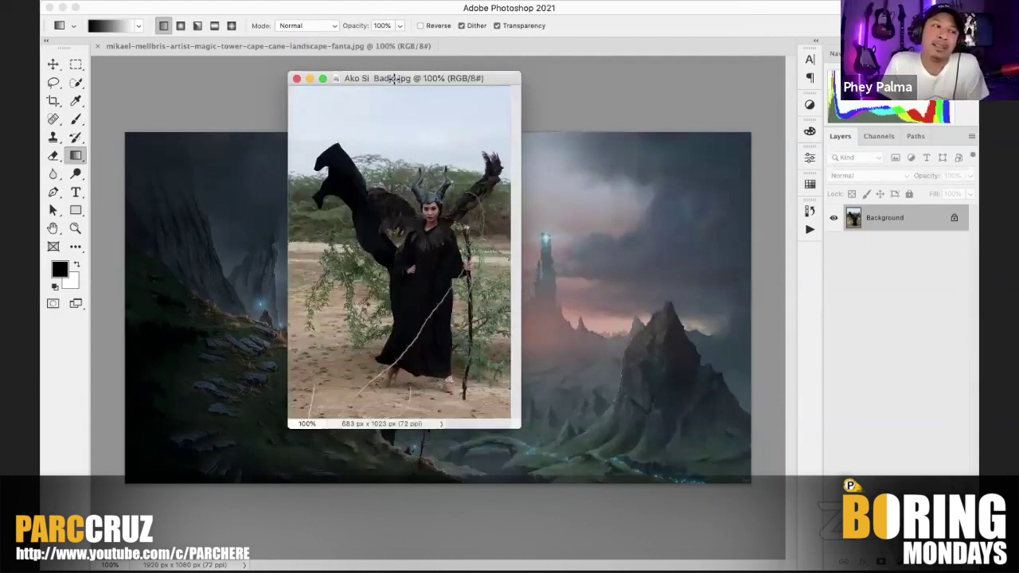
# Step: Enlarge the costume portrait's view and duplicate its Background layer
pyautogui.press('super+minus')
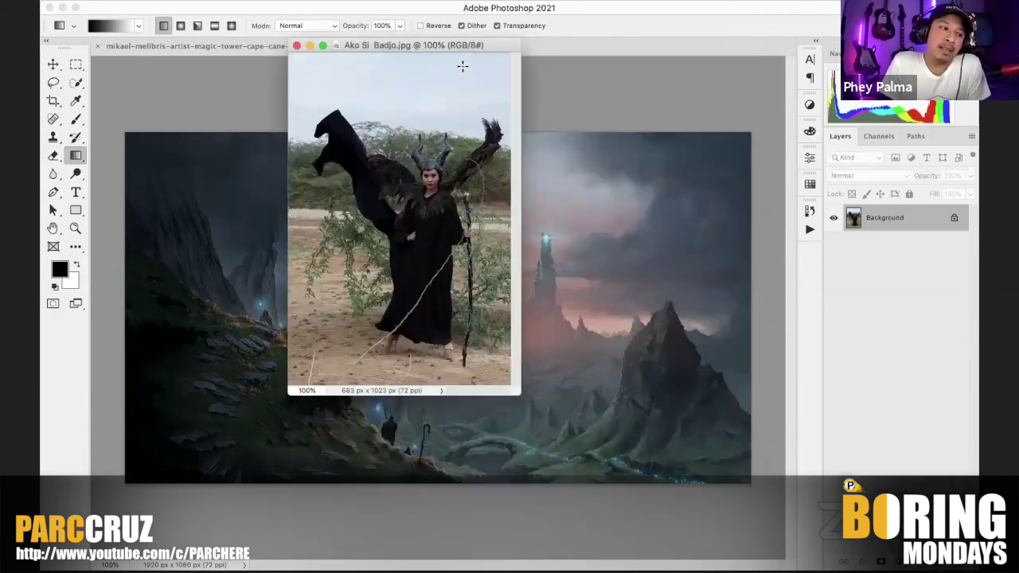
pyautogui.moveTo(454, 33); pyautogui.dragTo(560, 106)
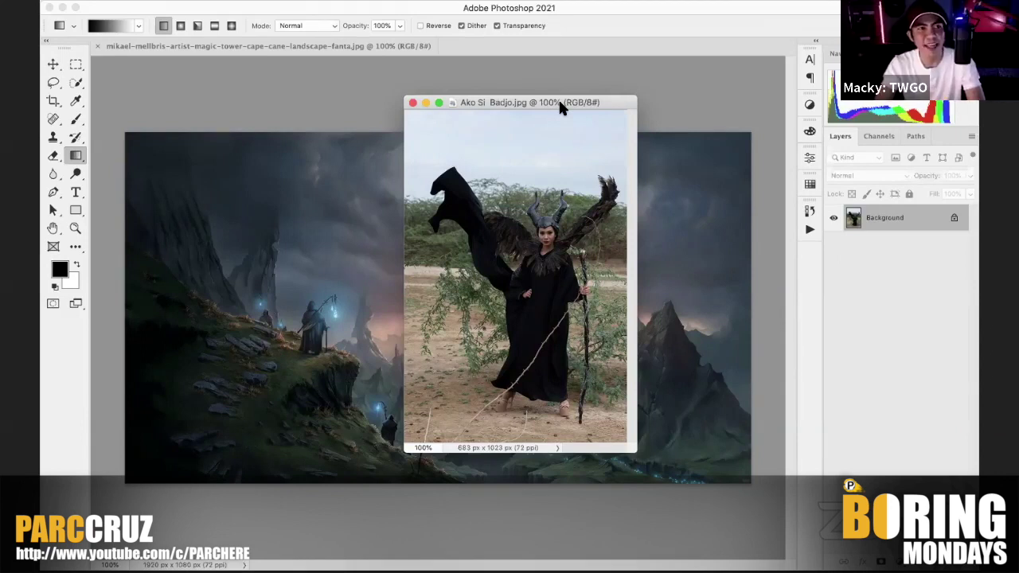
pyautogui.scroll(3, 554, 128)
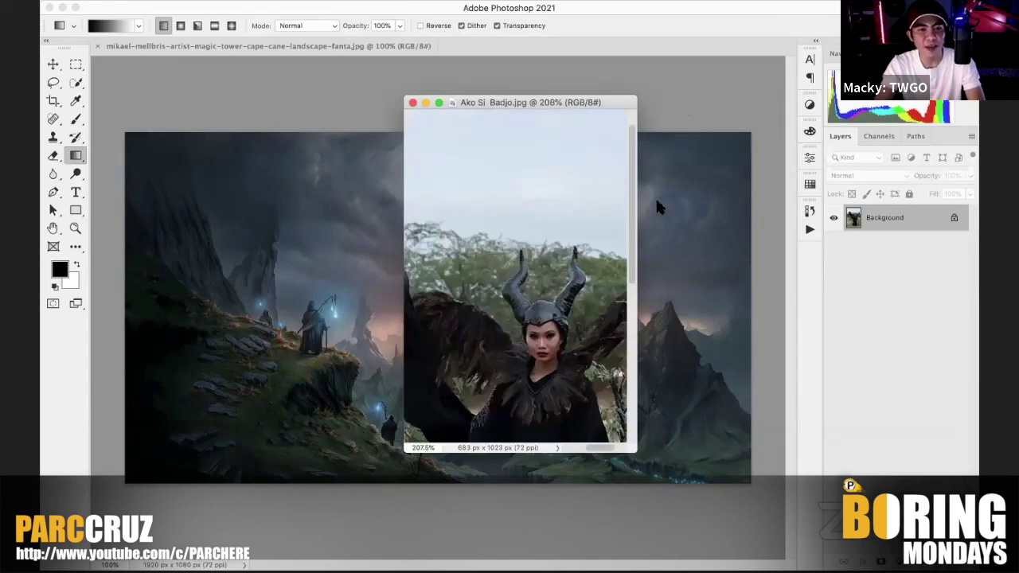
pyautogui.moveTo(556, 103); pyautogui.dragTo(490, 98)
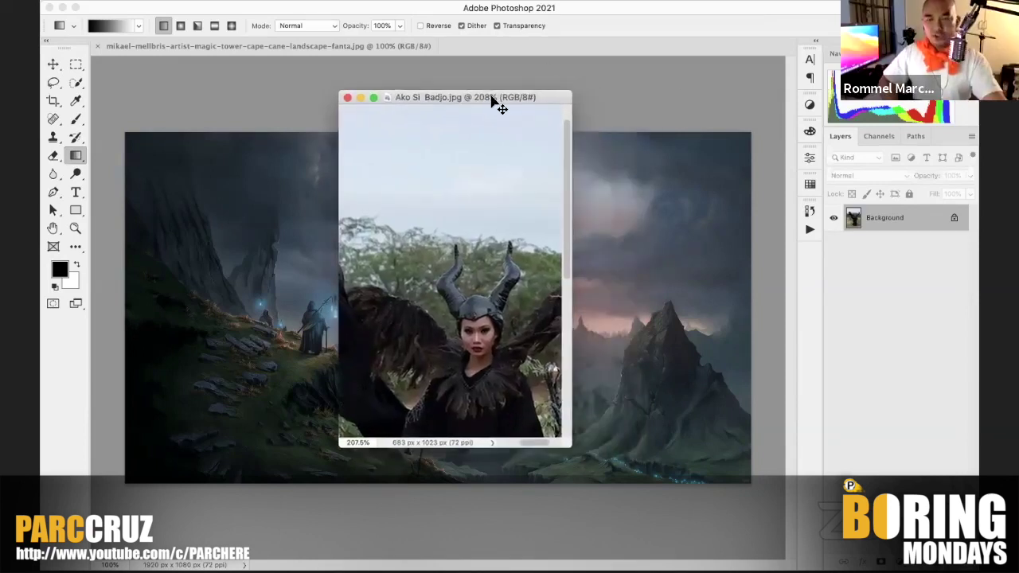
pyautogui.press('super+1')
pyautogui.press('super+equal')
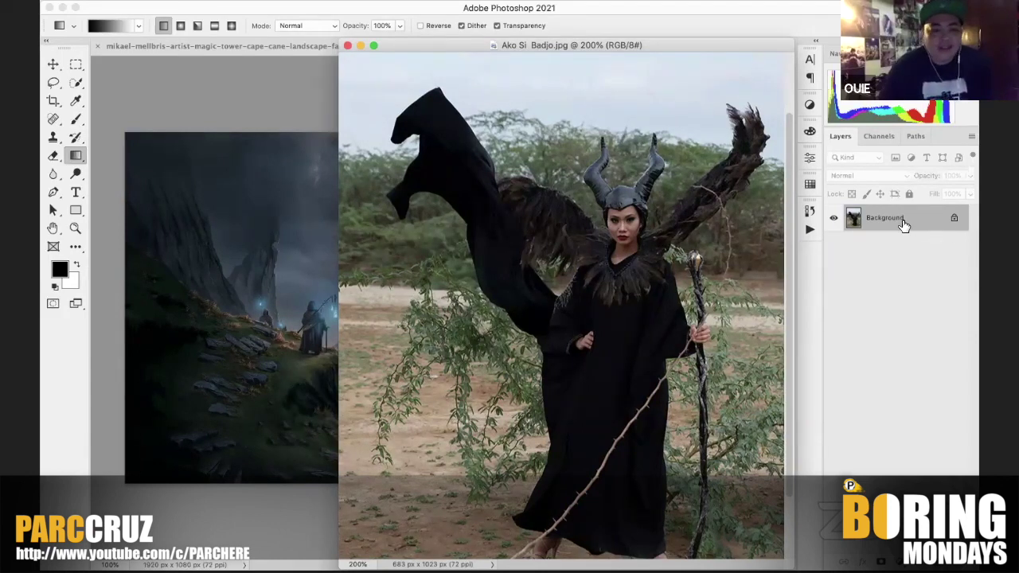
pyautogui.press('super+j')
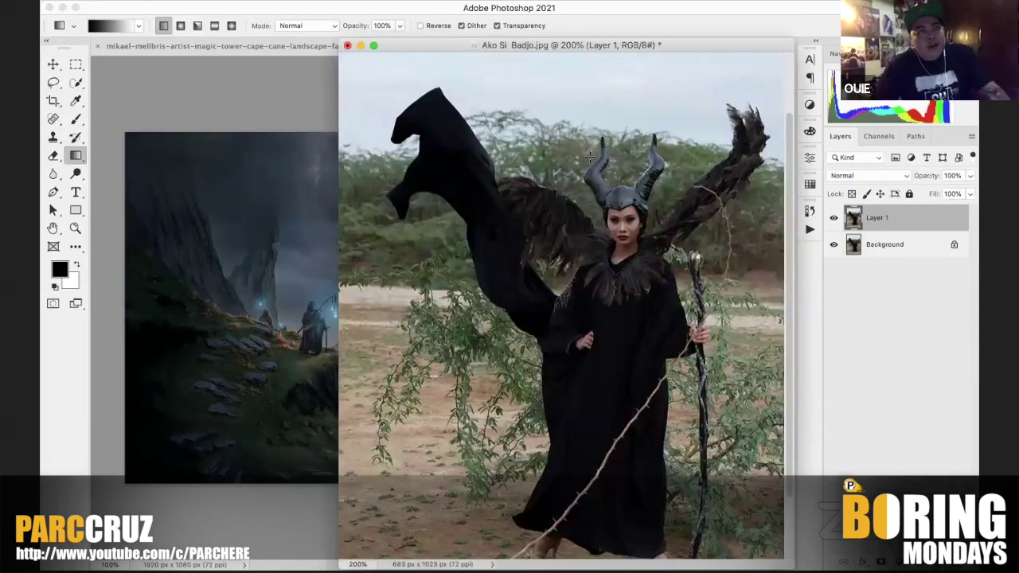
pyautogui.scroll(3, 589, 156)
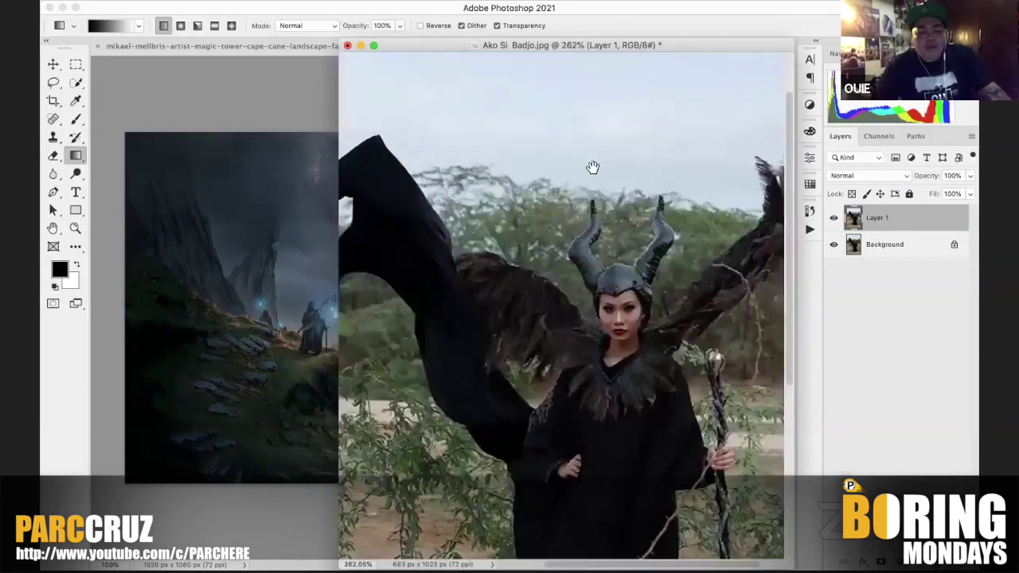
pyautogui.scroll(-3, 593, 168)
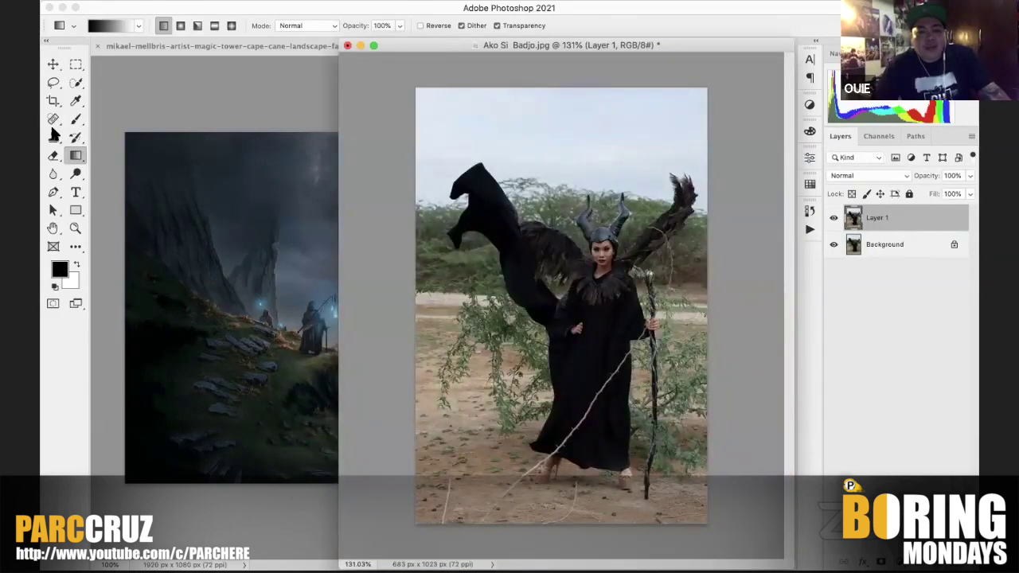
pyautogui.click(77, 177)
pyautogui.click(95, 172)
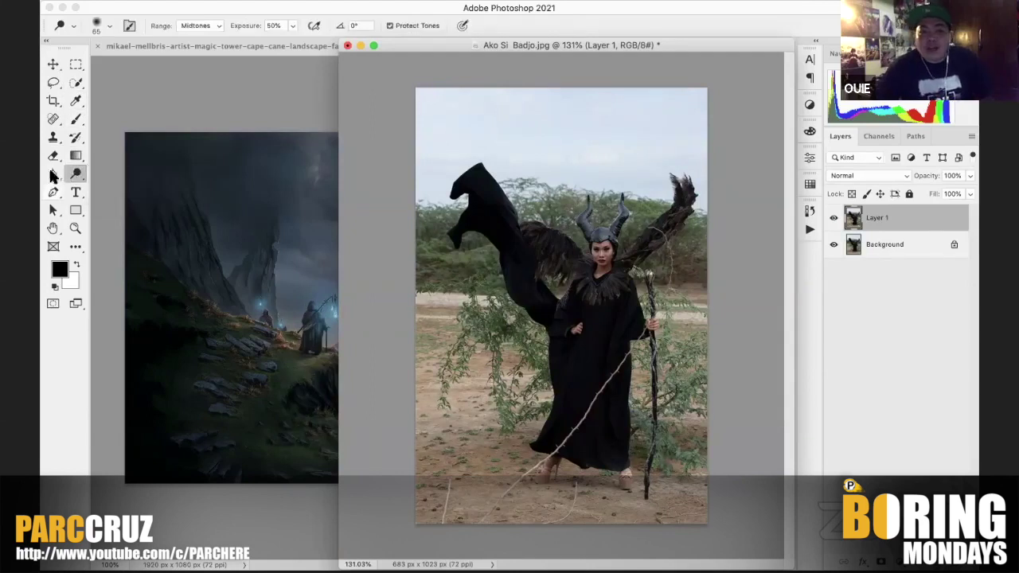
pyautogui.click(53, 175)
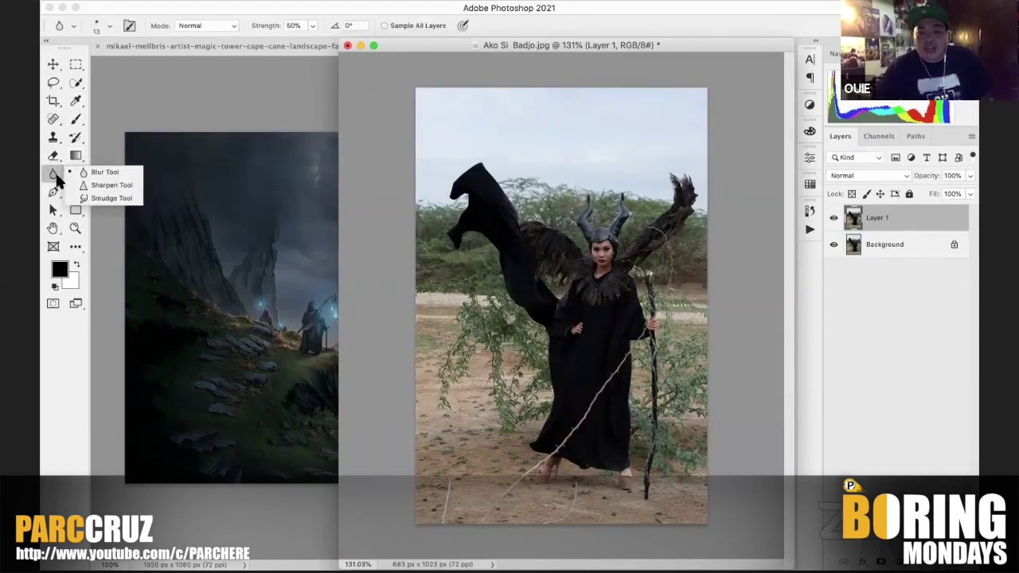
# Step: Paint out the thorny branch across the middle of the black dress with the Content-Aware Spot Healing Brush, enlarging the brush to 25
pyautogui.click(53, 118)
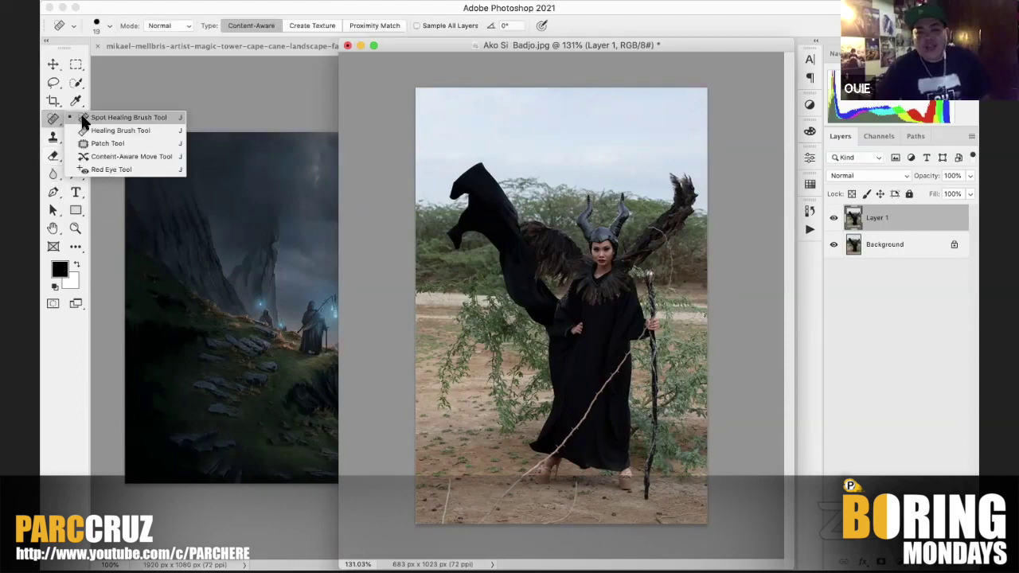
pyautogui.click(84, 118)
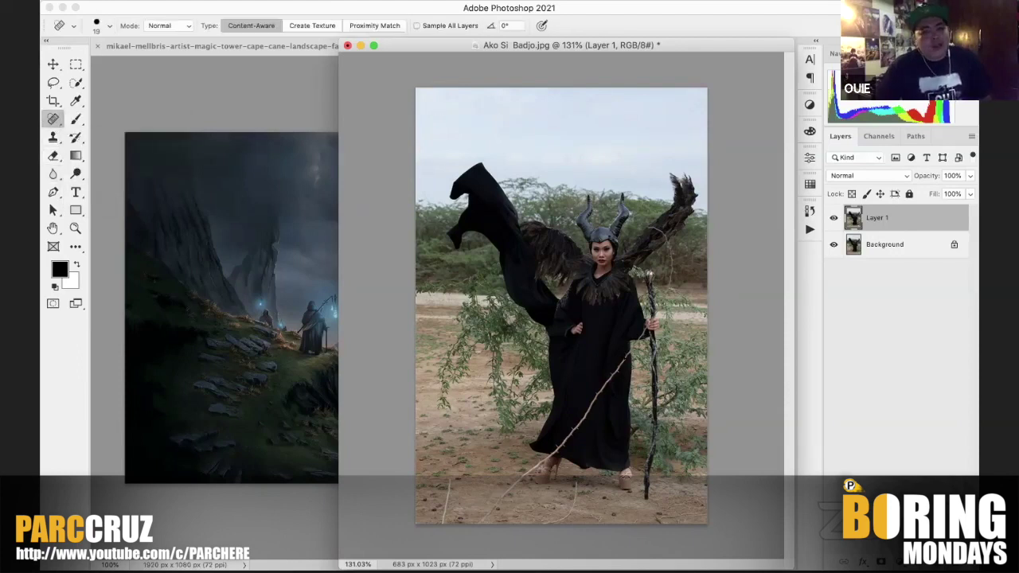
pyautogui.press('super+plus')
pyautogui.press('super+plus')
pyautogui.press('super+plus')
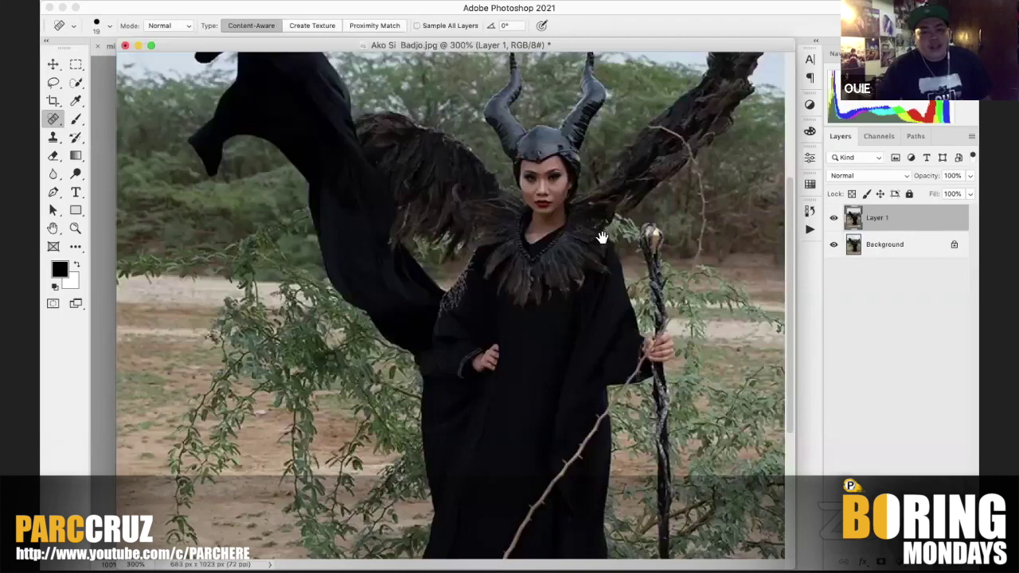
pyautogui.scroll(-3, 450, 306)
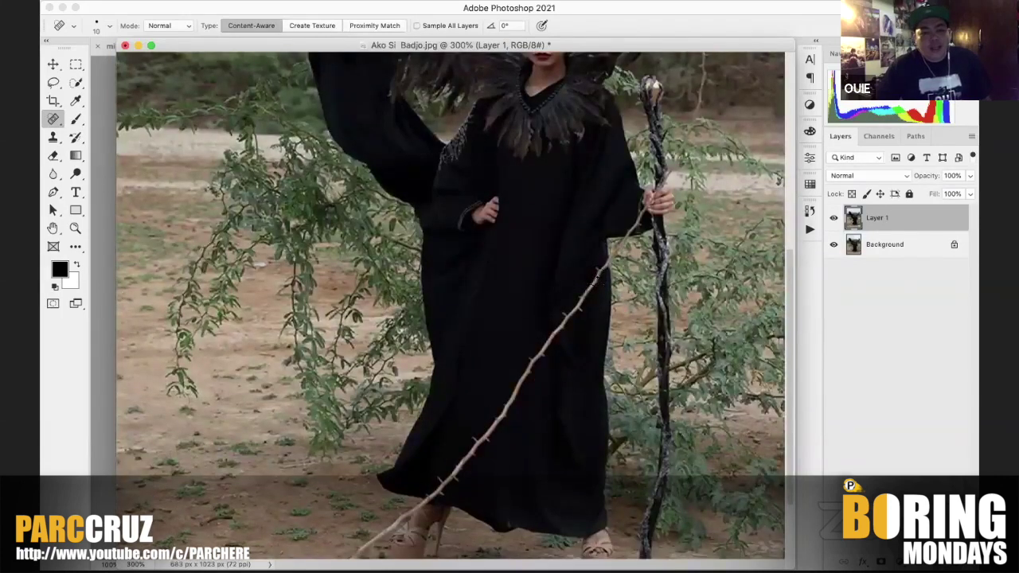
pyautogui.scroll(3, 597, 274)
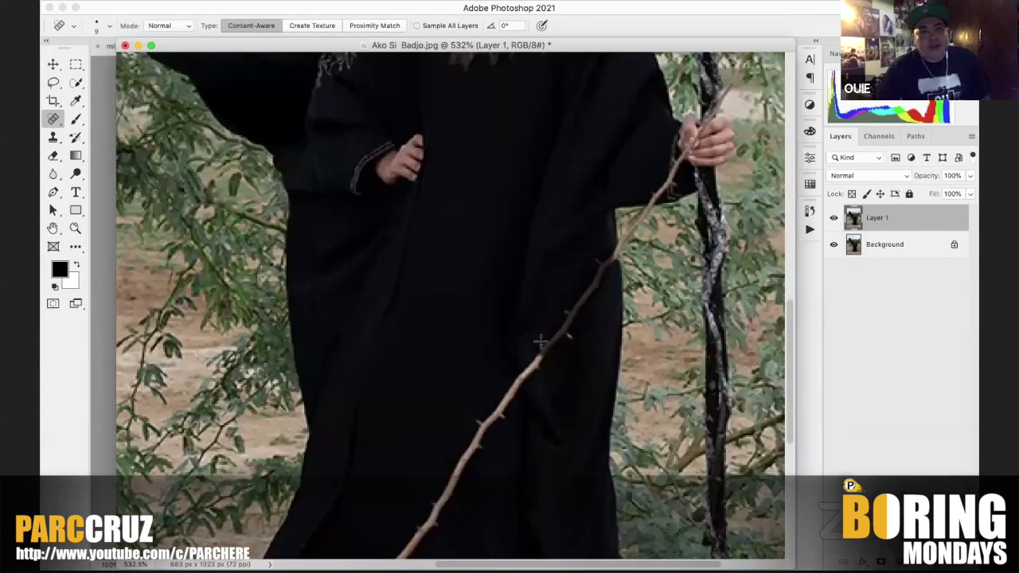
pyautogui.moveTo(570, 322); pyautogui.dragTo(613, 260)
pyautogui.press(']')
pyautogui.press(']')
pyautogui.press(']')
pyautogui.press(']')
pyautogui.moveTo(569, 323); pyautogui.dragTo(452, 482)
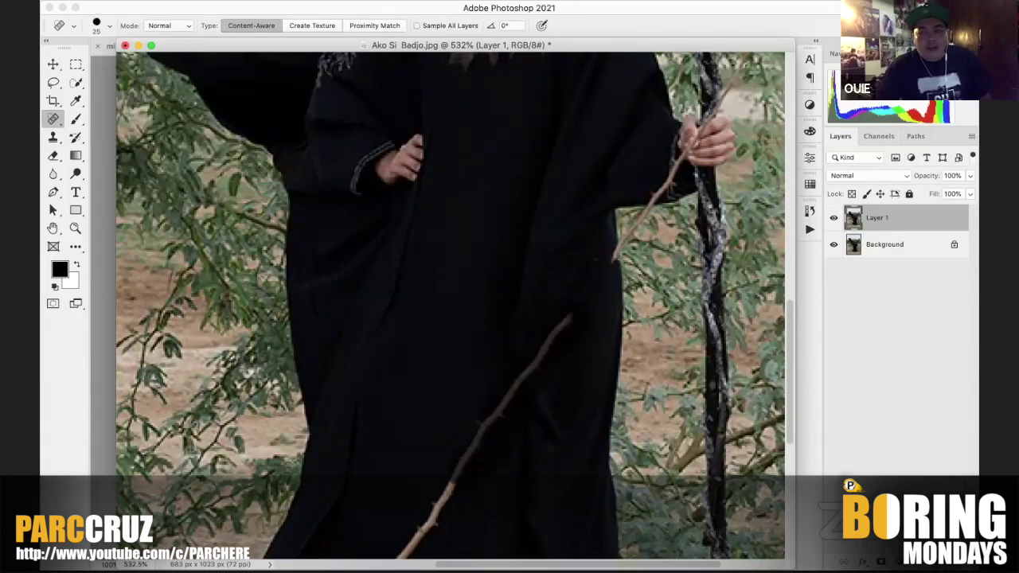
# Step: Heal away the remaining branch over the lower dress down to the hem
pyautogui.scroll(-3, 556, 194)
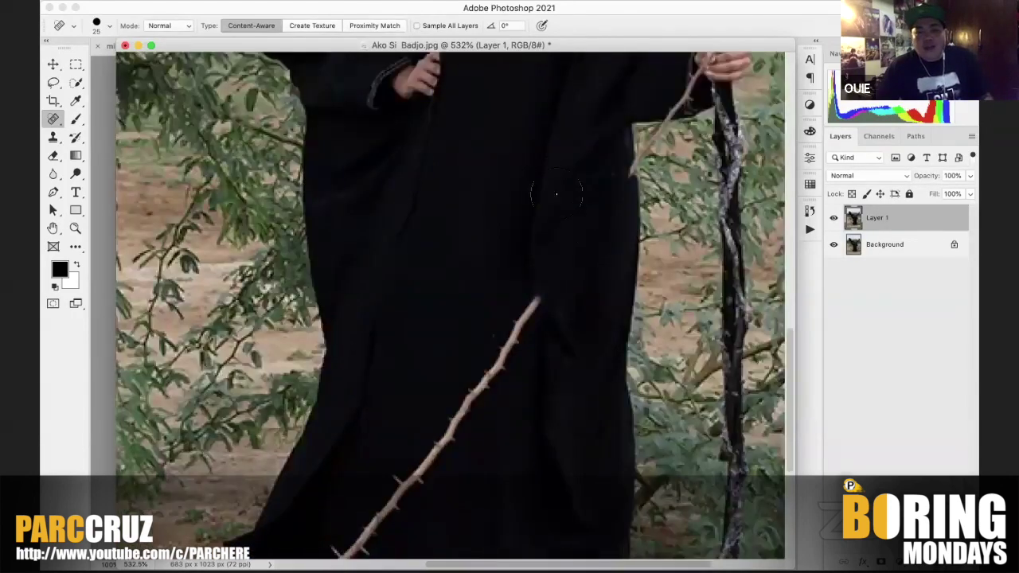
pyautogui.scroll(-2, 556, 193)
pyautogui.moveTo(557, 193); pyautogui.dragTo(358, 458)
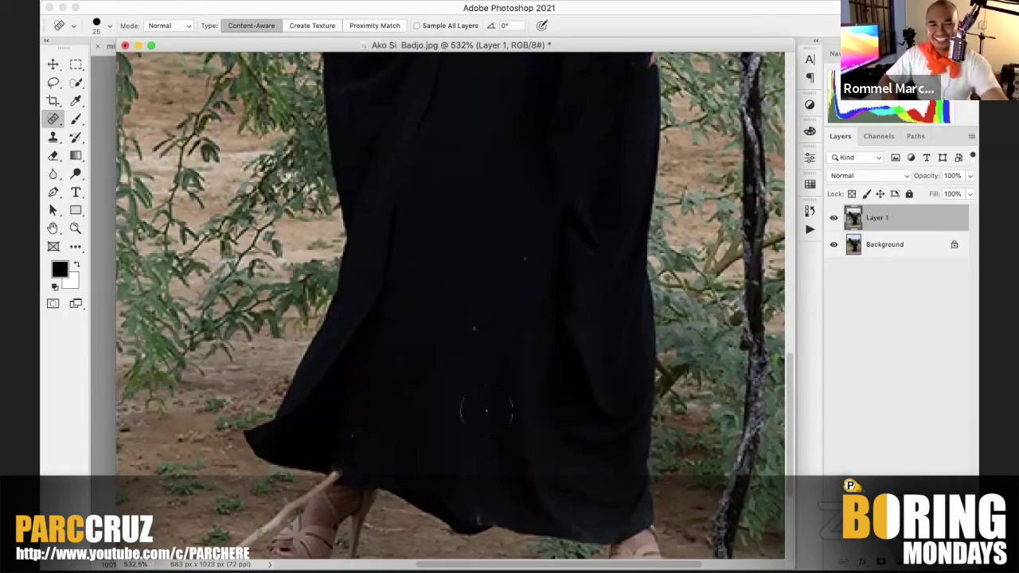
# Step: Heal away the thin twig beside the staff and its continuation across the hand to the dress edge, reducing the brush to 9
pyautogui.scroll(5, 459, 347)
pyautogui.hscroll(3, 459, 347)
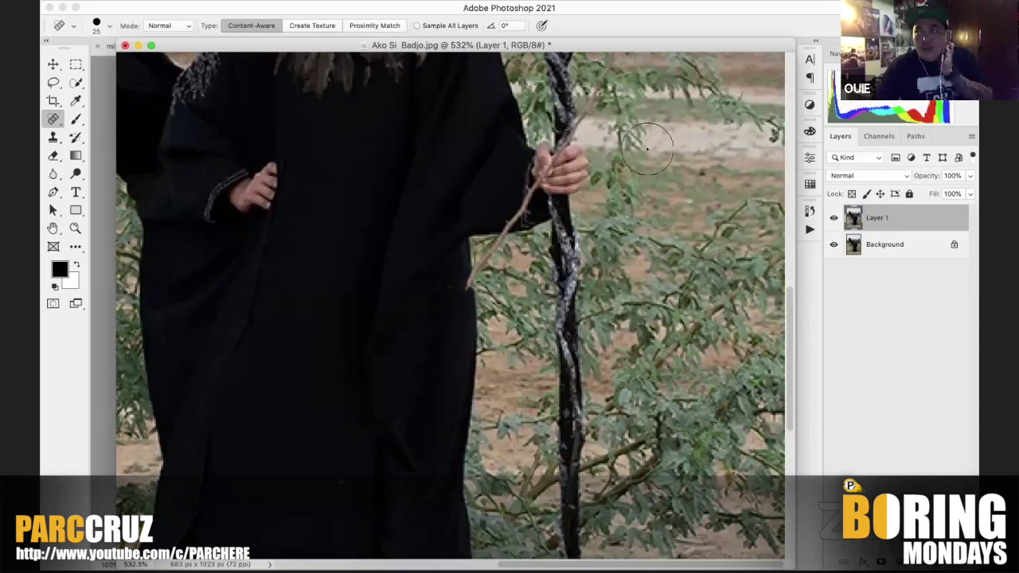
pyautogui.scroll(3, 678, 216)
pyautogui.scroll(7, 678, 219)
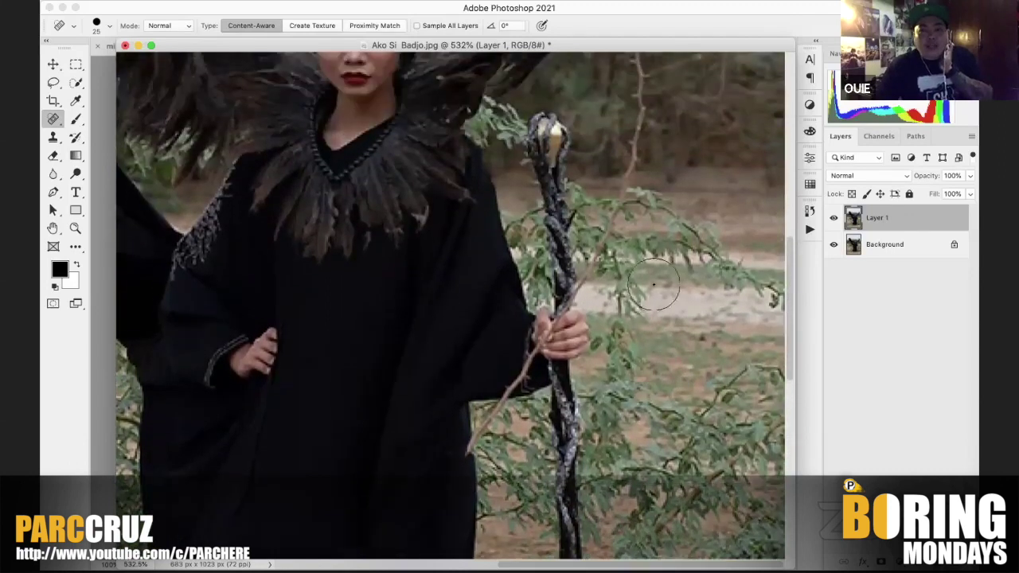
pyautogui.scroll(1, 656, 317)
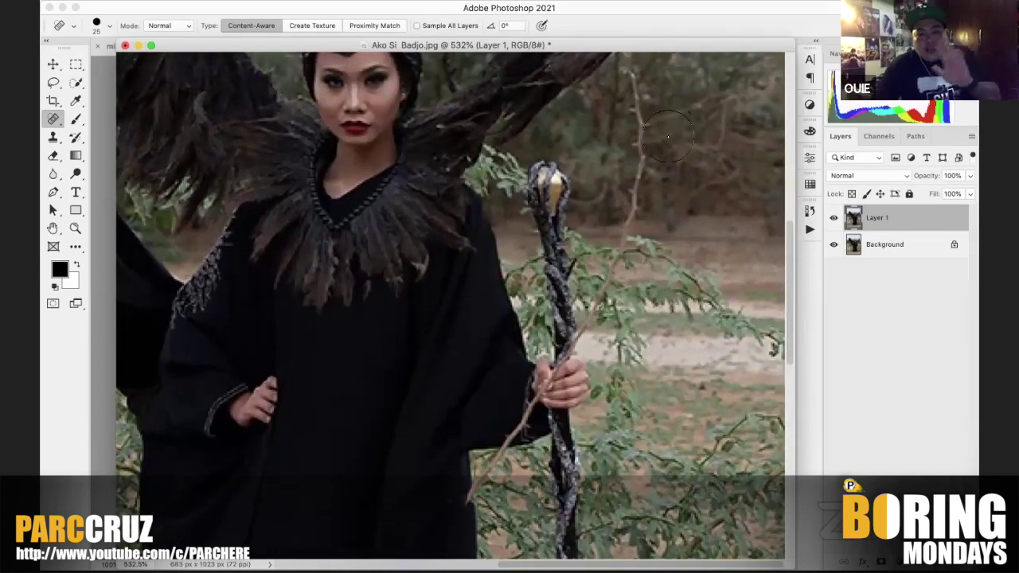
pyautogui.moveTo(629, 76)
pyautogui.mouseDown()
pyautogui.moveTo(641, 112)
pyautogui.moveTo(637, 203)
pyautogui.moveTo(595, 314)
pyautogui.moveTo(557, 374)
pyautogui.mouseUp()
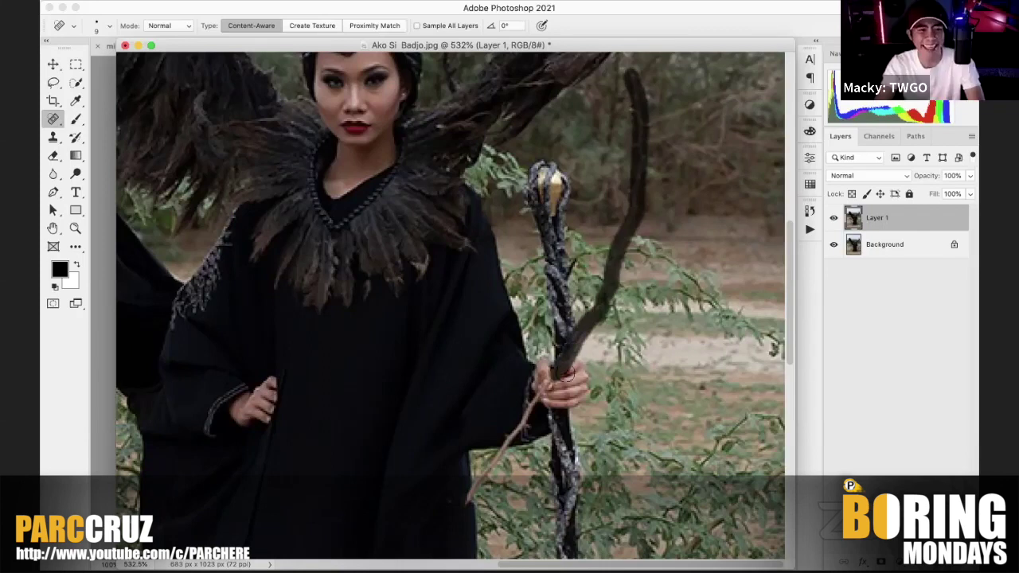
pyautogui.moveTo(636, 357); pyautogui.dragTo(671, 198)
pyautogui.moveTo(570, 241); pyautogui.dragTo(507, 344)
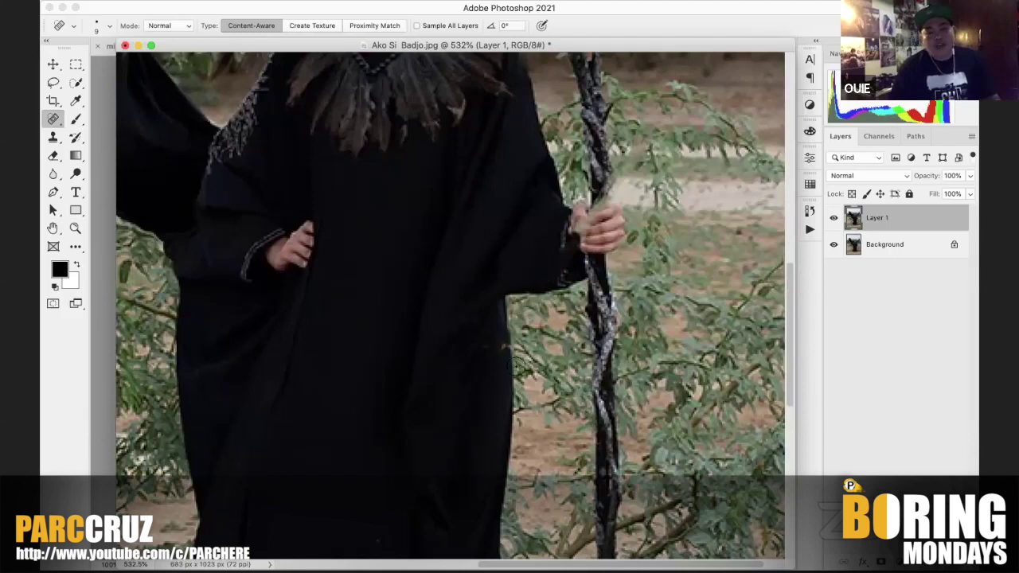
# Step: Add a layer mask to Layer 1 and switch to the Brush tool
pyautogui.scroll(-10, 559, 318)
pyautogui.hscroll(-3, 560, 318)
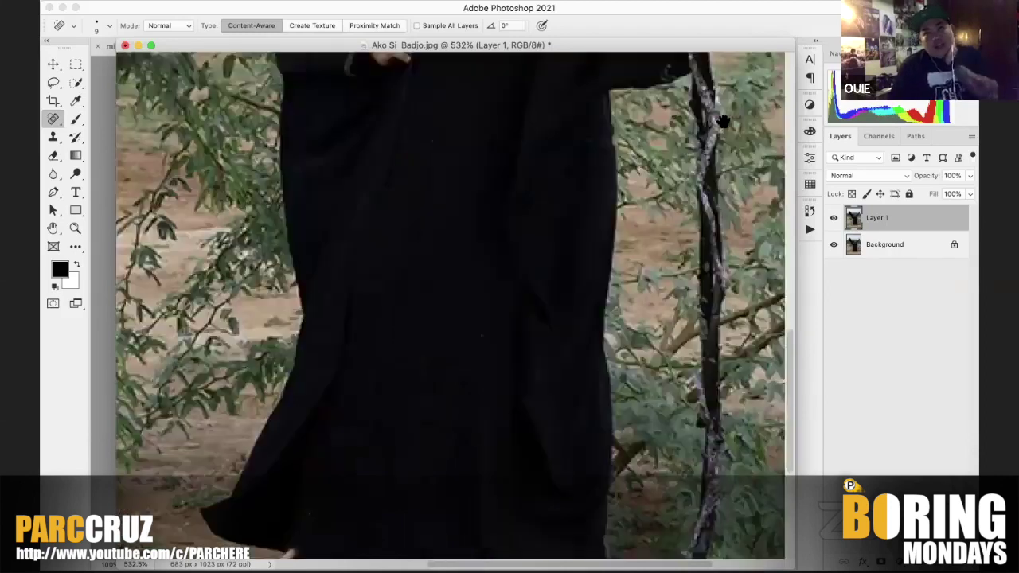
pyautogui.scroll(10, 560, 318)
pyautogui.hscroll(3, 559, 318)
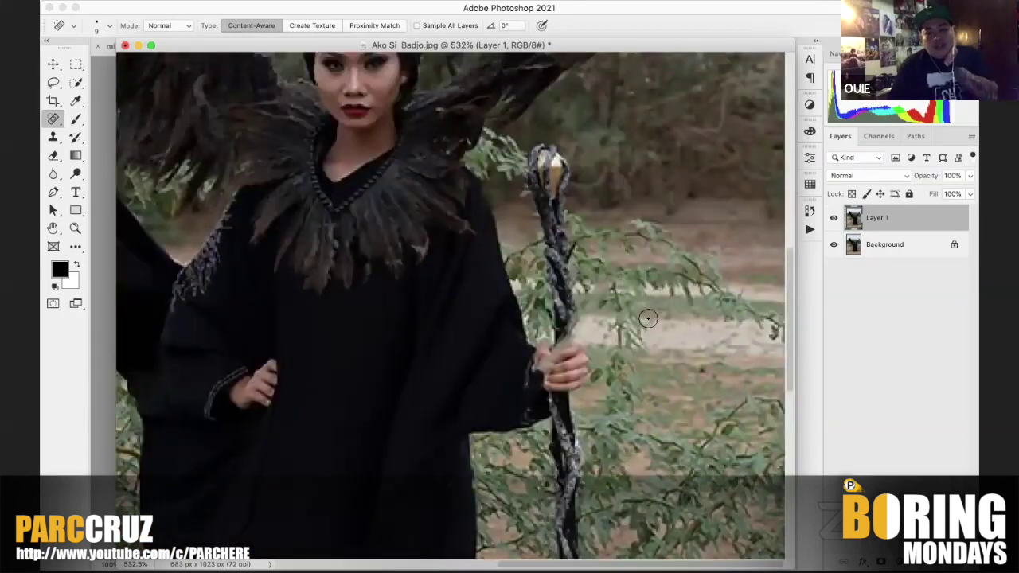
pyautogui.click(878, 561)
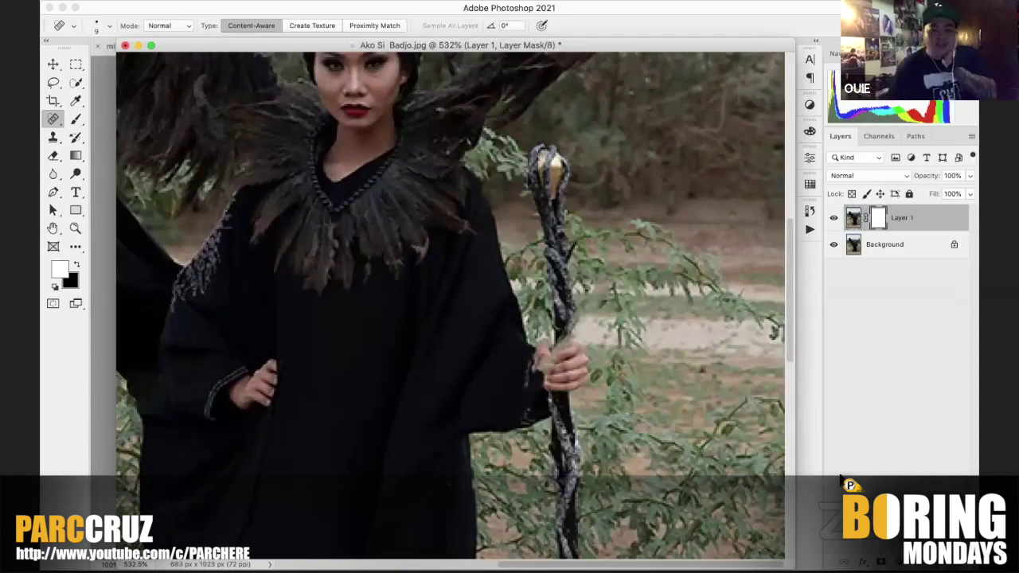
pyautogui.click(75, 119)
pyautogui.press('x')
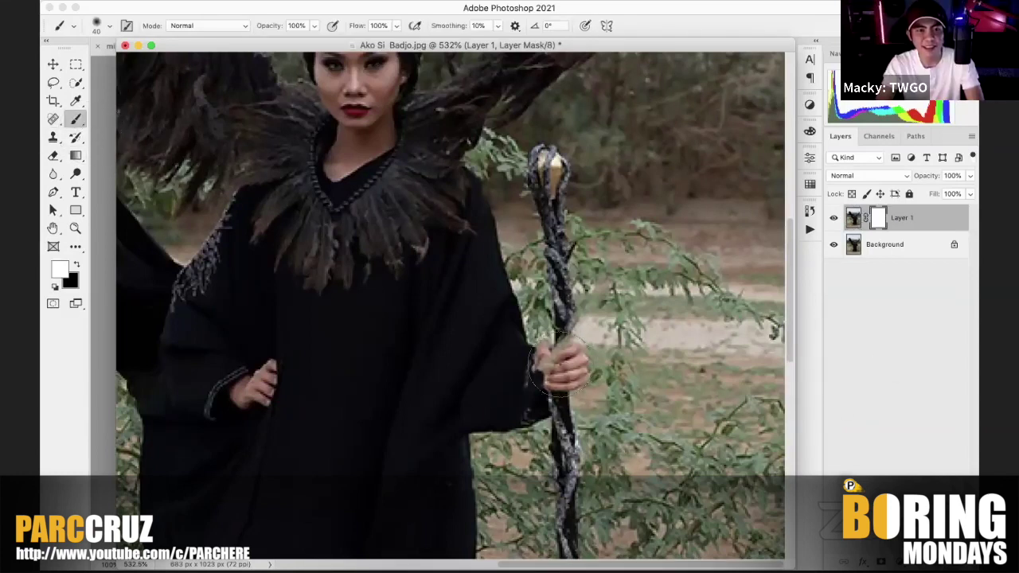
# Step: Mask out the smeared healing over the thumb and fingers holding the staff, painting black with a brush size of 10
pyautogui.scroll(5, 517, 338)
pyautogui.scroll(3, 505, 362)
pyautogui.press('[')
pyautogui.press('[')
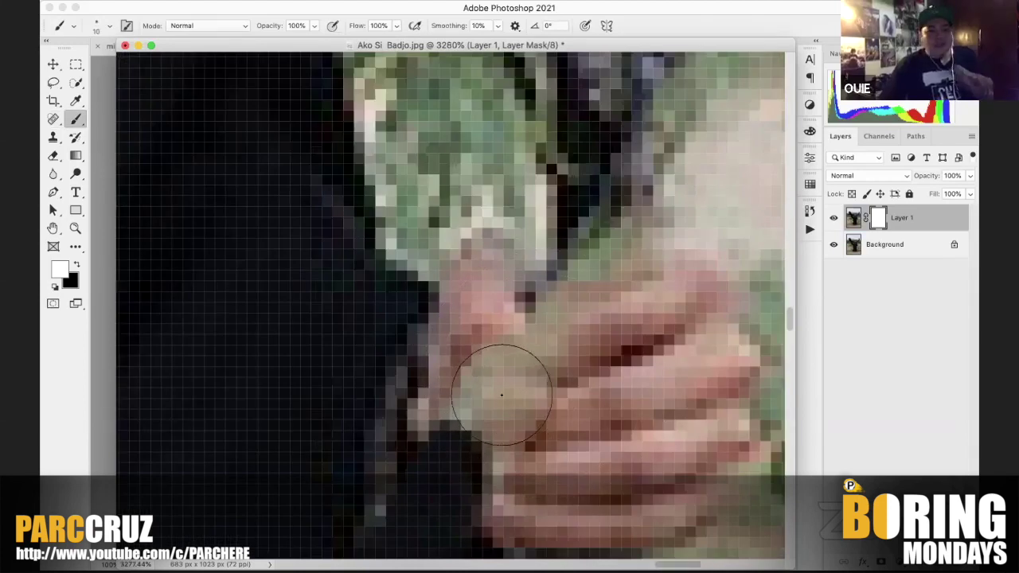
pyautogui.press('x')
pyautogui.moveTo(505, 392)
pyautogui.mouseDown()
pyautogui.moveTo(526, 352)
pyautogui.moveTo(534, 359)
pyautogui.moveTo(539, 316)
pyautogui.moveTo(577, 295)
pyautogui.mouseUp()
# Step: Target Layer 1's image instead of its mask and spot-heal the branch from the hem across the shoe onto the ground
pyautogui.scroll(-1, 577, 295)
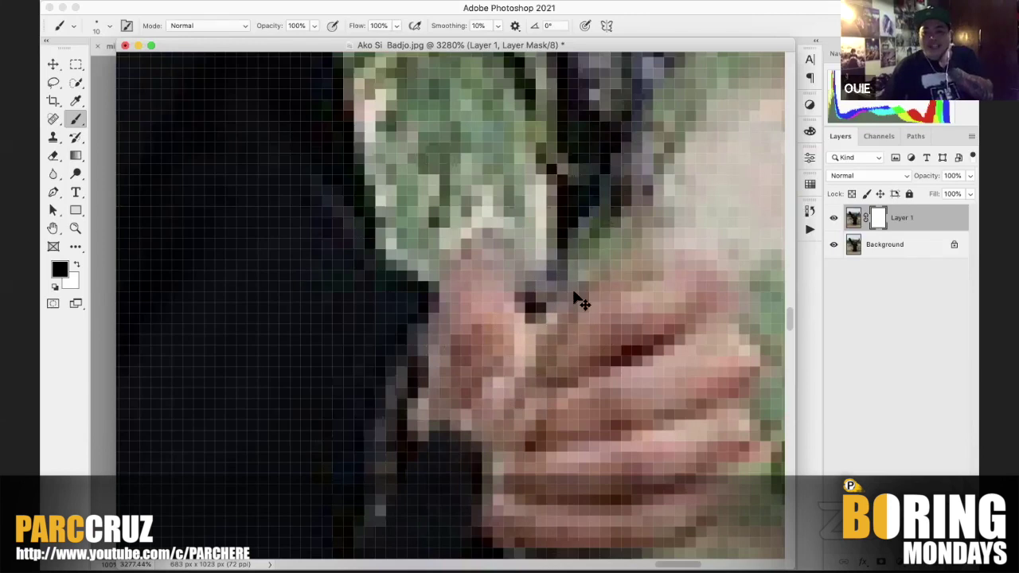
pyautogui.scroll(-10, 577, 299)
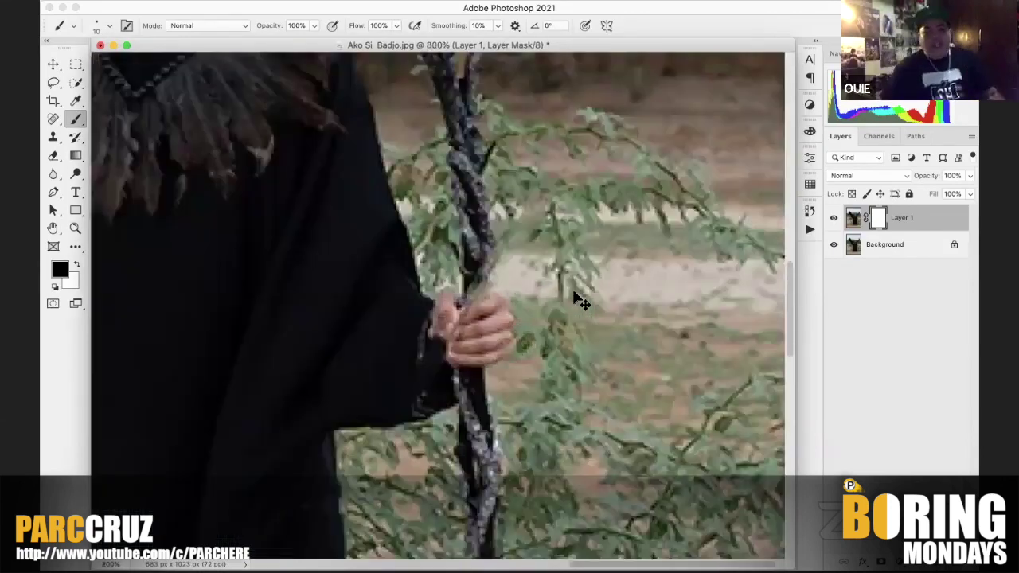
pyautogui.scroll(-5, 573, 296)
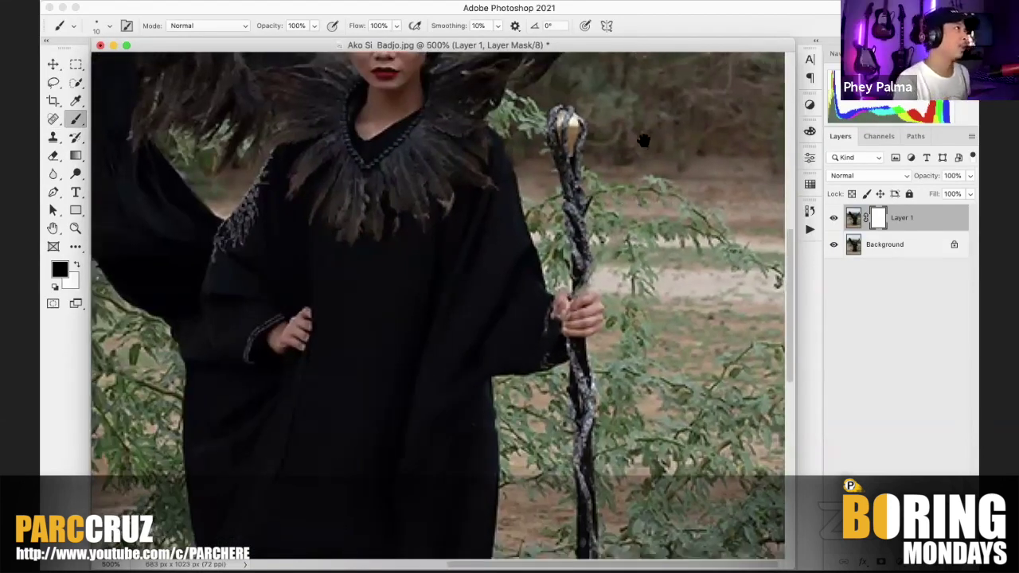
pyautogui.scroll(-6, 513, 232)
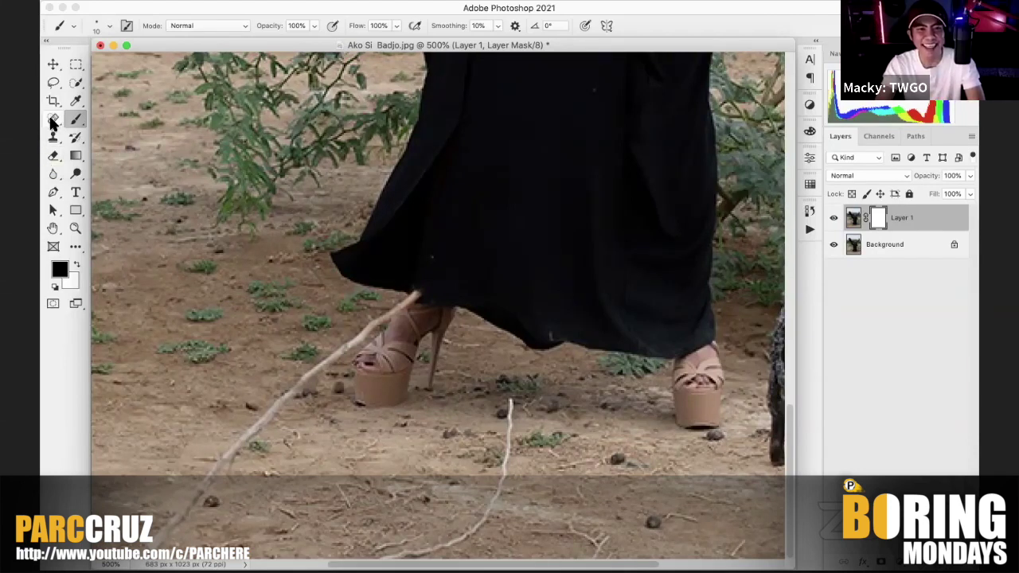
pyautogui.moveTo(51, 121); pyautogui.dragTo(95, 118)
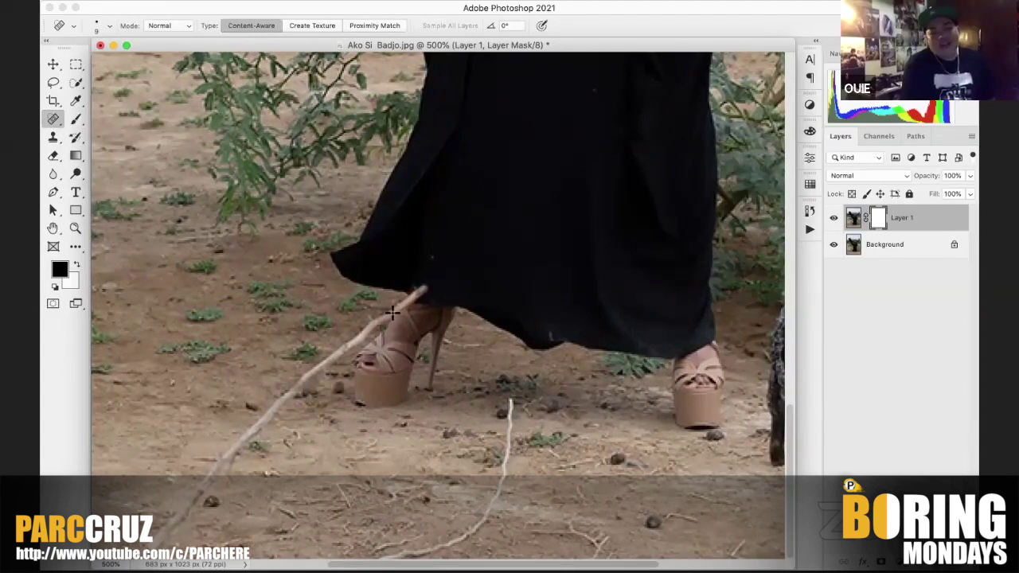
pyautogui.click(854, 217)
pyautogui.moveTo(415, 293)
pyautogui.mouseDown()
pyautogui.moveTo(328, 368)
pyautogui.moveTo(296, 377)
pyautogui.moveTo(365, 412)
pyautogui.moveTo(334, 460)
pyautogui.mouseUp()
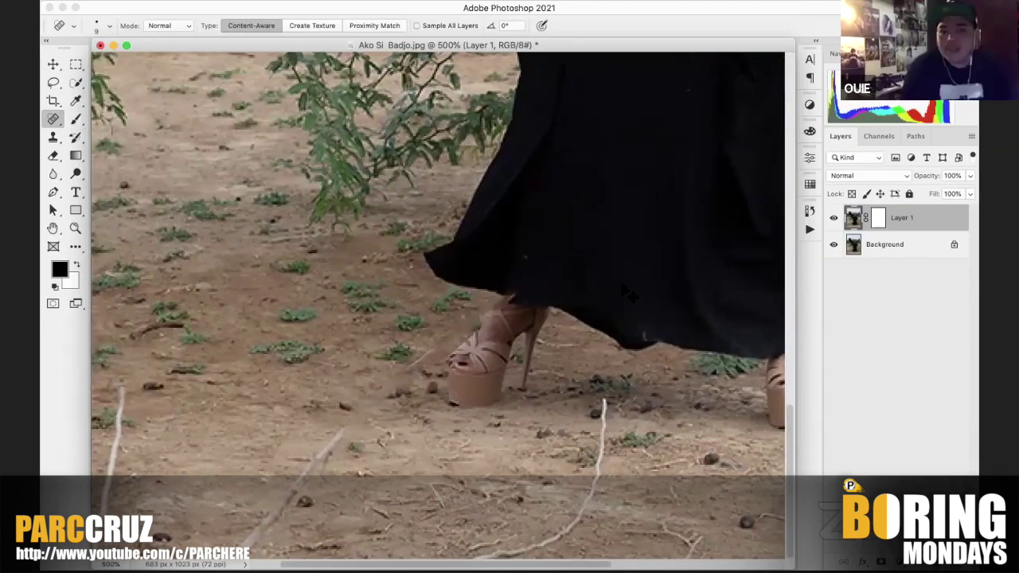
pyautogui.press('super+minus')
pyautogui.press('super+minus')
pyautogui.press('super+minus')
pyautogui.press('super+minus')
pyautogui.press('super+equal')
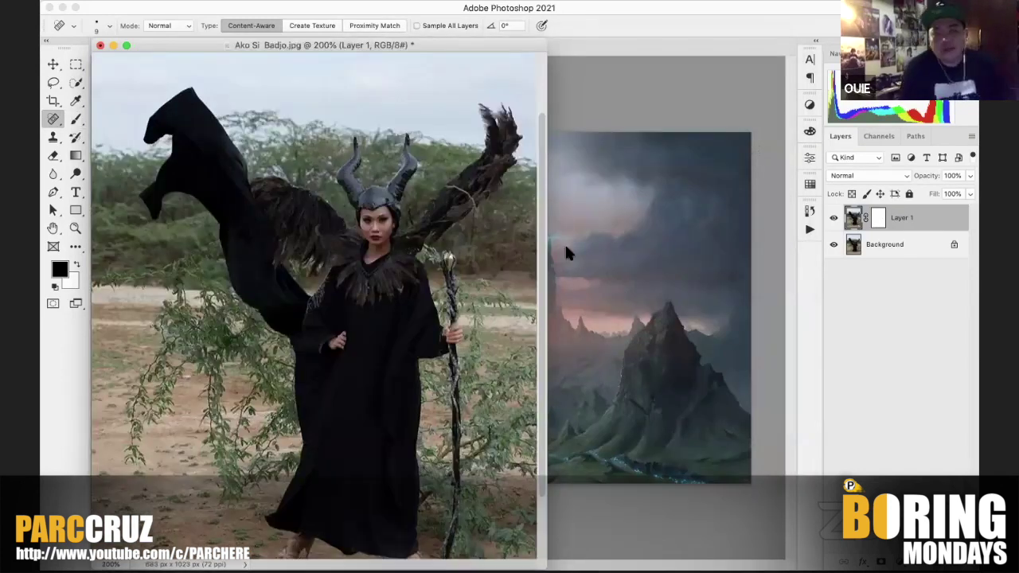
# Step: Dock the portrait document back as a tab and stamp all its visible layers into a new layer
pyautogui.scroll(-3, 518, 171)
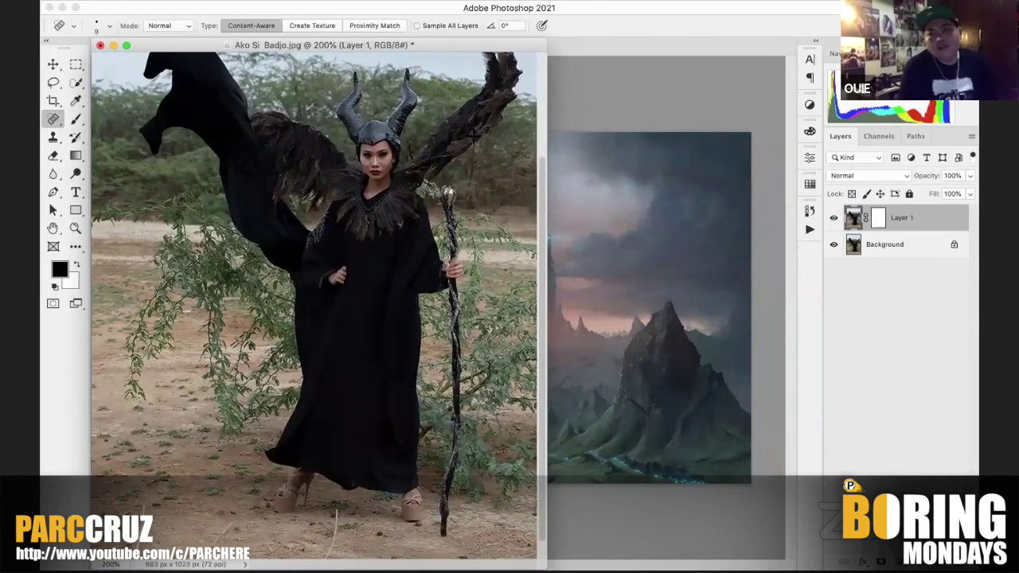
pyautogui.press('super+0')
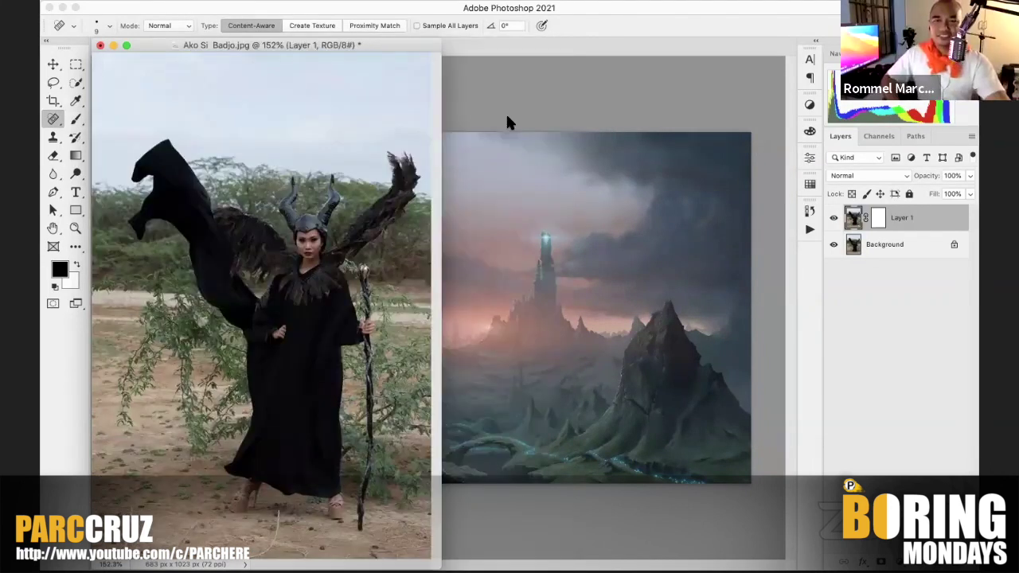
pyautogui.moveTo(426, 46); pyautogui.dragTo(541, 46)
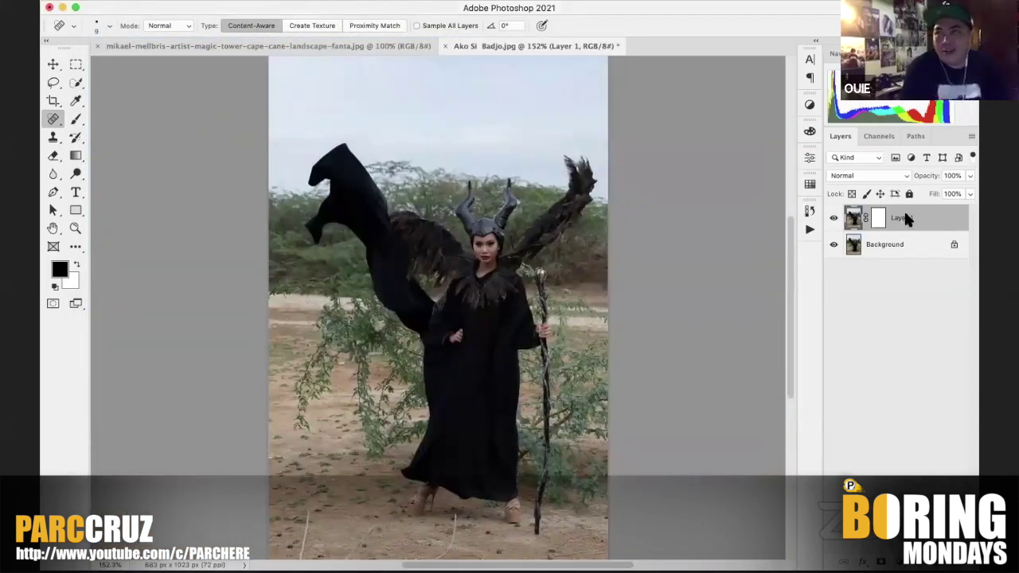
pyautogui.press('super+alt+shift+e')
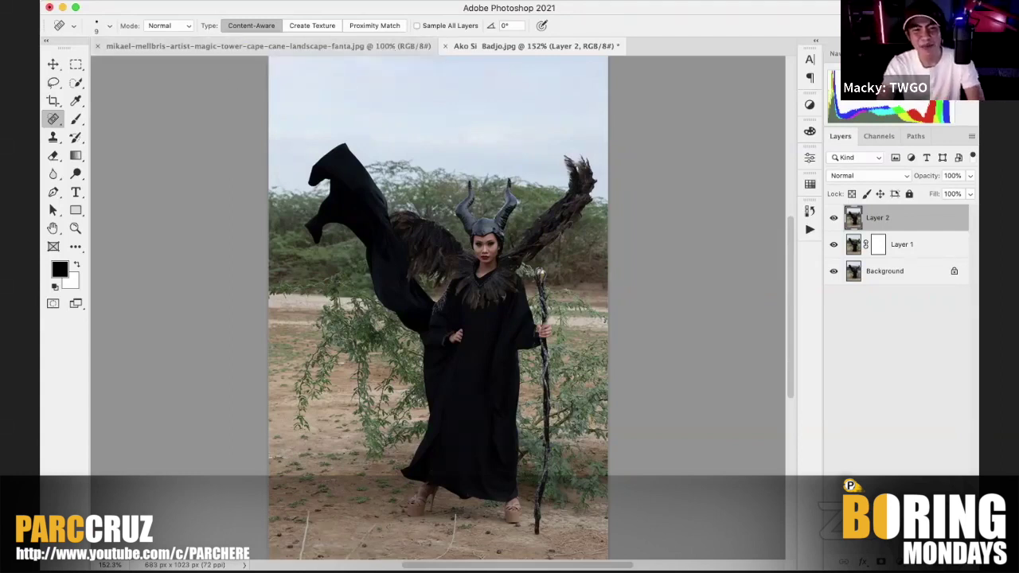
pyautogui.click(899, 222)
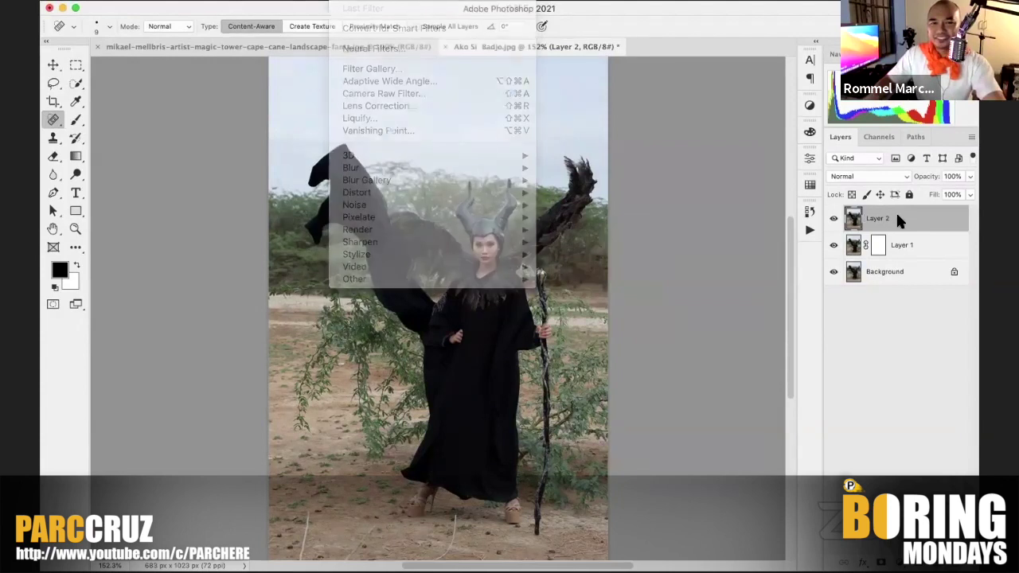
# Step: Add a Levels adjustment above Layer 2 with the midtone input at 1.45 and the white input at 243
pyautogui.click(901, 564)
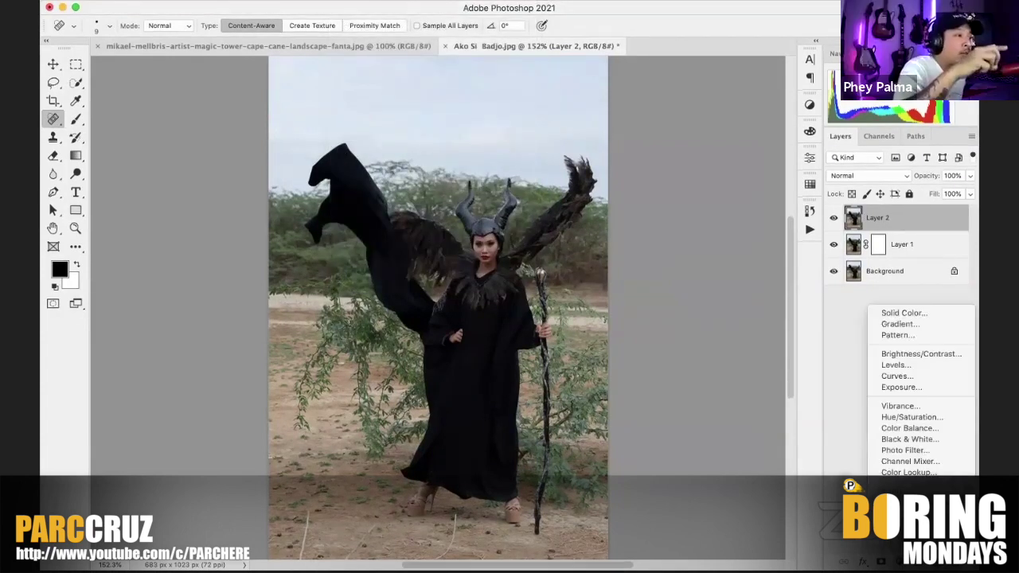
pyautogui.click(899, 365)
pyautogui.moveTo(776, 296); pyautogui.dragTo(768, 293)
pyautogui.moveTo(705, 292); pyautogui.dragTo(700, 293)
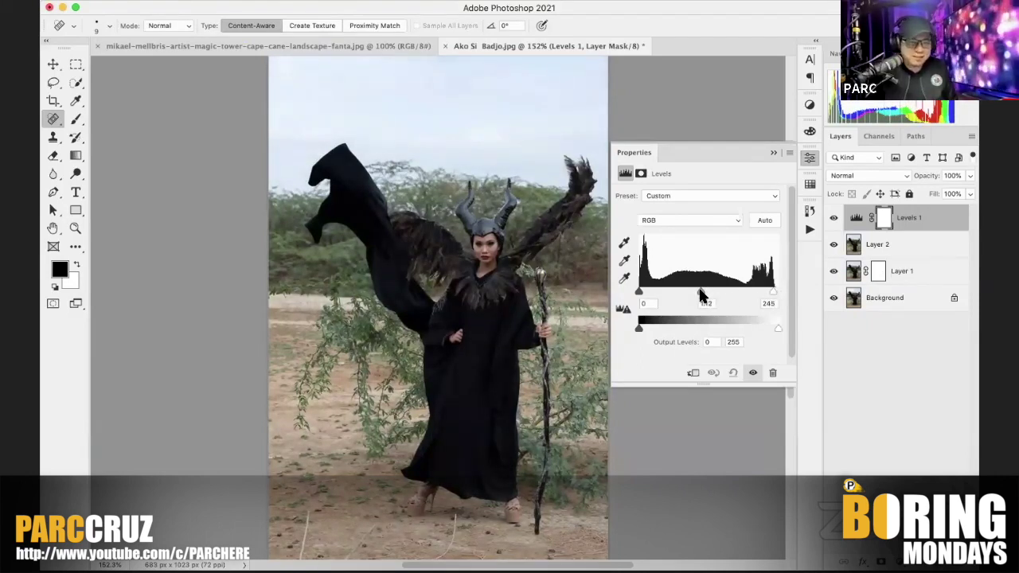
pyautogui.moveTo(700, 294); pyautogui.dragTo(689, 295)
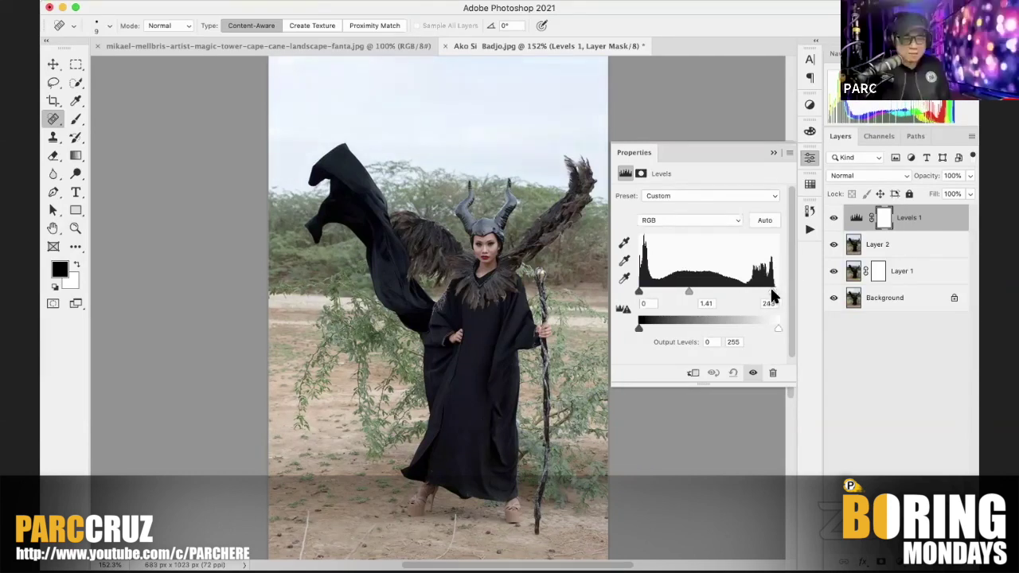
pyautogui.moveTo(689, 292); pyautogui.dragTo(688, 294)
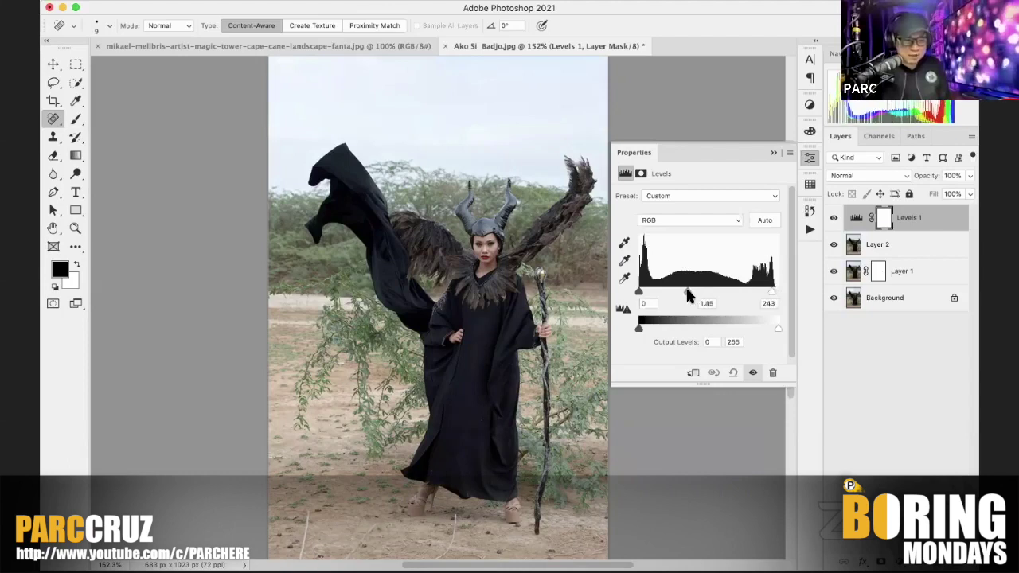
# Step: Stamp the Levels-brightened result into a new top layer and collapse the adjustment properties
pyautogui.click(908, 255)
pyautogui.press('super+alt+shift+e')
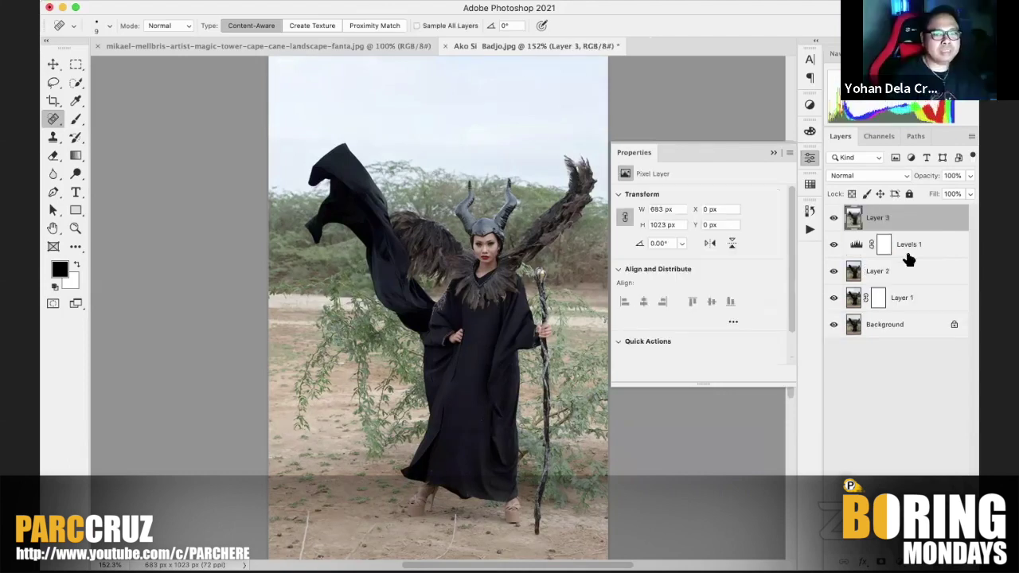
pyautogui.click(771, 153)
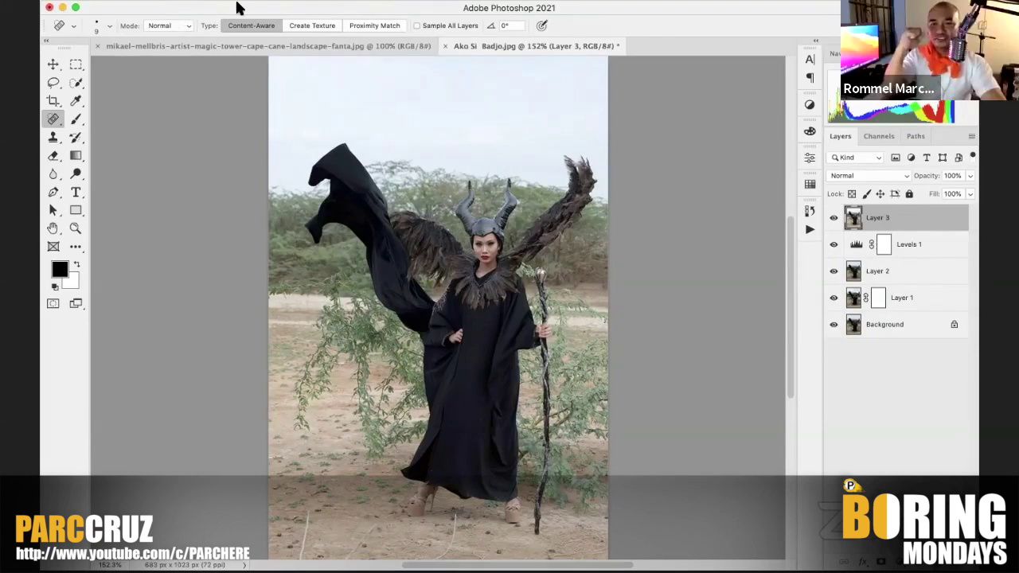
# Step: Select the costumed woman as the subject, mask Layer 3 with that selection, and reload the mask as a selection
pyautogui.click(311, 0)
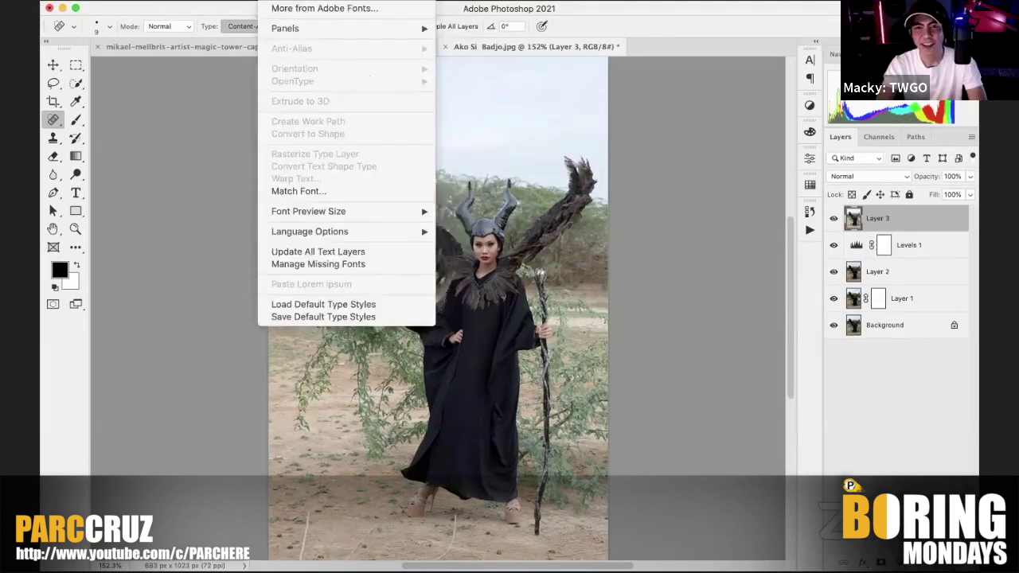
pyautogui.click(335, 150)
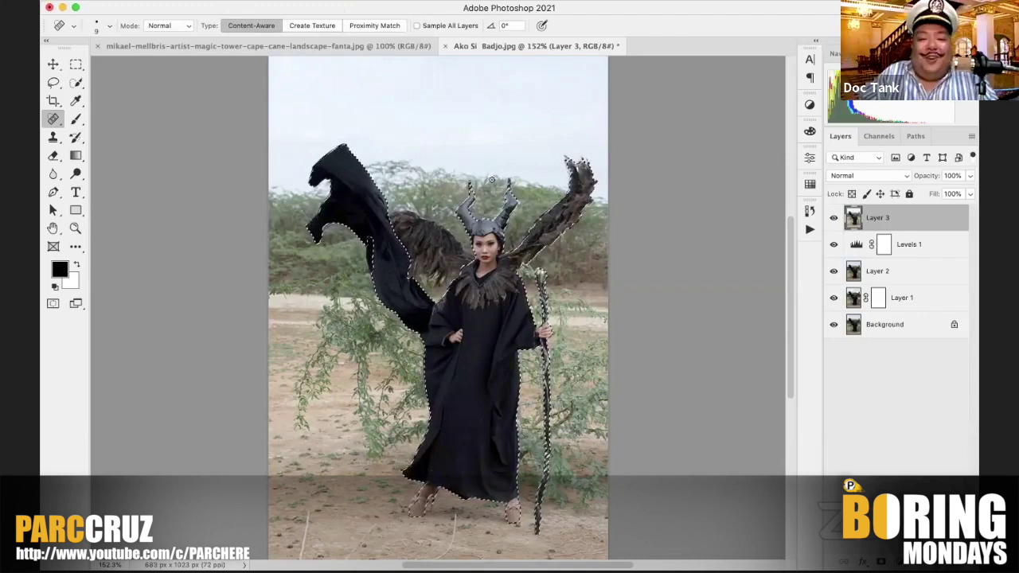
pyautogui.press('super+equal')
pyautogui.press('super+equal')
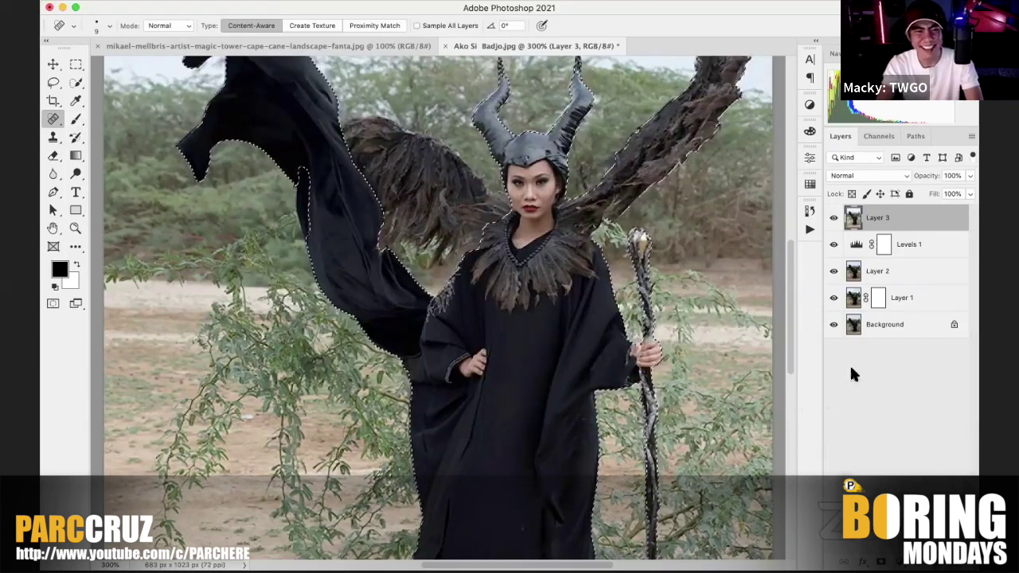
pyautogui.click(883, 557)
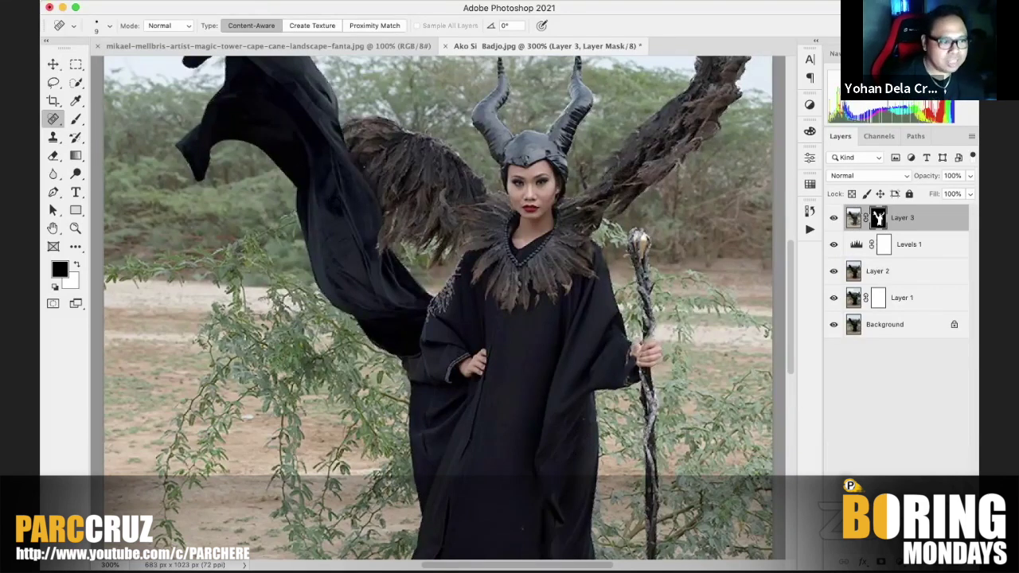
pyautogui.keyDown('super'); pyautogui.click(878, 218); pyautogui.keyUp('super')
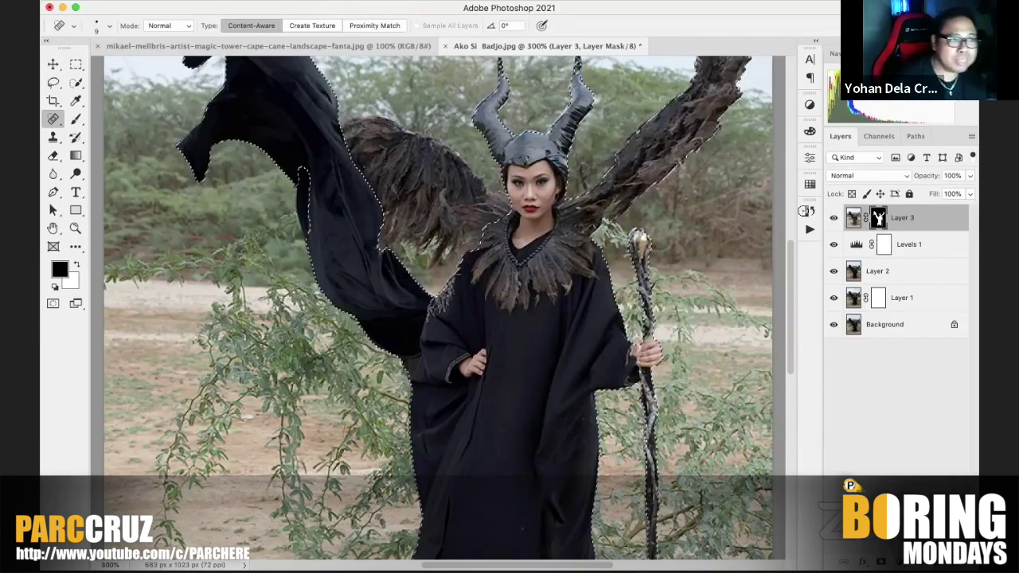
pyautogui.click(74, 121)
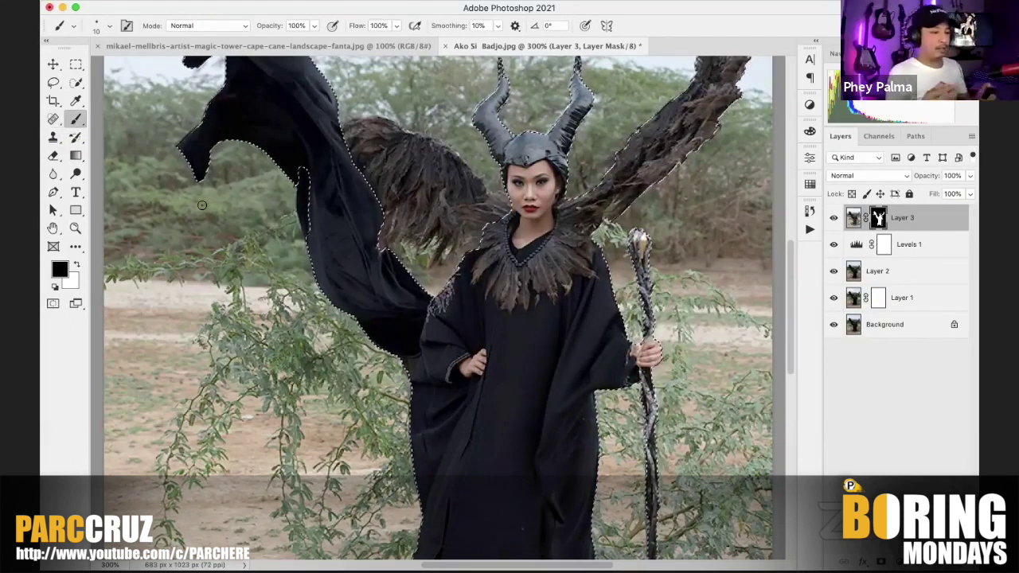
pyautogui.press(']')
pyautogui.press(']')
pyautogui.press(']')
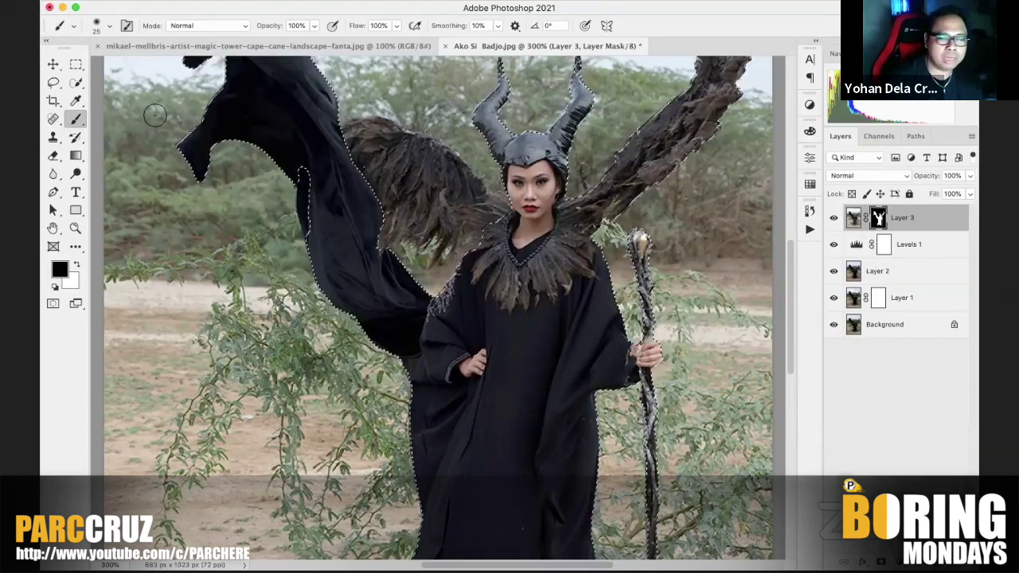
# Step: Add the missed cape edge and the feathered wing beside the cape to the selection with the Lasso tool
pyautogui.moveTo(53, 82)
pyautogui.mouseDown()
pyautogui.moveTo(89, 91)
pyautogui.moveTo(94, 81)
pyautogui.mouseUp()
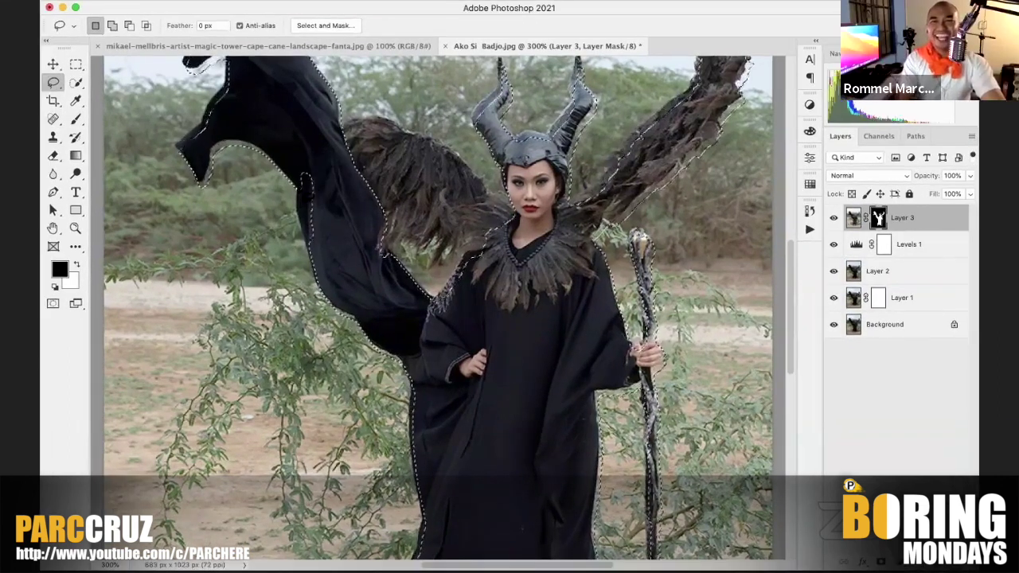
pyautogui.press('shift')
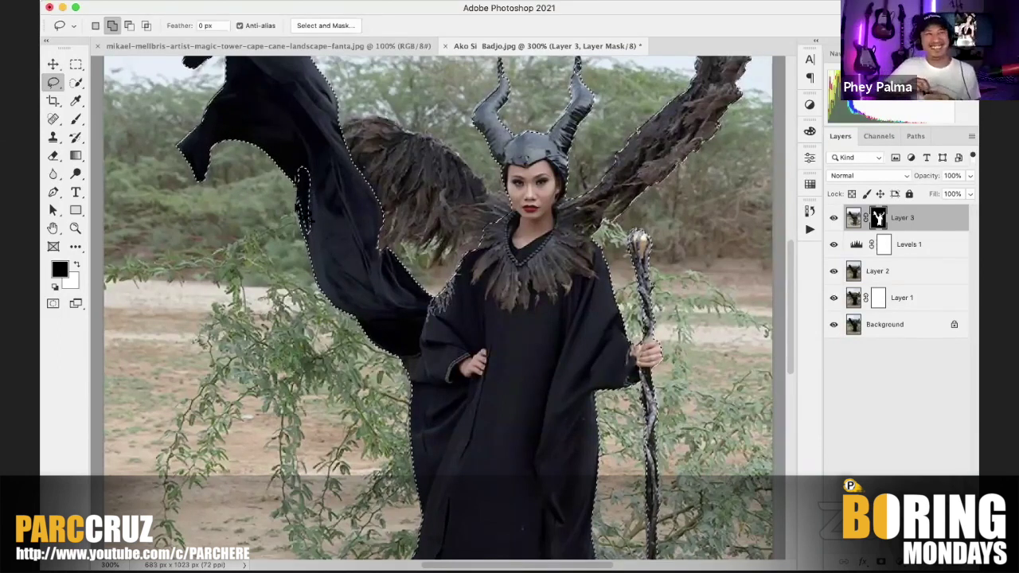
pyautogui.moveTo(306, 234); pyautogui.dragTo(301, 222)
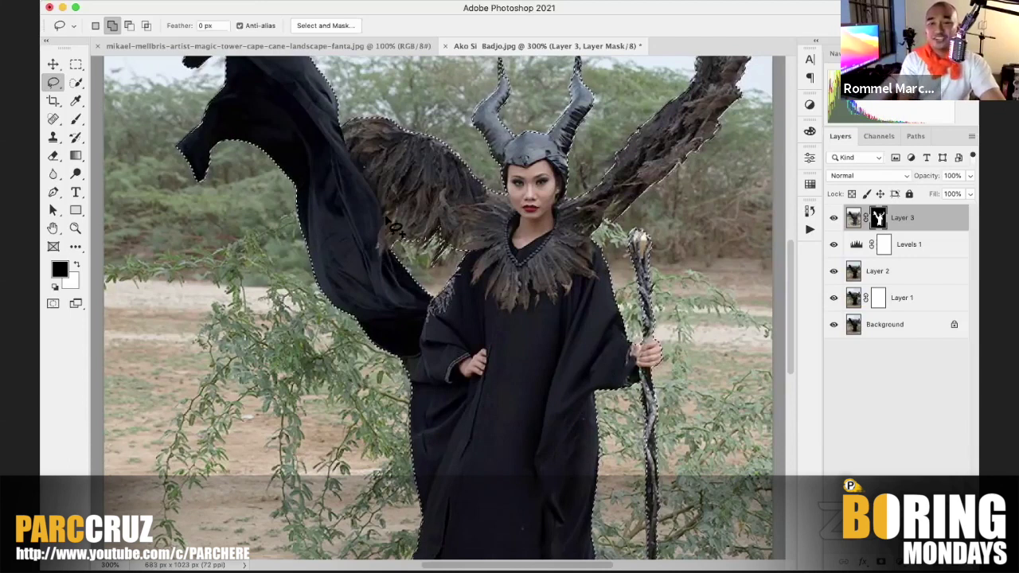
pyautogui.press('shift')
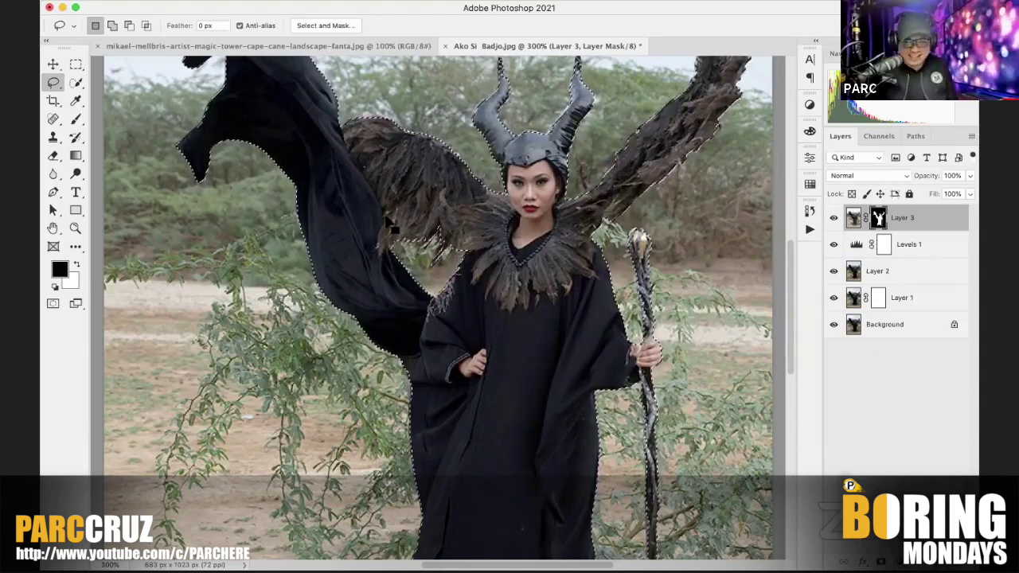
# Step: Copy the selected woman from Layer 3's image to a new layer and hide all the other layers
pyautogui.click(854, 220)
pyautogui.press('super+j')
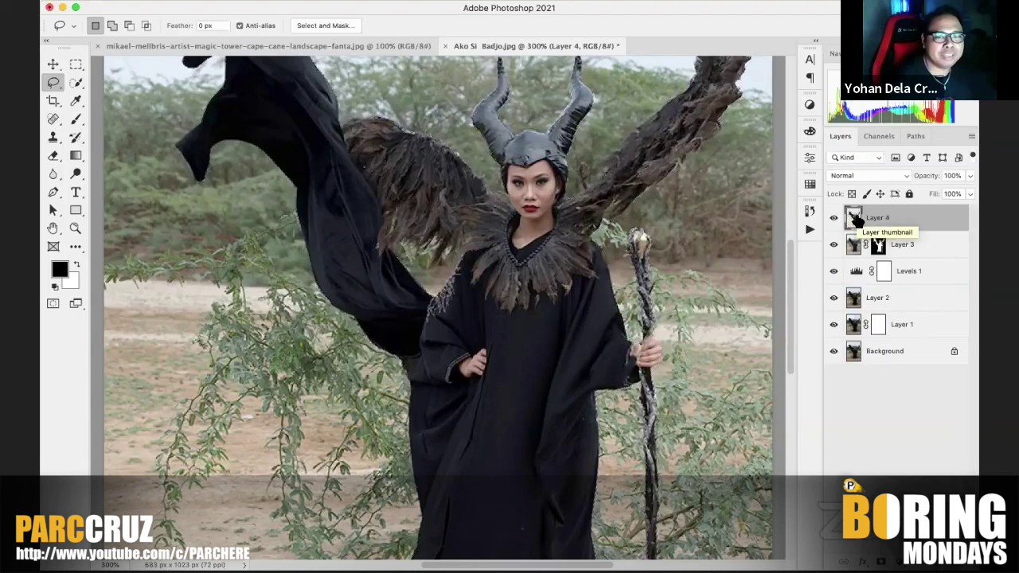
pyautogui.keyDown('alt'); pyautogui.click(833, 219); pyautogui.keyUp('alt')
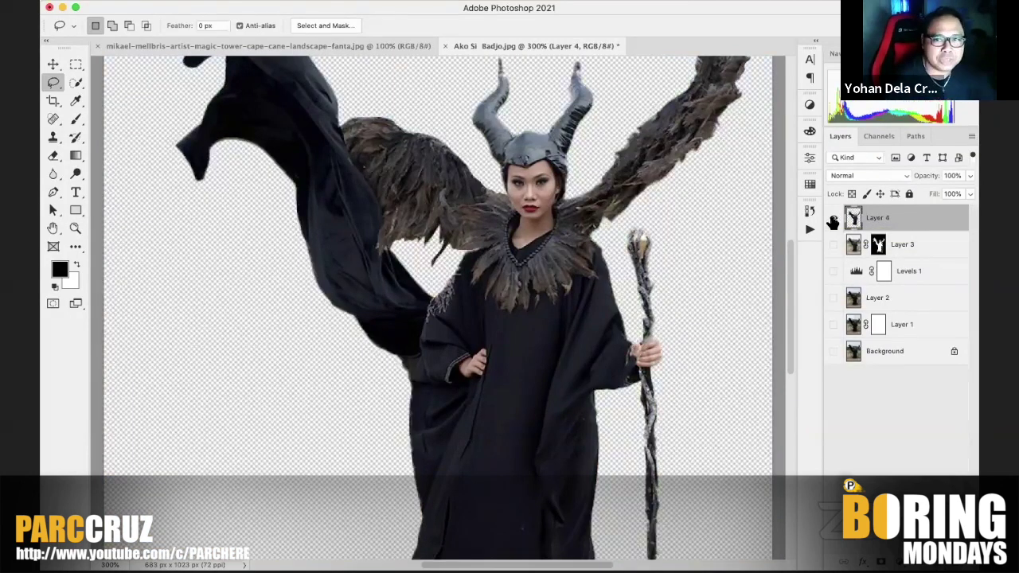
pyautogui.press('super+1')
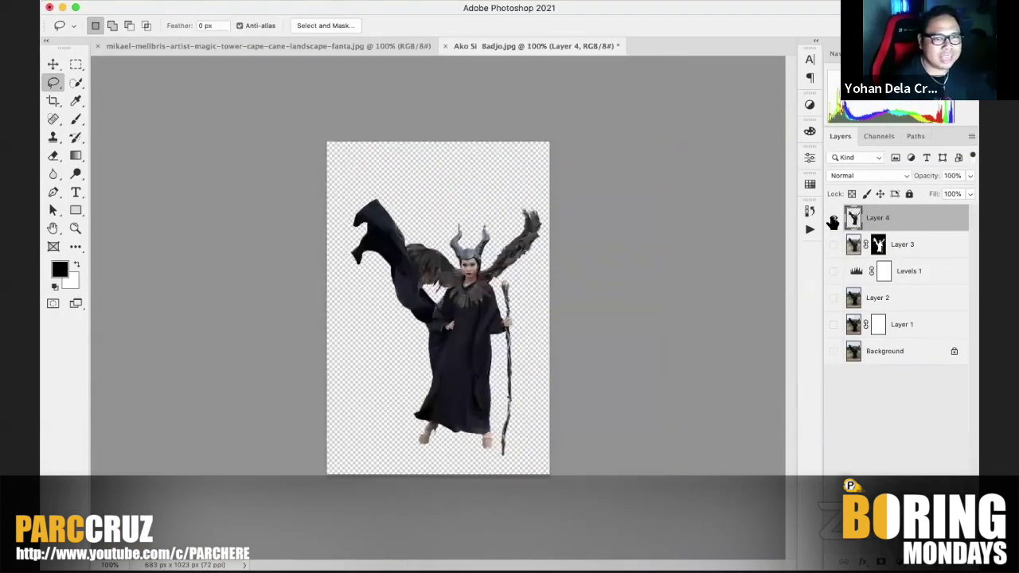
# Step: Float the portrait window, copy the Layer 4 cutout into the fantasy landscape document, and move the woman in front of the distant tower
pyautogui.moveTo(549, 47); pyautogui.dragTo(568, 226)
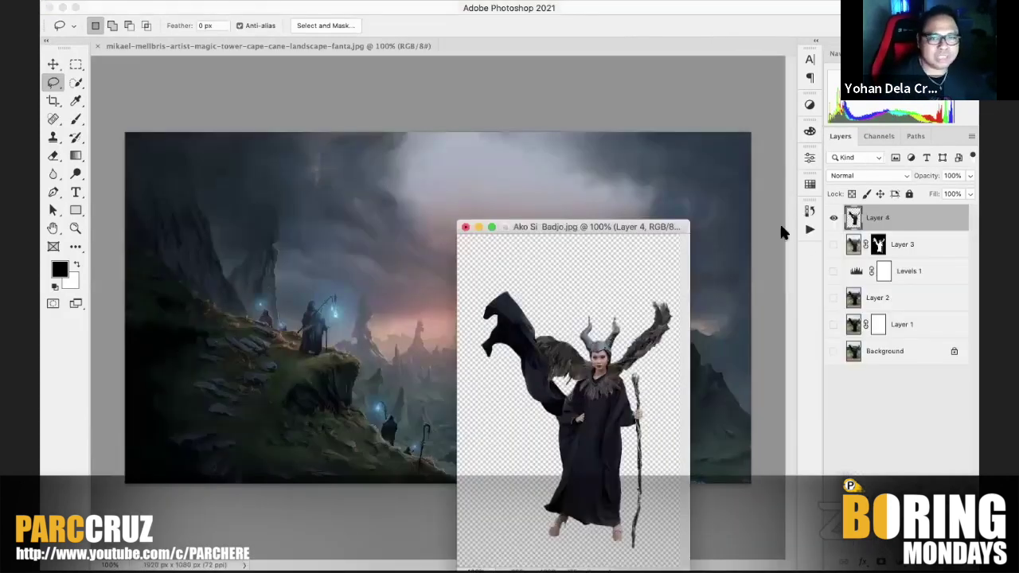
pyautogui.moveTo(890, 216); pyautogui.dragTo(411, 216)
pyautogui.click(51, 63)
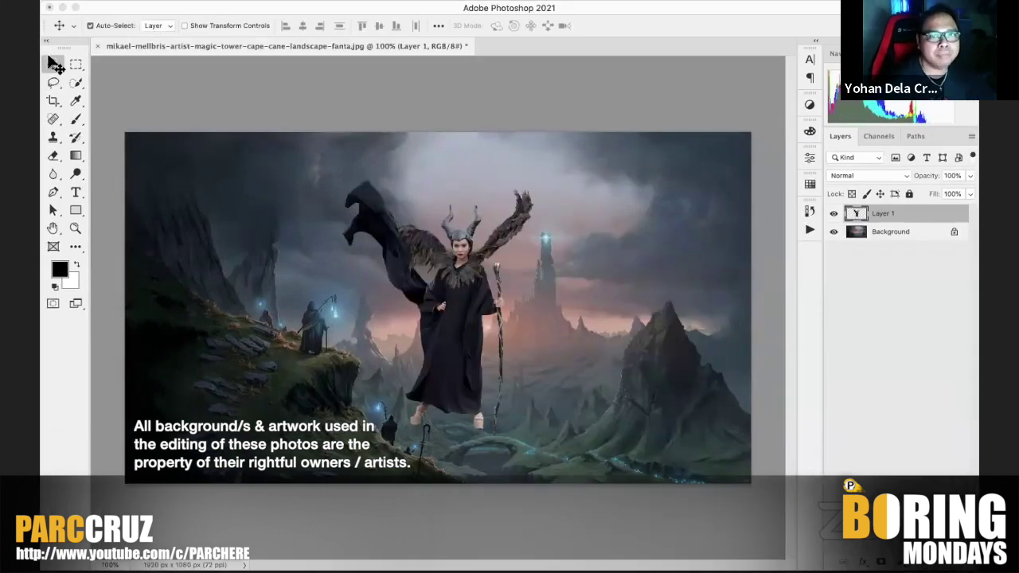
pyautogui.moveTo(474, 290); pyautogui.dragTo(587, 263)
# Step: Duplicate the landscape's Background layer
pyautogui.hotkey('ctrl', '+')
pyautogui.hotkey('ctrl', '+')
pyautogui.click(863, 237)
pyautogui.hotkey('ctrl', 'j')
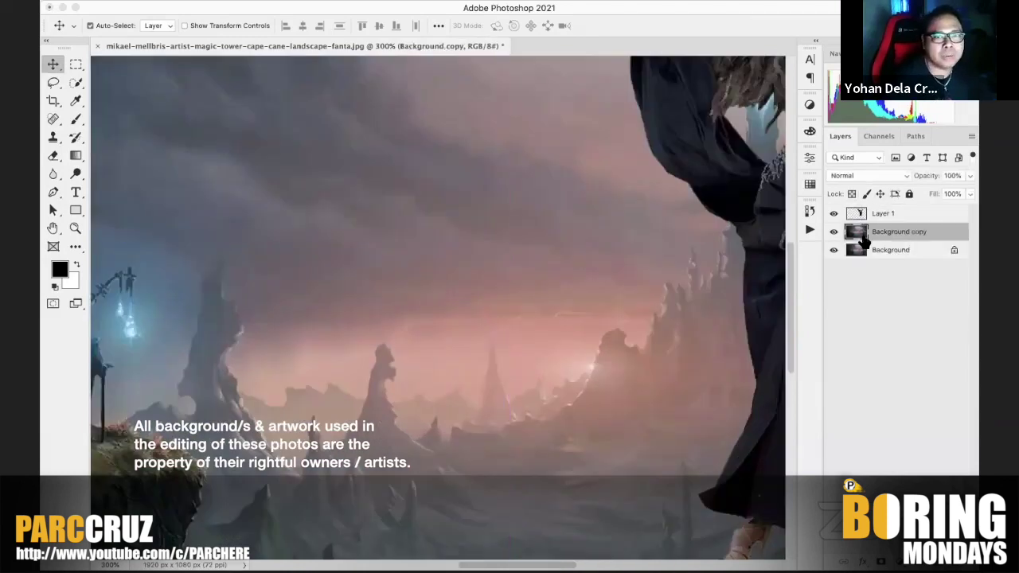
# Step: Lasso around the hooded figure on the cliff of the background copy, including the staff and its hanging blue lights
pyautogui.moveTo(574, 278); pyautogui.dragTo(732, 246)
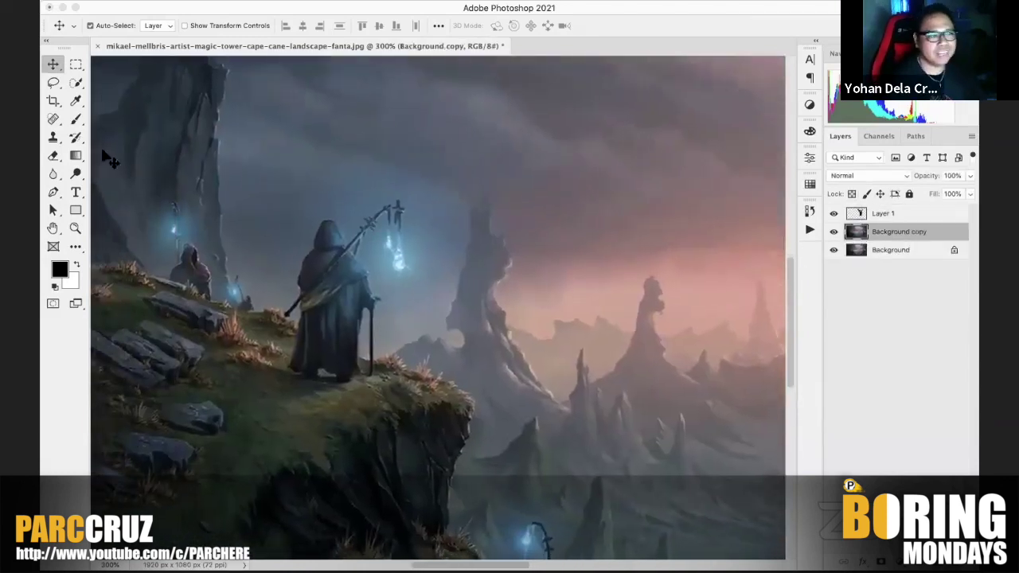
pyautogui.click(56, 82)
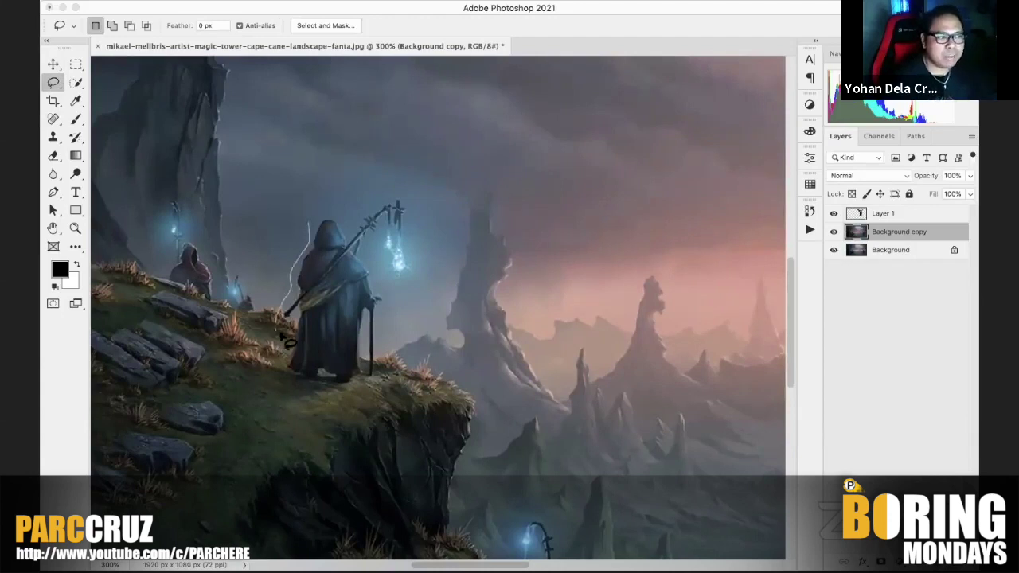
pyautogui.moveTo(306, 381)
pyautogui.mouseDown()
pyautogui.moveTo(355, 387)
pyautogui.moveTo(362, 344)
pyautogui.moveTo(366, 380)
pyautogui.moveTo(378, 378)
pyautogui.moveTo(374, 336)
pyautogui.mouseUp()
pyautogui.moveTo(382, 293)
pyautogui.mouseDown()
pyautogui.moveTo(372, 233)
pyautogui.moveTo(385, 285)
pyautogui.mouseUp()
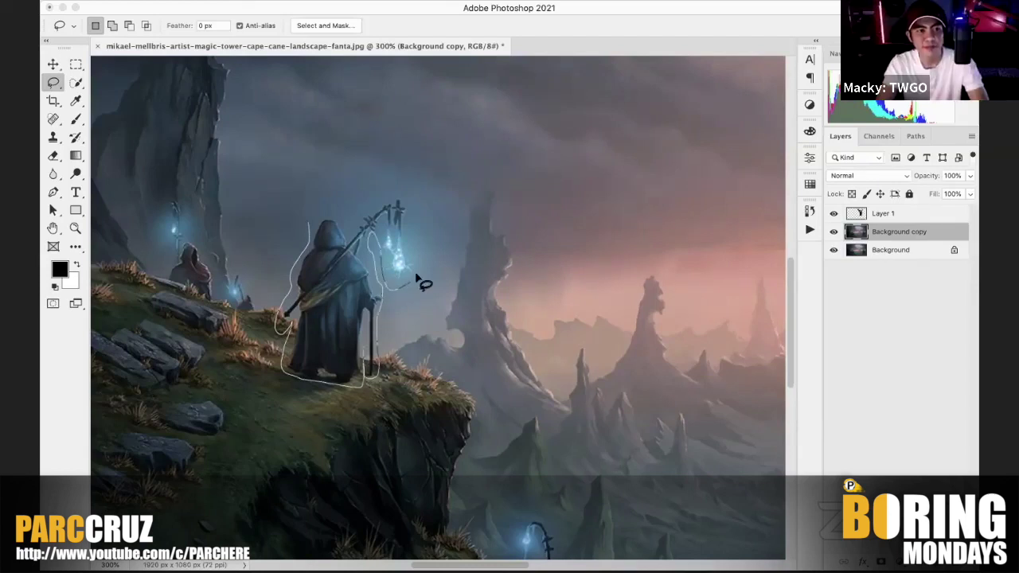
pyautogui.moveTo(409, 246); pyautogui.dragTo(398, 187)
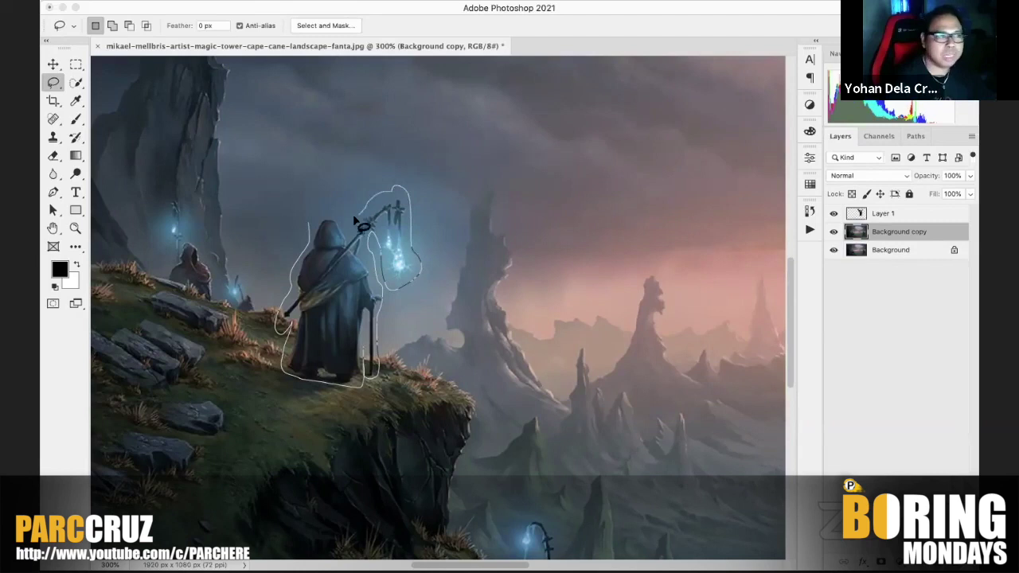
pyautogui.moveTo(350, 231); pyautogui.dragTo(308, 223)
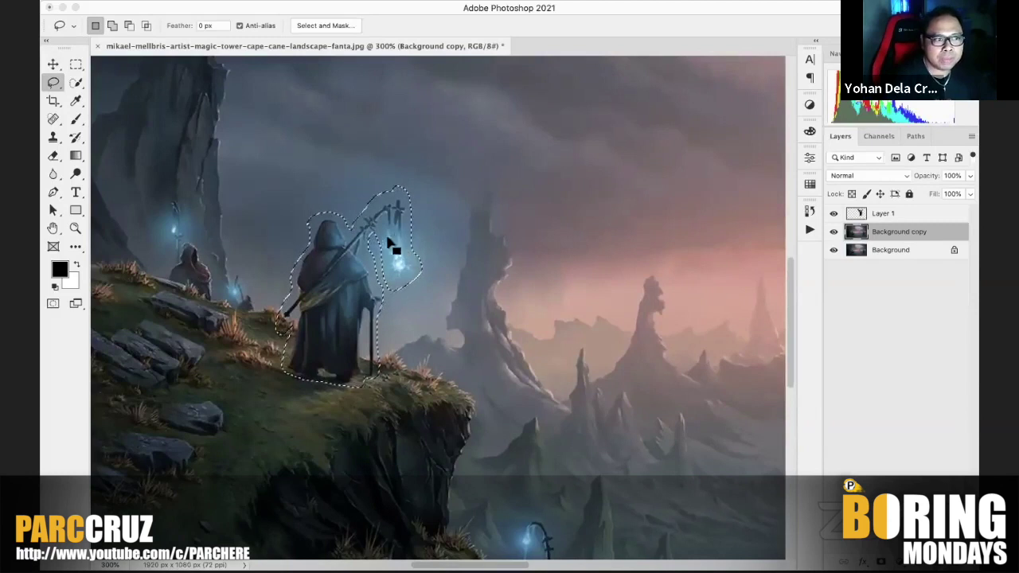
# Step: Fill the selected hooded figure on the background copy with Content-Aware contents at 100% opacity and clear the selection
pyautogui.rightClick(346, 284)
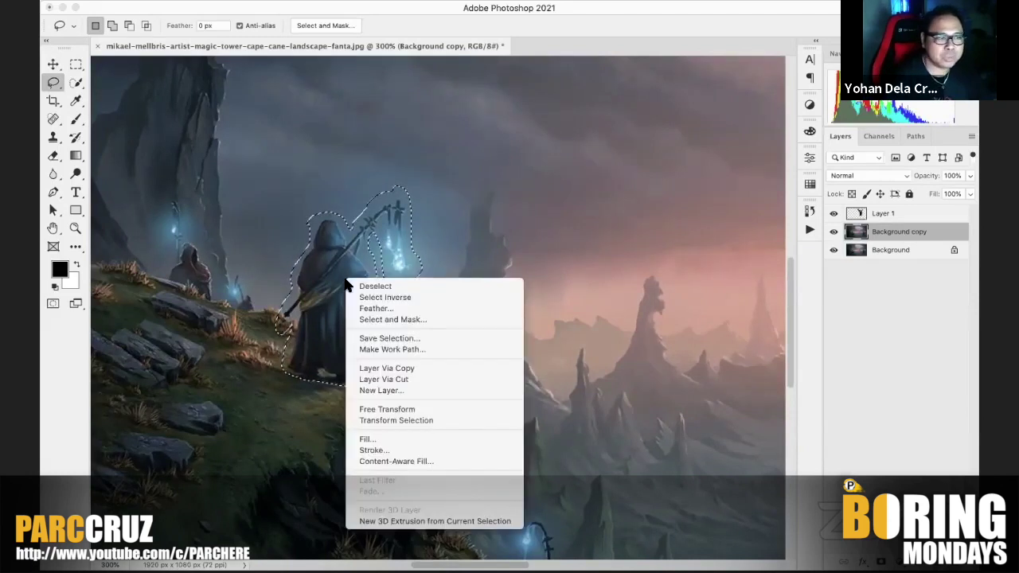
pyautogui.click(423, 441)
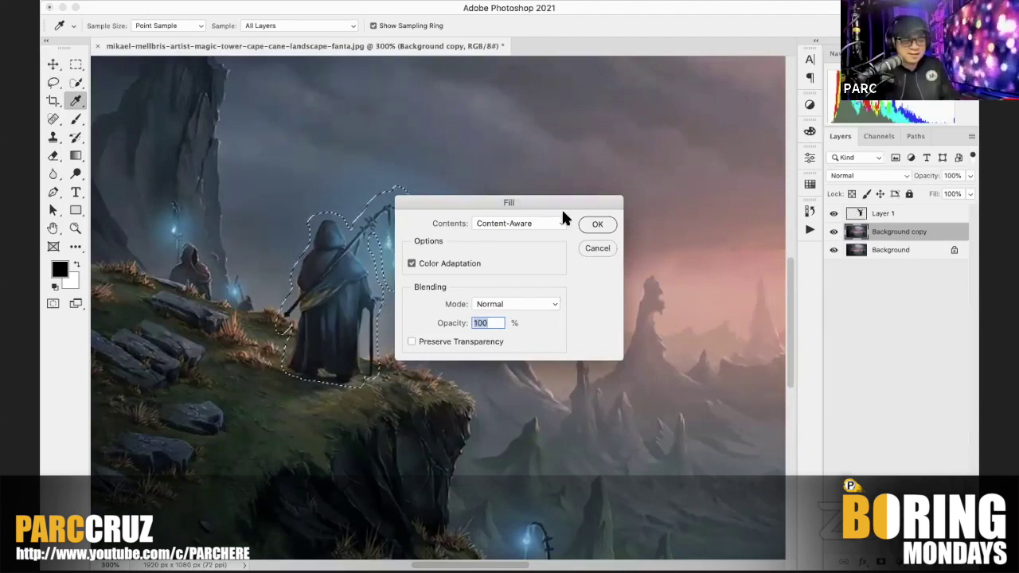
pyautogui.moveTo(561, 200); pyautogui.dragTo(629, 186)
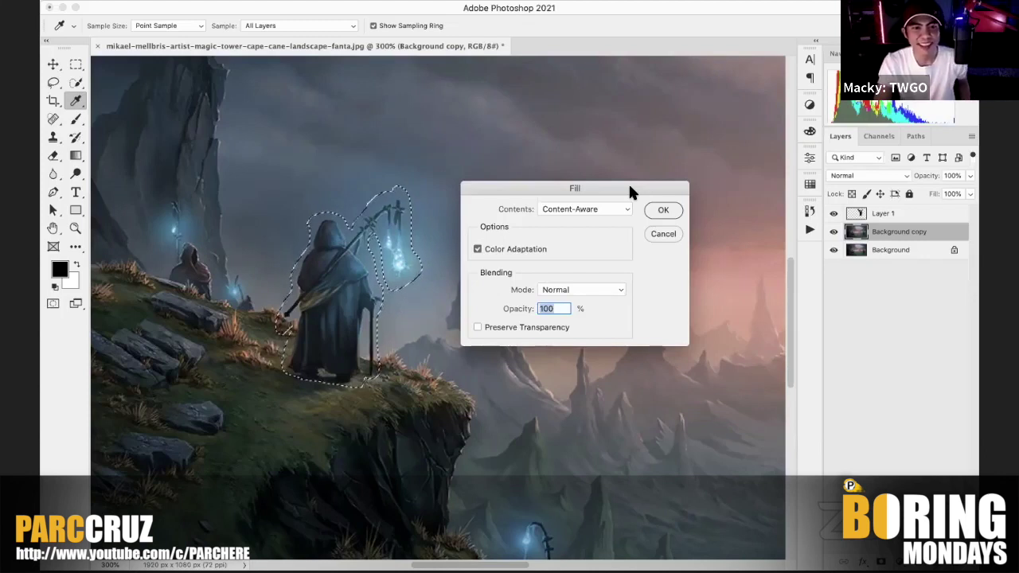
pyautogui.click(663, 210)
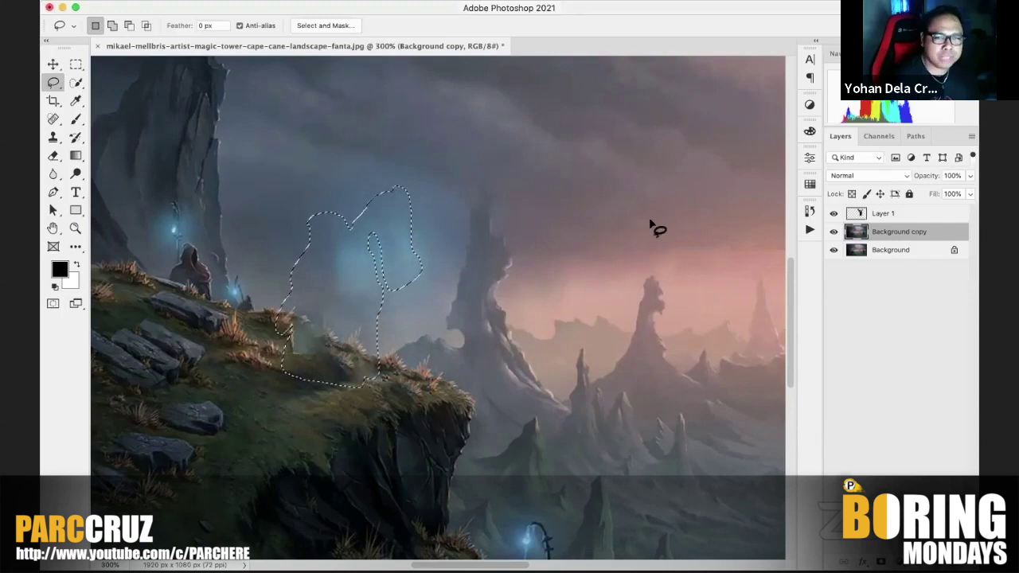
pyautogui.press('super+d')
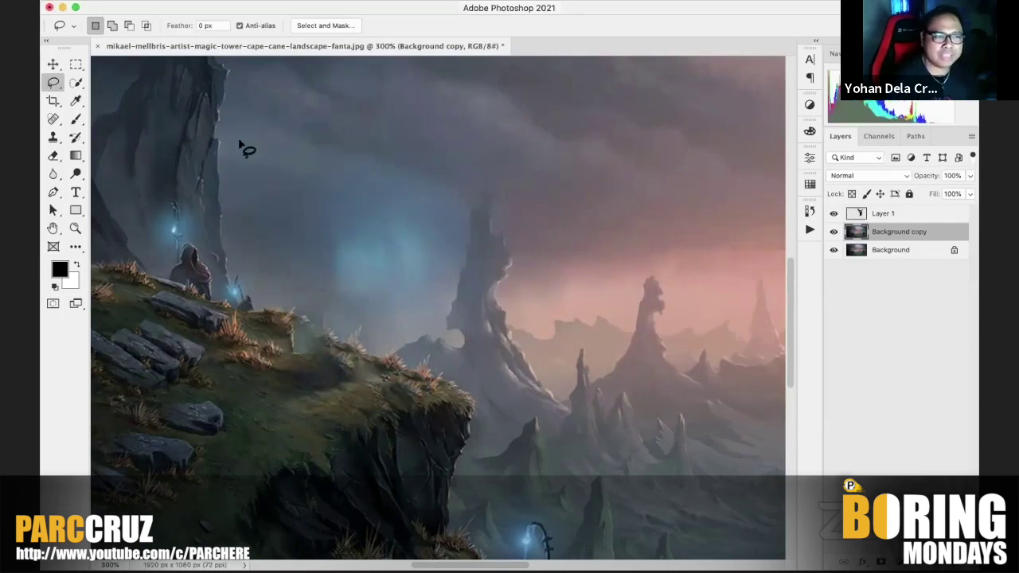
pyautogui.click(68, 140)
pyautogui.click(56, 139)
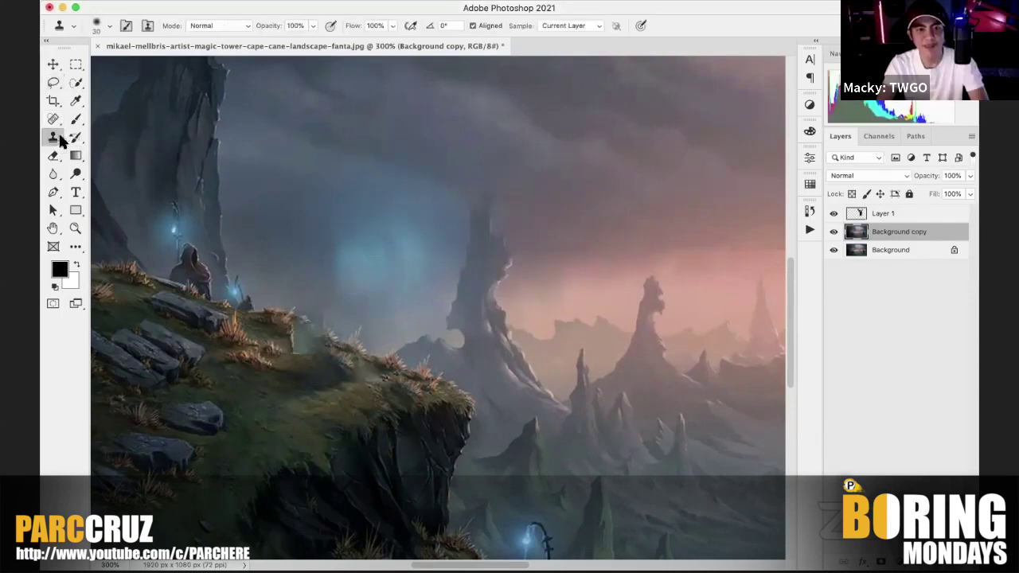
pyautogui.click(75, 119)
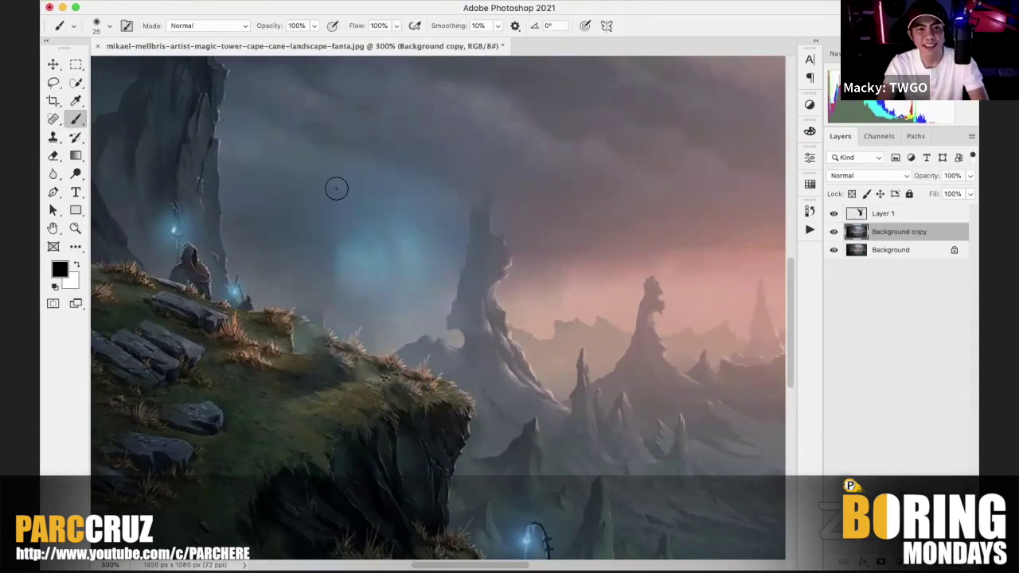
pyautogui.press(']')
pyautogui.press(']')
pyautogui.press(']')
pyautogui.press(']')
pyautogui.press(']')
pyautogui.press(']')
pyautogui.press(']')
pyautogui.press(']')
pyautogui.press(']')
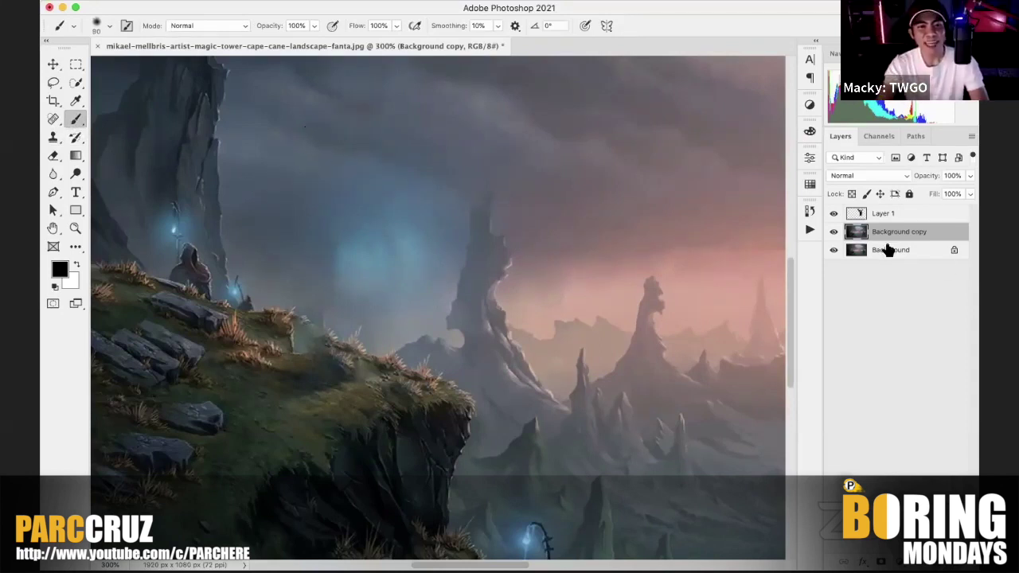
# Step: Clone clean sky over the blue glow above the cliff on the background copy, using a 100 px Clone Stamp brush
pyautogui.click(56, 120)
pyautogui.click(57, 137)
pyautogui.click(61, 140)
pyautogui.click(104, 132)
pyautogui.press(']')
pyautogui.press(']')
pyautogui.press(']')
pyautogui.press(']')
pyautogui.press(']')
pyautogui.press(']')
pyautogui.press(']')
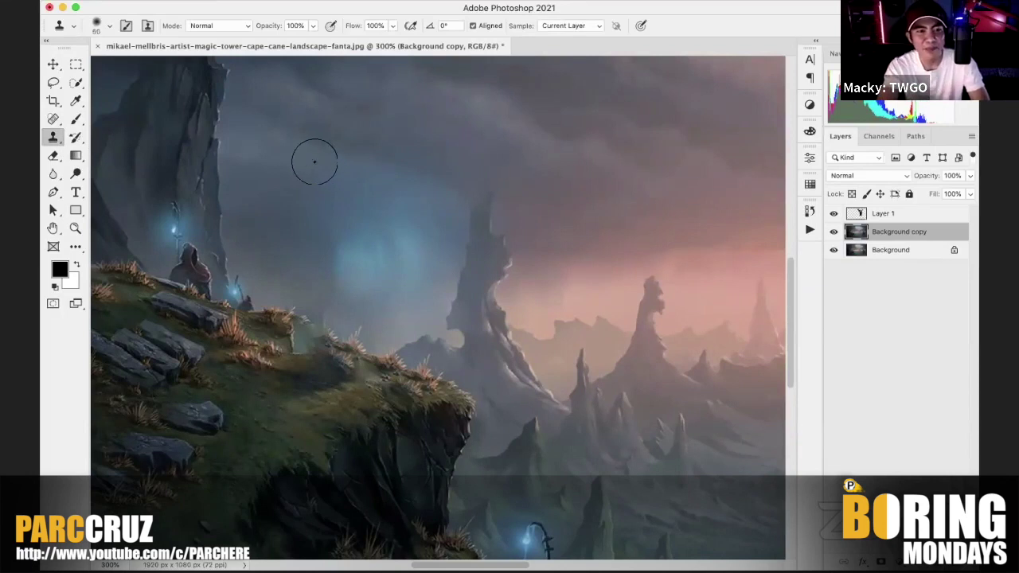
pyautogui.keyDown('alt'); pyautogui.click(313, 156); pyautogui.keyUp('alt')
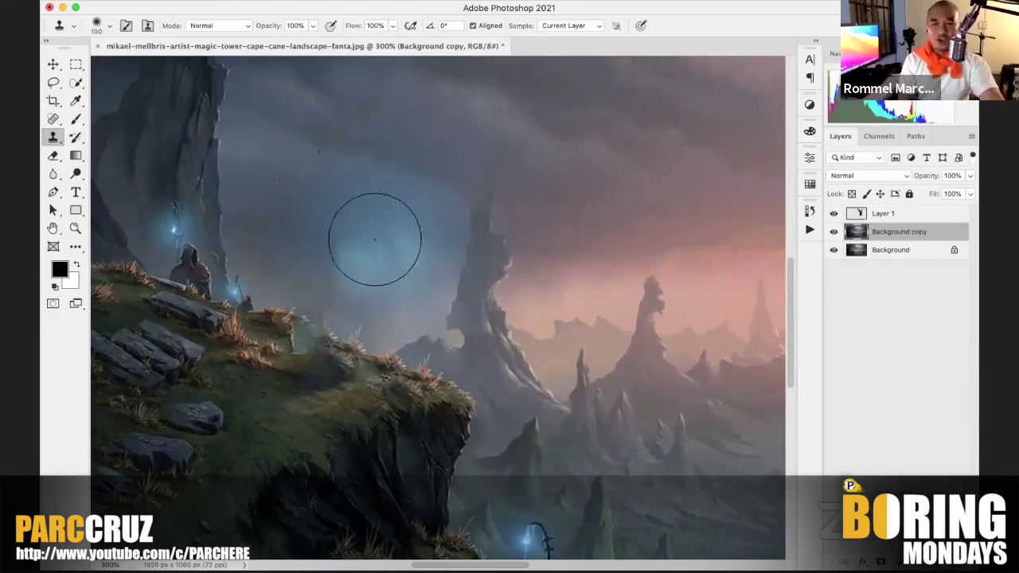
pyautogui.moveTo(368, 261)
pyautogui.mouseDown()
pyautogui.moveTo(358, 257)
pyautogui.moveTo(400, 252)
pyautogui.mouseUp()
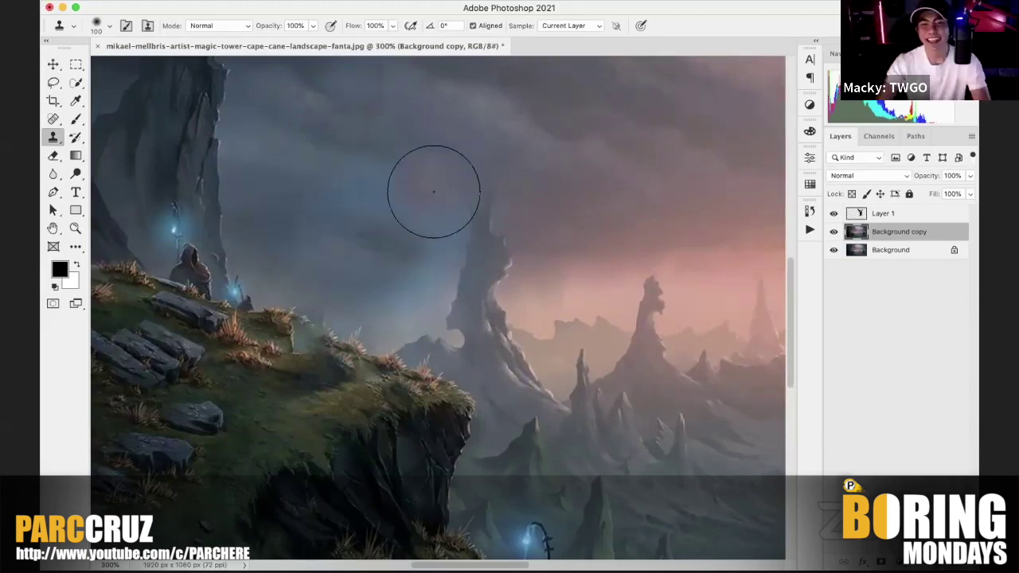
pyautogui.moveTo(439, 199)
pyautogui.mouseDown()
pyautogui.moveTo(338, 181)
pyautogui.moveTo(347, 266)
pyautogui.moveTo(387, 368)
pyautogui.mouseUp()
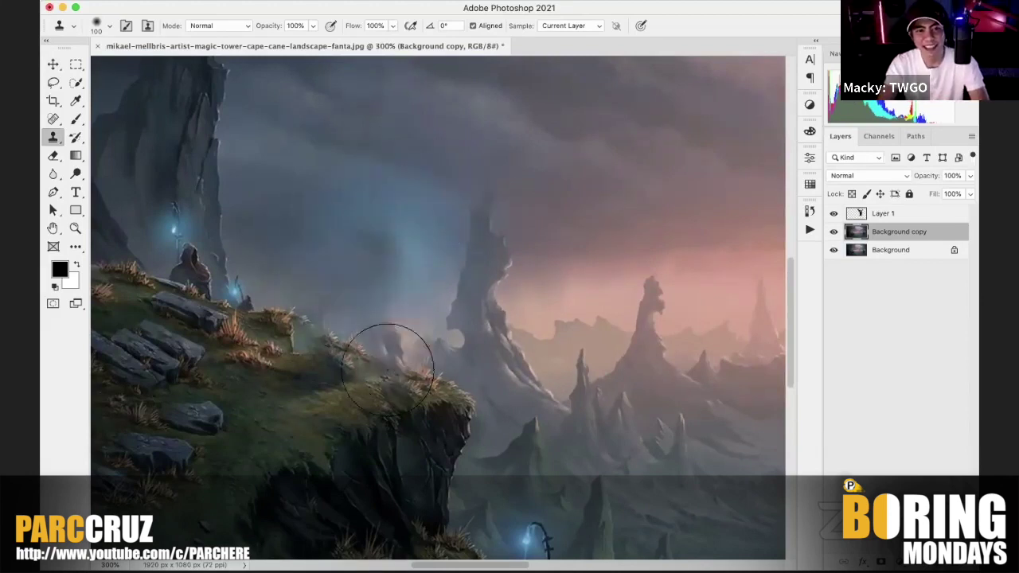
# Step: Clone grass over the smudged patch along the cliff ridge with a 50 px Clone Stamp brush
pyautogui.press('[')
pyautogui.press('[')
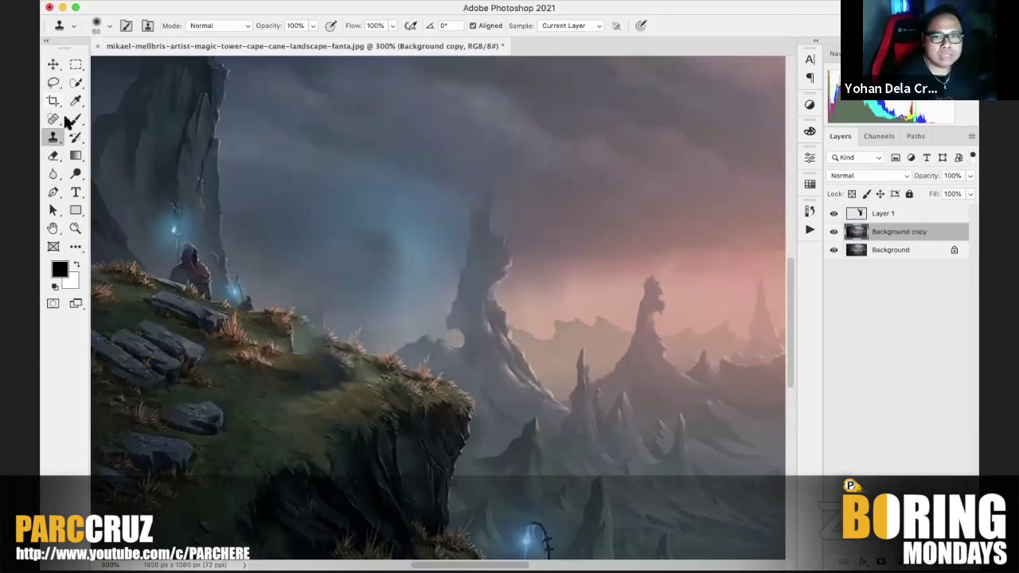
pyautogui.rightClick(54, 137)
pyautogui.click(118, 136)
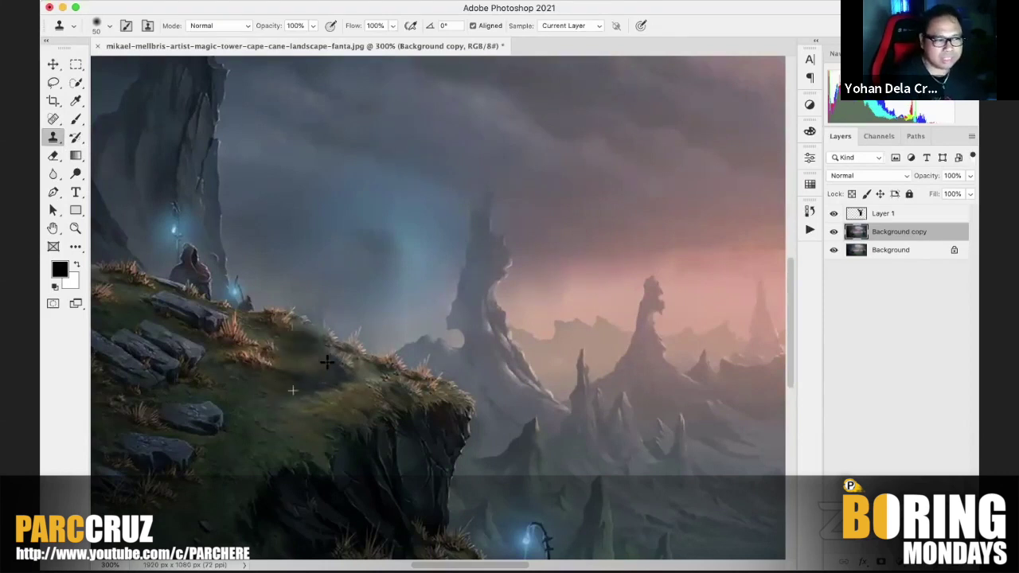
pyautogui.moveTo(346, 388); pyautogui.dragTo(370, 380)
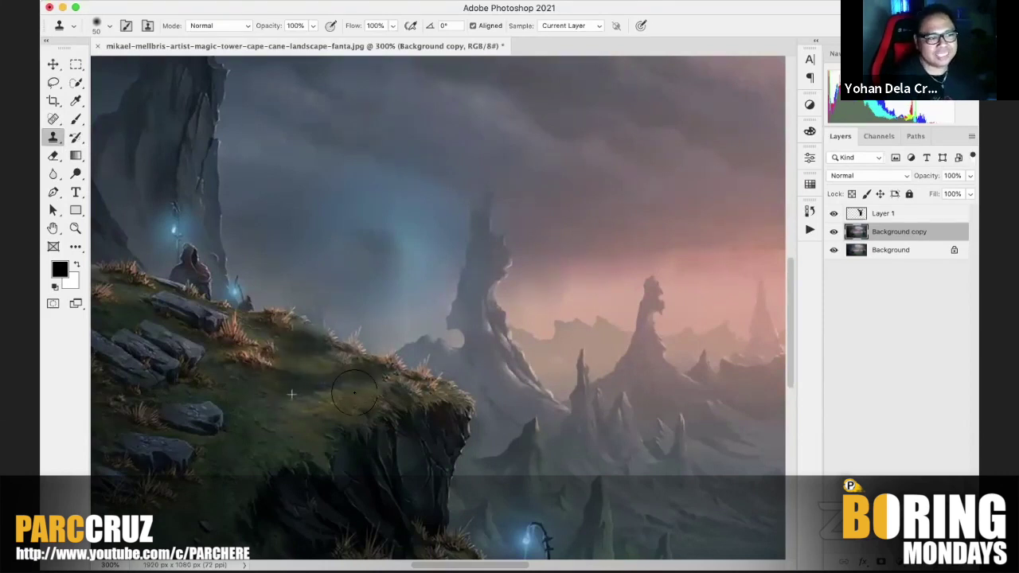
# Step: Try cloning sky from beside the rock wall over the remaining blue glow, and undo the stroke
pyautogui.keyDown('alt'); pyautogui.click(269, 221); pyautogui.keyUp('alt')
pyautogui.moveTo(367, 237)
pyautogui.mouseDown()
pyautogui.moveTo(400, 237)
pyautogui.moveTo(417, 257)
pyautogui.moveTo(396, 284)
pyautogui.mouseUp()
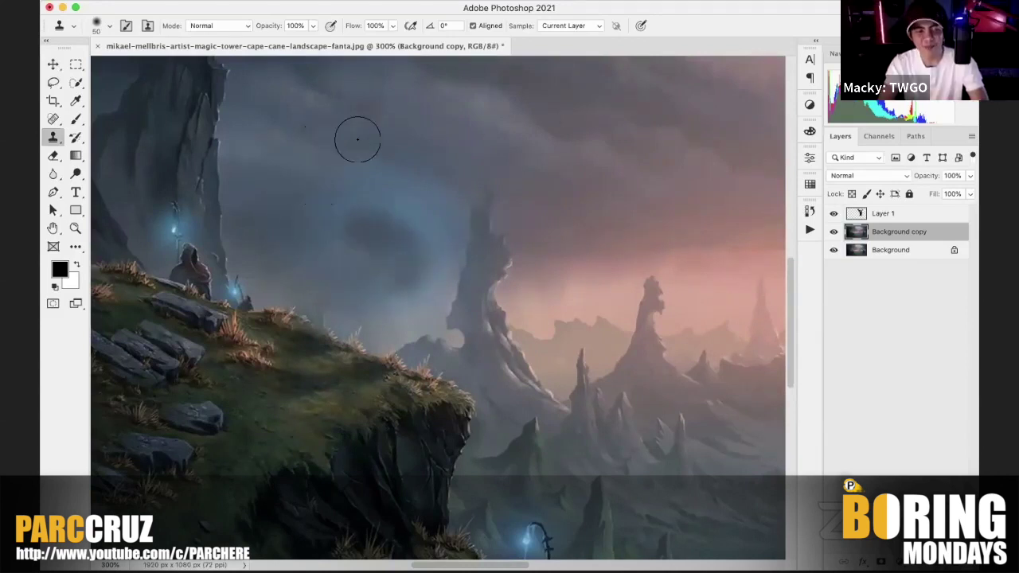
pyautogui.press('super+z')
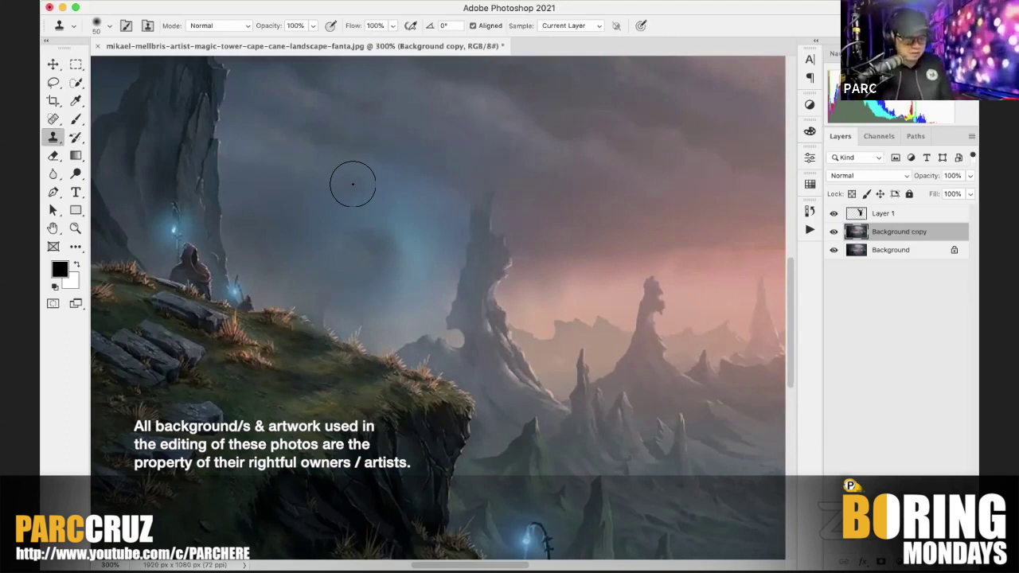
# Step: Duplicate the retouched Background copy layer
pyautogui.press(']')
pyautogui.press(']')
pyautogui.press(']')
pyautogui.scroll(3, 358, 190)
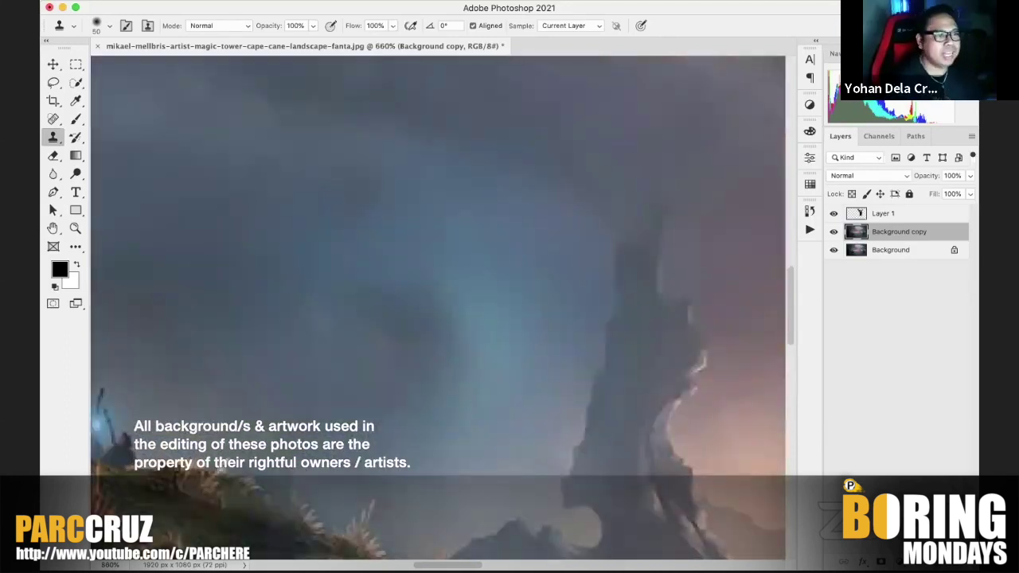
pyautogui.scroll(3, 350, 222)
pyautogui.press('super+0')
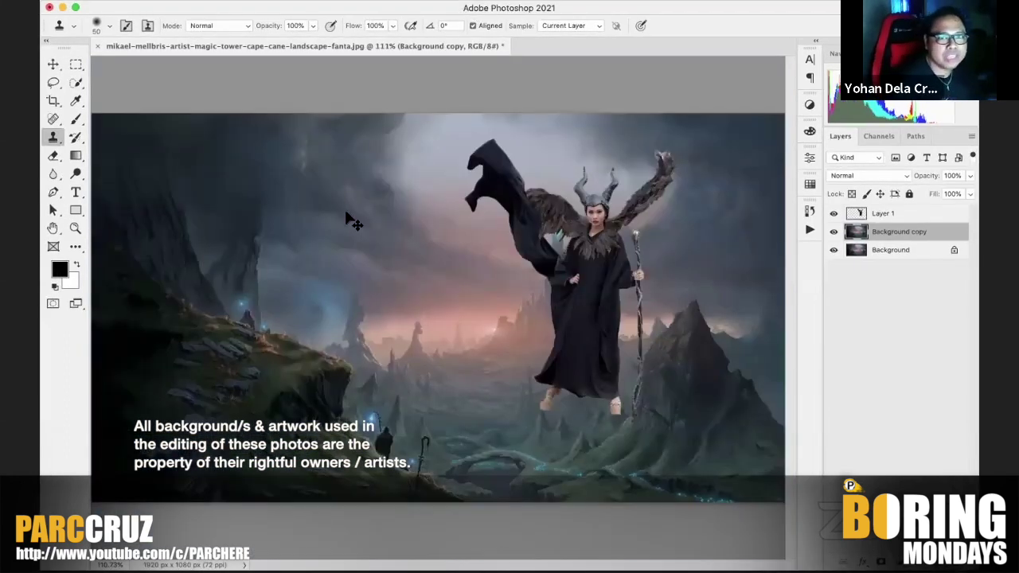
pyautogui.scroll(4, 350, 221)
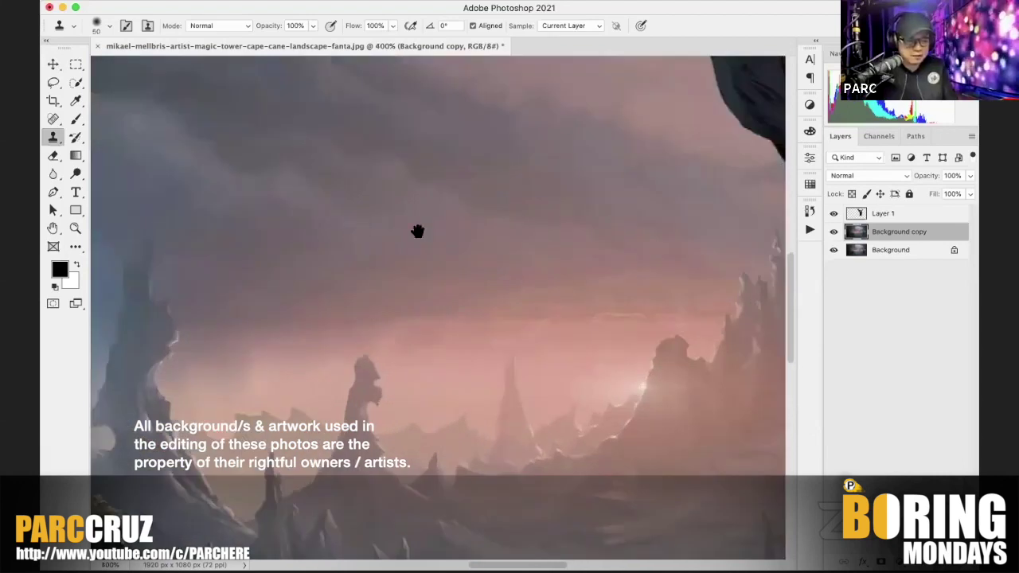
pyautogui.moveTo(417, 230); pyautogui.dragTo(708, 243)
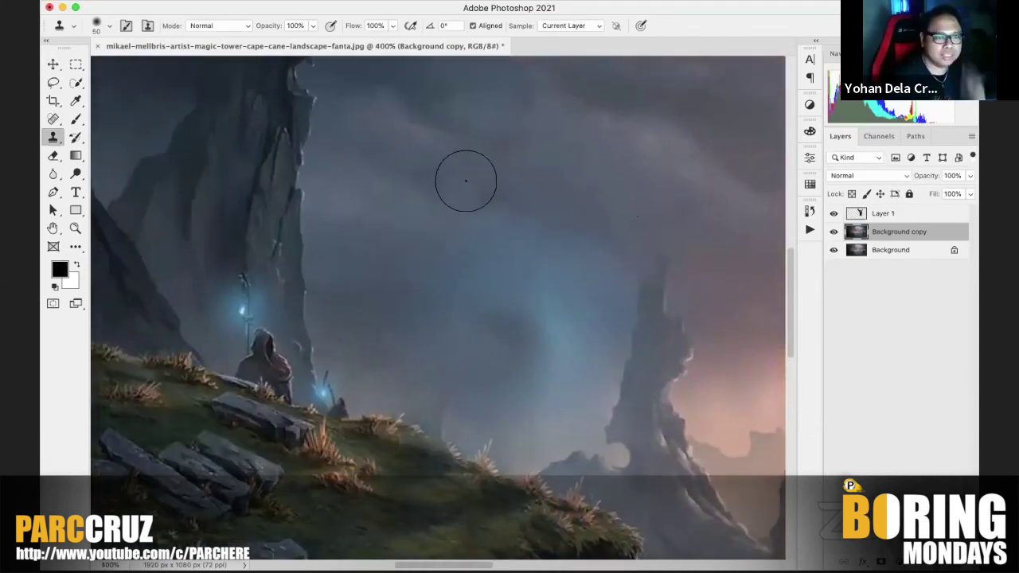
pyautogui.press('super+j')
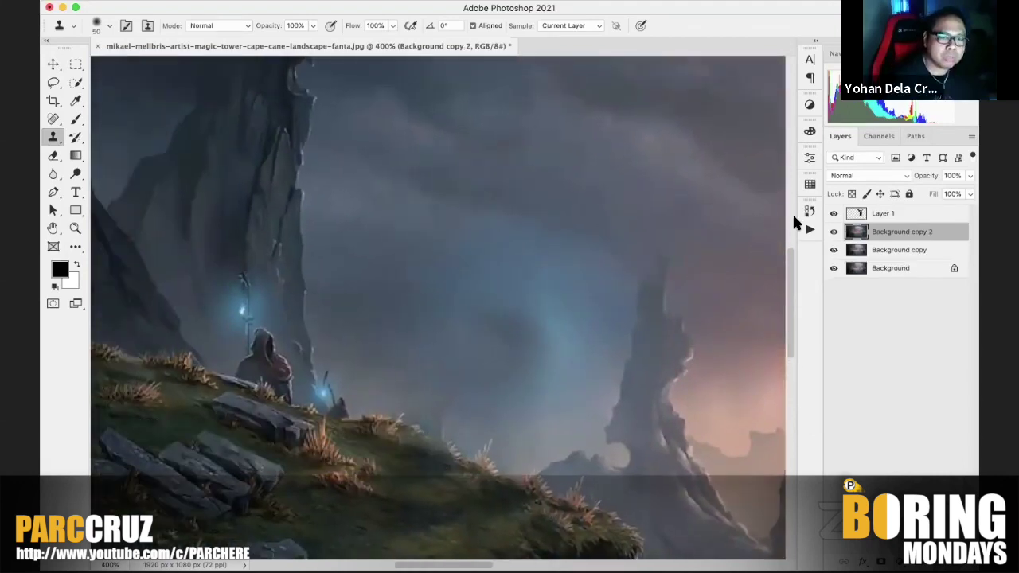
# Step: Clone surrounding clouds over the remaining blue glow on the new copy, using a 90 px Clone Stamp brush at 53% opacity
pyautogui.press(']')
pyautogui.press(']')
pyautogui.press(']')
pyautogui.press(']')
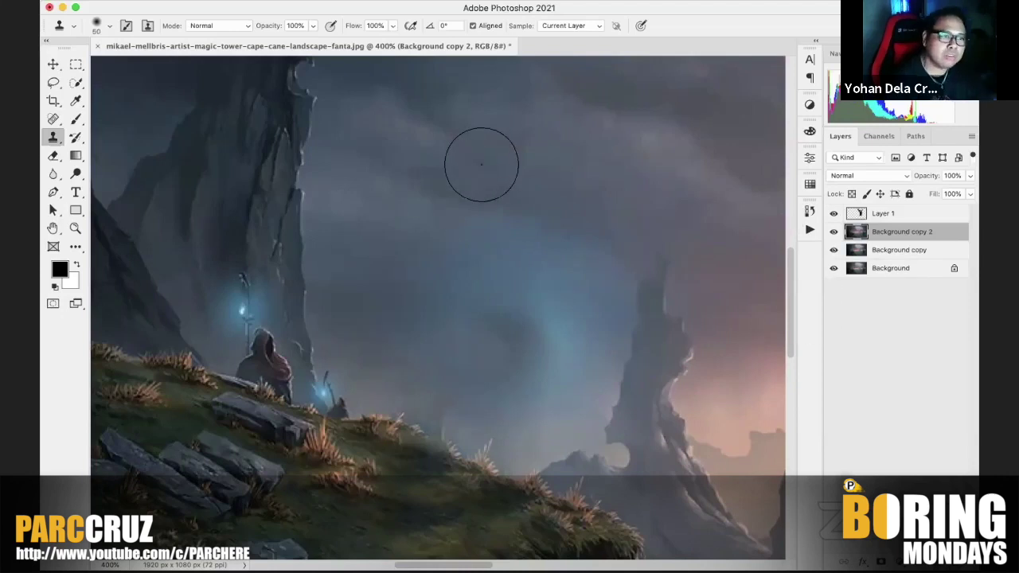
pyautogui.keyDown('alt'); pyautogui.click(434, 156); pyautogui.keyUp('alt')
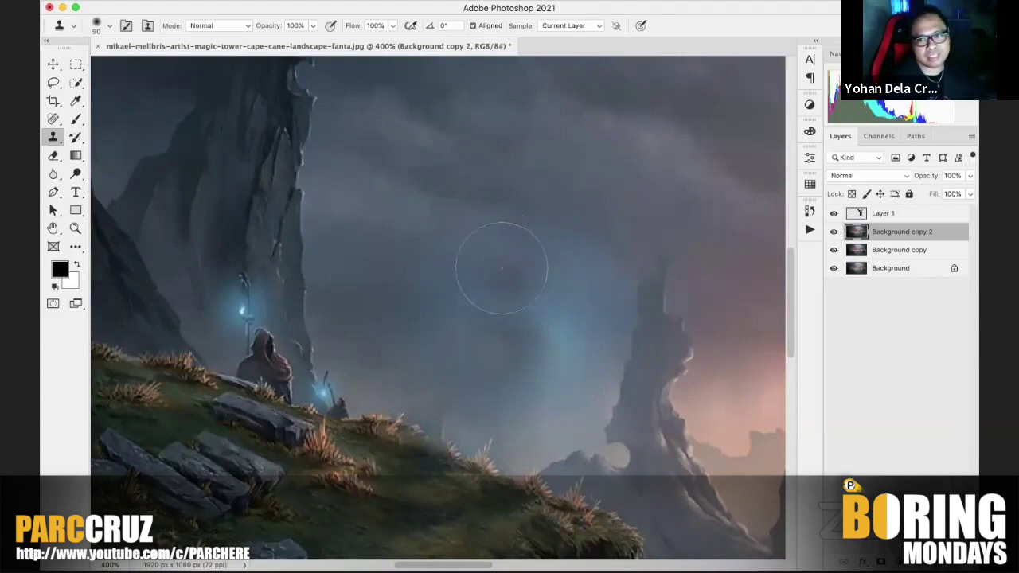
pyautogui.moveTo(313, 26); pyautogui.dragTo(286, 41)
pyautogui.moveTo(525, 227)
pyautogui.mouseDown()
pyautogui.moveTo(557, 314)
pyautogui.moveTo(461, 250)
pyautogui.moveTo(364, 108)
pyautogui.mouseUp()
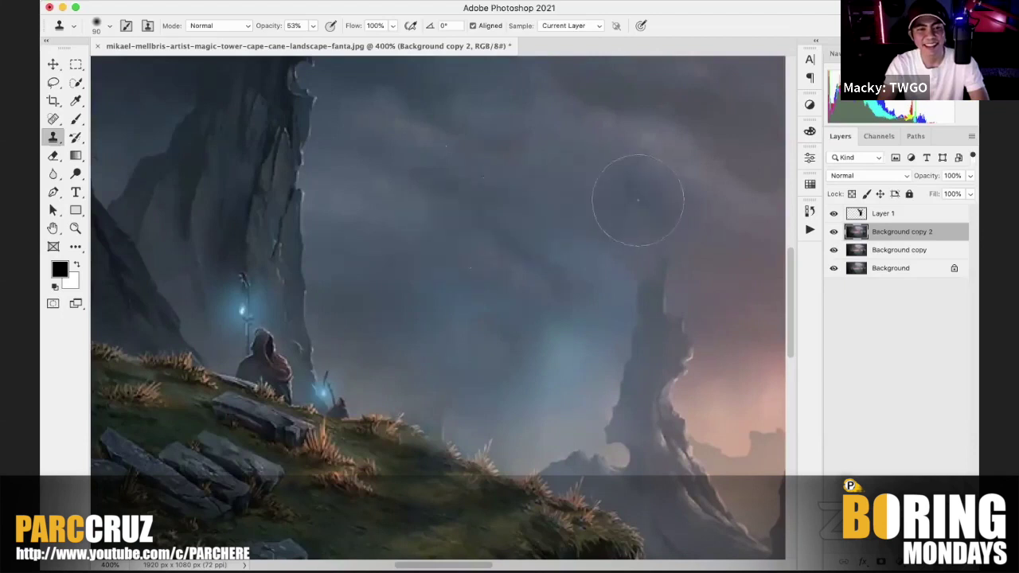
pyautogui.moveTo(534, 328)
pyautogui.mouseDown()
pyautogui.moveTo(577, 394)
pyautogui.moveTo(556, 348)
pyautogui.moveTo(581, 312)
pyautogui.moveTo(577, 358)
pyautogui.moveTo(562, 230)
pyautogui.mouseUp()
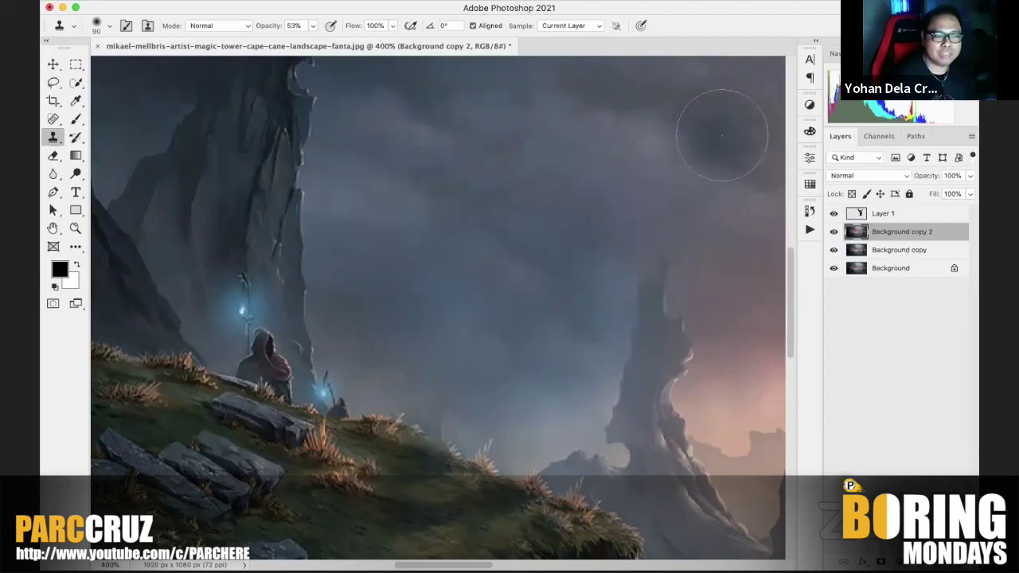
pyautogui.press('super+minus')
pyautogui.press('super+minus')
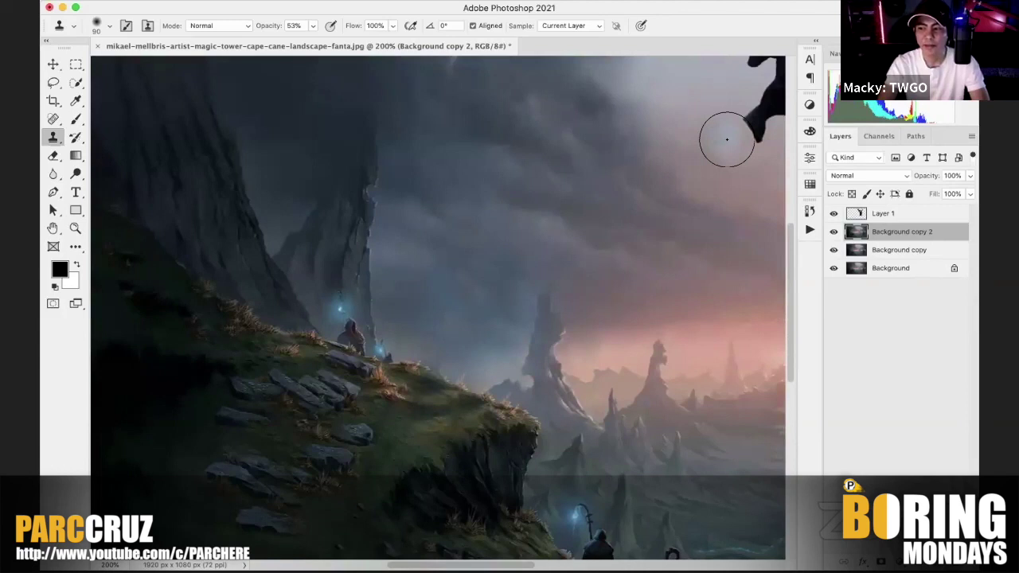
pyautogui.press('super+0')
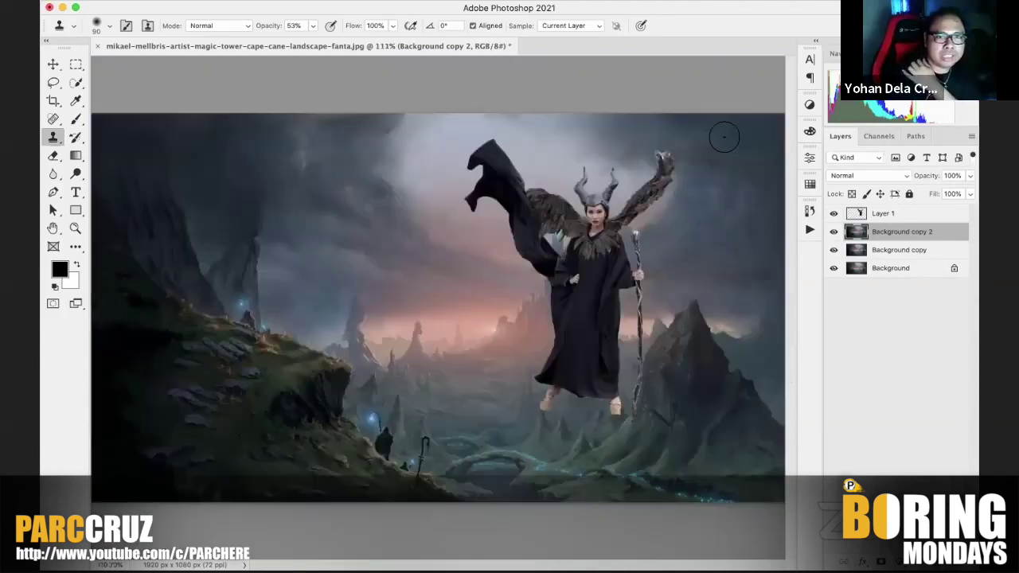
# Step: Move the woman on Layer 1 from the right-hand mountains onto the grassy cliff
pyautogui.press('super+plus')
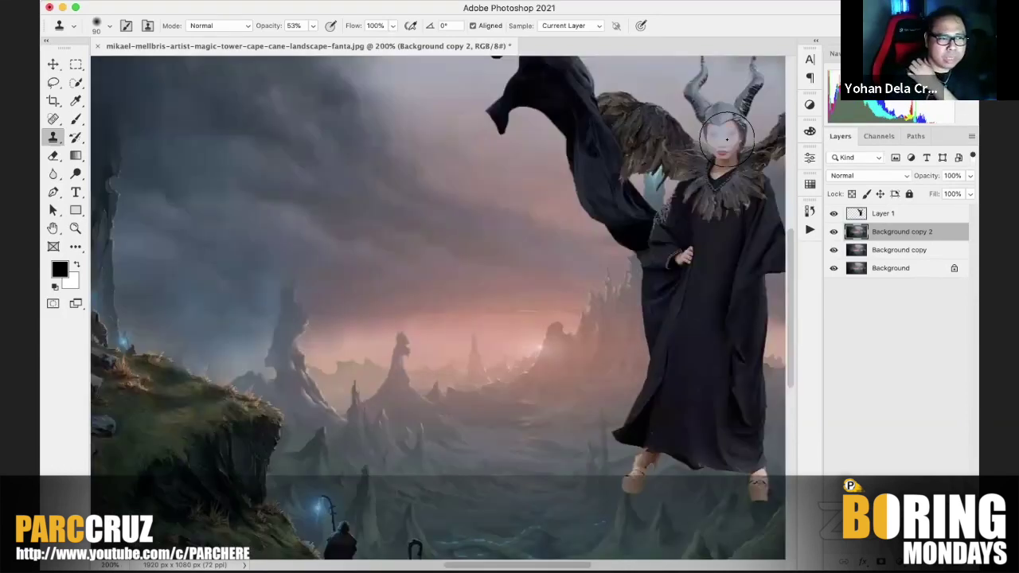
pyautogui.click(856, 216)
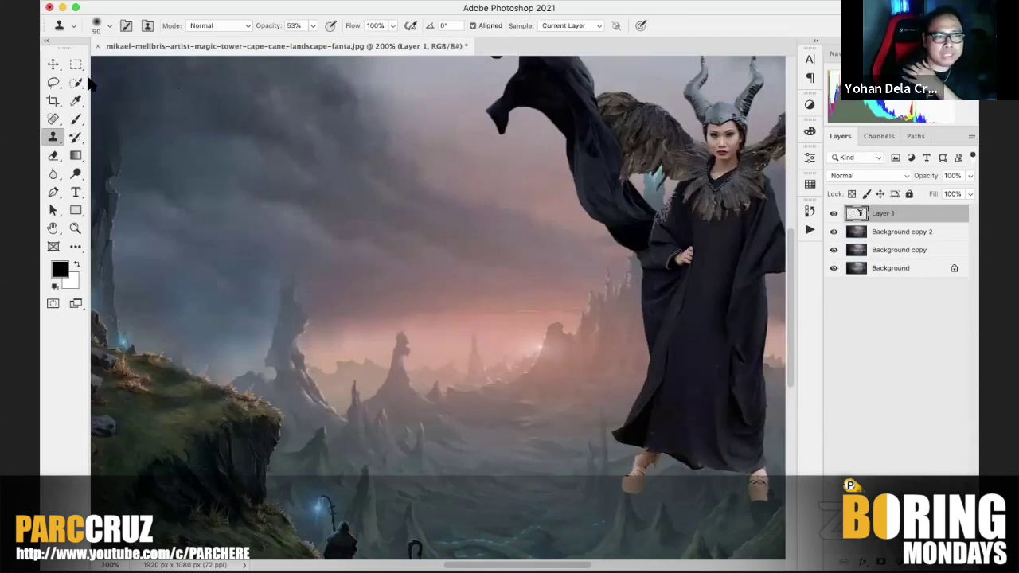
pyautogui.click(53, 63)
pyautogui.moveTo(705, 264); pyautogui.dragTo(570, 259)
pyautogui.press('super+minus')
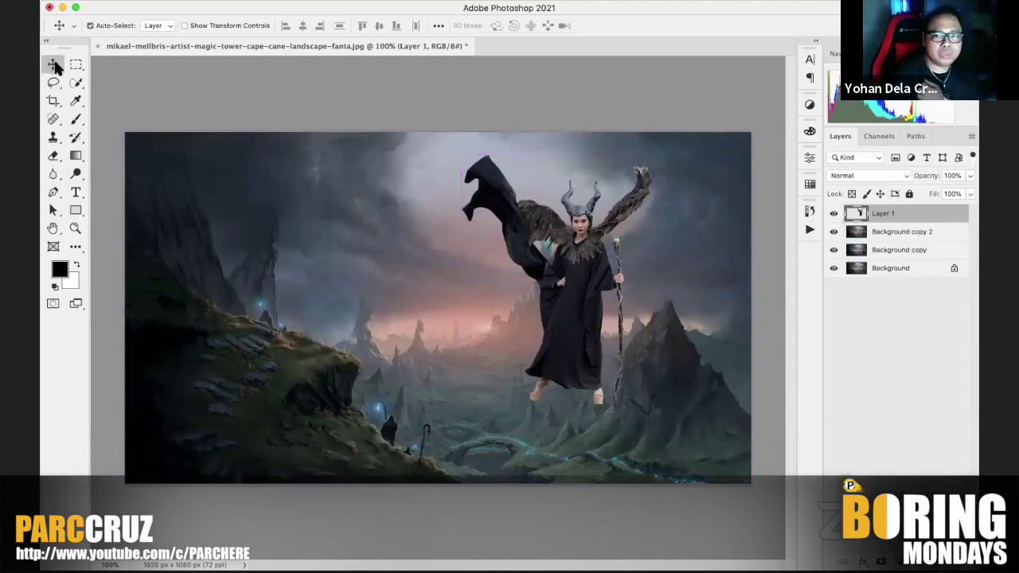
pyautogui.moveTo(568, 272); pyautogui.dragTo(294, 247)
pyautogui.press('super+plus')
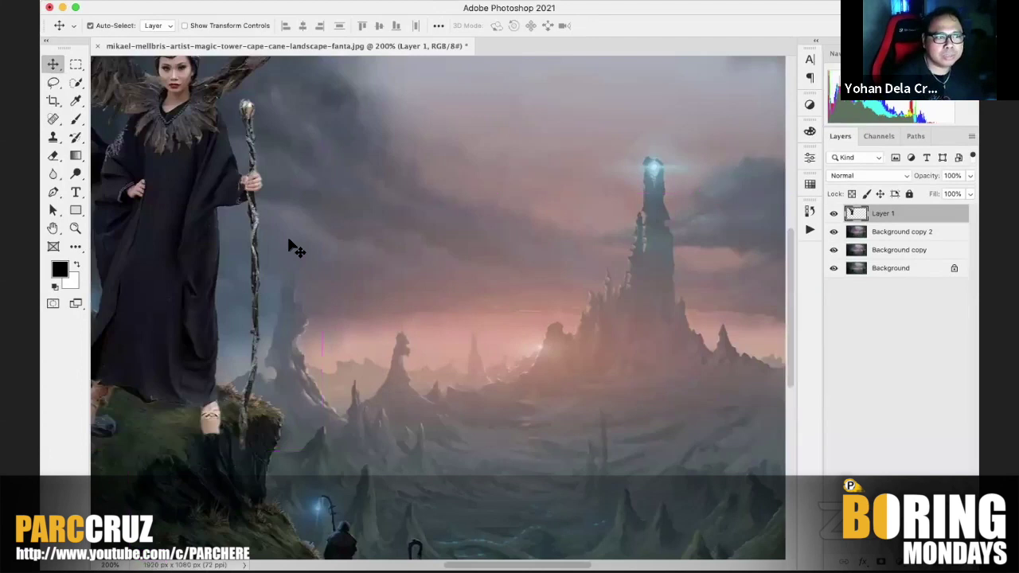
# Step: Scale the woman on Layer 1 down to less than half size and stand her on the grassy cliff
pyautogui.scroll(3, 470, 296)
pyautogui.scroll(-5, 464, 298)
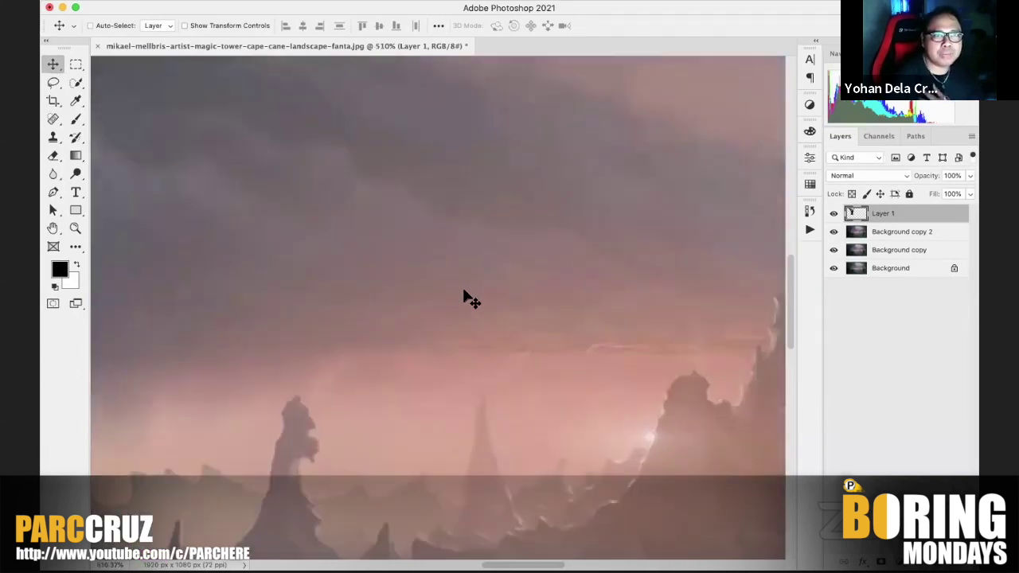
pyautogui.hotkey('ctrl', 't')
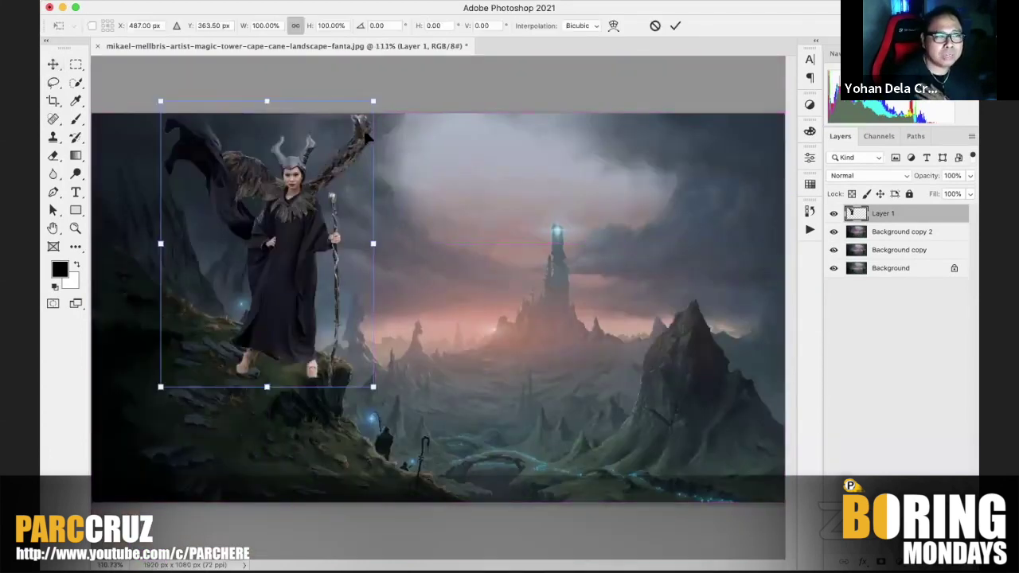
pyautogui.moveTo(373, 104); pyautogui.dragTo(266, 245)
pyautogui.moveTo(216, 293); pyautogui.dragTo(284, 247)
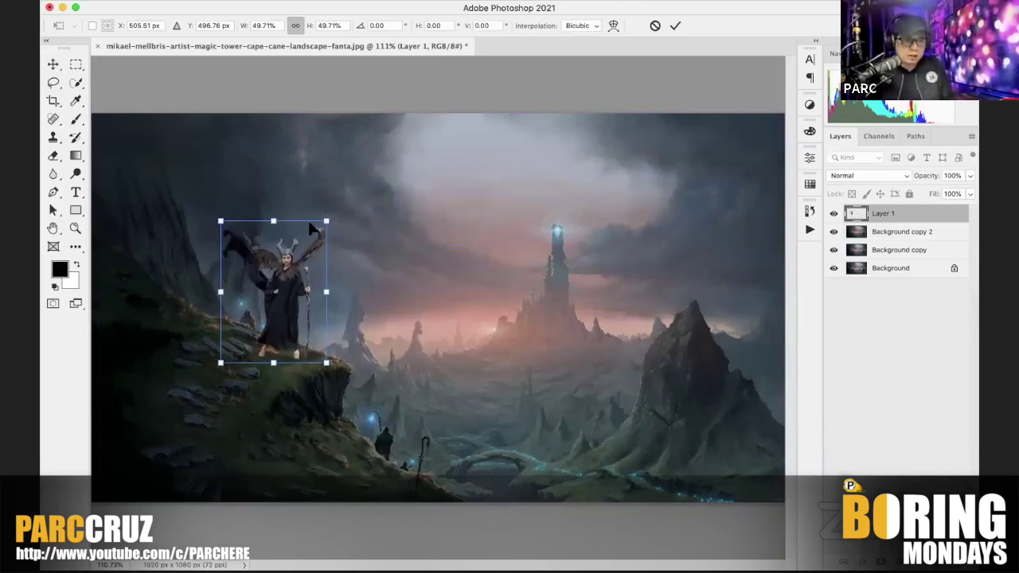
pyautogui.moveTo(326, 223); pyautogui.dragTo(301, 254)
pyautogui.moveTo(269, 287); pyautogui.dragTo(284, 288)
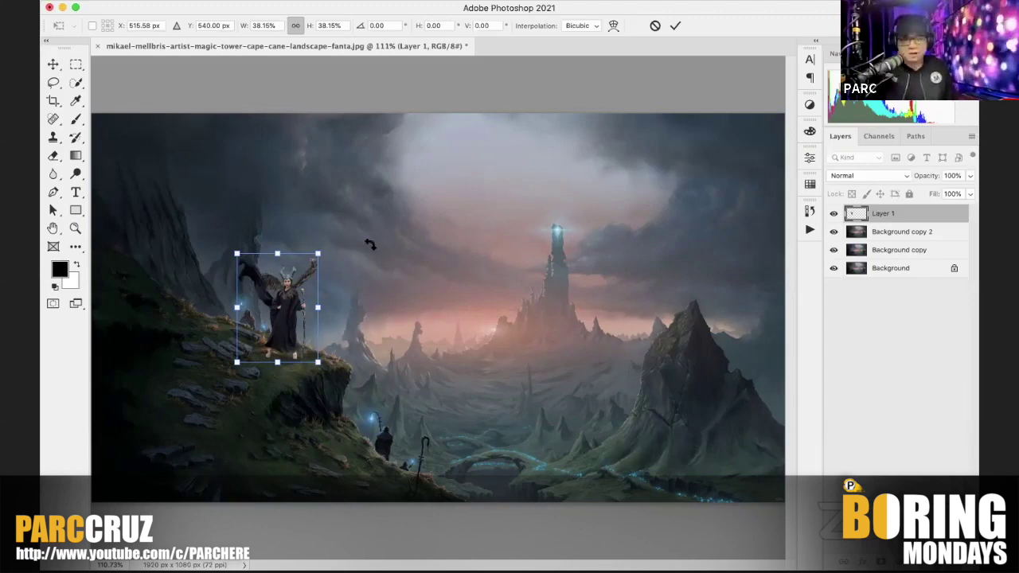
pyautogui.moveTo(322, 253); pyautogui.dragTo(330, 249)
pyautogui.press('Return')
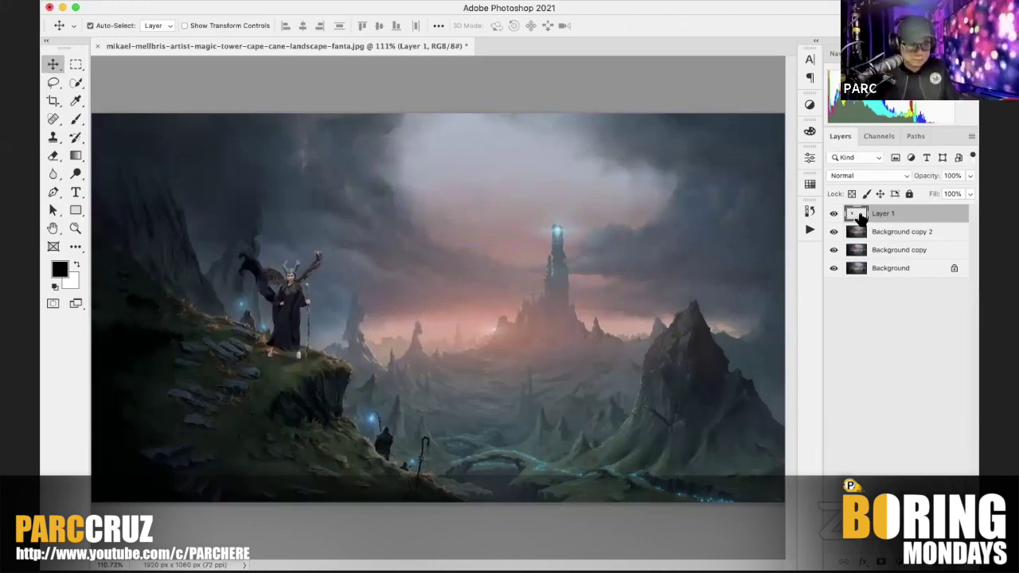
# Step: Add an Exposure adjustment clipped to Layer 1 and lower its exposure to darken the woman
pyautogui.click(898, 561)
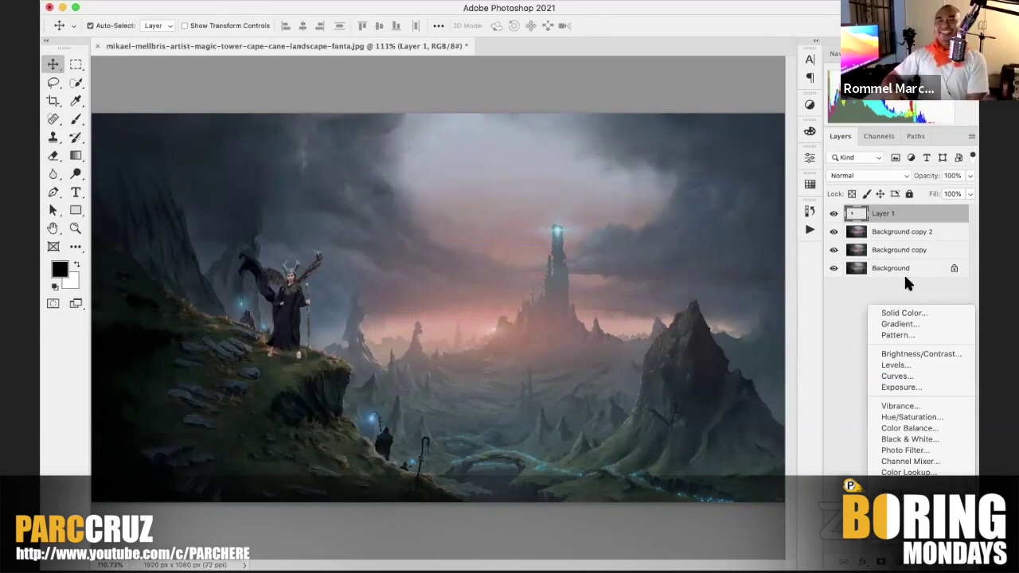
pyautogui.click(949, 395)
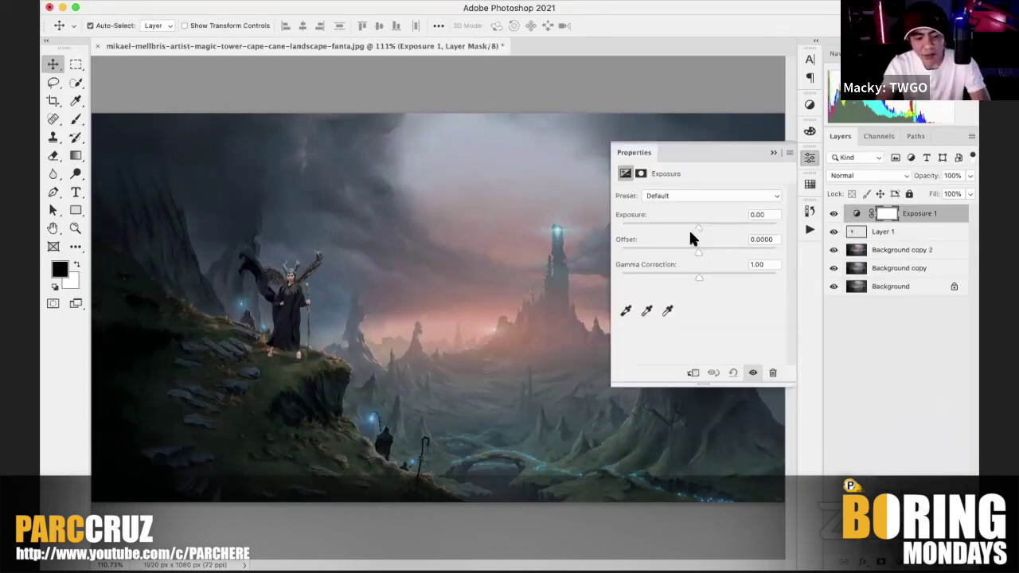
pyautogui.moveTo(697, 225); pyautogui.dragTo(691, 225)
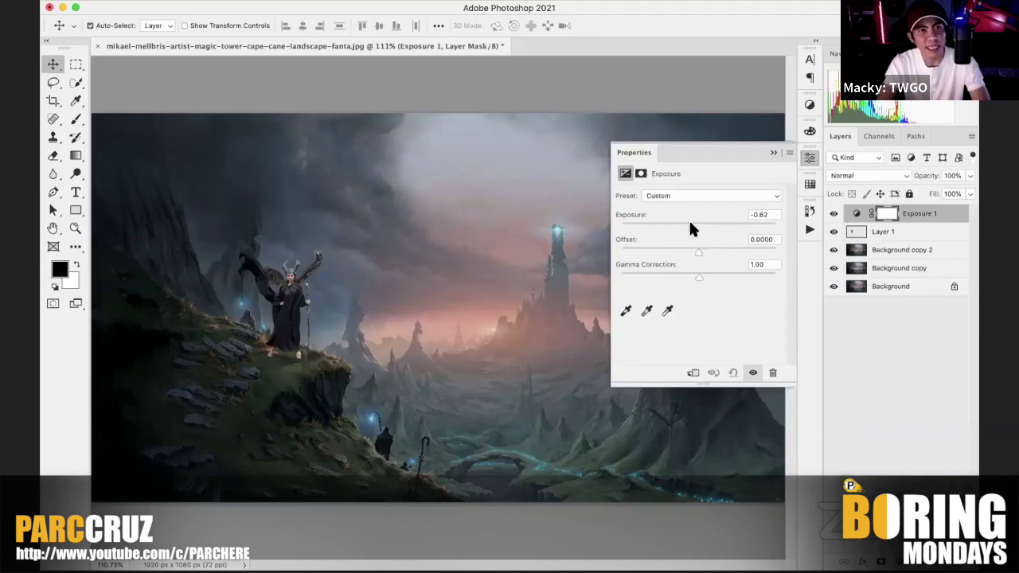
pyautogui.press('super+z')
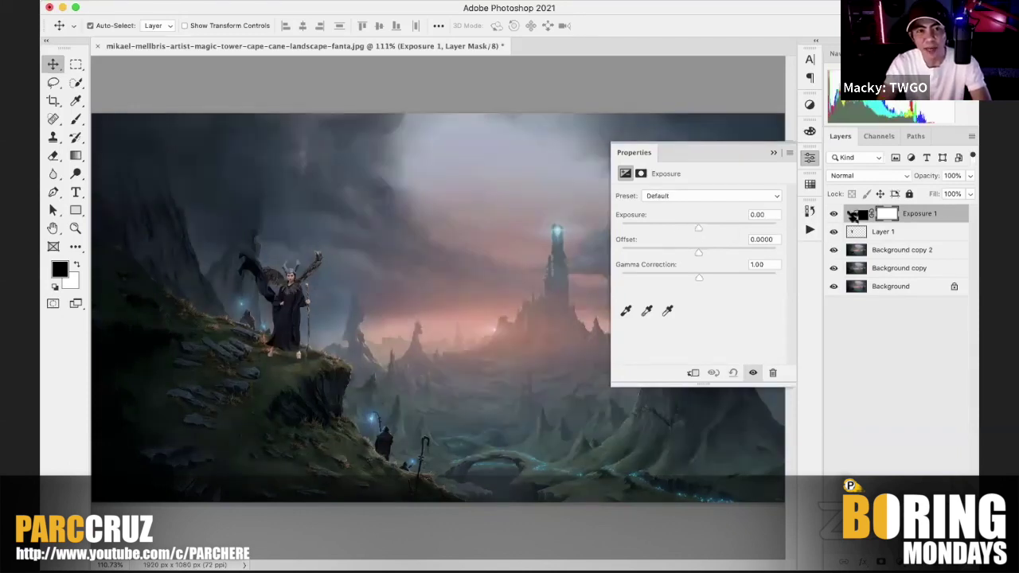
pyautogui.keyDown('alt'); pyautogui.click(853, 216); pyautogui.keyUp('alt')
pyautogui.moveTo(682, 225); pyautogui.dragTo(675, 227)
pyautogui.click(773, 152)
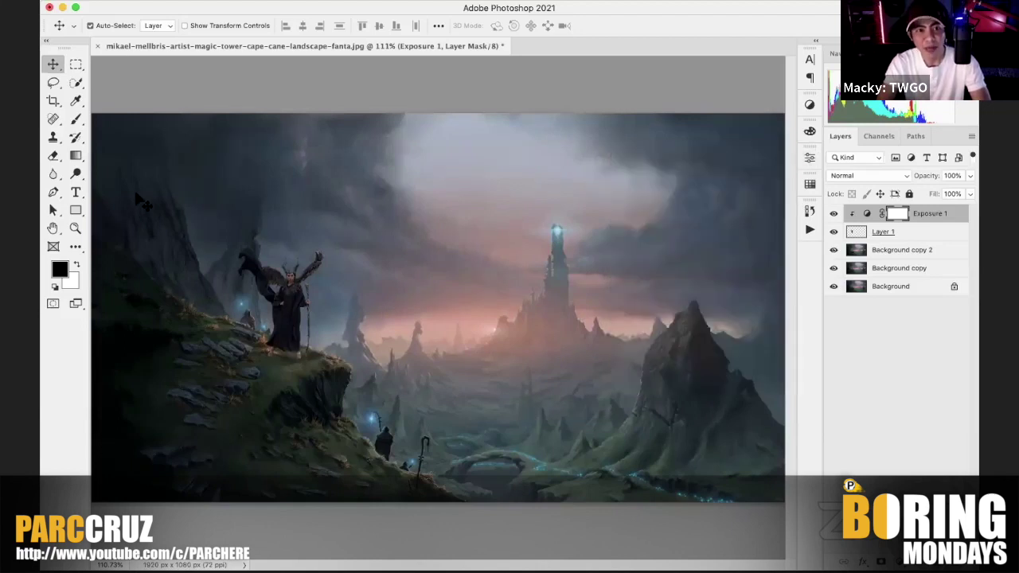
# Step: Restore brightness on the woman's face, horns and raised wing tip, painting black on the Exposure 1 mask with a 25 px brush
pyautogui.scroll(10, 398, 303)
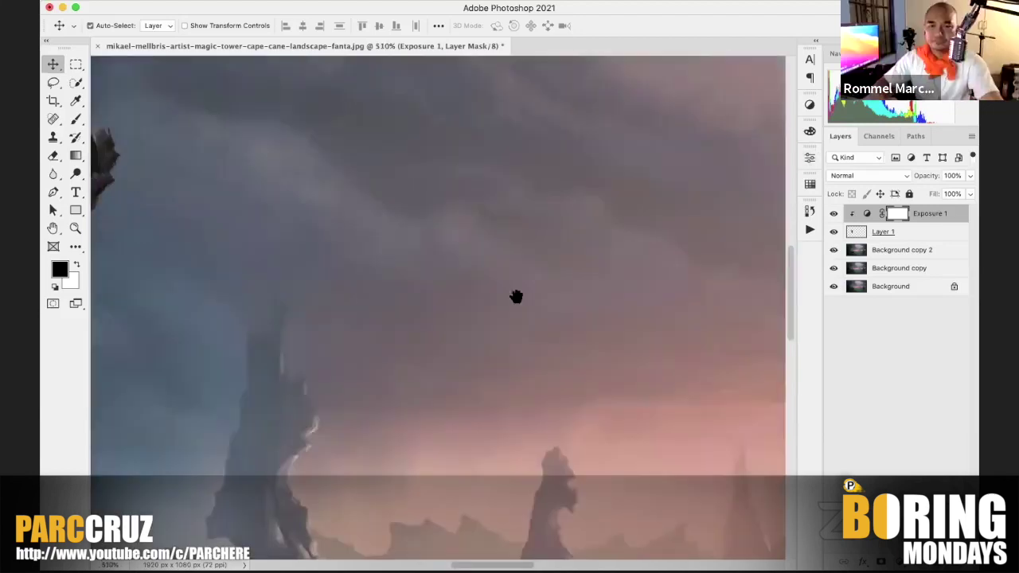
pyautogui.moveTo(402, 297); pyautogui.dragTo(719, 300)
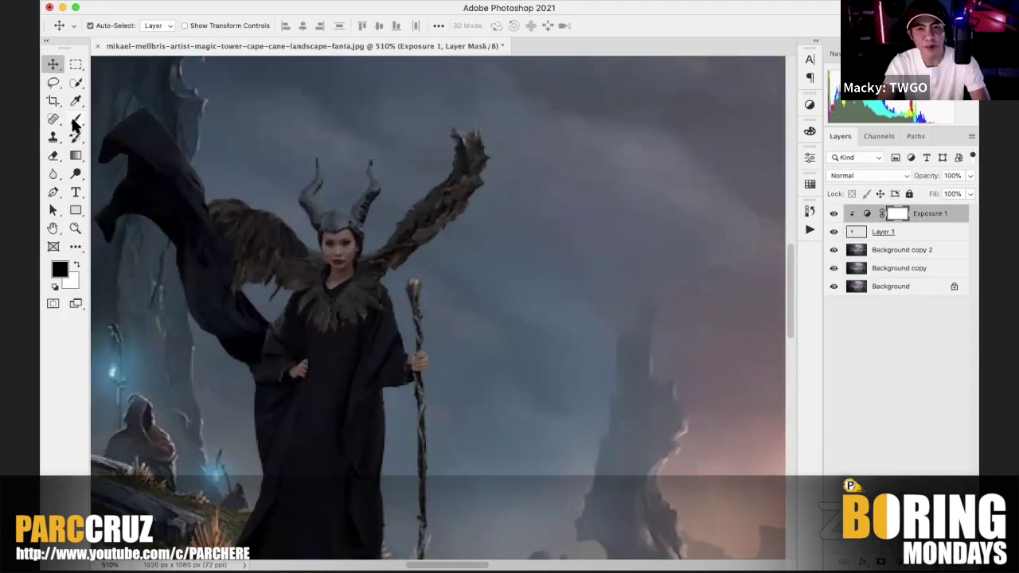
pyautogui.click(76, 119)
pyautogui.press('[')
pyautogui.press('[')
pyautogui.press('[')
pyautogui.press('[')
pyautogui.press('[')
pyautogui.press('[')
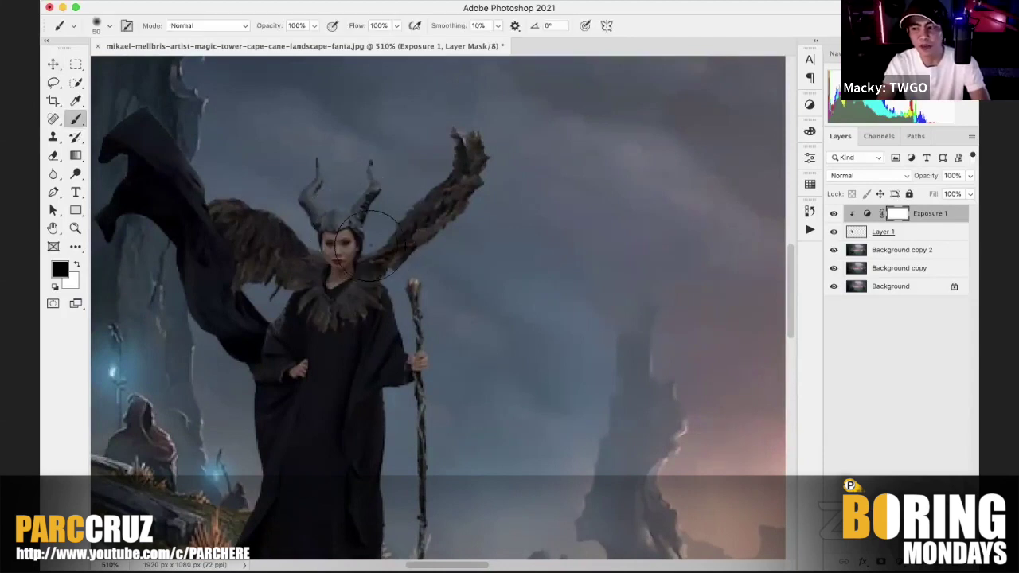
pyautogui.press('[')
pyautogui.moveTo(358, 242)
pyautogui.mouseDown()
pyautogui.moveTo(350, 270)
pyautogui.moveTo(350, 236)
pyautogui.moveTo(379, 172)
pyautogui.moveTo(354, 193)
pyautogui.moveTo(328, 190)
pyautogui.moveTo(326, 199)
pyautogui.mouseUp()
pyautogui.moveTo(464, 206)
pyautogui.mouseDown()
pyautogui.moveTo(478, 147)
pyautogui.moveTo(499, 154)
pyautogui.mouseUp()
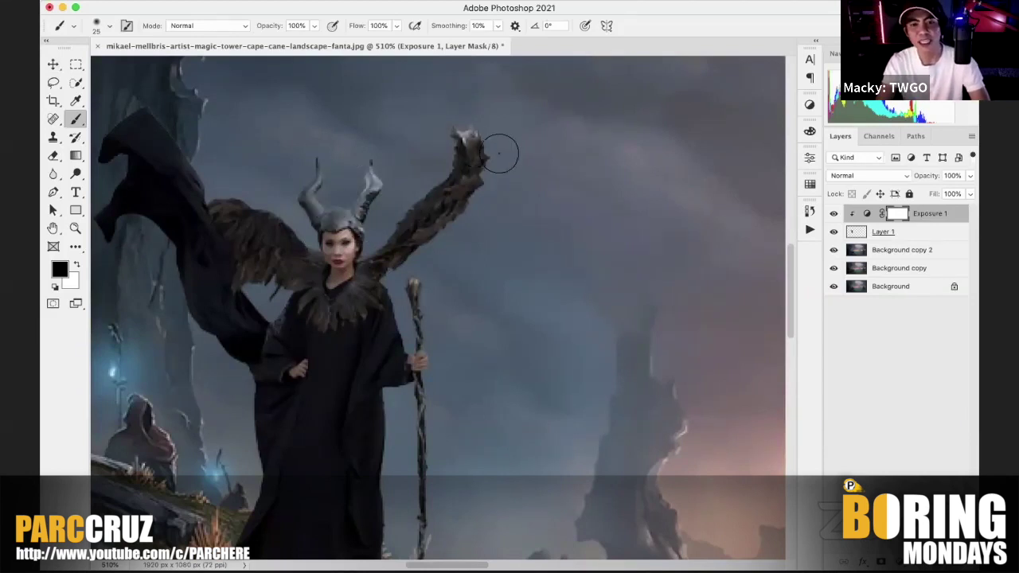
# Step: Paint black on the Exposure 1 mask along the staff, hand, robe edge, wings and cape to bring back highlights
pyautogui.moveTo(414, 341); pyautogui.dragTo(423, 291)
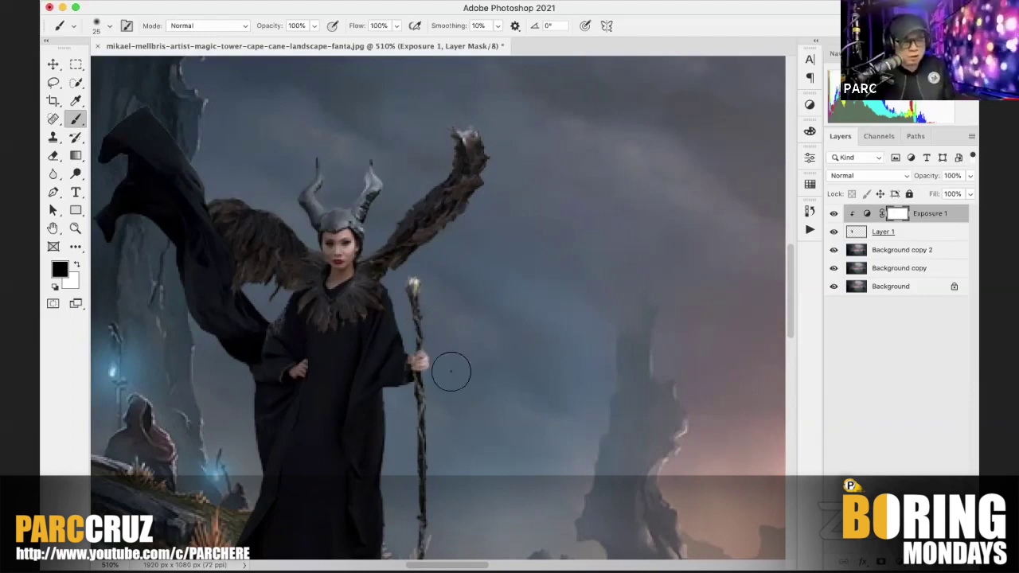
pyautogui.moveTo(362, 286)
pyautogui.mouseDown()
pyautogui.moveTo(388, 285)
pyautogui.moveTo(402, 320)
pyautogui.moveTo(394, 448)
pyautogui.moveTo(387, 434)
pyautogui.moveTo(391, 553)
pyautogui.moveTo(381, 472)
pyautogui.mouseUp()
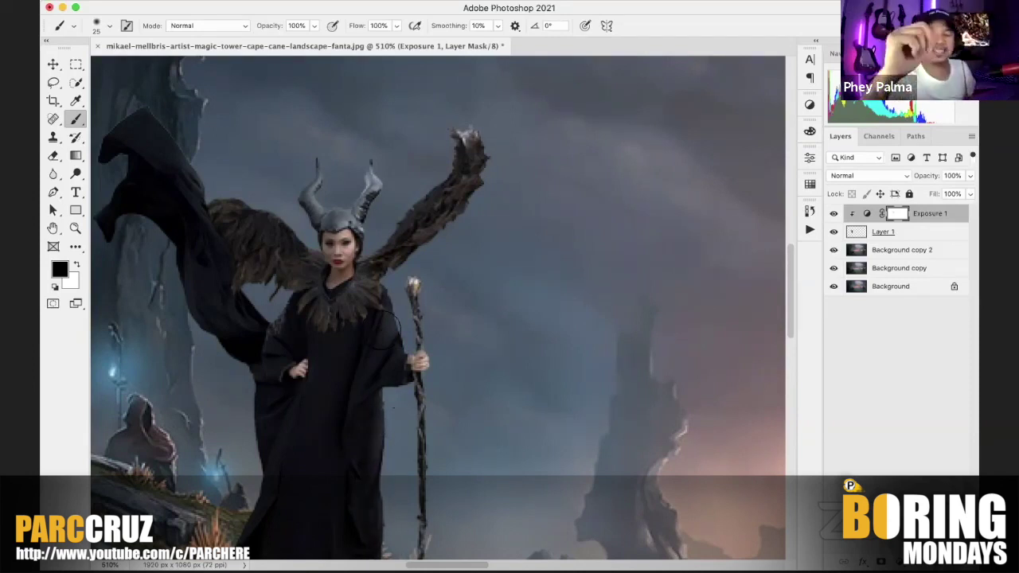
pyautogui.moveTo(299, 222)
pyautogui.mouseDown()
pyautogui.moveTo(226, 193)
pyautogui.moveTo(301, 235)
pyautogui.mouseUp()
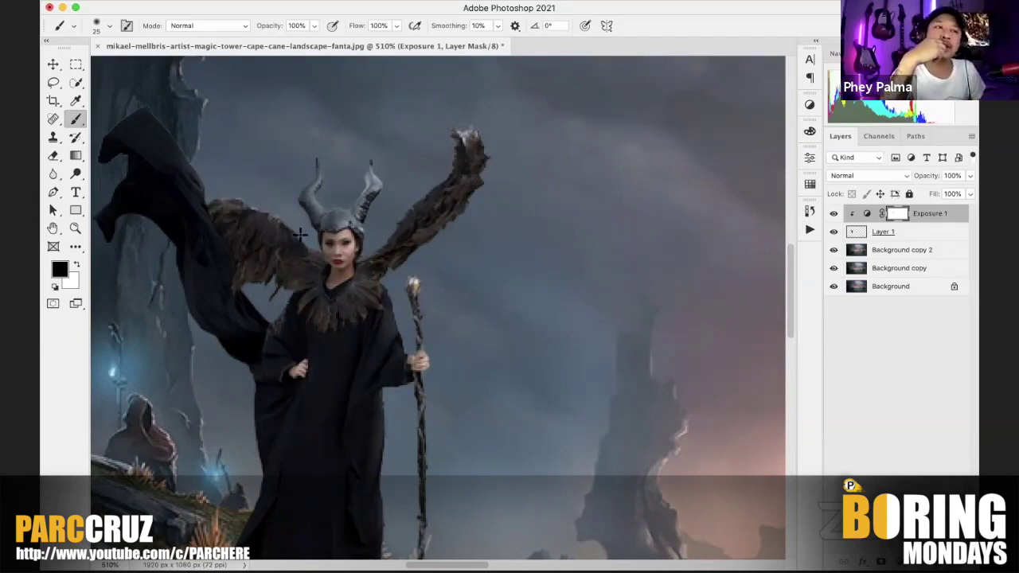
pyautogui.moveTo(381, 233)
pyautogui.mouseDown()
pyautogui.moveTo(331, 221)
pyautogui.moveTo(372, 203)
pyautogui.moveTo(382, 181)
pyautogui.mouseUp()
pyautogui.moveTo(203, 138)
pyautogui.mouseDown()
pyautogui.moveTo(183, 148)
pyautogui.moveTo(214, 190)
pyautogui.moveTo(171, 129)
pyautogui.mouseUp()
pyautogui.moveTo(505, 136)
pyautogui.mouseDown()
pyautogui.moveTo(483, 203)
pyautogui.moveTo(446, 242)
pyautogui.mouseUp()
pyautogui.moveTo(430, 372); pyautogui.dragTo(477, 320)
# Step: On Background copy 2, lasso a shadow-shaped area of ground from the woman's feet across the rocks with 3 px feather
pyautogui.scroll(-2, 298, 406)
pyautogui.scroll(2, 517, 415)
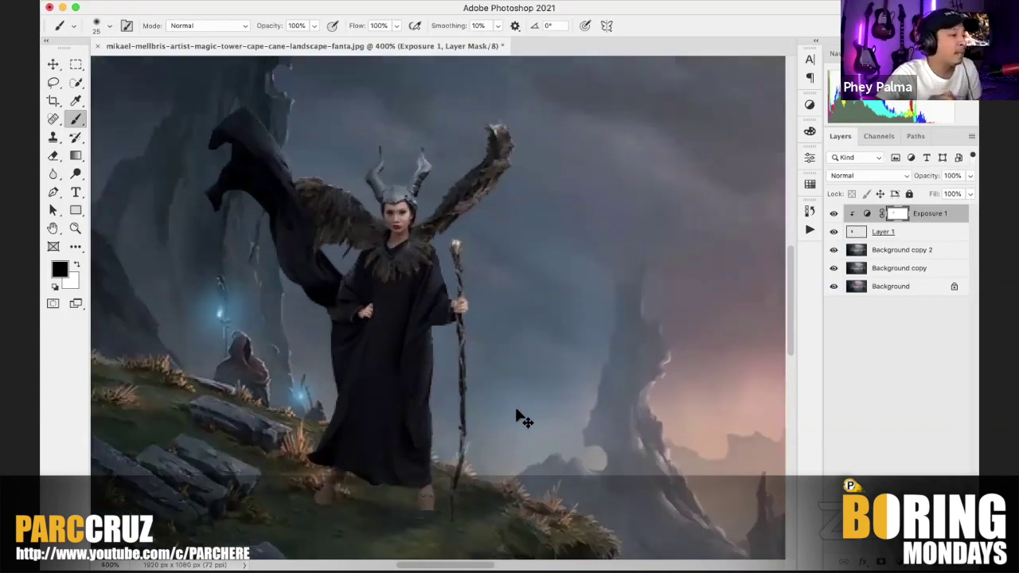
pyautogui.scroll(-2, 517, 416)
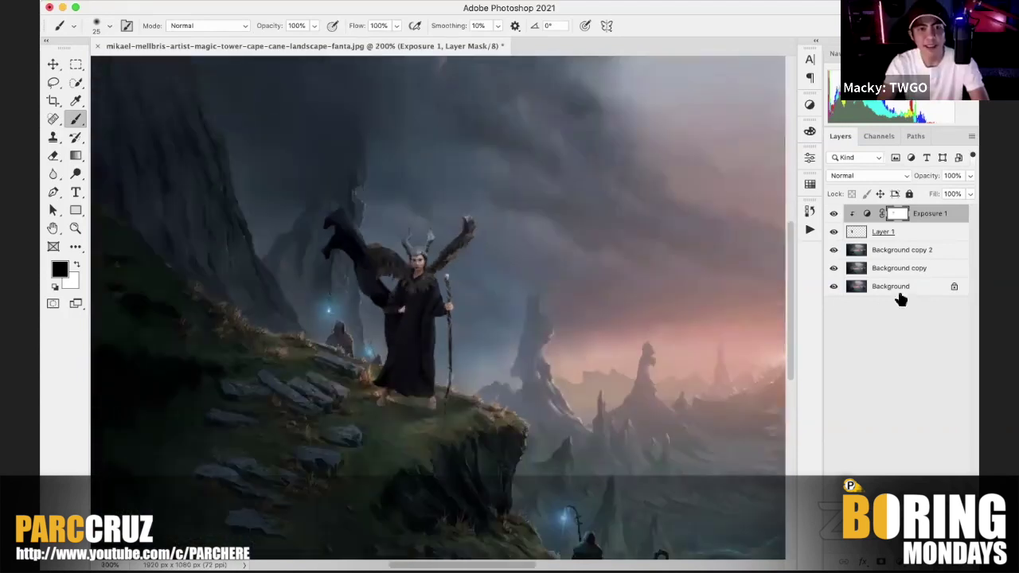
pyautogui.click(856, 252)
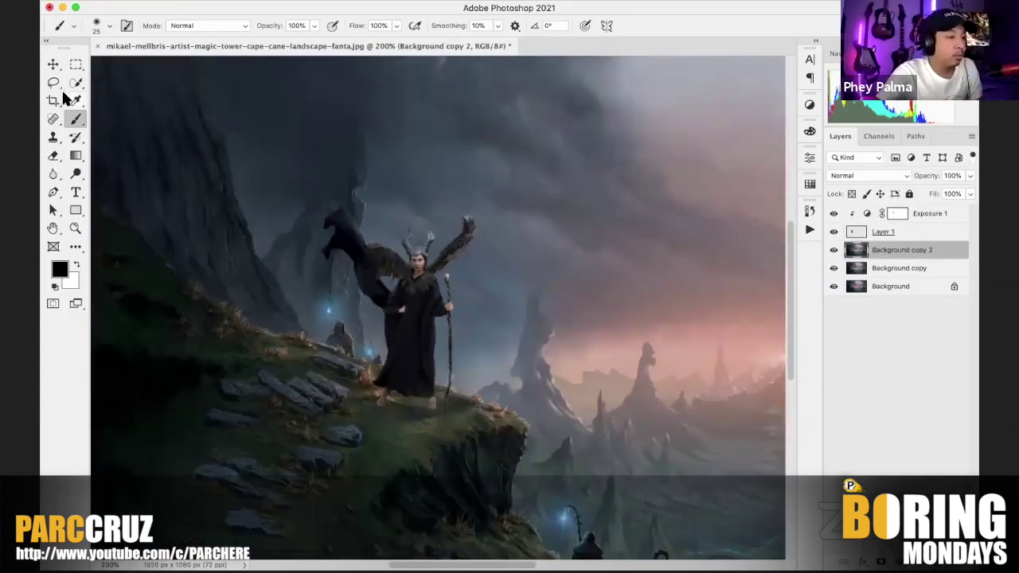
pyautogui.moveTo(53, 82); pyautogui.dragTo(97, 77)
pyautogui.click(169, 25)
pyautogui.write('3')
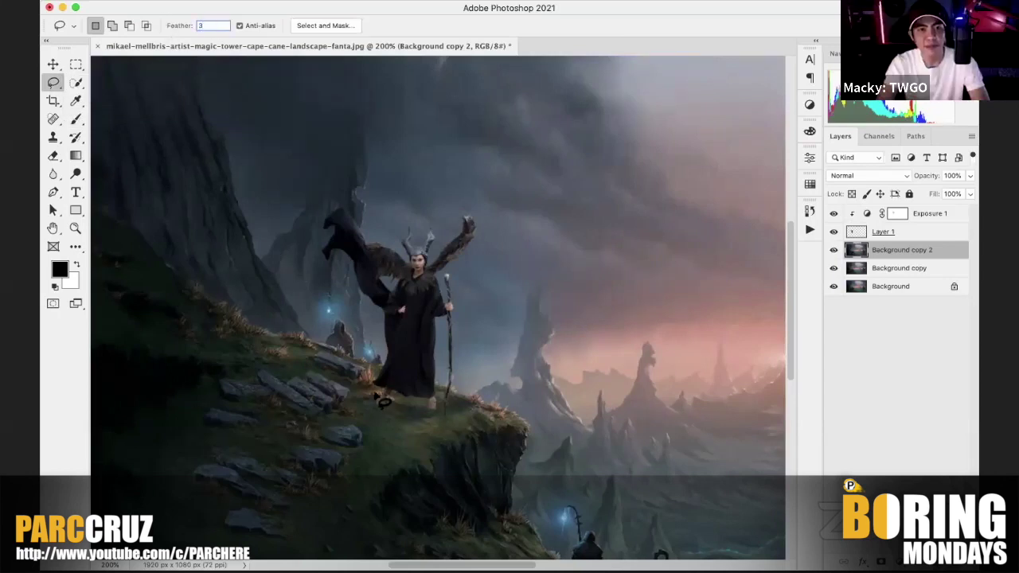
pyautogui.moveTo(378, 395)
pyautogui.mouseDown()
pyautogui.moveTo(296, 419)
pyautogui.moveTo(265, 439)
pyautogui.moveTo(296, 447)
pyautogui.moveTo(258, 468)
pyautogui.moveTo(398, 444)
pyautogui.moveTo(429, 426)
pyautogui.moveTo(444, 398)
pyautogui.moveTo(379, 396)
pyautogui.mouseUp()
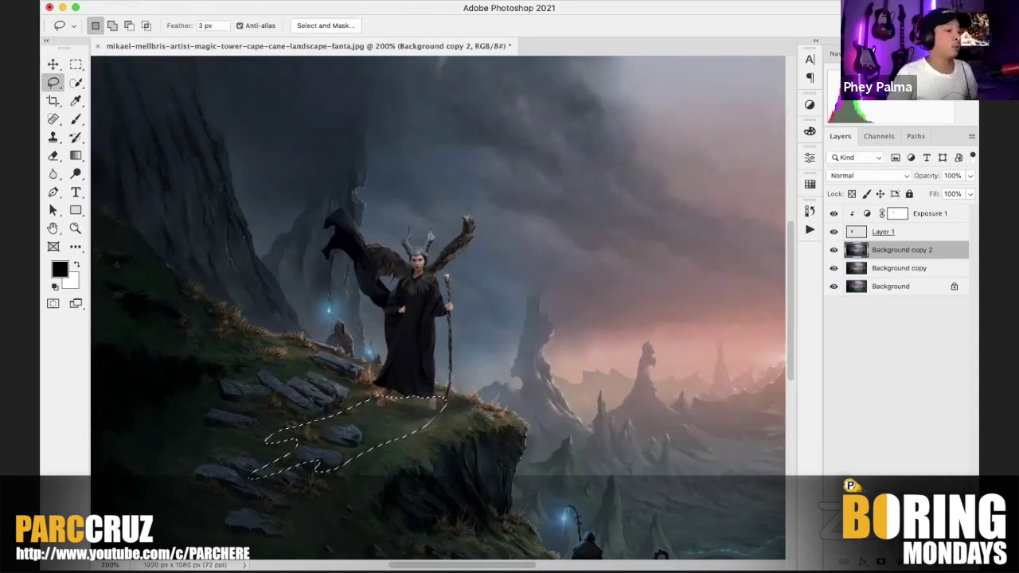
# Step: Add an Exposure adjustment masked to the ground selection and set its exposure to -2.02 to create the woman's shadow
pyautogui.click(898, 562)
pyautogui.click(931, 391)
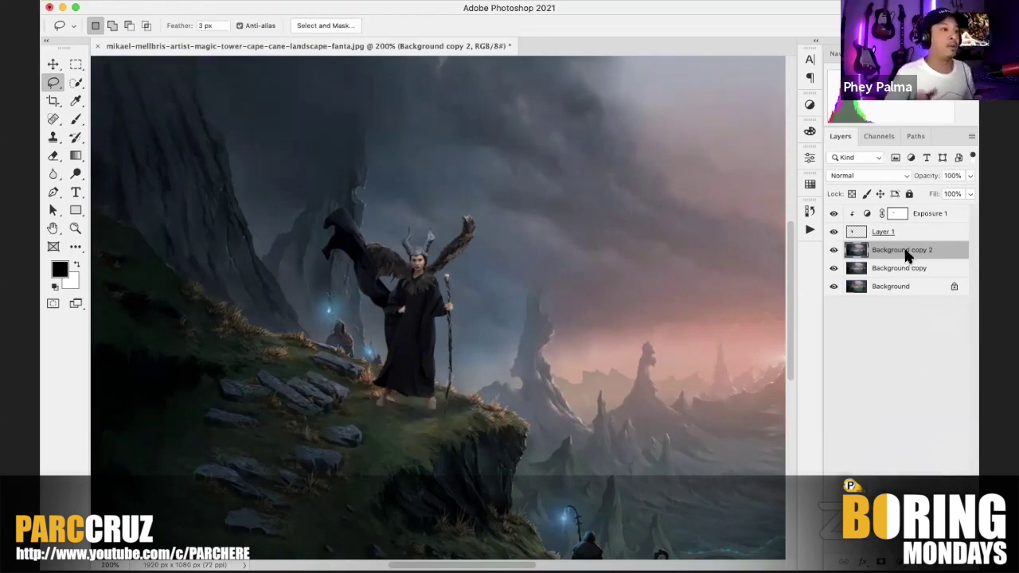
pyautogui.moveTo(694, 223); pyautogui.dragTo(670, 223)
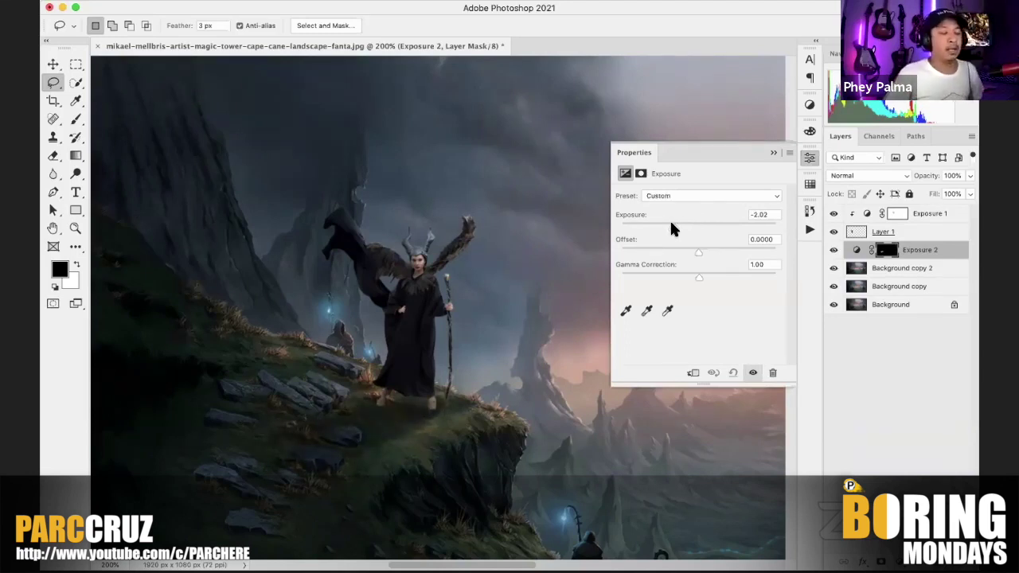
pyautogui.click(773, 152)
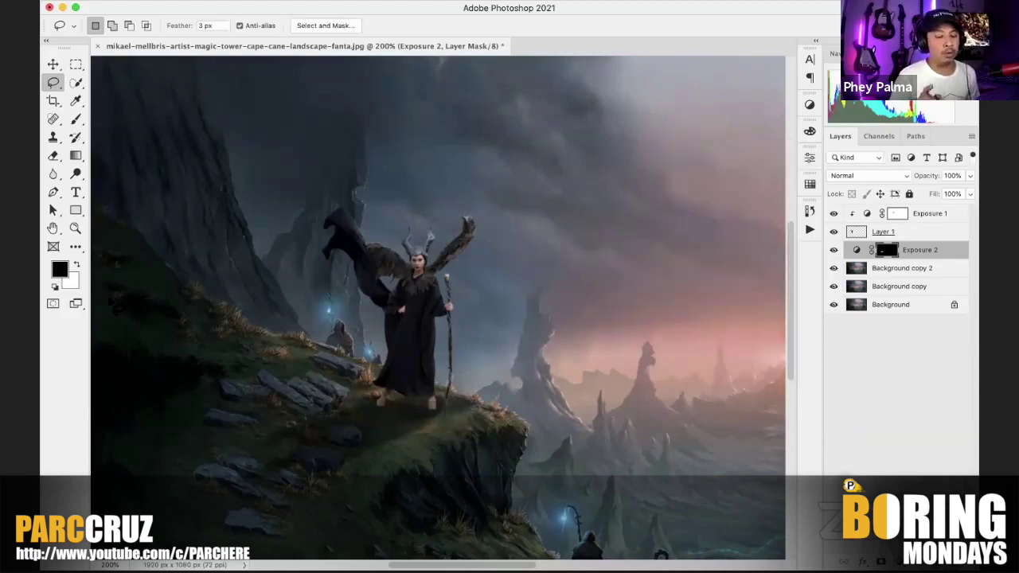
# Step: With the Exposure 2 mask active, set the Brush to 33% opacity and enlarge it to 250 px
pyautogui.click(76, 156)
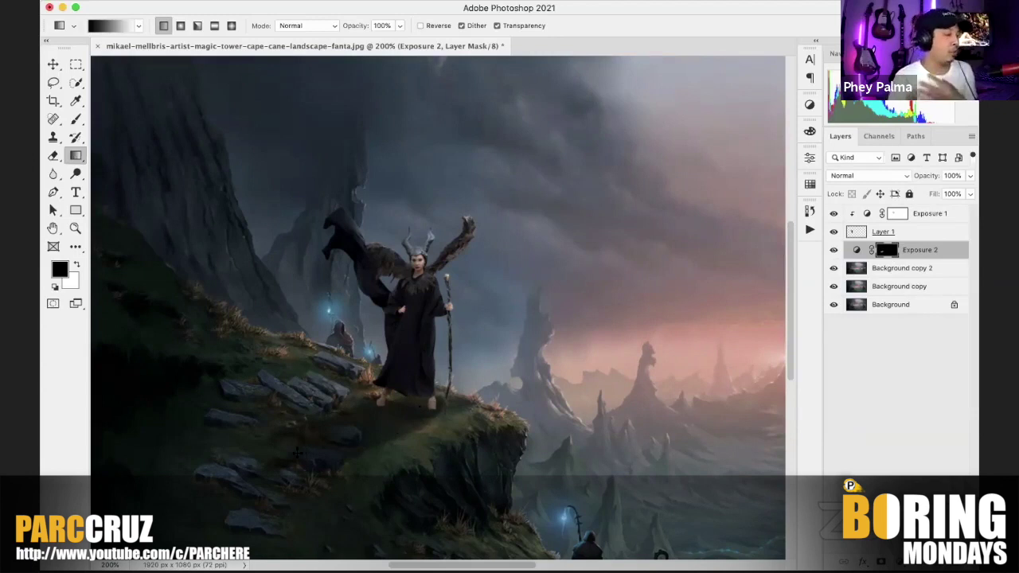
pyautogui.click(76, 119)
pyautogui.moveTo(315, 26)
pyautogui.mouseDown()
pyautogui.moveTo(296, 44)
pyautogui.moveTo(272, 42)
pyautogui.mouseUp()
pyautogui.press(']')
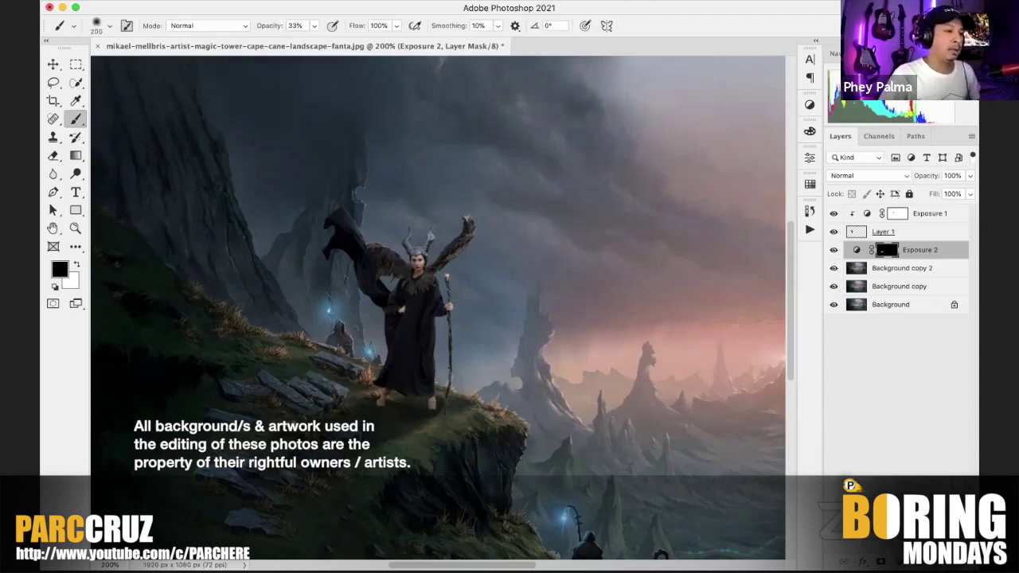
pyautogui.press(']')
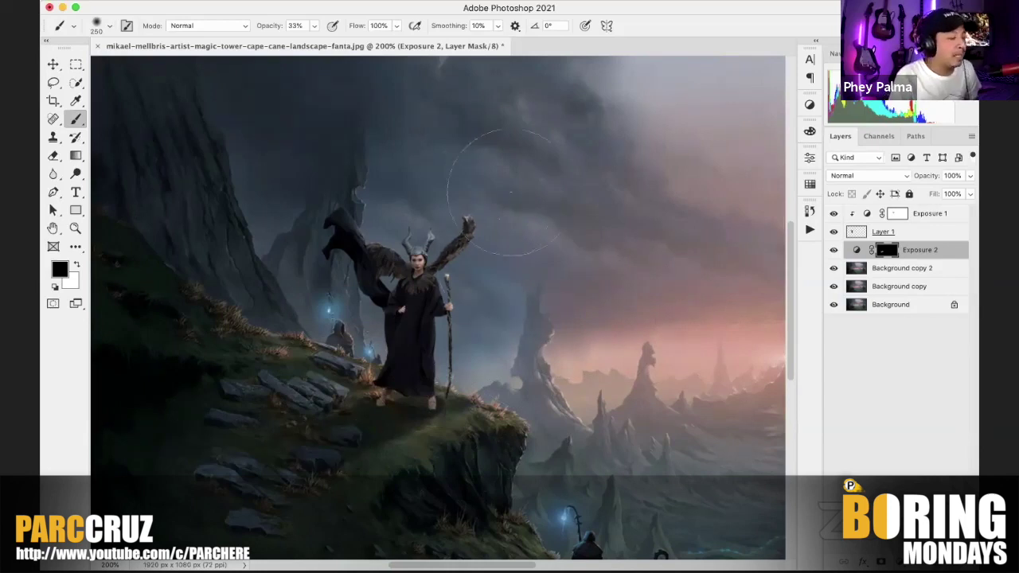
# Step: Gently brighten the woman's face by painting on the Exposure 1 mask with a 20 px brush at 33% opacity
pyautogui.scroll(-10, 662, 188)
pyautogui.scroll(10, 663, 191)
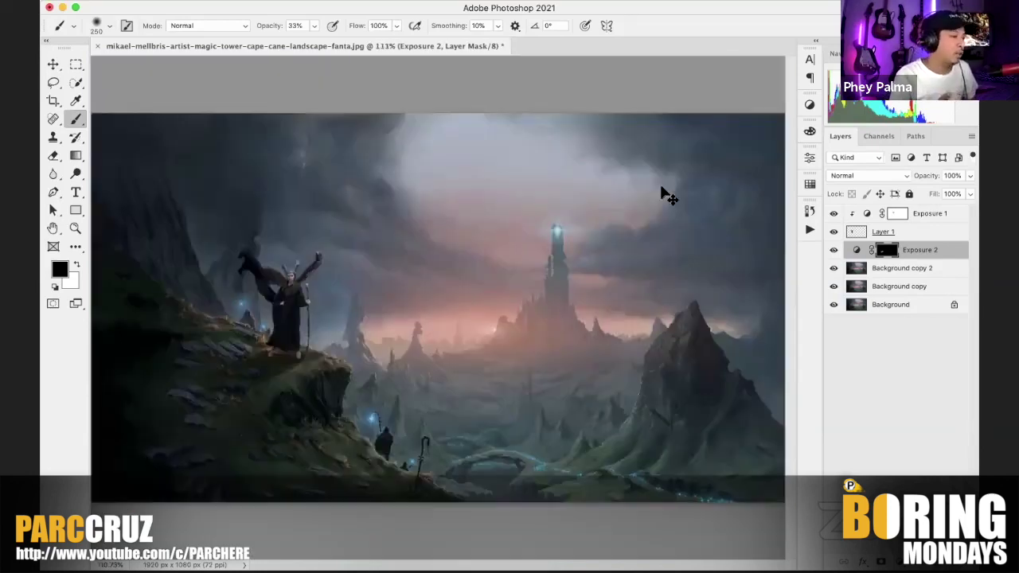
pyautogui.scroll(3, 539, 279)
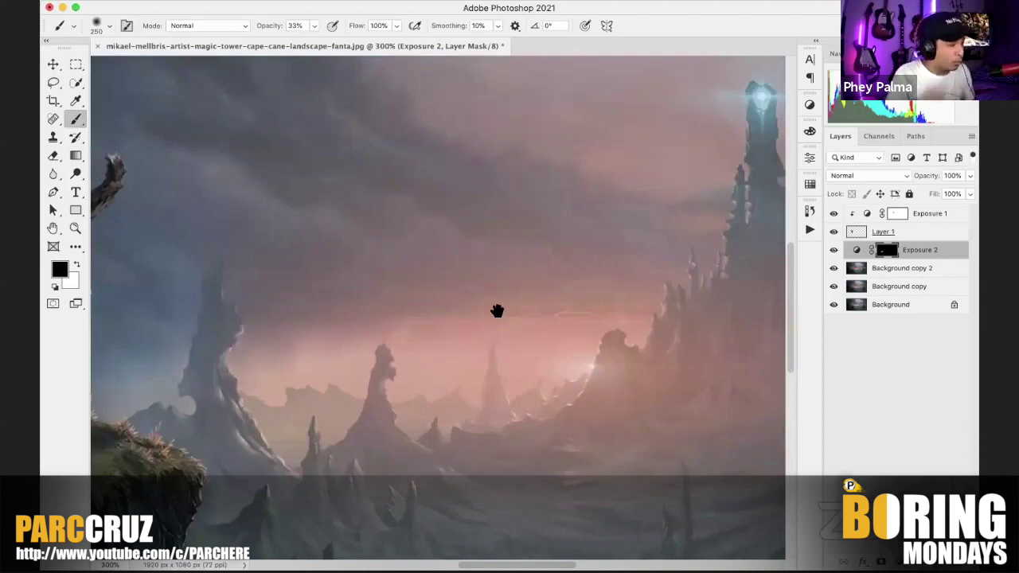
pyautogui.hscroll(-8, 740, 318)
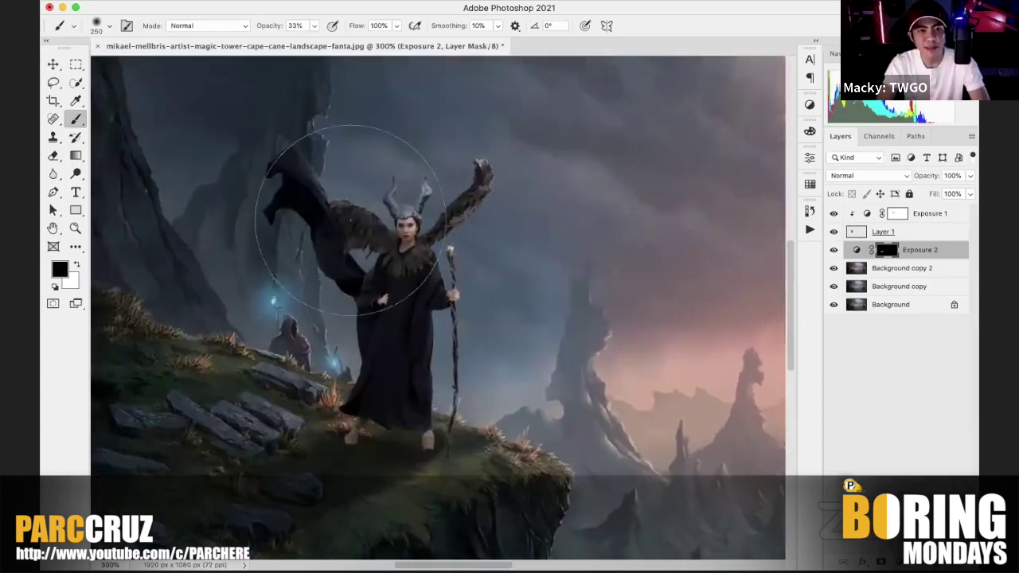
pyautogui.press('[')
pyautogui.press('[')
pyautogui.press('[')
pyautogui.press('[')
pyautogui.press('[')
pyautogui.press('[')
pyautogui.press('[')
pyautogui.press('[')
pyautogui.press('[')
pyautogui.press('[')
pyautogui.press('[')
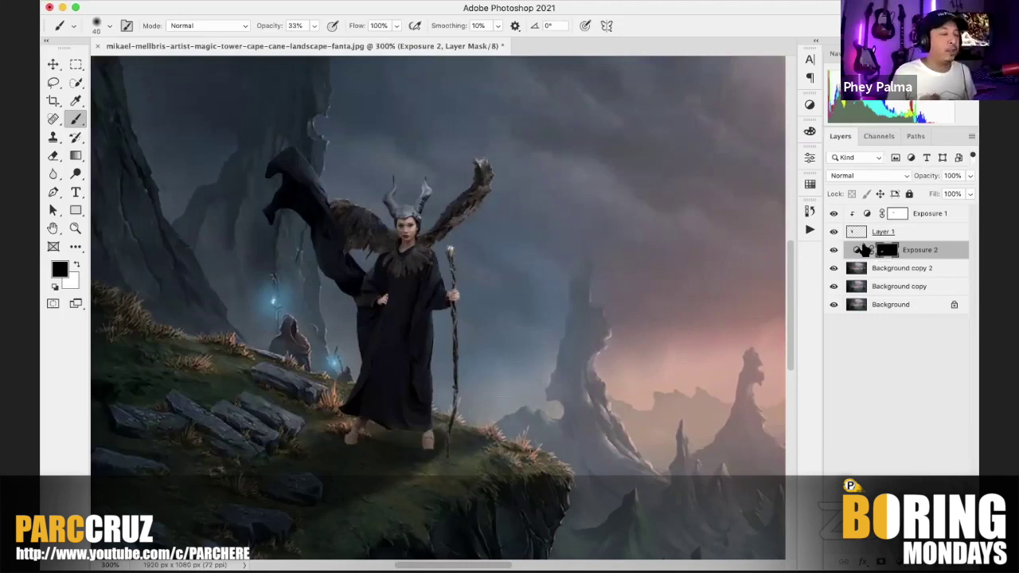
pyautogui.click(896, 213)
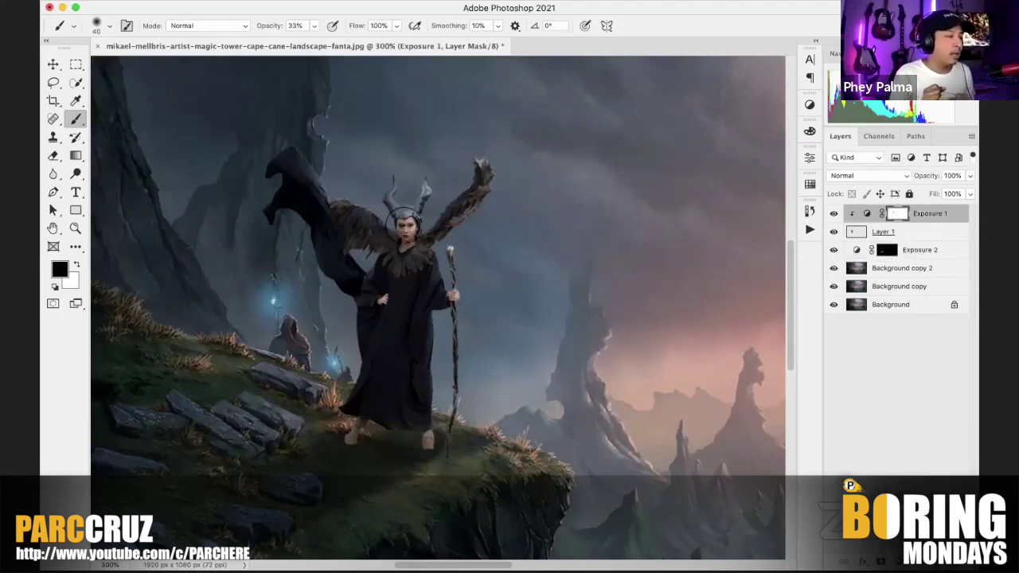
pyautogui.press('[')
pyautogui.press('[')
pyautogui.moveTo(407, 231); pyautogui.dragTo(412, 237)
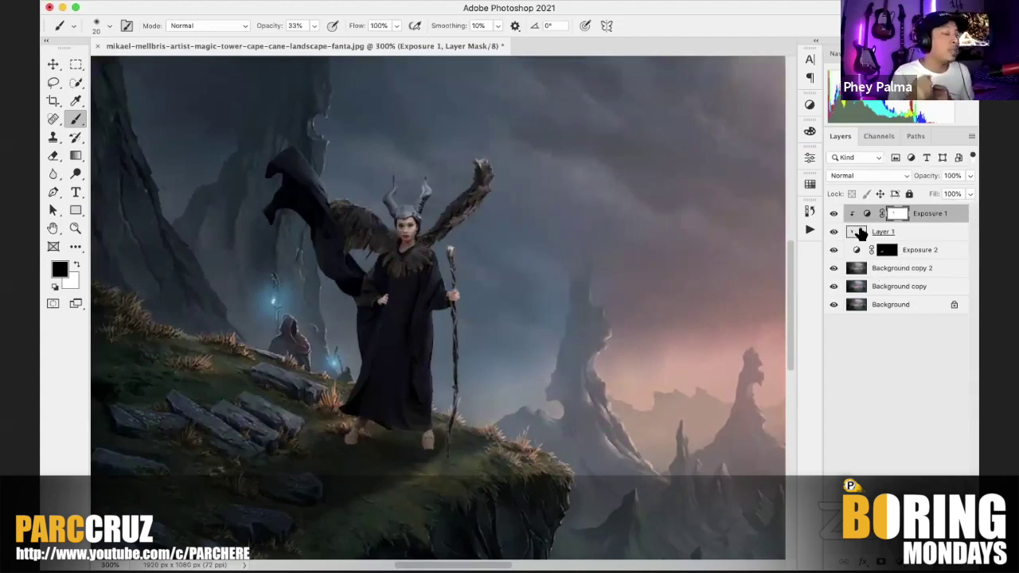
pyautogui.click(883, 234)
pyautogui.click(931, 217)
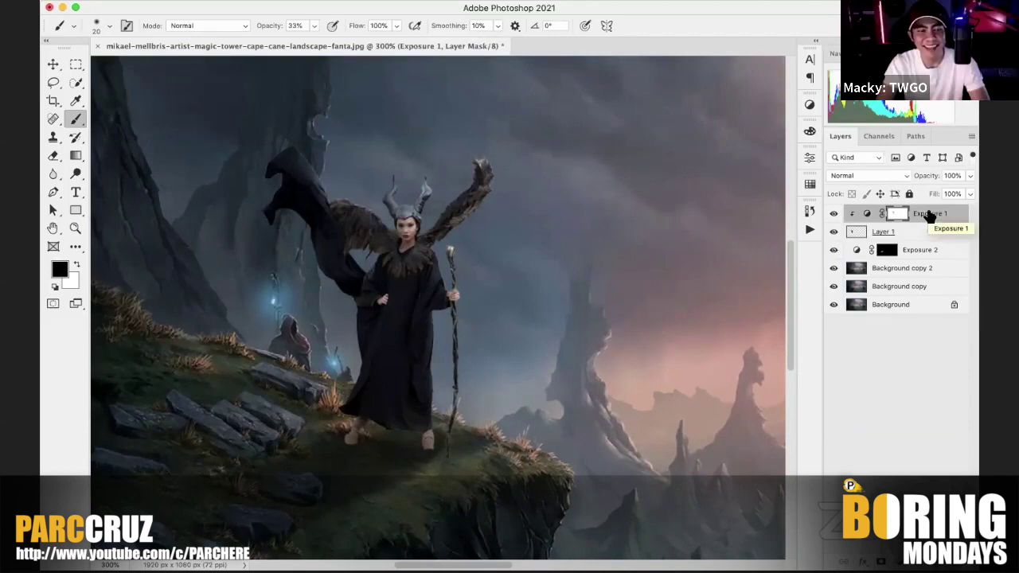
# Step: Add a new layer above Exposure 1 and ready the Brush with white as foreground colour at a 1 px size
pyautogui.press('alt+shift+super+n')
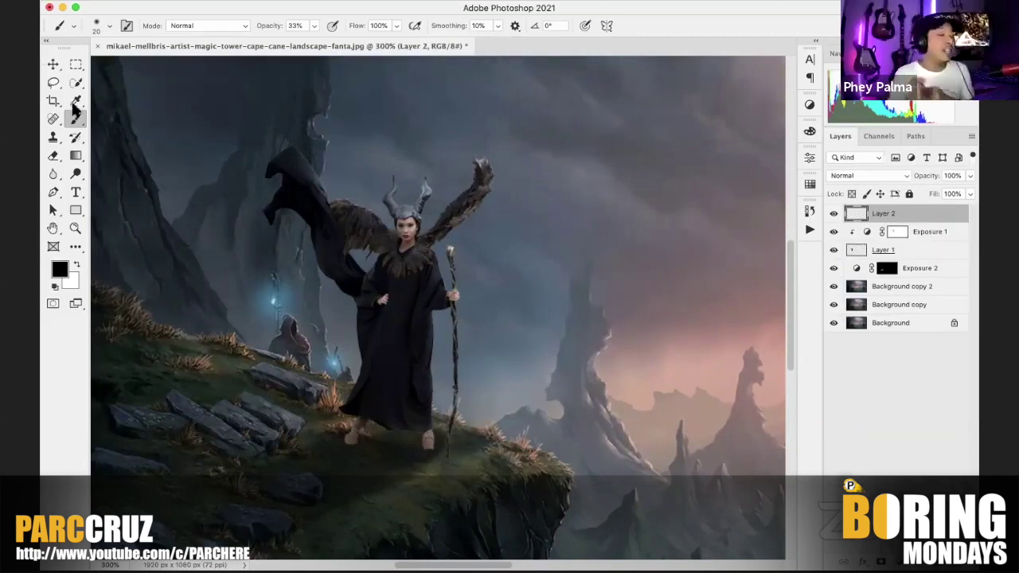
pyautogui.press('x')
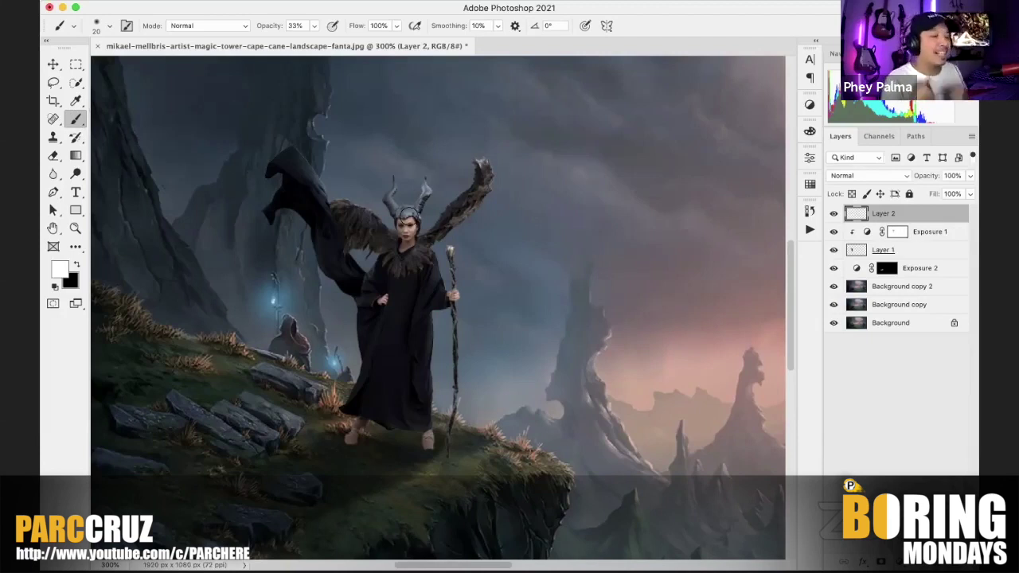
pyautogui.press('super+equal')
pyautogui.press('super+equal')
pyautogui.press('[')
pyautogui.press('[')
pyautogui.press('[')
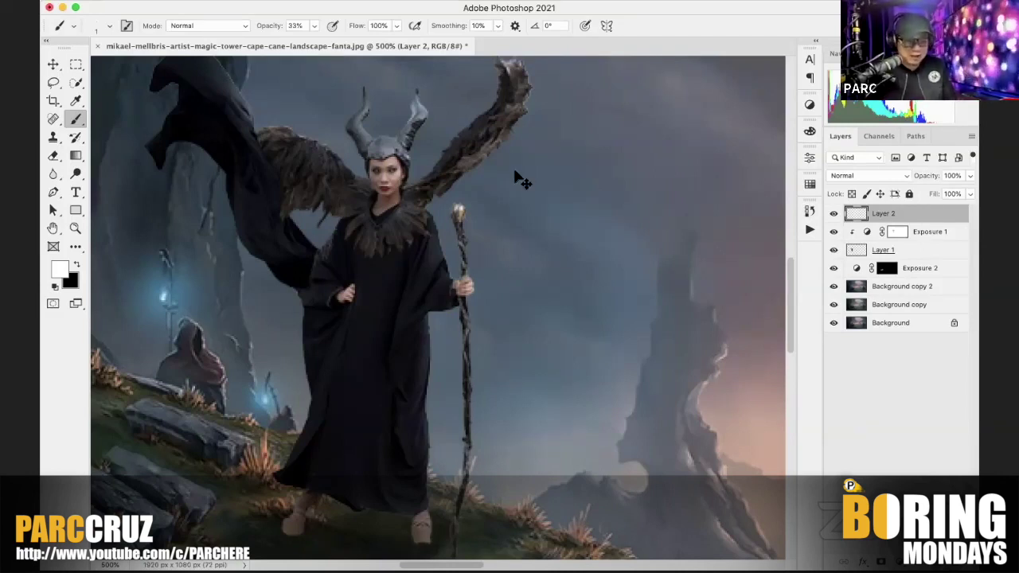
# Step: Check the composite as a whole, add another layer on top and stamp all visible layers into it
pyautogui.press('super+minus')
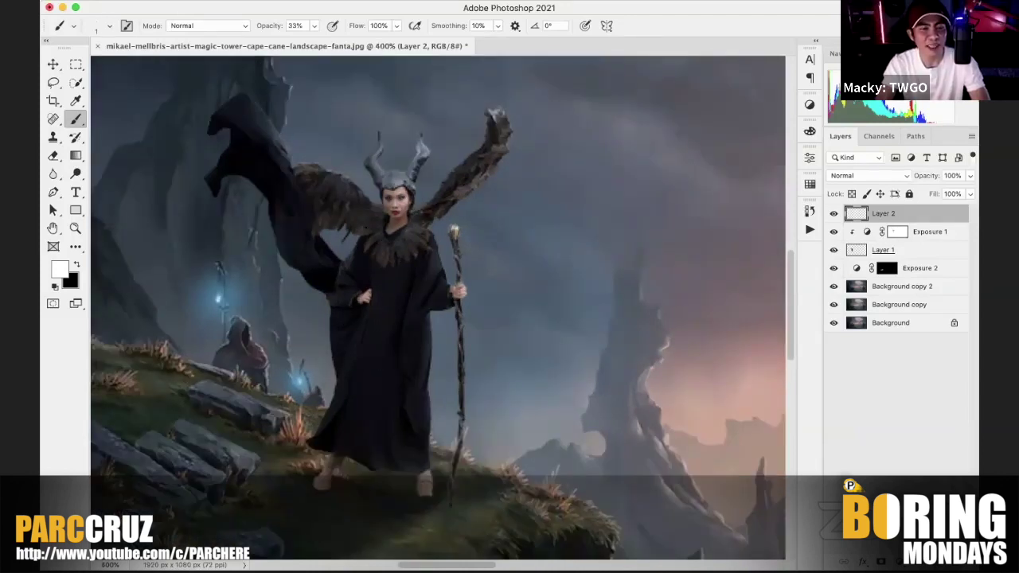
pyautogui.press('super+0')
pyautogui.press('super+plus')
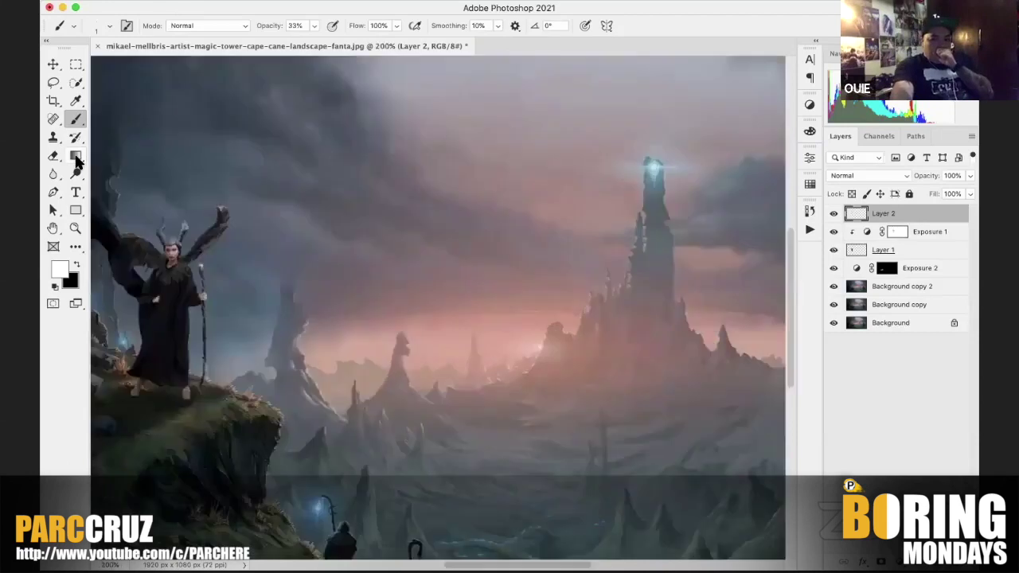
pyautogui.press('super+1')
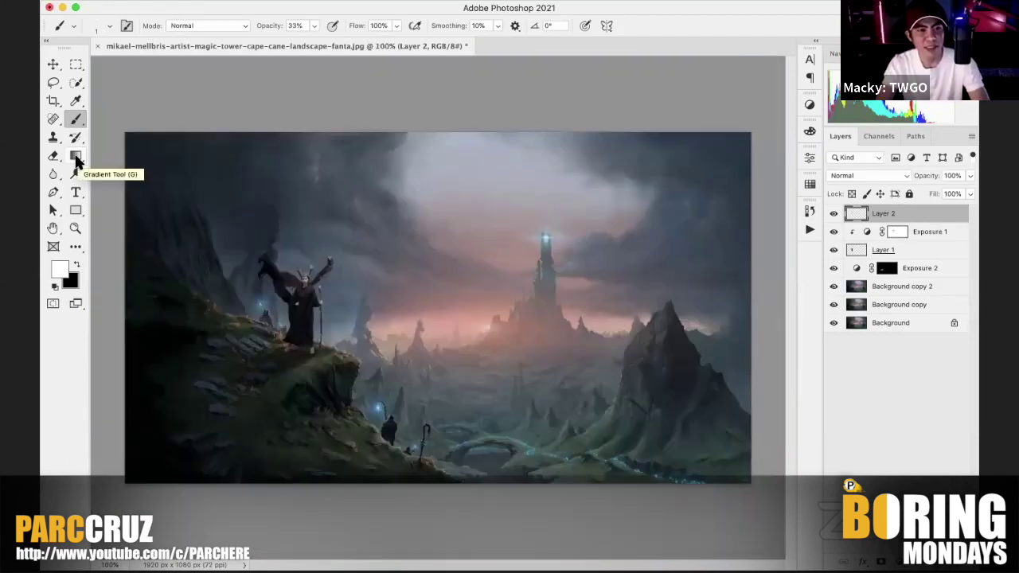
pyautogui.press('super+plus')
pyautogui.press('super+plus')
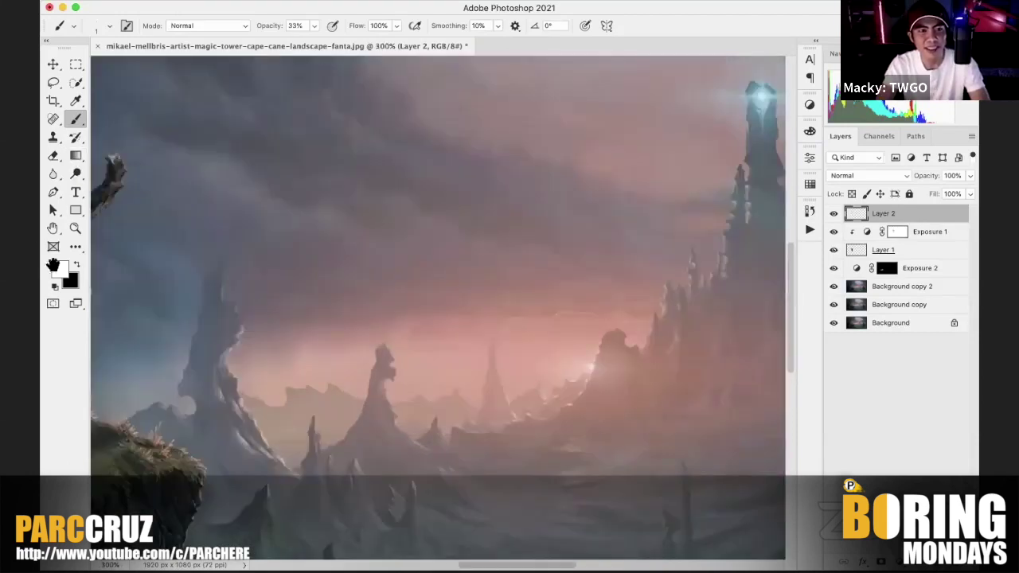
pyautogui.hscroll(-10, 589, 252)
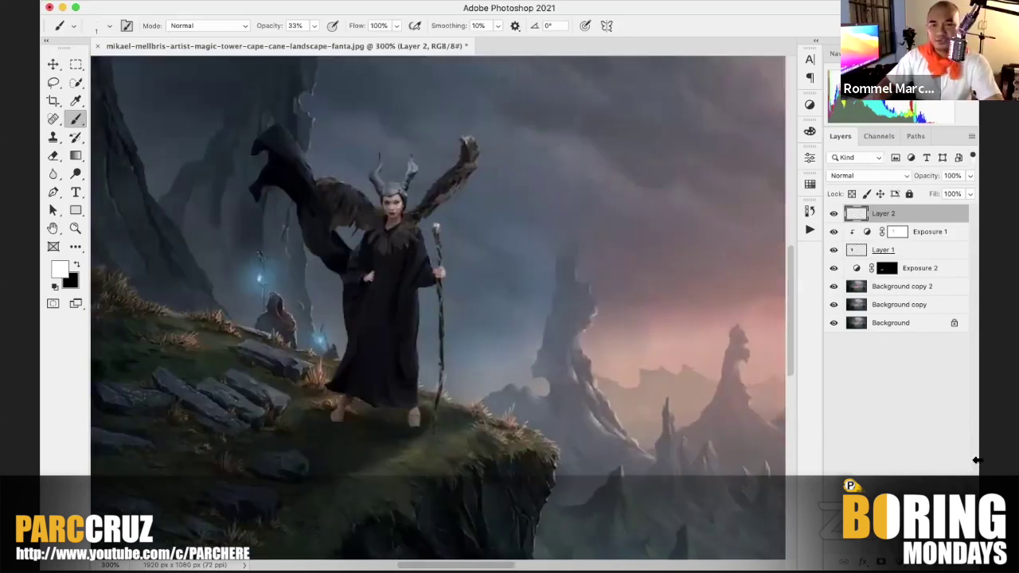
pyautogui.press('super+shift+alt+n')
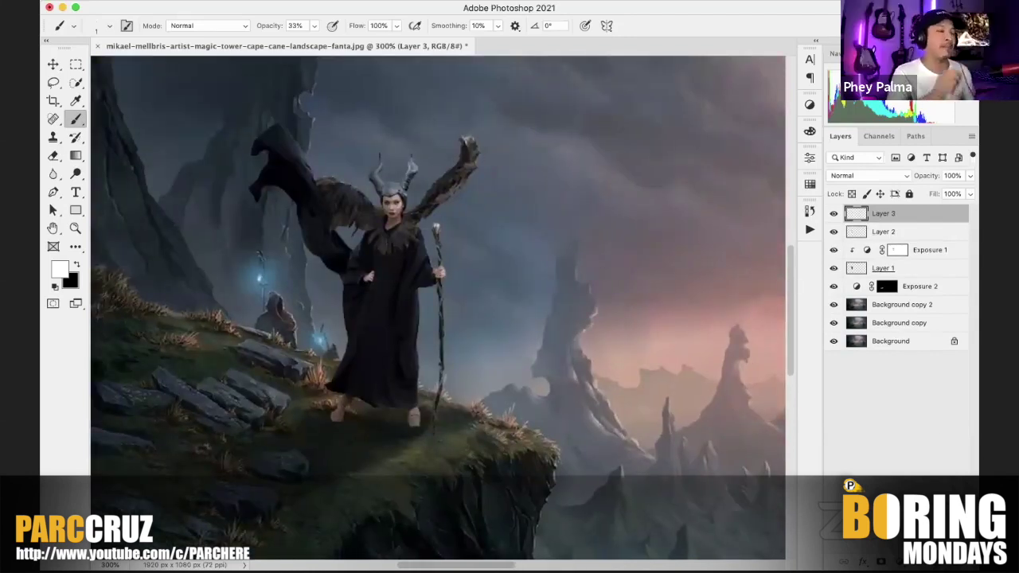
pyautogui.press('super+alt+shift+e')
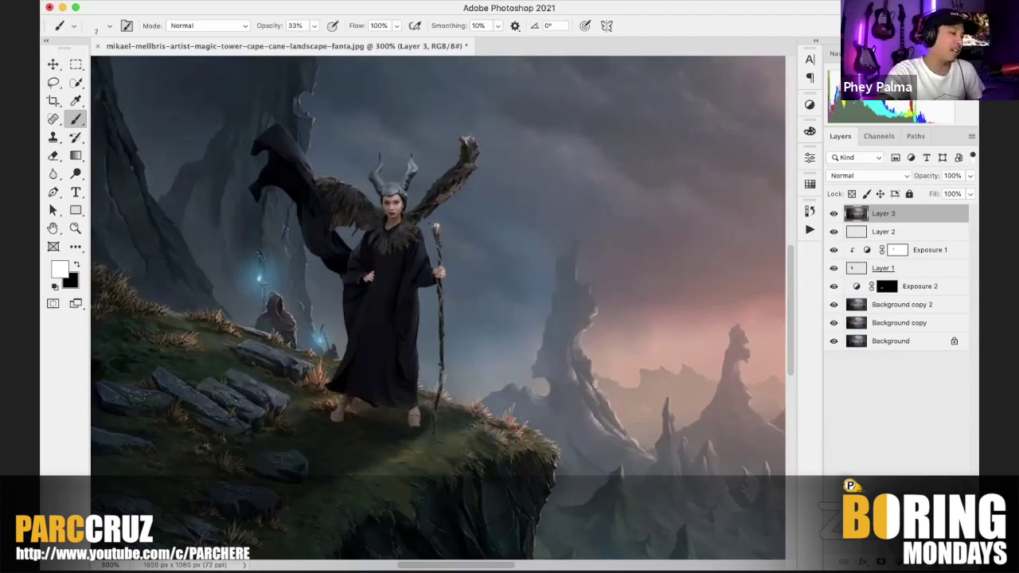
# Step: Set the Brush to 30 px and 100% opacity
pyautogui.press(']')
pyautogui.press(']')
pyautogui.press(']')
pyautogui.press(']')
pyautogui.press(']')
pyautogui.press(']')
pyautogui.press(']')
pyautogui.press(']')
pyautogui.press(']')
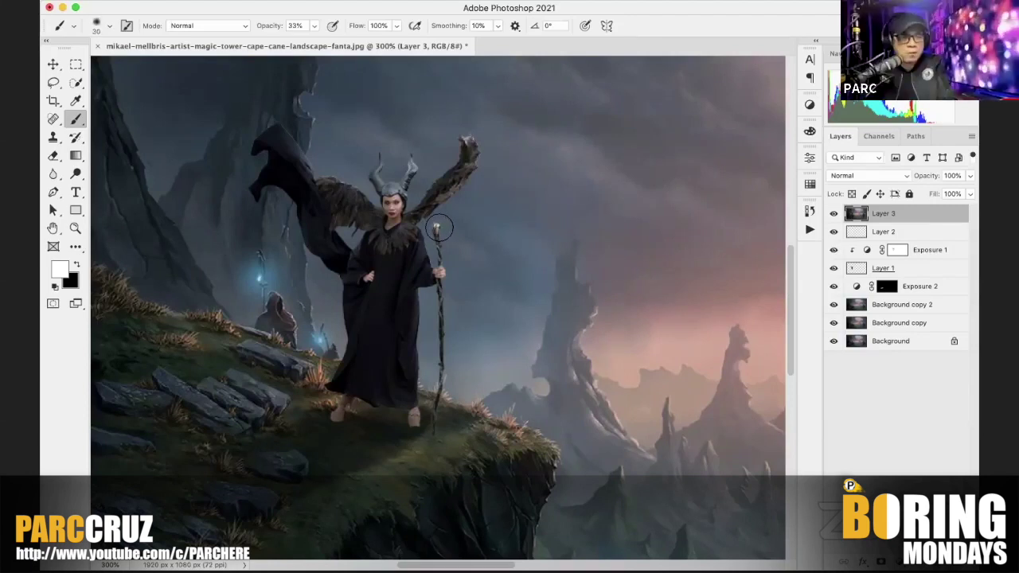
pyautogui.click(314, 26)
pyautogui.moveTo(316, 40); pyautogui.dragTo(396, 33)
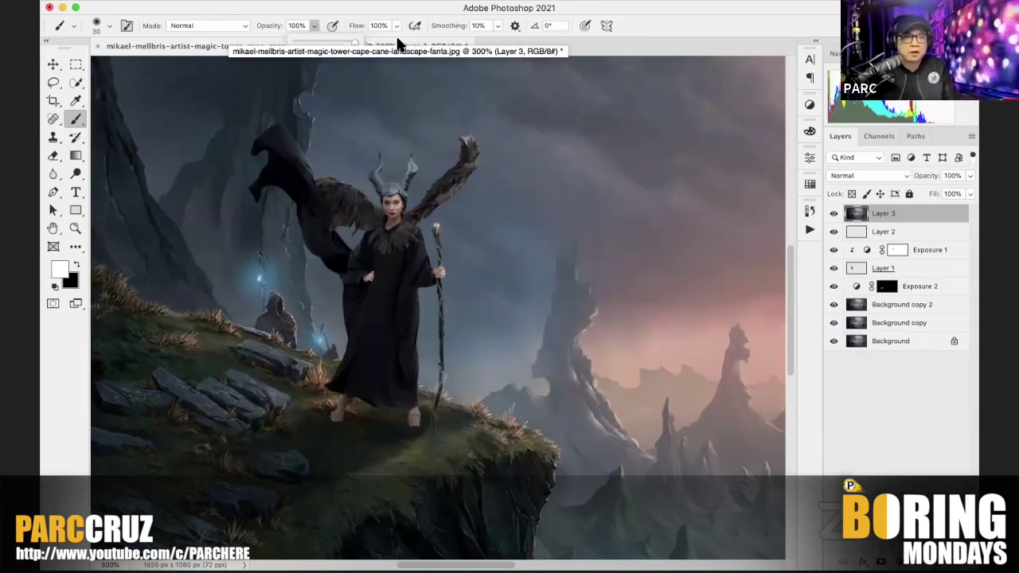
# Step: Try a white glow dab on the tip of the woman's staff
pyautogui.click(436, 226)
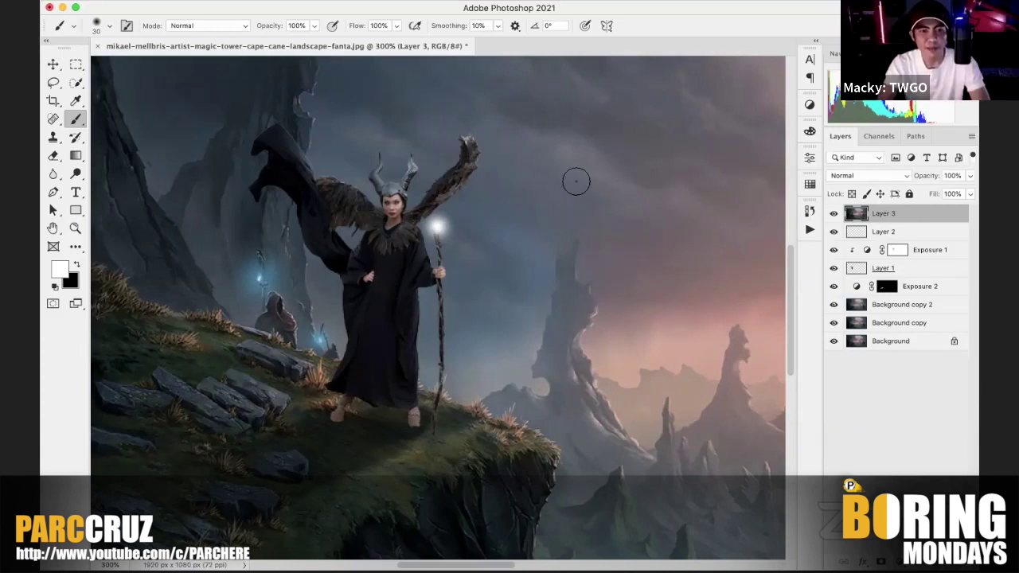
pyautogui.press('super+minus')
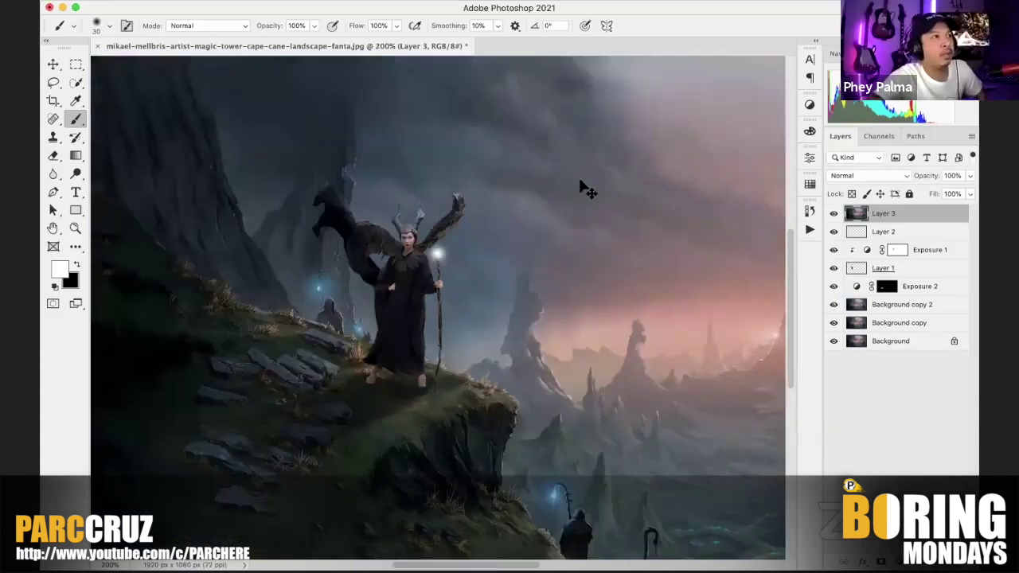
# Step: Sample blue from the glow beside the lower cloaked figure and dab it over the tip of the woman's staff
pyautogui.press('super+0')
pyautogui.press('super+plus')
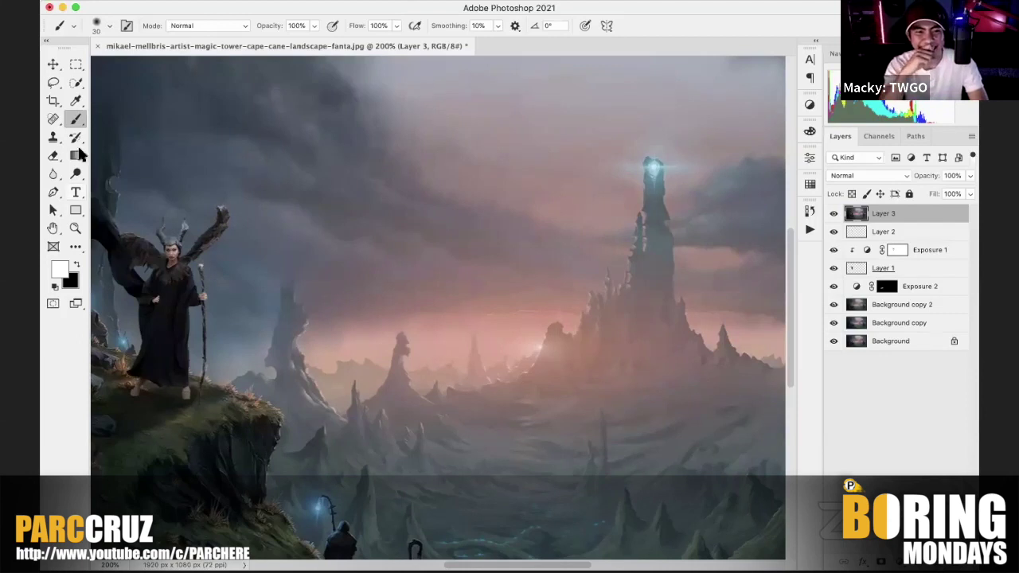
pyautogui.click(76, 100)
pyautogui.click(321, 506)
pyautogui.click(76, 118)
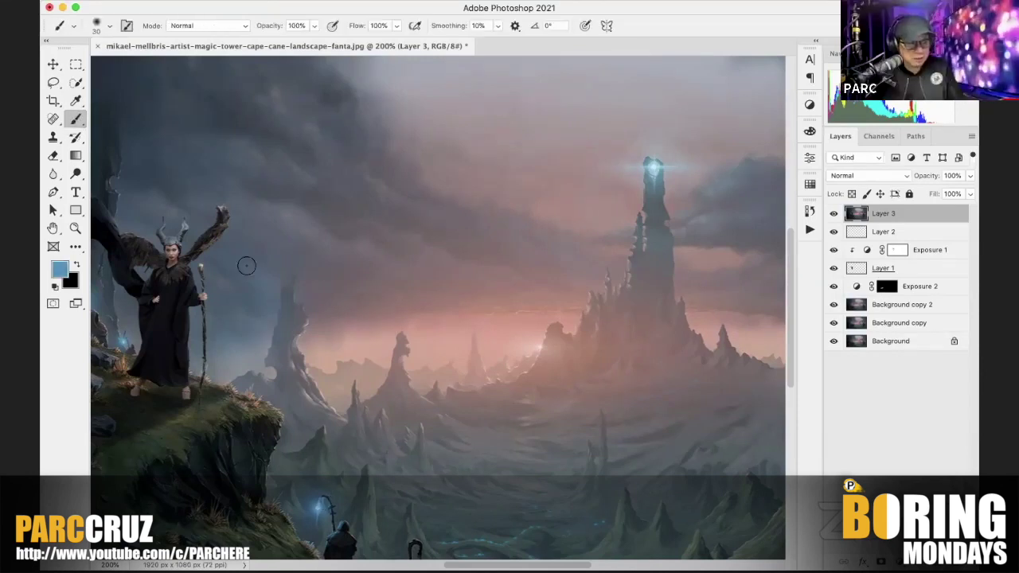
pyautogui.click(202, 268)
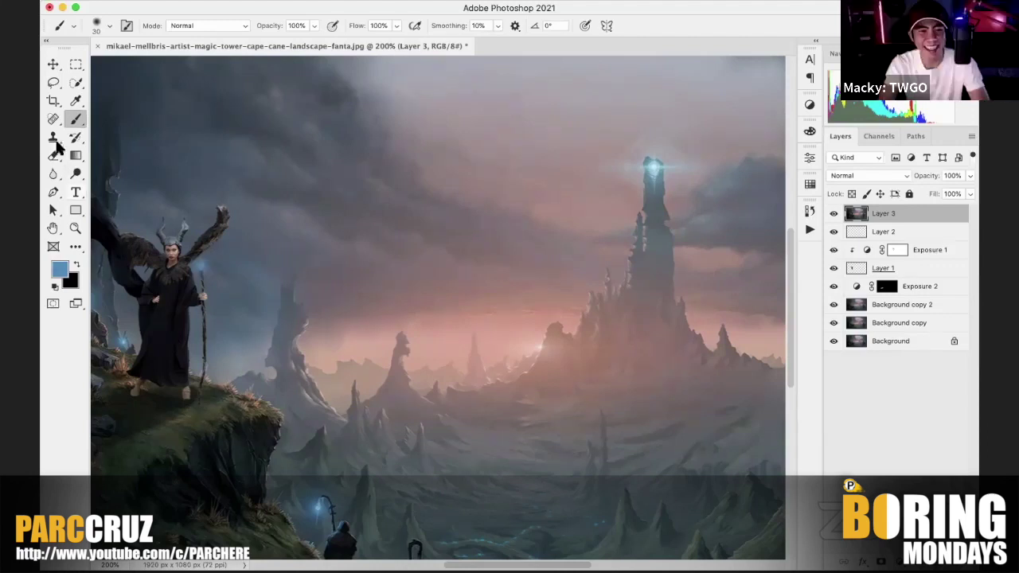
# Step: Sample a lighter blue from the lower figure's glow and add a bright core to the staff's tip with a 10 px brush
pyautogui.click(75, 101)
pyautogui.click(317, 501)
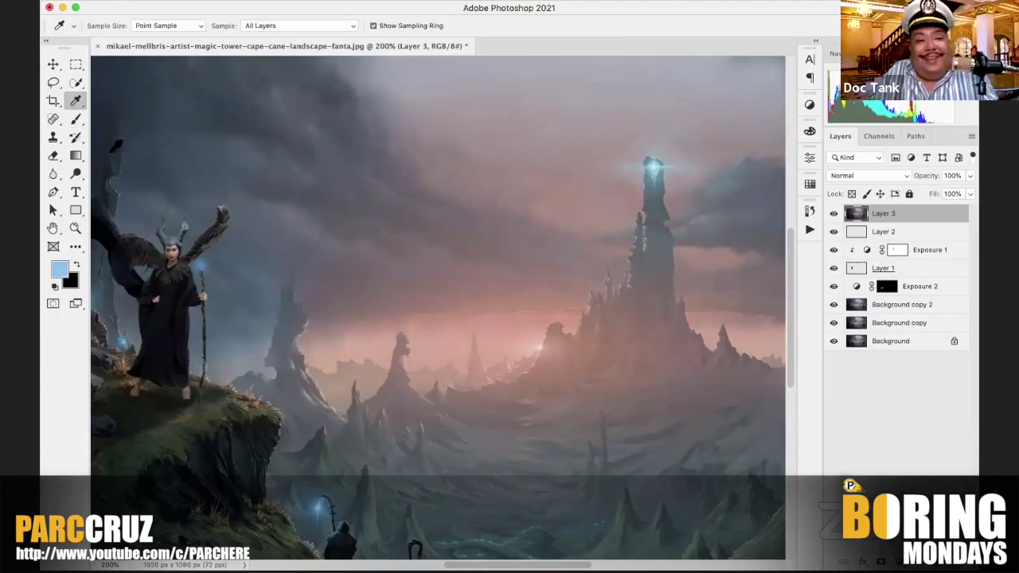
pyautogui.click(75, 119)
pyautogui.press('[')
pyautogui.press('[')
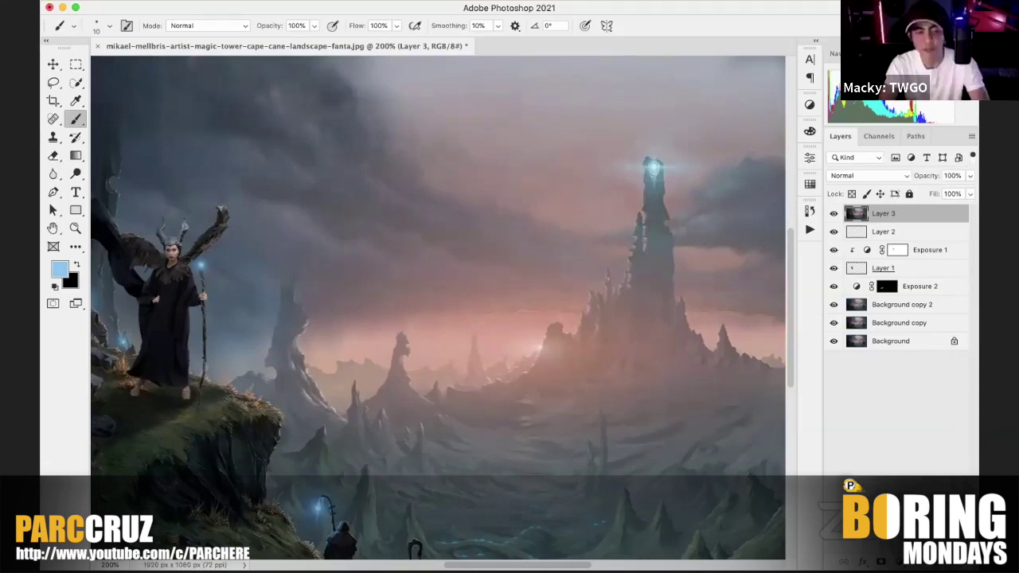
# Step: On a new layer, paint a soft light-blue glow around the staff and woman with a 100 px brush at 13% opacity
pyautogui.press('super+shift+alt+n')
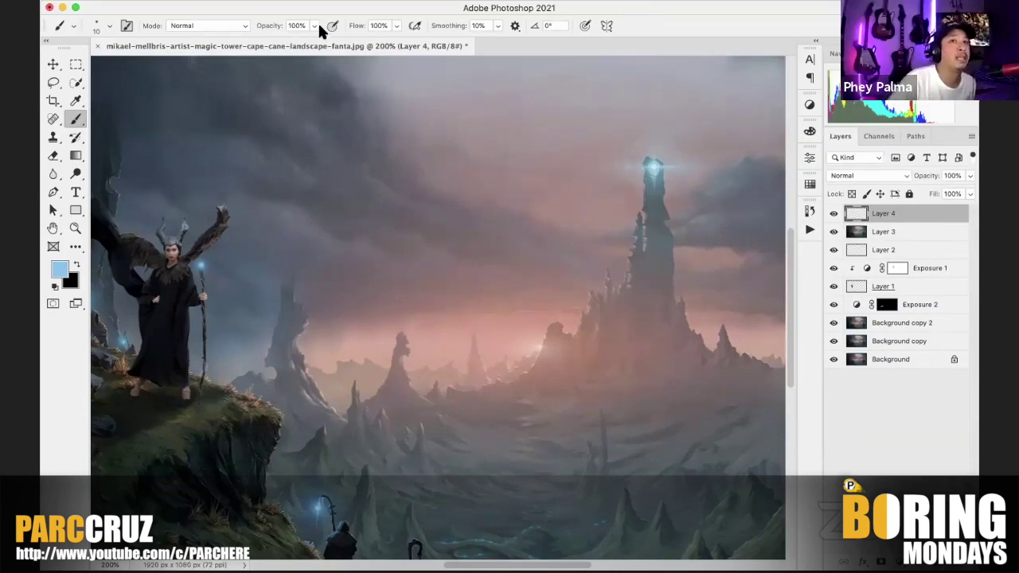
pyautogui.moveTo(270, 39); pyautogui.dragTo(261, 40)
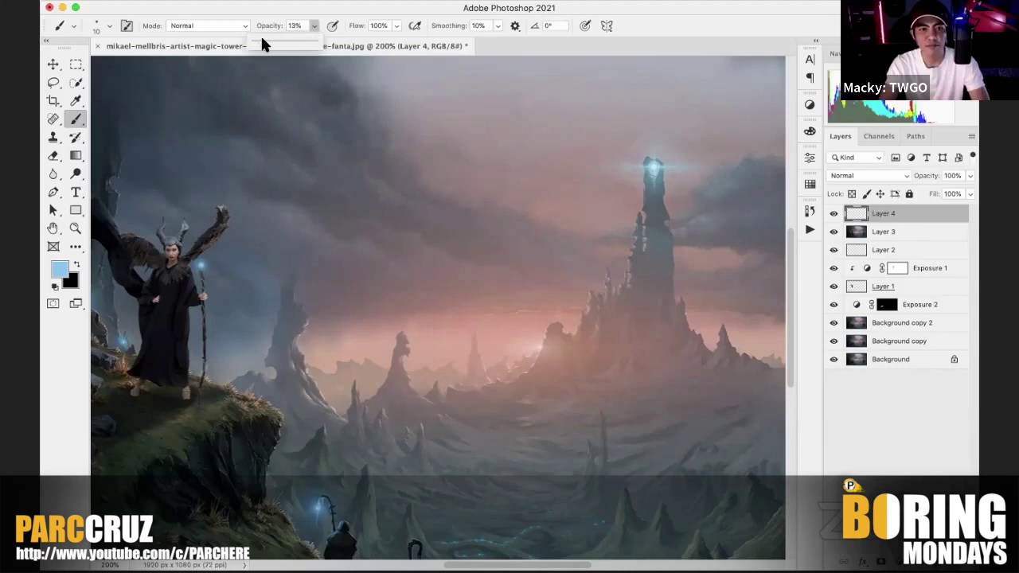
pyautogui.press(']')
pyautogui.press(']')
pyautogui.press(']')
pyautogui.press(']')
pyautogui.press(']')
pyautogui.press(']')
pyautogui.press(']')
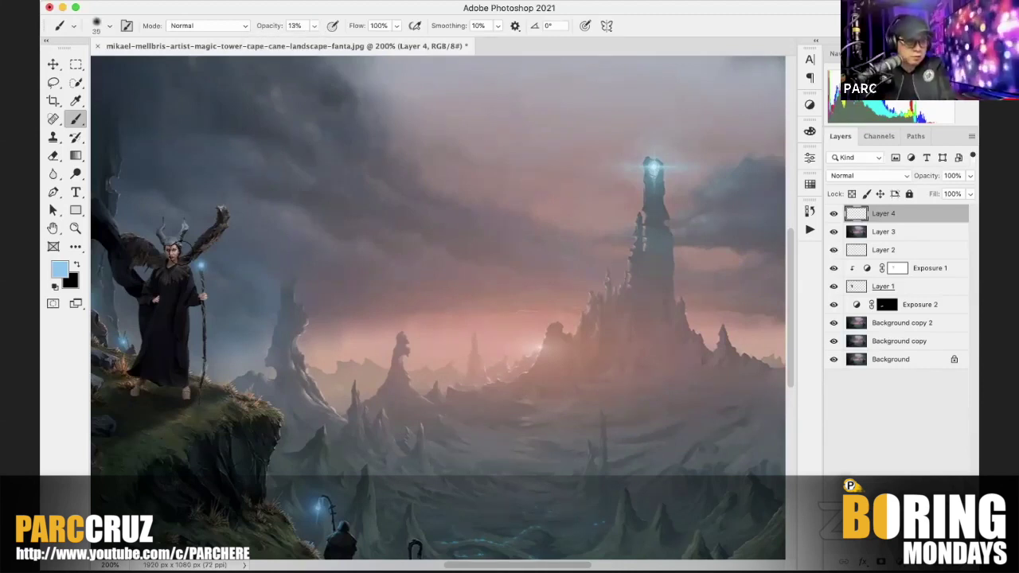
pyautogui.press(']')
pyautogui.press(']')
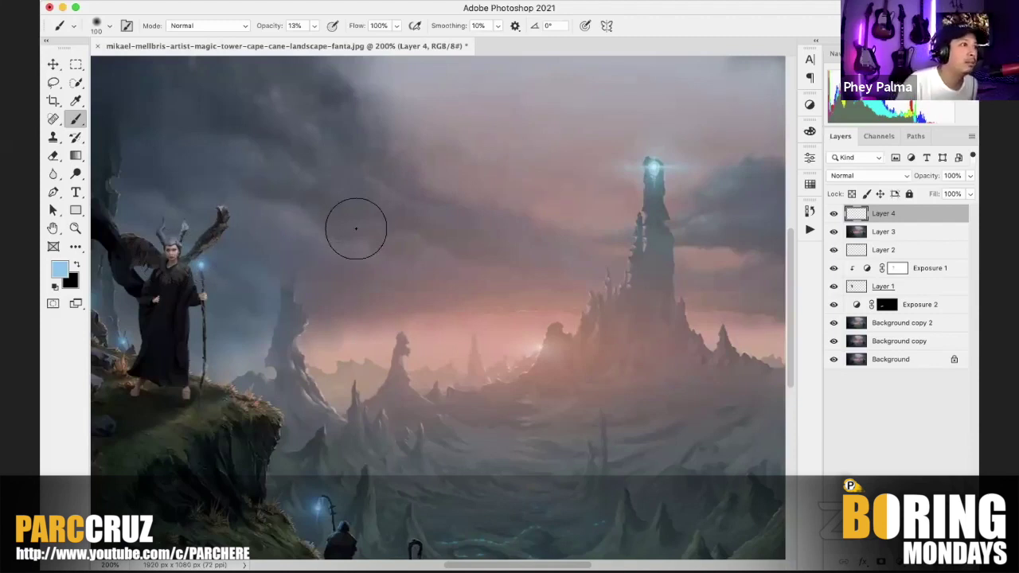
pyautogui.moveTo(196, 286)
pyautogui.mouseDown()
pyautogui.moveTo(210, 238)
pyautogui.moveTo(225, 315)
pyautogui.mouseUp()
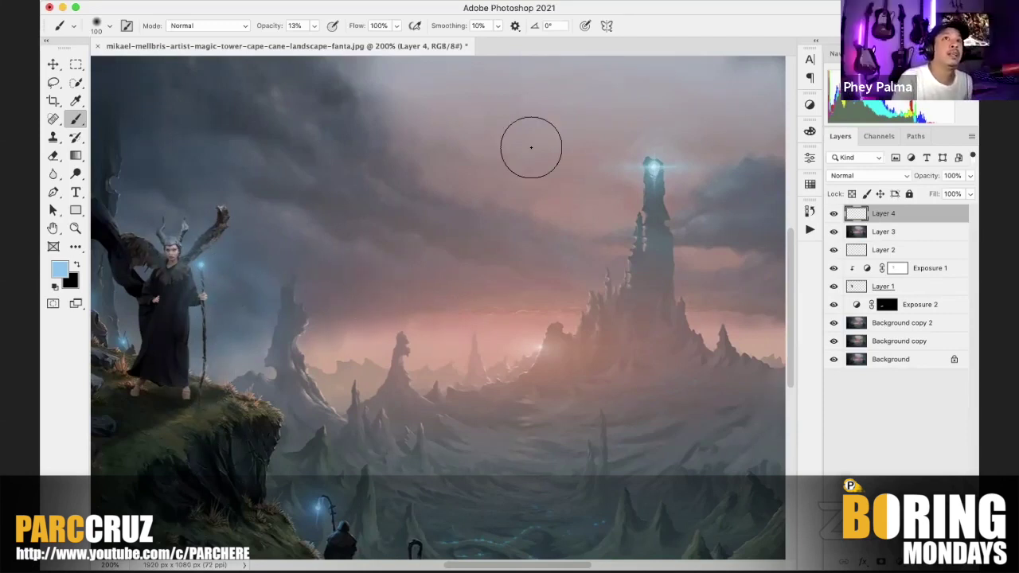
# Step: Add a new layer above the blue glow layer and reset the brush's foreground colour to white
pyautogui.press('super+0')
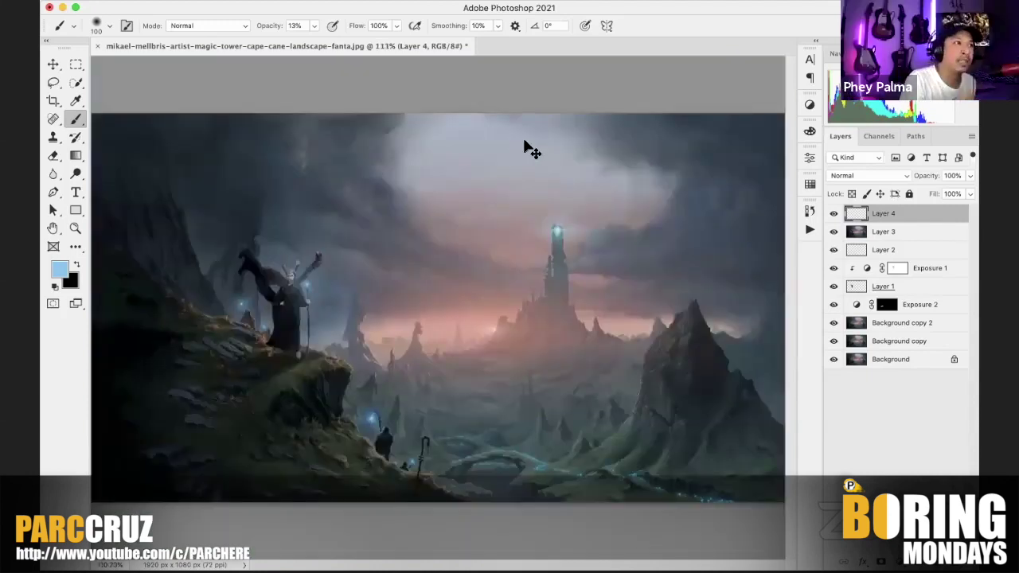
pyautogui.press('super+equal')
pyautogui.press('super+equal')
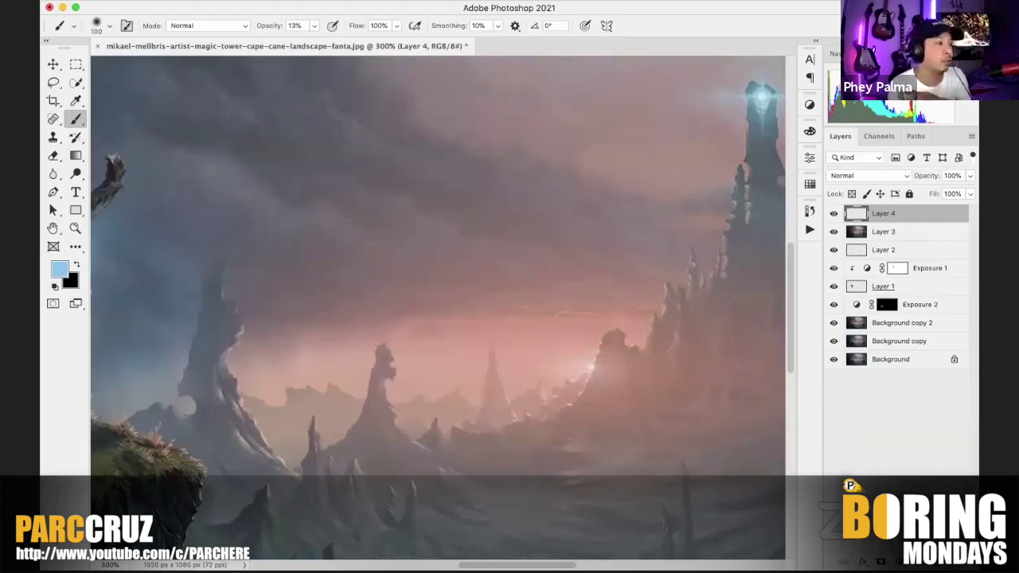
pyautogui.press('super+shift+alt+n')
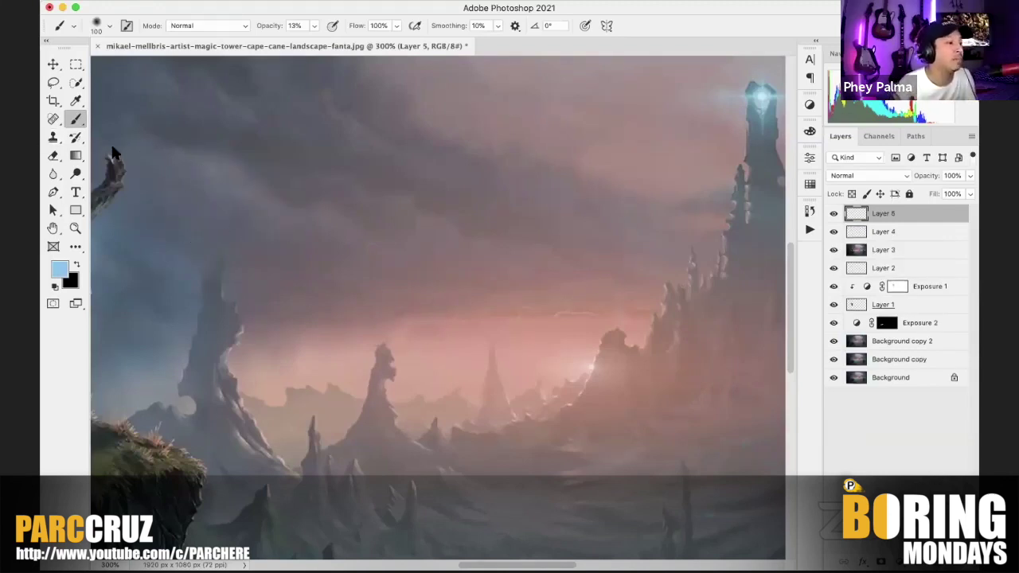
pyautogui.press('d')
pyautogui.press('x')
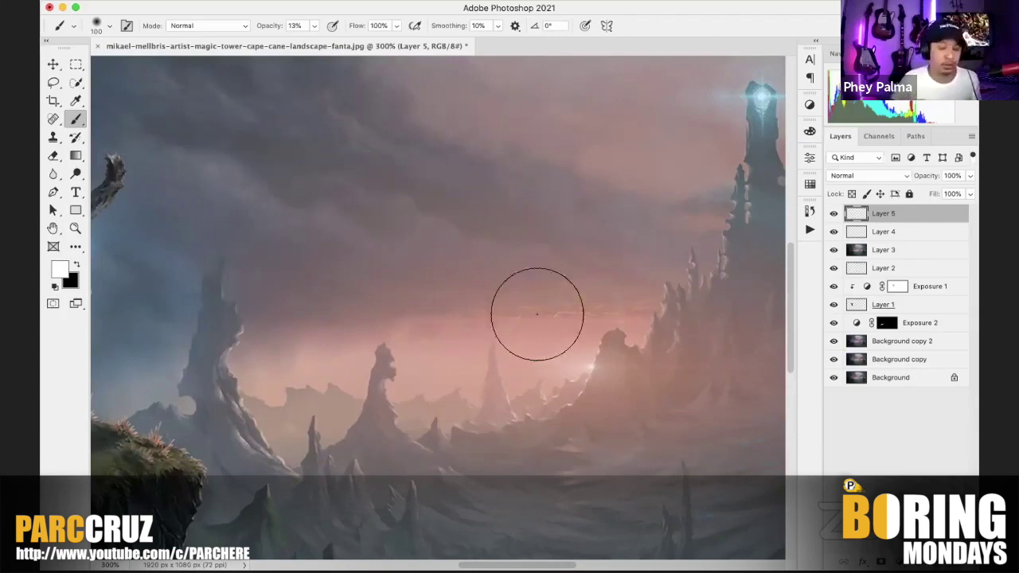
pyautogui.click(74, 100)
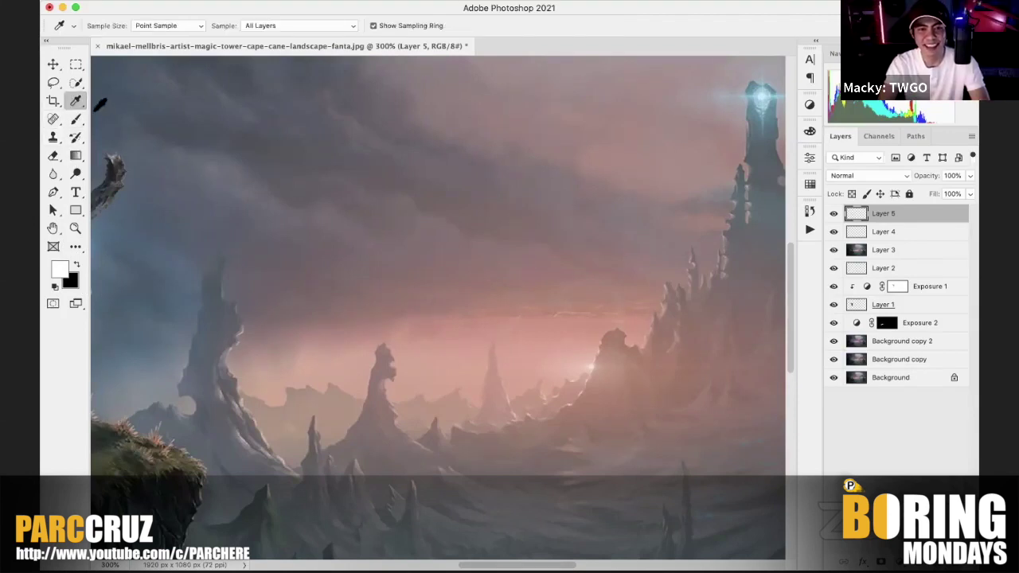
pyautogui.click(75, 120)
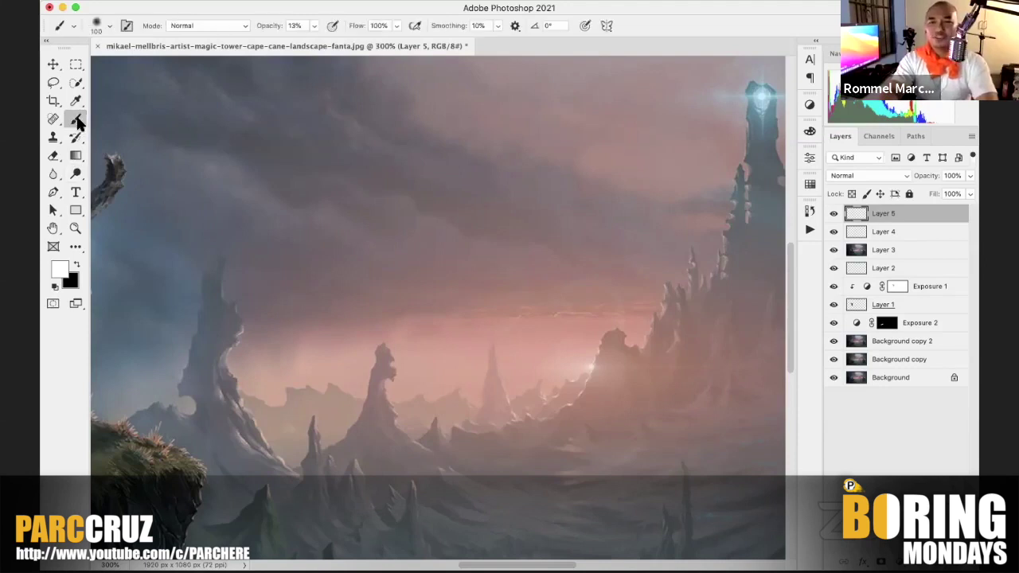
# Step: Change the foreground colour to a very pale, warm off-white
pyautogui.click(64, 271)
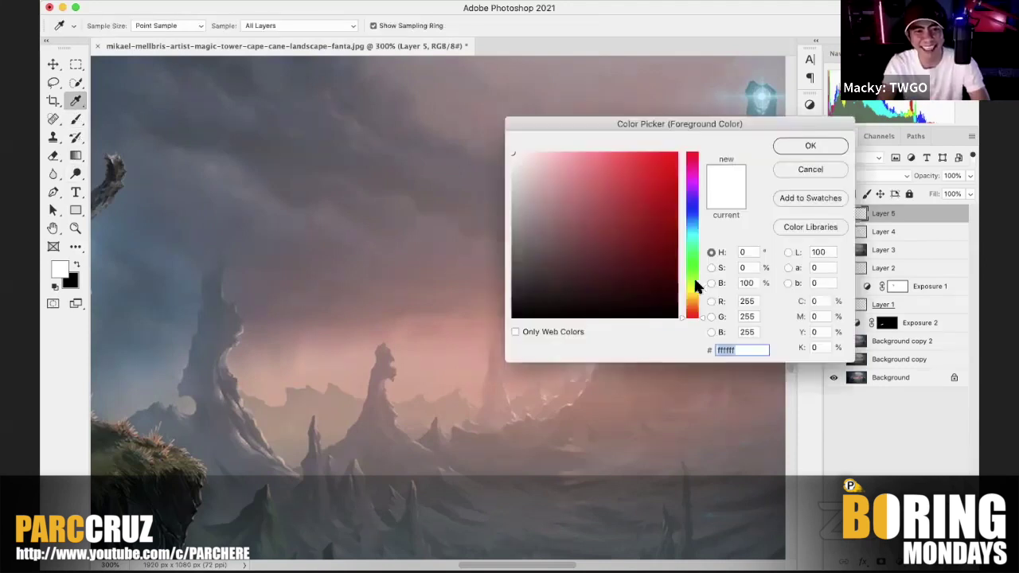
pyautogui.moveTo(695, 286); pyautogui.dragTo(694, 298)
pyautogui.click(534, 152)
pyautogui.click(523, 152)
pyautogui.click(810, 146)
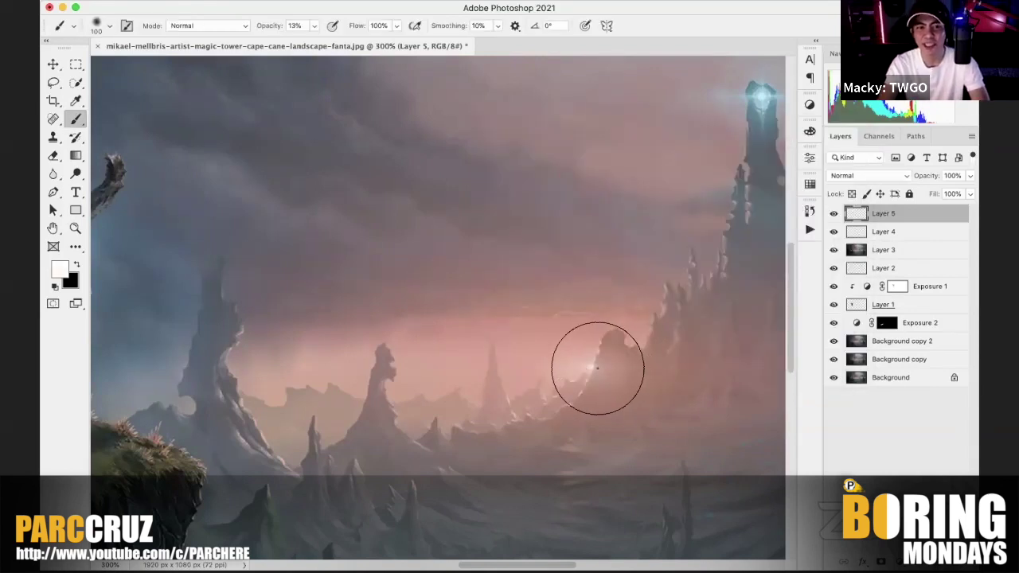
# Step: Set the brush to 150 px and dab a faint off-white glow at 13% opacity on the horizon beside the dark rock
pyautogui.press(']')
pyautogui.press(']')
pyautogui.press(']')
pyautogui.press(']')
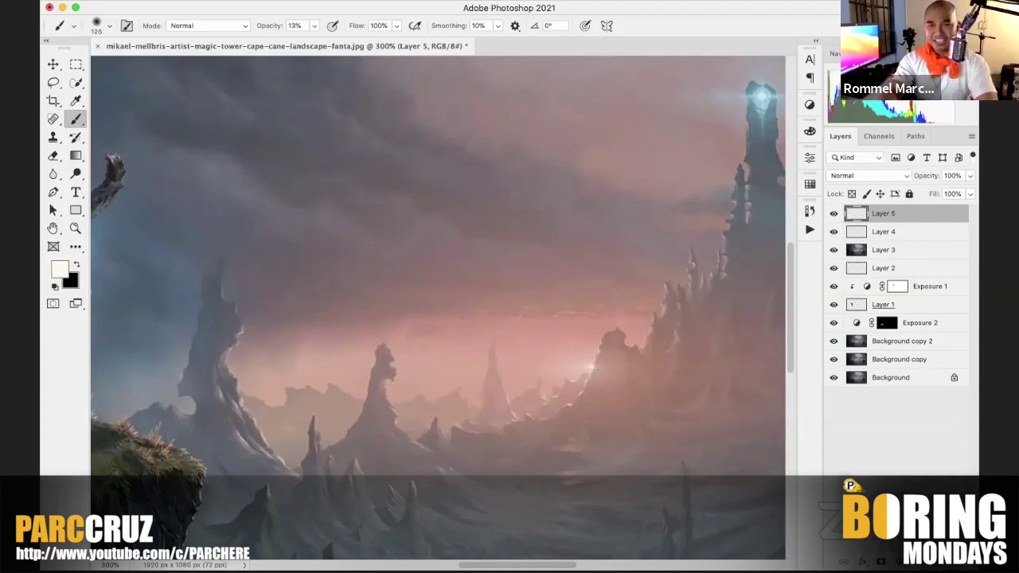
pyautogui.scroll(3, 590, 367)
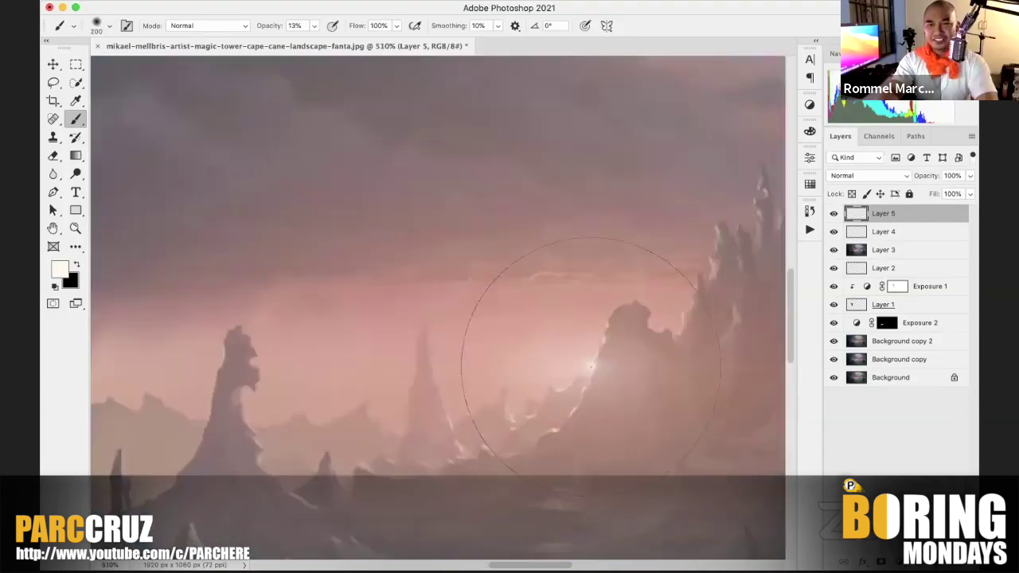
pyautogui.scroll(2, 590, 368)
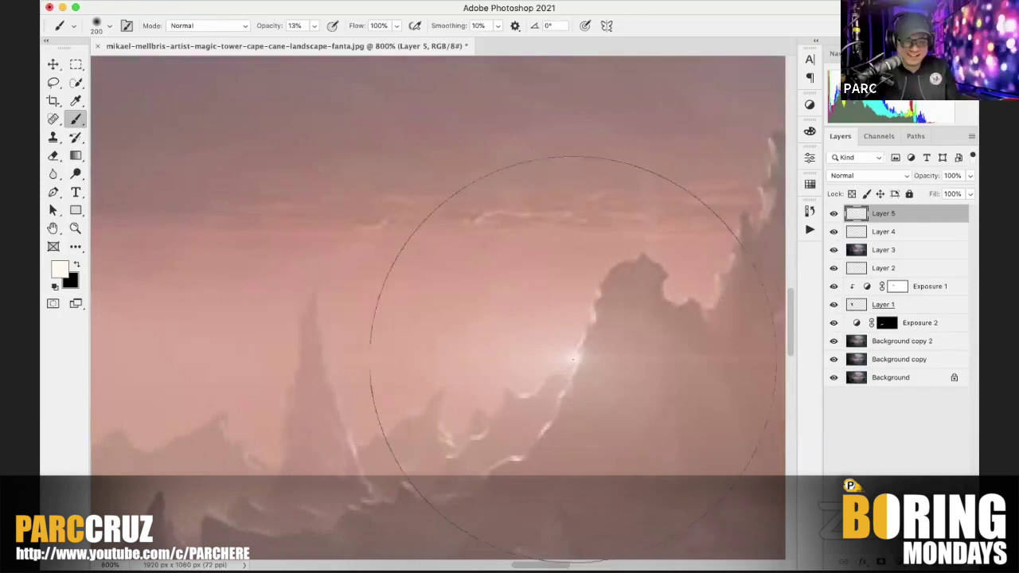
pyautogui.press('[')
pyautogui.press('[')
pyautogui.click(573, 356)
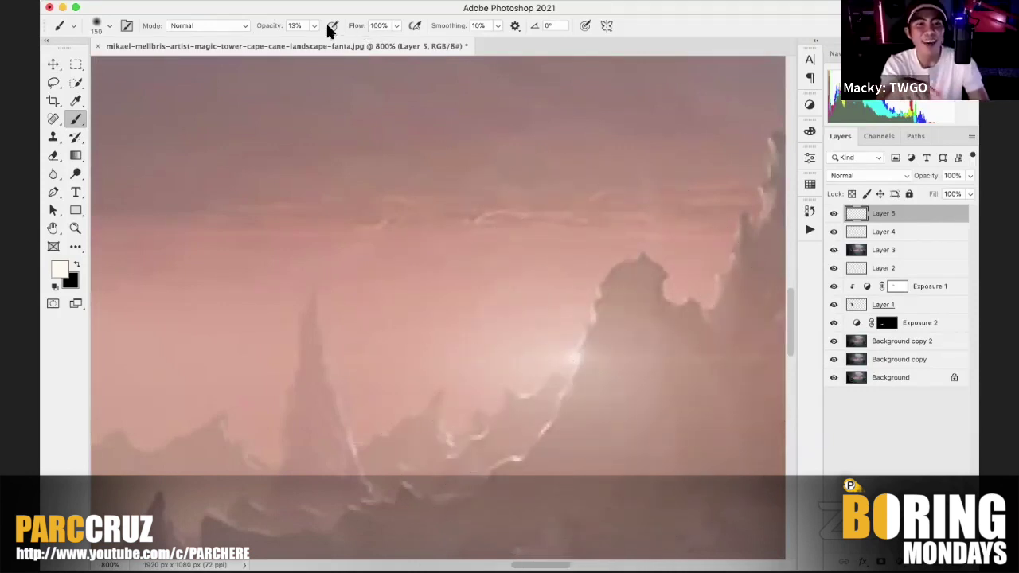
# Step: Replace Layer 5 with a new empty layer and dab a 150 px off-white glow at 100% opacity on the horizon's bright spot
pyautogui.moveTo(316, 32); pyautogui.dragTo(493, 61)
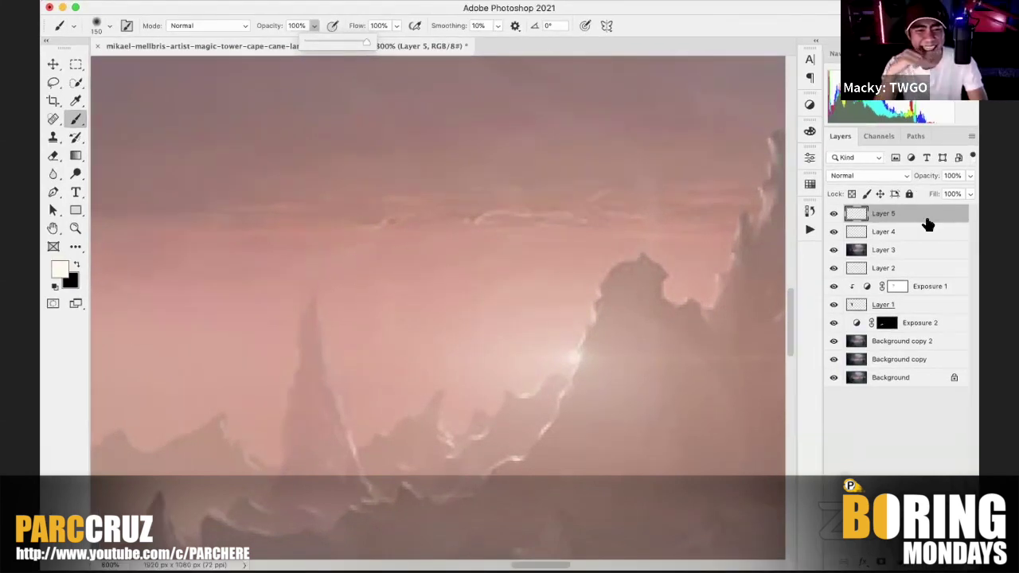
pyautogui.click(896, 216)
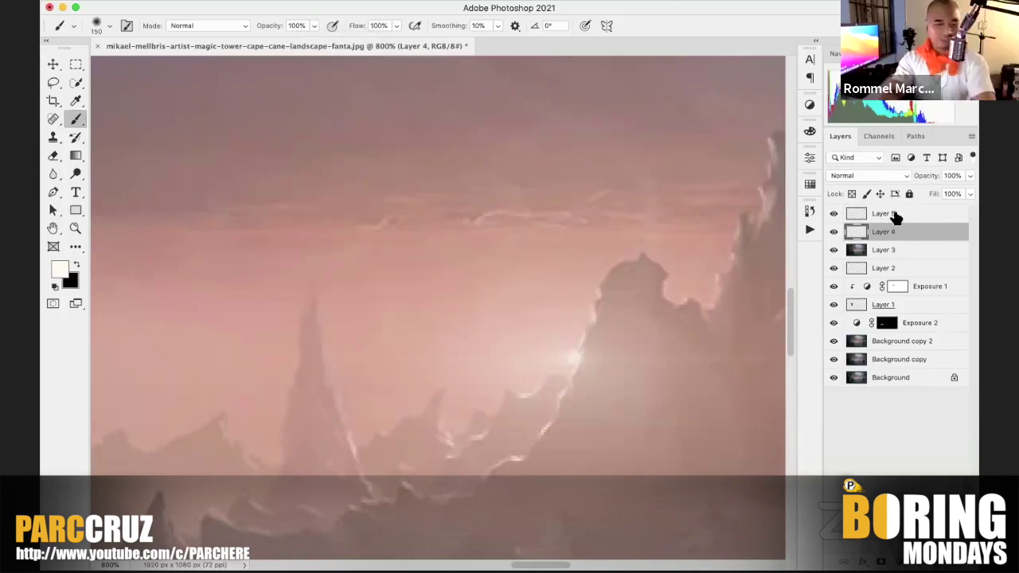
pyautogui.press('super+minus')
pyautogui.press('super+minus')
pyautogui.press('super+minus')
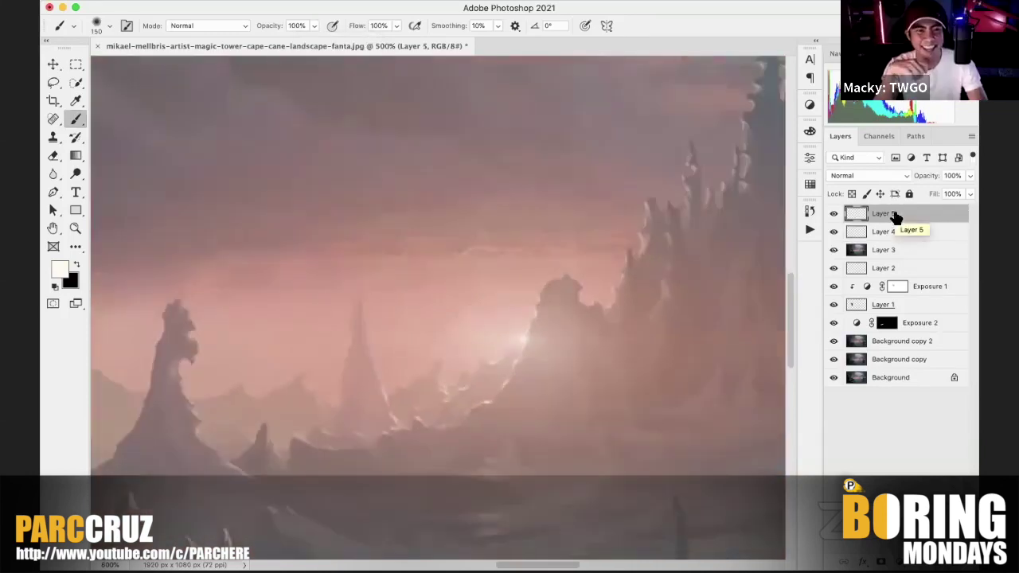
pyautogui.click(834, 213)
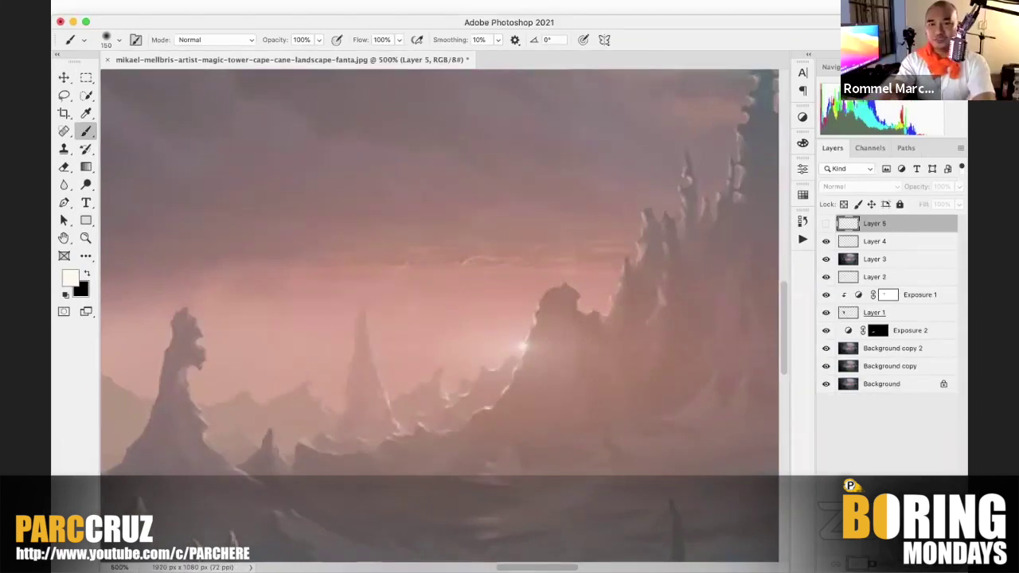
pyautogui.press('Delete')
pyautogui.press('super+alt+shift+n')
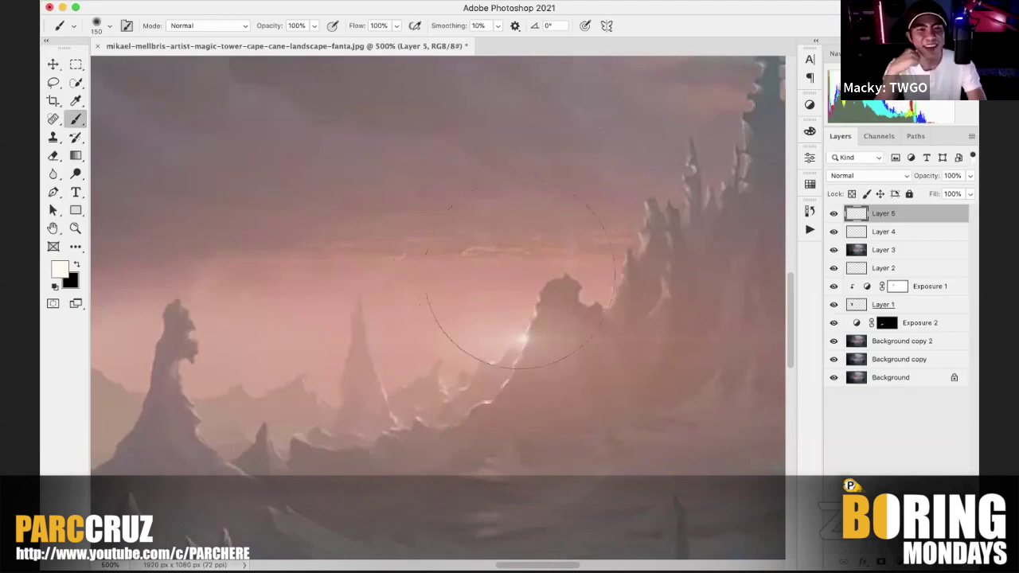
pyautogui.click(513, 334)
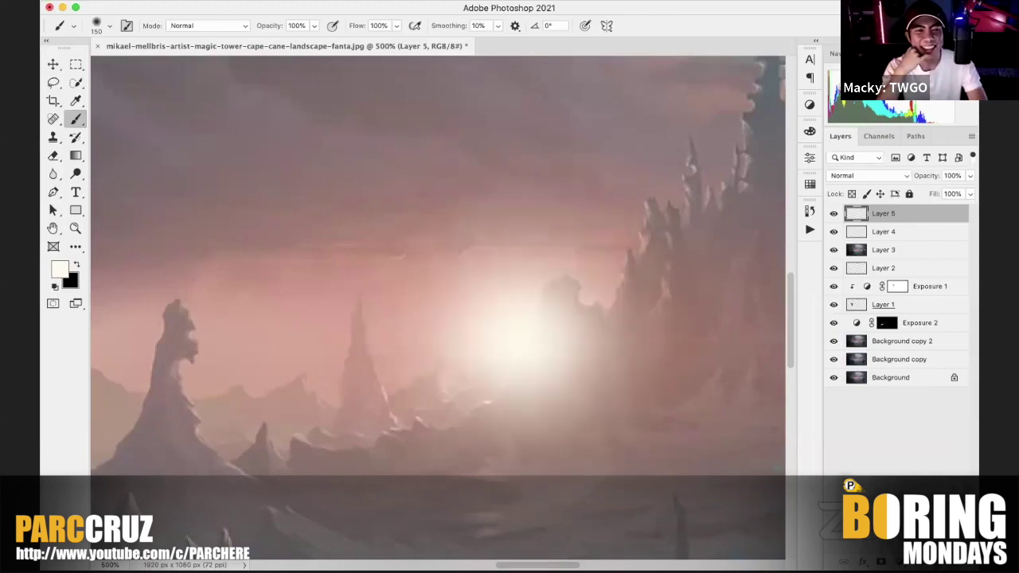
# Step: Change the foreground colour to white and add a bright core to the horizon glow with a 15 px brush
pyautogui.click(59, 271)
pyautogui.click(809, 147)
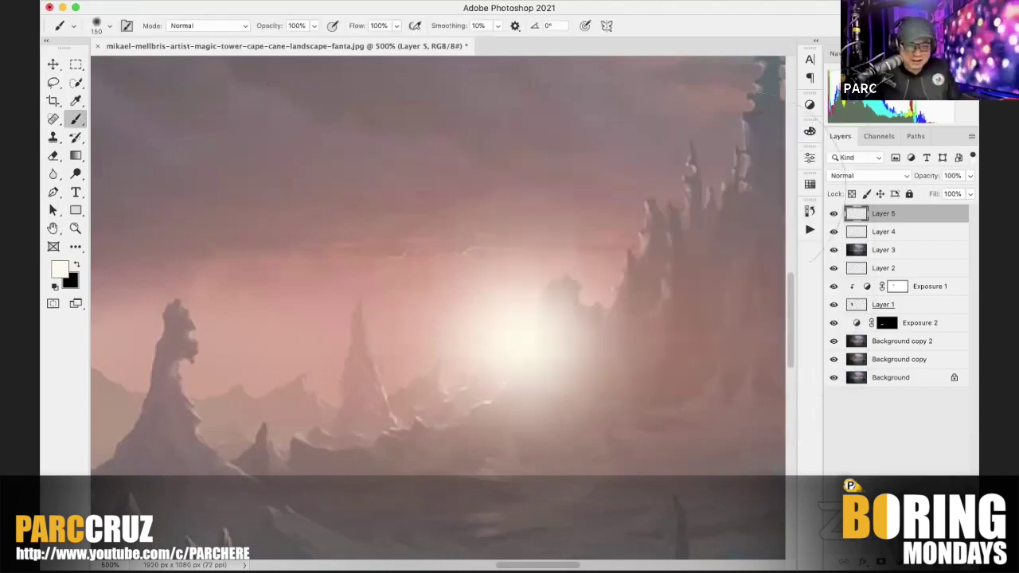
pyautogui.press('[')
pyautogui.press('[')
pyautogui.press('[')
pyautogui.press('[')
pyautogui.press('[')
pyautogui.press('[')
pyautogui.press('[')
pyautogui.press('[')
pyautogui.press('[')
pyautogui.press('[')
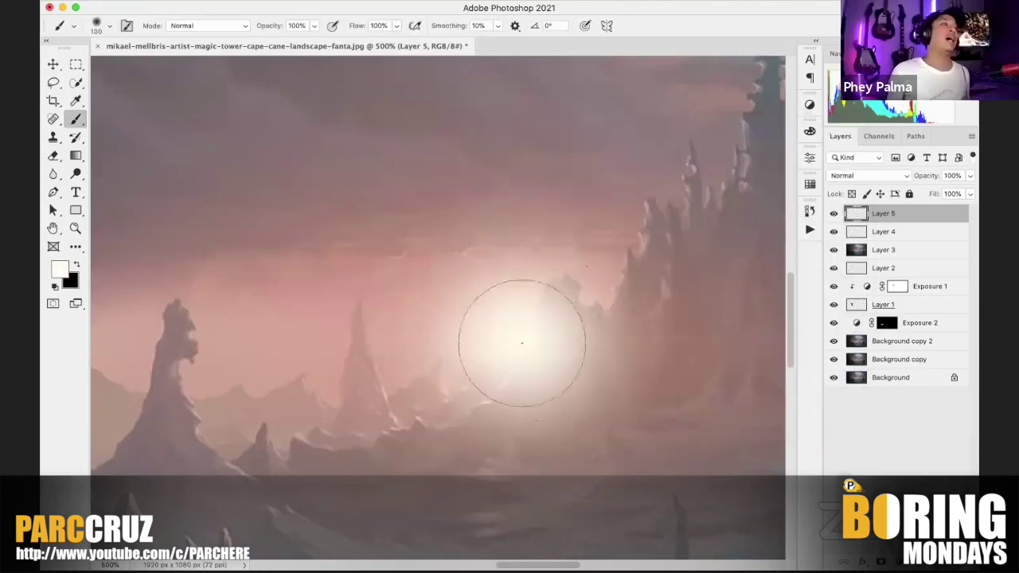
pyautogui.press('[')
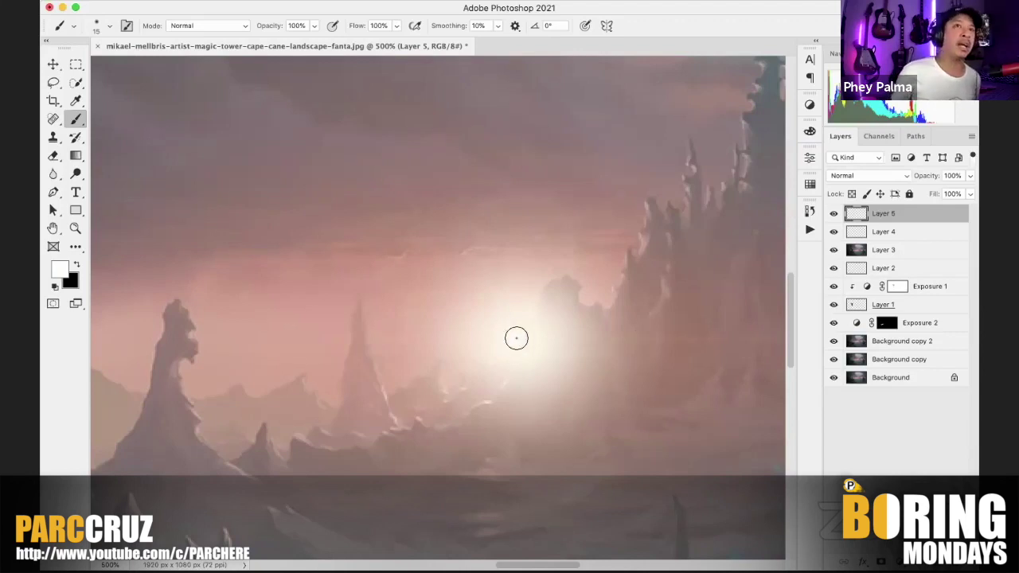
# Step: Draw a thin horizontal rectangle about 147 px wide and 4 px high across the centre of the horizon glow
pyautogui.scroll(-5, 655, 334)
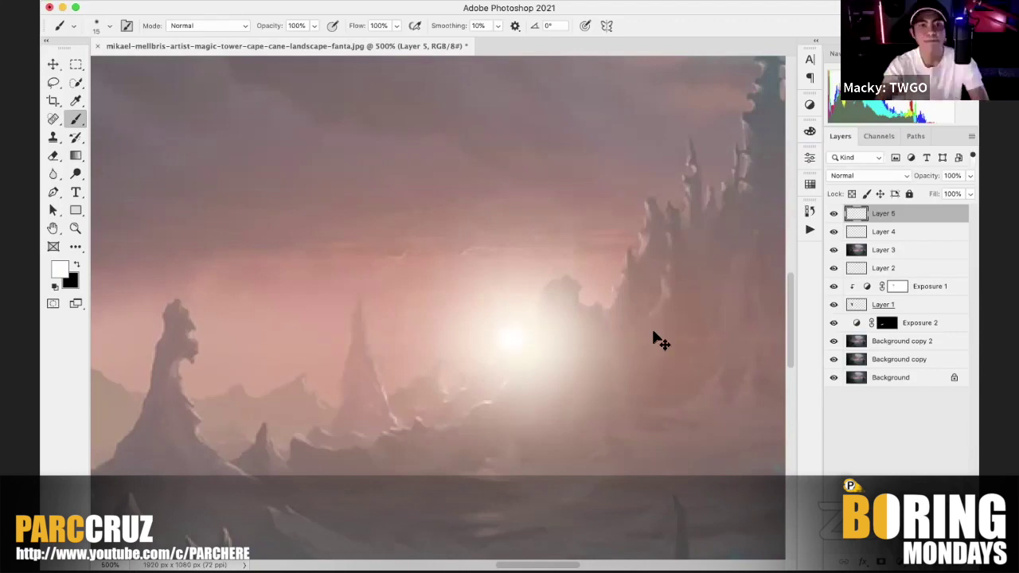
pyautogui.scroll(-3, 653, 334)
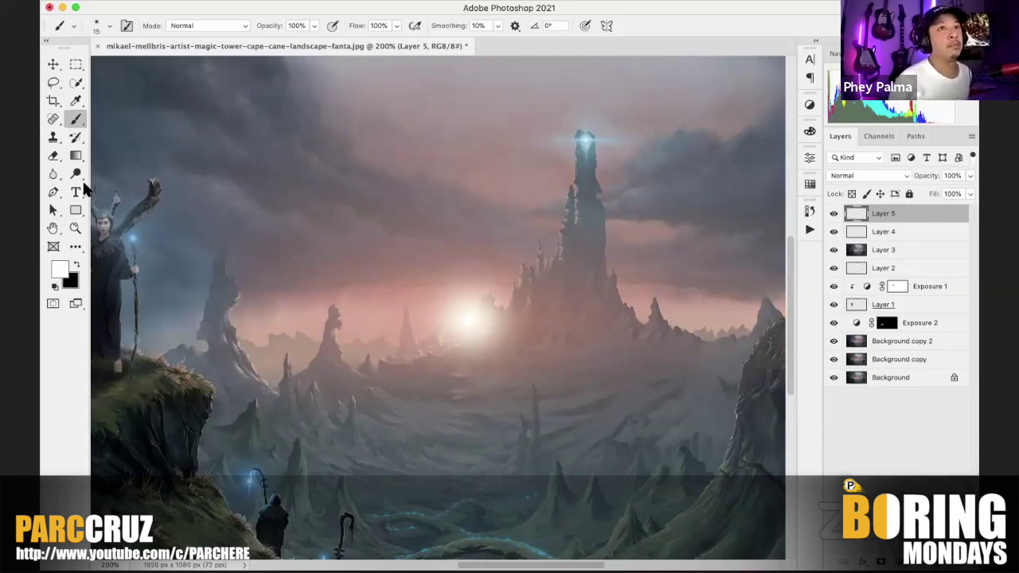
pyautogui.click(77, 217)
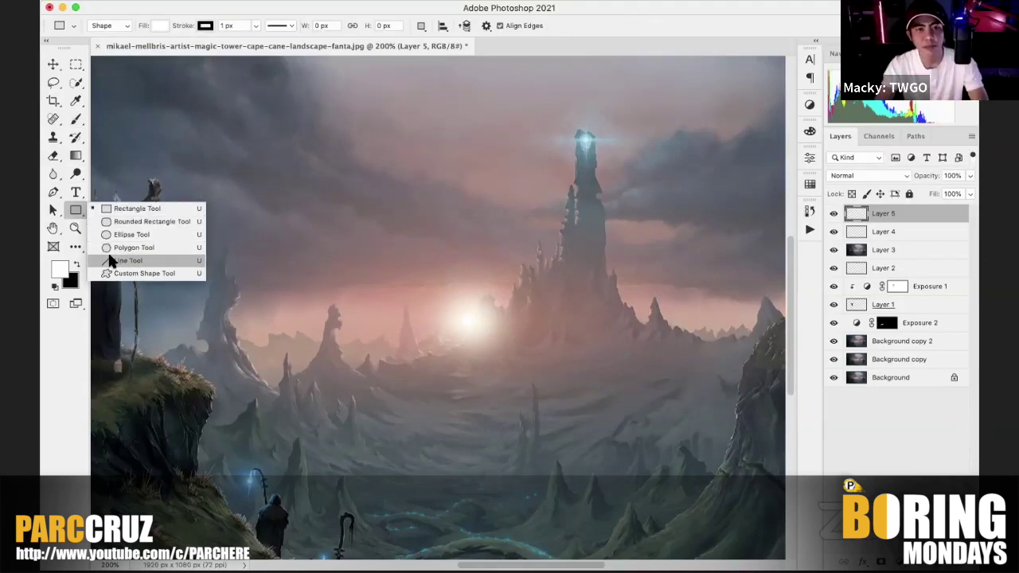
pyautogui.click(134, 208)
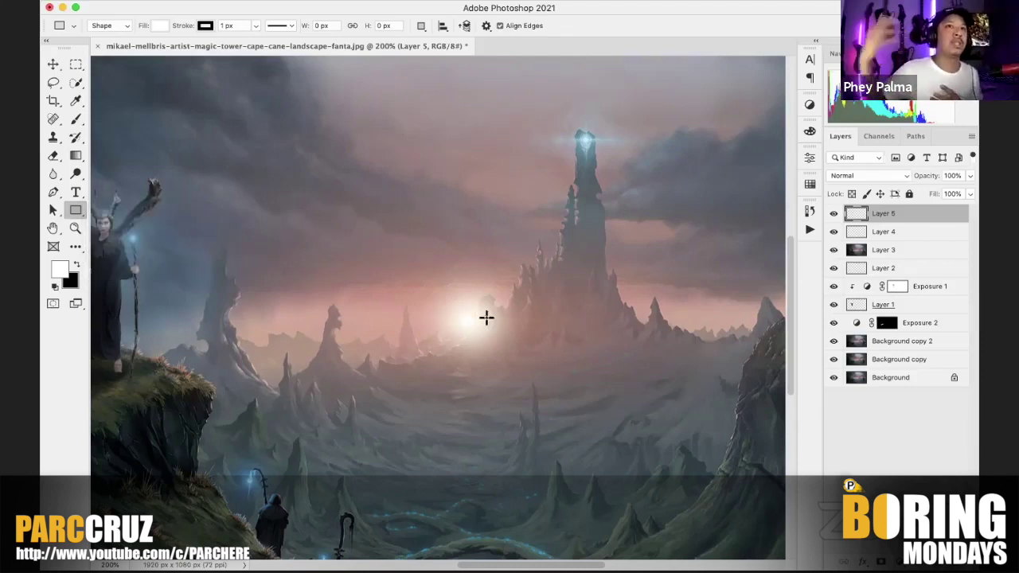
pyautogui.moveTo(417, 319); pyautogui.dragTo(518, 320)
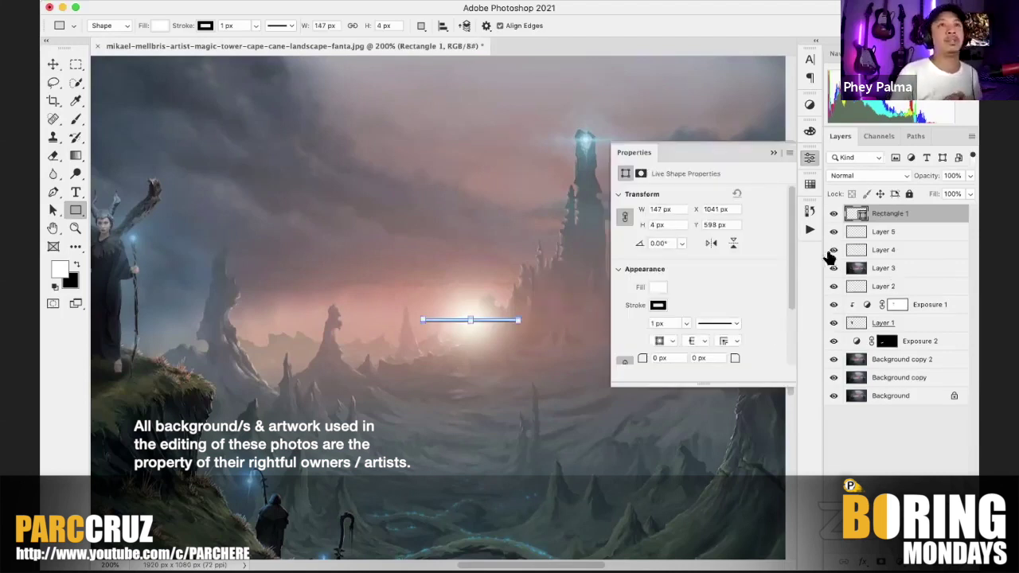
pyautogui.click(956, 249)
pyautogui.click(859, 216)
pyautogui.click(327, 6)
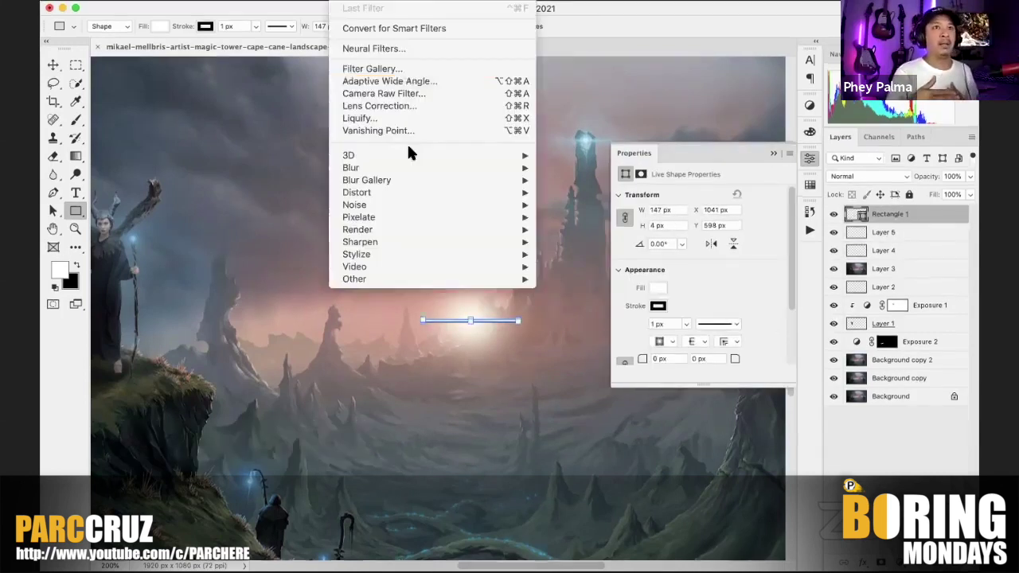
pyautogui.moveTo(409, 167)
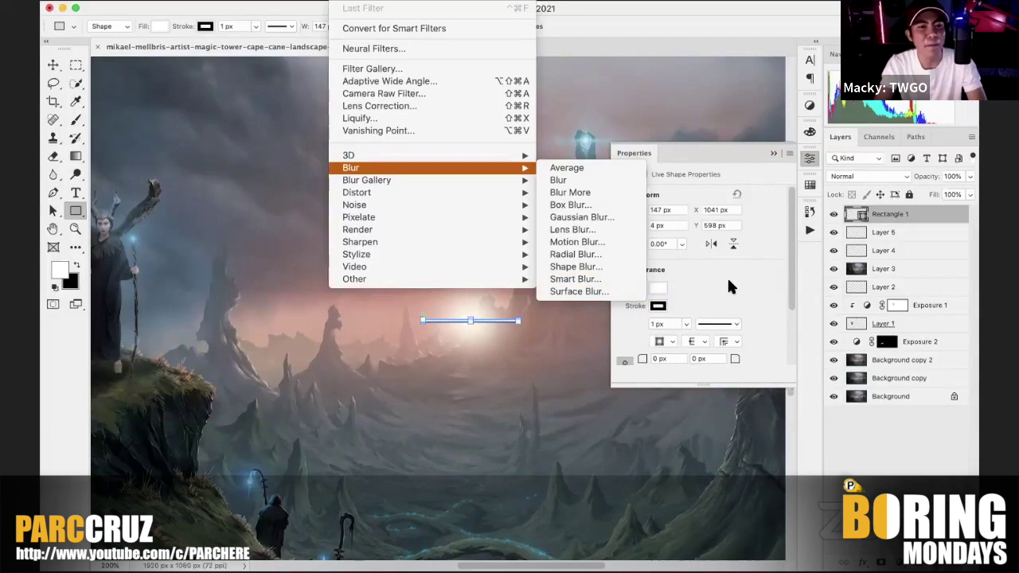
pyautogui.press('Escape')
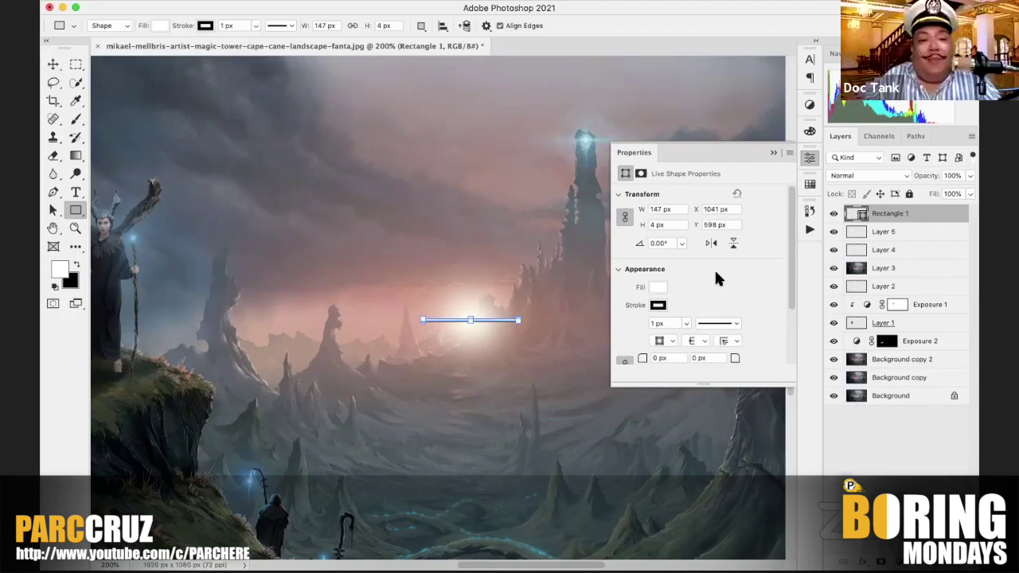
# Step: Convert the thin rectangle to a smart object and apply a Motion Blur at 0° with a distance of 438 pixels
pyautogui.press('Return')
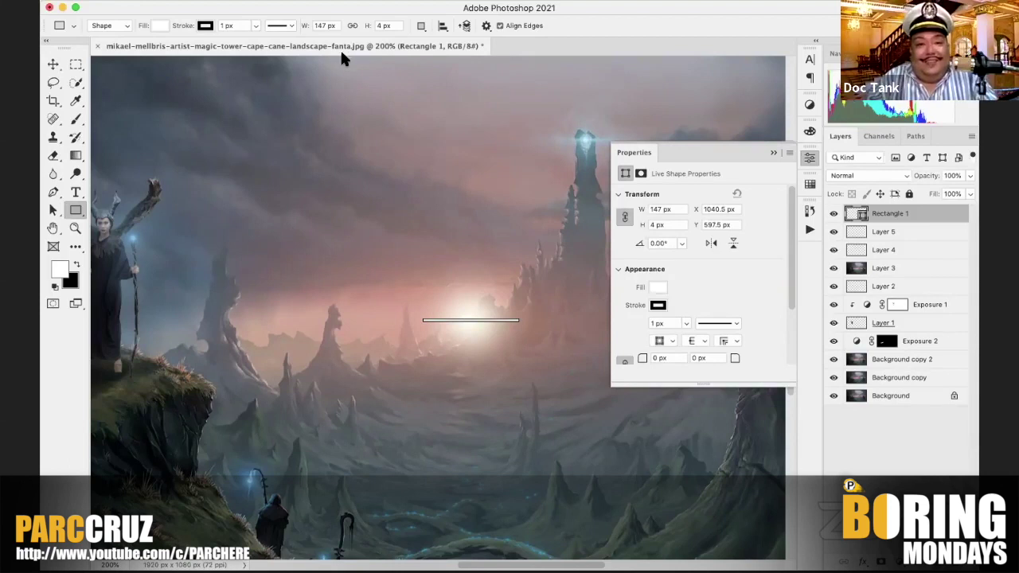
pyautogui.click(334, 1)
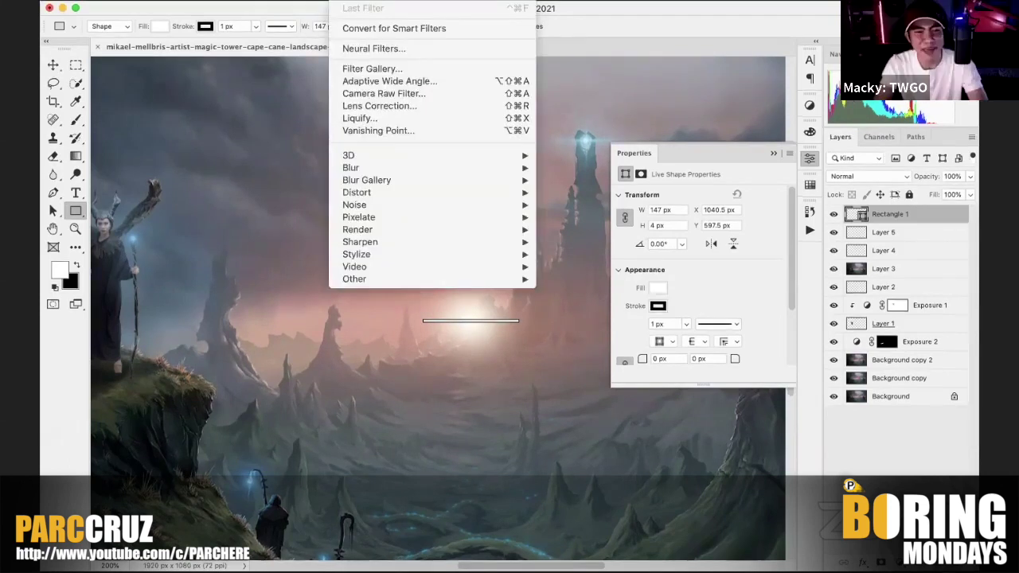
pyautogui.moveTo(437, 171)
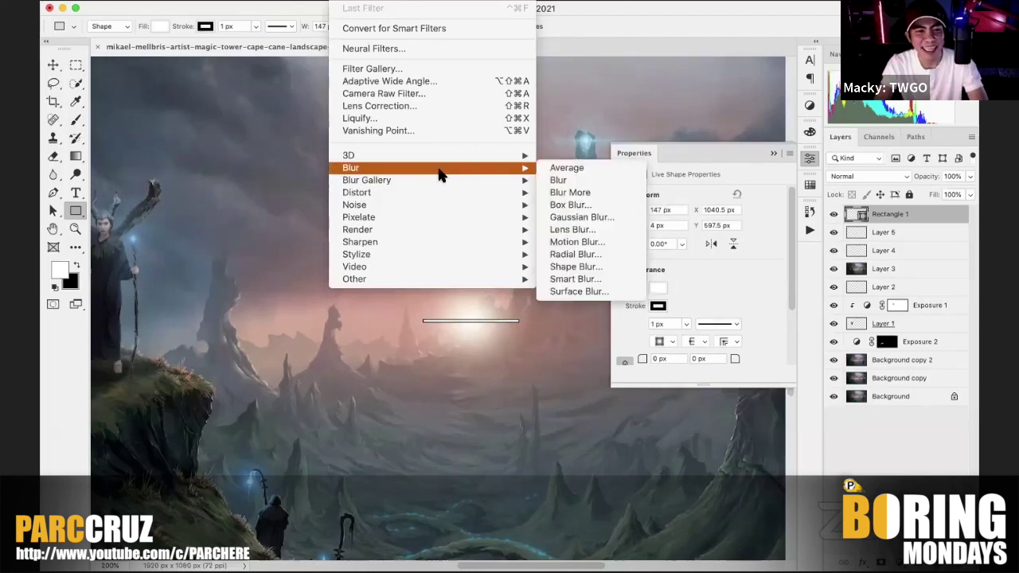
pyautogui.click(618, 244)
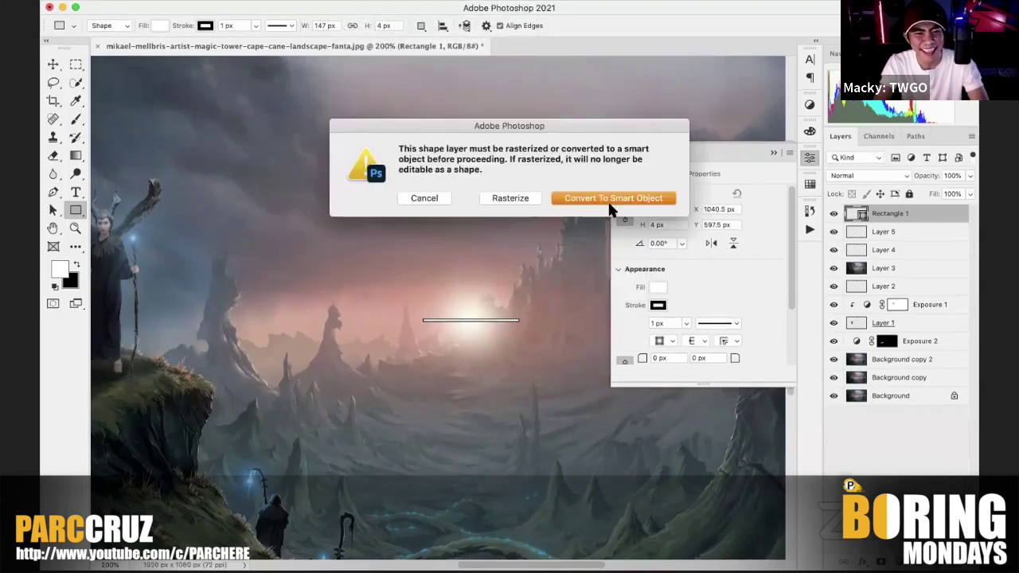
pyautogui.click(603, 199)
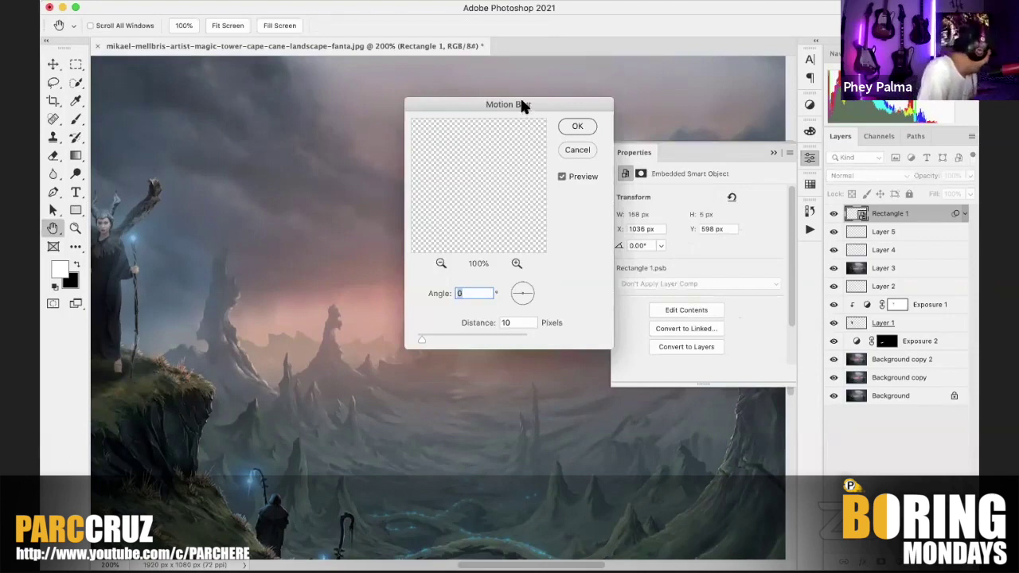
pyautogui.moveTo(522, 106); pyautogui.dragTo(772, 91)
pyautogui.moveTo(668, 316); pyautogui.dragTo(739, 311)
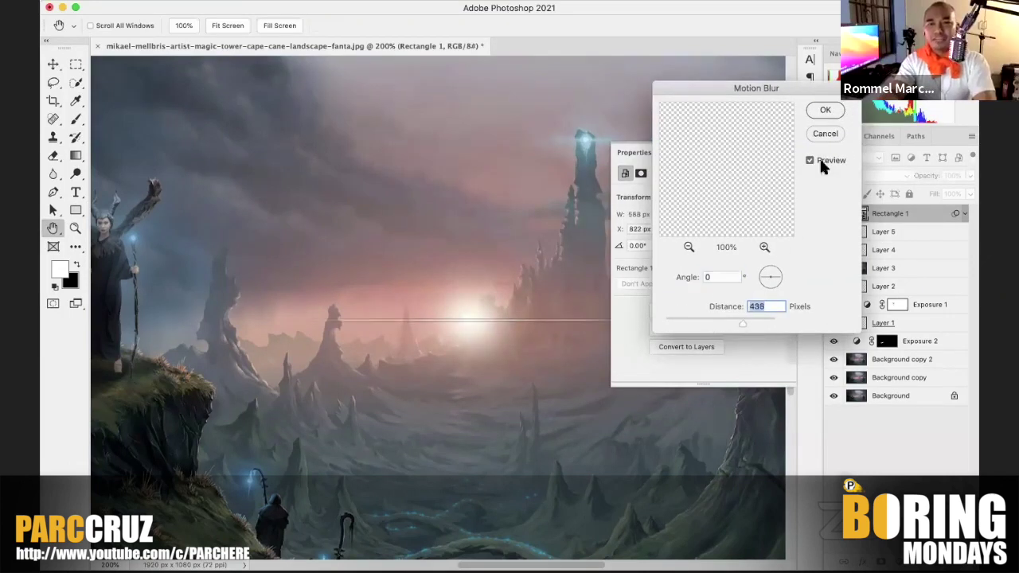
pyautogui.click(824, 111)
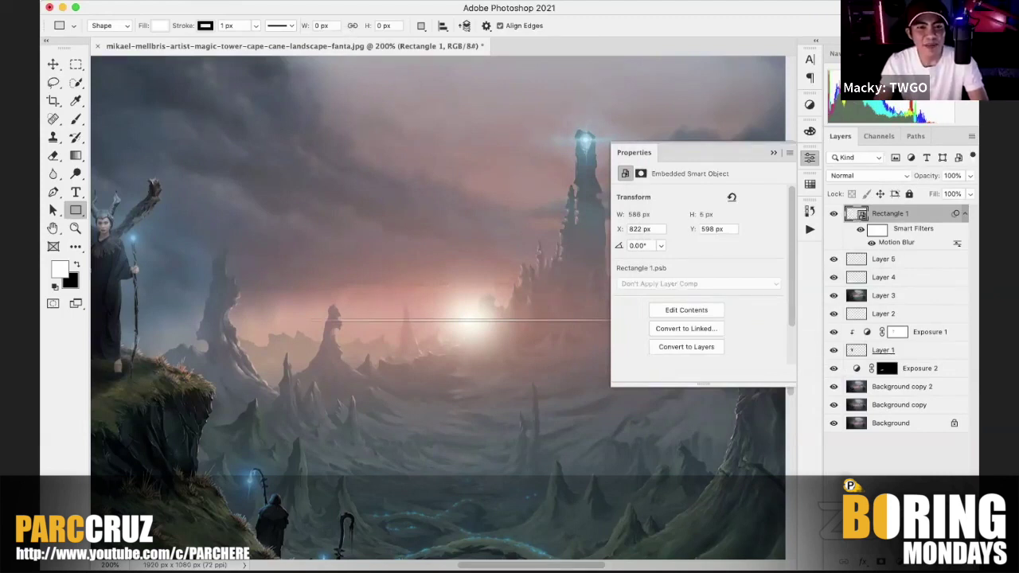
# Step: Apply a Gaussian Blur with a radius of 2.2 pixels to the light streak across the horizon glow
pyautogui.click(350, 1)
pyautogui.moveTo(422, 174)
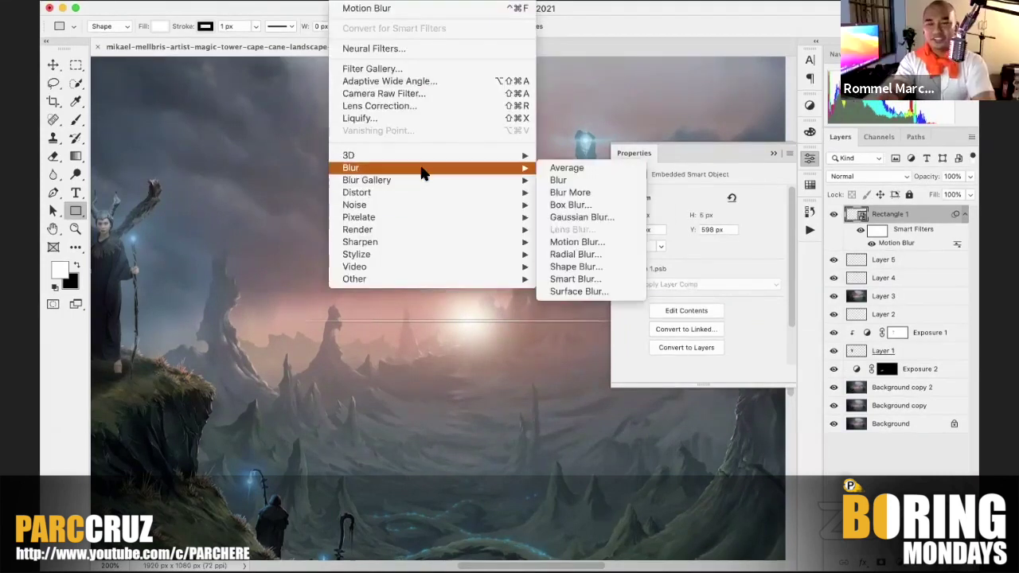
pyautogui.click(595, 220)
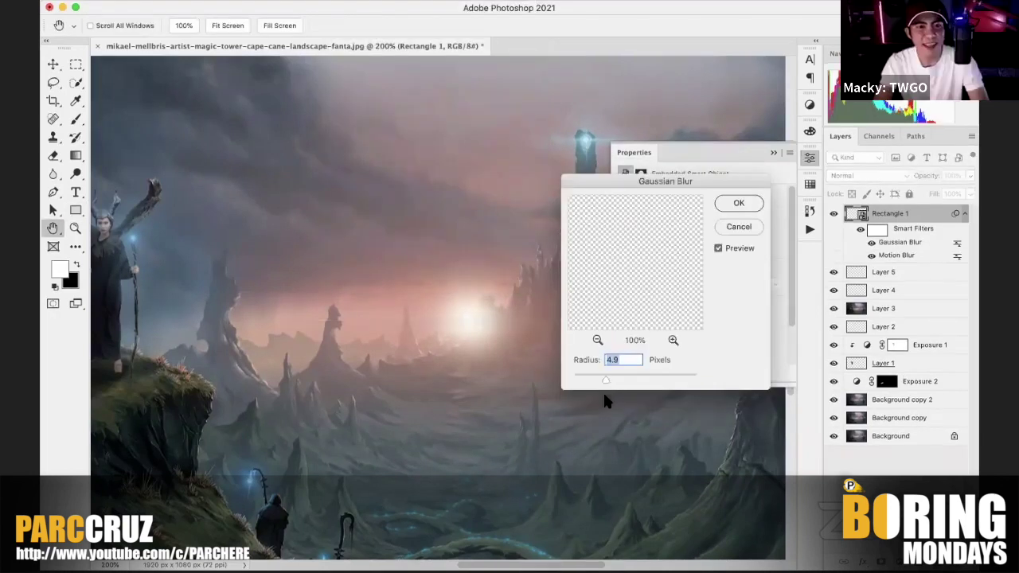
pyautogui.moveTo(603, 380); pyautogui.dragTo(590, 382)
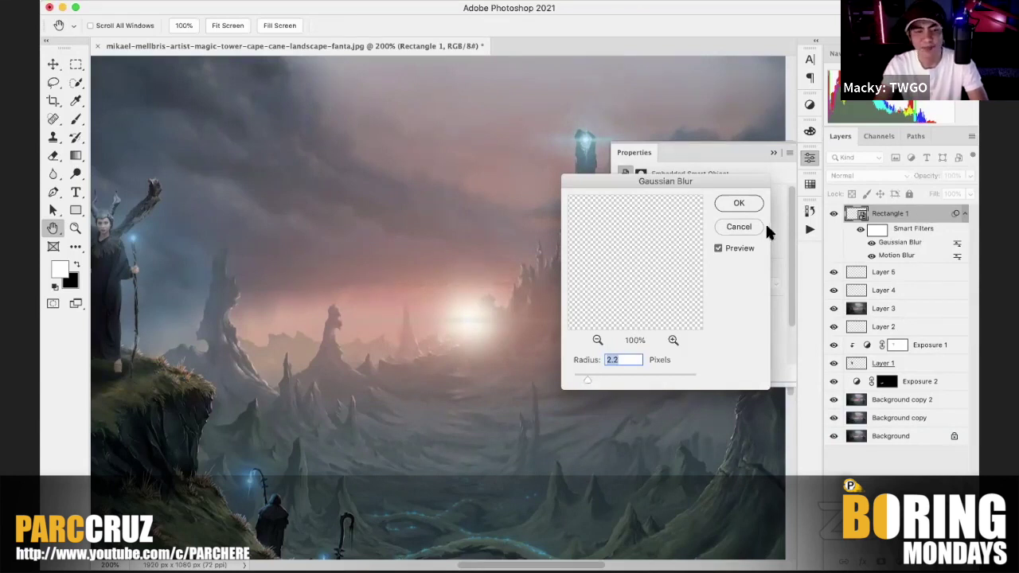
pyautogui.click(737, 206)
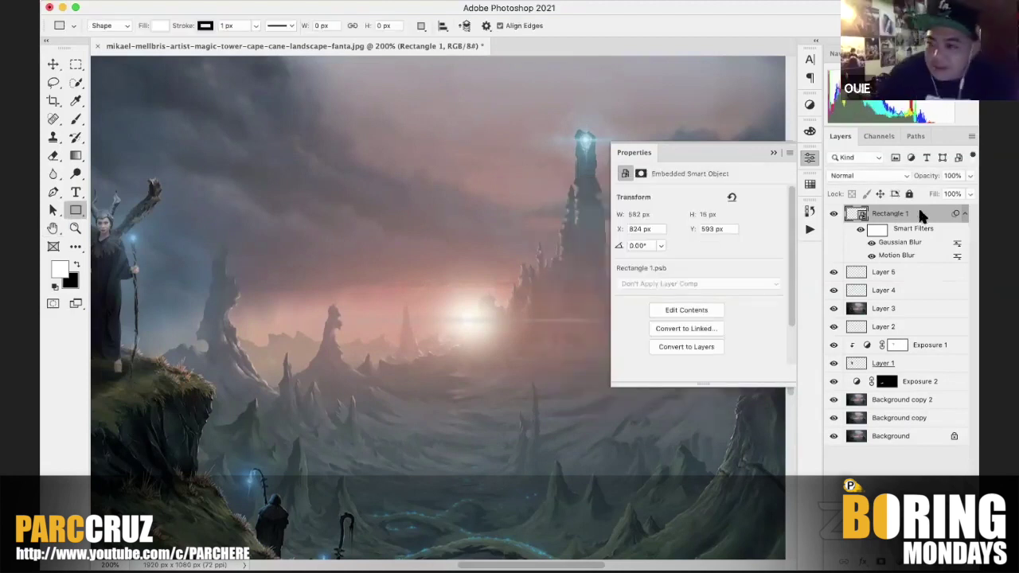
# Step: Give the light streak layer a white (ffffff) Color Overlay with Normal blending at 100% opacity
pyautogui.doubleClick(895, 222)
pyautogui.moveTo(543, 124); pyautogui.dragTo(795, 75)
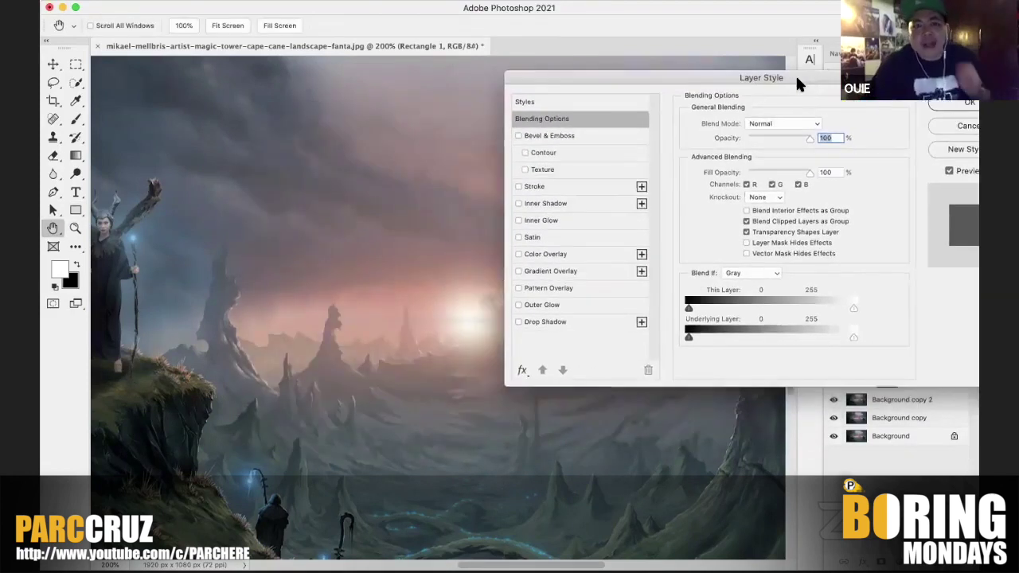
pyautogui.click(546, 272)
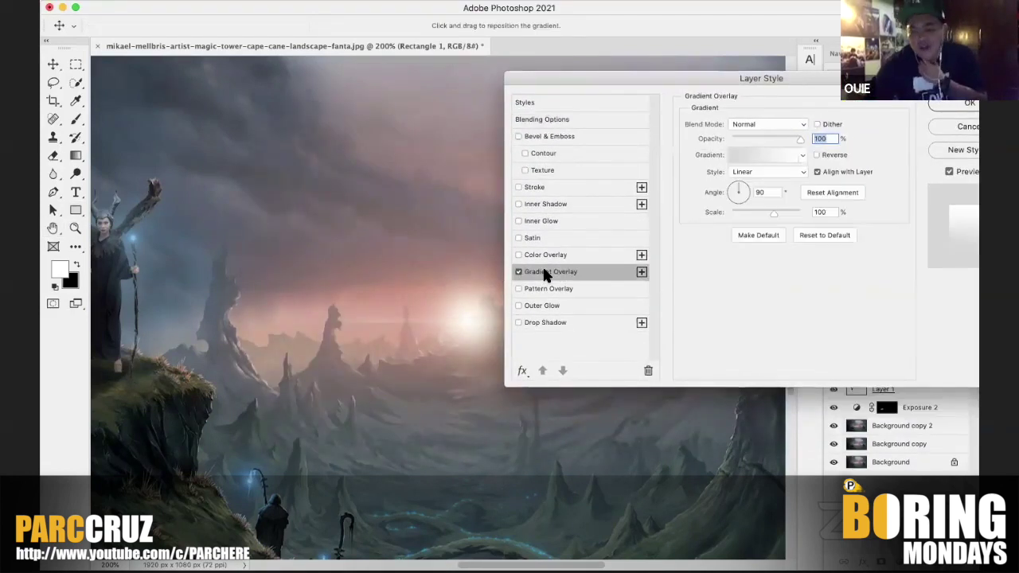
pyautogui.click(518, 271)
pyautogui.click(548, 255)
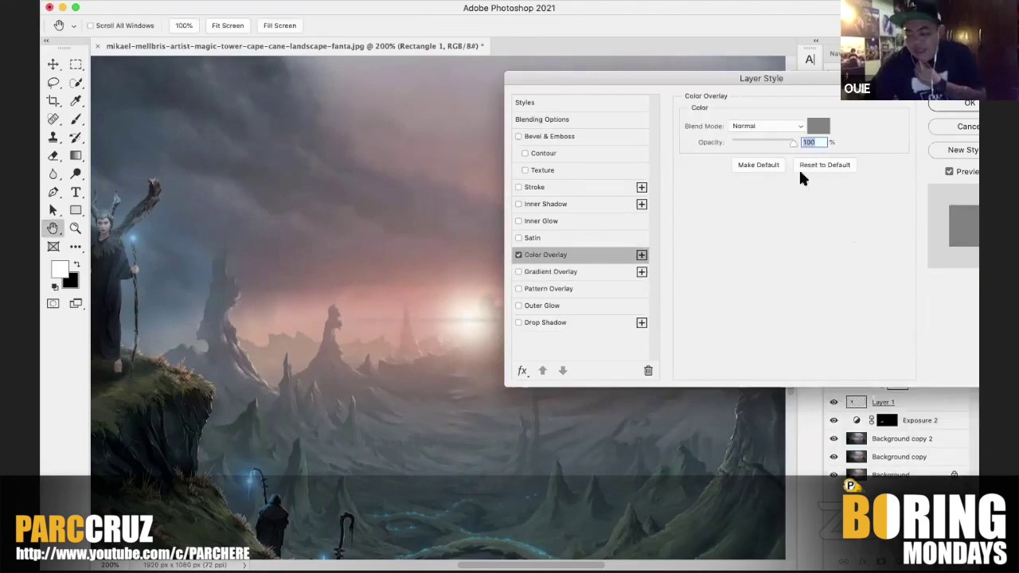
pyautogui.click(814, 127)
pyautogui.moveTo(604, 273); pyautogui.dragTo(473, 120)
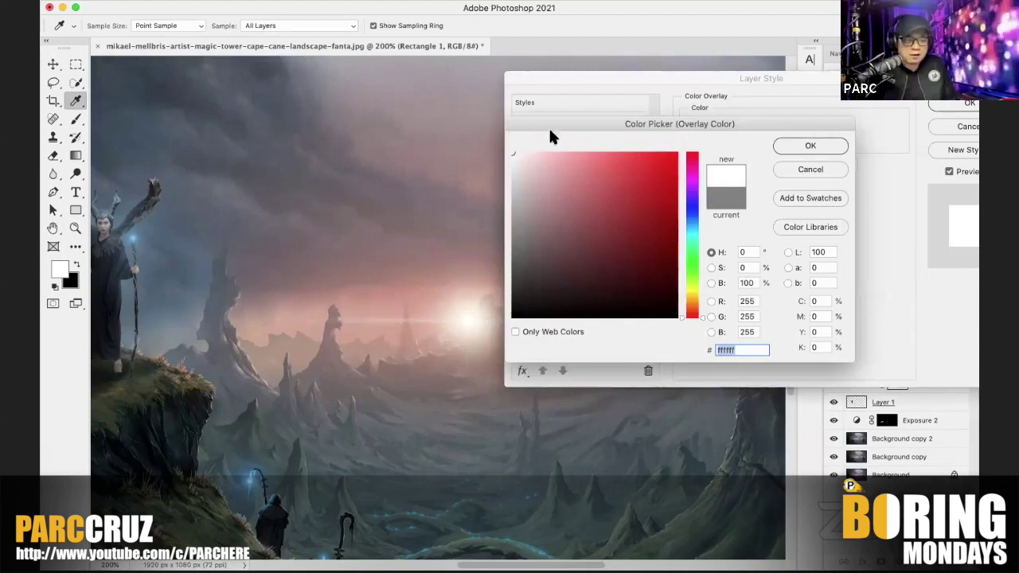
pyautogui.click(810, 145)
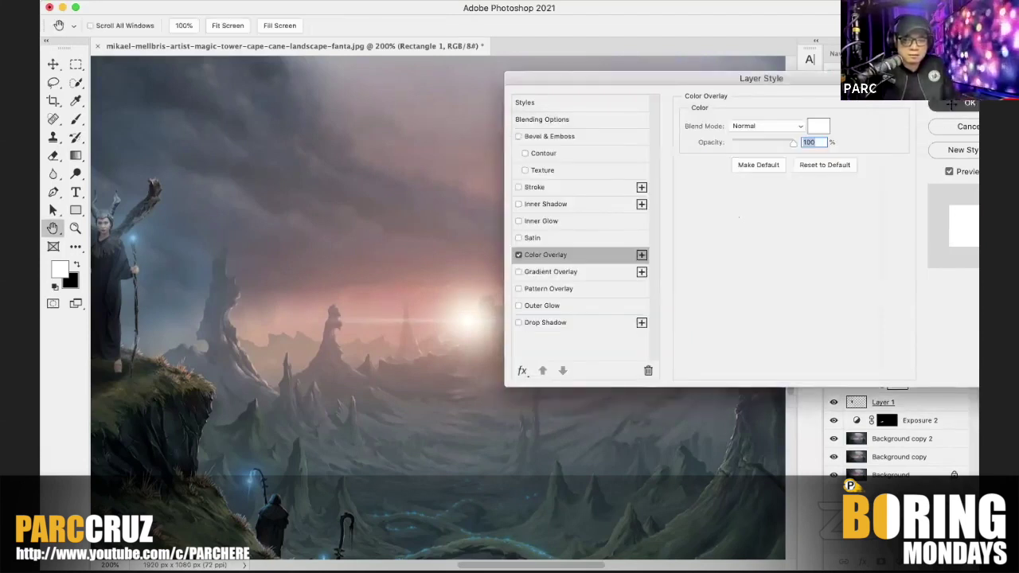
pyautogui.click(959, 104)
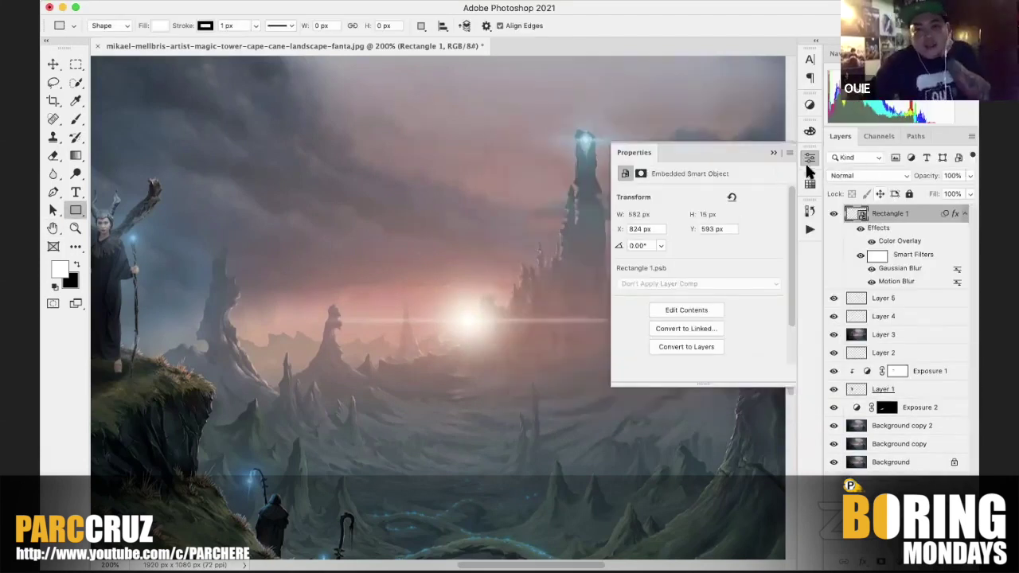
pyautogui.click(771, 150)
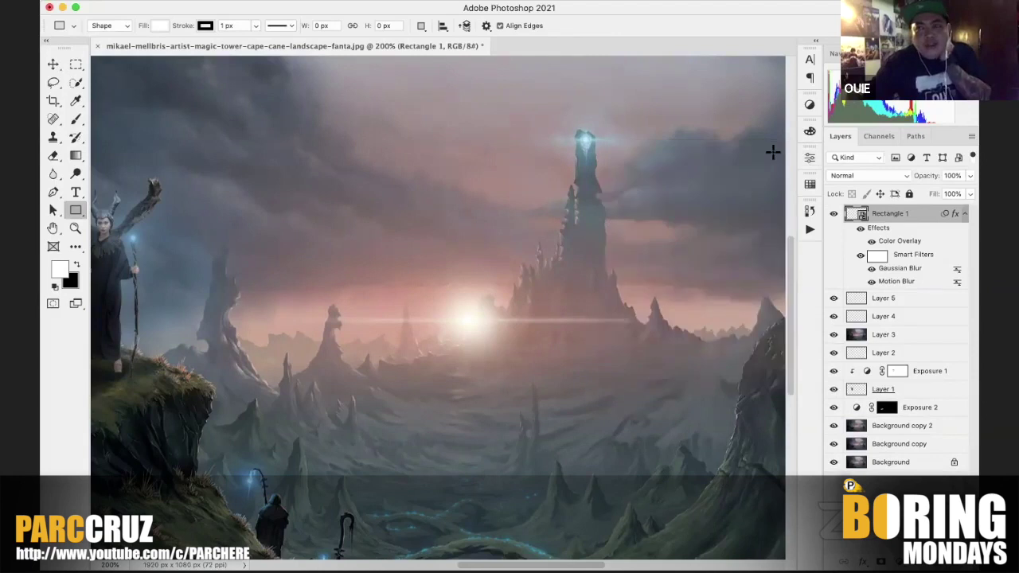
pyautogui.press('super+t')
pyautogui.click(608, 217)
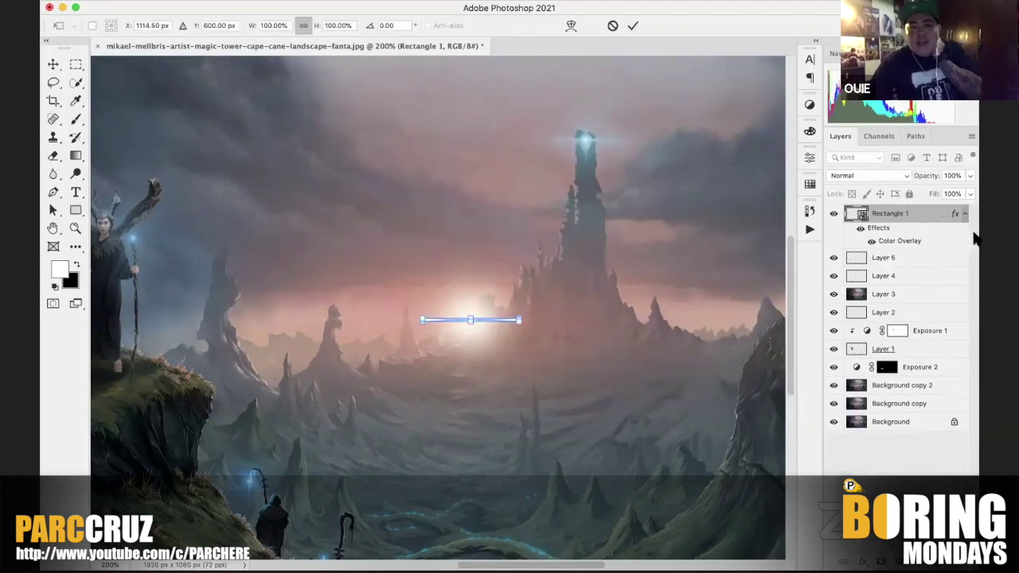
pyautogui.press('Return')
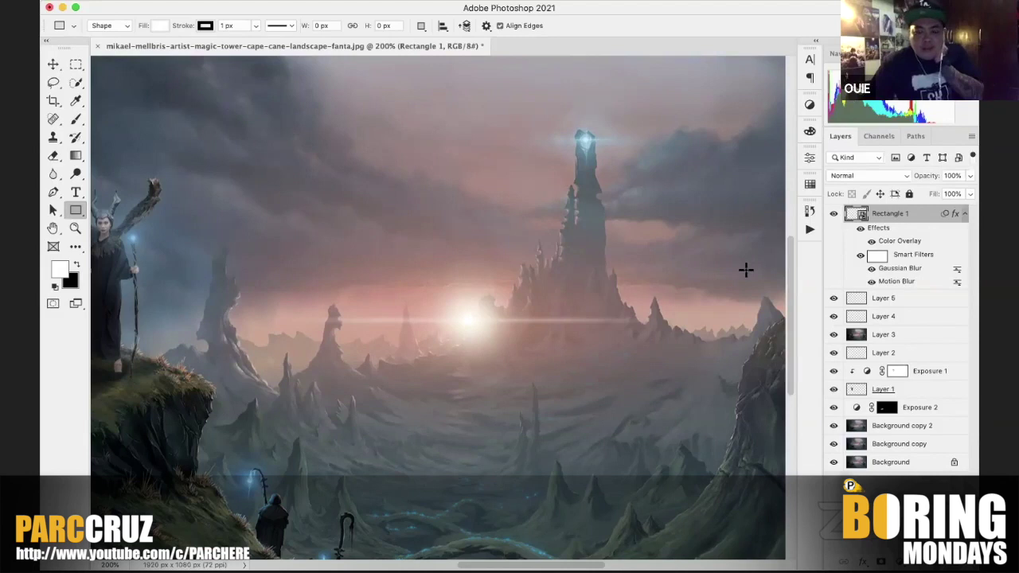
# Step: Stamp all visible layers into a new top layer and apply a Gaussian Blur with a radius of 1.3 pixels
pyautogui.press('super+minus')
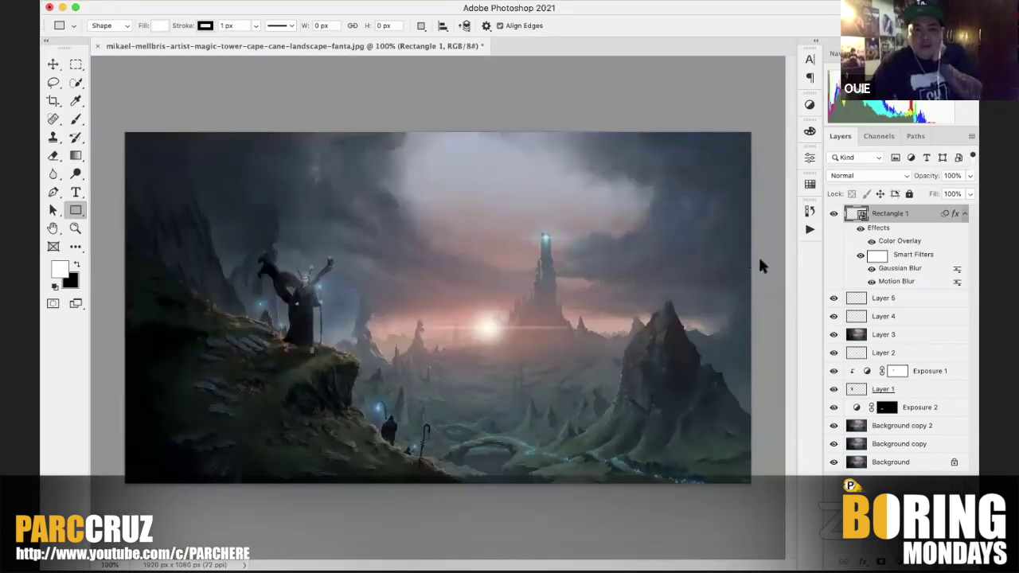
pyautogui.press('super+0')
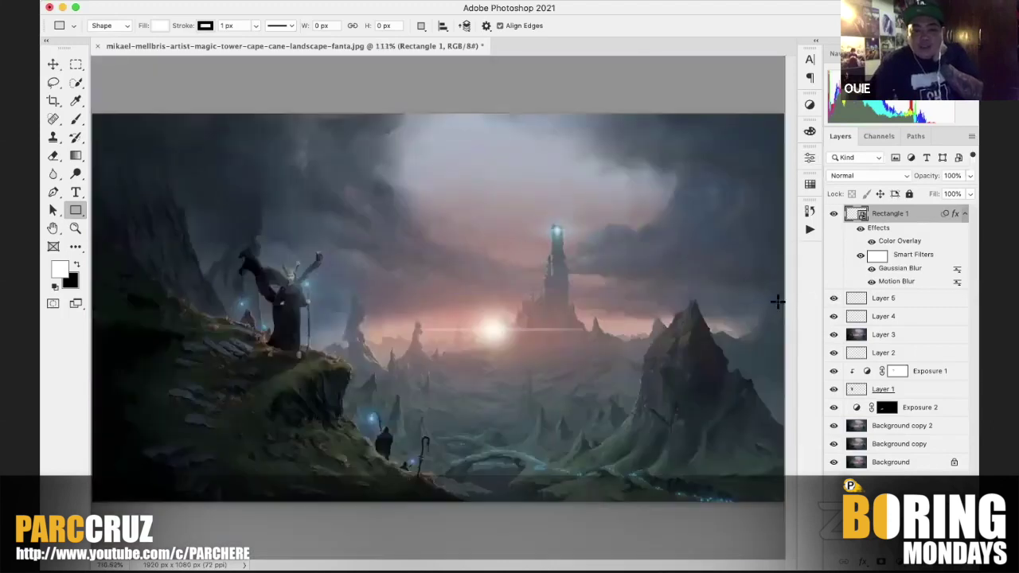
pyautogui.press('super+alt+shift+e')
pyautogui.click(371, 3)
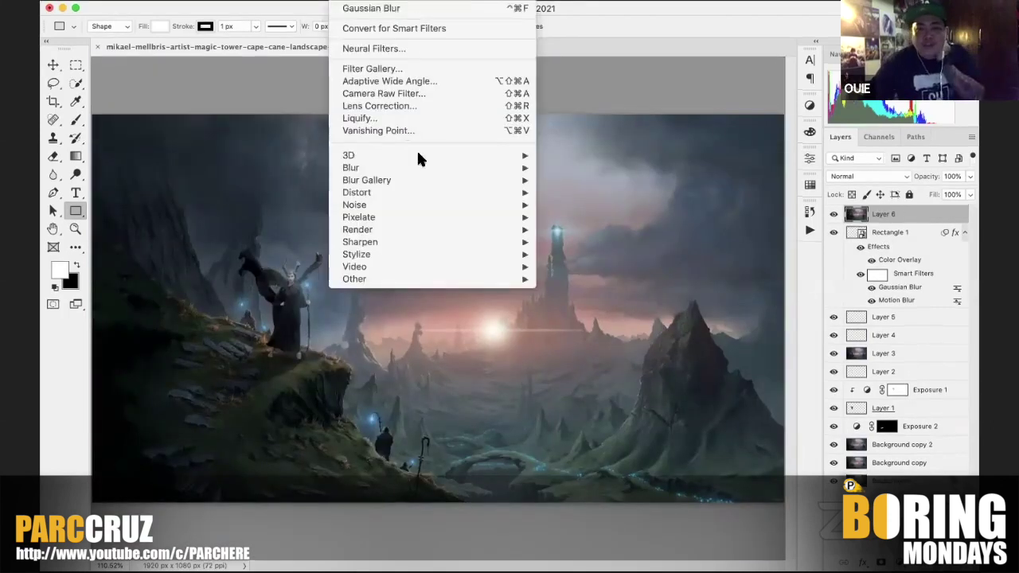
pyautogui.moveTo(422, 168)
pyautogui.click(617, 218)
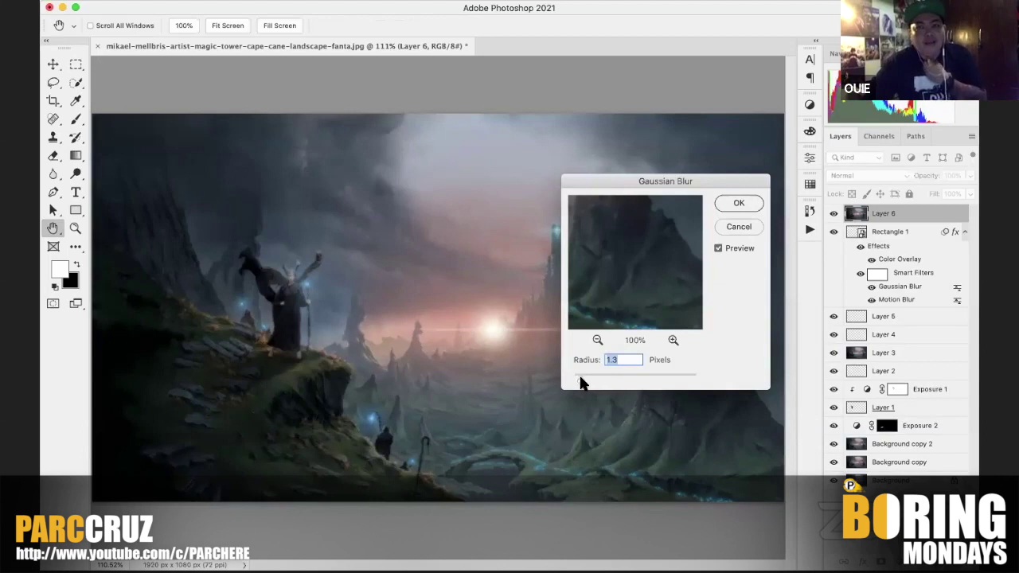
pyautogui.click(736, 205)
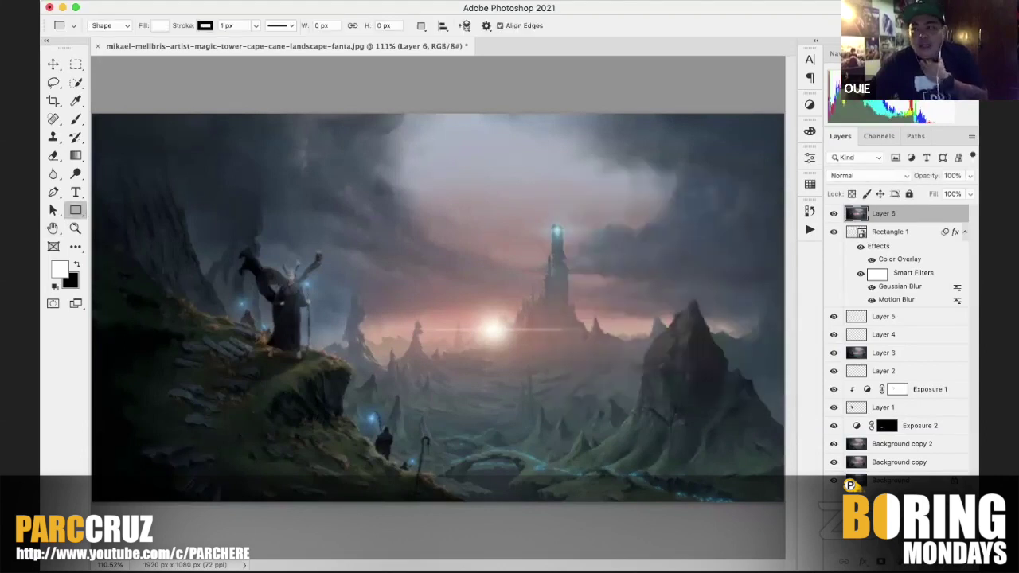
# Step: Add a mask to the blurred layer and paint black over the woman on the cliff with a 100 px brush to reveal her sharp
pyautogui.click(881, 561)
pyautogui.click(77, 120)
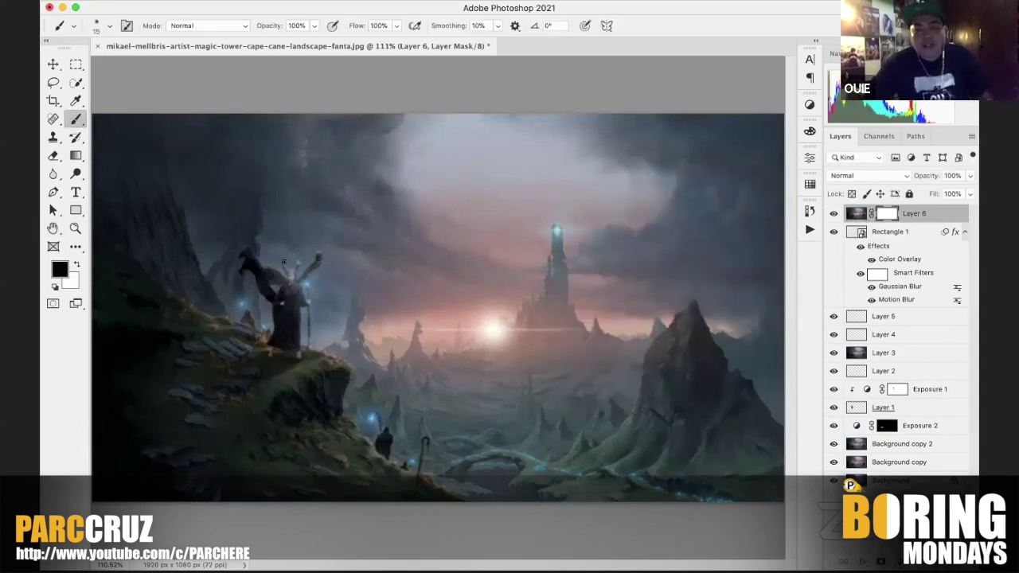
pyautogui.scroll(-5, 284, 259)
pyautogui.press(']')
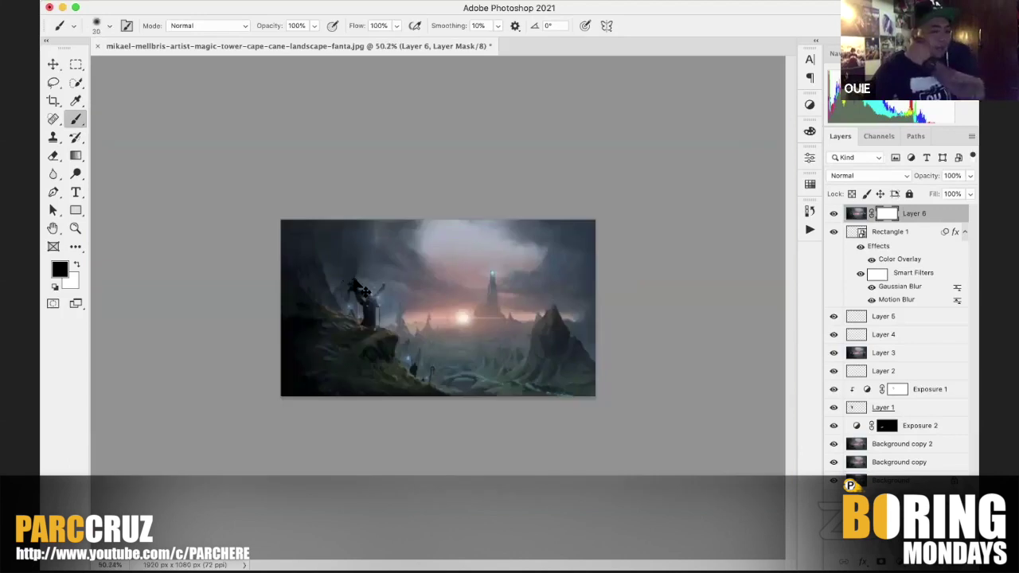
pyautogui.scroll(5, 355, 281)
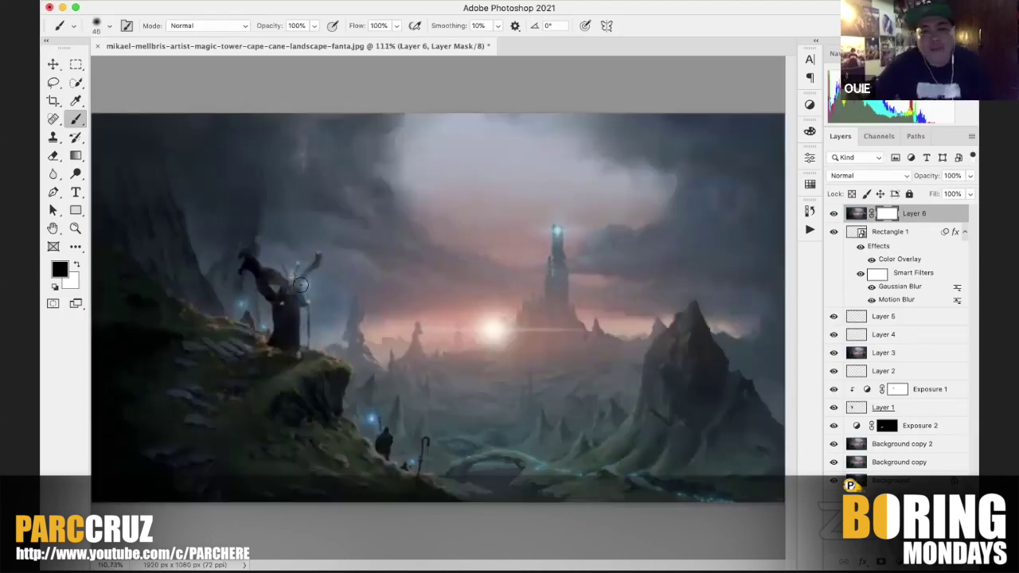
pyautogui.press(']')
pyautogui.press(']')
pyautogui.press(']')
pyautogui.press(']')
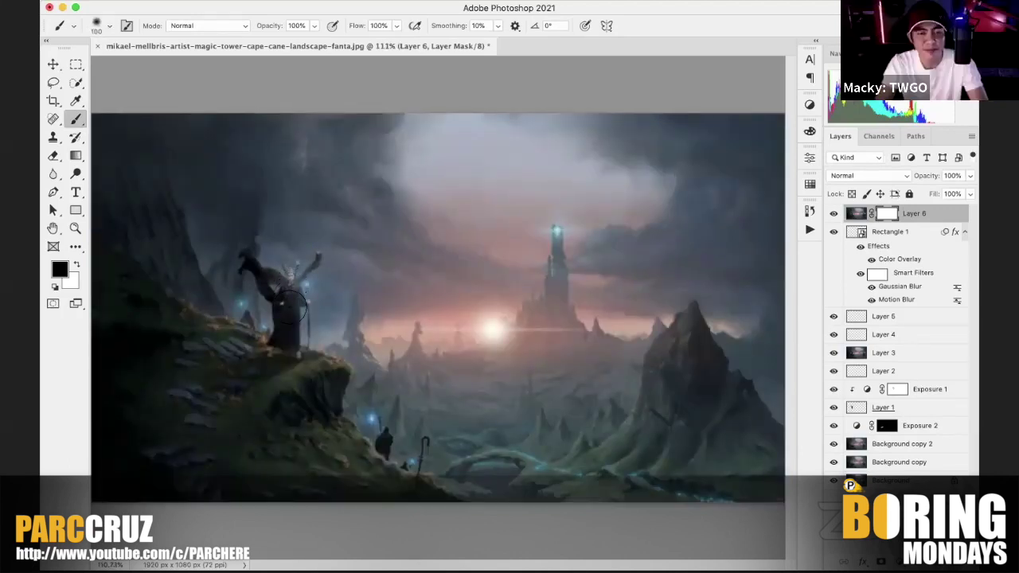
pyautogui.moveTo(302, 334)
pyautogui.mouseDown()
pyautogui.moveTo(295, 302)
pyautogui.moveTo(313, 360)
pyautogui.mouseUp()
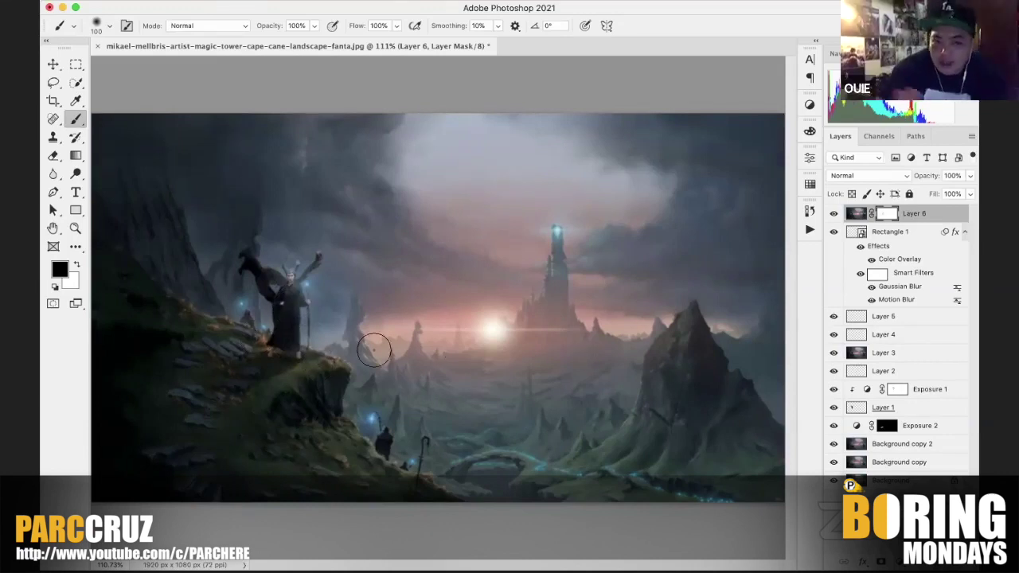
# Step: Paint black on the blurred layer's mask over the horizon streak, tower and surrounding rocks to bring back their sharp detail
pyautogui.click(921, 221)
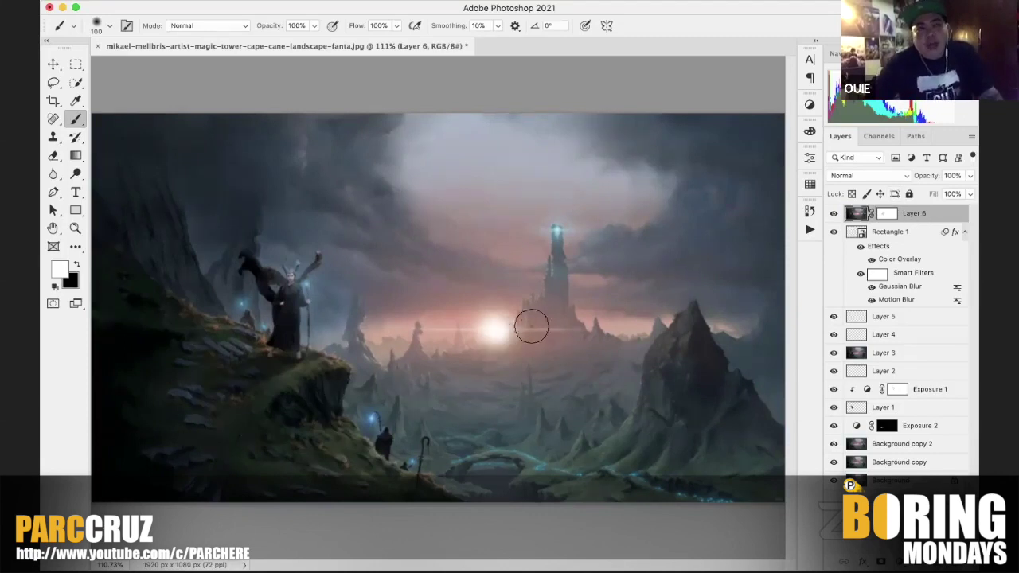
pyautogui.click(886, 214)
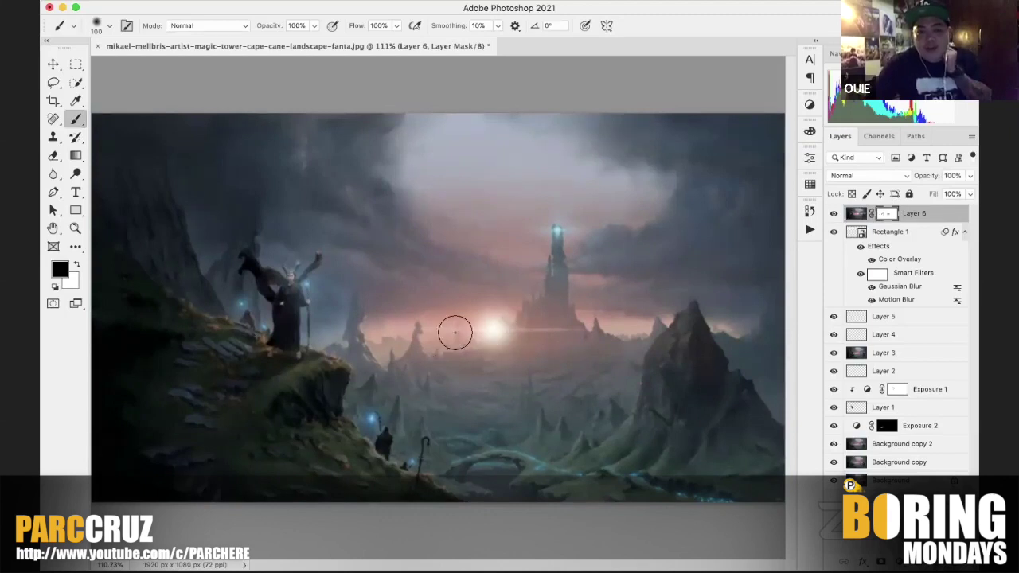
pyautogui.moveTo(539, 317); pyautogui.dragTo(641, 344)
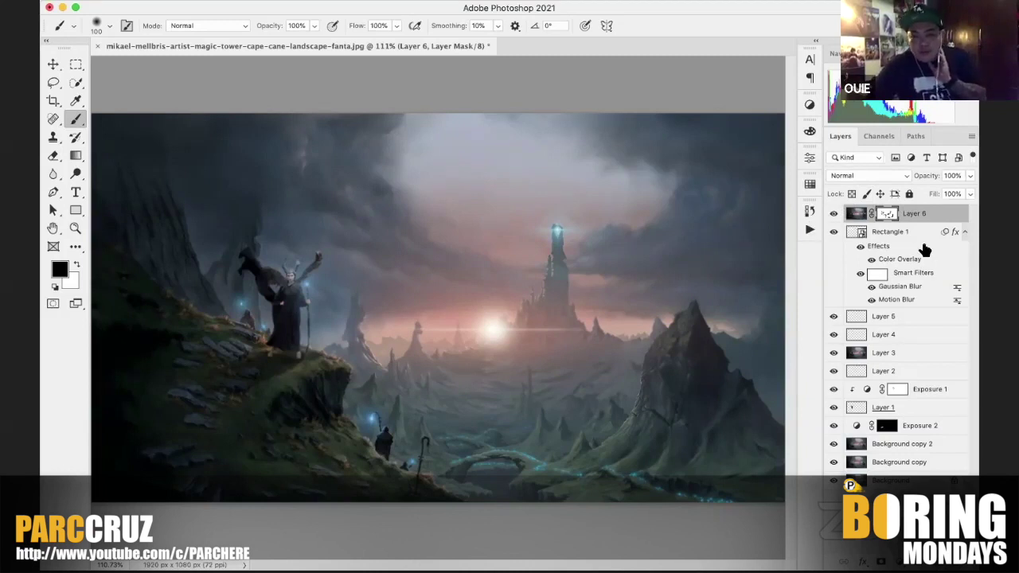
# Step: Stamp the visible layers into another new layer and dodge the cliff's grass and stones with a 100 px brush, Midtones at 50% exposure
pyautogui.press('super+alt+shift+e')
pyautogui.press('x')
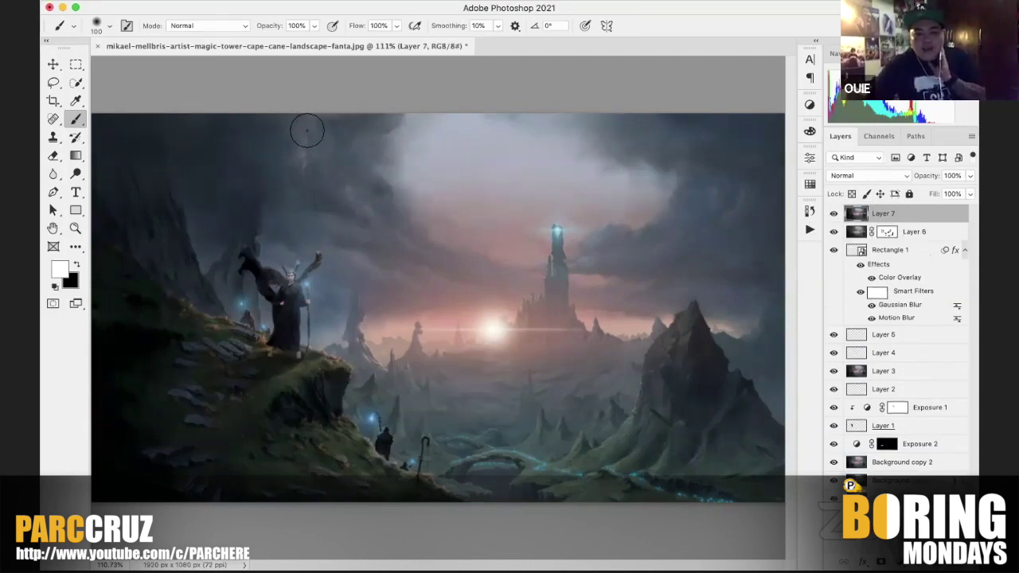
pyautogui.press('o')
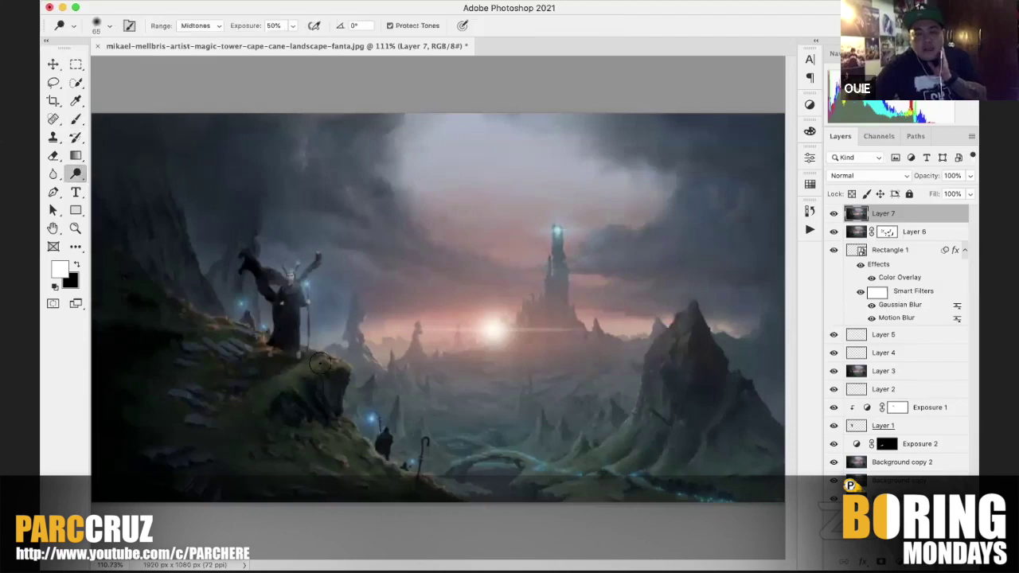
pyautogui.press(']')
pyautogui.press(']')
pyautogui.press(']')
pyautogui.press(']')
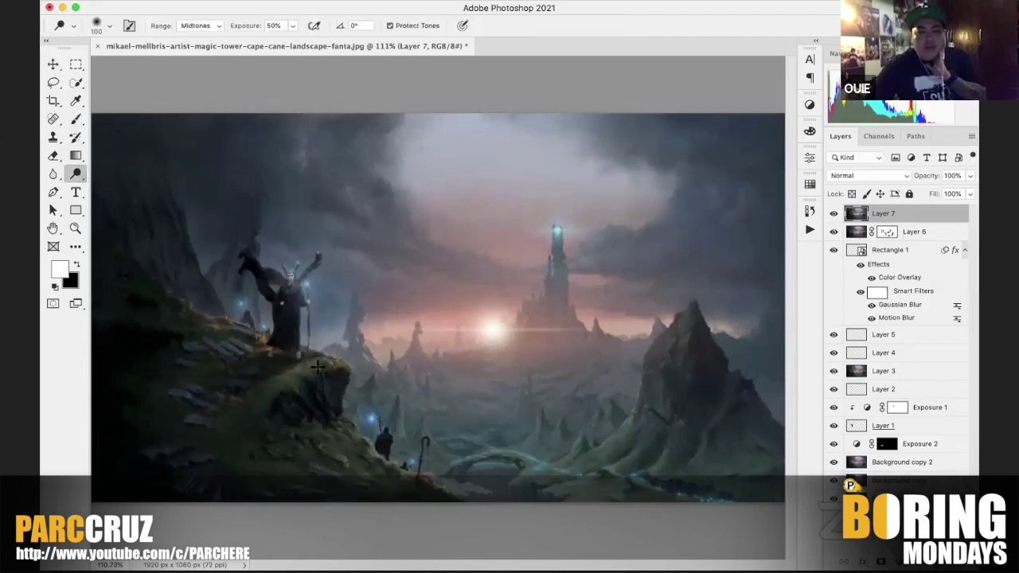
pyautogui.moveTo(309, 367)
pyautogui.mouseDown()
pyautogui.moveTo(270, 395)
pyautogui.moveTo(324, 365)
pyautogui.moveTo(261, 385)
pyautogui.moveTo(226, 333)
pyautogui.moveTo(216, 352)
pyautogui.moveTo(255, 345)
pyautogui.moveTo(192, 345)
pyautogui.moveTo(309, 374)
pyautogui.mouseUp()
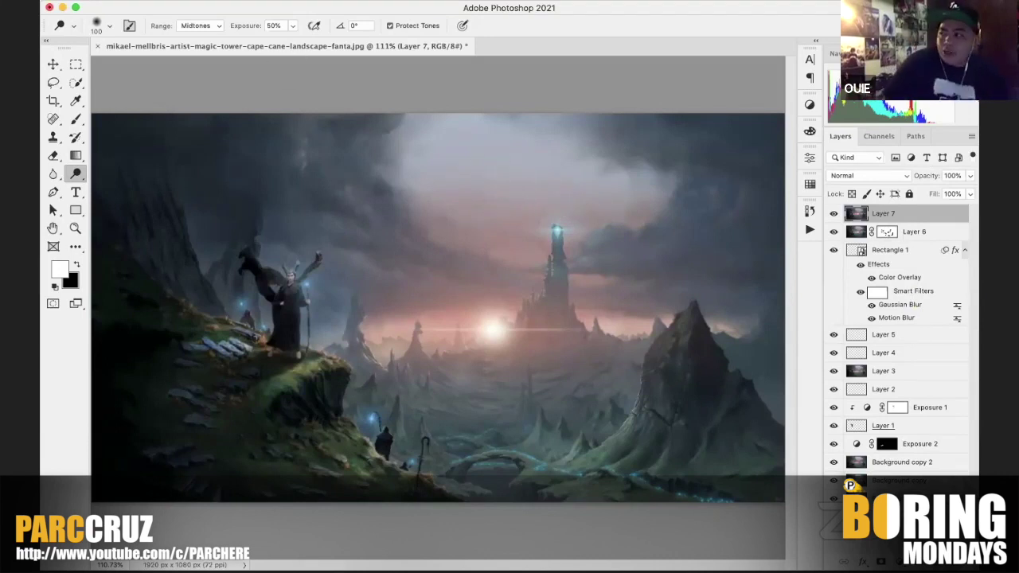
# Step: Try the automatic sky selection on the merged layer and drop the selection
pyautogui.click(549, 0)
pyautogui.moveTo(310, 0)
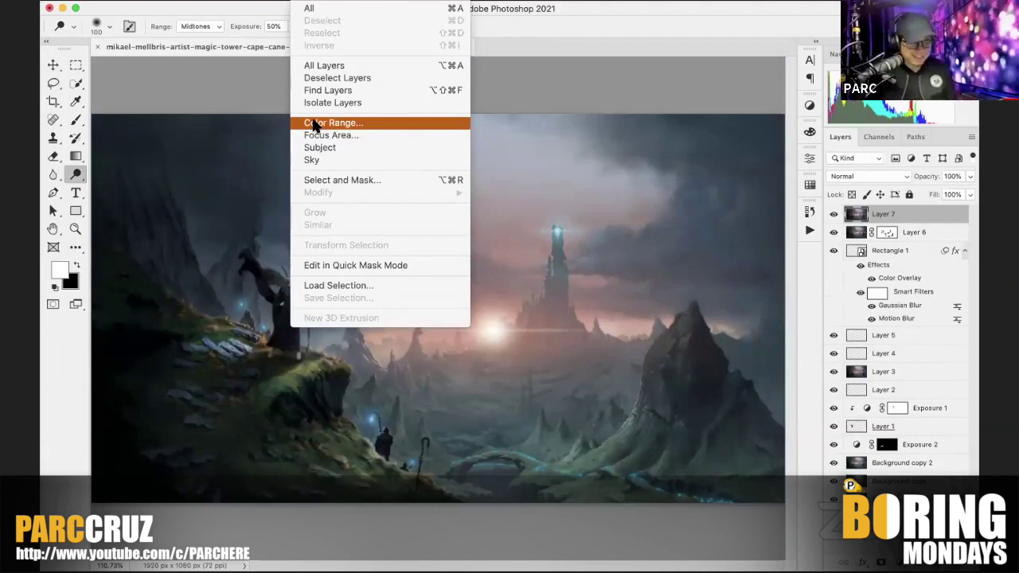
pyautogui.click(315, 160)
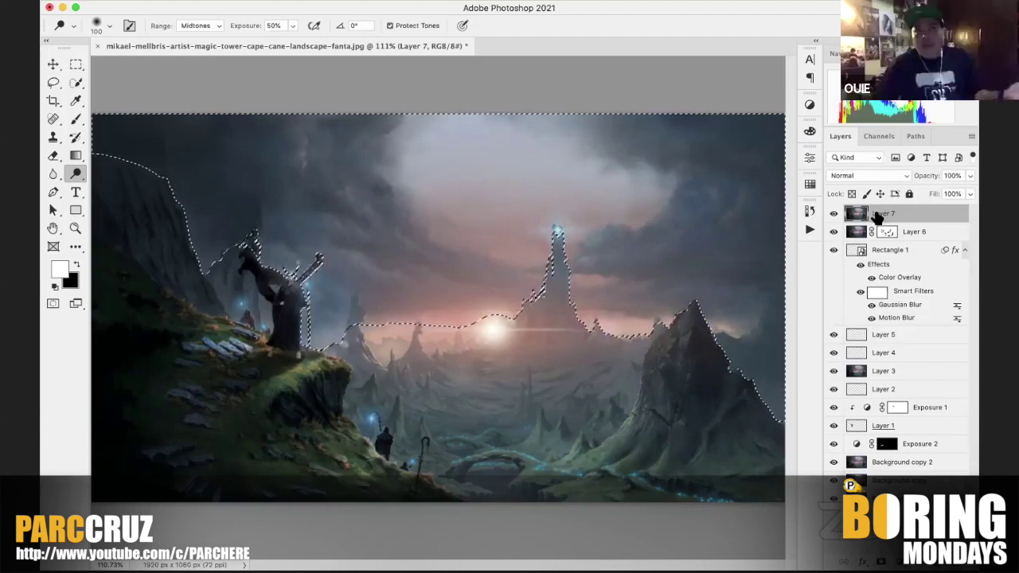
pyautogui.press('super+d')
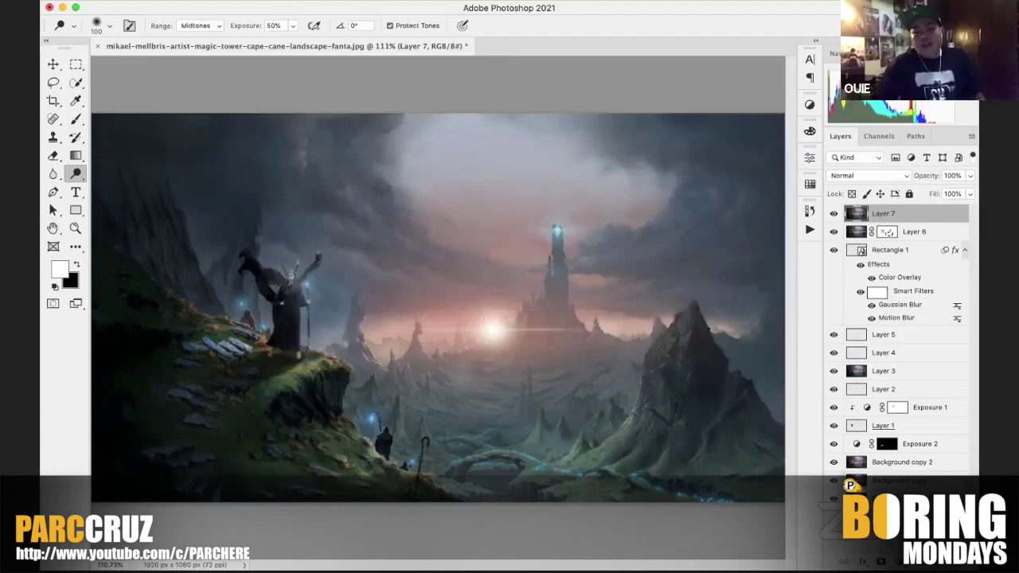
# Step: Try Sky Replacement on the merged layer with the fiery red sunset sky and browse the Sunsets presets
pyautogui.click(171, 0)
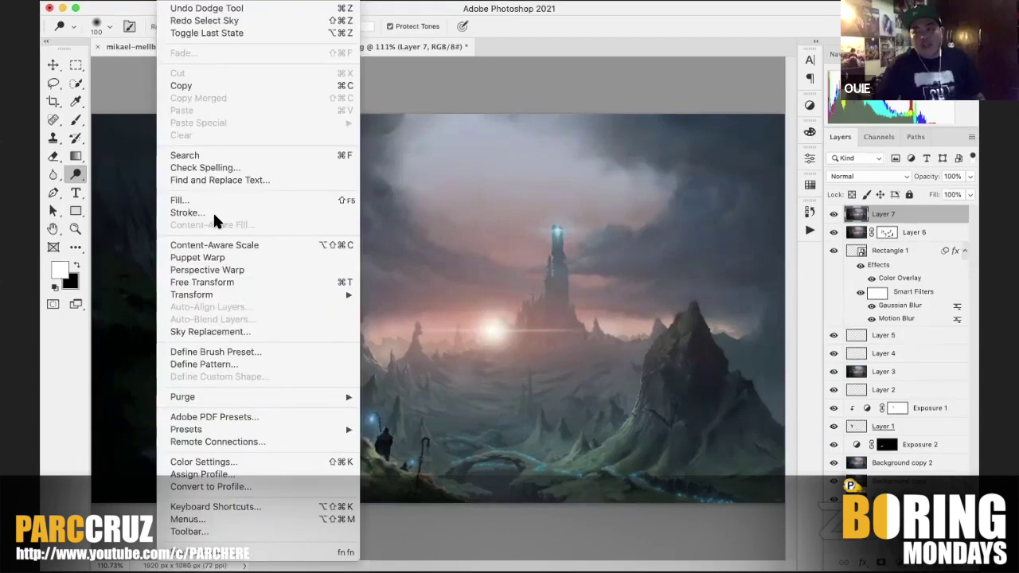
pyautogui.click(251, 337)
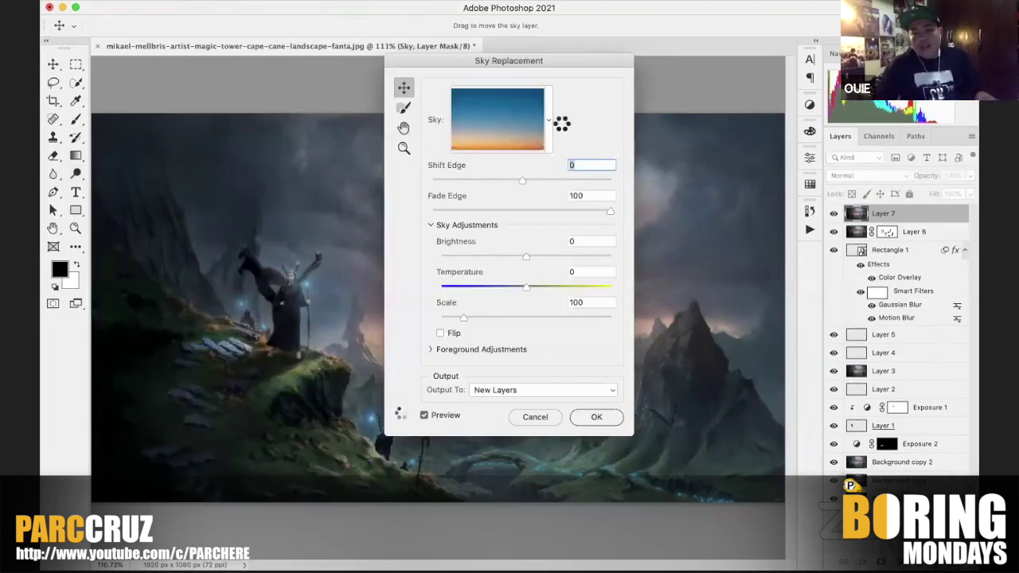
pyautogui.moveTo(562, 64); pyautogui.dragTo(832, 62)
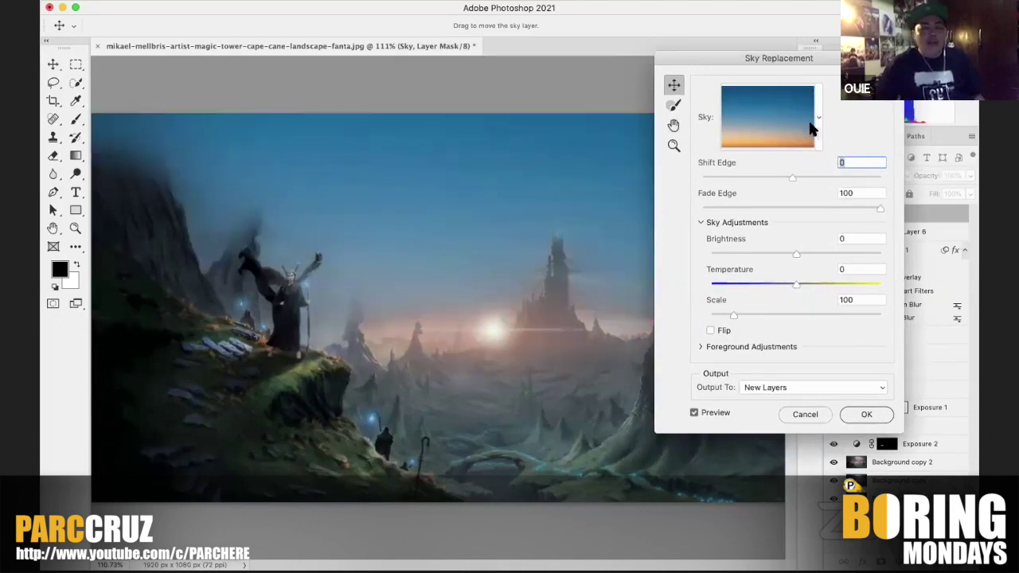
pyautogui.click(817, 117)
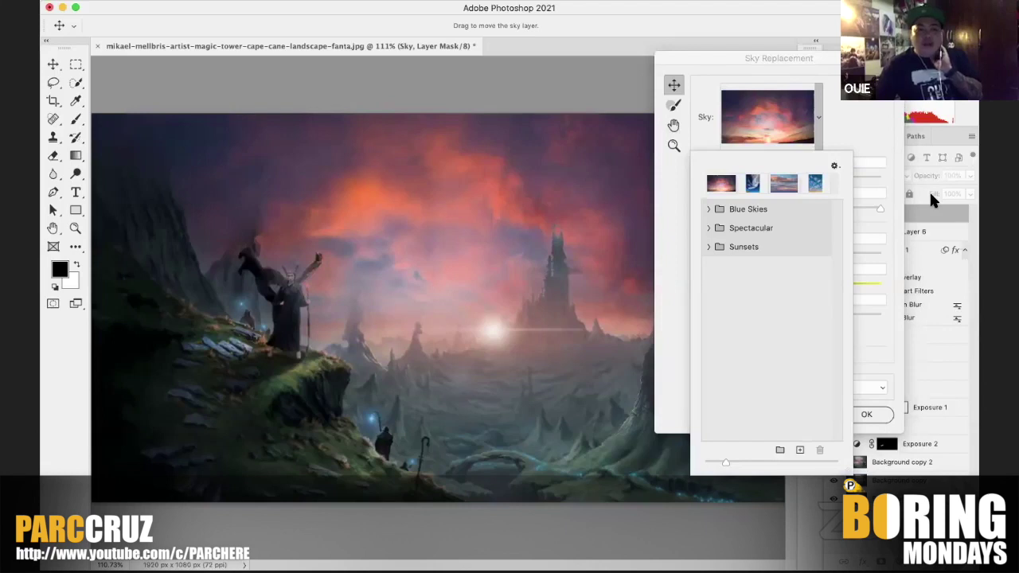
pyautogui.click(708, 247)
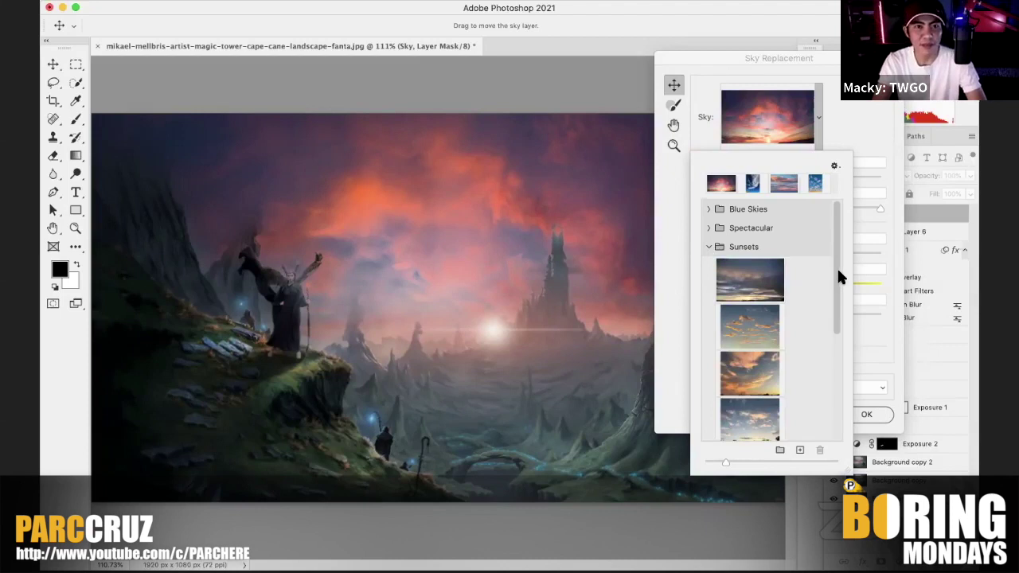
pyautogui.moveTo(837, 291); pyautogui.dragTo(845, 401)
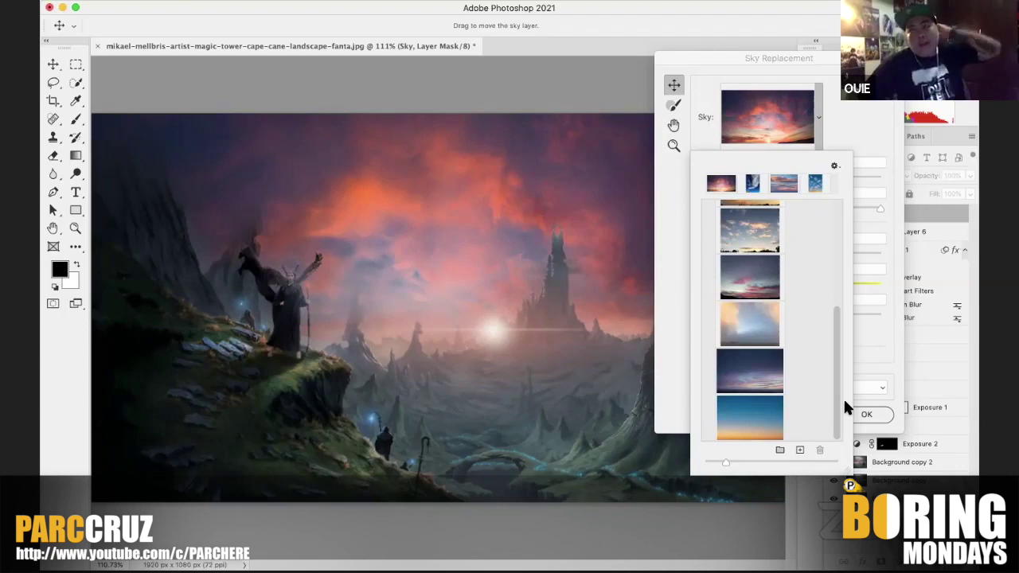
pyautogui.moveTo(833, 319); pyautogui.dragTo(834, 294)
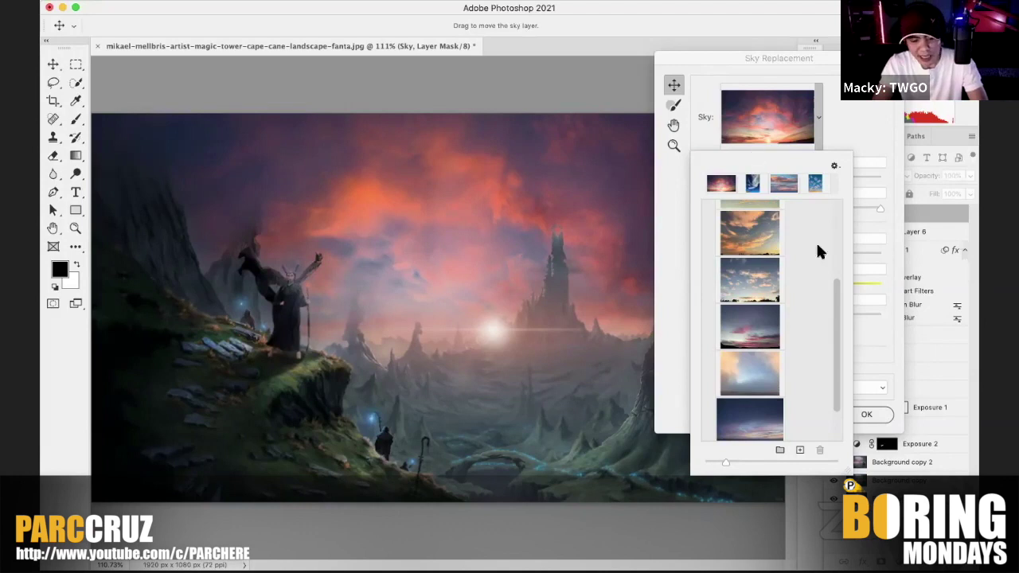
pyautogui.moveTo(833, 293); pyautogui.dragTo(835, 188)
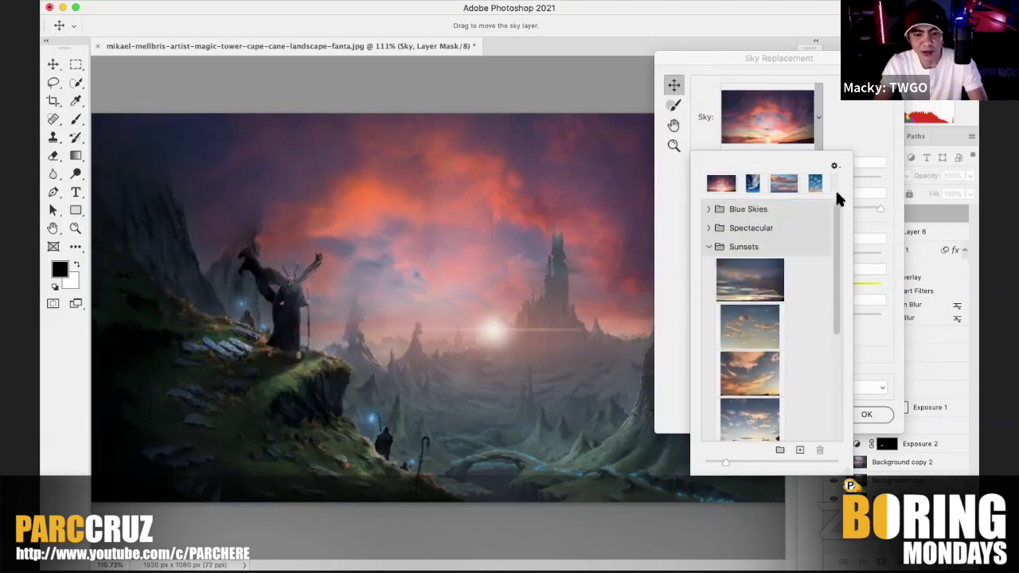
pyautogui.click(708, 246)
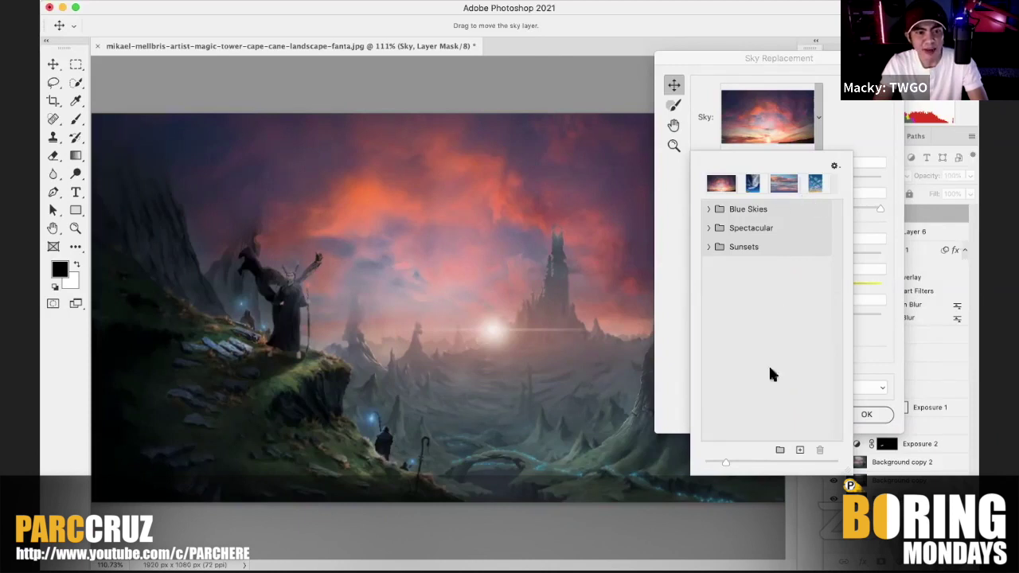
pyautogui.click(794, 131)
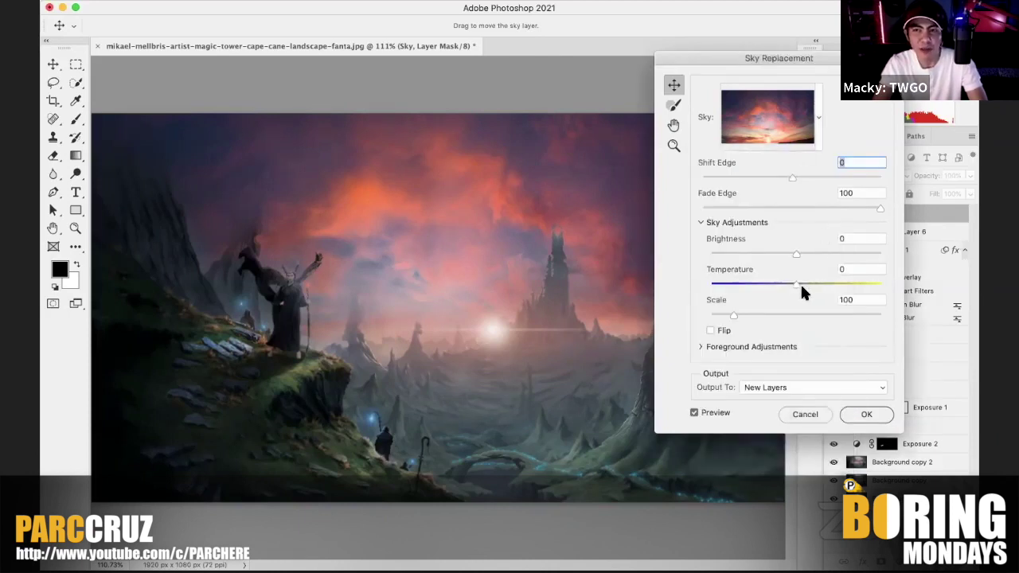
# Step: Try the red sky at Temperature -84, Scale 164, Shift Edge -46 and Fade Edge 57, and cancel the replacement
pyautogui.moveTo(784, 283); pyautogui.dragTo(765, 310)
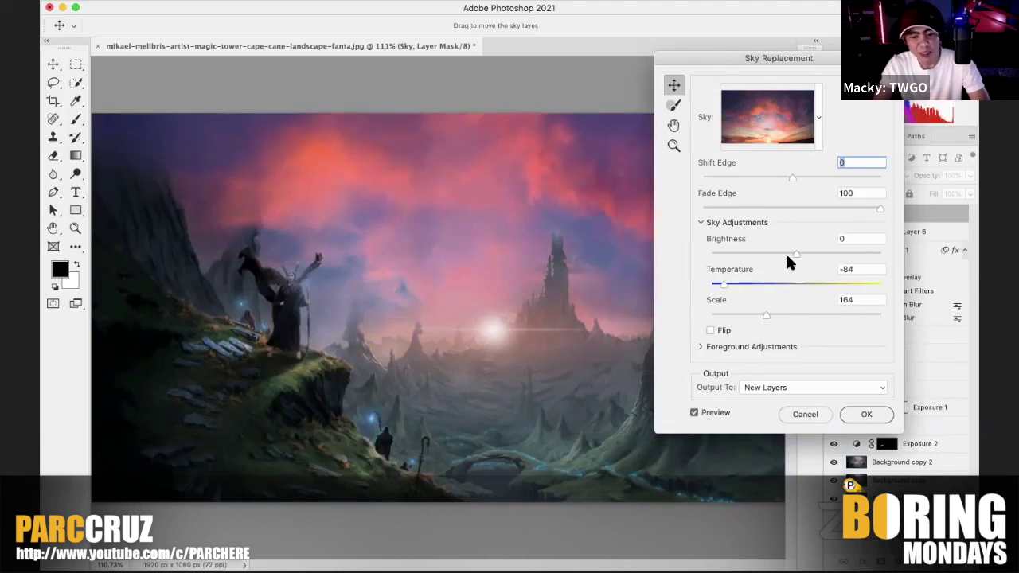
pyautogui.moveTo(791, 178); pyautogui.dragTo(752, 177)
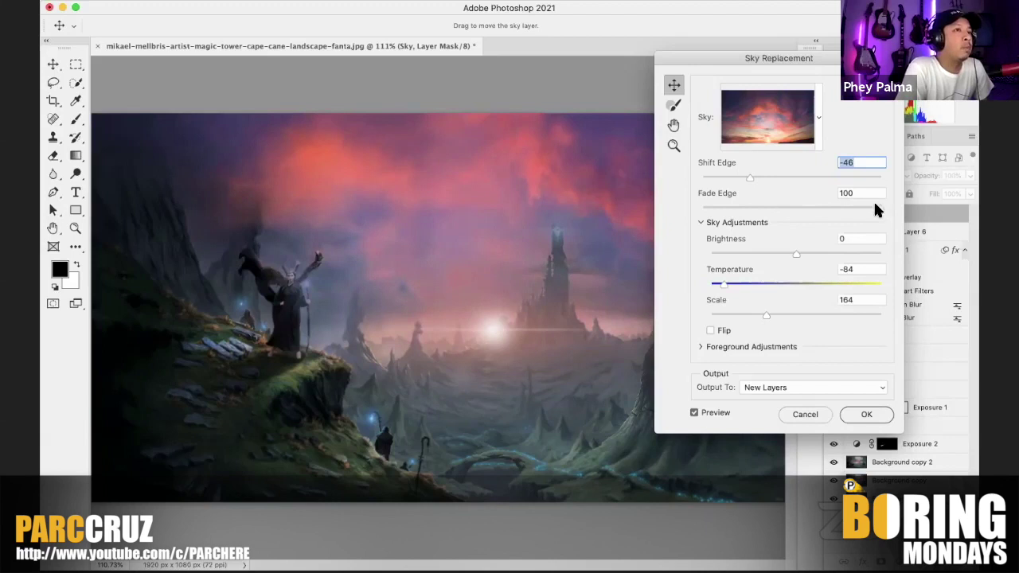
pyautogui.moveTo(851, 205); pyautogui.dragTo(842, 204)
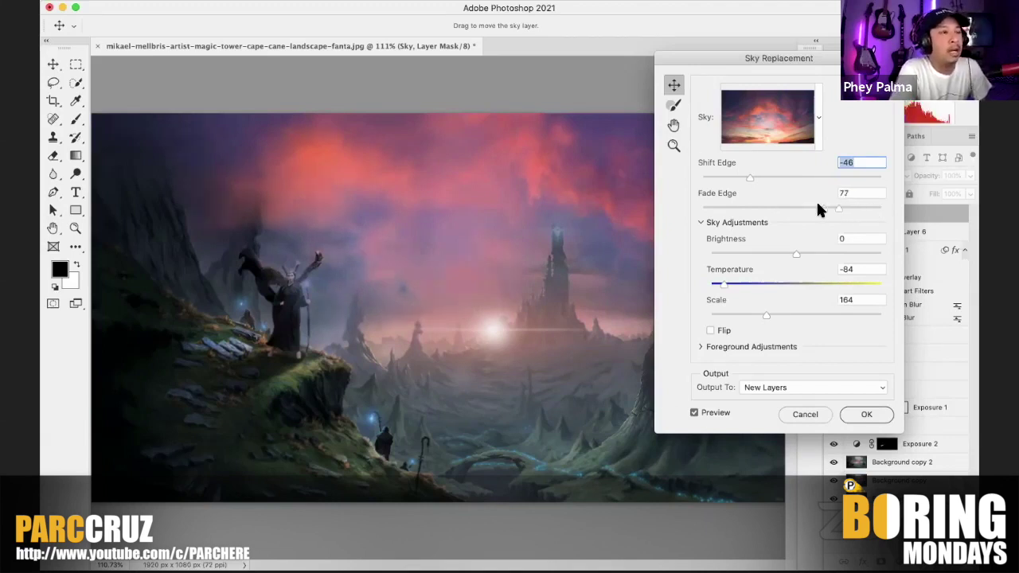
pyautogui.moveTo(805, 204); pyautogui.dragTo(804, 206)
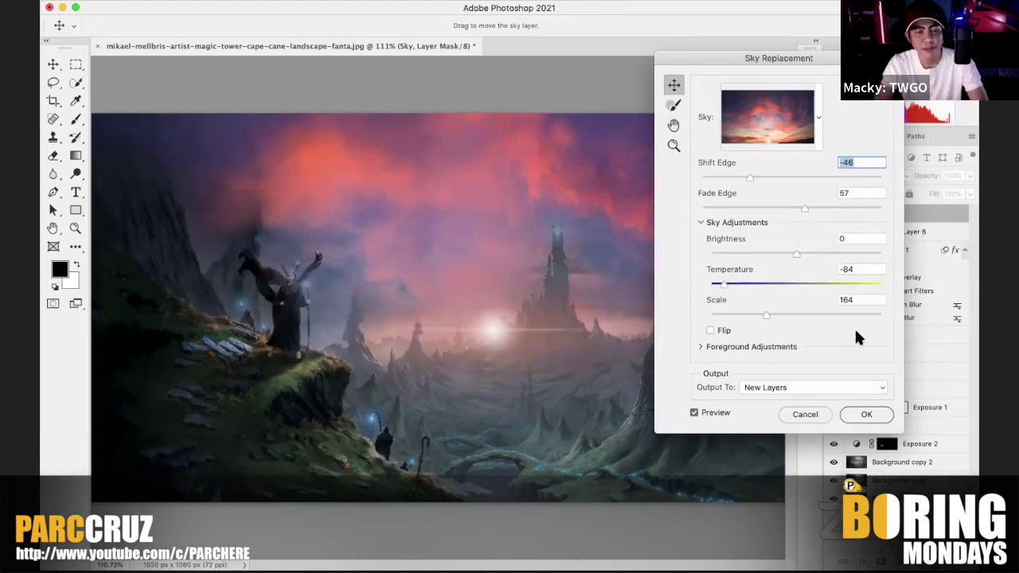
pyautogui.click(809, 412)
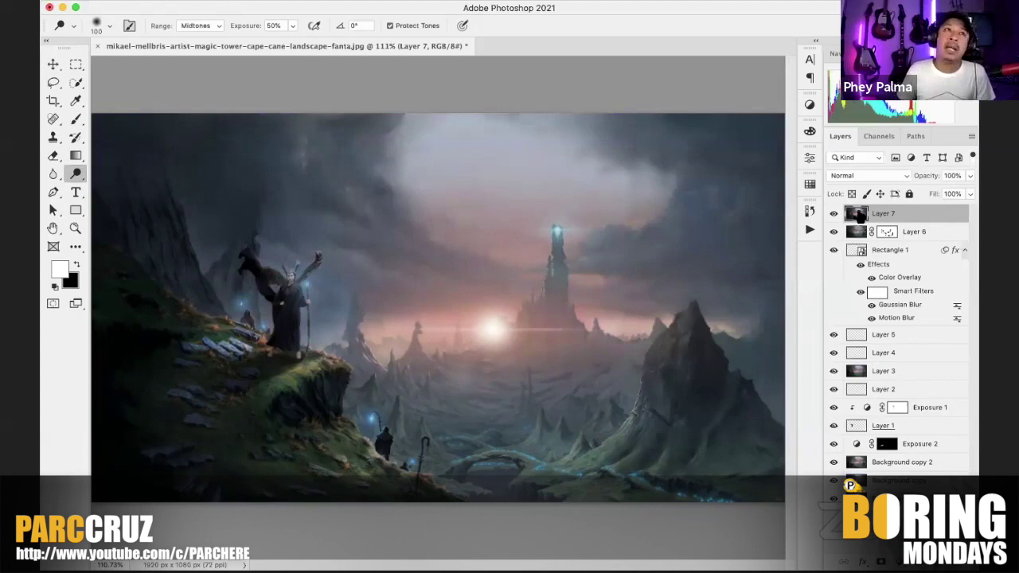
# Step: Compare the picture with and without the dodged merged layer, and duplicate that layer
pyautogui.click(833, 213)
pyautogui.click(833, 213)
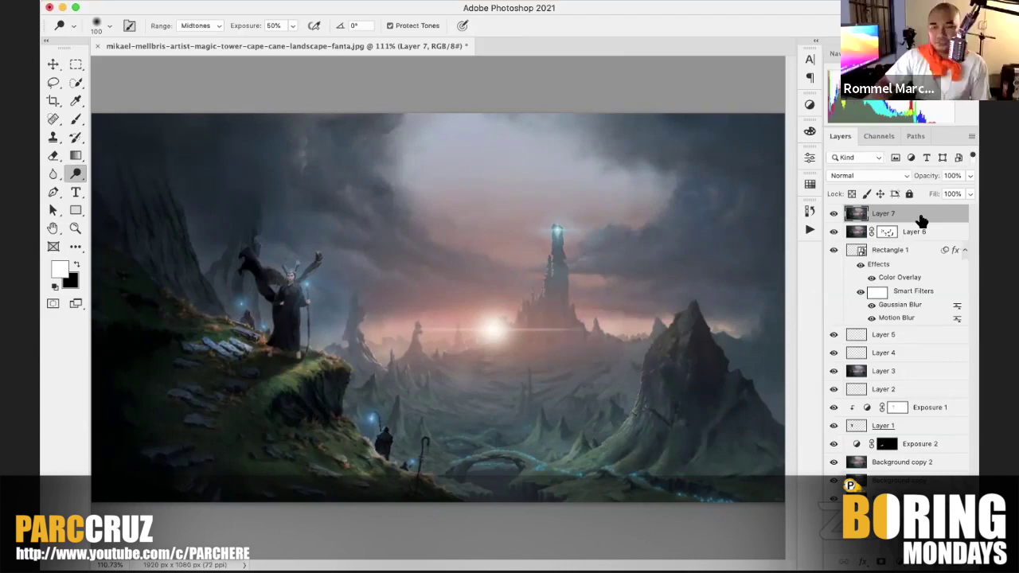
pyautogui.press('super+j')
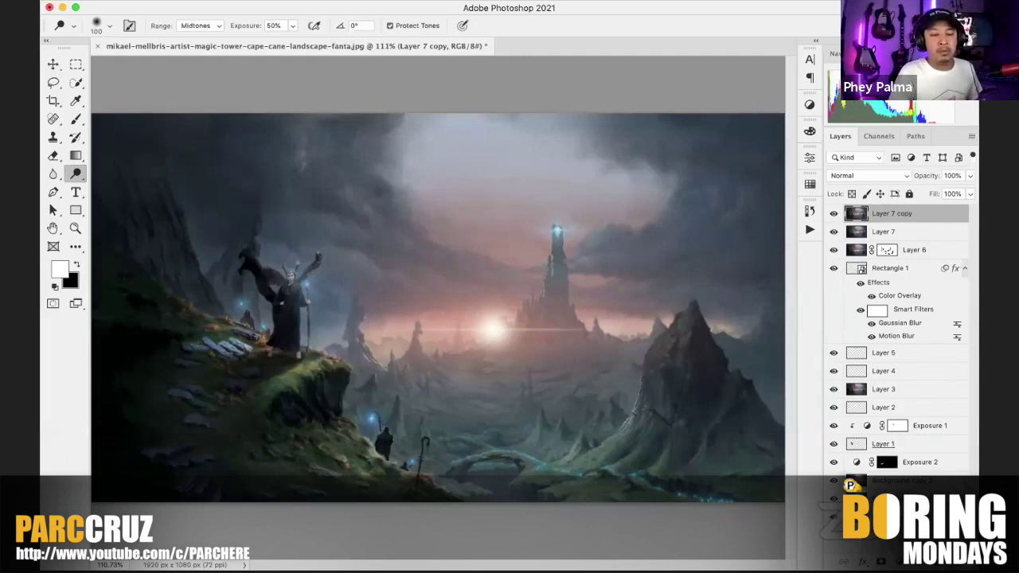
# Step: Open the smoke picture Untitled-2.jpg and bring it into the cliff composite as a new top layer
pyautogui.click(195, 0)
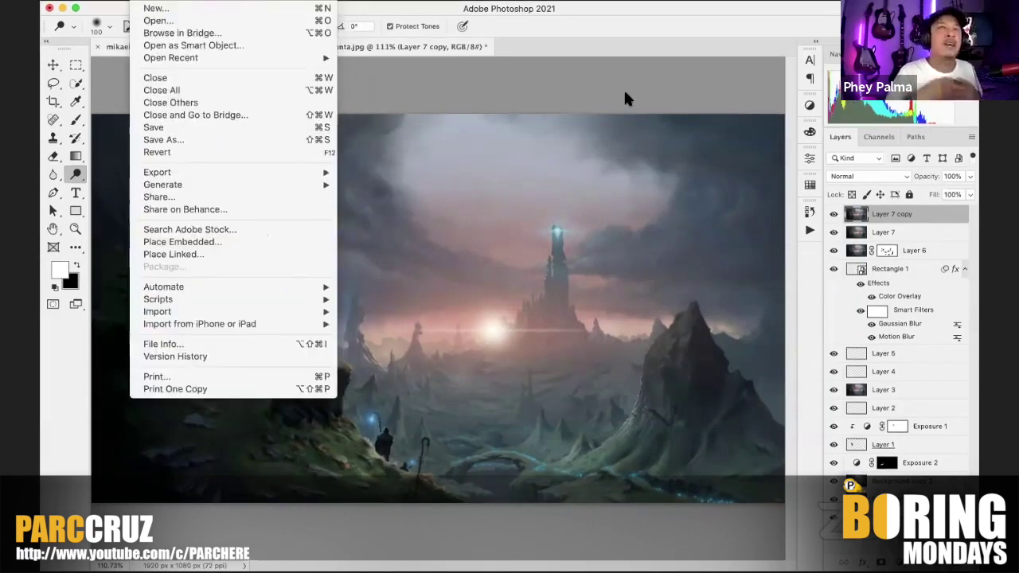
pyautogui.click(626, 92)
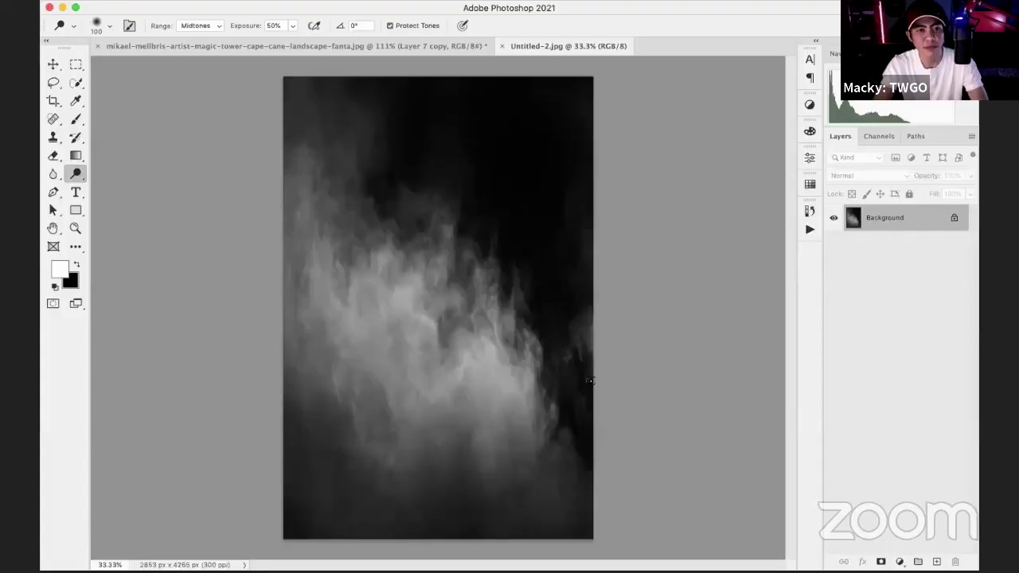
pyautogui.moveTo(538, 51); pyautogui.dragTo(482, 170)
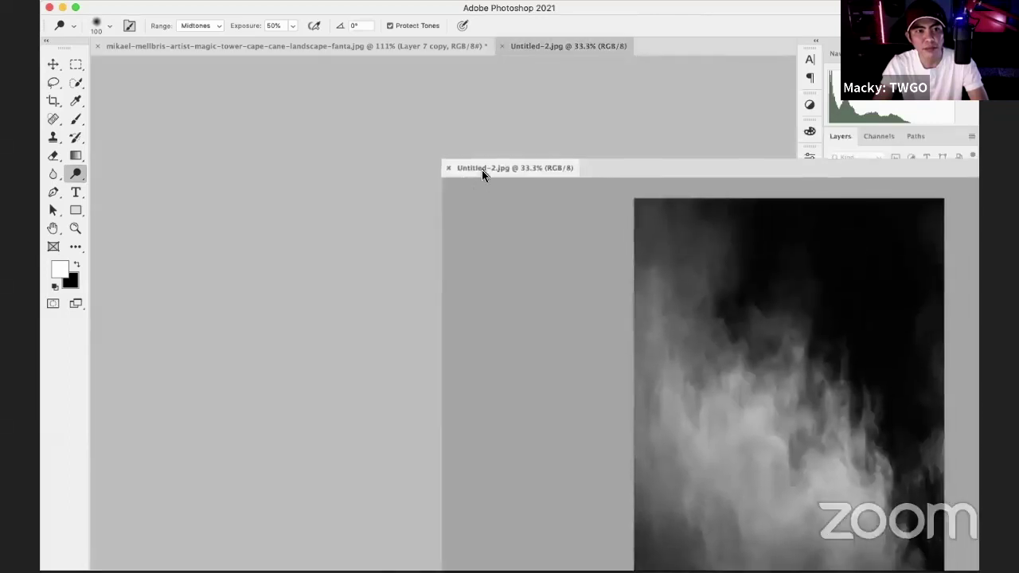
pyautogui.moveTo(272, 248); pyautogui.dragTo(366, 239)
pyautogui.hotkey('ctrl', '-')
pyautogui.hotkey('ctrl', '-')
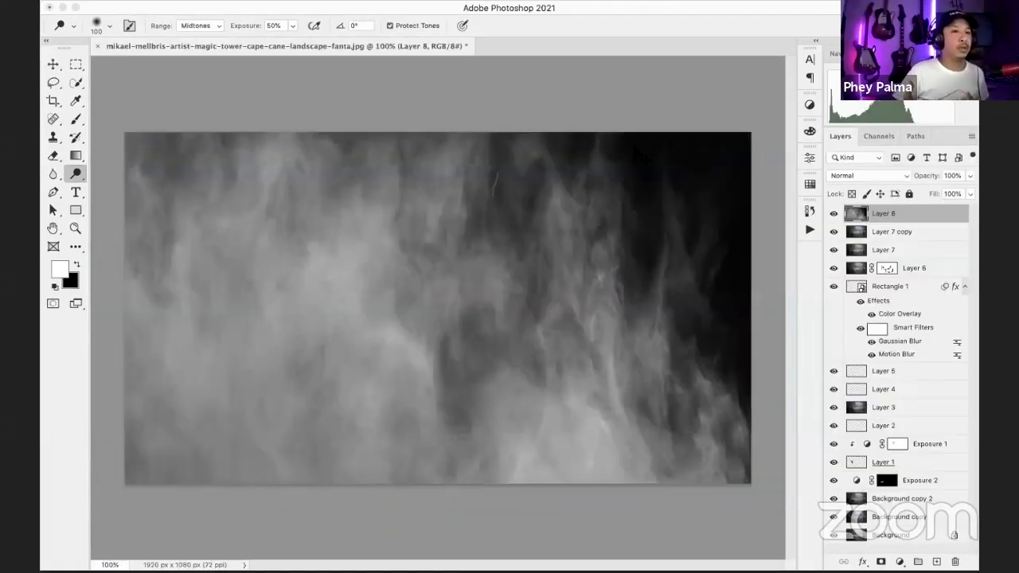
# Step: Free-transform the smoke layer, squash its height to 48.77% and move it upward over the picture
pyautogui.hotkey('ctrl', 't')
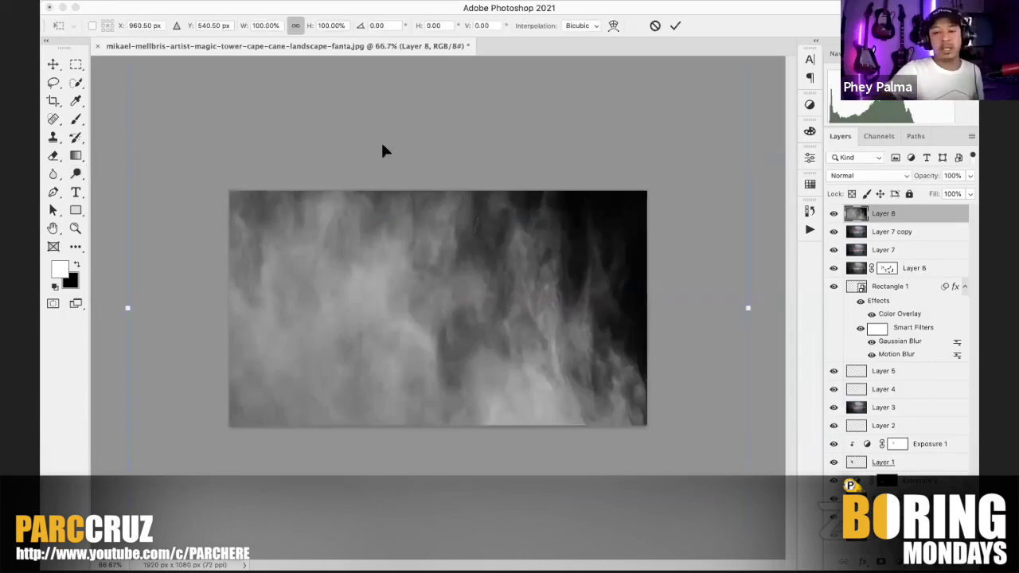
pyautogui.hotkey('ctrl', '-')
pyautogui.hotkey('ctrl', '-')
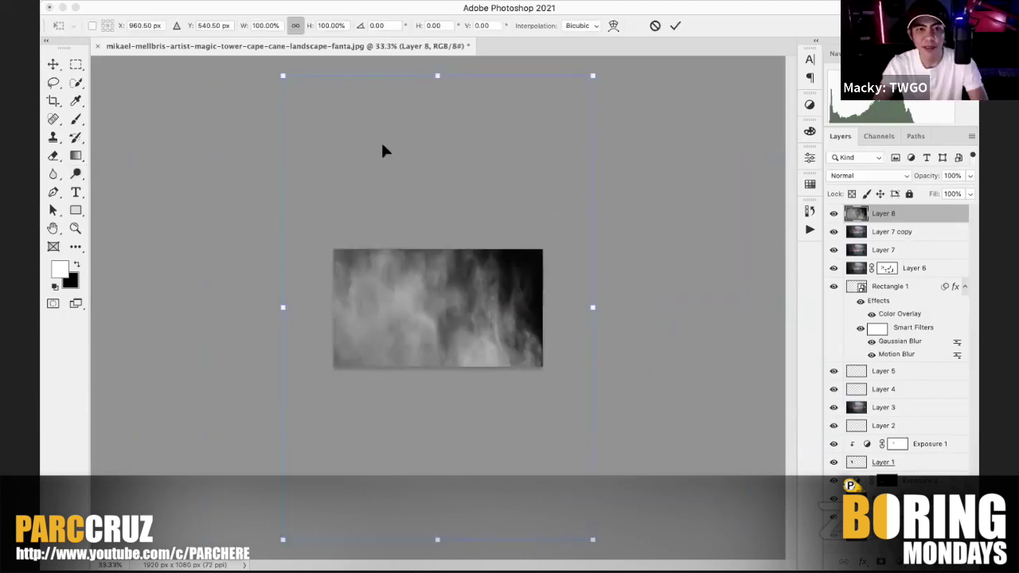
pyautogui.hotkey('ctrl', '0')
pyautogui.hotkey('ctrl', '-')
pyautogui.hotkey('ctrl', '-')
pyautogui.hotkey('ctrl', '-')
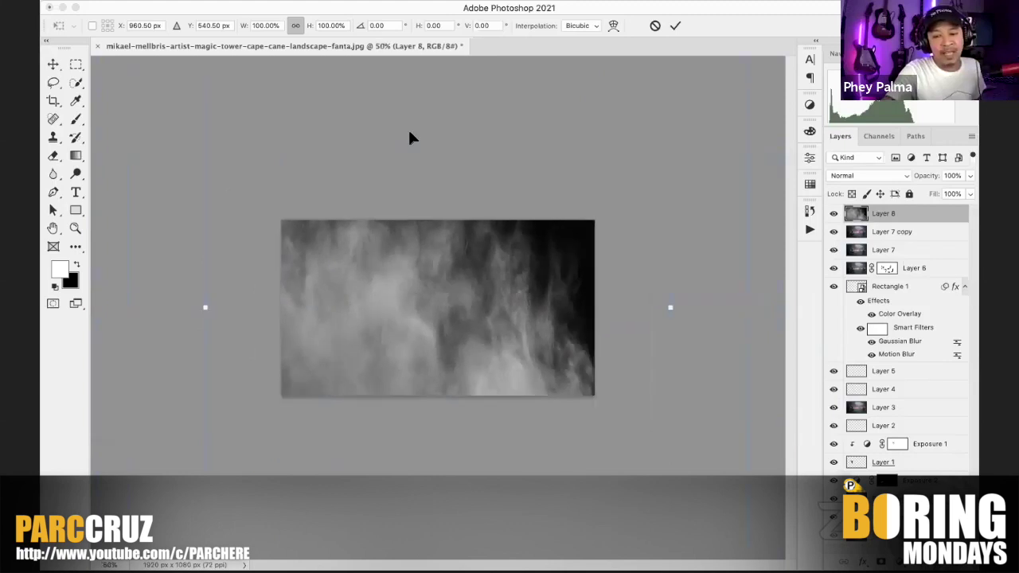
pyautogui.moveTo(438, 75); pyautogui.dragTo(438, 289)
pyautogui.moveTo(447, 345); pyautogui.dragTo(450, 229)
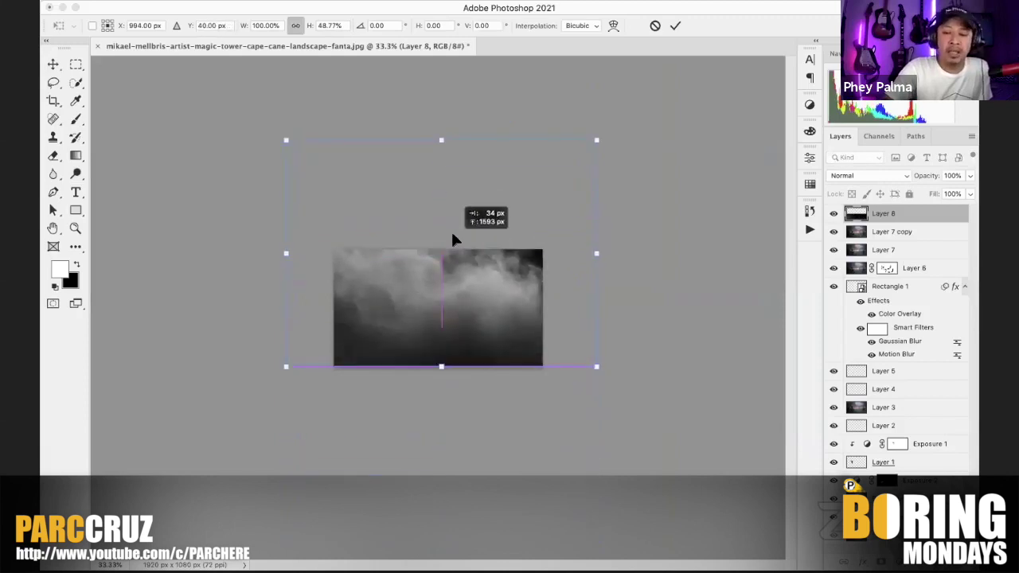
# Step: Lower the smoke onto the valley, rotate it slightly counter-clockwise and apply the transform
pyautogui.moveTo(446, 211); pyautogui.dragTo(444, 279)
pyautogui.moveTo(443, 369); pyautogui.dragTo(443, 447)
pyautogui.moveTo(613, 365); pyautogui.dragTo(610, 319)
pyautogui.moveTo(420, 358)
pyautogui.mouseDown()
pyautogui.moveTo(420, 339)
pyautogui.moveTo(422, 348)
pyautogui.mouseUp()
pyautogui.press('Return')
pyautogui.press('o')
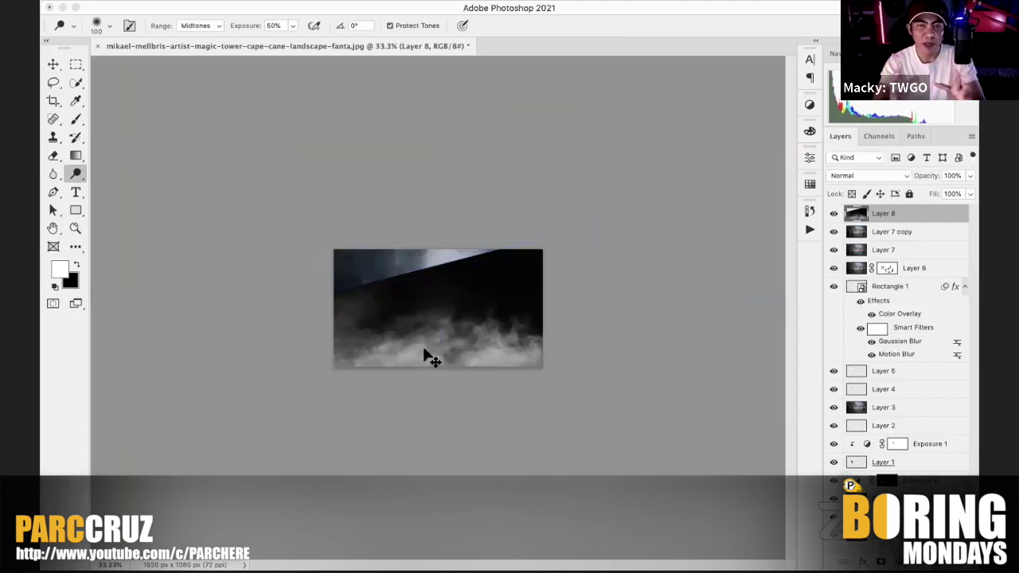
pyautogui.press('super+0')
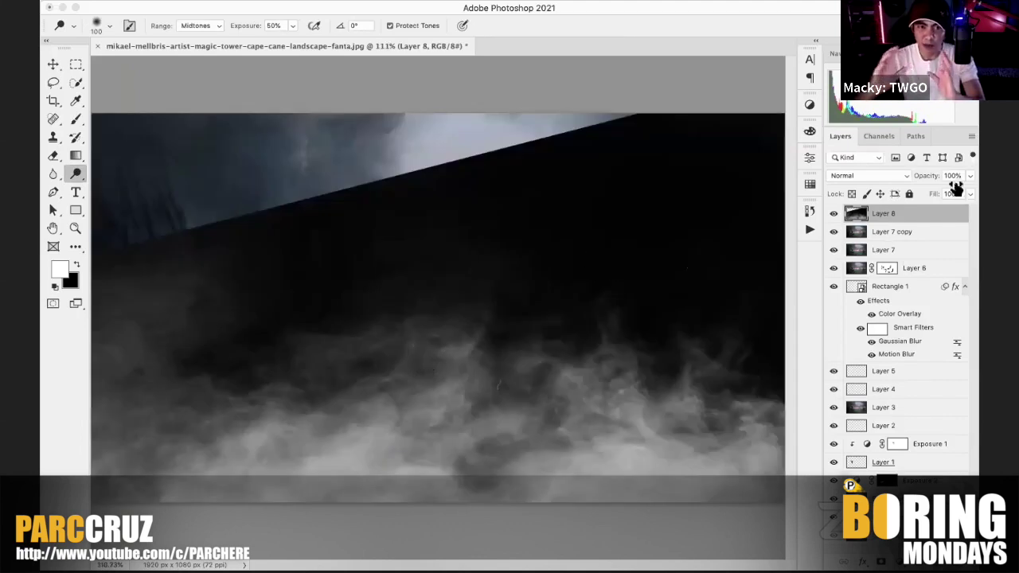
# Step: Add a layer mask to the smoke layer and set its blend mode to Screen
pyautogui.click(884, 174)
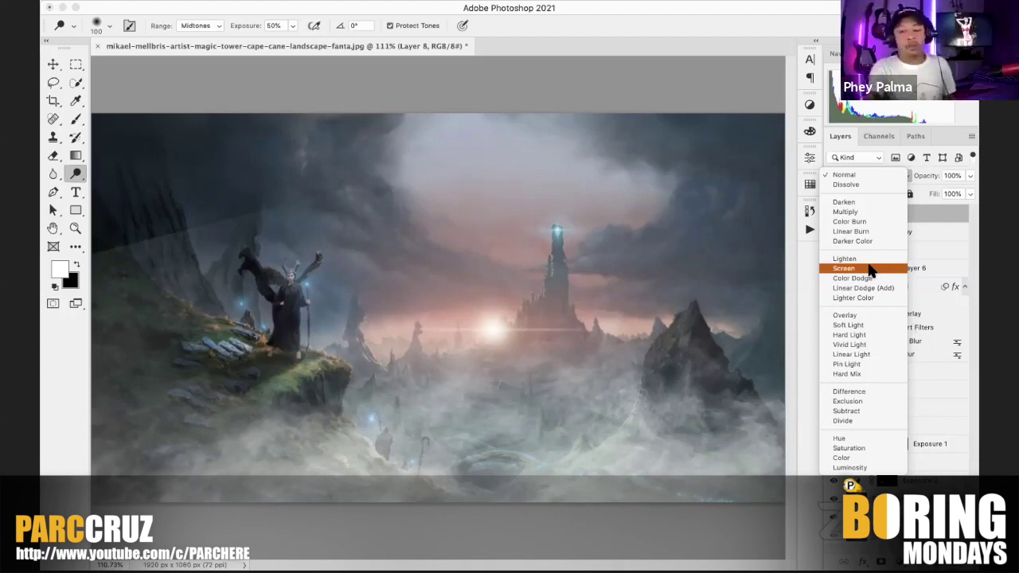
pyautogui.click(869, 277)
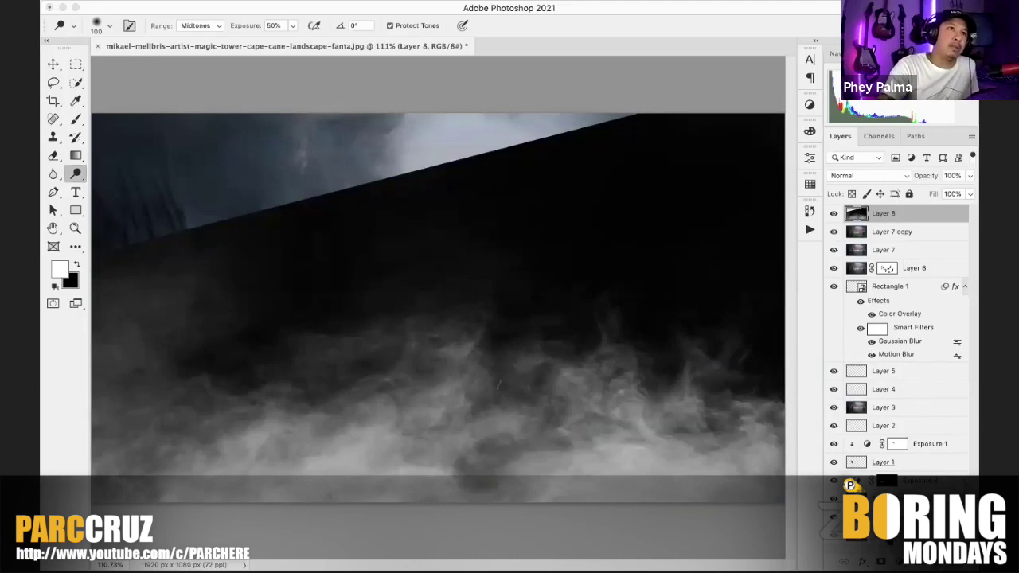
pyautogui.click(880, 561)
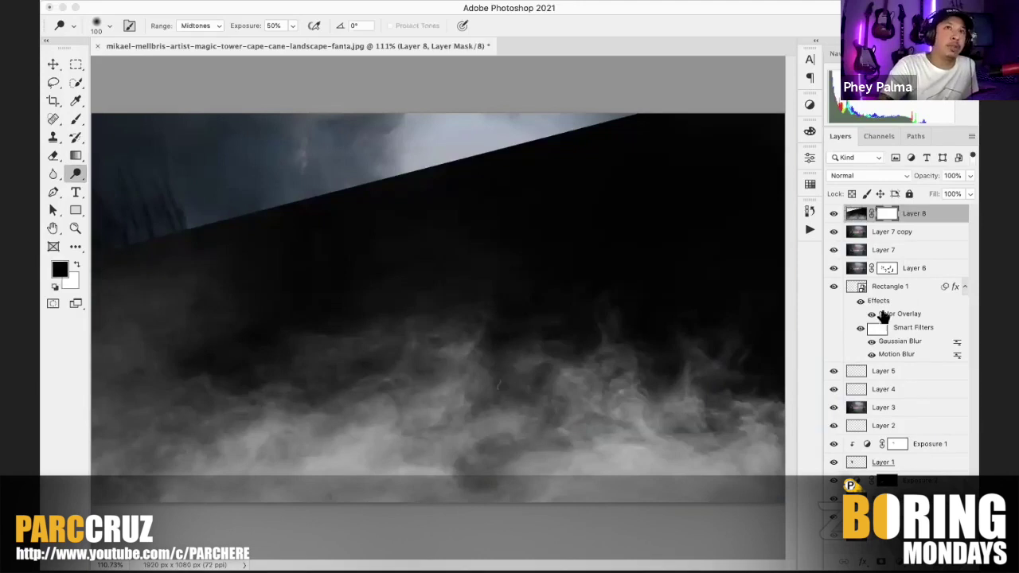
pyautogui.click(853, 170)
pyautogui.click(845, 268)
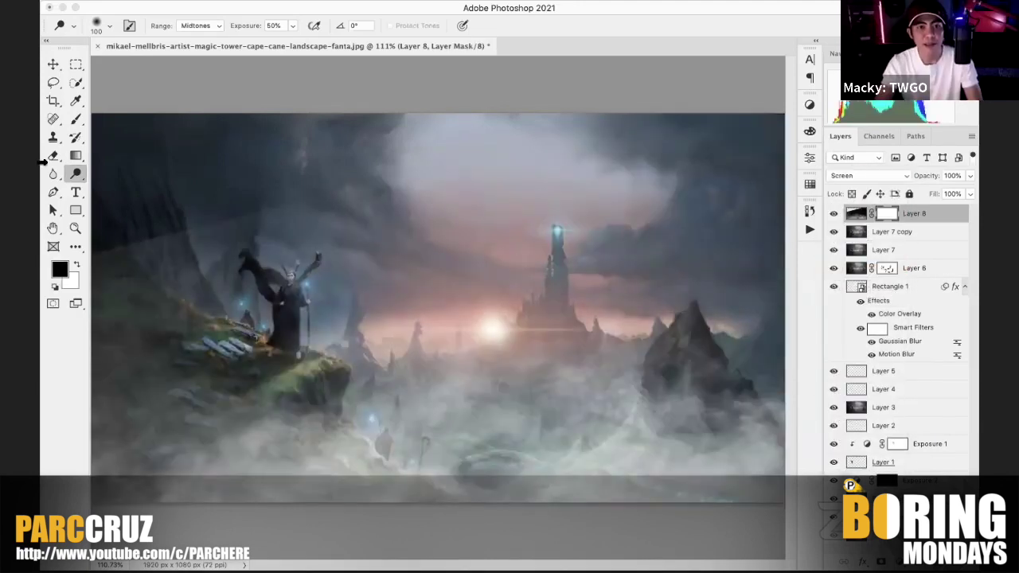
# Step: Paint black on the smoke layer's mask with a 600 px soft brush to hide the smoke across the sky
pyautogui.click(76, 119)
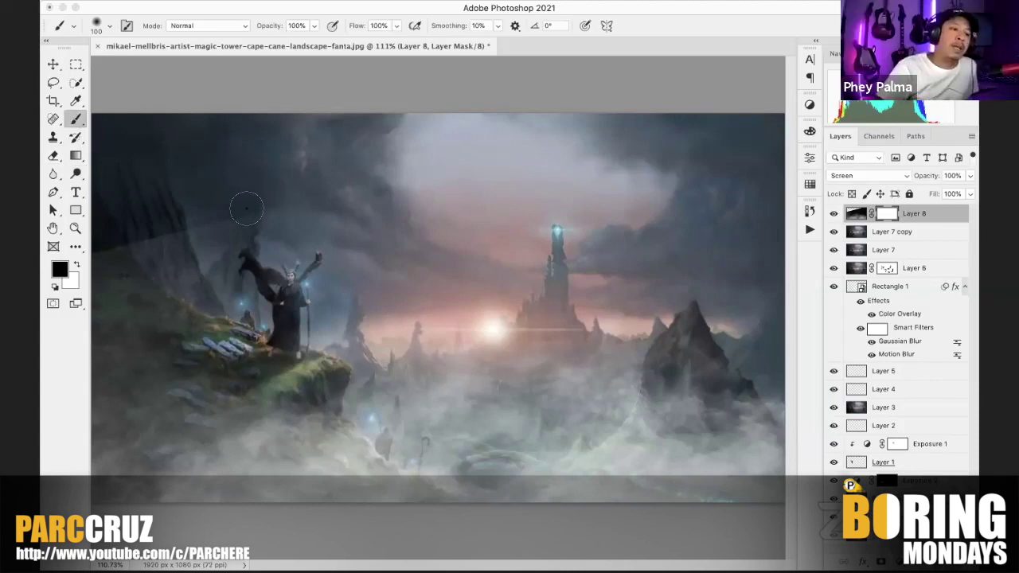
pyautogui.press(']')
pyautogui.press(']')
pyautogui.press(']')
pyautogui.press(']')
pyautogui.press(']')
pyautogui.press(']')
pyautogui.press(']')
pyautogui.press(']')
pyautogui.press(']')
pyautogui.press(']')
pyautogui.press(']')
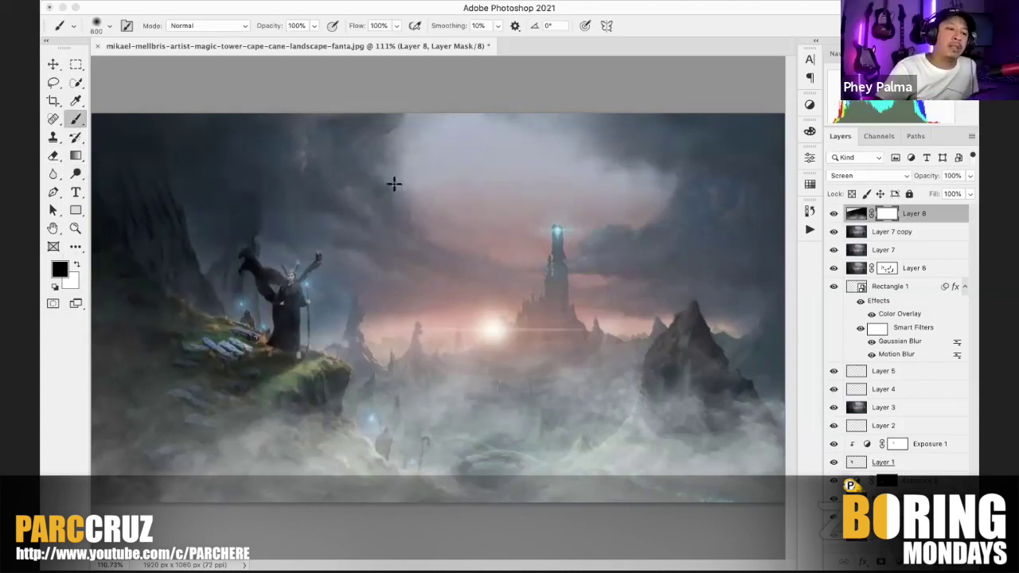
pyautogui.moveTo(657, 170)
pyautogui.mouseDown()
pyautogui.moveTo(549, 171)
pyautogui.moveTo(526, 183)
pyautogui.mouseUp()
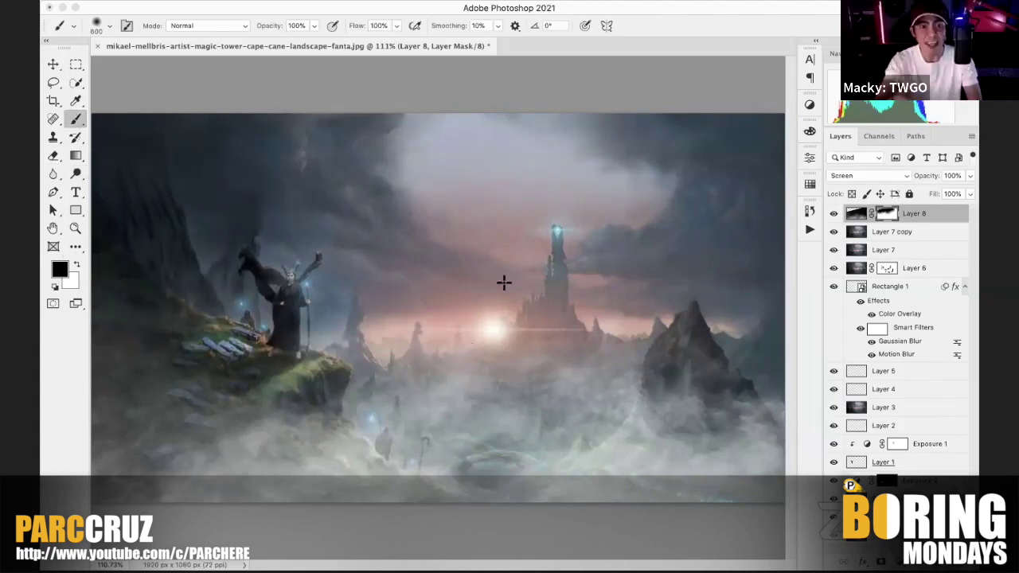
# Step: Paint out more smoke on the mask over the middle of the valley and the grassy cliff slope
pyautogui.press('[')
pyautogui.press('[')
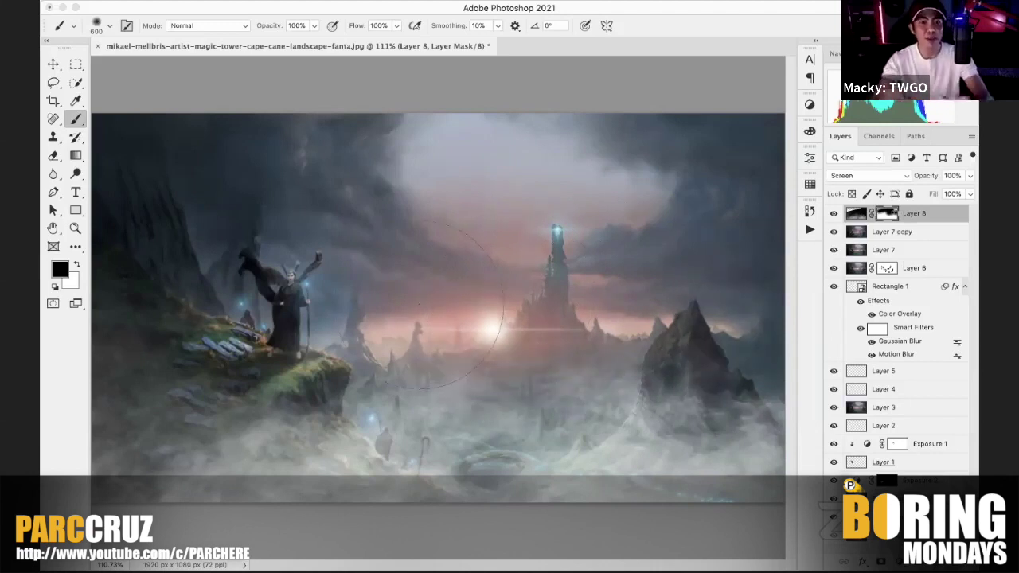
pyautogui.moveTo(455, 390)
pyautogui.mouseDown()
pyautogui.moveTo(390, 376)
pyautogui.moveTo(394, 398)
pyautogui.mouseUp()
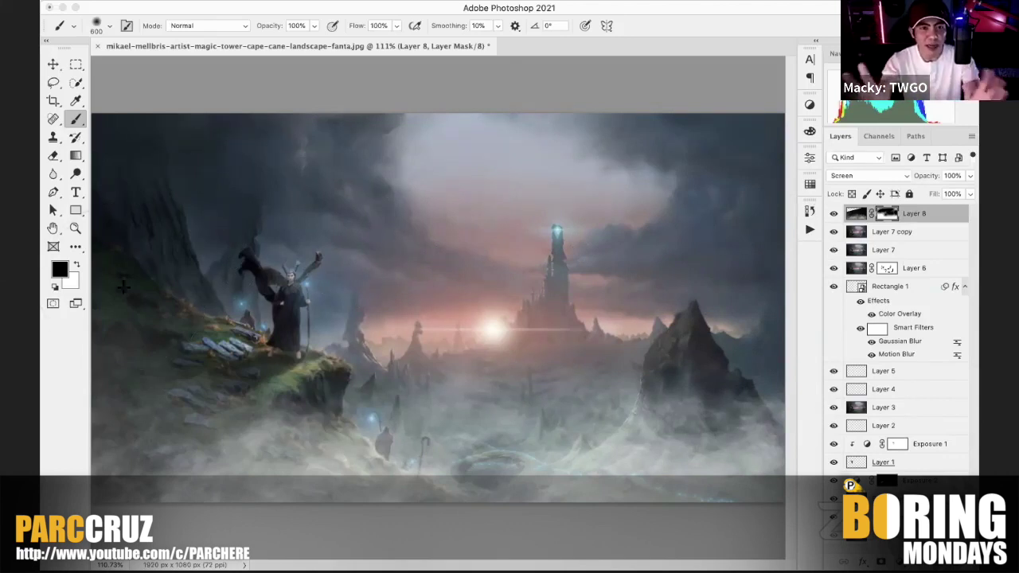
pyautogui.click(131, 334)
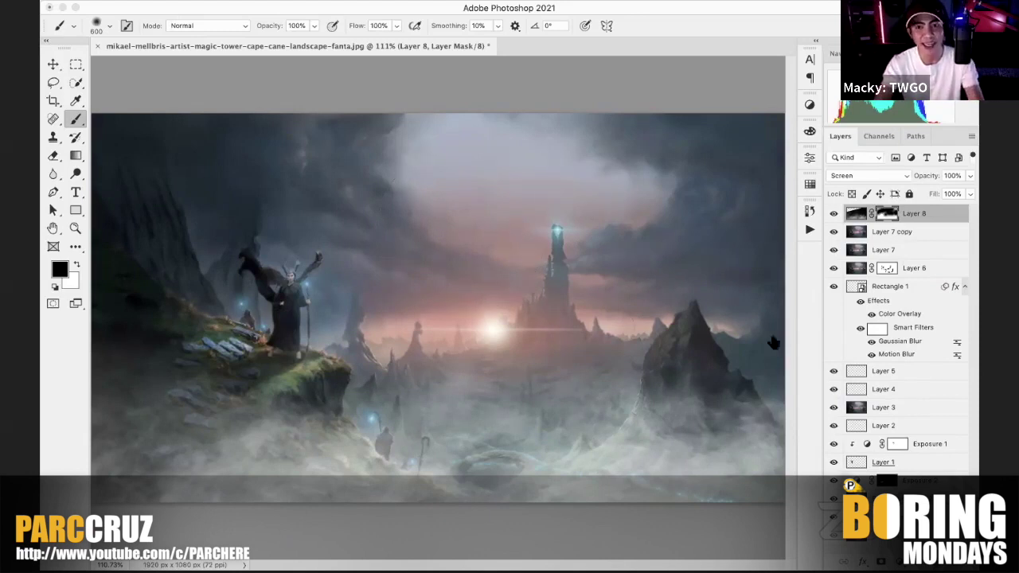
# Step: Add a Solid Color fill layer in muted brown #716856 above the smoke and set its blend mode to Soft Light
pyautogui.click(884, 562)
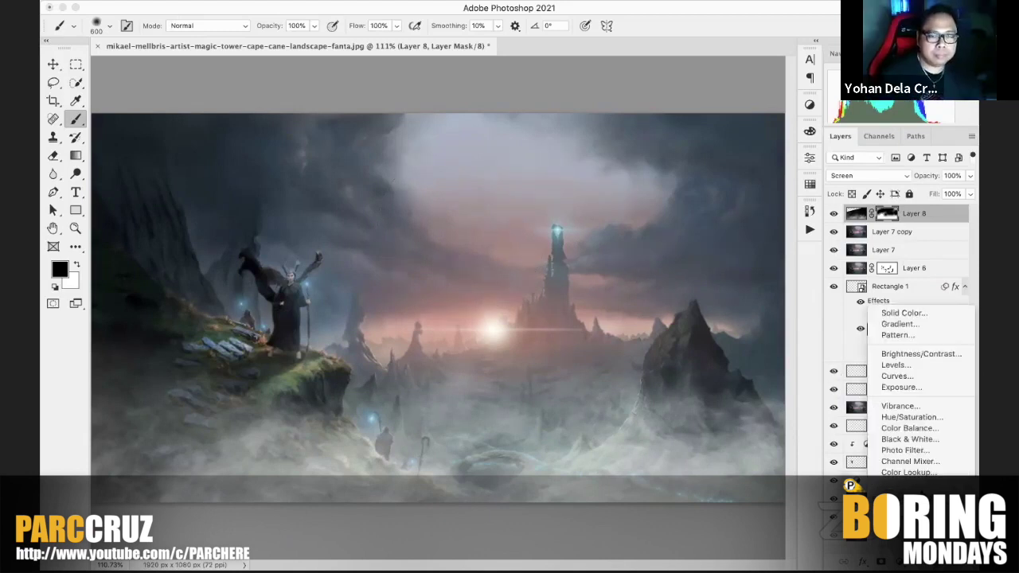
pyautogui.click(936, 314)
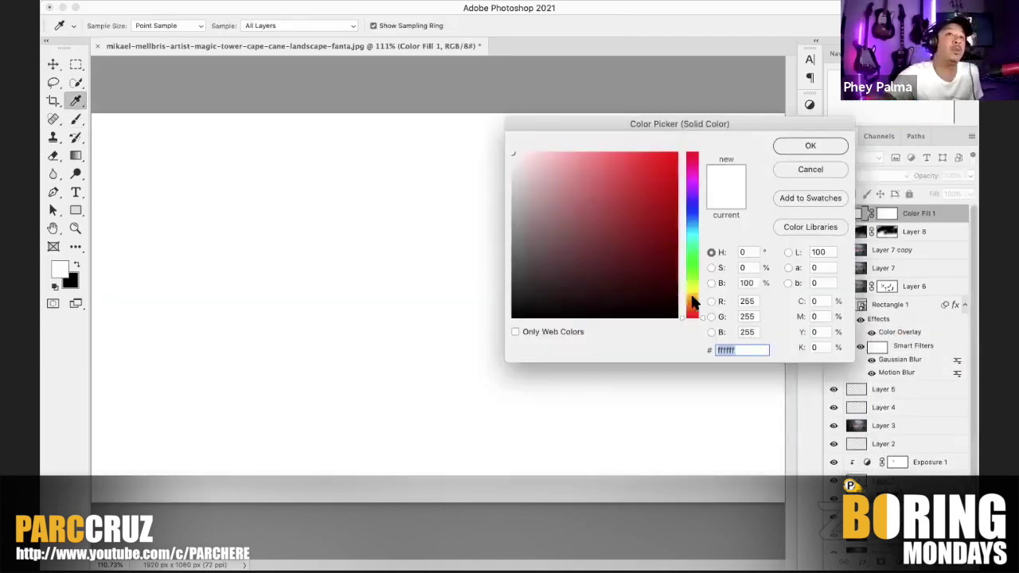
pyautogui.click(692, 299)
pyautogui.click(550, 245)
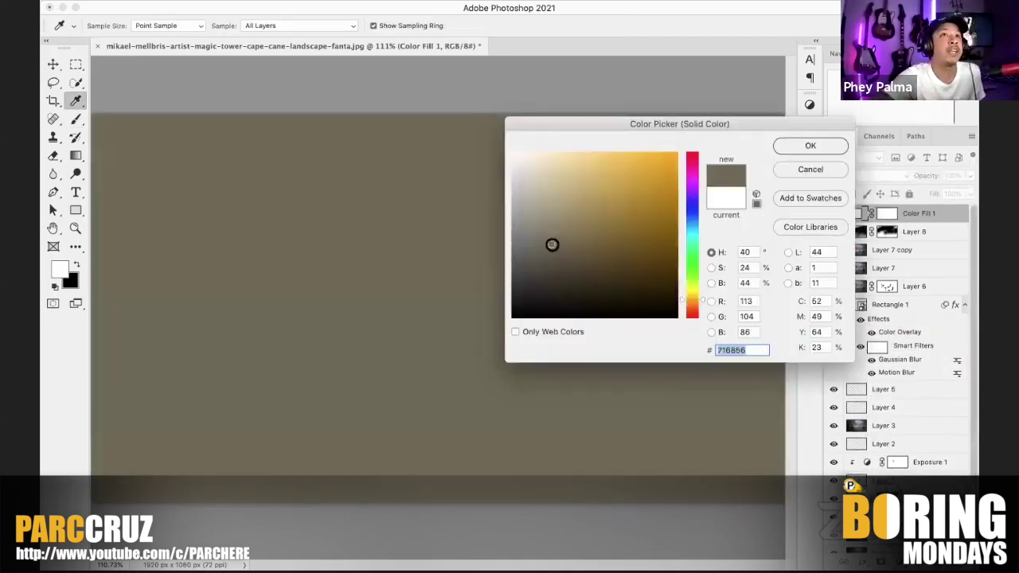
pyautogui.click(814, 143)
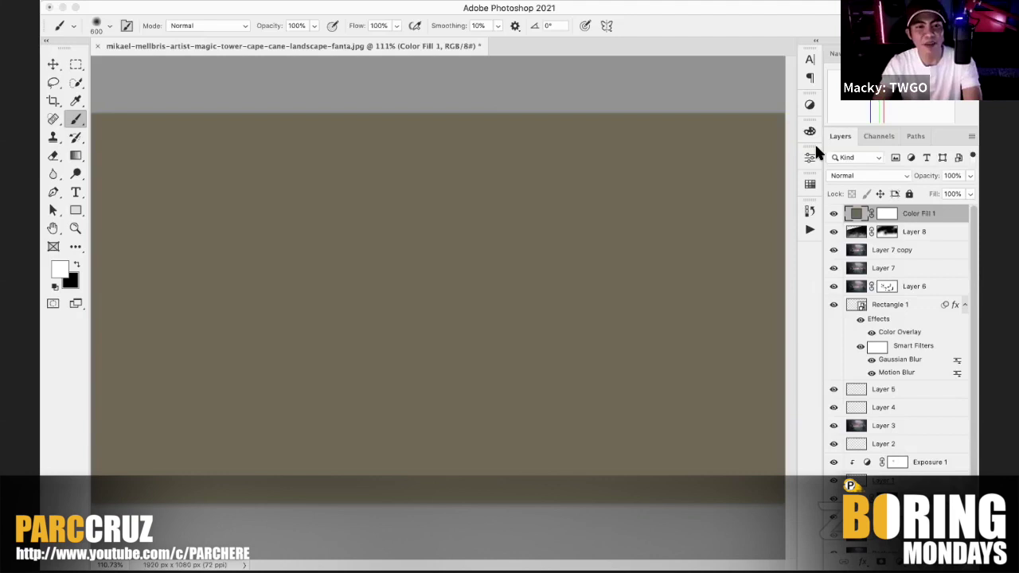
pyautogui.click(875, 175)
pyautogui.click(863, 323)
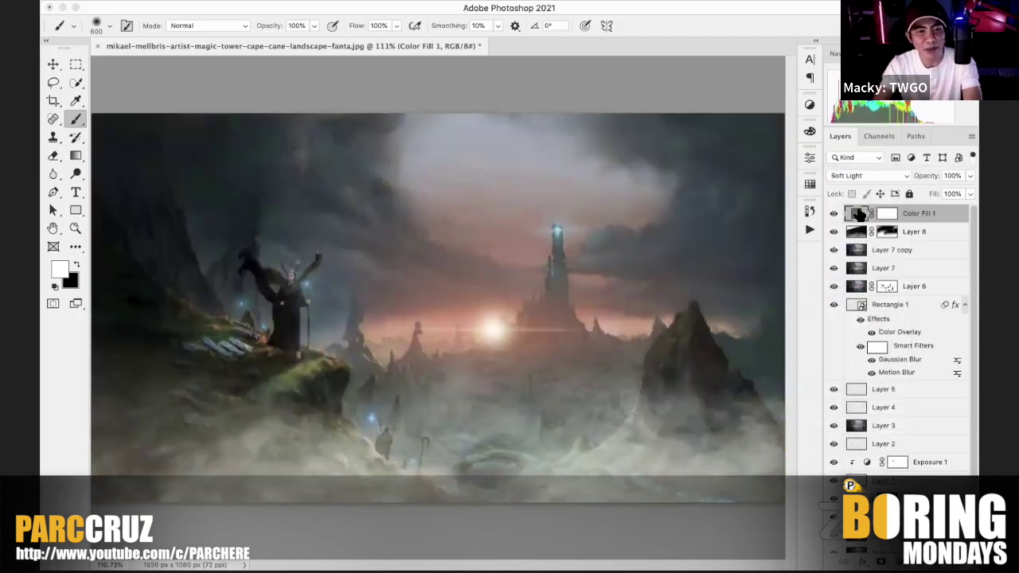
# Step: Change the Soft Light fill to a more saturated orange-brown to warm up the whole scene
pyautogui.doubleClick(859, 214)
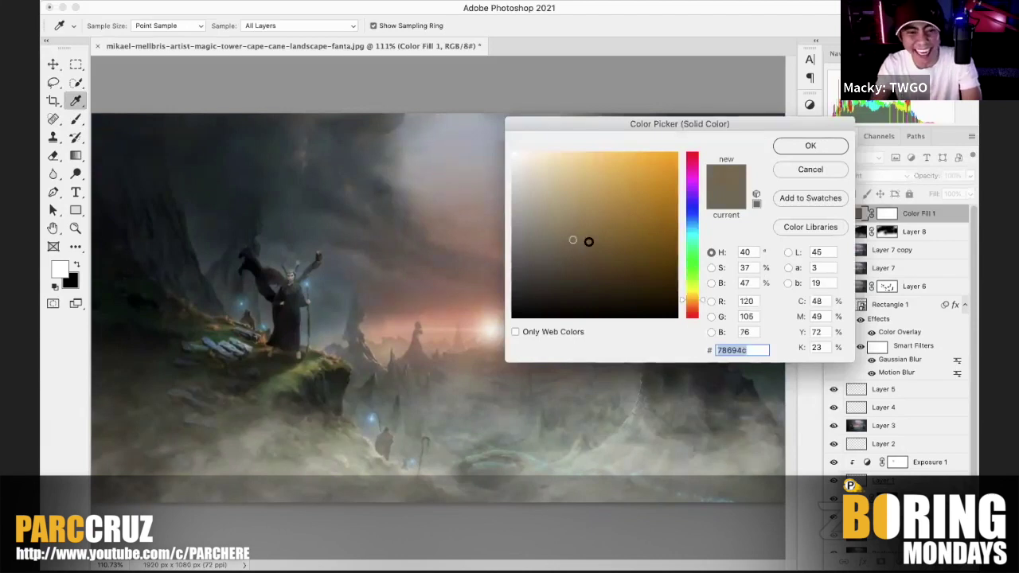
pyautogui.moveTo(603, 238); pyautogui.dragTo(617, 231)
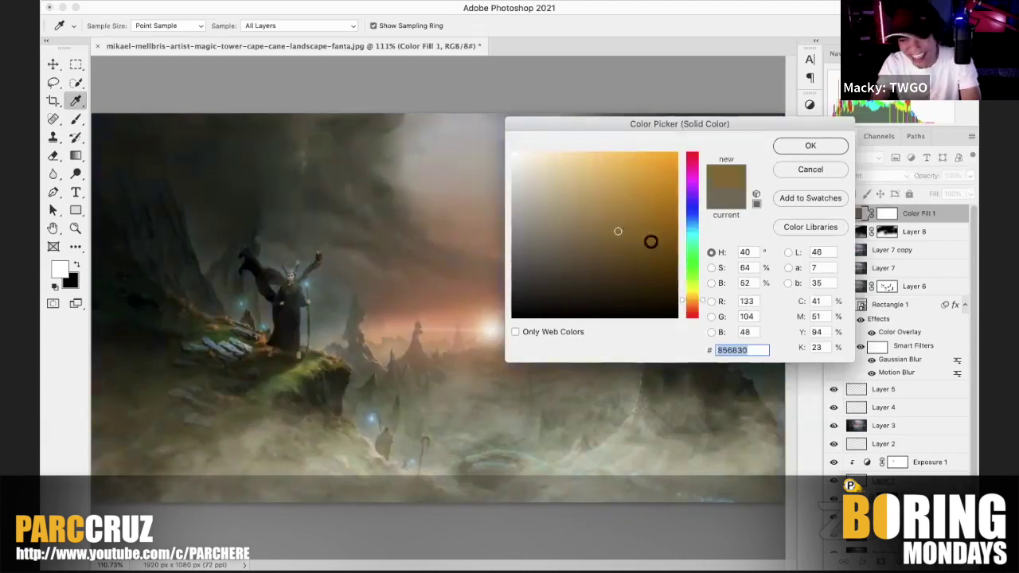
pyautogui.moveTo(693, 300); pyautogui.dragTo(690, 306)
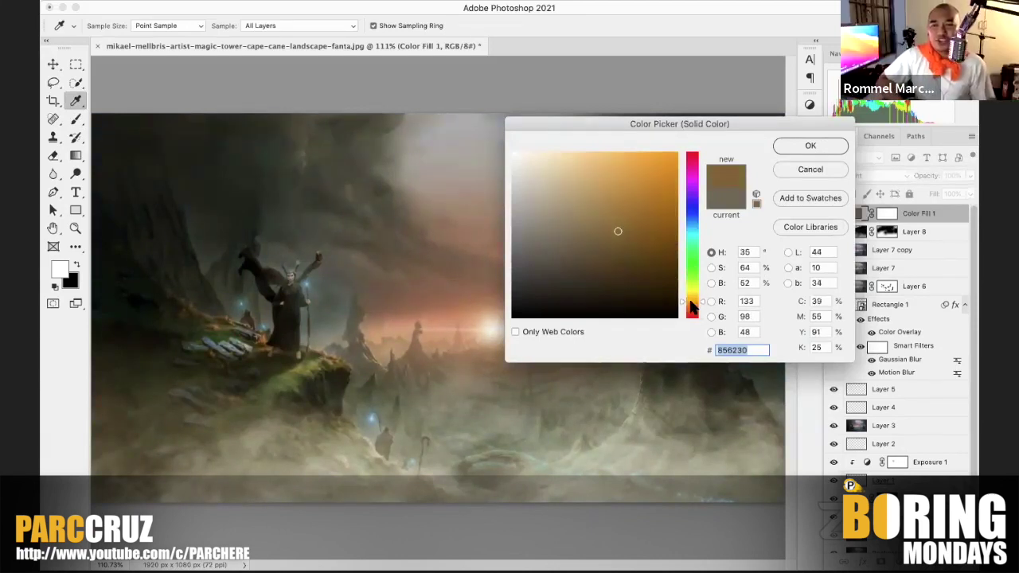
pyautogui.click(619, 228)
pyautogui.click(648, 226)
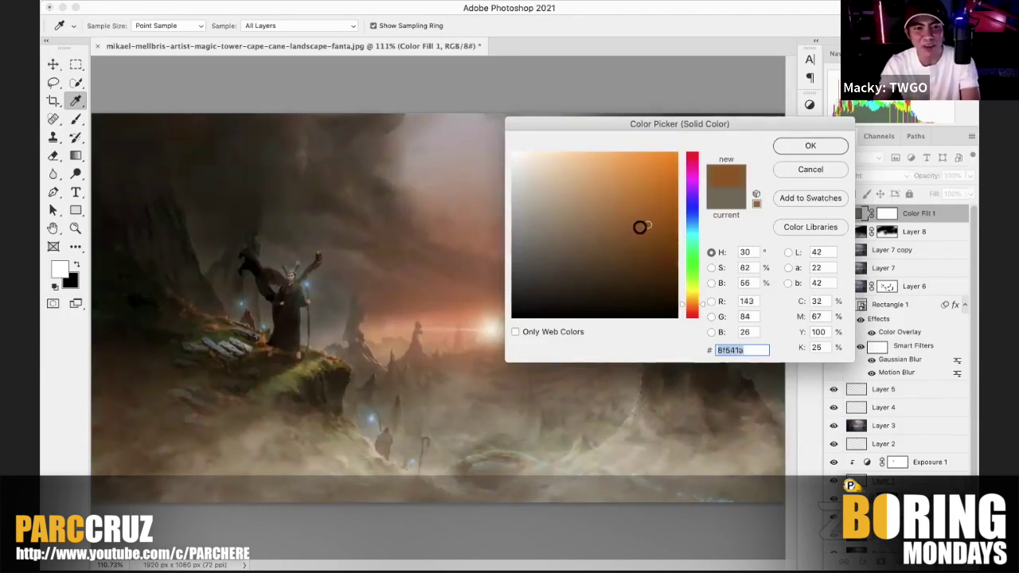
pyautogui.click(634, 214)
pyautogui.click(802, 149)
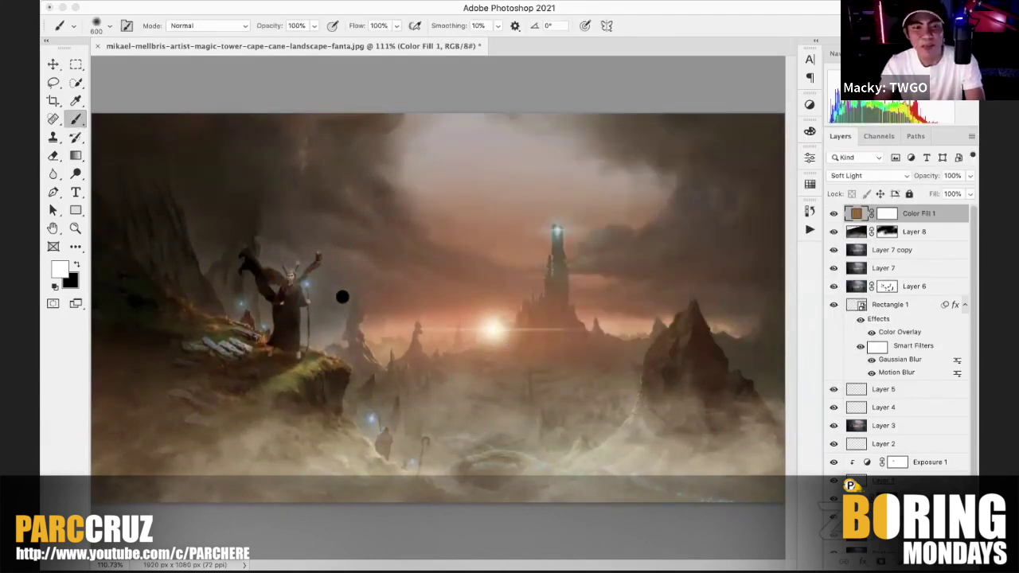
# Step: Mask the warm fill off the woman and nearby cliff with an 800 px black brush, then restore it in white toward the horizon
pyautogui.click(886, 213)
pyautogui.press('x')
pyautogui.press(']')
pyautogui.press(']')
pyautogui.moveTo(277, 310)
pyautogui.mouseDown()
pyautogui.moveTo(241, 287)
pyautogui.moveTo(239, 296)
pyautogui.moveTo(292, 318)
pyautogui.moveTo(319, 318)
pyautogui.moveTo(284, 307)
pyautogui.mouseUp()
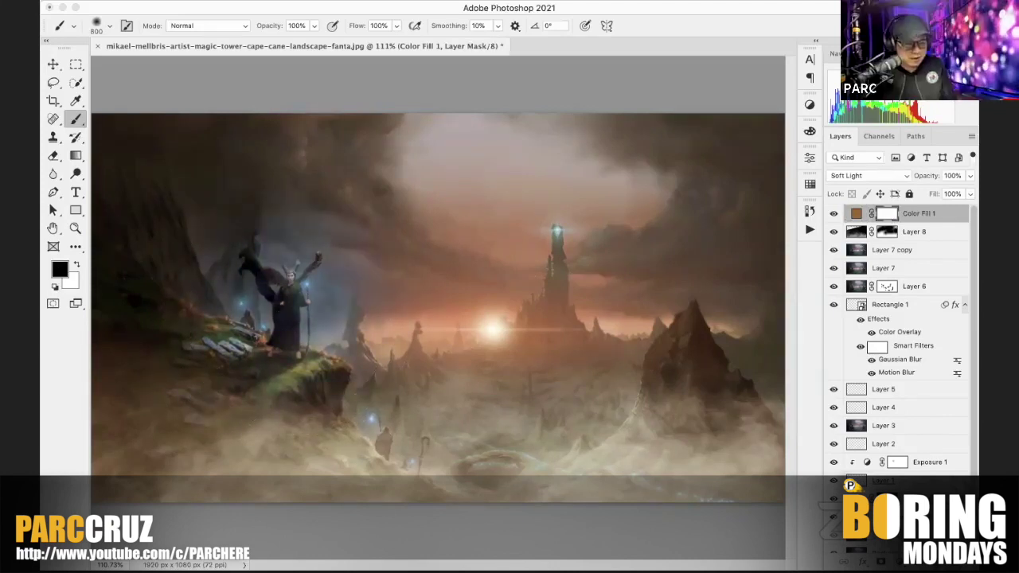
pyautogui.moveTo(549, 366)
pyautogui.mouseDown()
pyautogui.moveTo(231, 350)
pyautogui.moveTo(211, 362)
pyautogui.moveTo(235, 366)
pyautogui.moveTo(263, 350)
pyautogui.moveTo(303, 285)
pyautogui.moveTo(478, 374)
pyautogui.mouseUp()
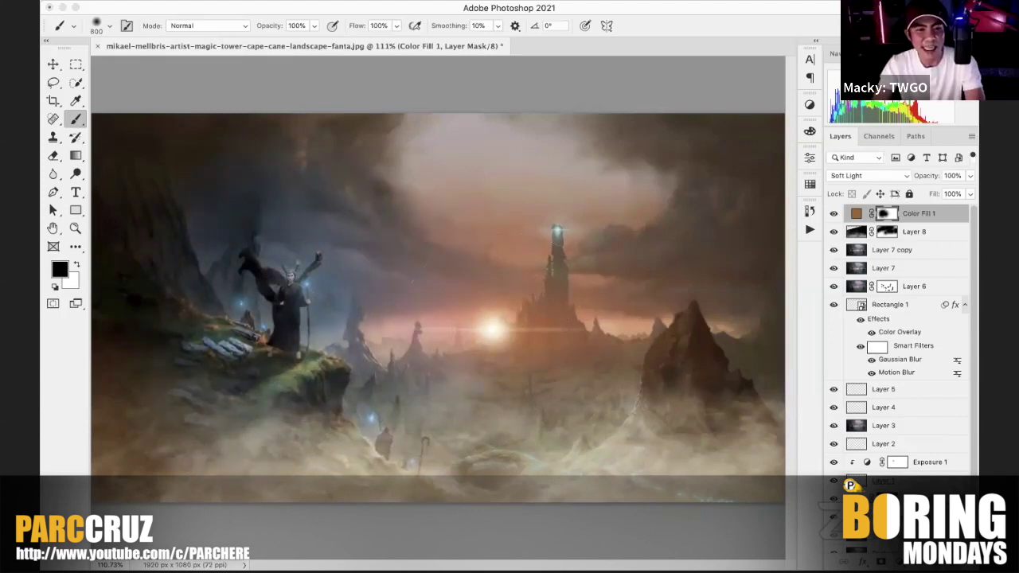
pyautogui.press('x')
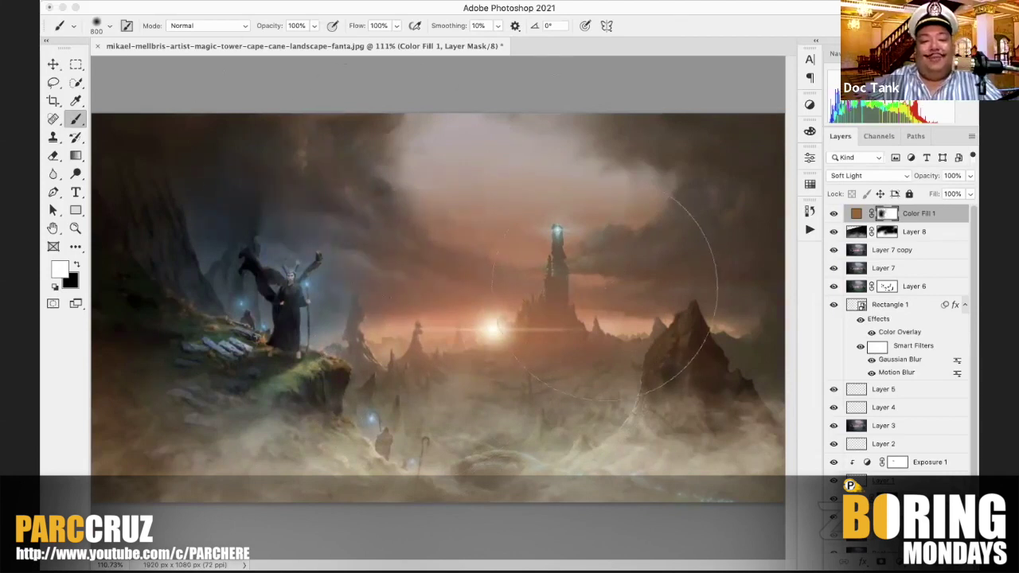
# Step: Stamp all visible layers into a new top layer and add 3% uniform noise to it
pyautogui.click(934, 217)
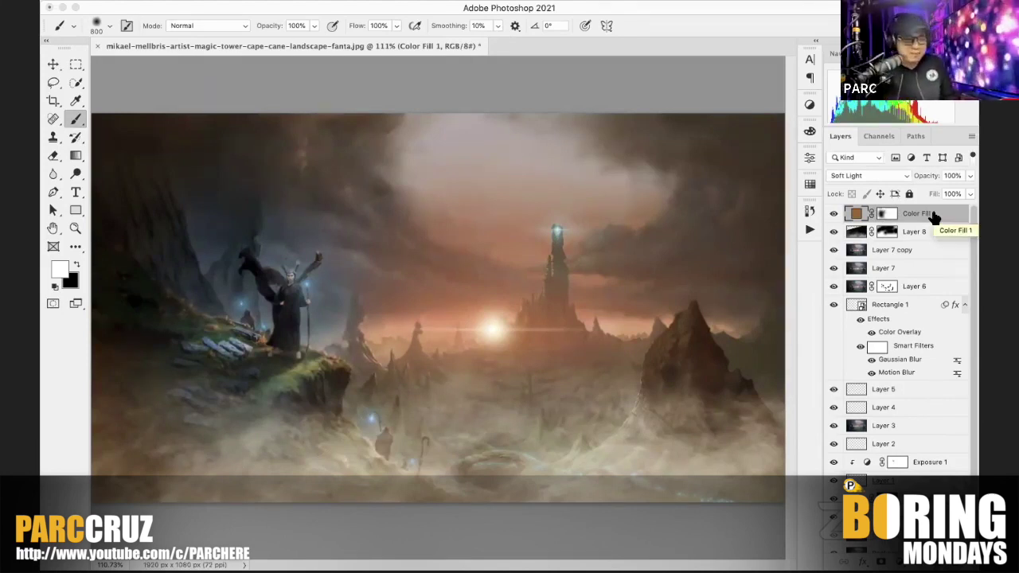
pyautogui.press('super+alt+shift+e')
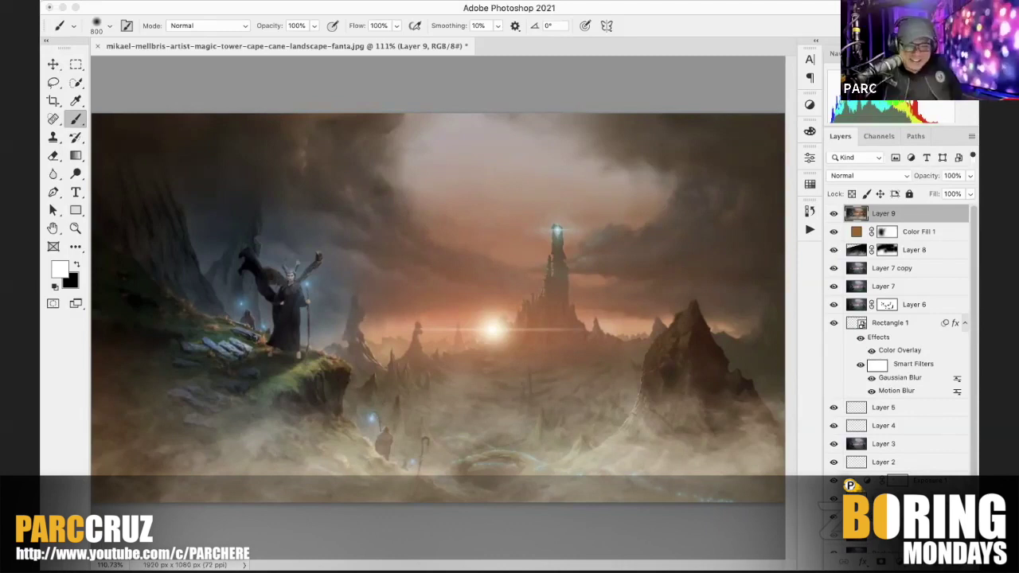
pyautogui.click(350, 3)
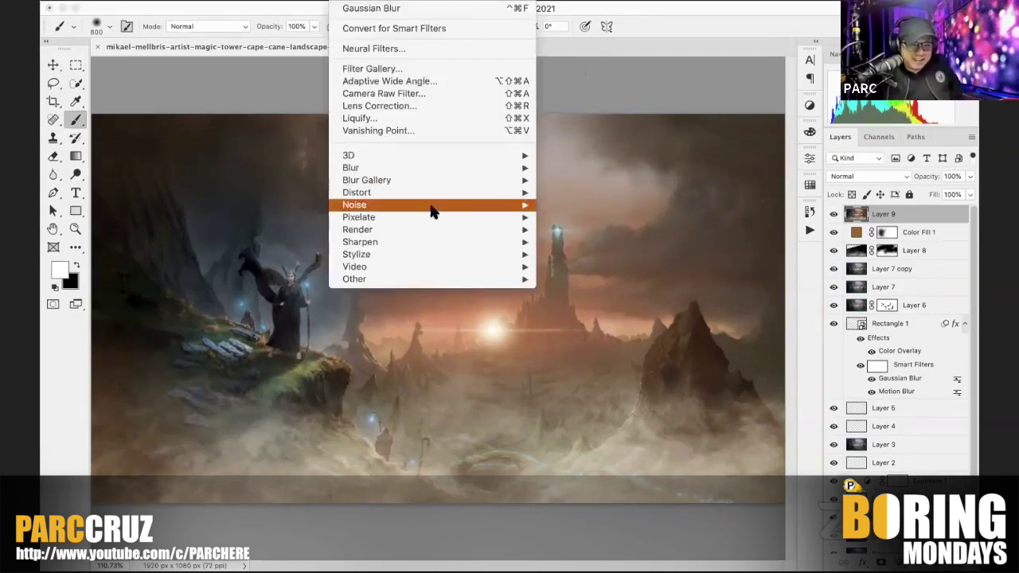
pyautogui.moveTo(430, 207)
pyautogui.click(597, 205)
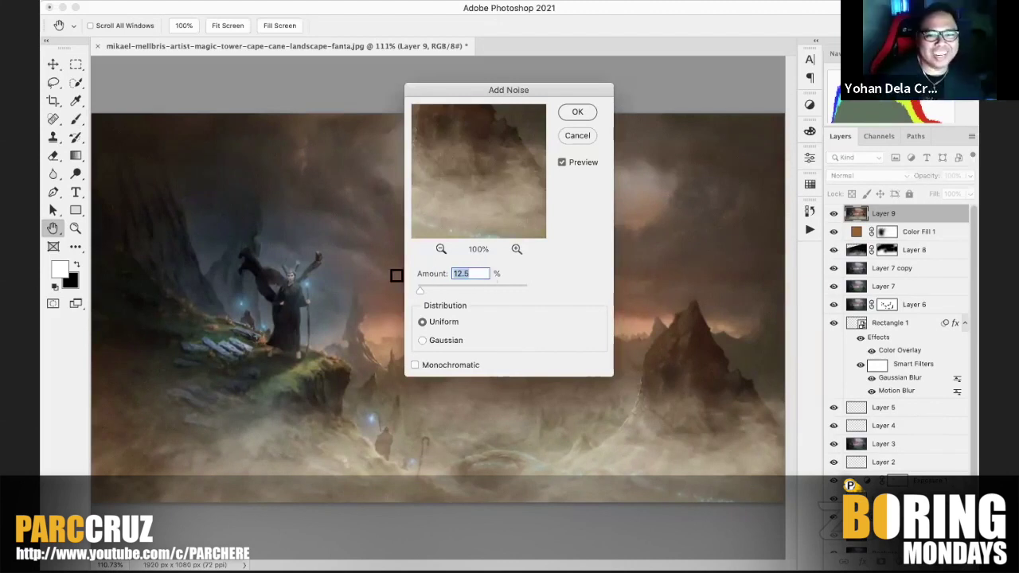
pyautogui.write('5')
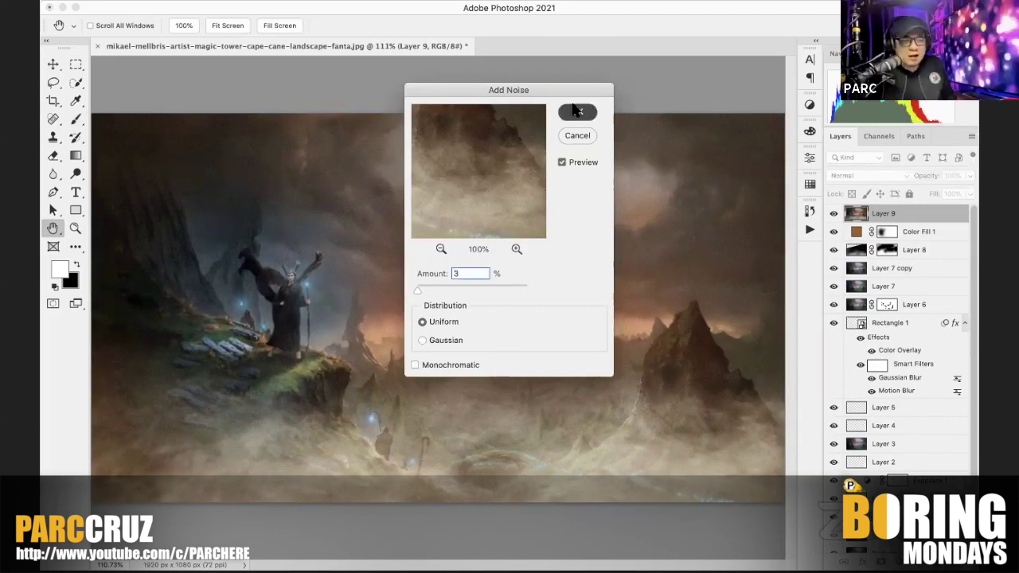
pyautogui.click(577, 112)
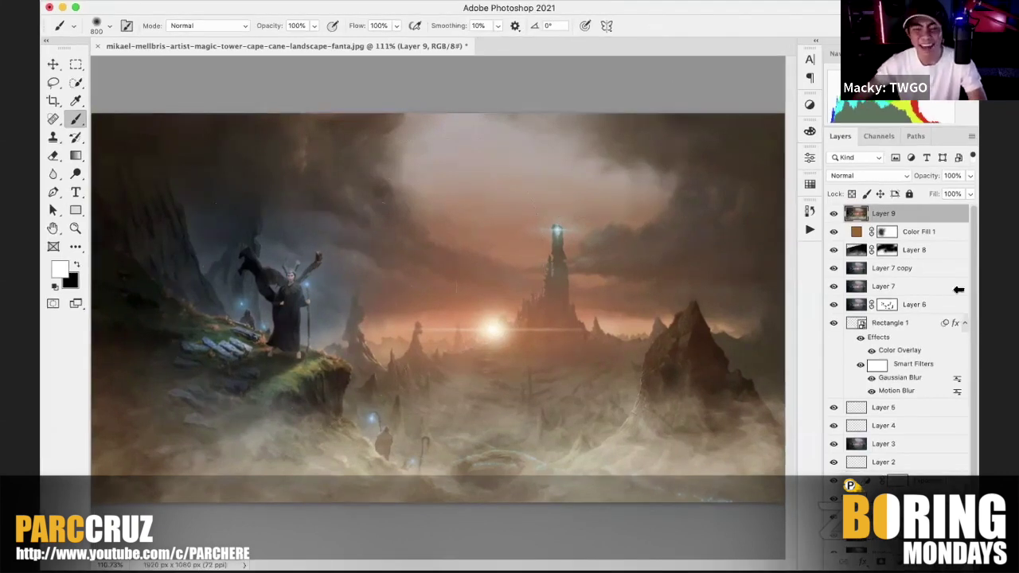
# Step: Add a Curves adjustment layer above the stamped noise layer
pyautogui.click(897, 561)
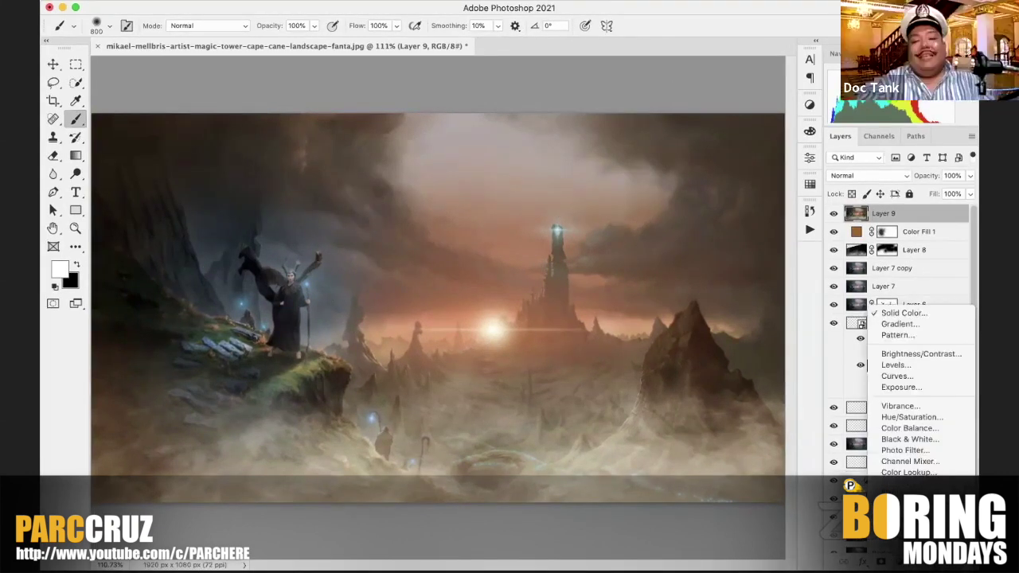
pyautogui.click(935, 377)
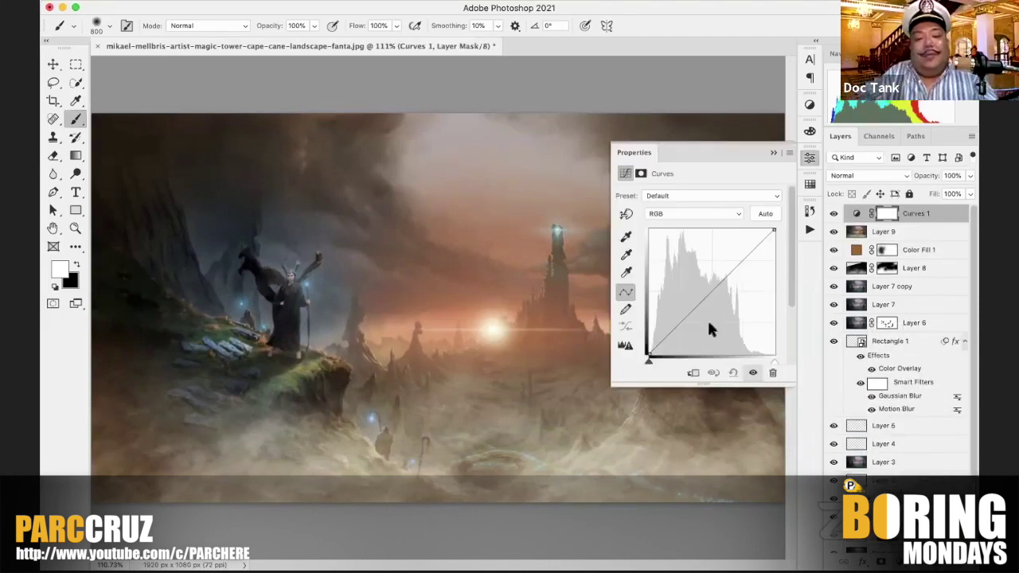
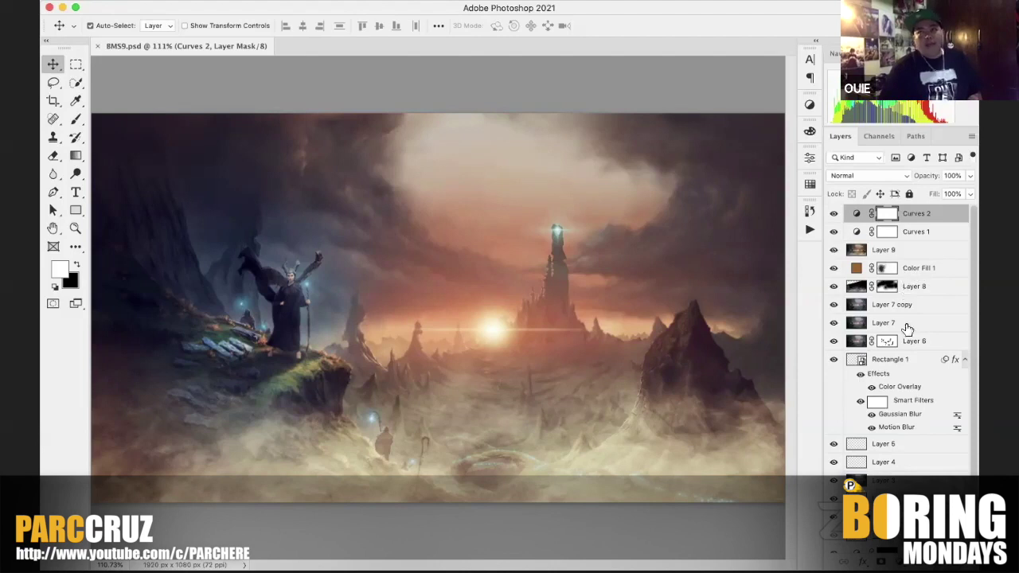
# Step: Add a point in the upper part of the Red channel curve of the Curves 2 adjustment to lift it slightly
pyautogui.click(833, 213)
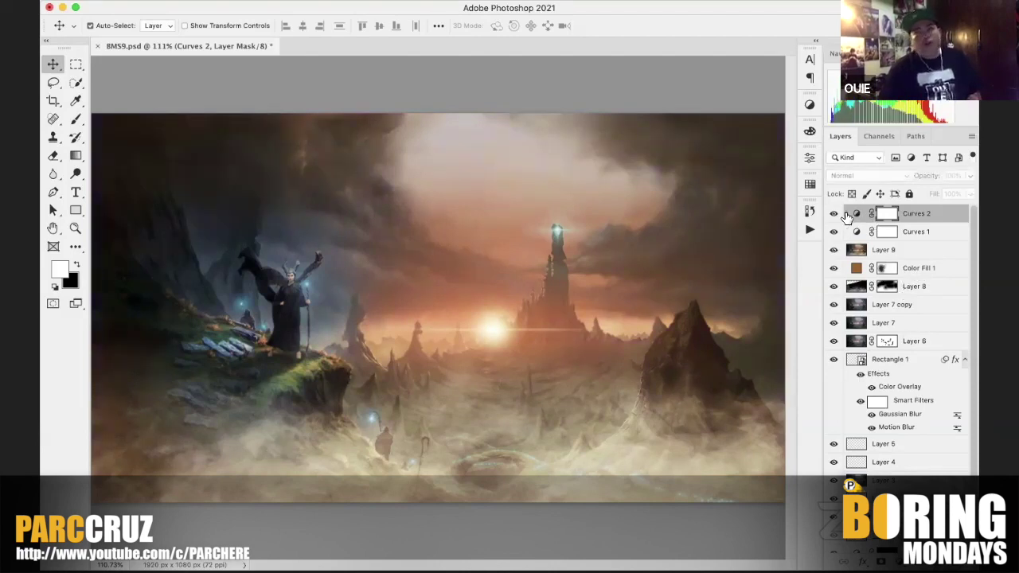
pyautogui.click(833, 213)
pyautogui.doubleClick(857, 216)
pyautogui.click(682, 212)
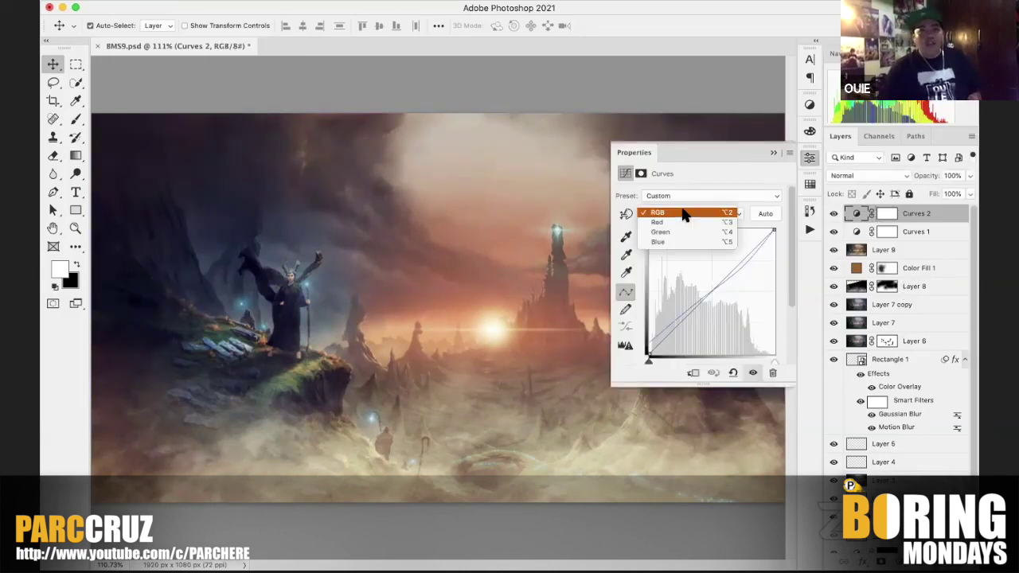
pyautogui.click(682, 223)
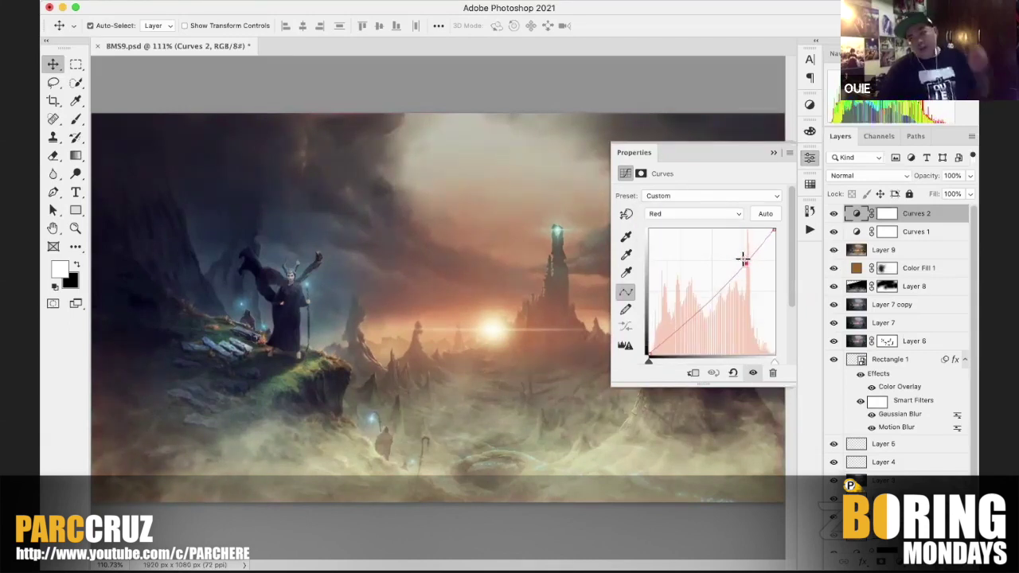
pyautogui.click(743, 259)
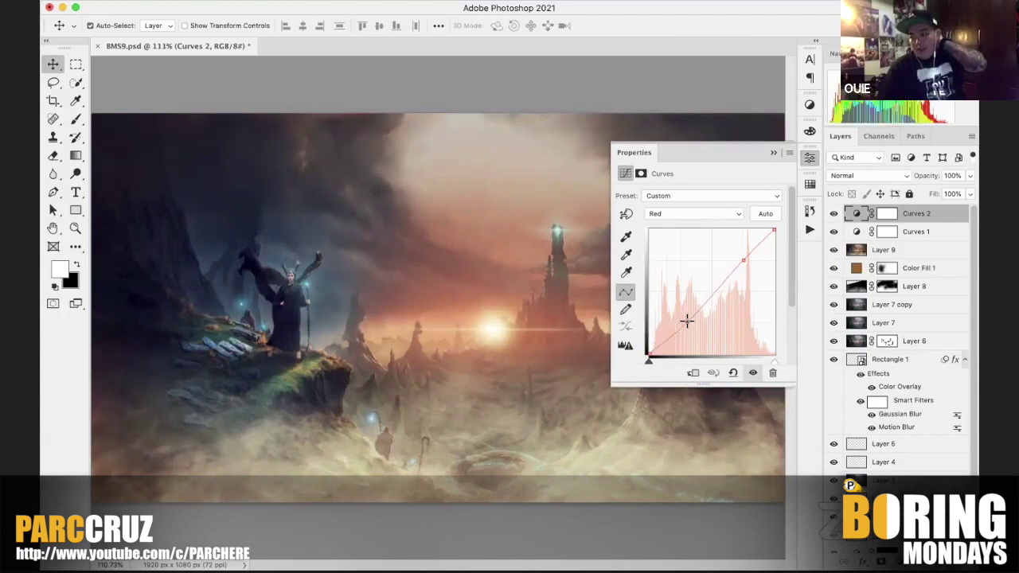
pyautogui.click(772, 152)
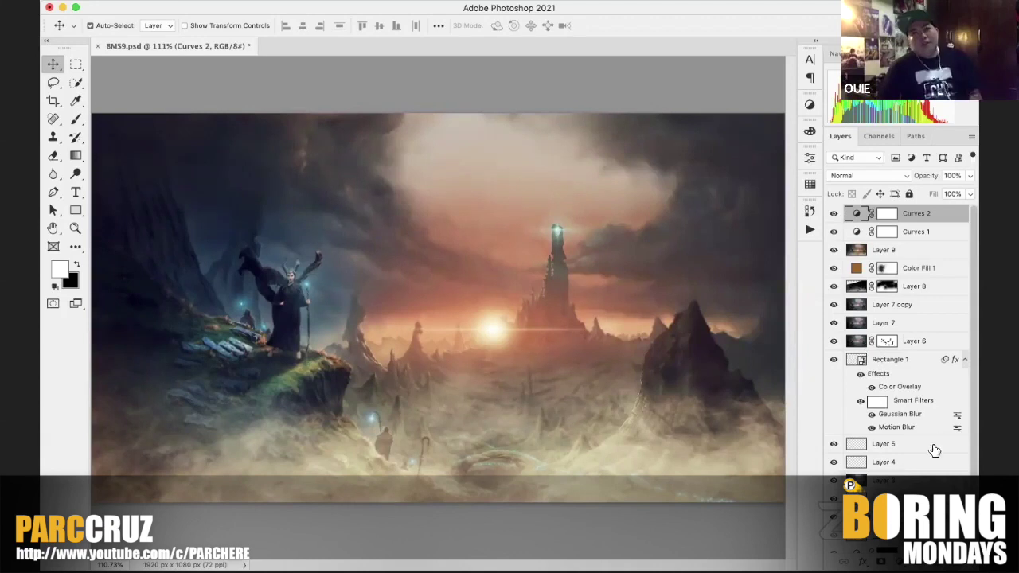
# Step: Compare the finished composite with the original artwork by isolating the bottom layer and restoring all layers
pyautogui.scroll(-3, 935, 438)
pyautogui.click(836, 549)
pyautogui.keyDown('alt'); pyautogui.click(834, 548); pyautogui.keyUp('alt')
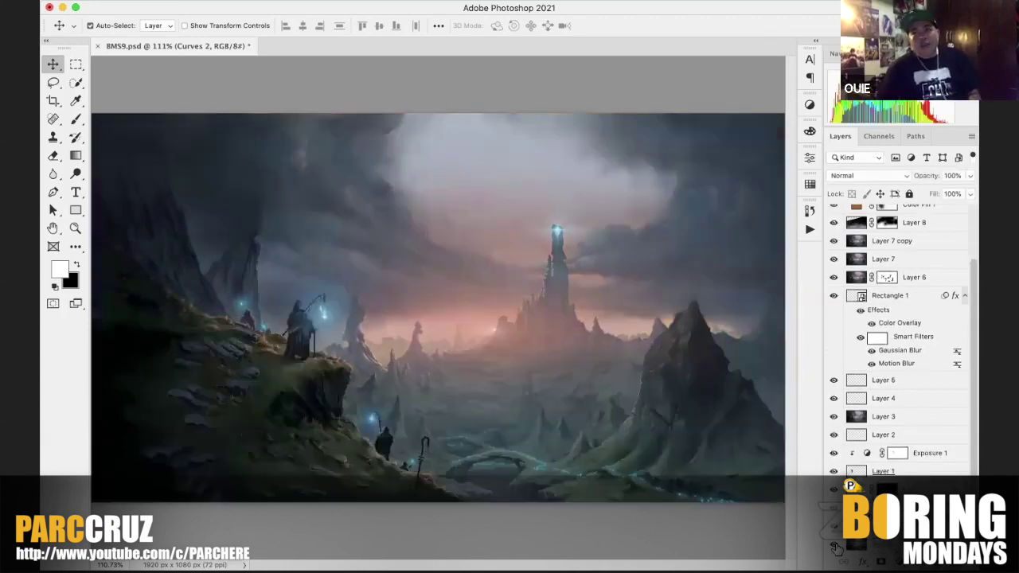
pyautogui.keyDown('alt'); pyautogui.click(834, 547); pyautogui.keyUp('alt')
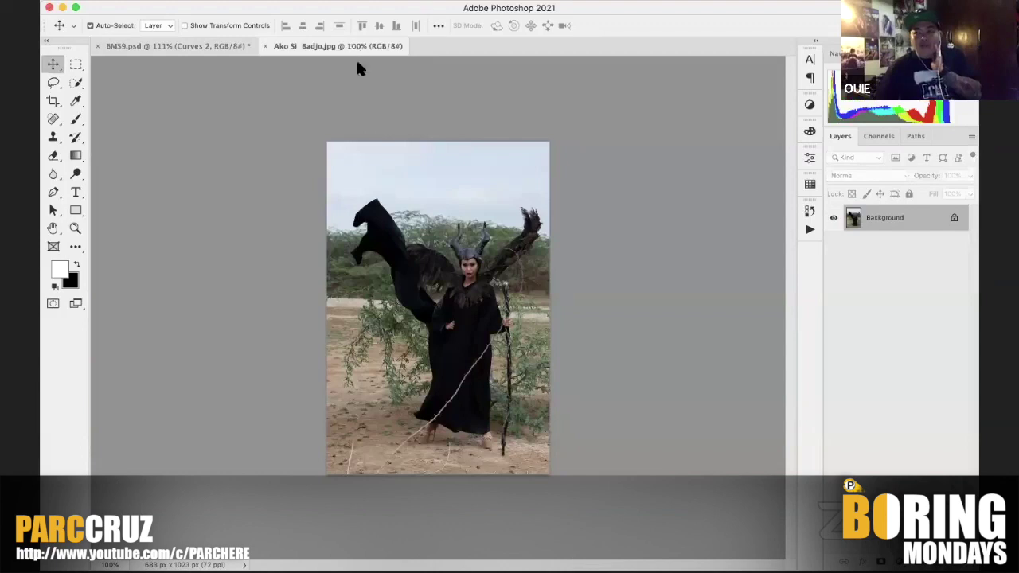
# Step: Float the source costume photo and BMS9.psd in separate windows, with the photo shown at 100%
pyautogui.moveTo(358, 46); pyautogui.dragTo(366, 101)
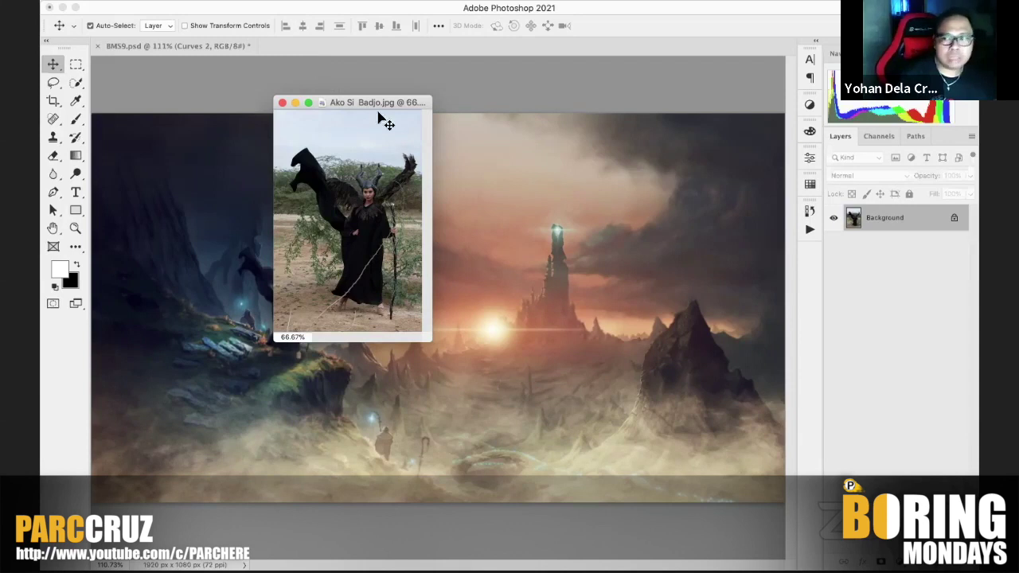
pyautogui.moveTo(355, 101); pyautogui.dragTo(638, 102)
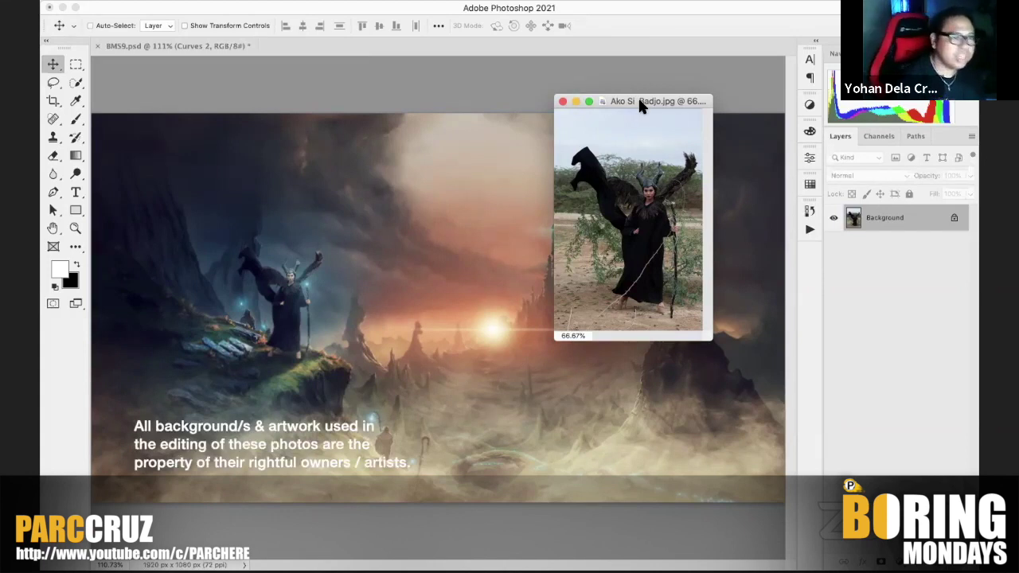
pyautogui.press('super+1')
pyautogui.moveTo(664, 103); pyautogui.dragTo(646, 133)
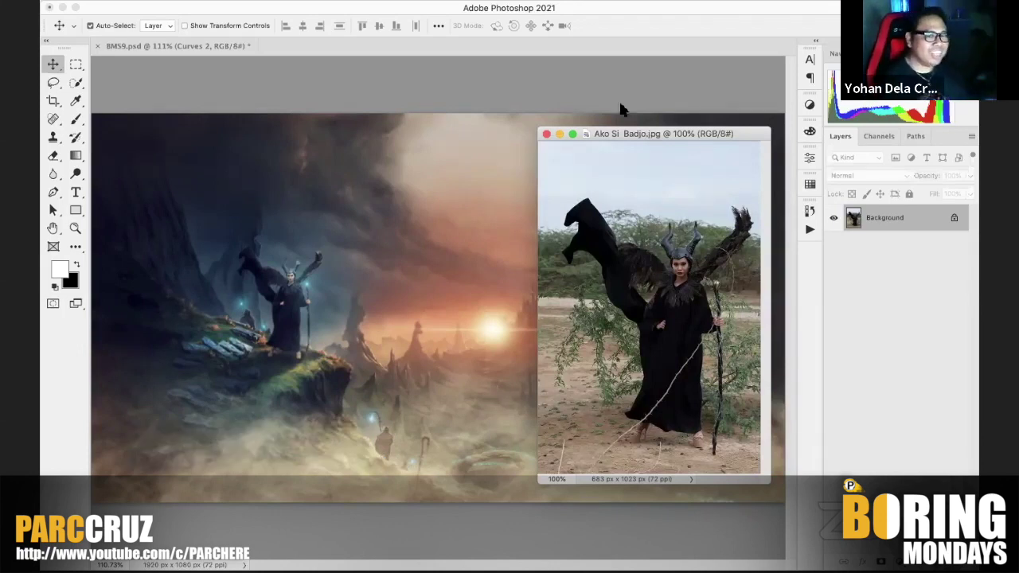
pyautogui.moveTo(200, 45); pyautogui.dragTo(223, 70)
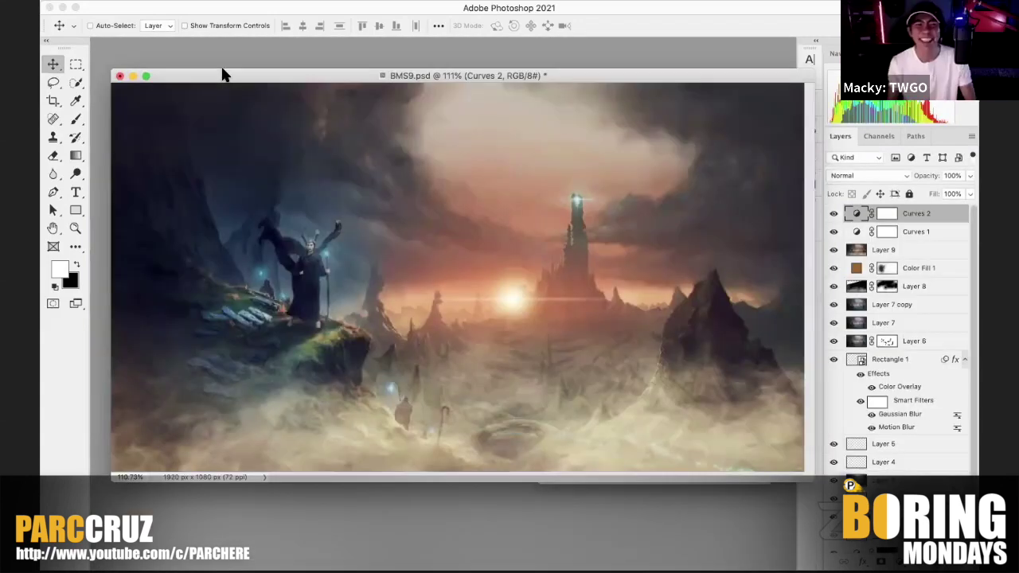
# Step: Examine the BMS9.psd composite up close and return it to 100% view
pyautogui.press('super+minus')
pyautogui.press('super+plus')
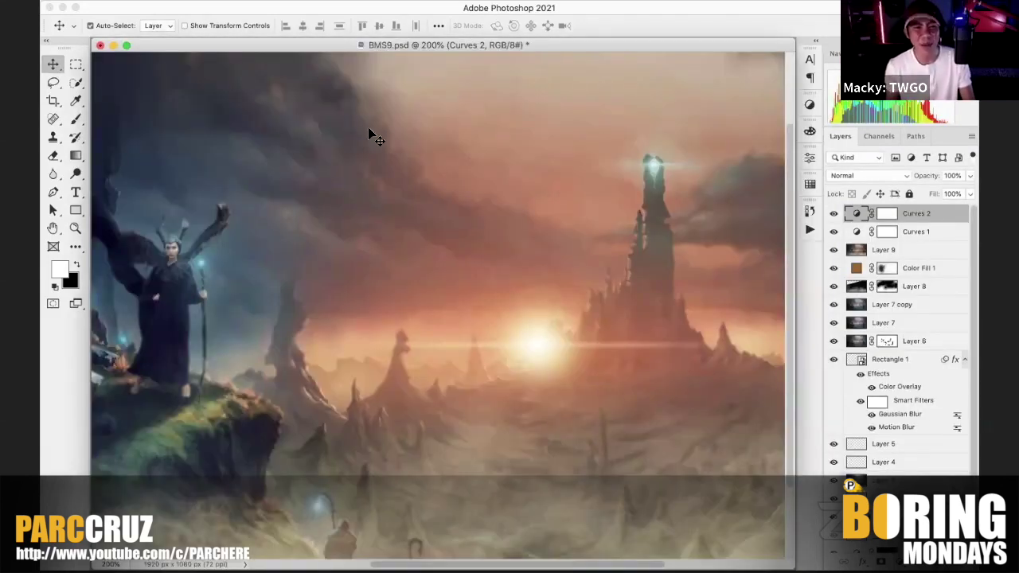
pyautogui.scroll(10, 374, 137)
pyautogui.scroll(3, 374, 137)
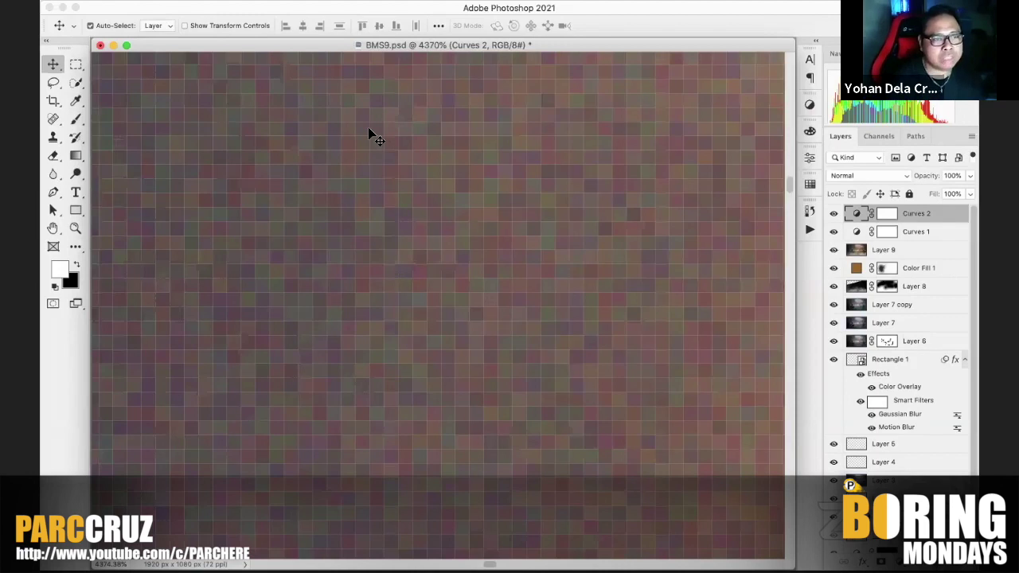
pyautogui.press('super+0')
pyautogui.press('super+plus')
pyautogui.press('super+plus')
pyautogui.press('super+plus')
pyautogui.press('super+plus')
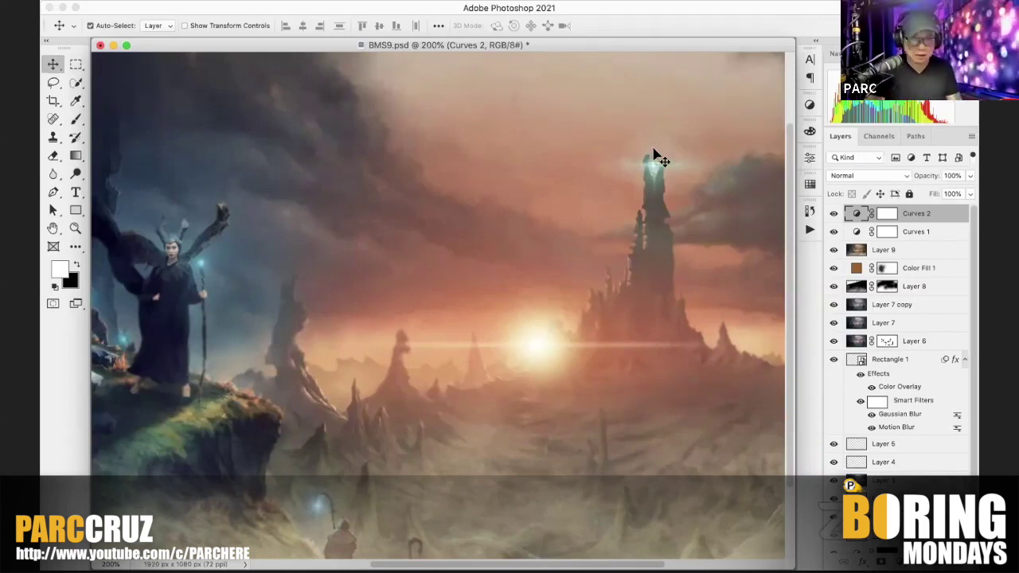
pyautogui.press('super+1')
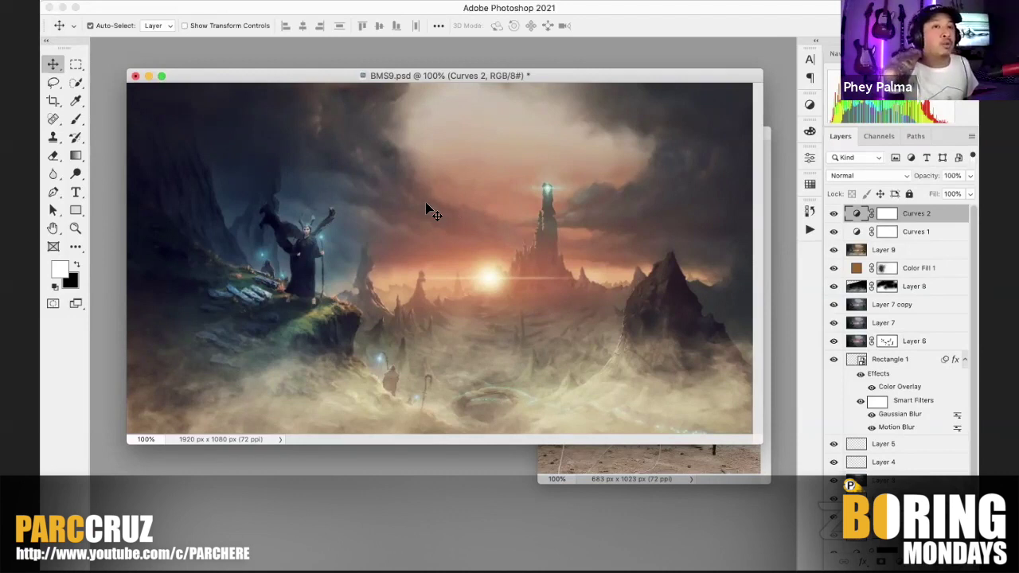
# Step: Sample the light blue glow at the tip of the woman's staff as the foreground colour for the Brush tool
pyautogui.press('ctrl')
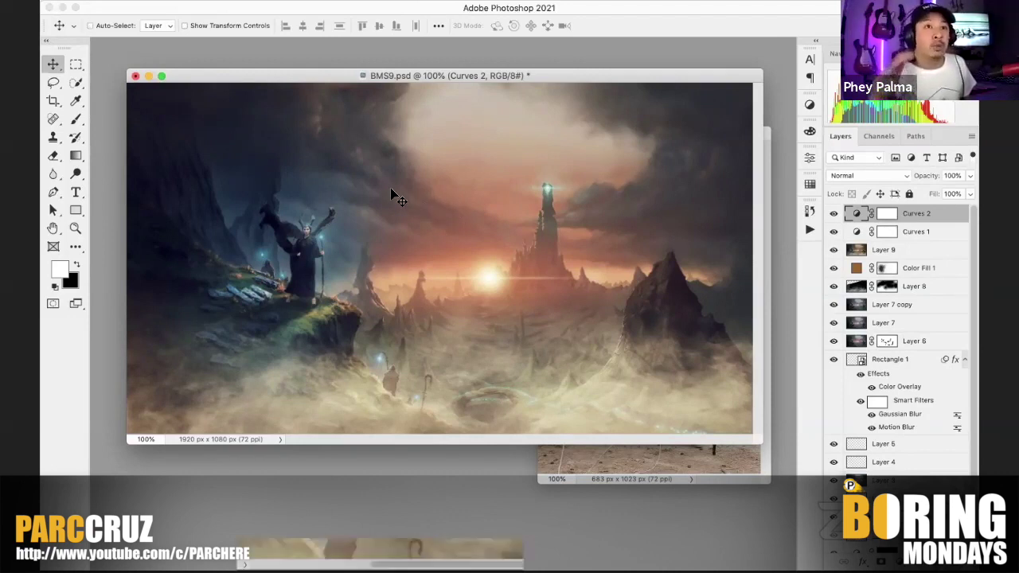
pyautogui.keyDown('ctrl'); pyautogui.click(390, 195); pyautogui.keyUp('ctrl')
pyautogui.keyDown('ctrl'); pyautogui.click(390, 193); pyautogui.keyUp('ctrl')
pyautogui.moveTo(390, 191); pyautogui.dragTo(516, 205)
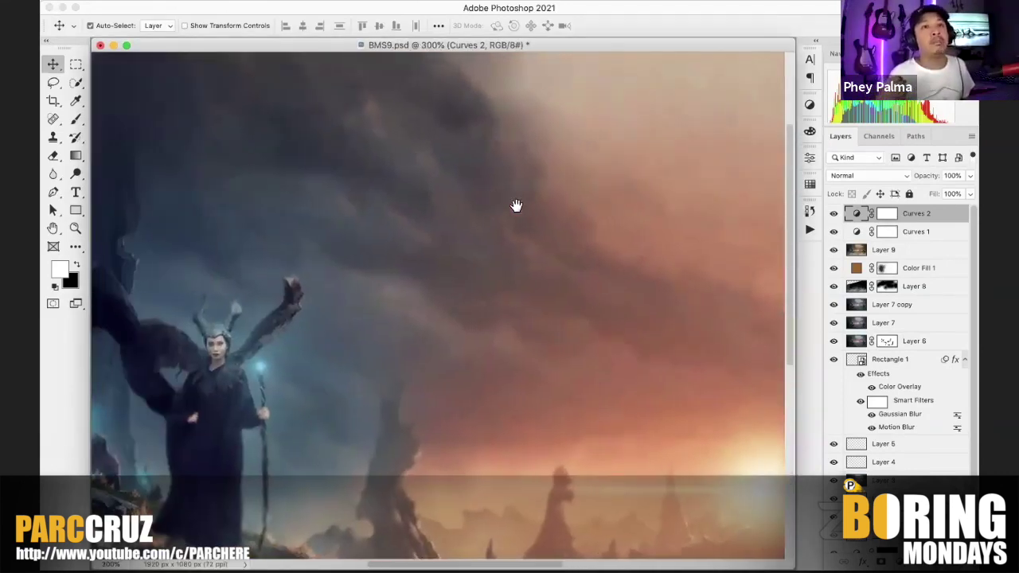
pyautogui.click(75, 119)
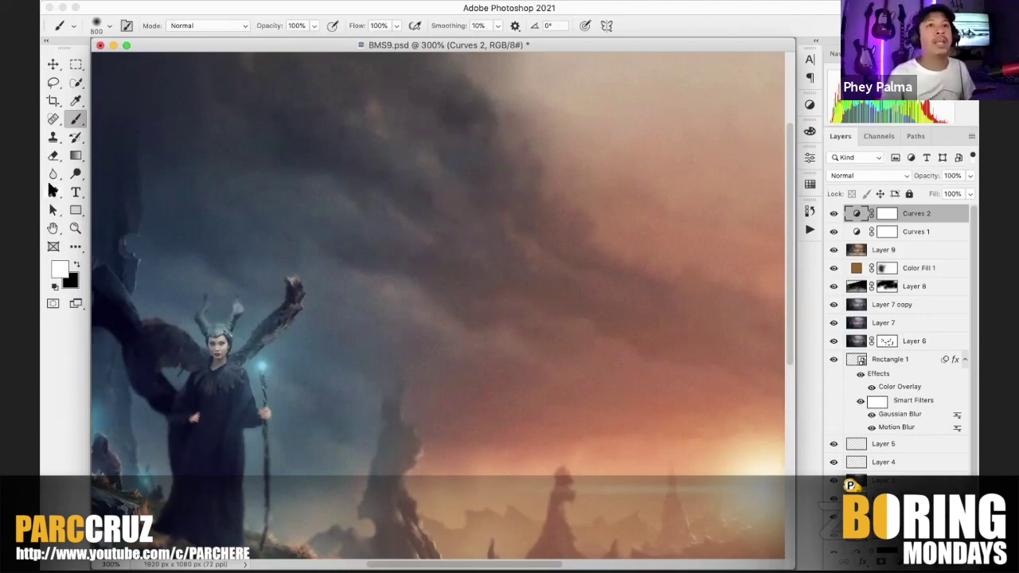
pyautogui.click(76, 101)
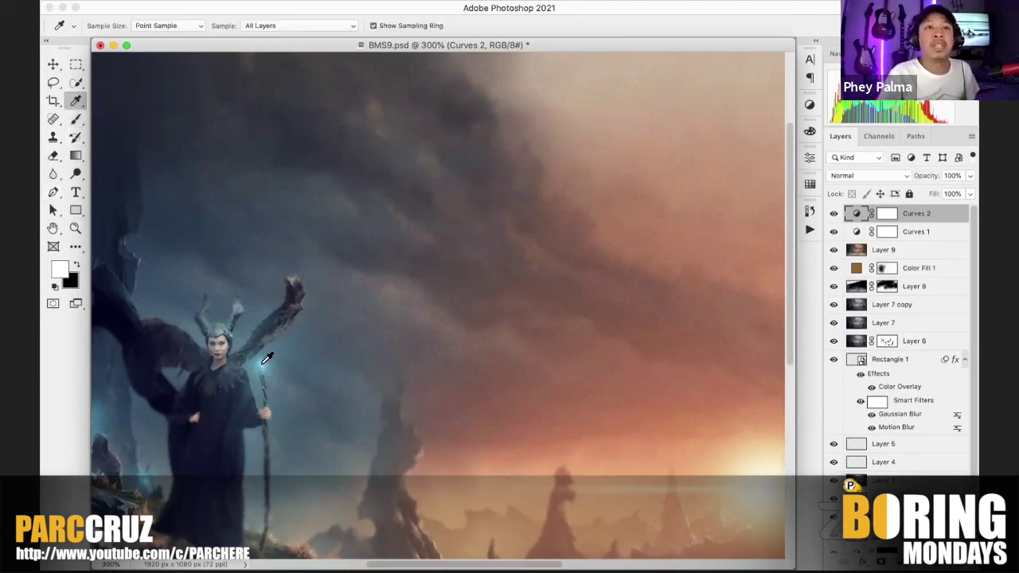
pyautogui.click(265, 360)
pyautogui.click(77, 118)
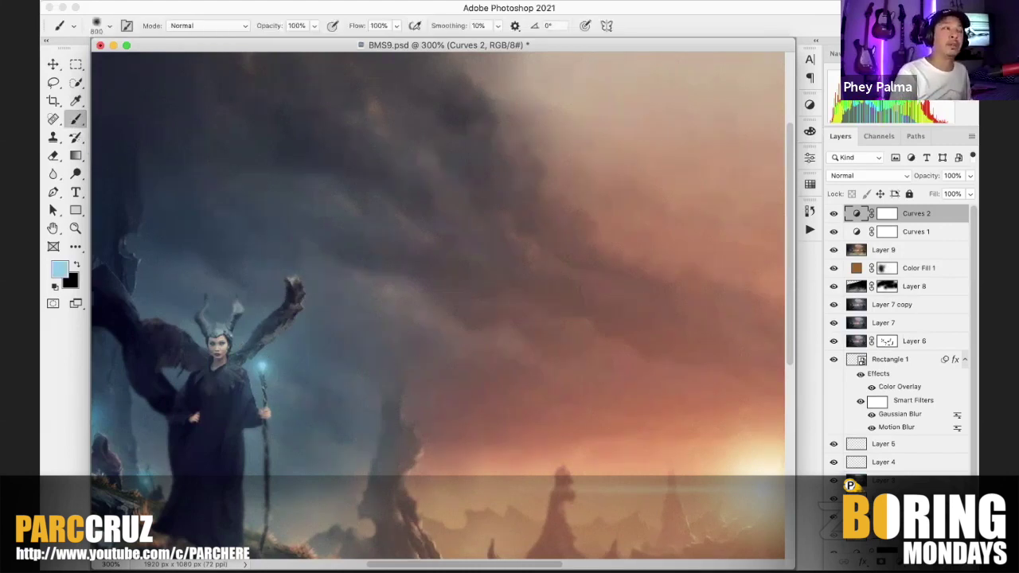
# Step: Add a new empty layer at the top of the stack and reduce the brush size to 125 px
pyautogui.press('super+shift+alt+n')
pyautogui.press('[')
pyautogui.moveTo(251, 344); pyautogui.dragTo(207, 336)
pyautogui.press('[')
pyautogui.press('[')
pyautogui.press('[')
pyautogui.press('[')
pyautogui.press('[')
pyautogui.press('[')
pyautogui.press('[')
pyautogui.press('[')
pyautogui.press('[')
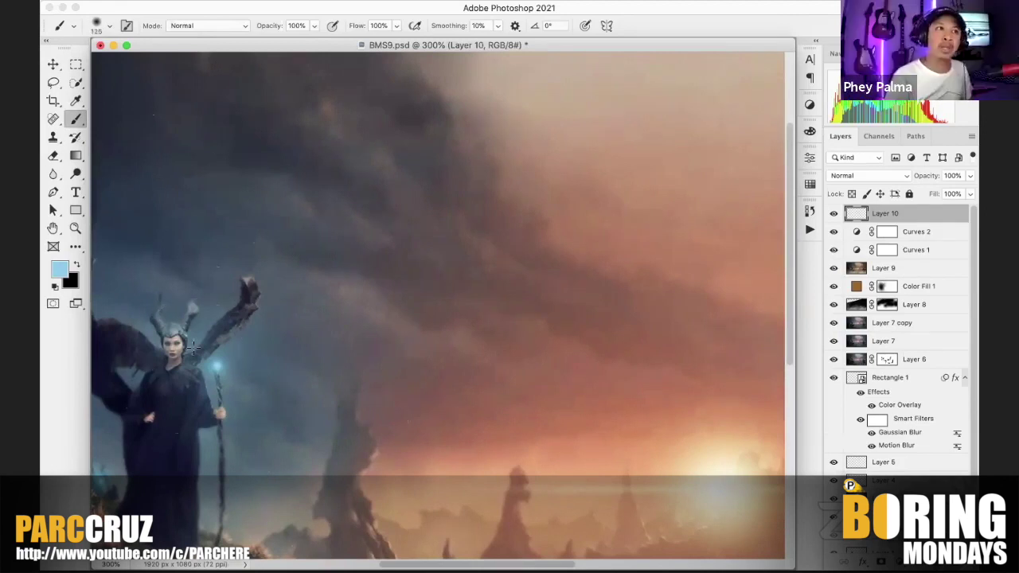
pyautogui.click(191, 340)
pyautogui.press('super+z')
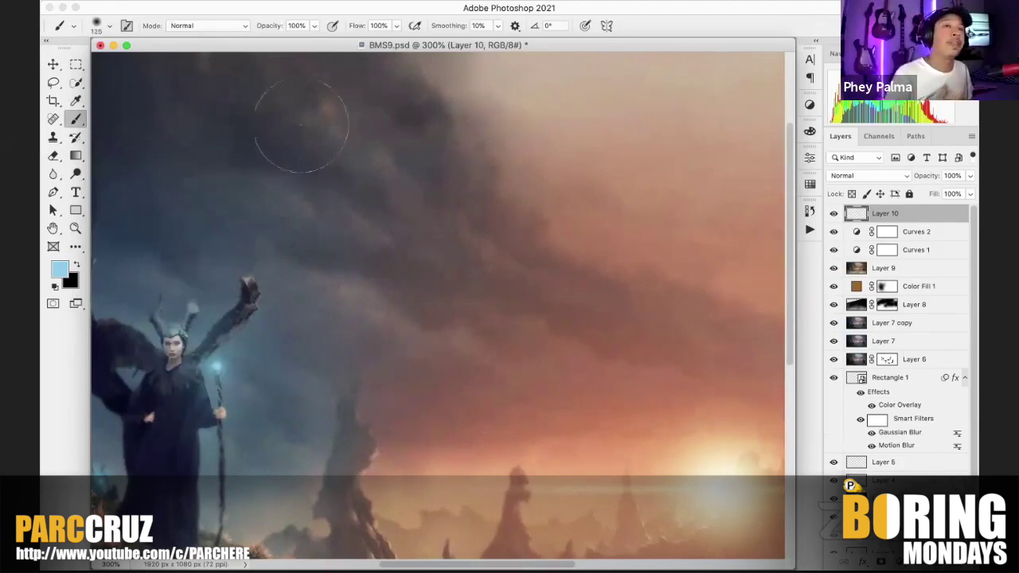
# Step: Paint a faint light blue glow over the woman's head and shoulder using a smaller brush at 18% opacity
pyautogui.click(314, 25)
pyautogui.moveTo(301, 46); pyautogui.dragTo(262, 45)
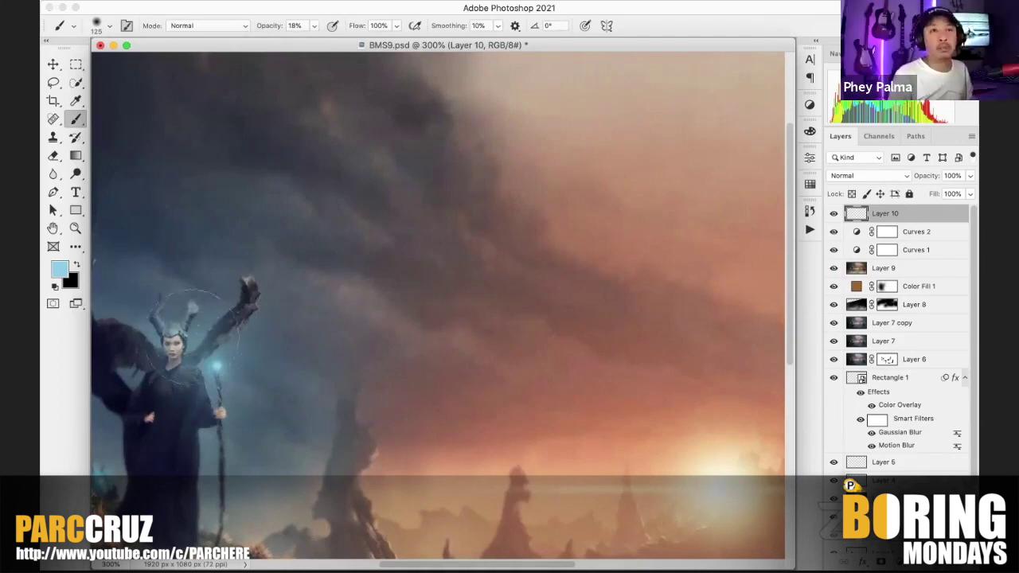
pyautogui.press('[')
pyautogui.press('[')
pyautogui.press('[')
pyautogui.press('[')
pyautogui.press('[')
pyautogui.press('[')
pyautogui.press('[')
pyautogui.press('[')
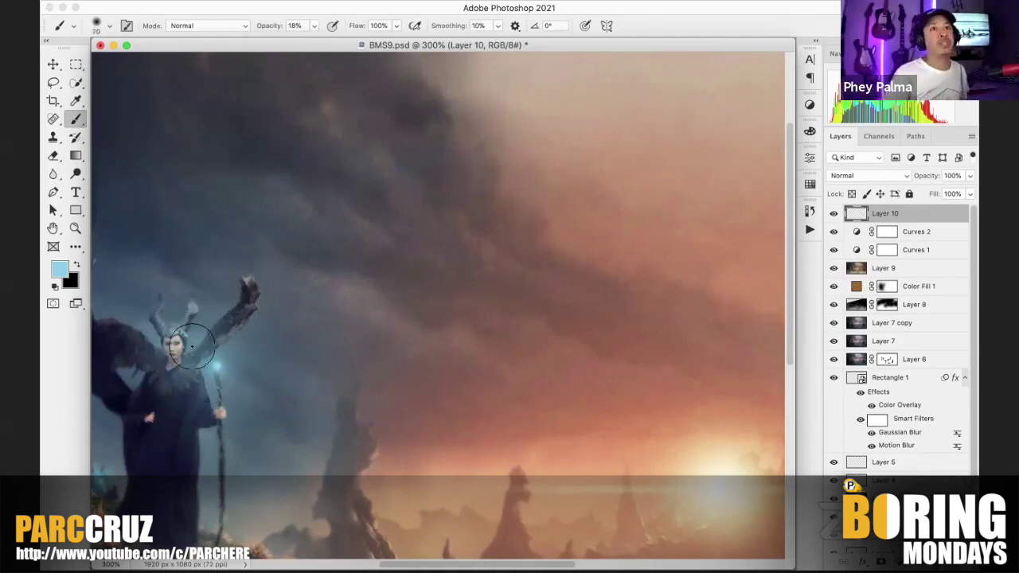
pyautogui.moveTo(185, 335)
pyautogui.mouseDown()
pyautogui.moveTo(186, 364)
pyautogui.moveTo(213, 410)
pyautogui.mouseUp()
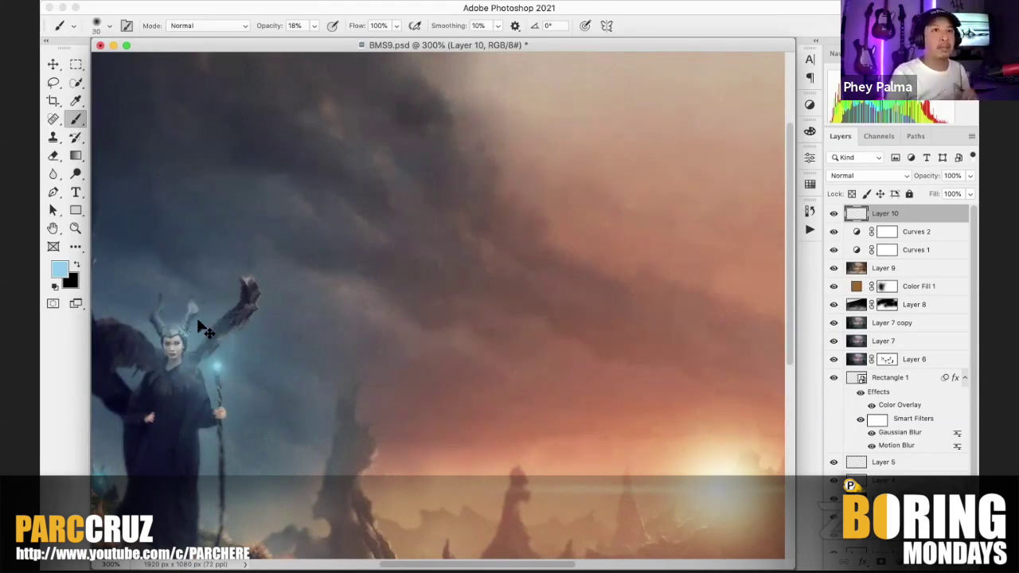
pyautogui.press('super+0')
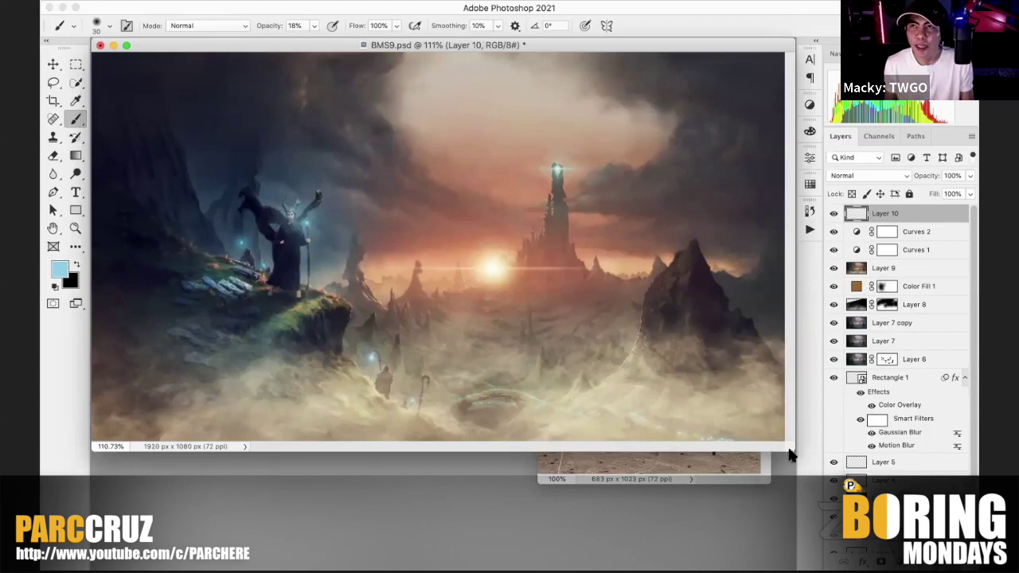
# Step: Select Layer 9 and set up the Dodge tool with 18% exposure
pyautogui.moveTo(790, 448); pyautogui.dragTo(799, 472)
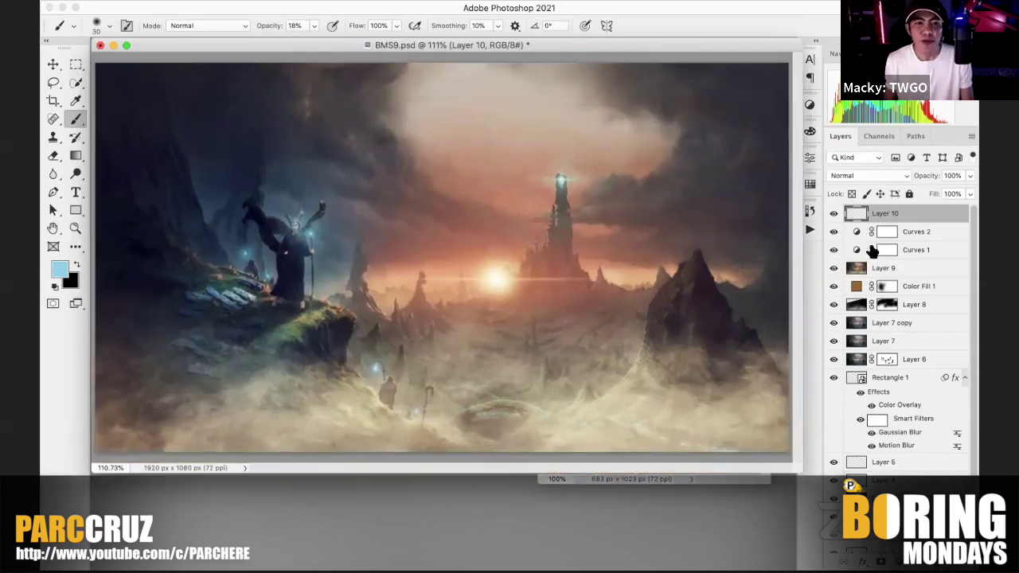
pyautogui.click(861, 271)
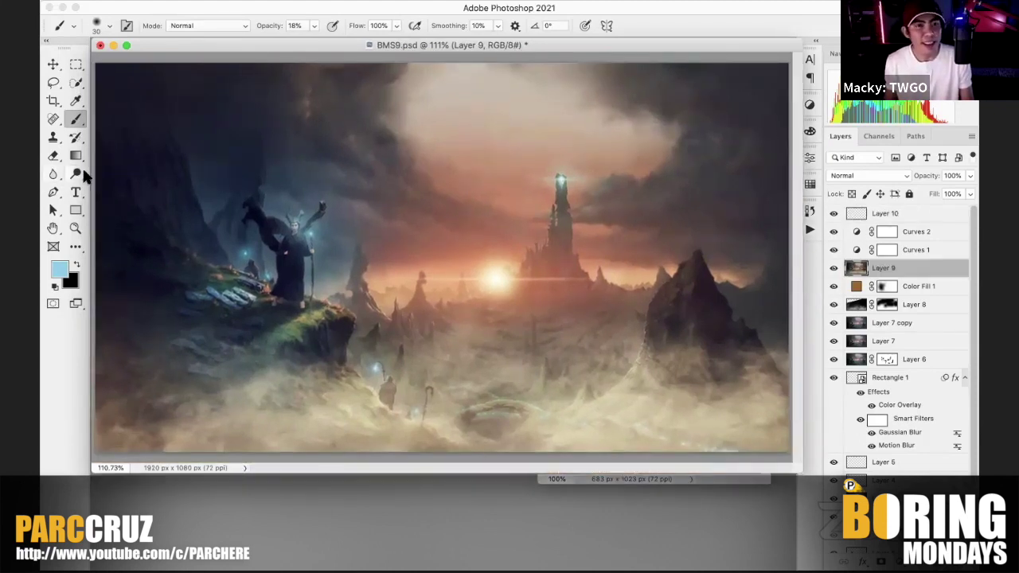
pyautogui.click(76, 174)
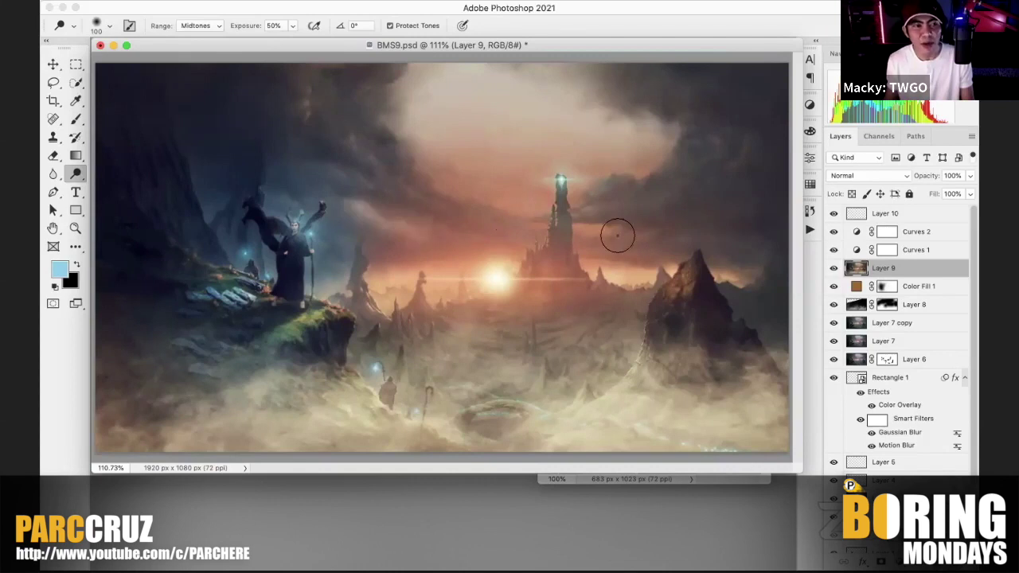
pyautogui.moveTo(292, 25); pyautogui.dragTo(271, 36)
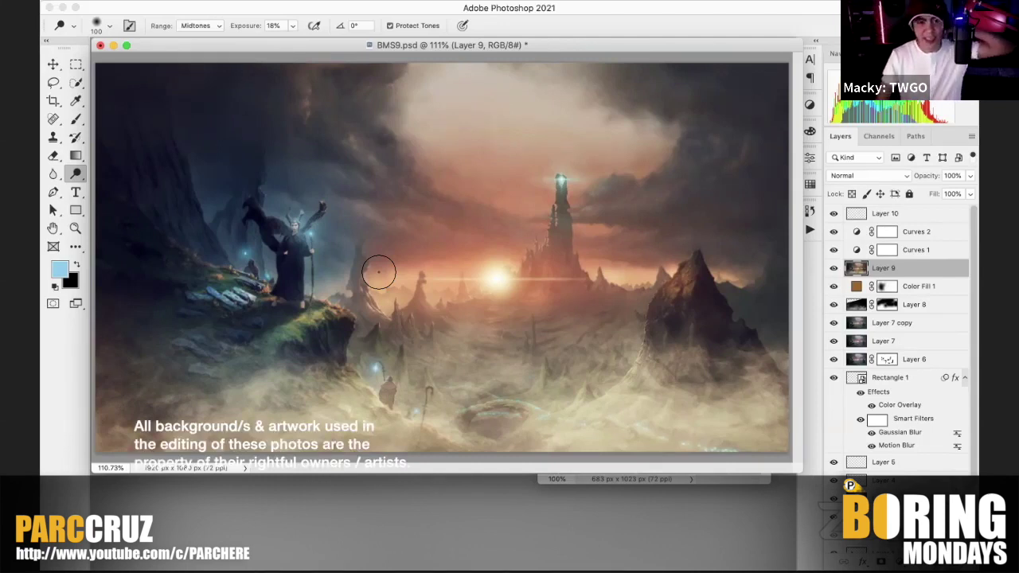
pyautogui.press('super+1')
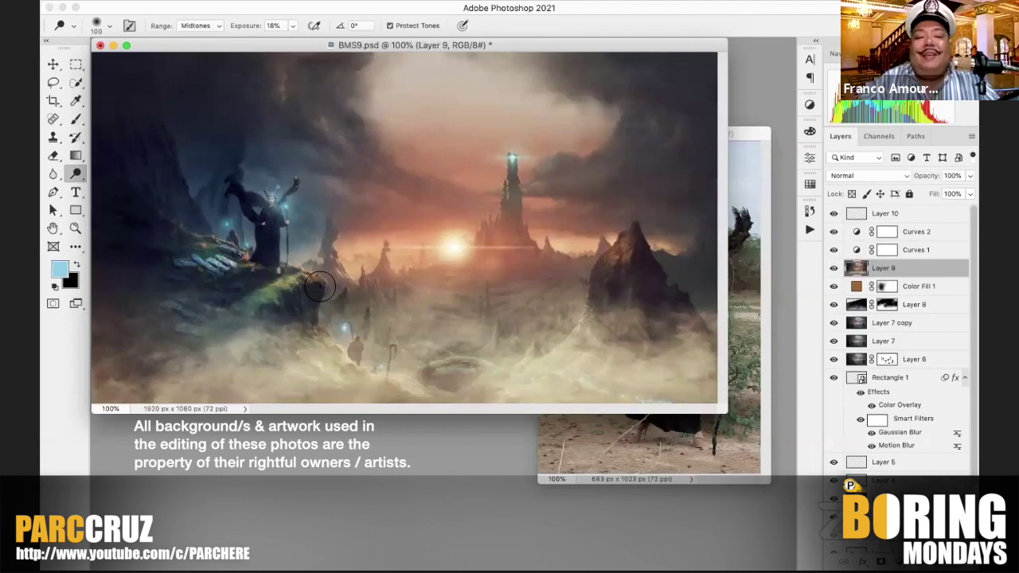
# Step: Bring the source costume photo to the front beside the composite and close it
pyautogui.click(737, 134)
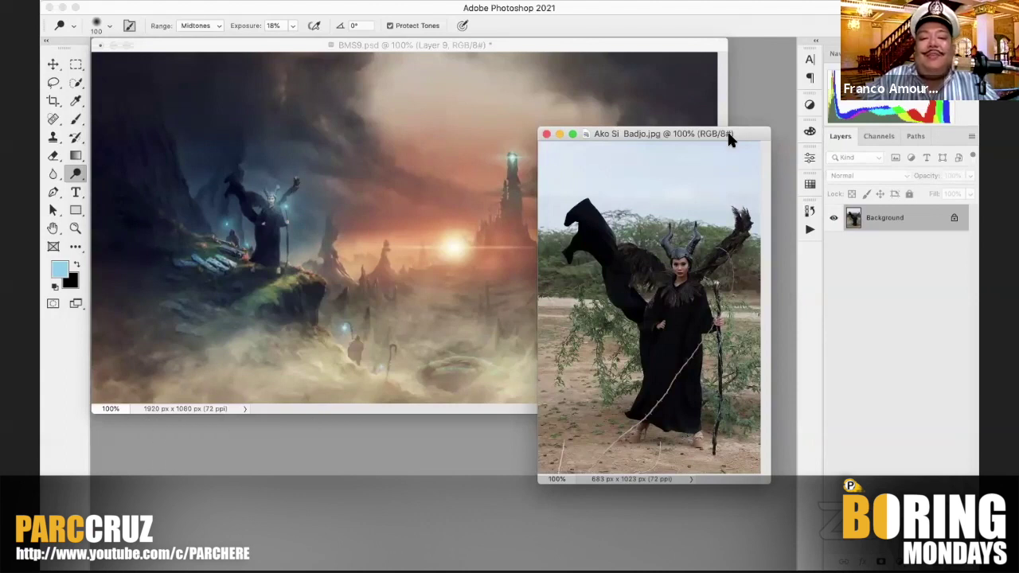
pyautogui.press('super+minus')
pyautogui.press('super+minus')
pyautogui.press('super+equal')
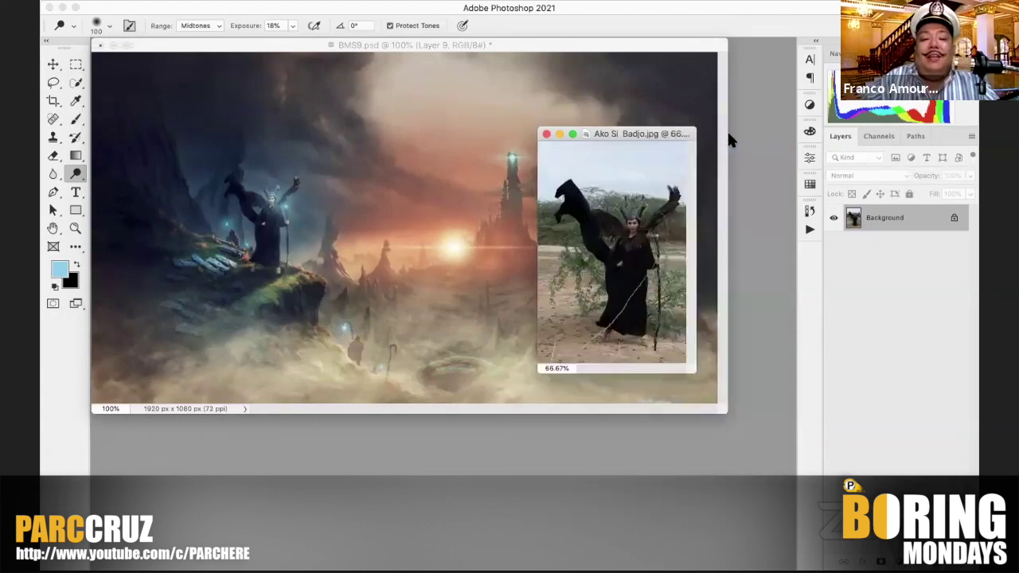
pyautogui.press('super+equal')
pyautogui.press('super+w')
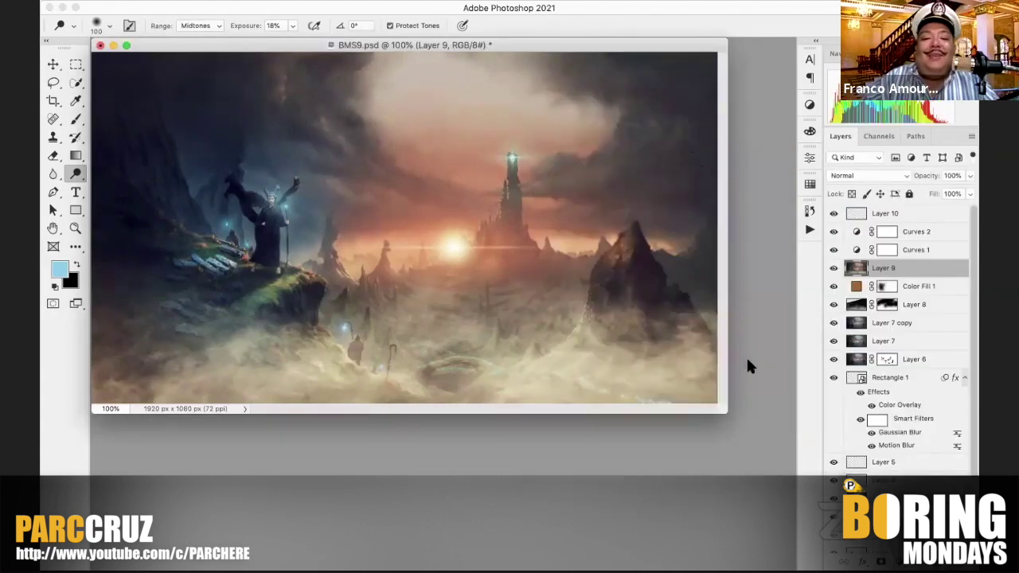
# Step: Add a Levels adjustment layer above Layer 10, set the white input level to 245 and slightly brighten the midtones
pyautogui.click(912, 218)
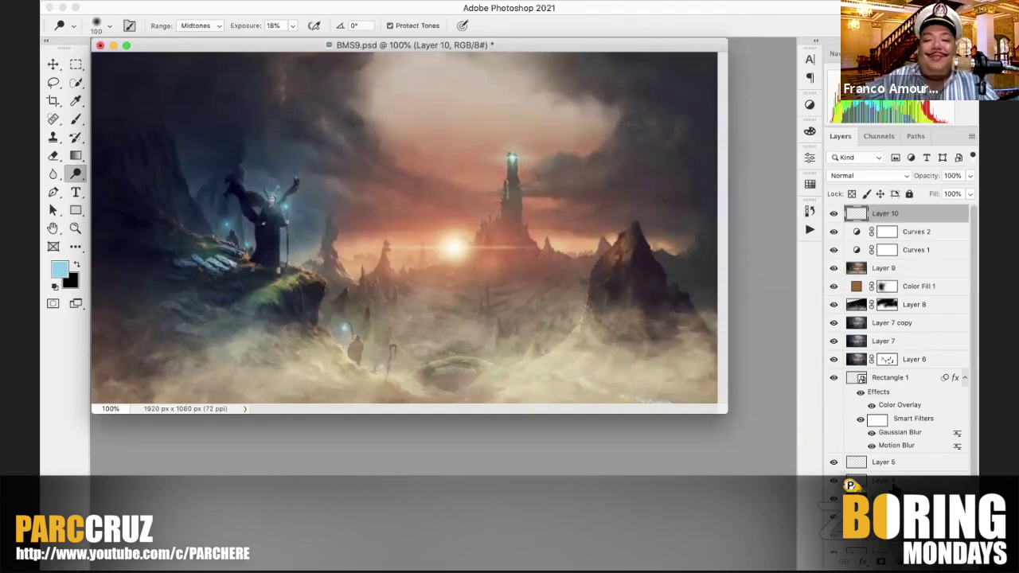
pyautogui.click(900, 557)
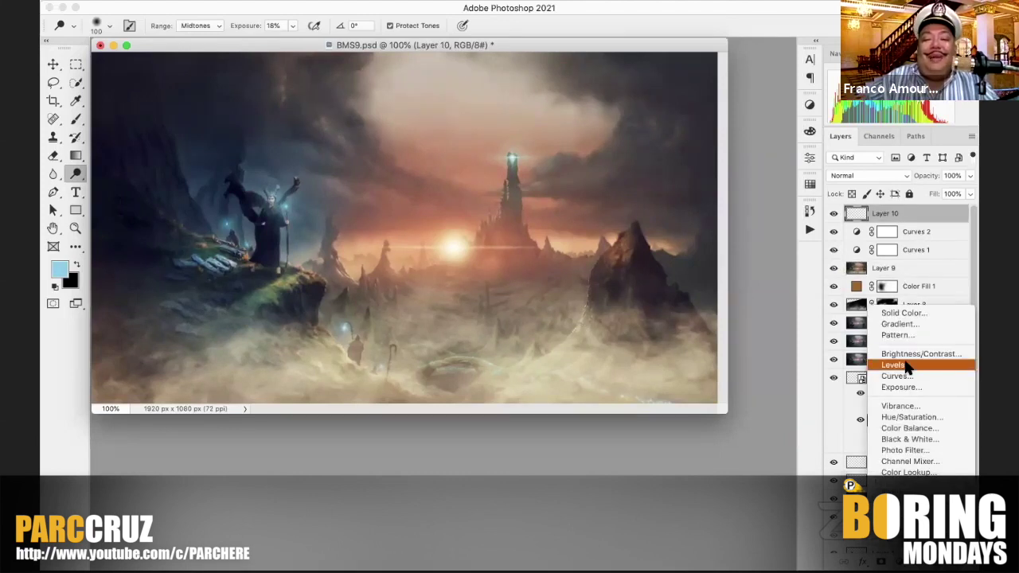
pyautogui.click(893, 365)
pyautogui.moveTo(777, 291); pyautogui.dragTo(771, 295)
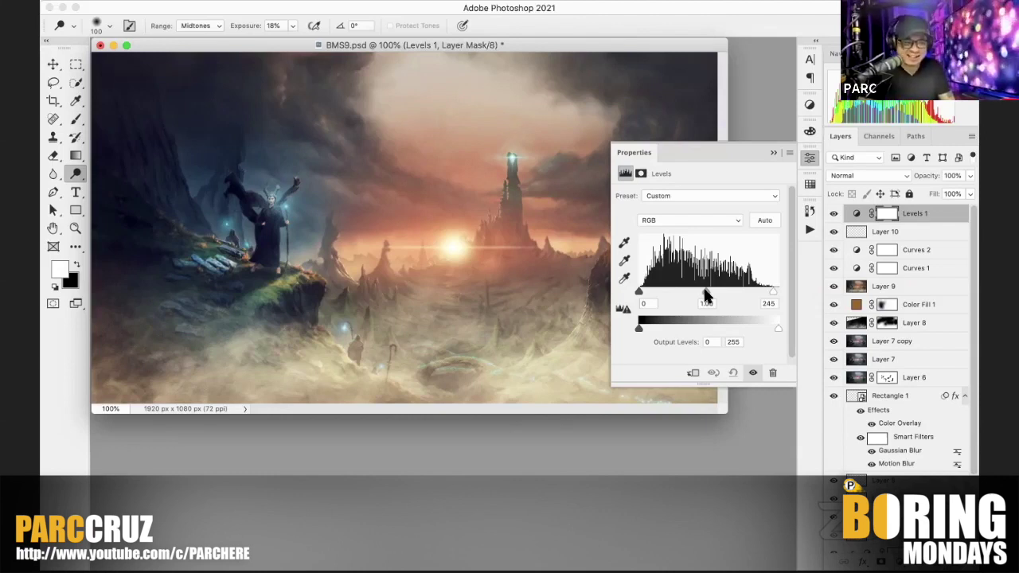
pyautogui.moveTo(703, 295); pyautogui.dragTo(701, 294)
pyautogui.click(770, 154)
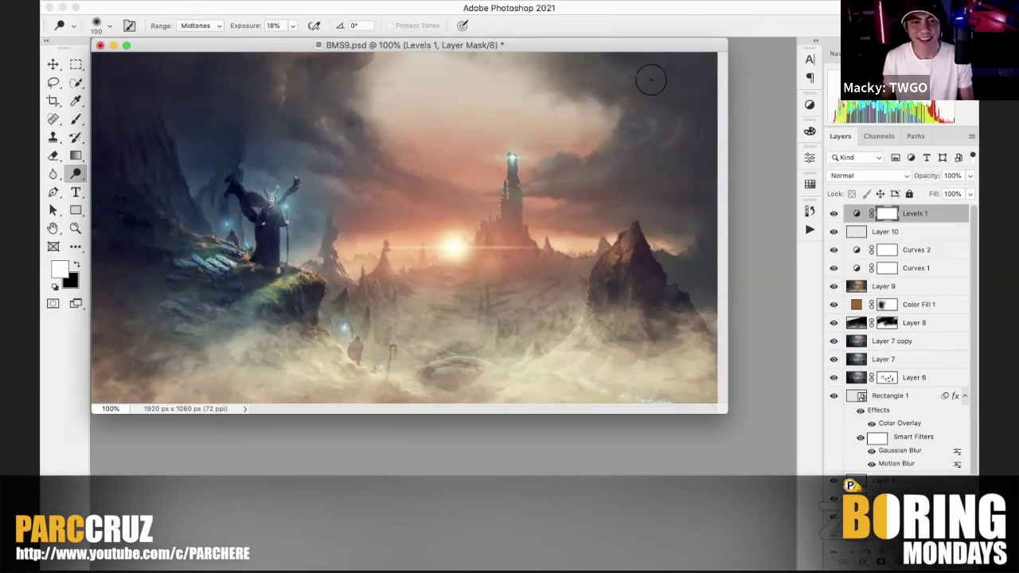
pyautogui.moveTo(621, 45); pyautogui.dragTo(646, 69)
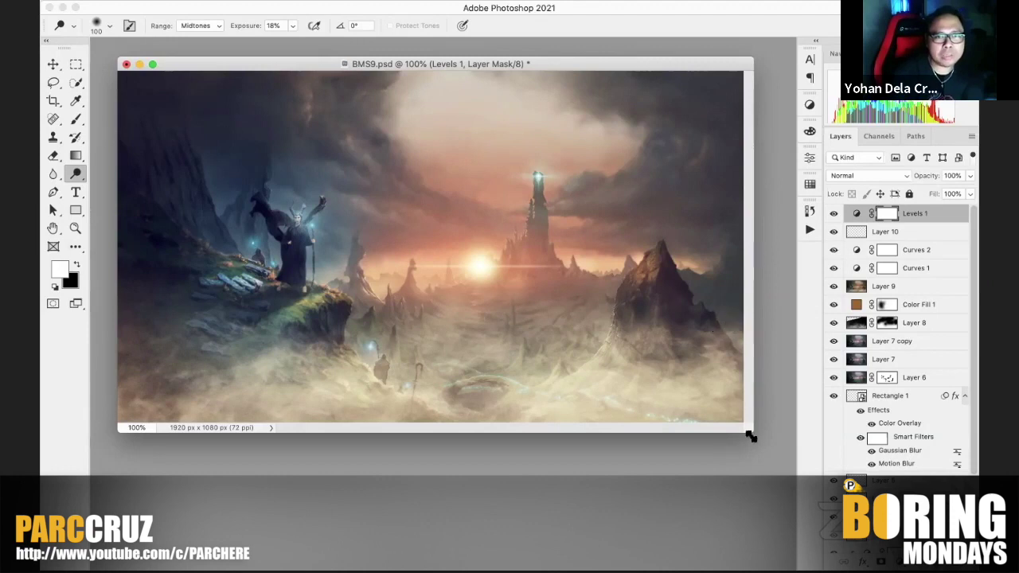
pyautogui.moveTo(748, 430); pyautogui.dragTo(771, 465)
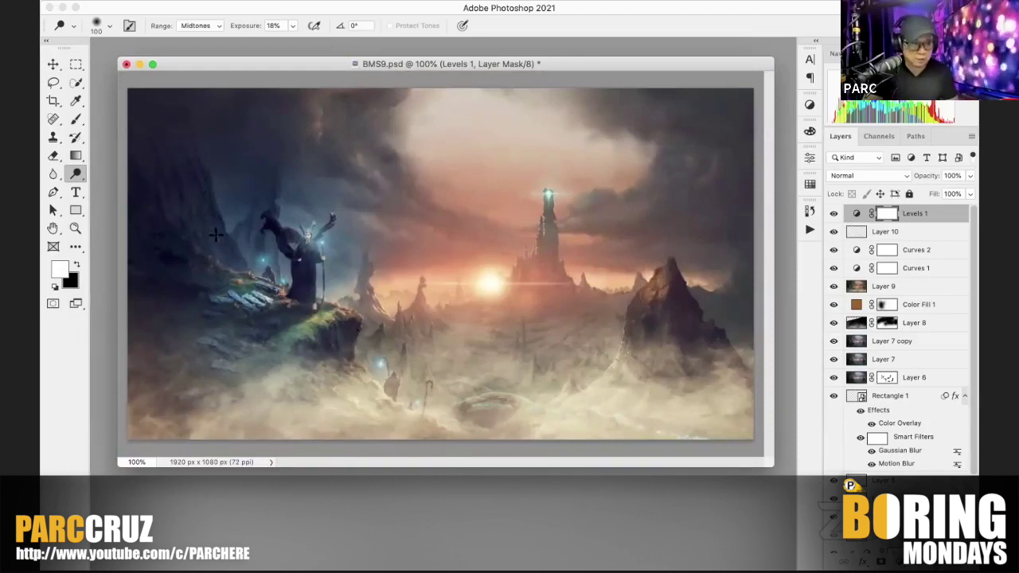
pyautogui.click(862, 287)
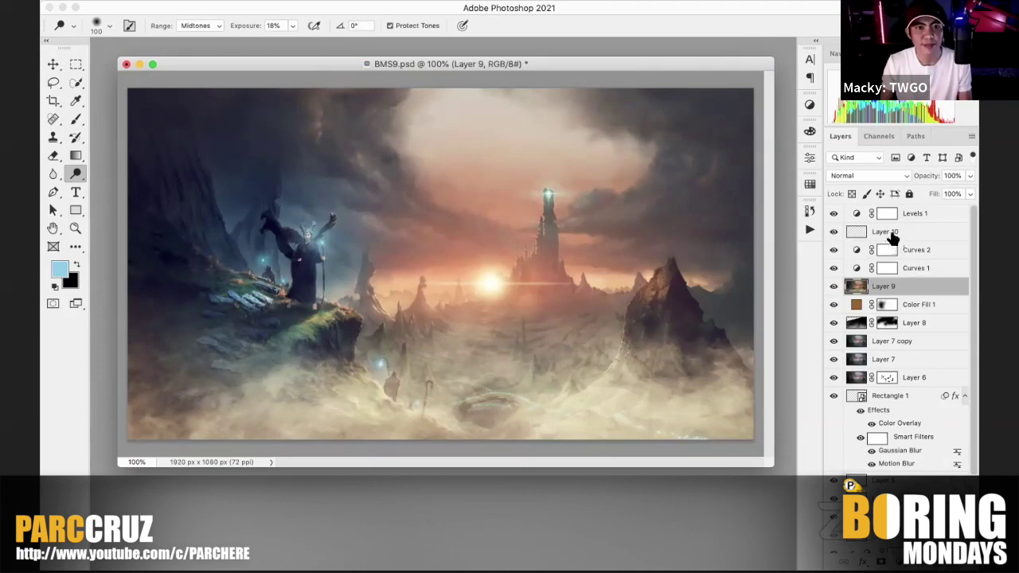
pyautogui.click(915, 216)
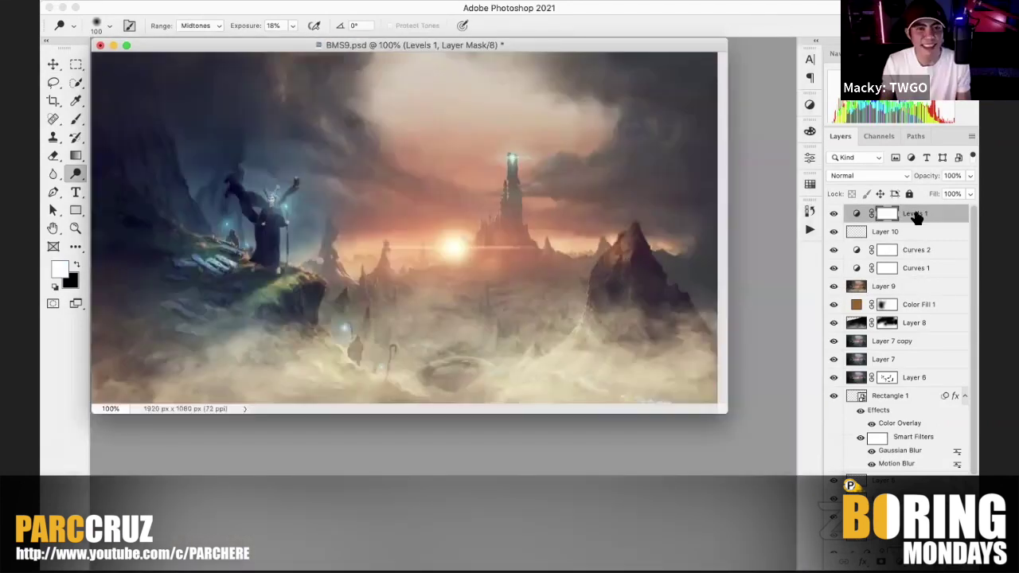
# Step: Compare the composite with its original base image by hiding and re-showing all layers above the bottom one
pyautogui.scroll(-3, 909, 404)
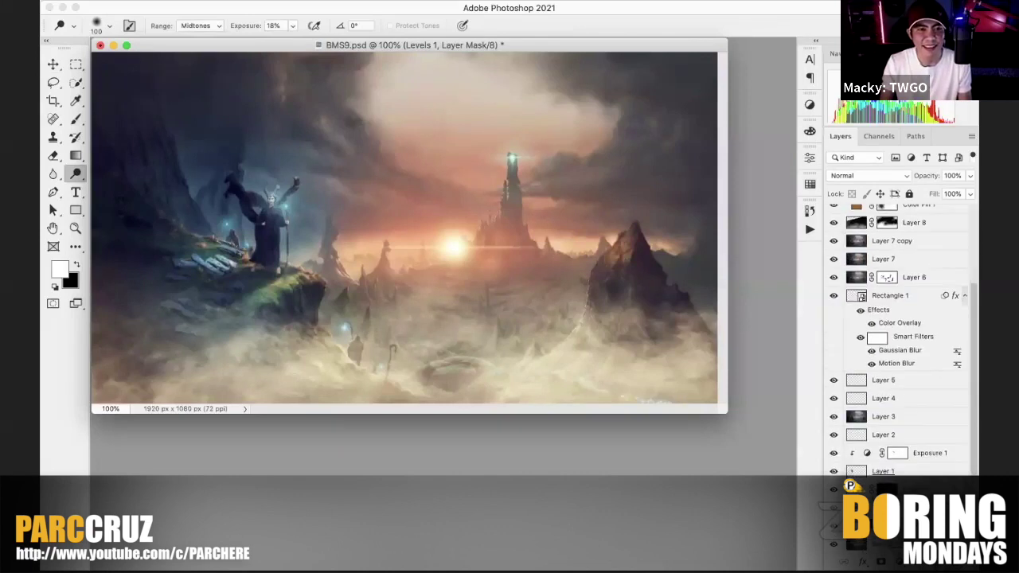
pyautogui.click(832, 546)
pyautogui.click(831, 546)
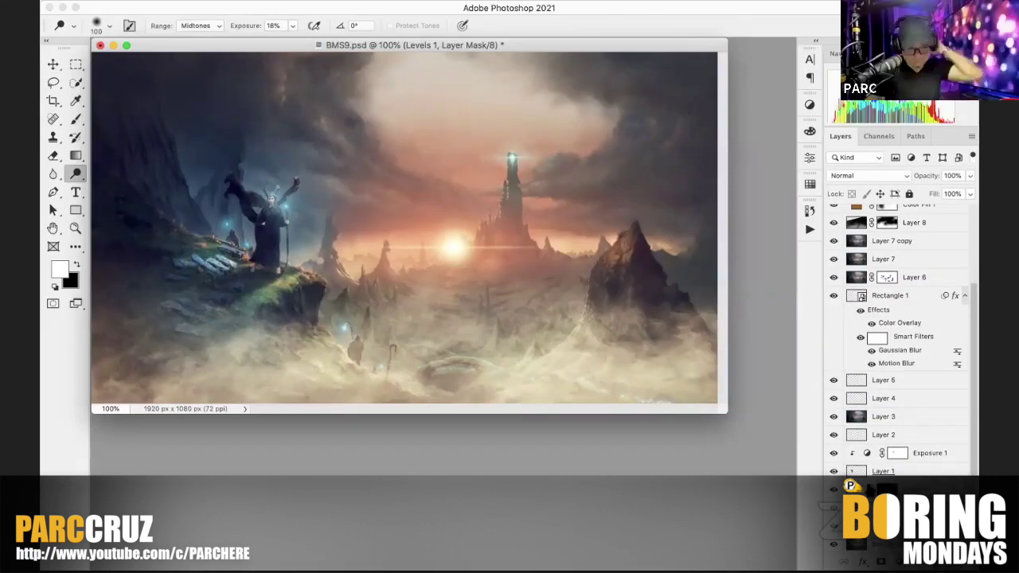
pyautogui.scroll(5, 929, 239)
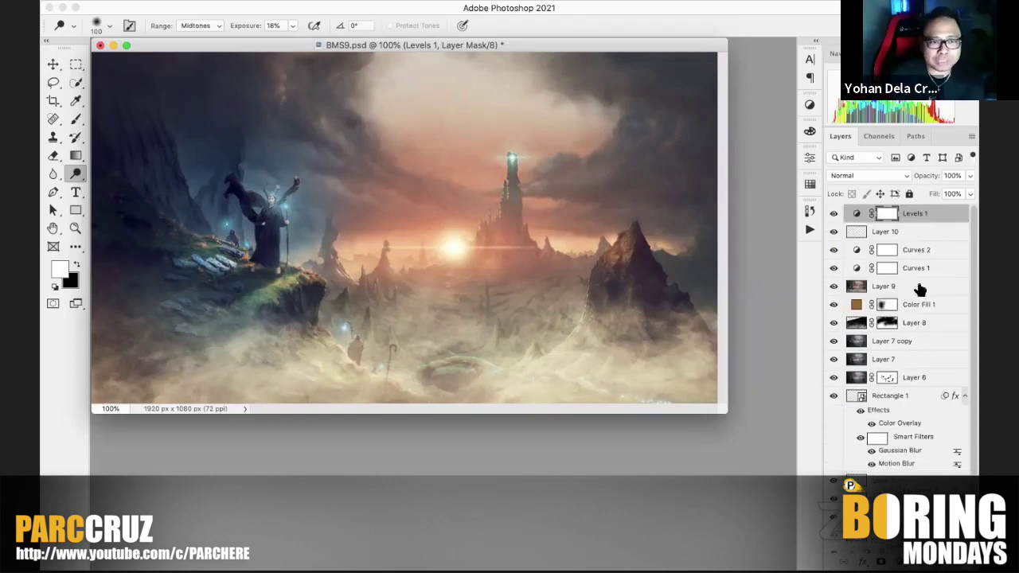
# Step: Add a Vibrance adjustment layer at the top of the stack and raise its values to intensify the composite's colours
pyautogui.click(916, 561)
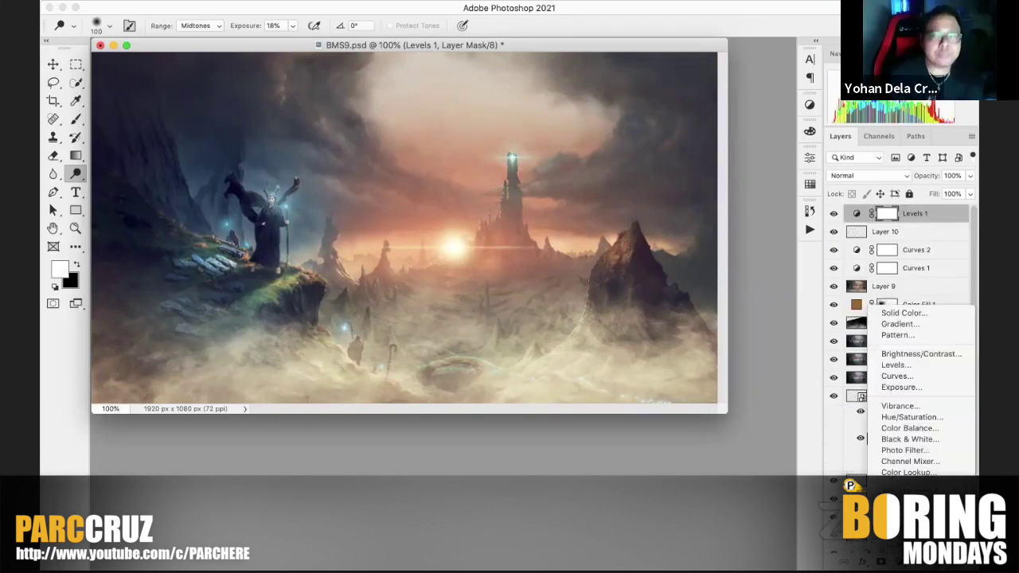
pyautogui.click(899, 406)
pyautogui.moveTo(695, 206); pyautogui.dragTo(710, 230)
pyautogui.click(770, 153)
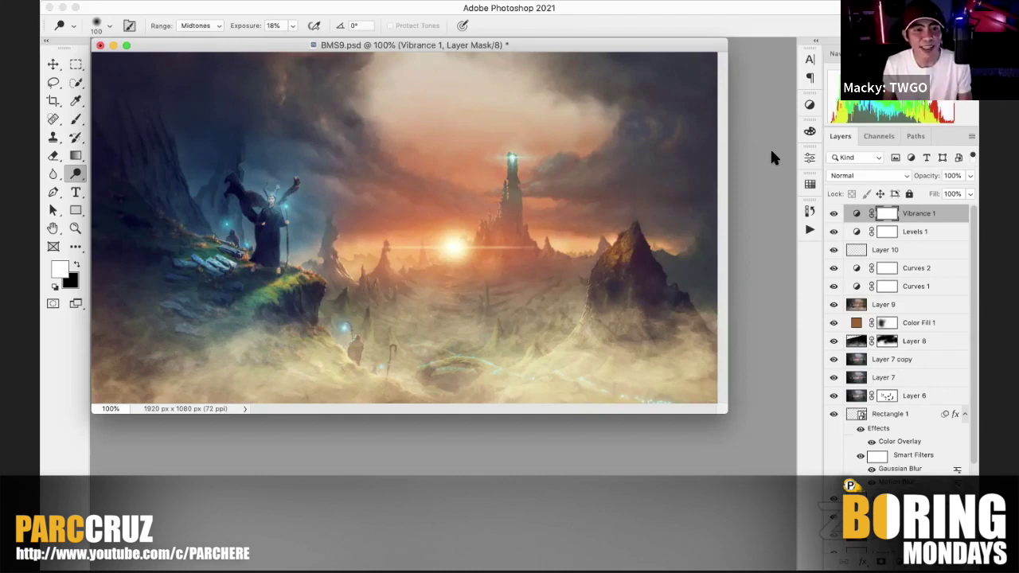
# Step: Reposition the composite's window at 66.67% zoom, open the Save As dialog for BMS9.psd and cancel it
pyautogui.press('super+minus')
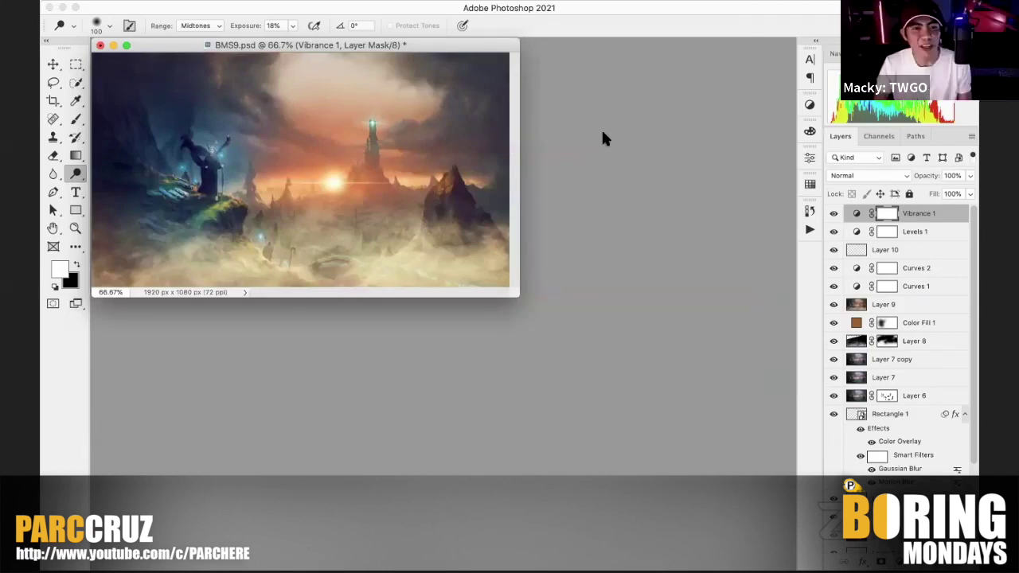
pyautogui.moveTo(425, 46); pyautogui.dragTo(560, 109)
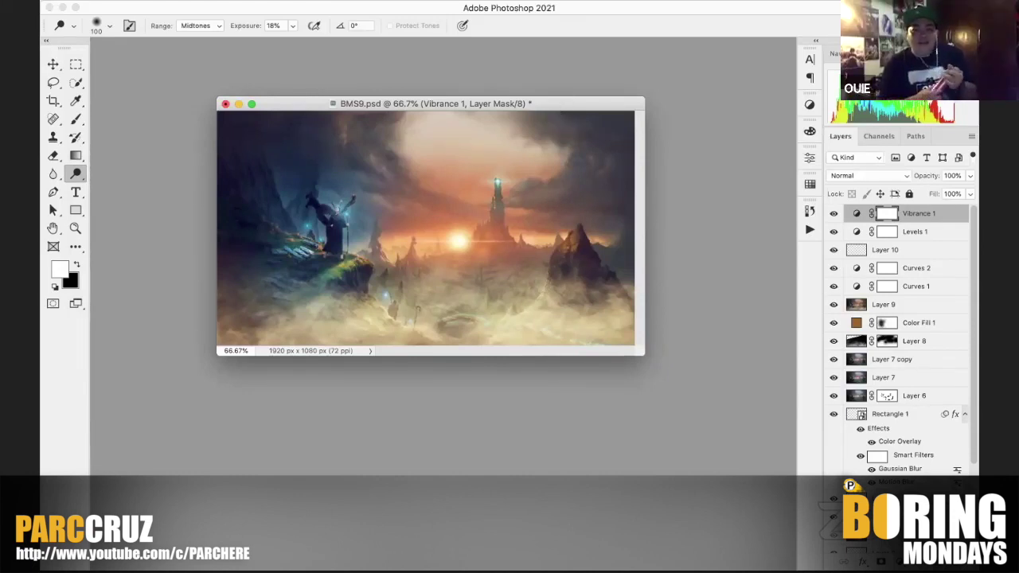
pyautogui.click(225, 140)
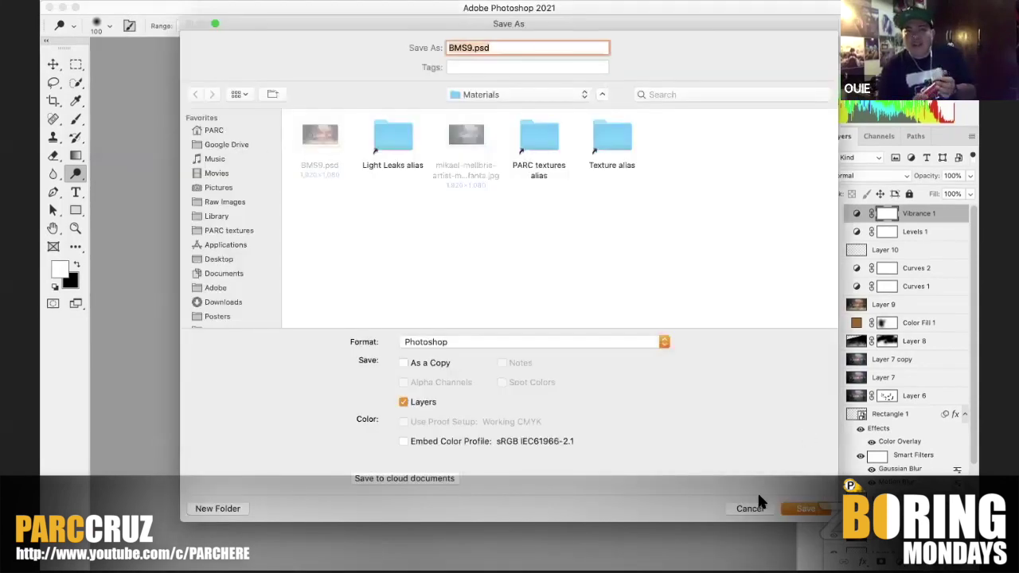
pyautogui.click(803, 508)
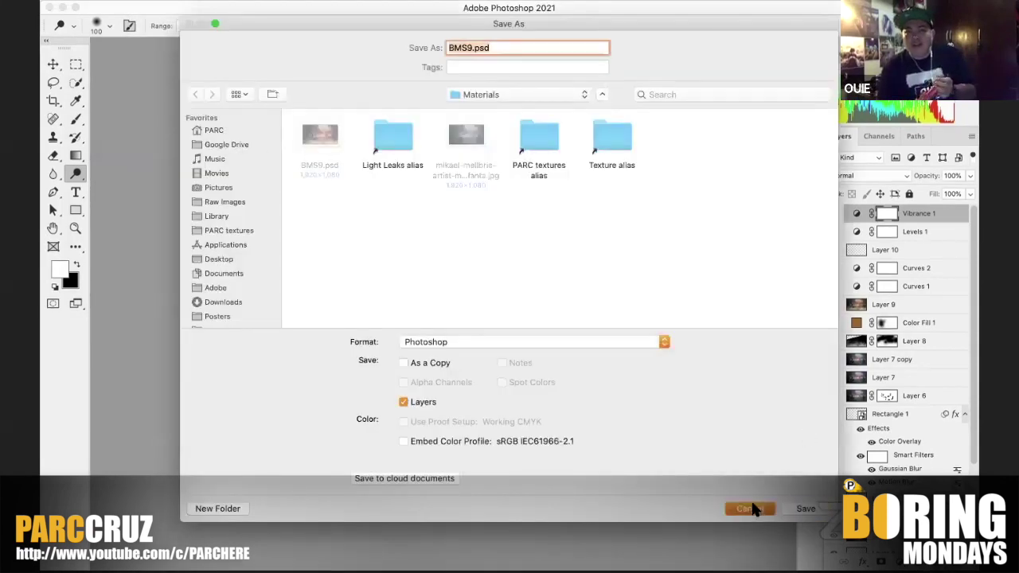
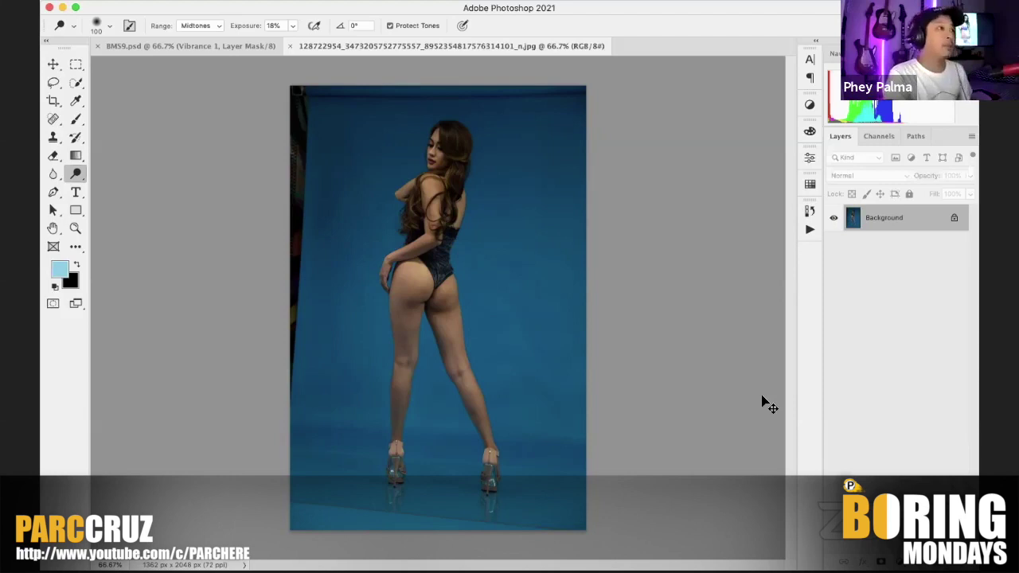
# Step: Select the backdrop strip along the studio photo's left side and stretch it outwards with Free Transform to cover the dark edge
pyautogui.click(50, 65)
pyautogui.press('super+minus')
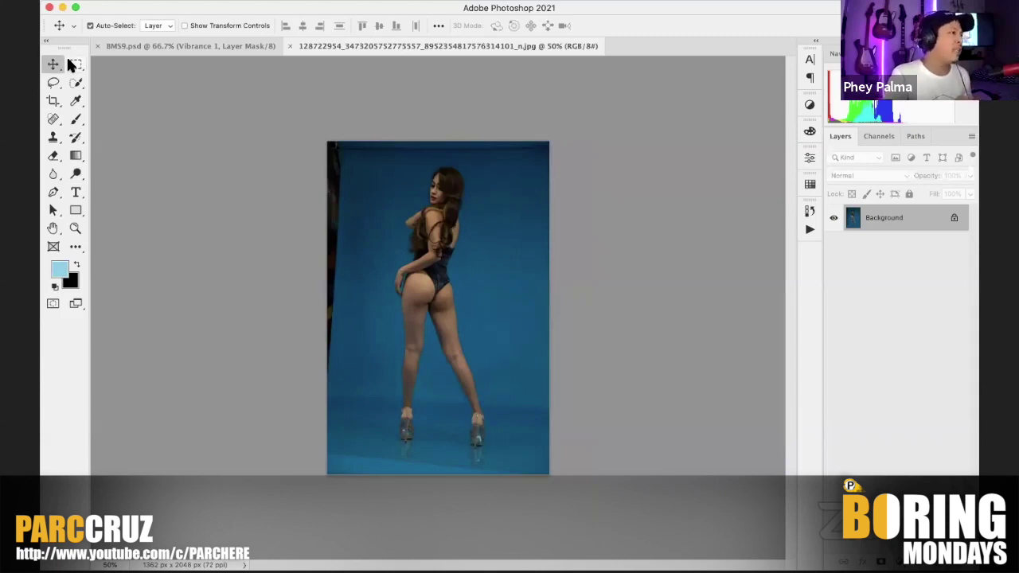
pyautogui.press('super+plus')
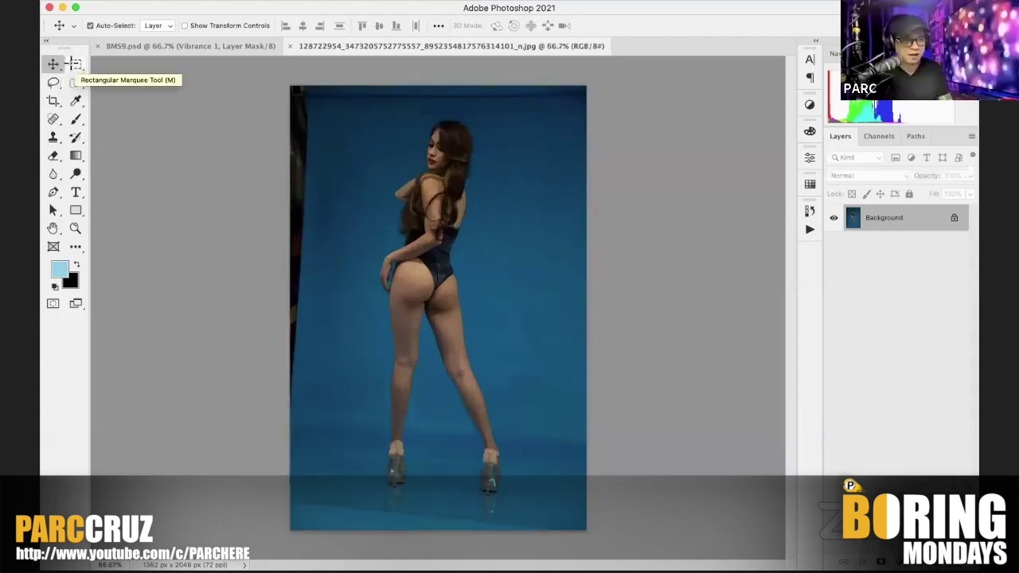
pyautogui.click(75, 64)
pyautogui.moveTo(290, 86); pyautogui.dragTo(359, 530)
pyautogui.press('super+t')
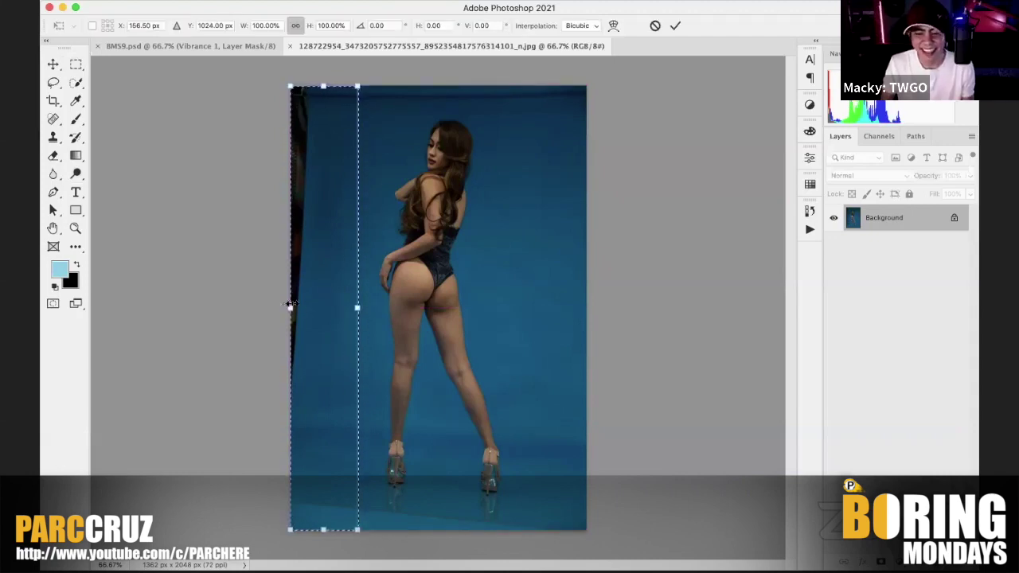
pyautogui.moveTo(284, 306); pyautogui.dragTo(252, 308)
pyautogui.press('Return')
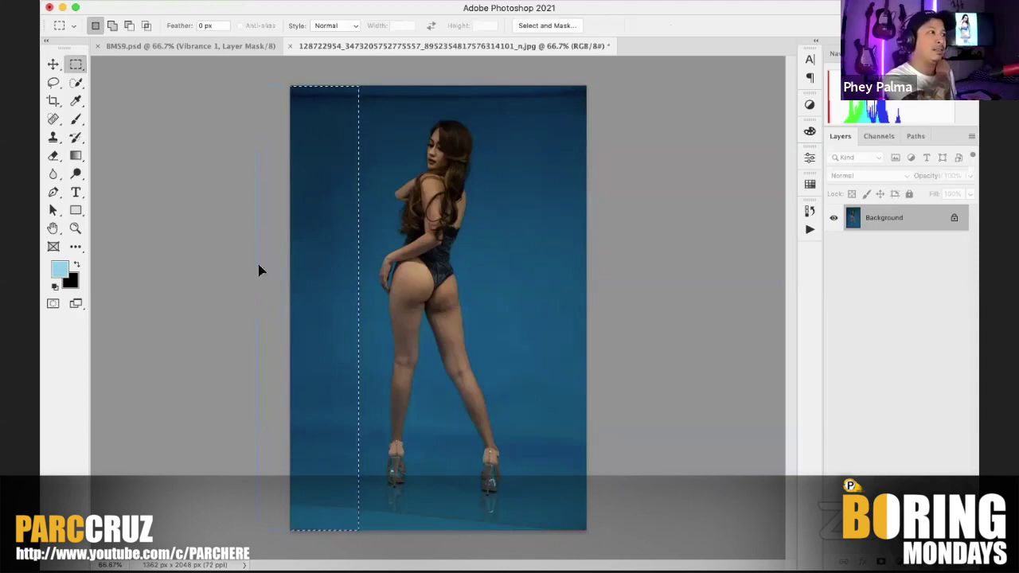
pyautogui.press('super+d')
# Step: Select the backdrop strip above the woman's head, stretch it upwards past the canvas edge, and toggle the edits to compare
pyautogui.moveTo(290, 86); pyautogui.dragTo(641, 128)
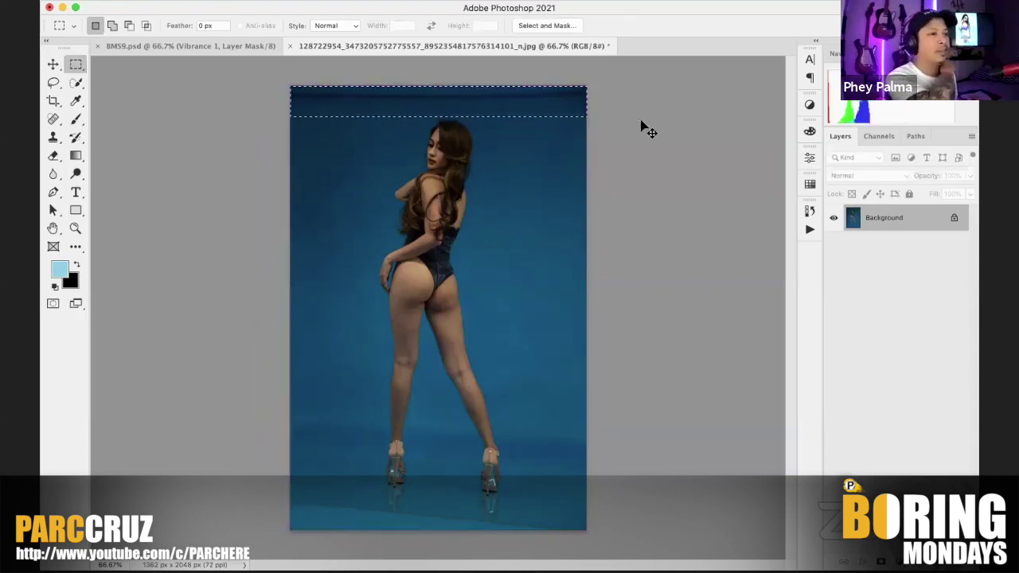
pyautogui.press('super+t')
pyautogui.moveTo(441, 82); pyautogui.dragTo(443, 62)
pyautogui.press('super+z')
pyautogui.press('super+z')
pyautogui.press('super+z')
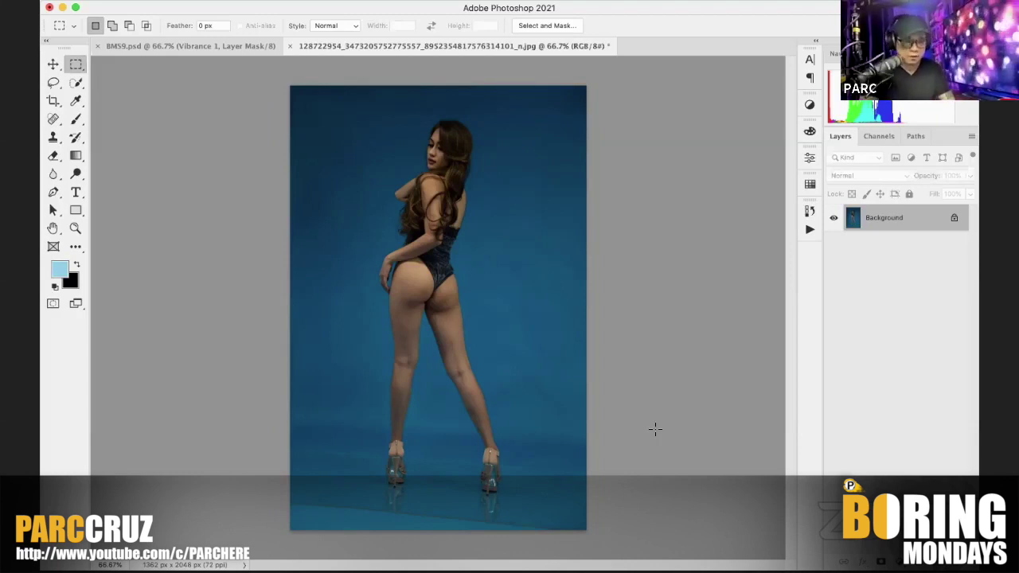
# Step: Duplicate the Background onto a new layer and examine the backdrop, legs and floor of the photo up close
pyautogui.press('super+j')
pyautogui.press('super+1')
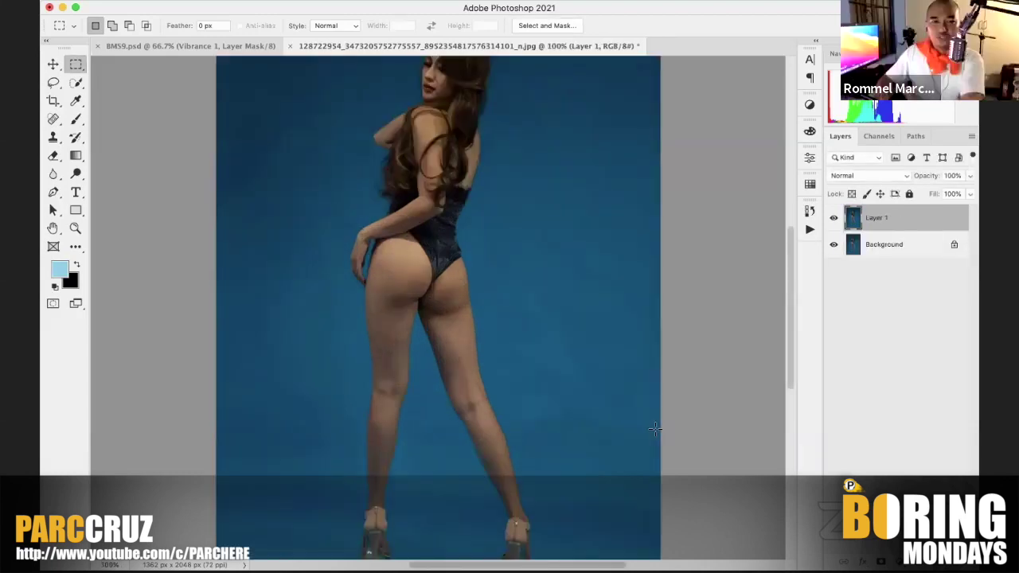
pyautogui.scroll(-5, 654, 428)
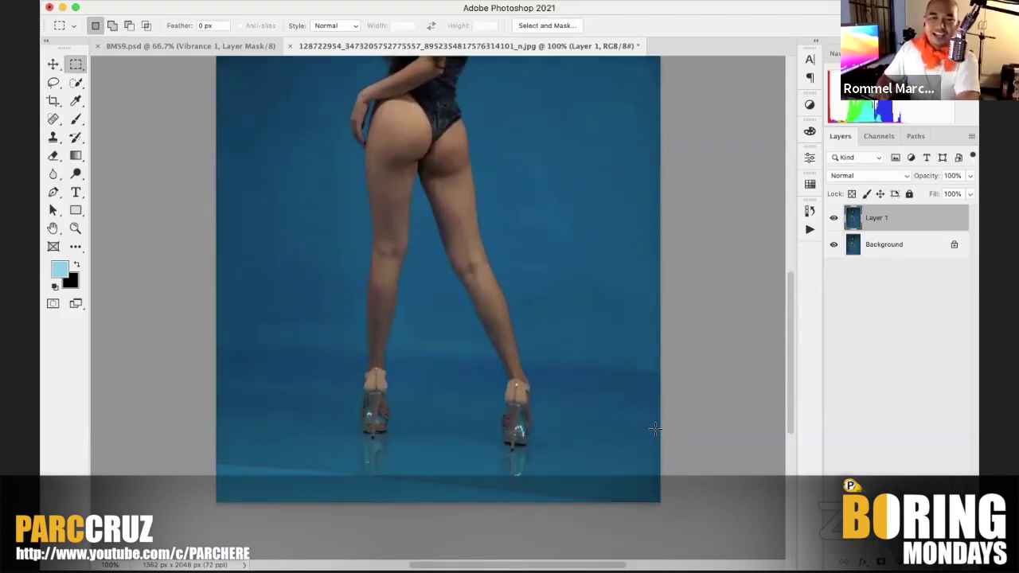
pyautogui.scroll(5, 557, 304)
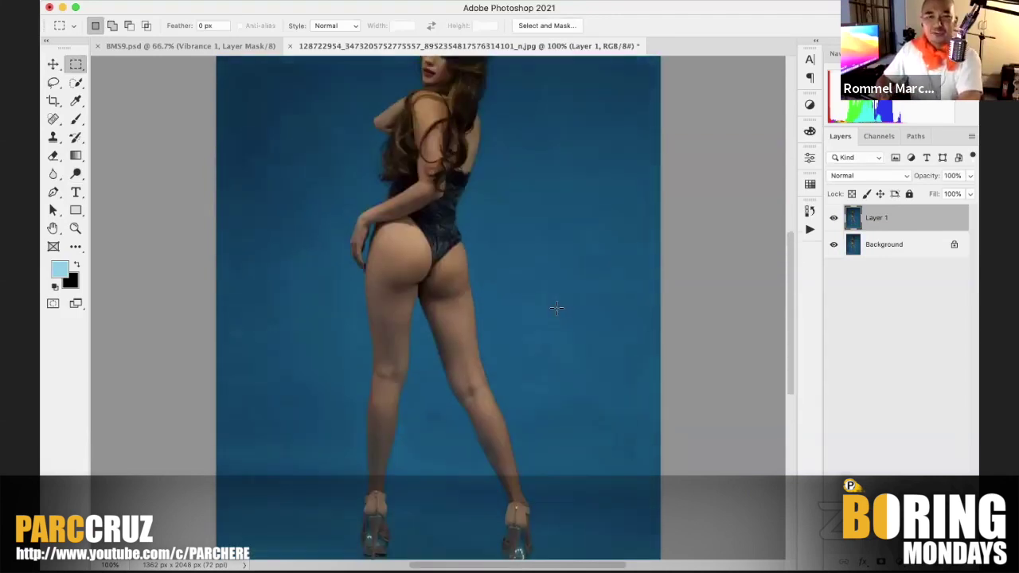
pyautogui.press('super+plus')
pyautogui.press('super+plus')
pyautogui.press('super+plus')
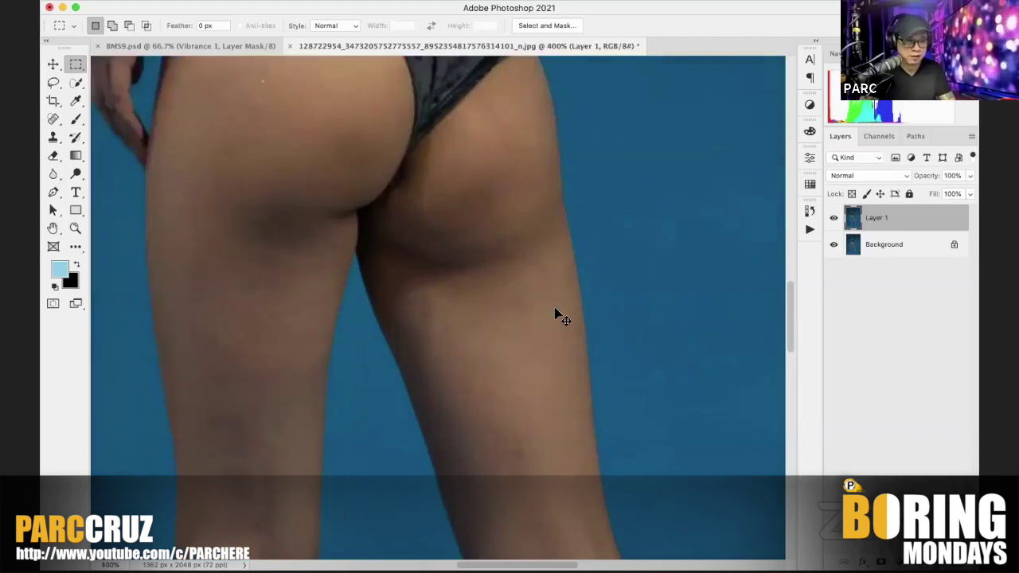
pyautogui.press('super+minus')
pyautogui.press('super+minus')
pyautogui.press('super+minus')
pyautogui.press('super+minus')
pyautogui.press('super+minus')
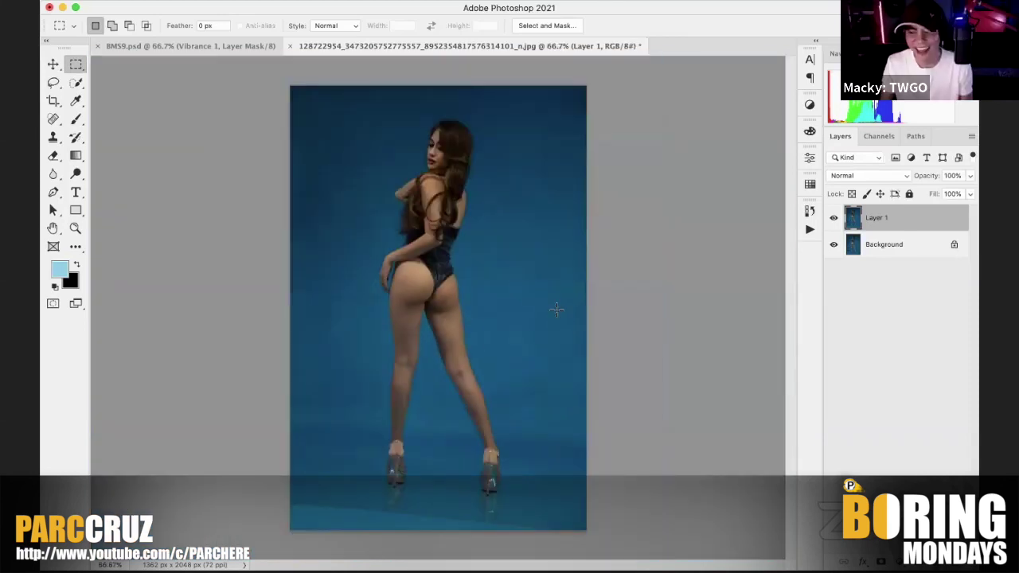
# Step: Select the floor strip below the heels on Layer 1 and stretch it downwards to about 223.5% of its height
pyautogui.press('super+plus')
pyautogui.moveTo(581, 270); pyautogui.dragTo(616, 166)
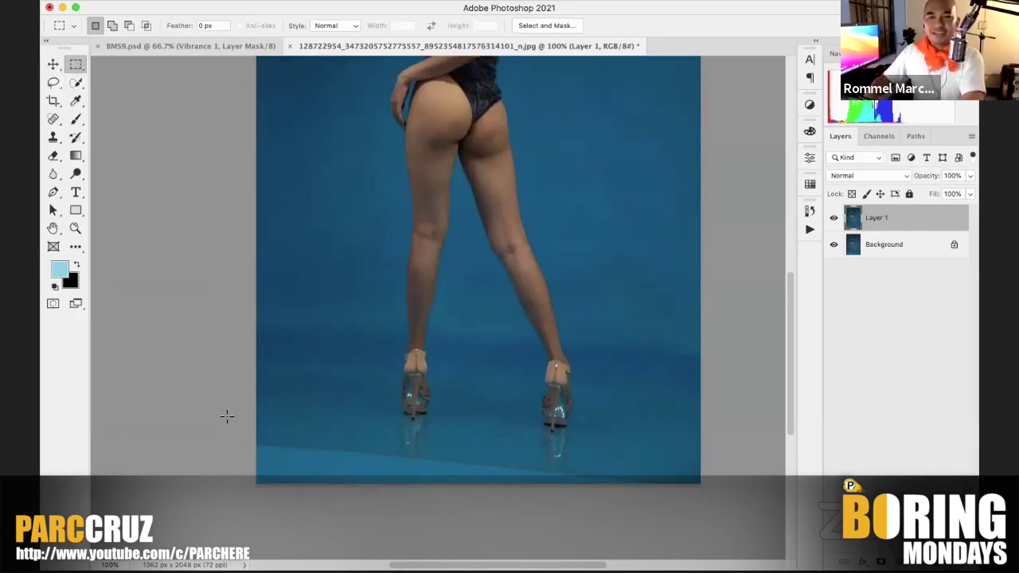
pyautogui.moveTo(227, 415); pyautogui.dragTo(732, 525)
pyautogui.hotkey('ctrl', 't')
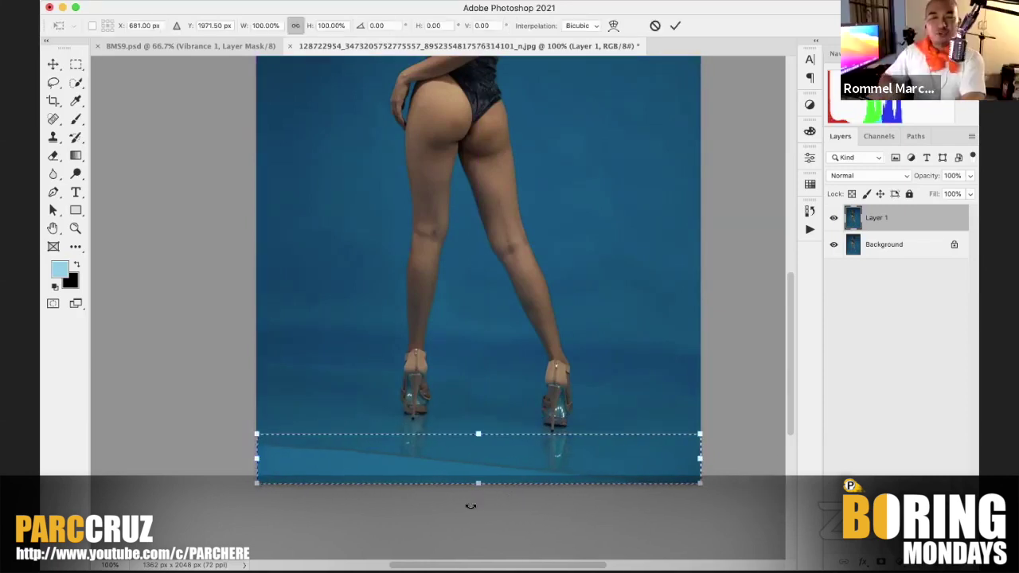
pyautogui.moveTo(477, 483); pyautogui.dragTo(482, 545)
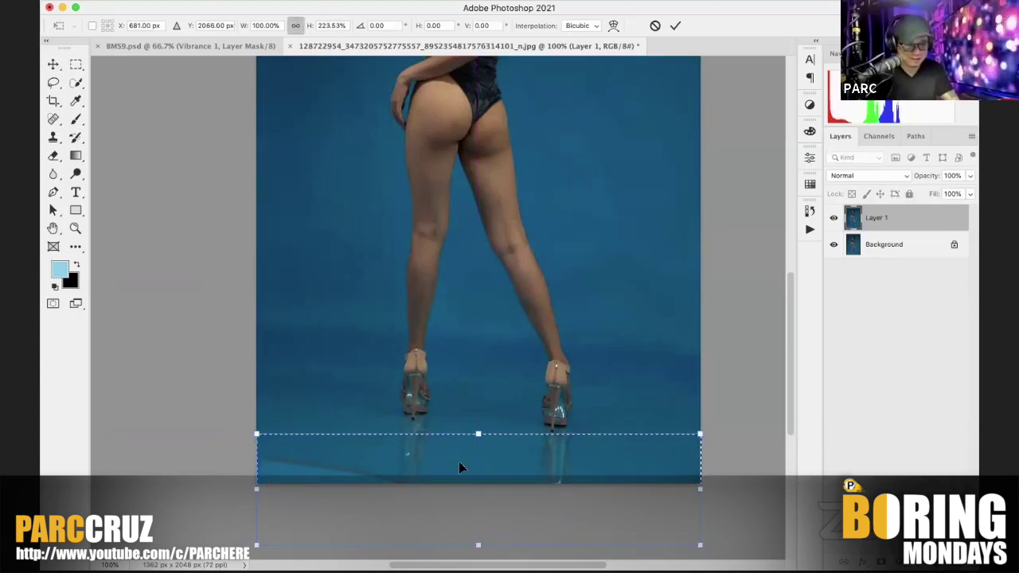
pyautogui.scroll(-1, 494, 448)
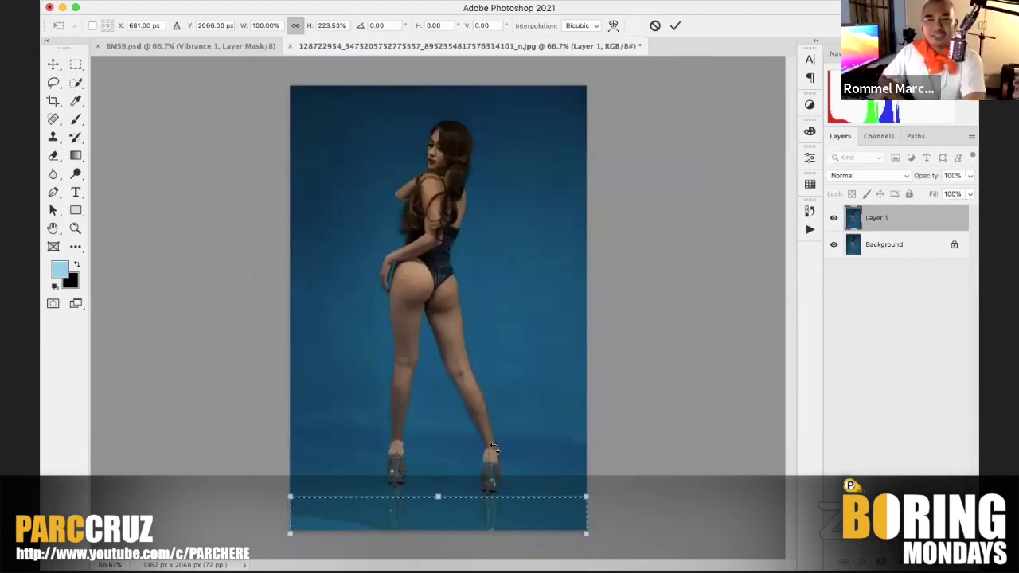
pyautogui.press('Return')
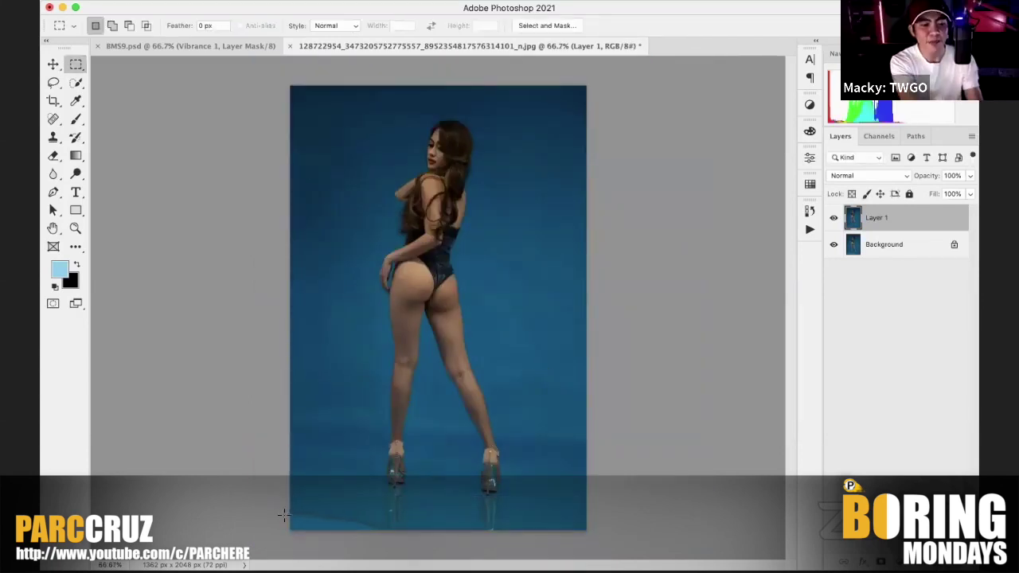
# Step: Select the floor strip beneath the heels on Layer 1 and stretch it downwards to about 152% of its height
pyautogui.moveTo(288, 488); pyautogui.dragTo(672, 529)
pyautogui.hotkey('ctrl', 't')
pyautogui.moveTo(439, 530); pyautogui.dragTo(437, 552)
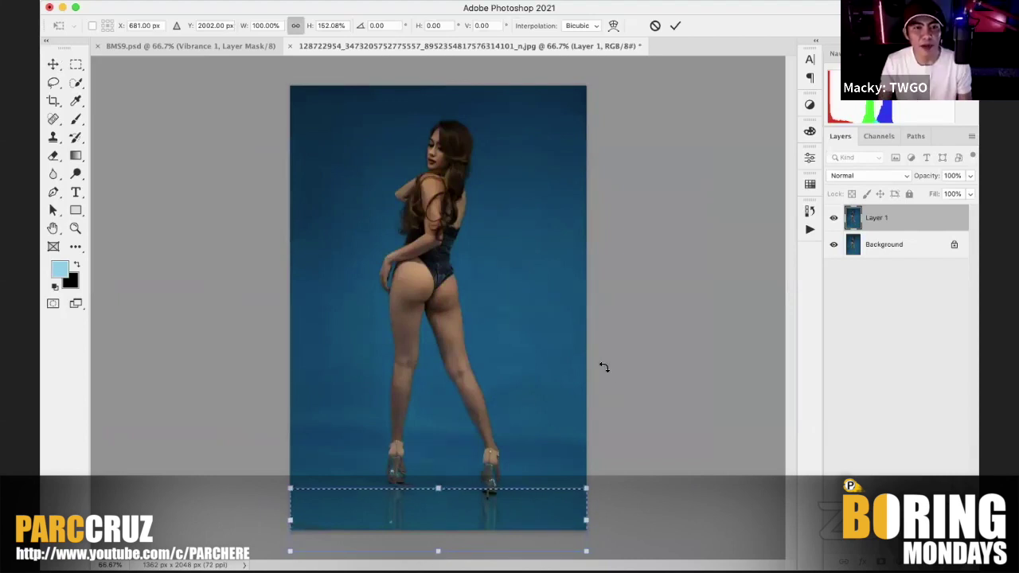
pyautogui.press('Return')
pyautogui.press('super+minus')
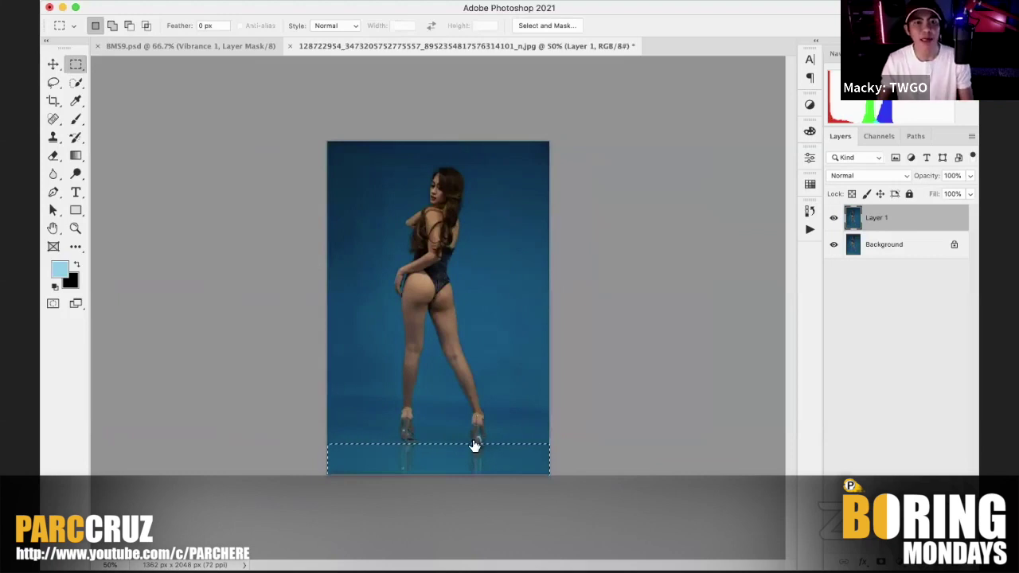
pyautogui.press('super+f')
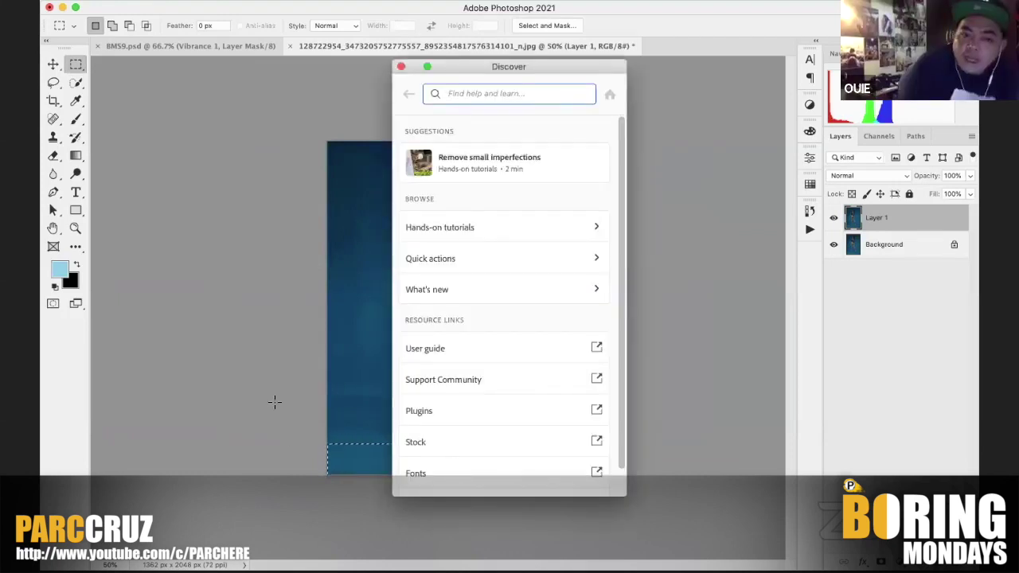
pyautogui.click(402, 66)
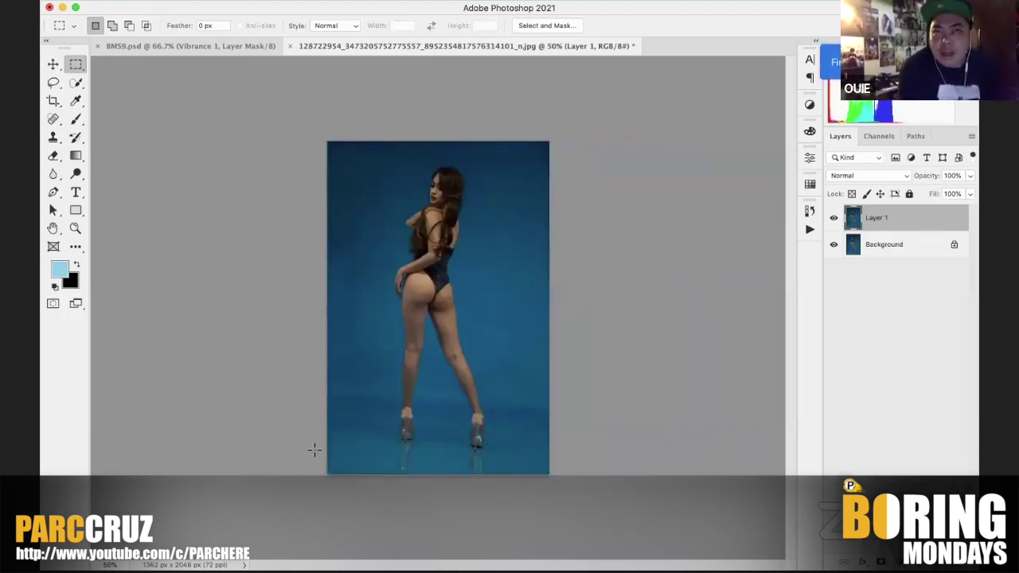
# Step: Reselect the floor strip along the photo's lower edge, stretch it downwards to about 126% of its height, and deselect
pyautogui.moveTo(319, 450); pyautogui.dragTo(613, 480)
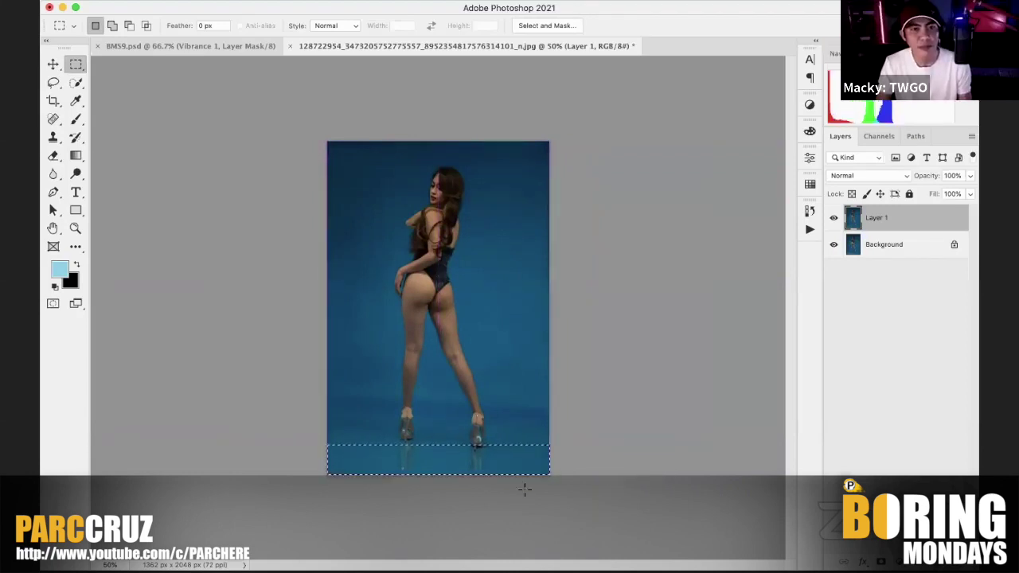
pyautogui.press('super+t')
pyautogui.moveTo(437, 474); pyautogui.dragTo(433, 475)
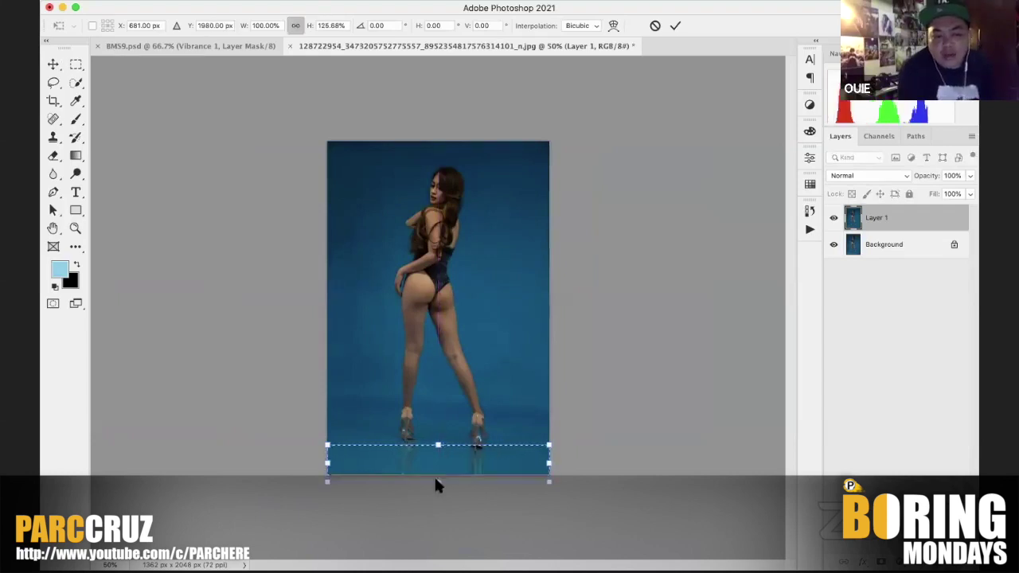
pyautogui.press('Return')
pyautogui.press('super+d')
pyautogui.press('super+minus')
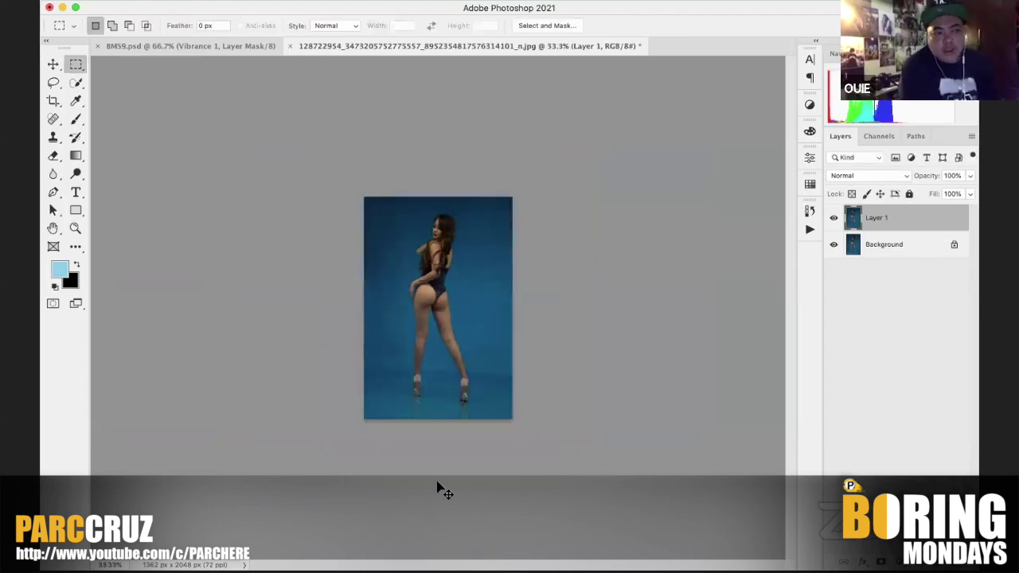
pyautogui.scroll(5, 438, 486)
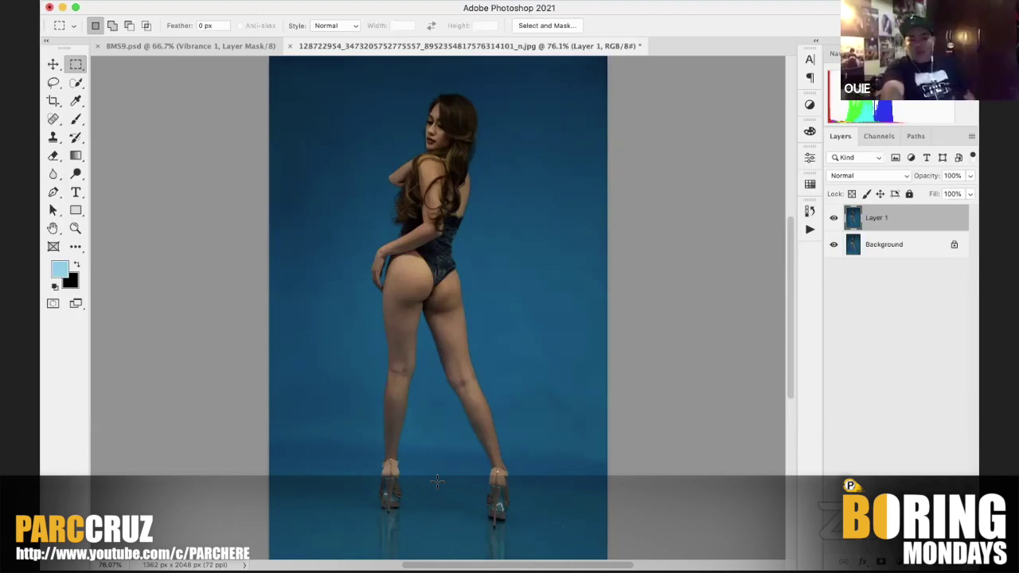
pyautogui.scroll(10, 446, 481)
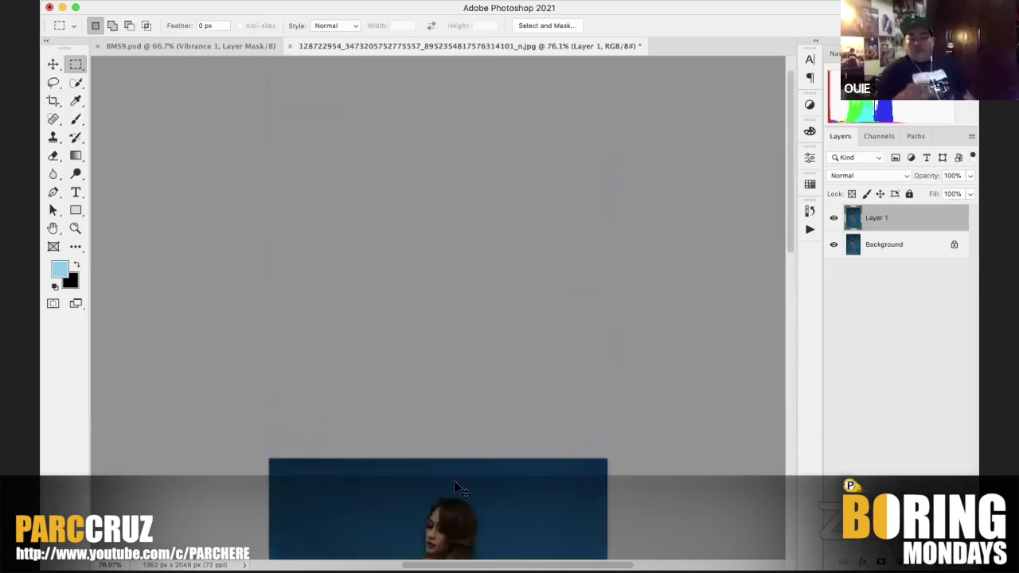
pyautogui.scroll(-10, 454, 481)
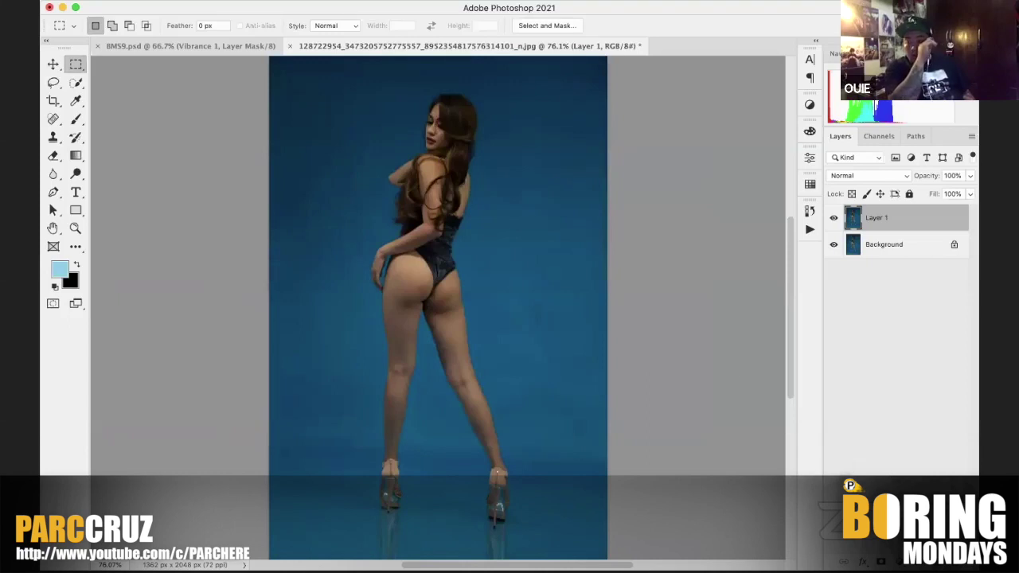
pyautogui.click(902, 564)
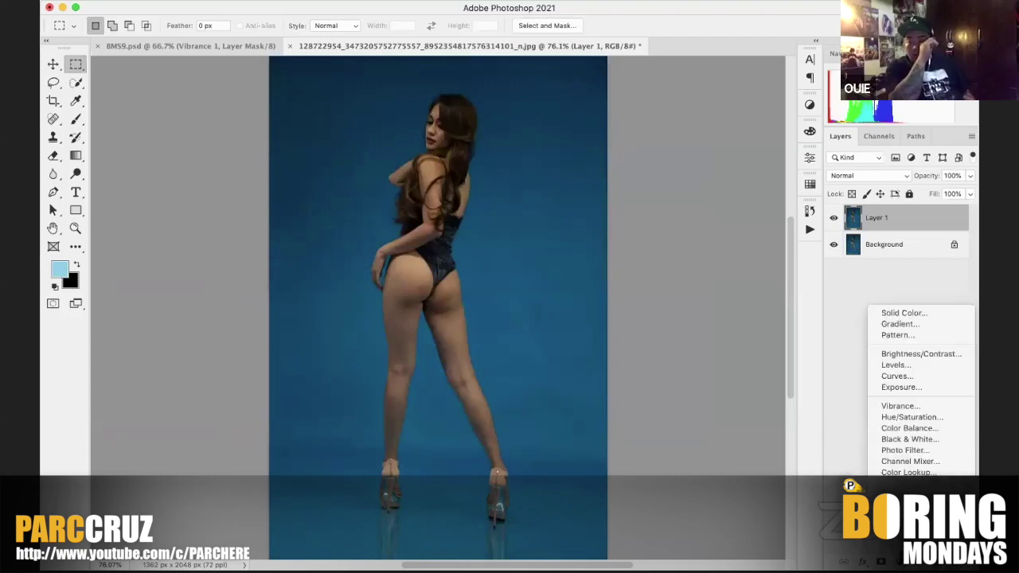
pyautogui.click(863, 289)
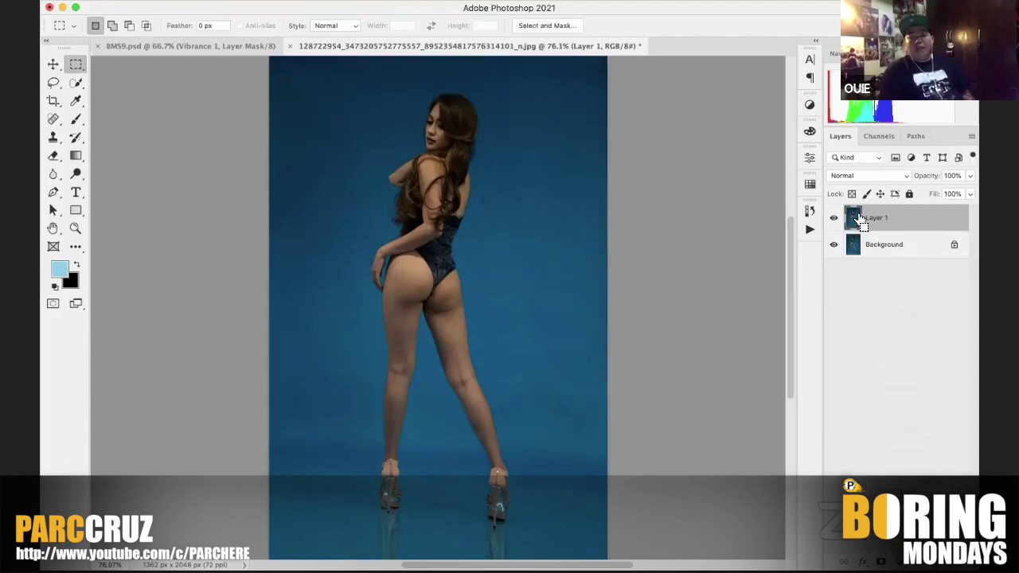
# Step: Duplicate Layer 1, select the woman as the subject, and copy her onto her own layer
pyautogui.press('super+j')
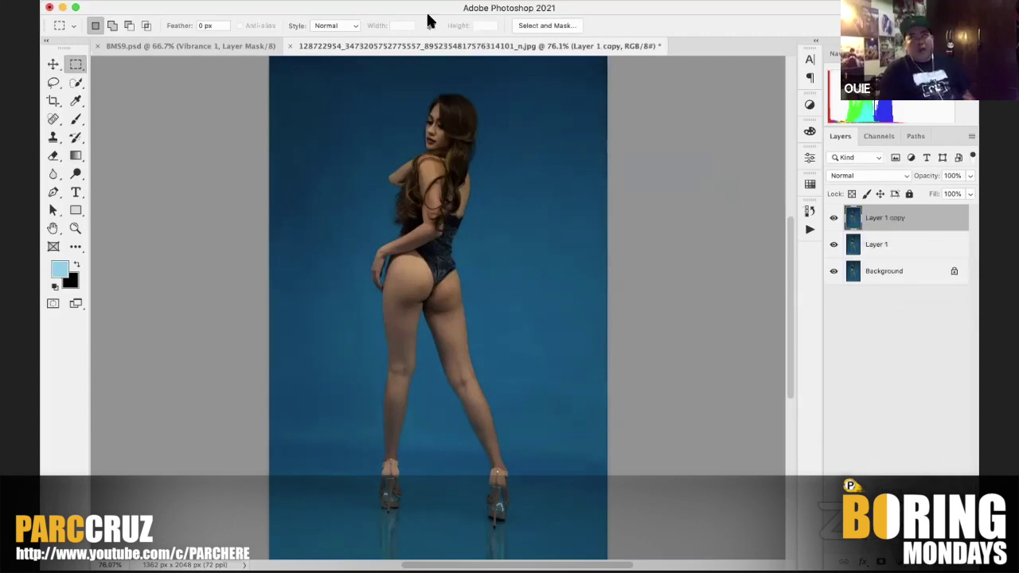
pyautogui.click(354, 0)
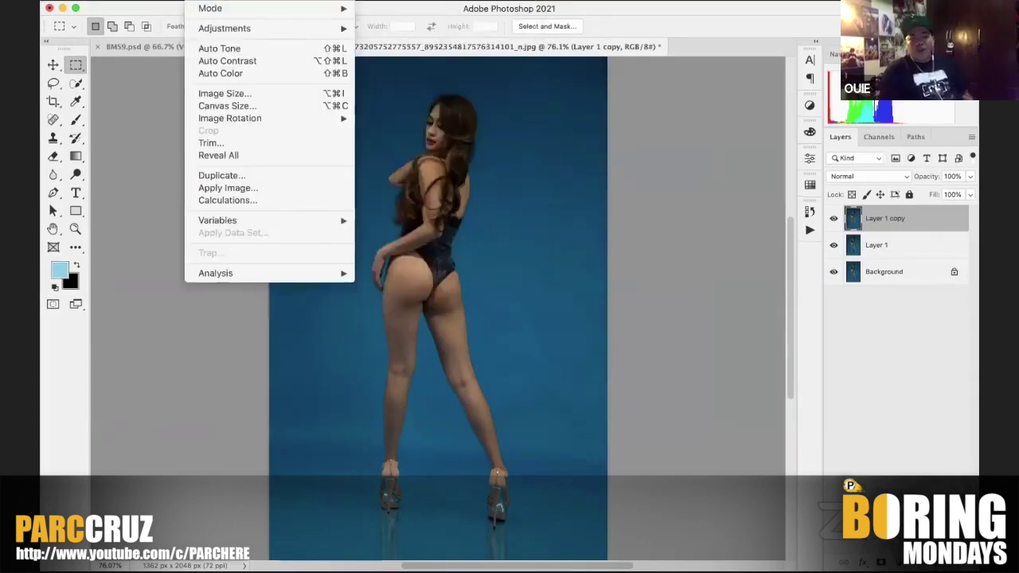
pyautogui.click(376, 148)
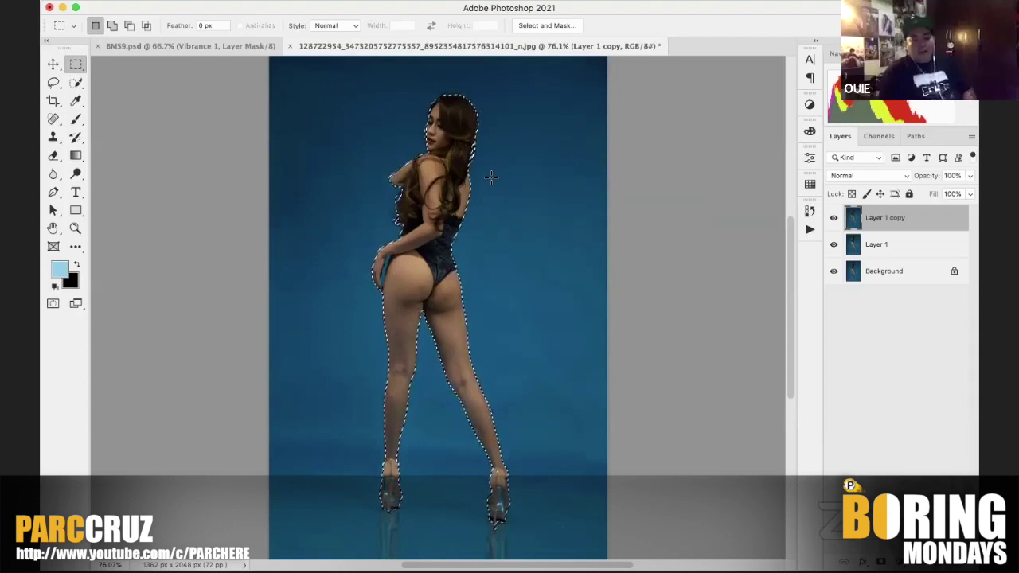
pyautogui.hotkey('ctrl', 'j')
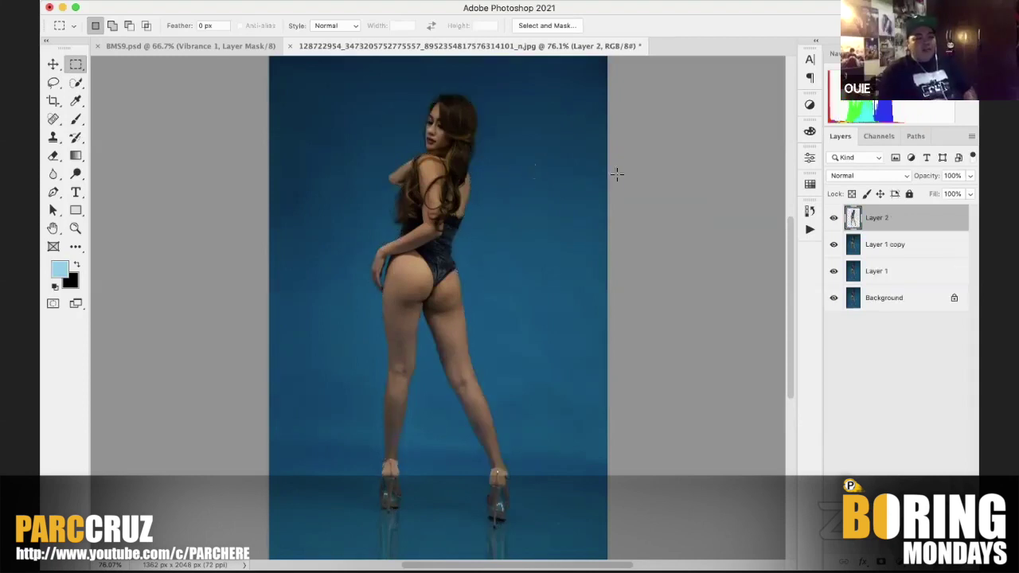
# Step: Add a Levels adjustment above Layer 1 copy with the white input at 194 and the midtones at 1.26
pyautogui.click(884, 245)
pyautogui.click(896, 561)
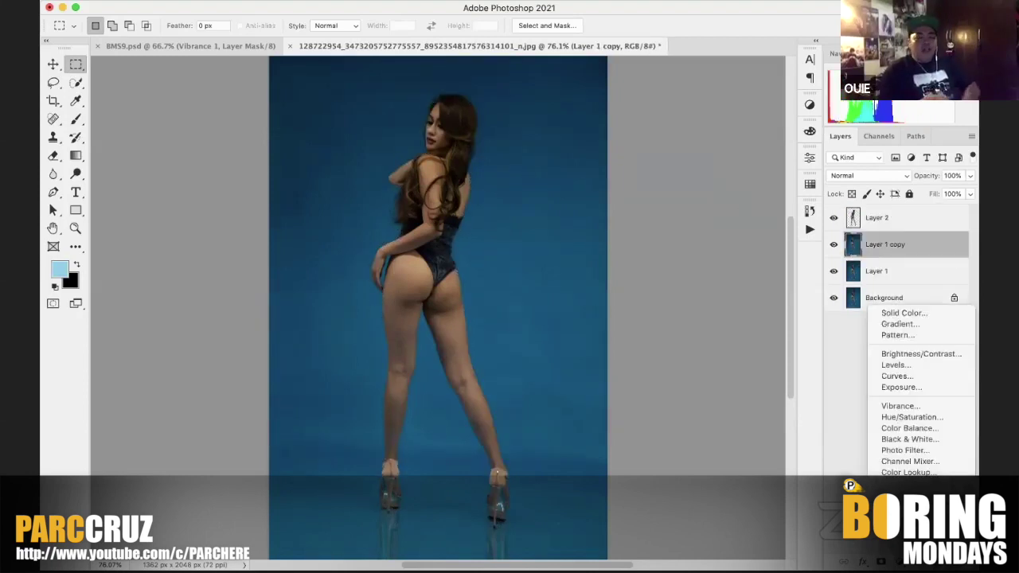
pyautogui.click(932, 365)
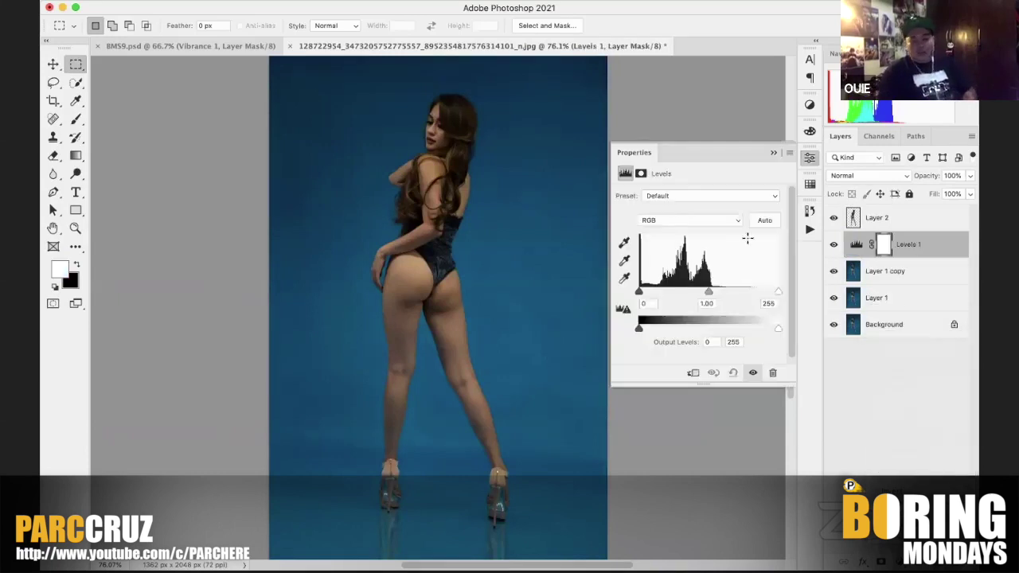
pyautogui.moveTo(774, 291); pyautogui.dragTo(745, 287)
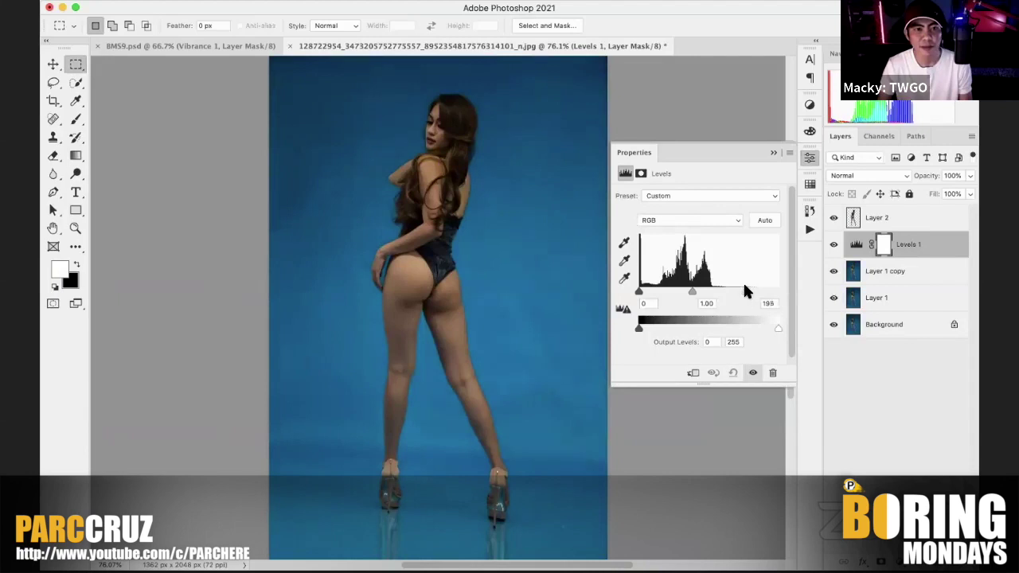
pyautogui.moveTo(692, 291); pyautogui.dragTo(682, 286)
# Step: Enlarge the Spot Healing Brush to 50 and try to heal the floor line beside the left heel on the Levels layer
pyautogui.press('super+1')
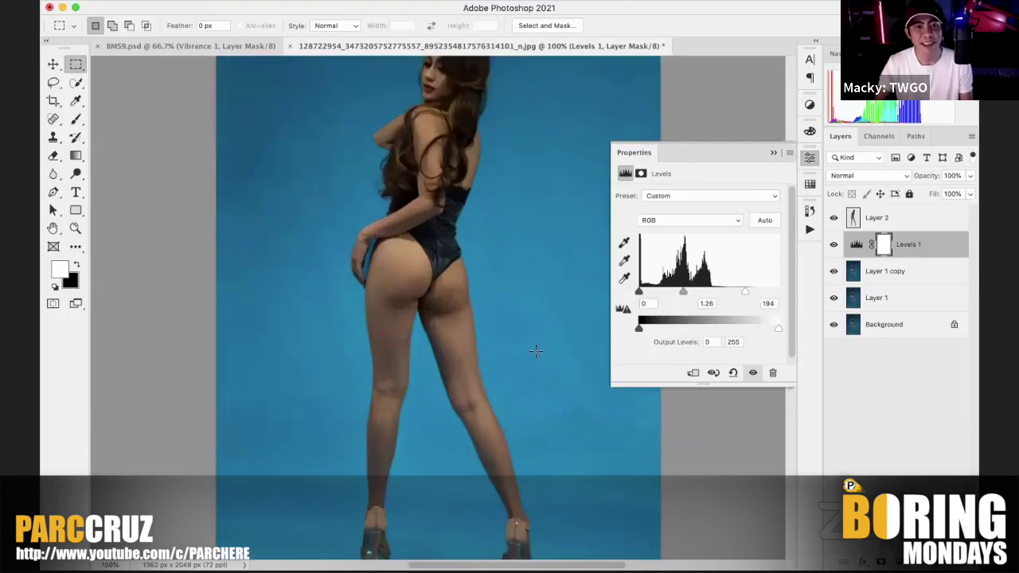
pyautogui.scroll(-5, 535, 351)
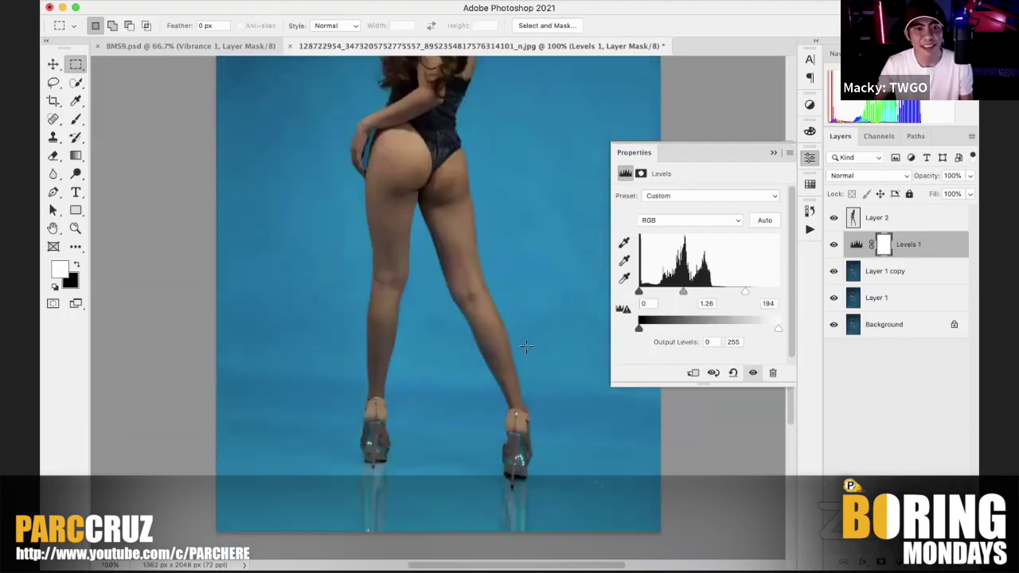
pyautogui.click(53, 118)
pyautogui.click(86, 118)
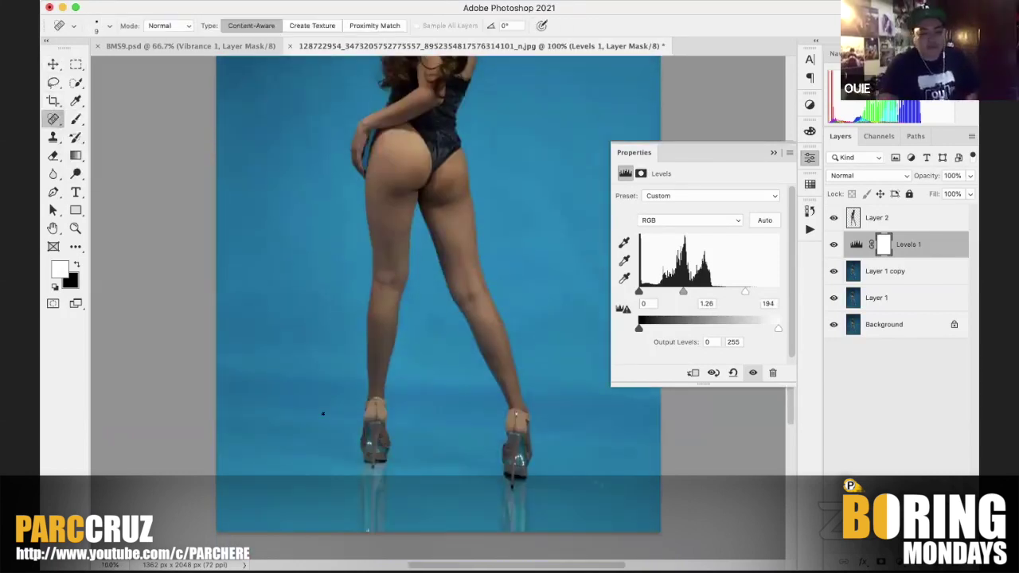
pyautogui.press(']')
pyautogui.press(']')
pyautogui.press(']')
pyautogui.press(']')
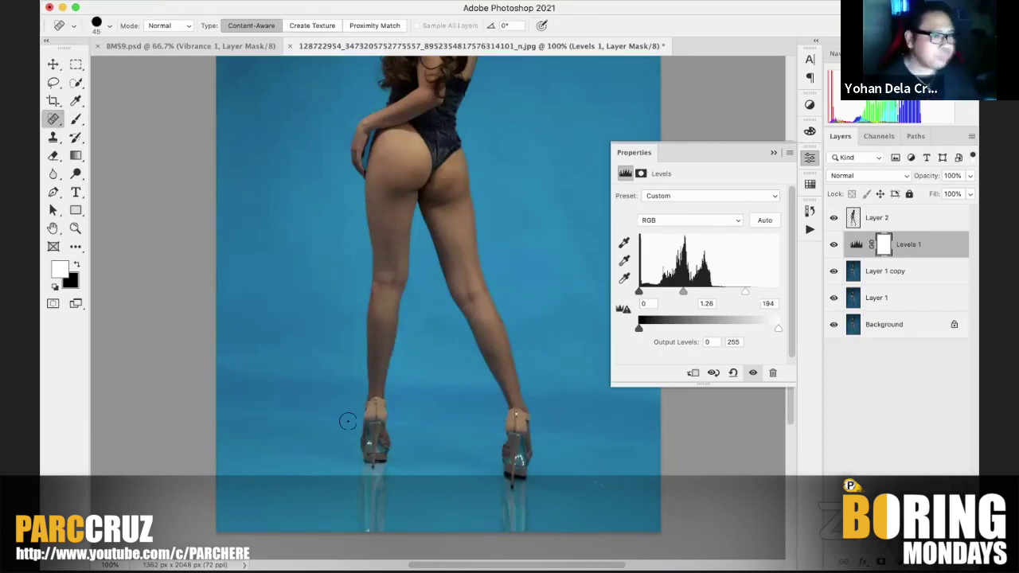
pyautogui.moveTo(349, 419); pyautogui.dragTo(200, 413)
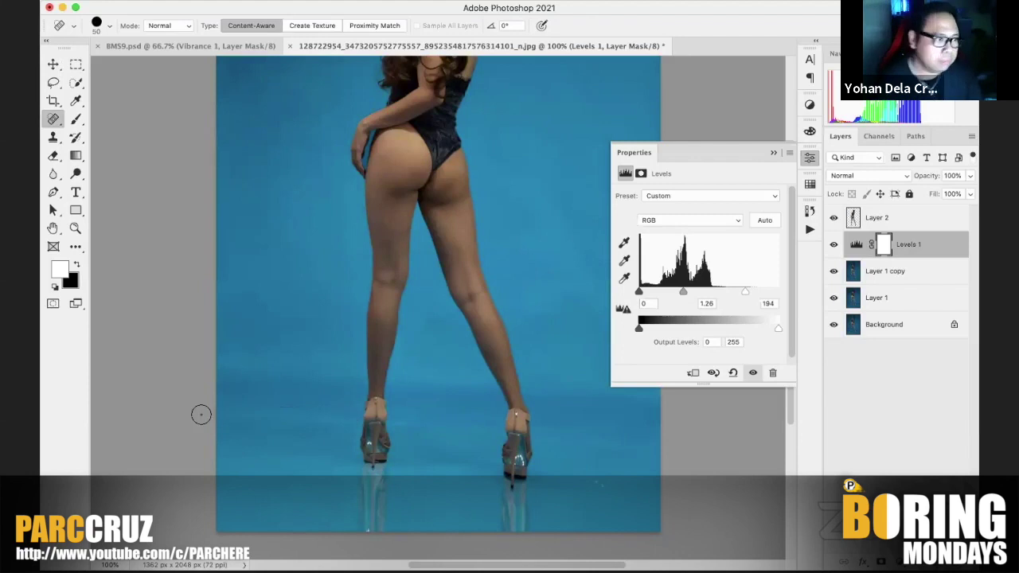
# Step: Duplicate Layer 1 copy and heal the horizontal floor line on both sides of the heels and between them
pyautogui.click(880, 279)
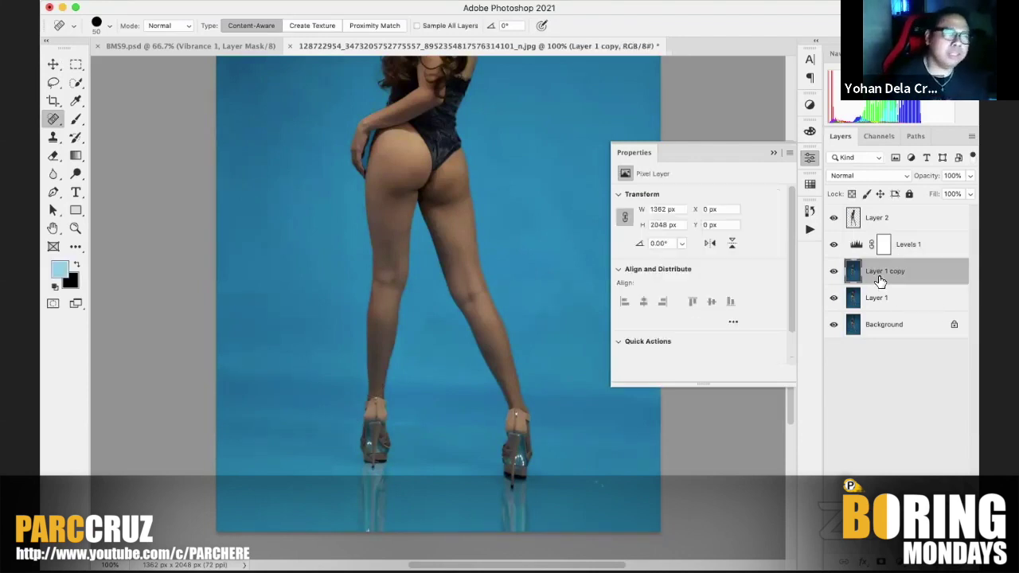
pyautogui.press('super+j')
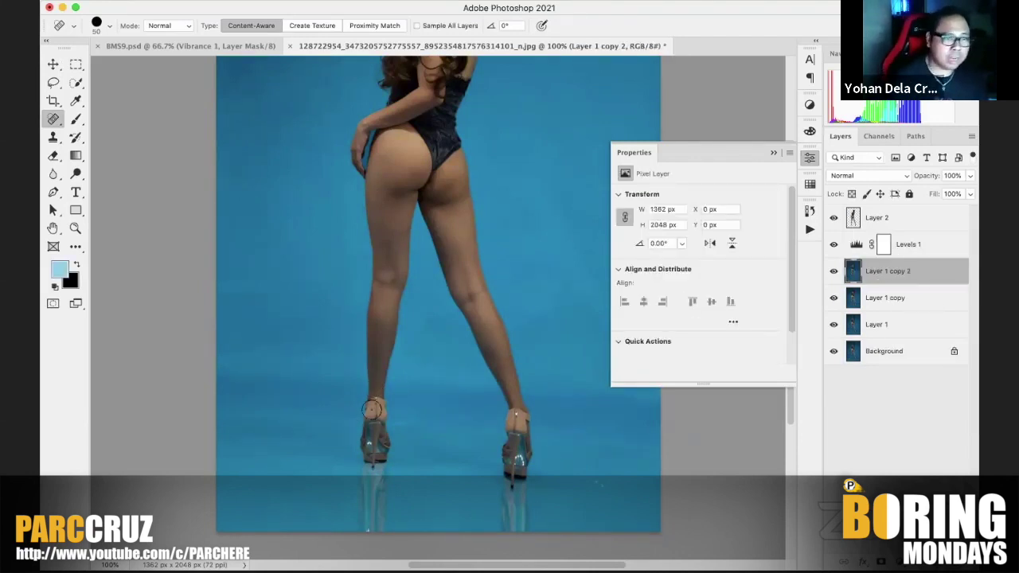
pyautogui.moveTo(360, 420)
pyautogui.mouseDown()
pyautogui.moveTo(219, 413)
pyautogui.moveTo(236, 409)
pyautogui.mouseUp()
pyautogui.moveTo(538, 439)
pyautogui.mouseDown()
pyautogui.moveTo(677, 448)
pyautogui.moveTo(656, 446)
pyautogui.mouseUp()
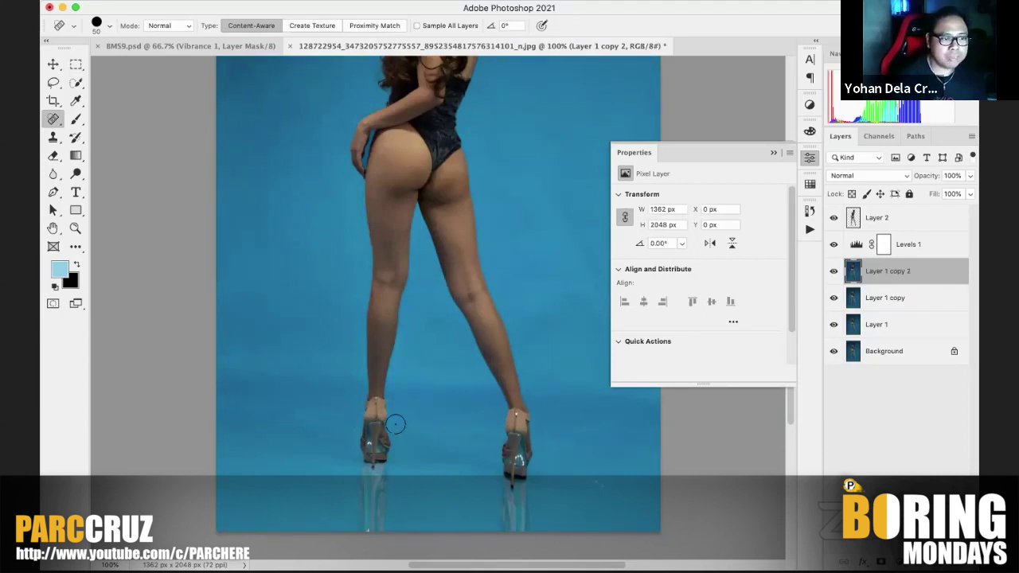
pyautogui.moveTo(396, 424); pyautogui.dragTo(490, 432)
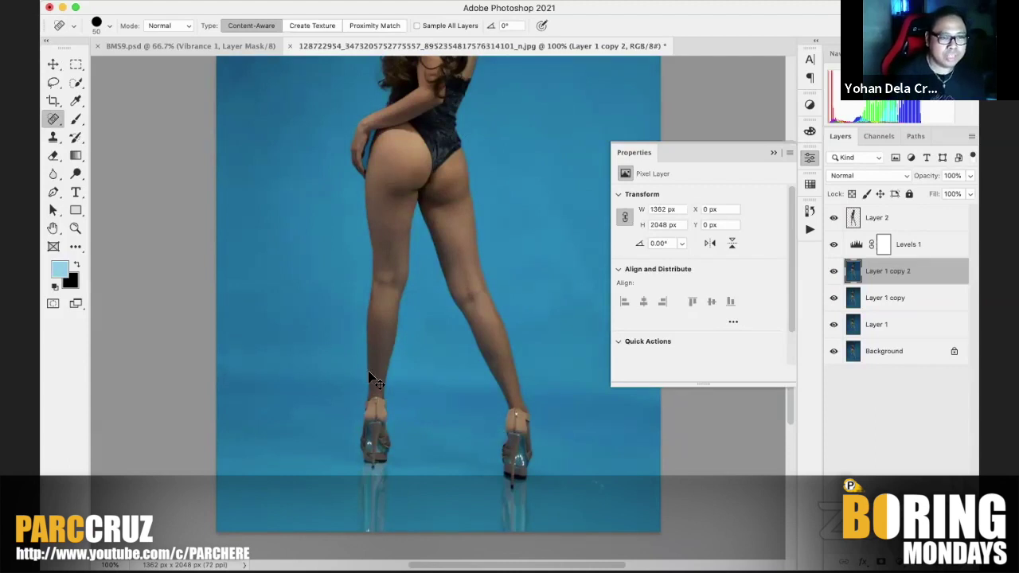
pyautogui.press('super+minus')
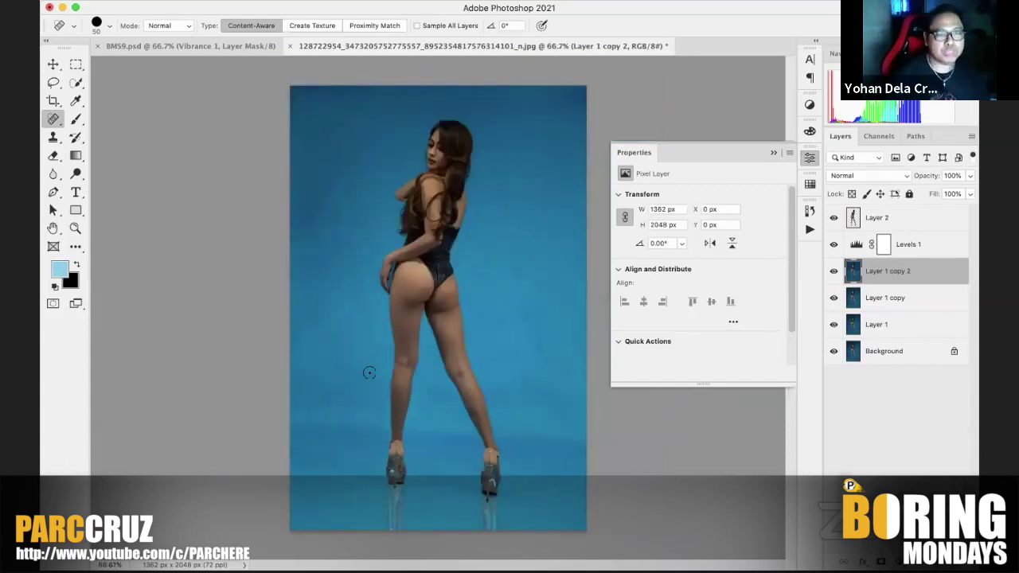
# Step: Duplicate the woman's cut-out on Layer 2 and hide the original Layer 2
pyautogui.click(772, 154)
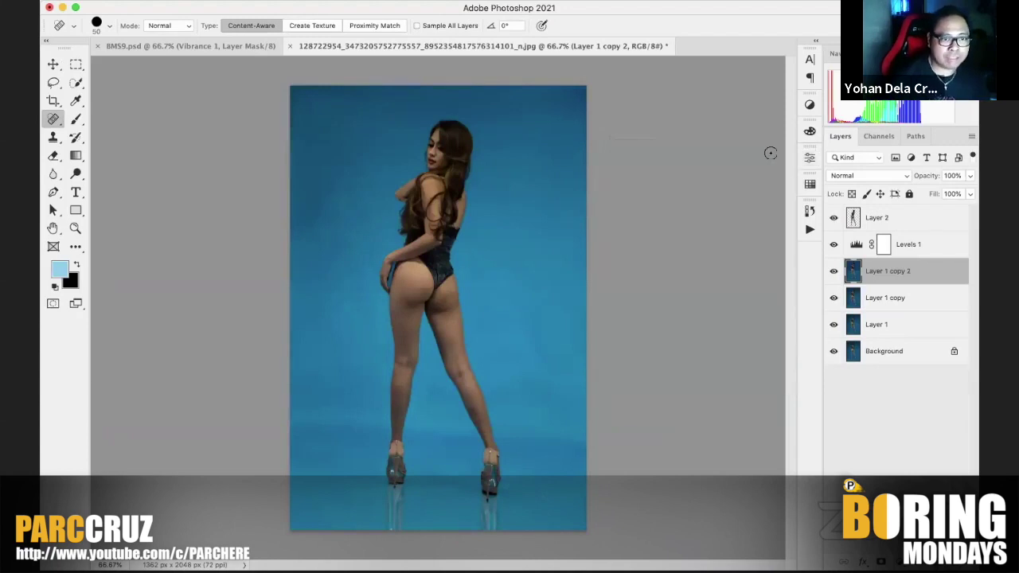
pyautogui.click(897, 228)
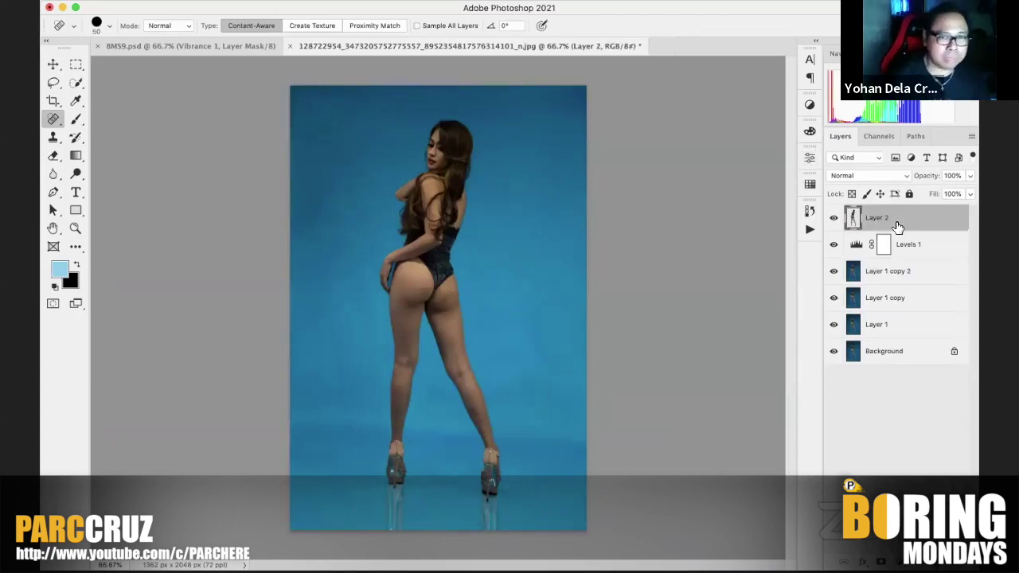
pyautogui.press('super+j')
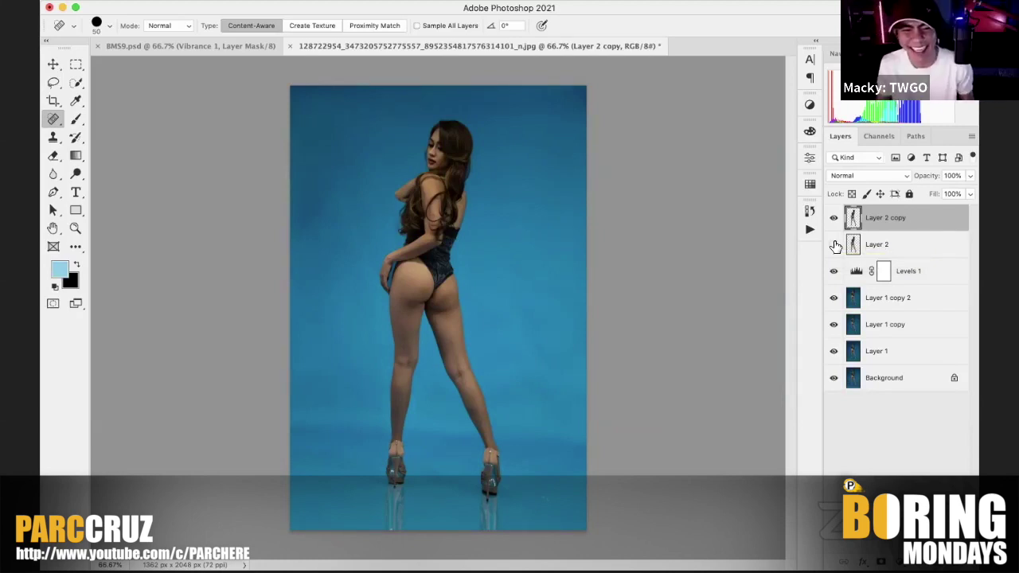
pyautogui.click(833, 244)
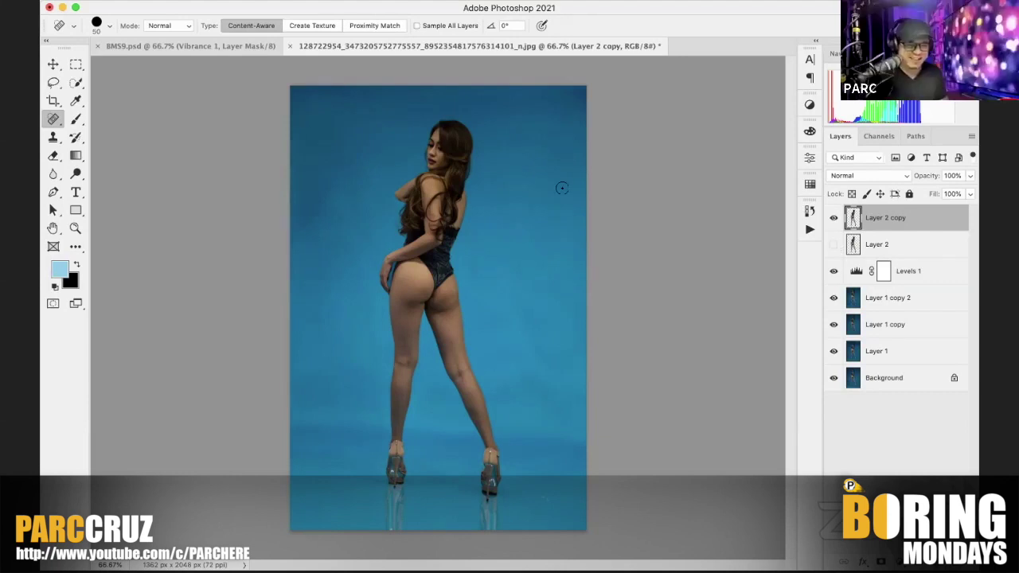
# Step: Reshape the woman's waist on Layer 2 copy in Liquify using the Forward Warp brush at size 250 and pressure 100
pyautogui.click(350, 0)
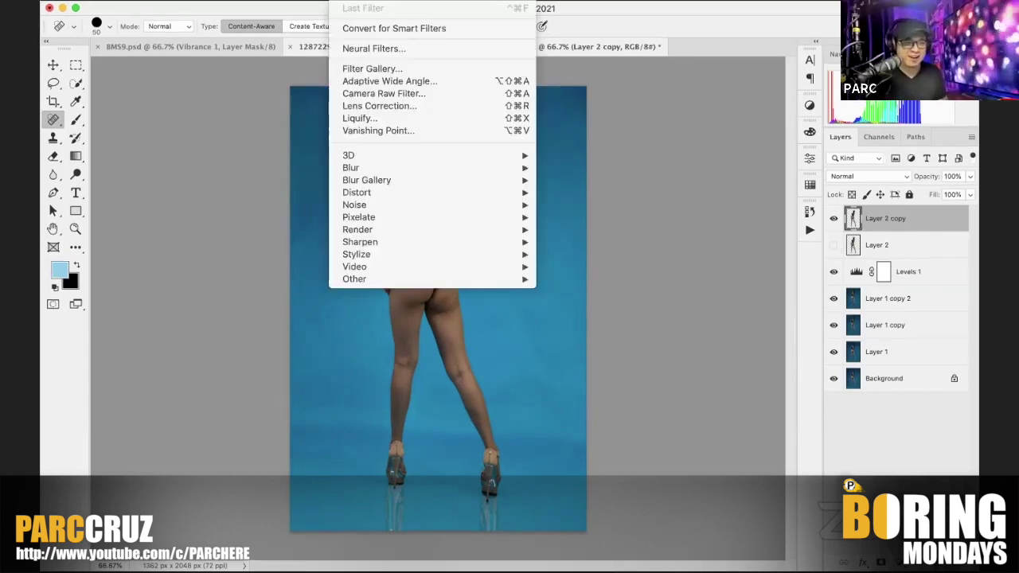
pyautogui.click(402, 116)
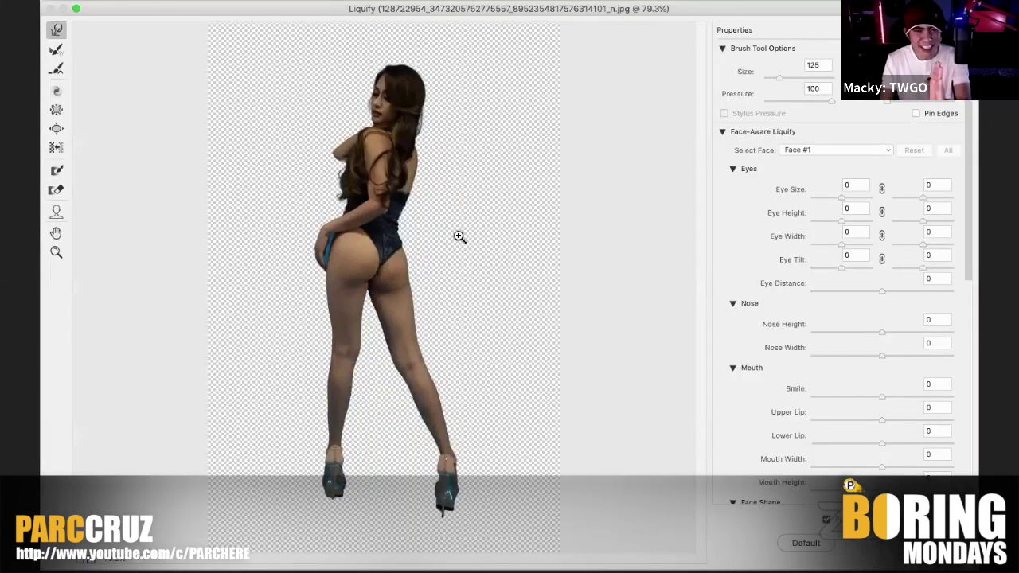
pyautogui.click(459, 236)
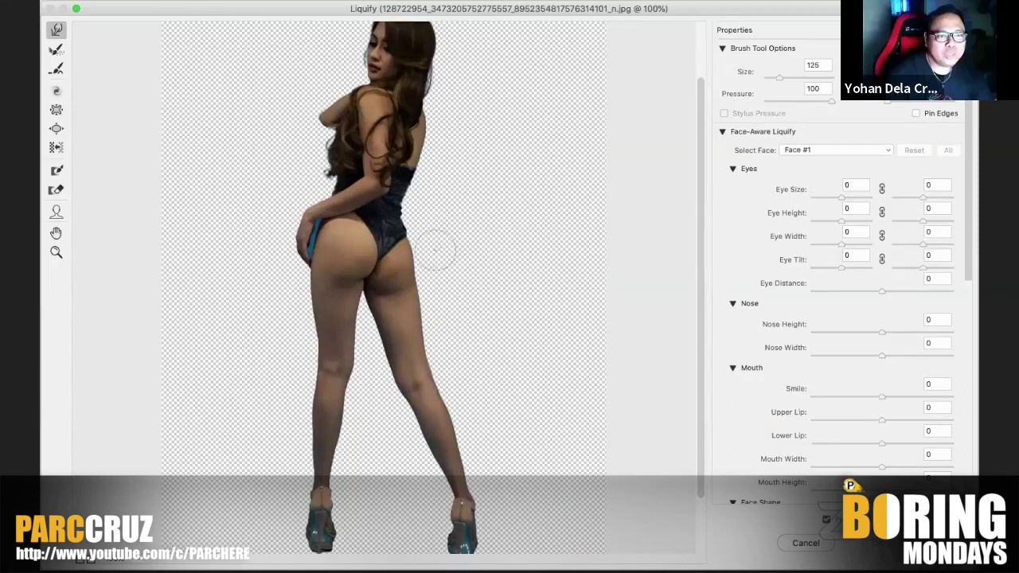
pyautogui.press(']')
pyautogui.press(']')
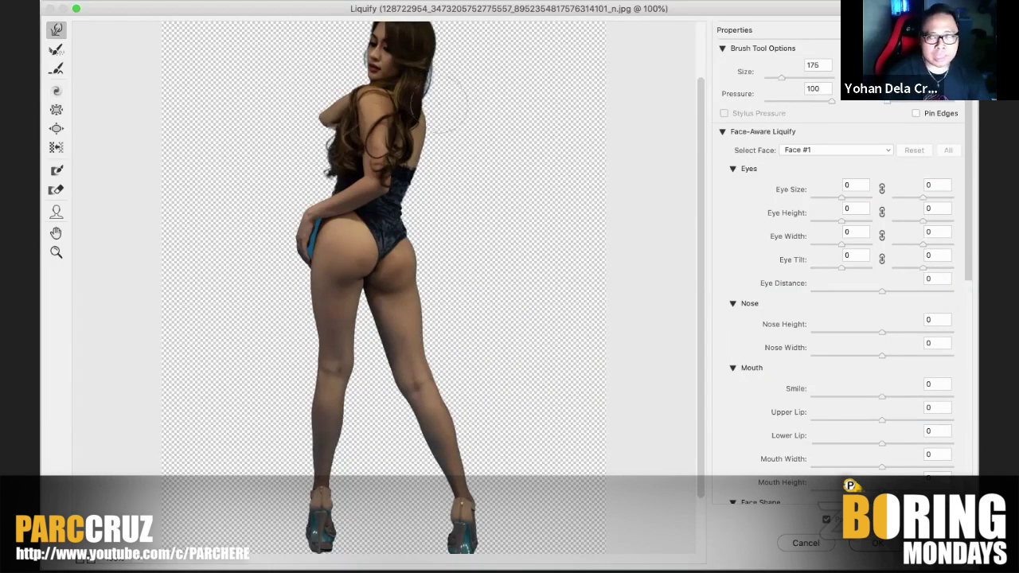
pyautogui.press(']')
pyautogui.press(']')
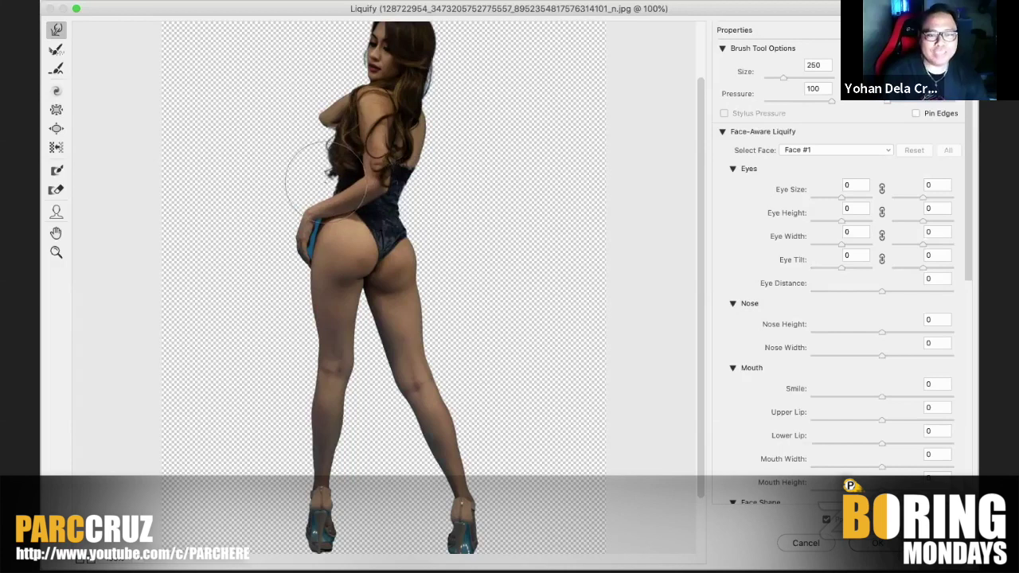
pyautogui.click(875, 543)
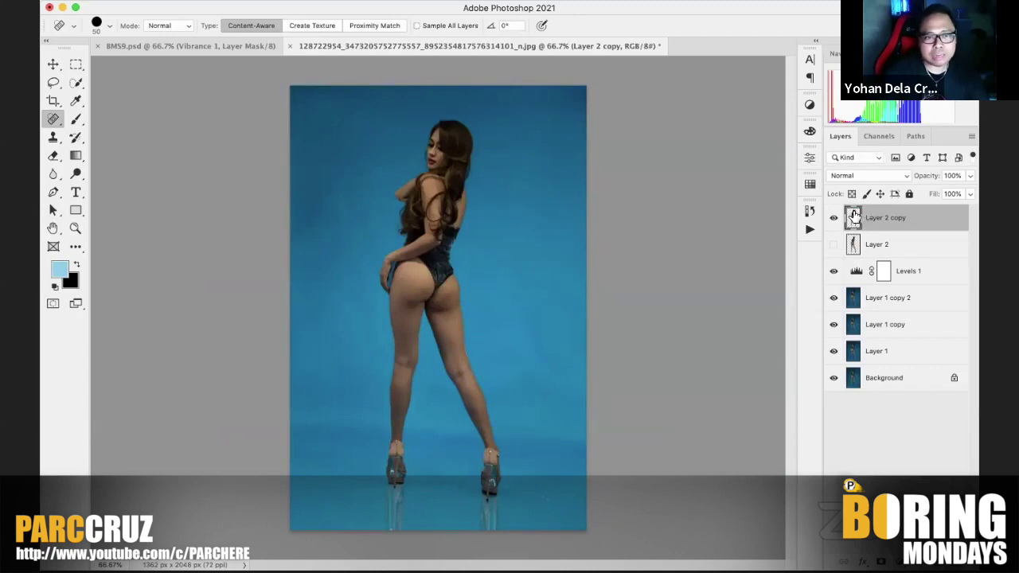
# Step: Free-transform the woman's cut-out on Layer 2 copy to about 104% width and 101% height
pyautogui.hotkey('ctrl', 't')
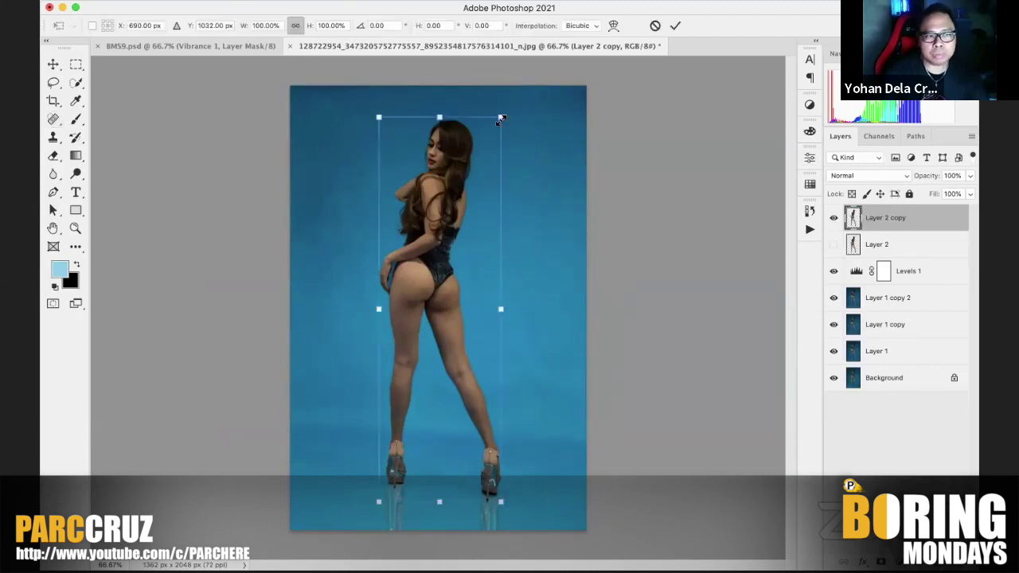
pyautogui.moveTo(501, 119); pyautogui.dragTo(503, 116)
pyautogui.moveTo(377, 114); pyautogui.dragTo(376, 115)
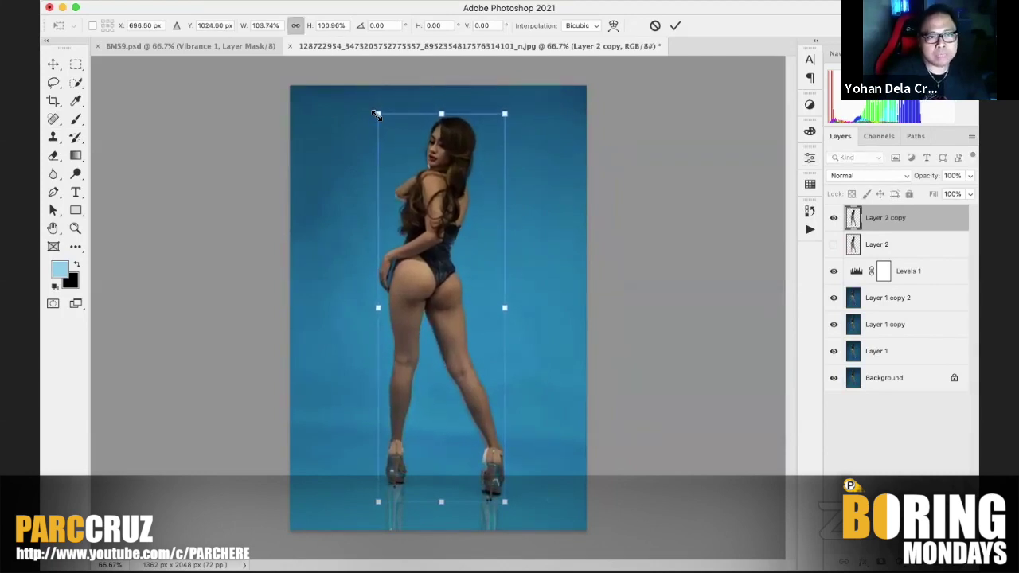
pyautogui.press('Return')
pyautogui.press('j')
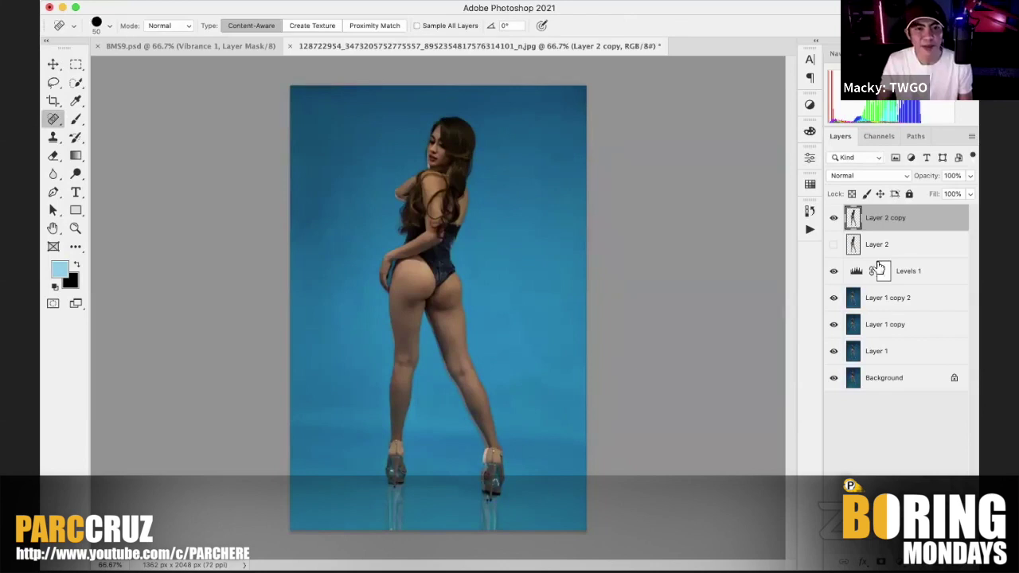
# Step: Draw a loose lasso selection with 3 px feather around the whole woman on Layer 1 copy 2
pyautogui.click(864, 297)
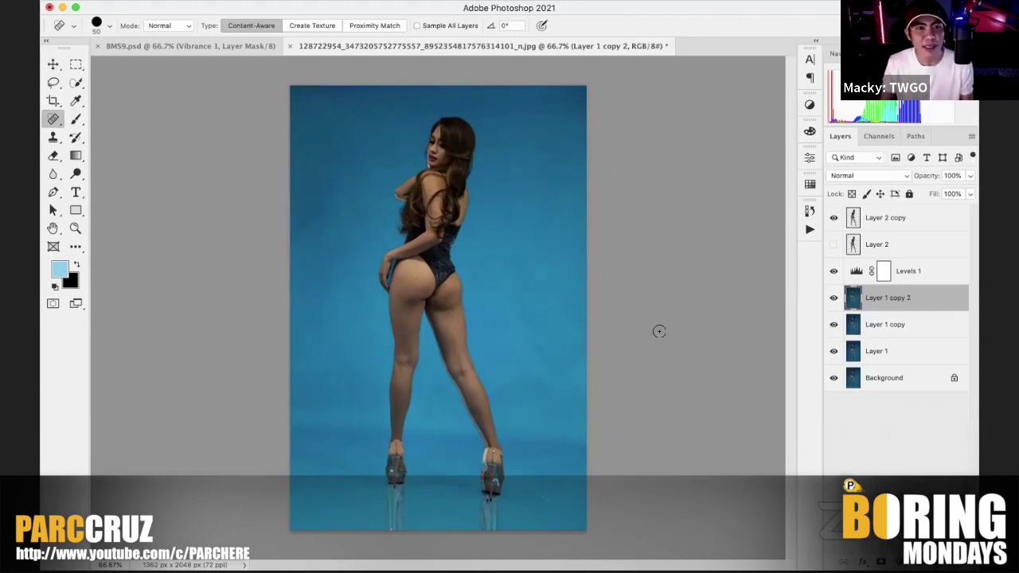
pyautogui.click(54, 82)
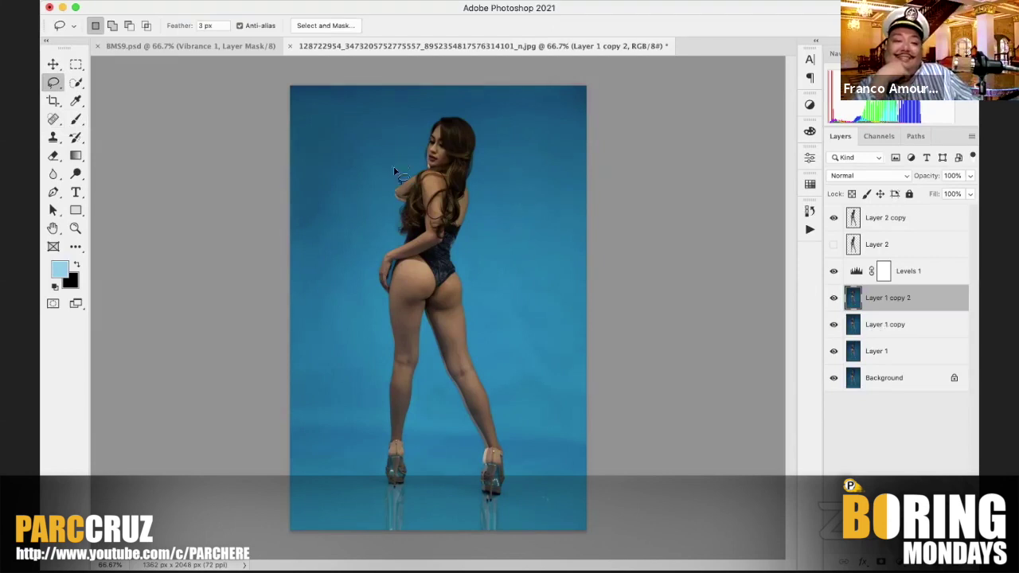
pyautogui.moveTo(395, 160)
pyautogui.mouseDown()
pyautogui.moveTo(367, 289)
pyautogui.moveTo(360, 433)
pyautogui.mouseUp()
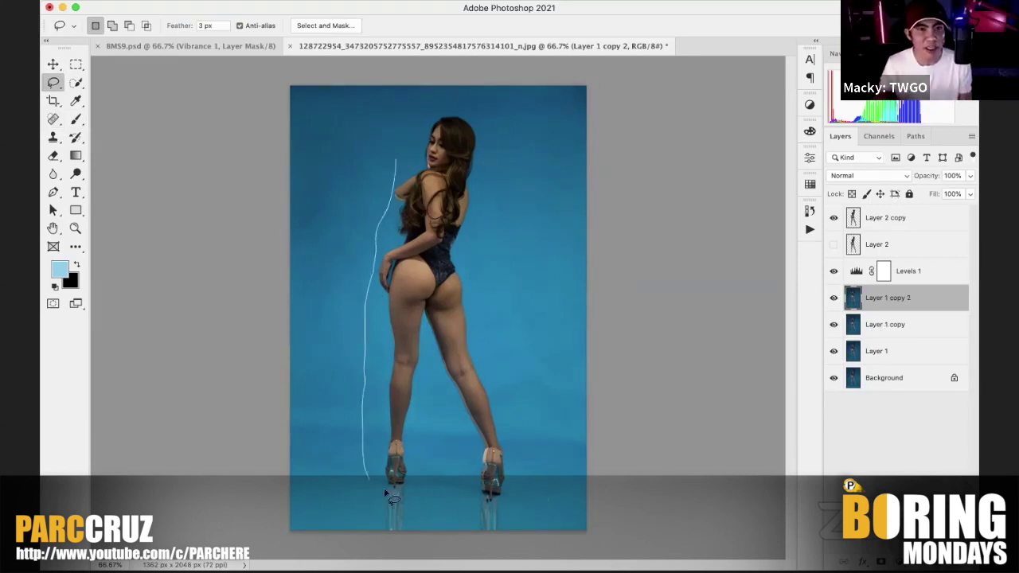
pyautogui.moveTo(514, 403)
pyautogui.mouseDown()
pyautogui.moveTo(493, 321)
pyautogui.moveTo(487, 167)
pyautogui.mouseUp()
pyautogui.moveTo(443, 102)
pyautogui.mouseDown()
pyautogui.moveTo(397, 123)
pyautogui.moveTo(396, 171)
pyautogui.mouseUp()
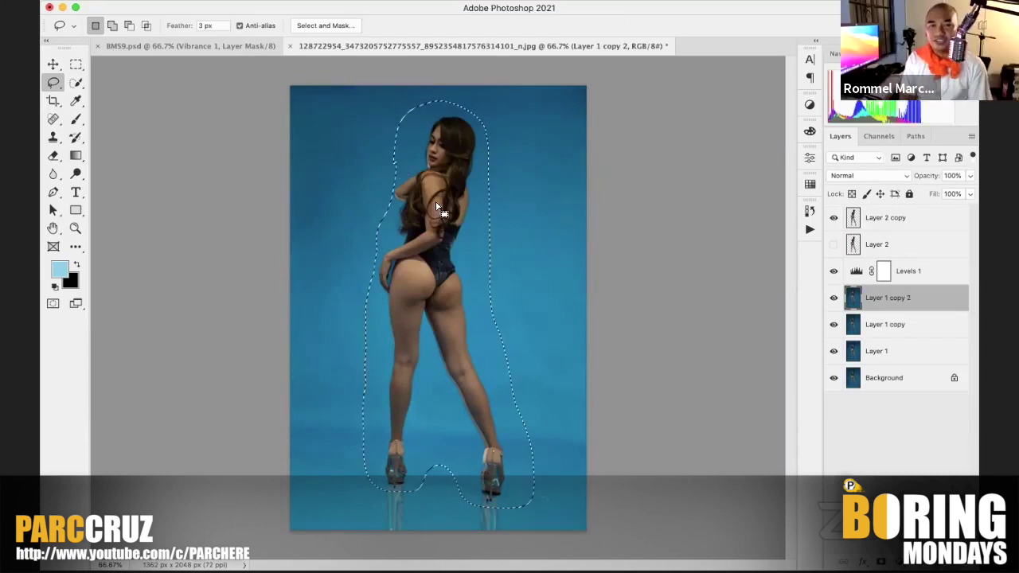
# Step: Fill the selected area on Layer 1 copy 2 with Content-Aware at 100% opacity and Color Adaptation, and deselect it
pyautogui.rightClick(463, 252)
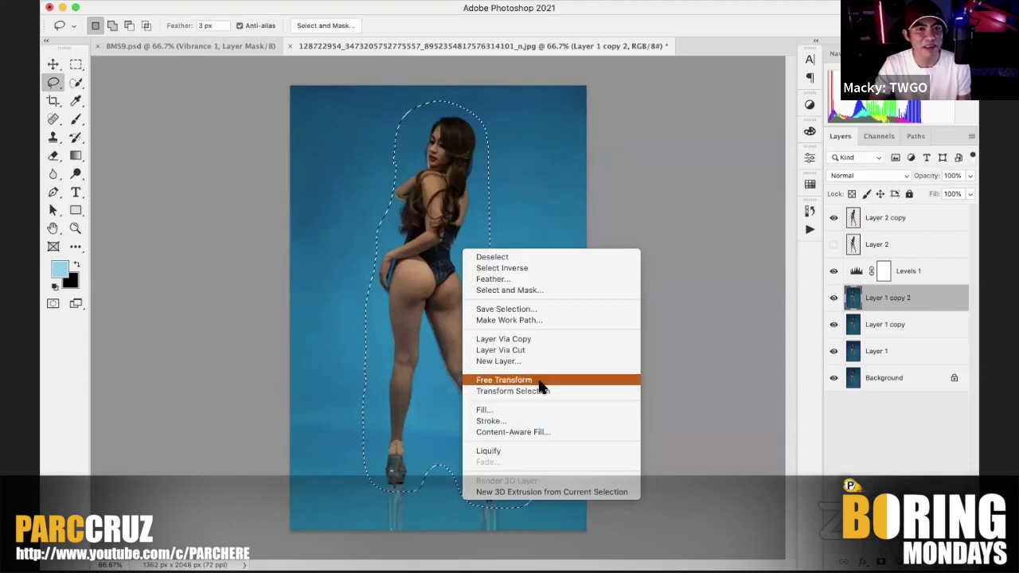
pyautogui.click(535, 409)
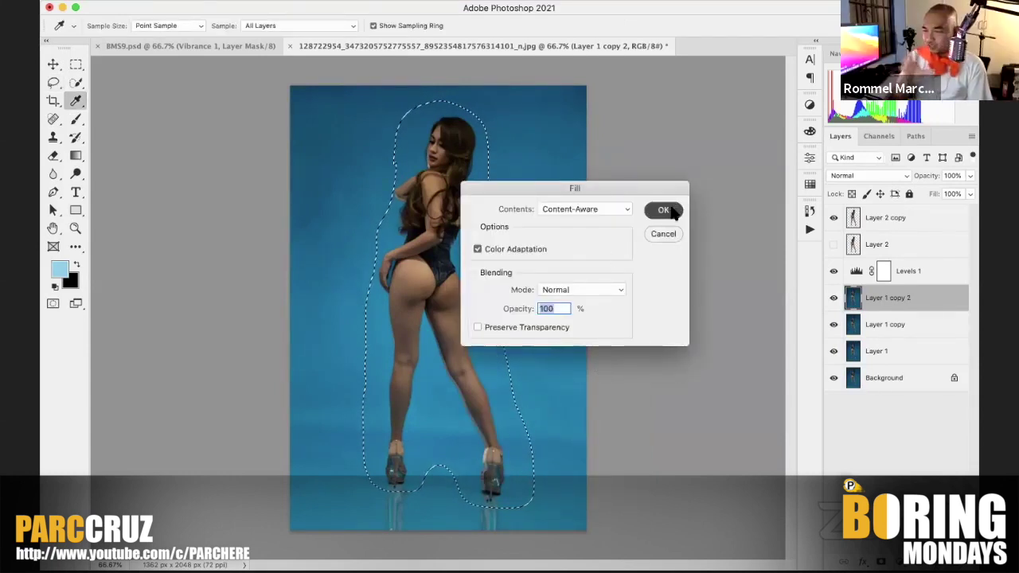
pyautogui.click(669, 209)
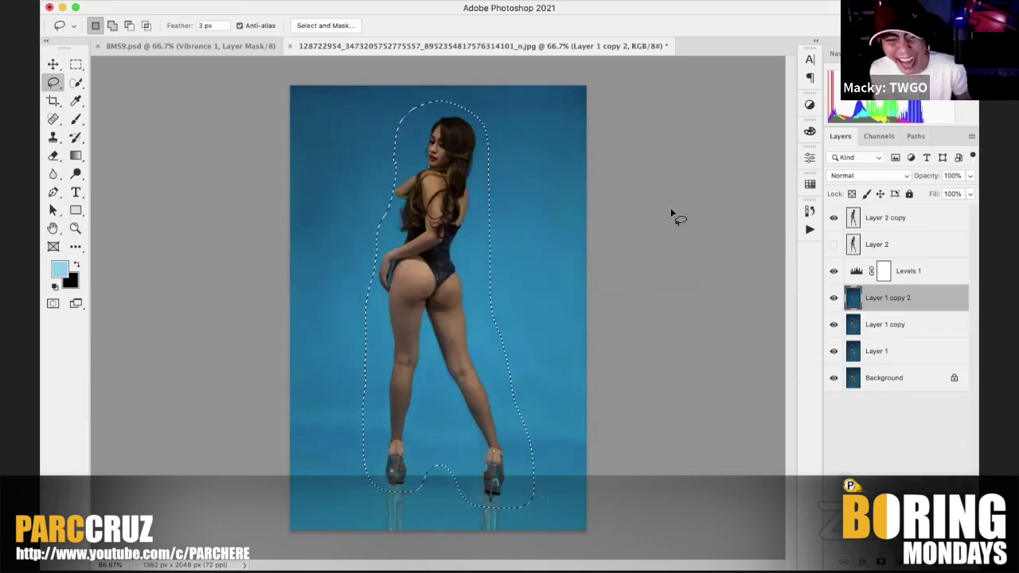
pyautogui.press('super+d')
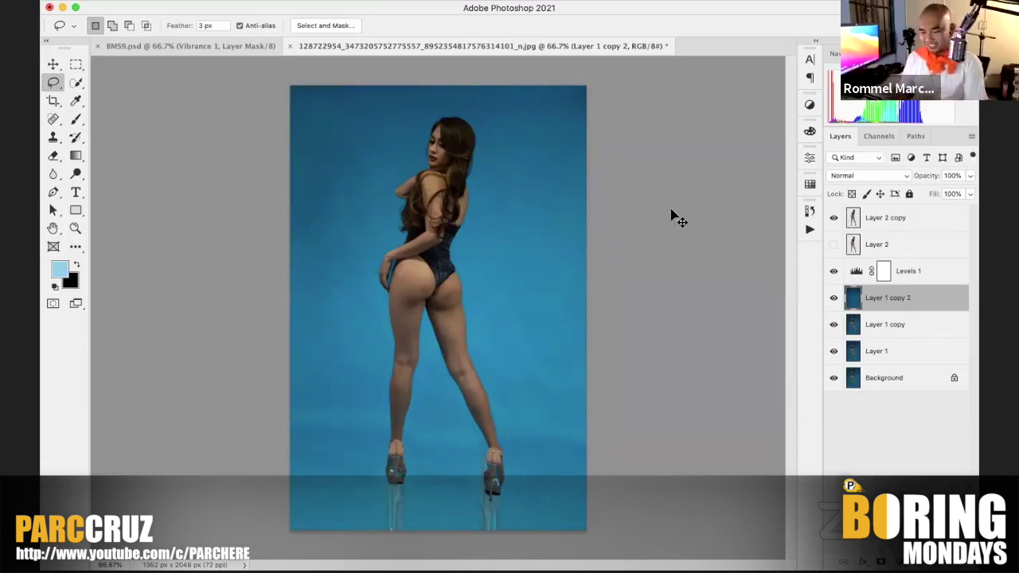
# Step: Add a layer mask to Layer 2 copy and outline the blue gap between her hand and hip with the Polygonal Lasso
pyautogui.click(876, 224)
pyautogui.click(885, 561)
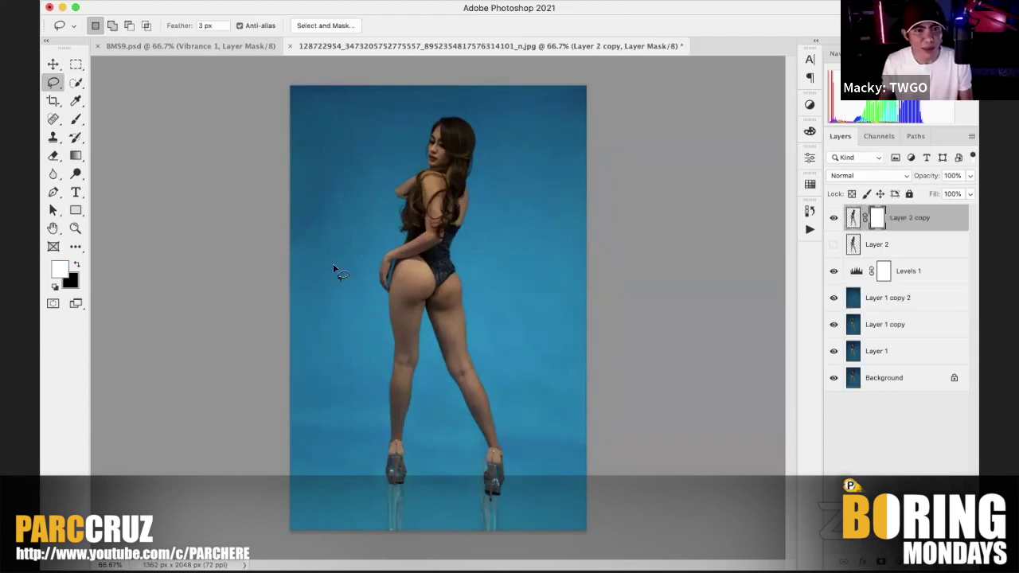
pyautogui.scroll(8, 332, 264)
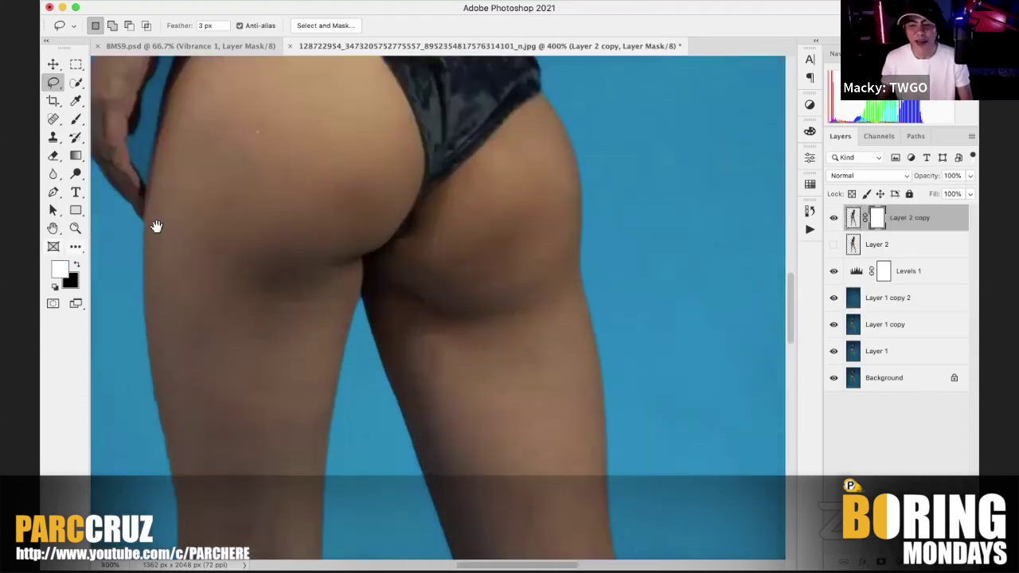
pyautogui.moveTo(155, 223); pyautogui.dragTo(415, 400)
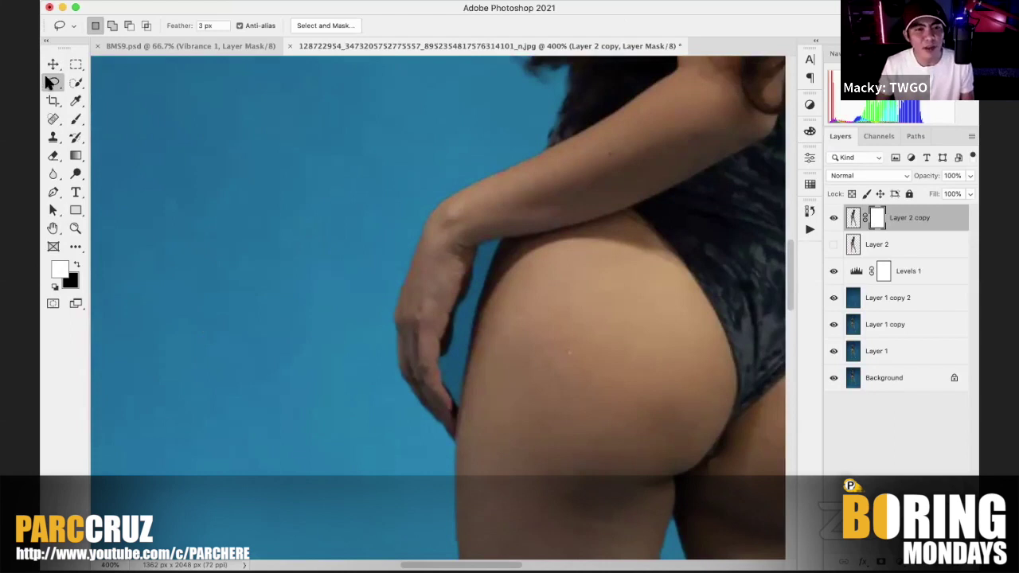
pyautogui.moveTo(49, 82); pyautogui.dragTo(103, 94)
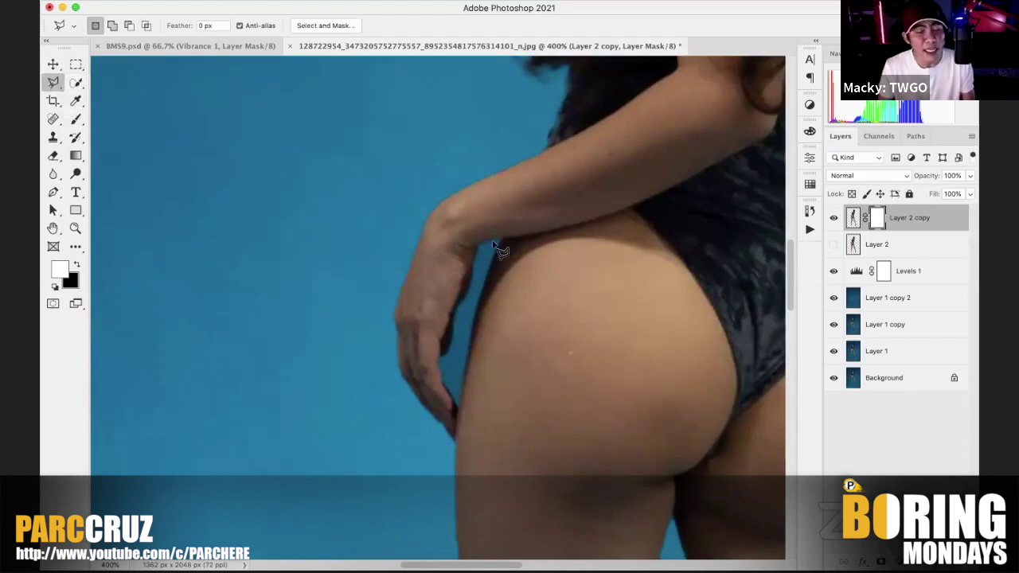
pyautogui.click(500, 240)
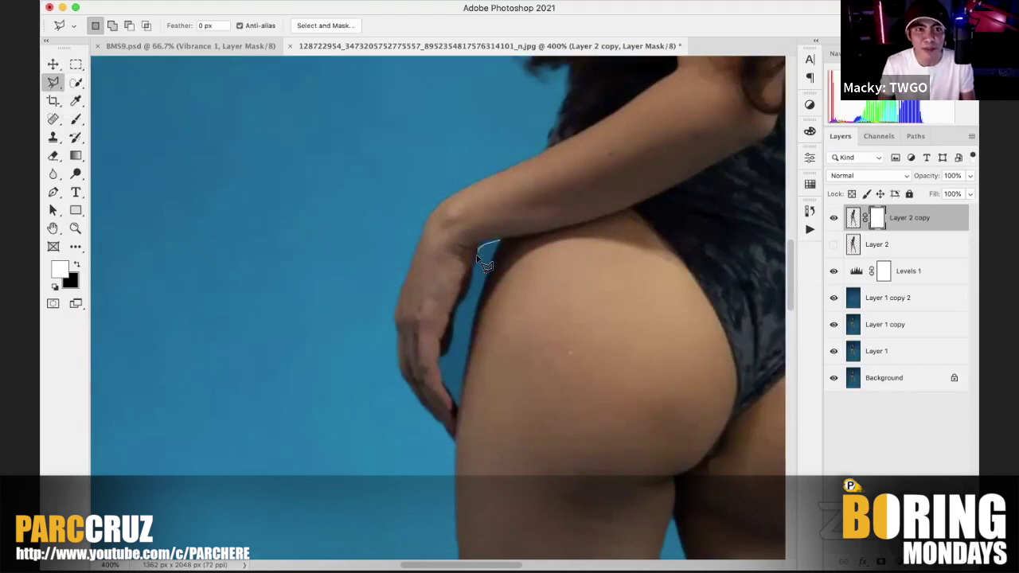
pyautogui.click(478, 248)
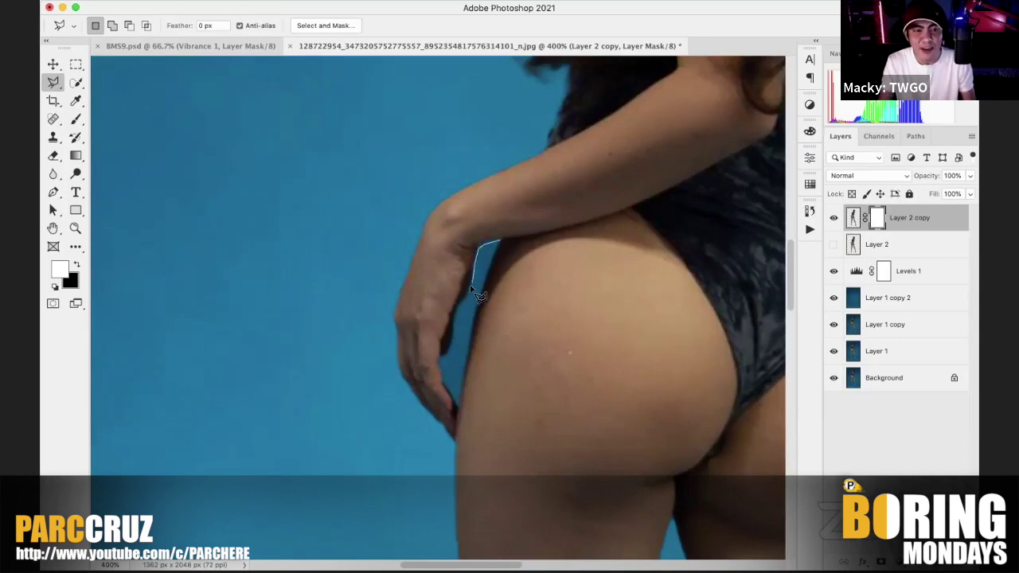
pyautogui.click(473, 287)
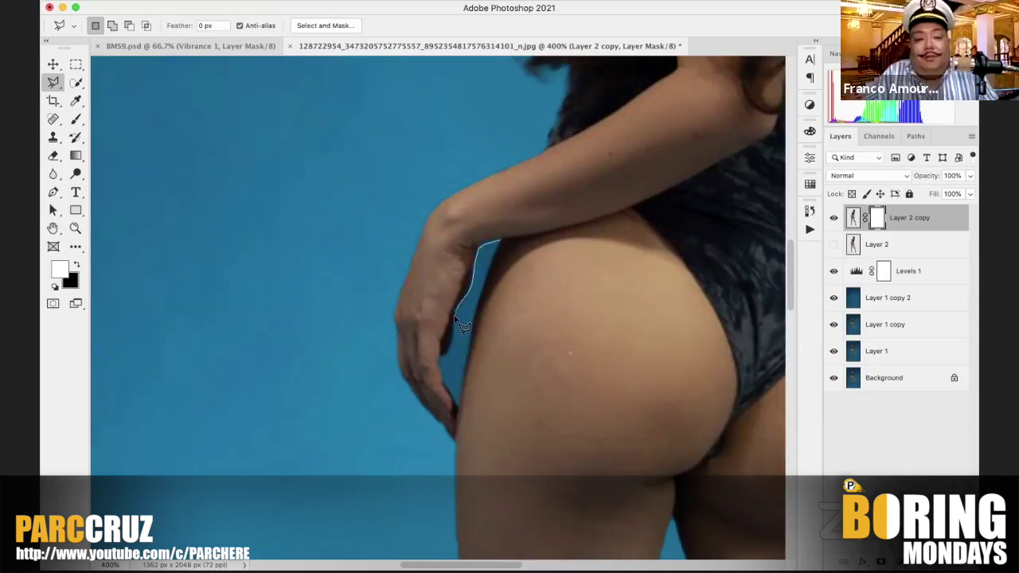
pyautogui.click(455, 318)
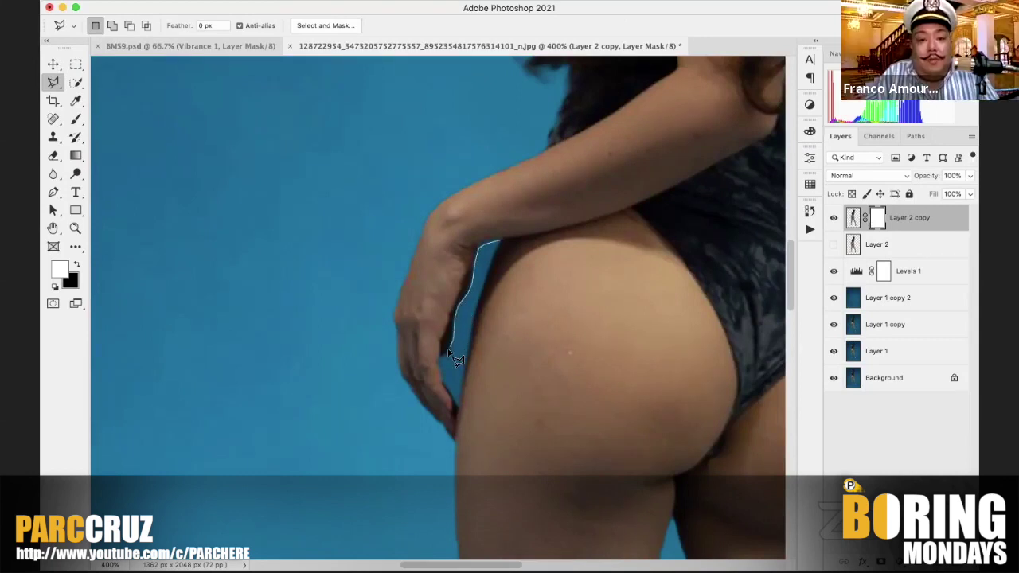
pyautogui.click(448, 351)
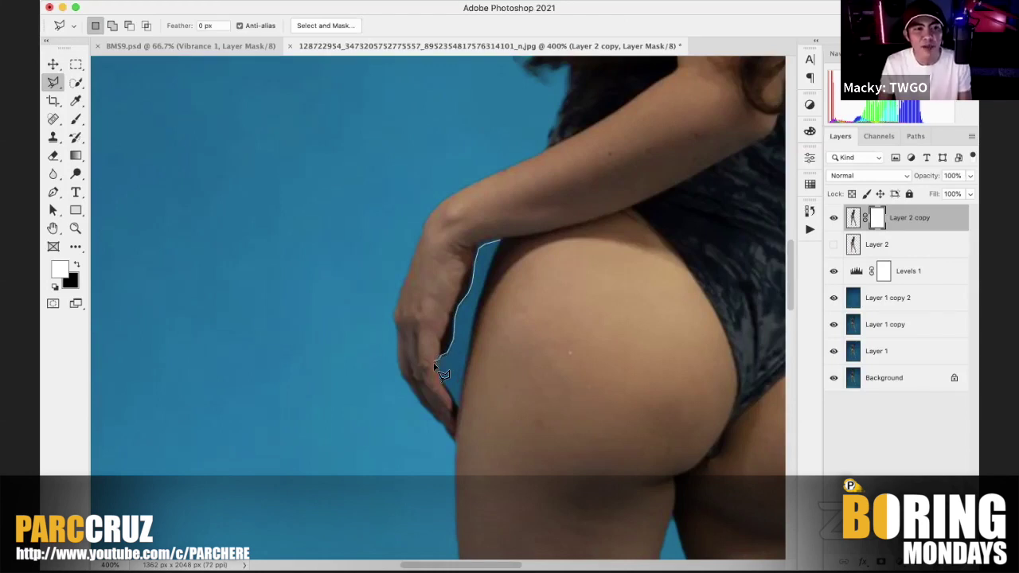
pyautogui.click(439, 362)
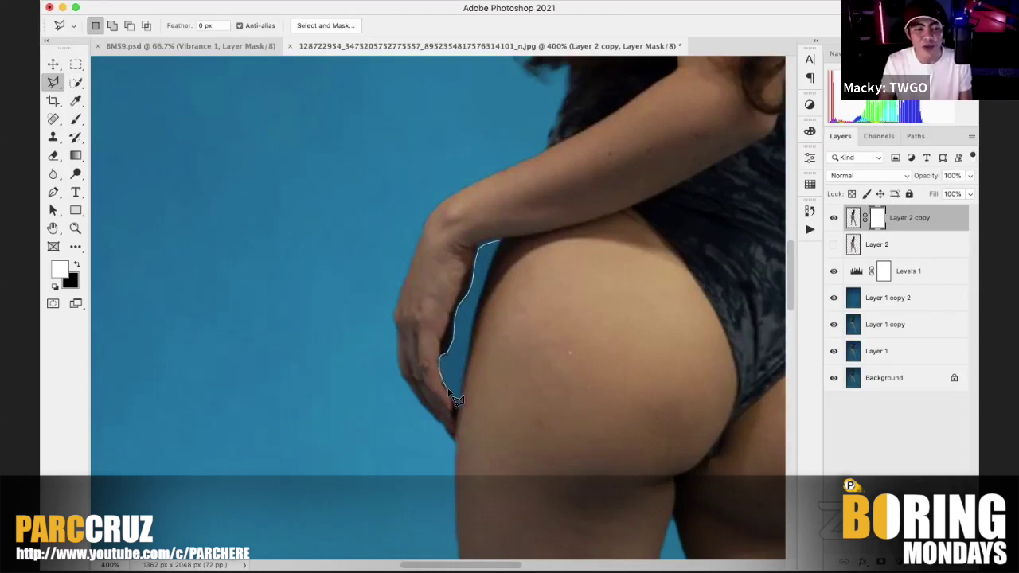
pyautogui.click(456, 408)
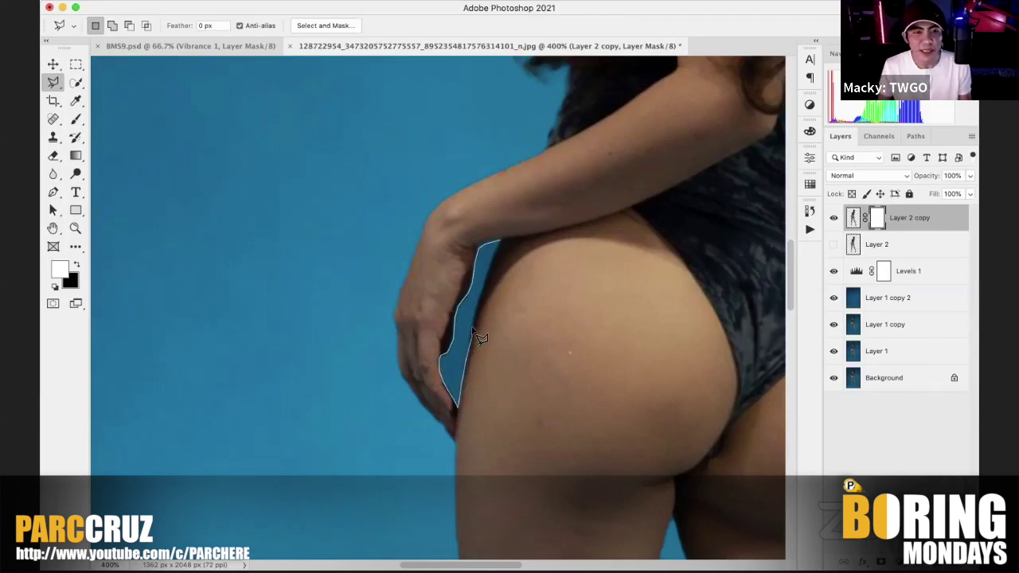
pyautogui.click(499, 245)
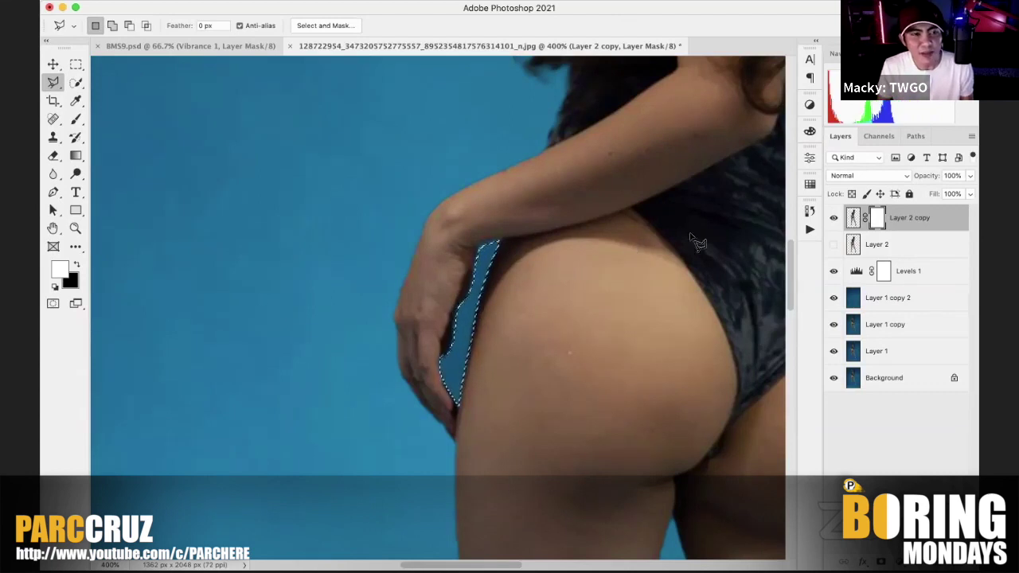
# Step: Hide the selected gap between hand and hip through Layer 2 copy's mask and deselect it
pyautogui.press('Delete')
pyautogui.press('super+d')
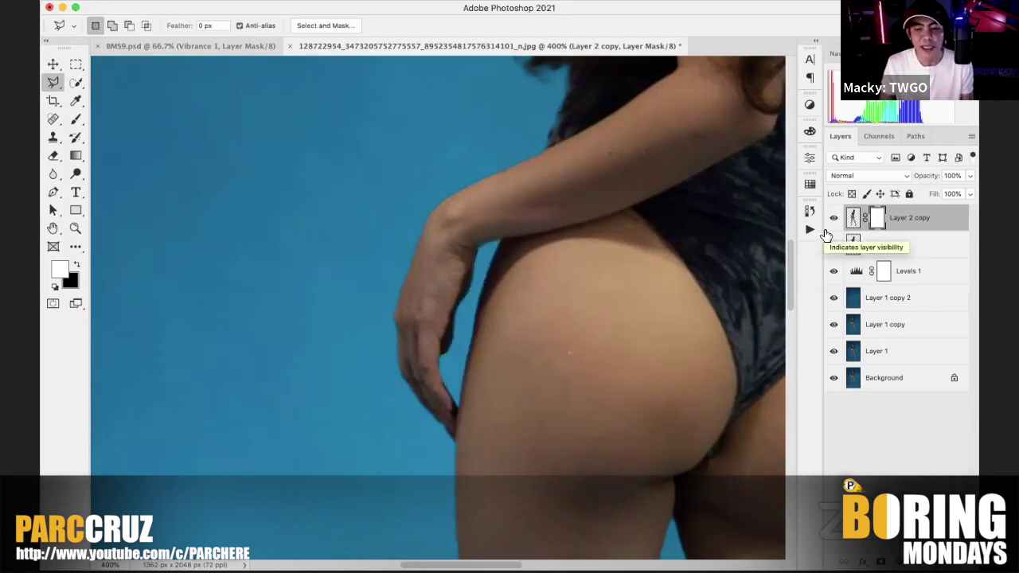
pyautogui.press('super+minus')
pyautogui.press('super+minus')
pyautogui.press('super+minus')
pyautogui.press('super+minus')
pyautogui.press('super+minus')
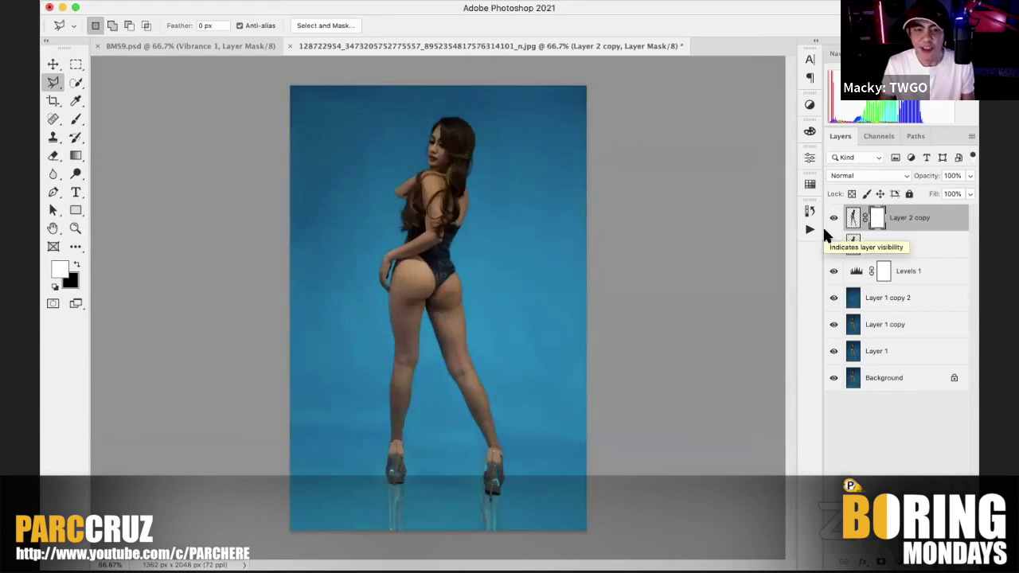
pyautogui.click(833, 244)
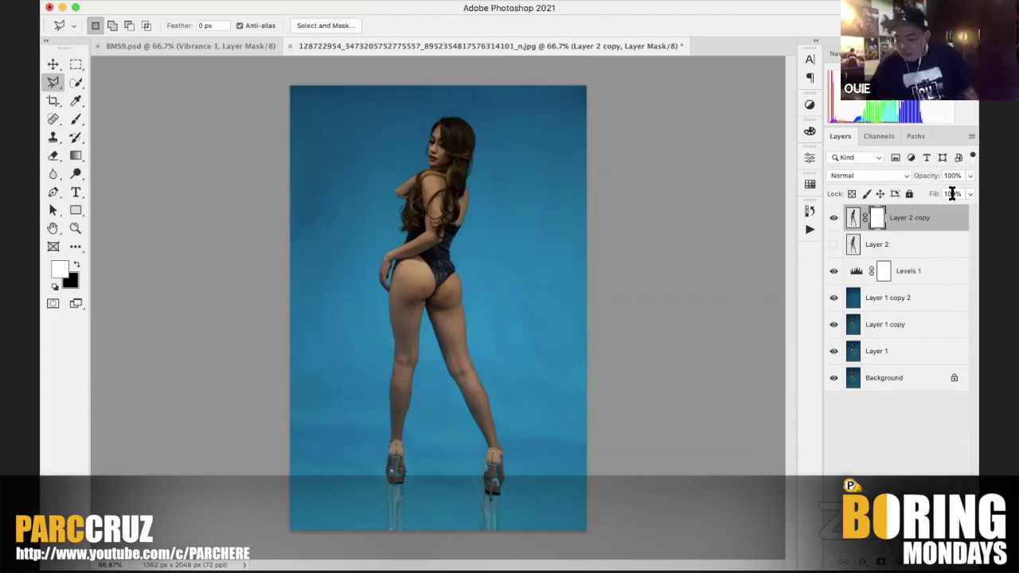
# Step: Add a Levels adjustment masked to the woman's outline above Layer 2 copy and brighten her by lowering the white input level
pyautogui.keyDown('super'); pyautogui.click(852, 219); pyautogui.keyUp('super')
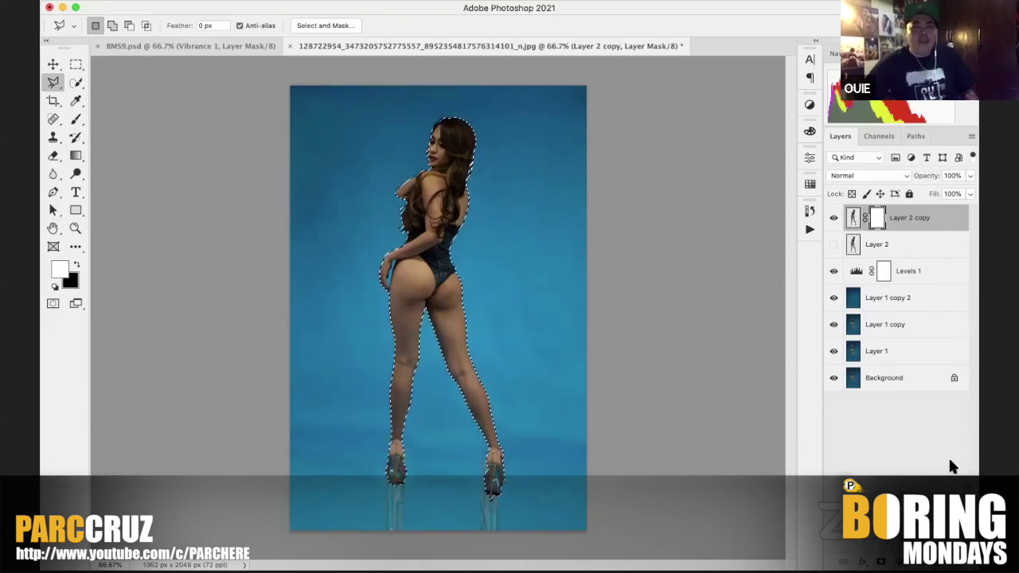
pyautogui.click(897, 562)
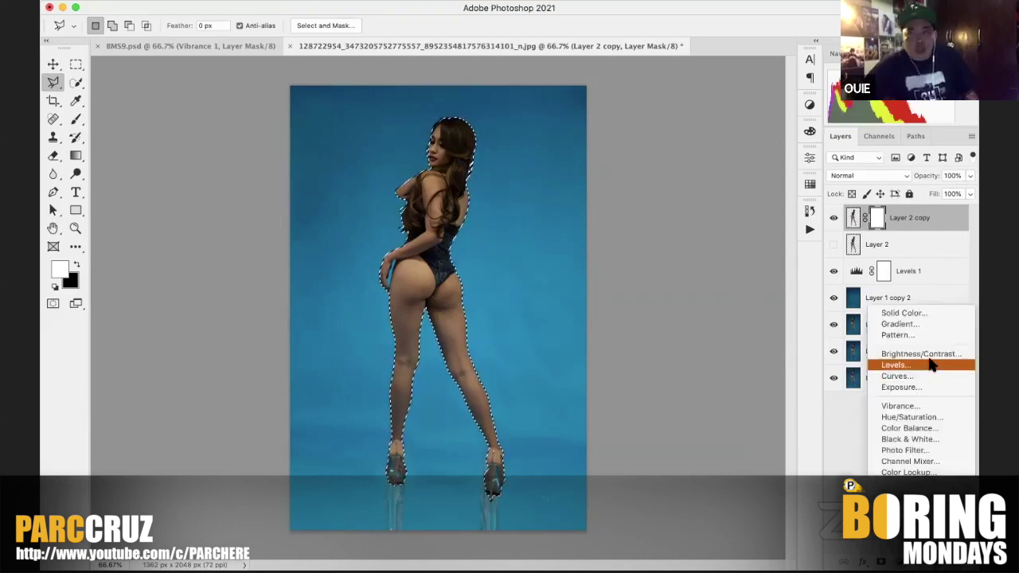
pyautogui.click(931, 363)
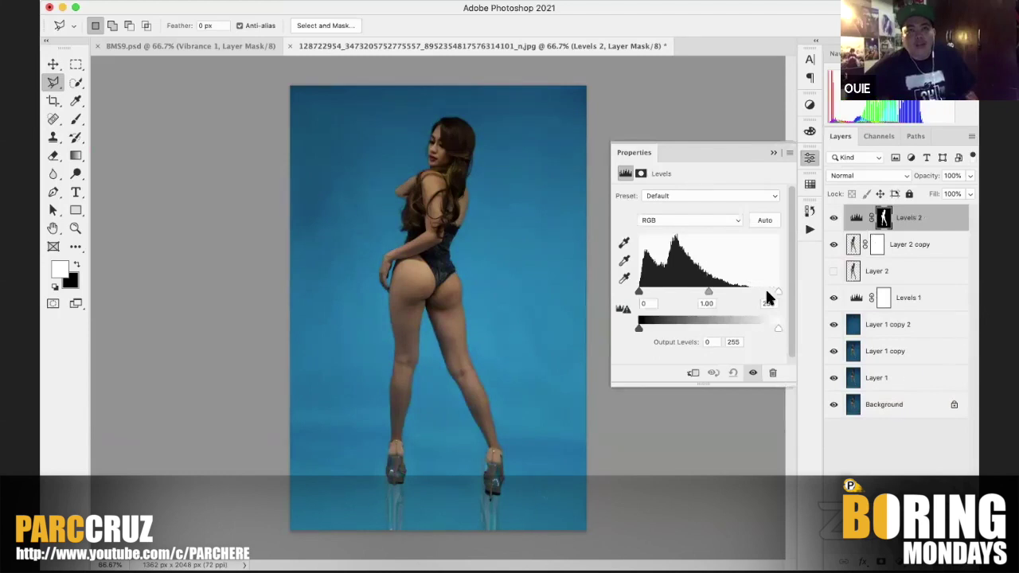
pyautogui.moveTo(775, 292); pyautogui.dragTo(693, 295)
pyautogui.click(771, 146)
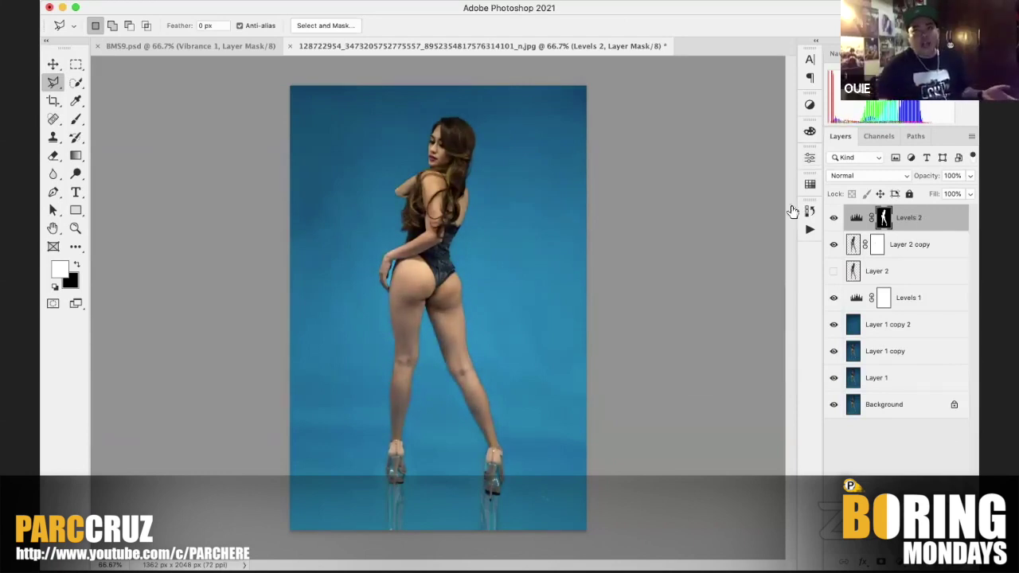
# Step: Add an Exposure adjustment directly above Layer 1 copy 2 and set its exposure to -2.02 to darken the backdrop
pyautogui.click(870, 326)
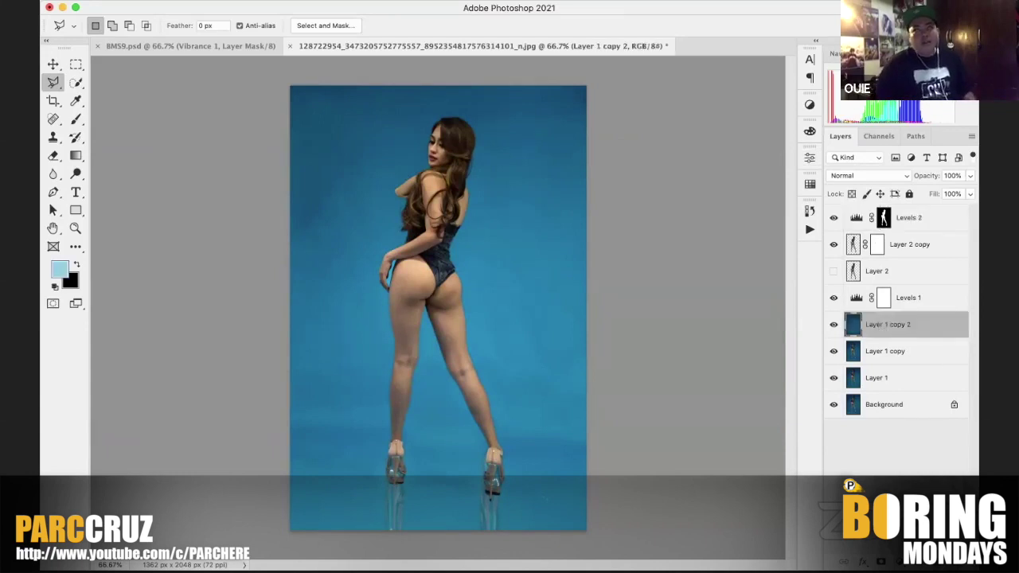
pyautogui.click(900, 562)
pyautogui.click(938, 388)
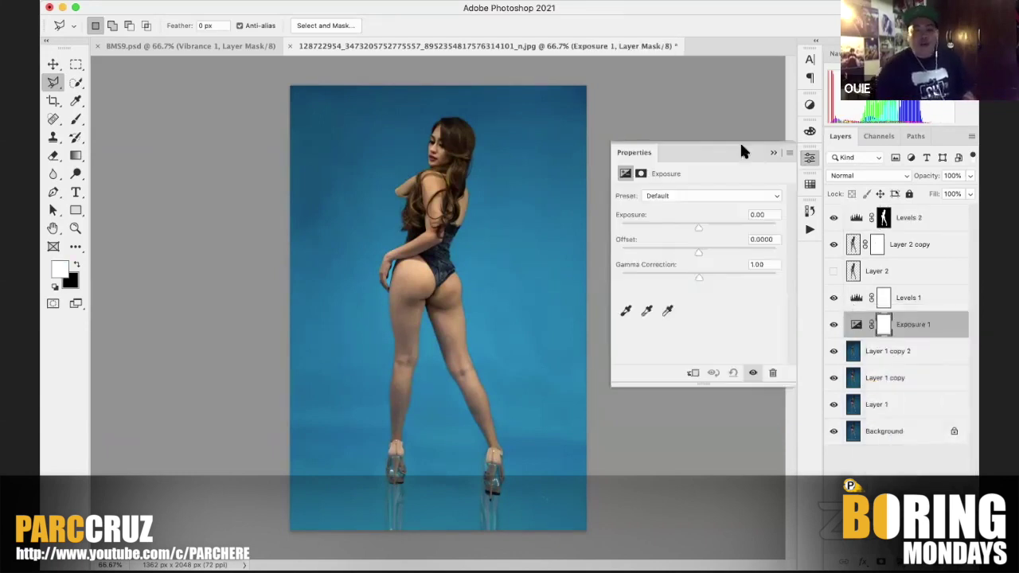
pyautogui.click(687, 226)
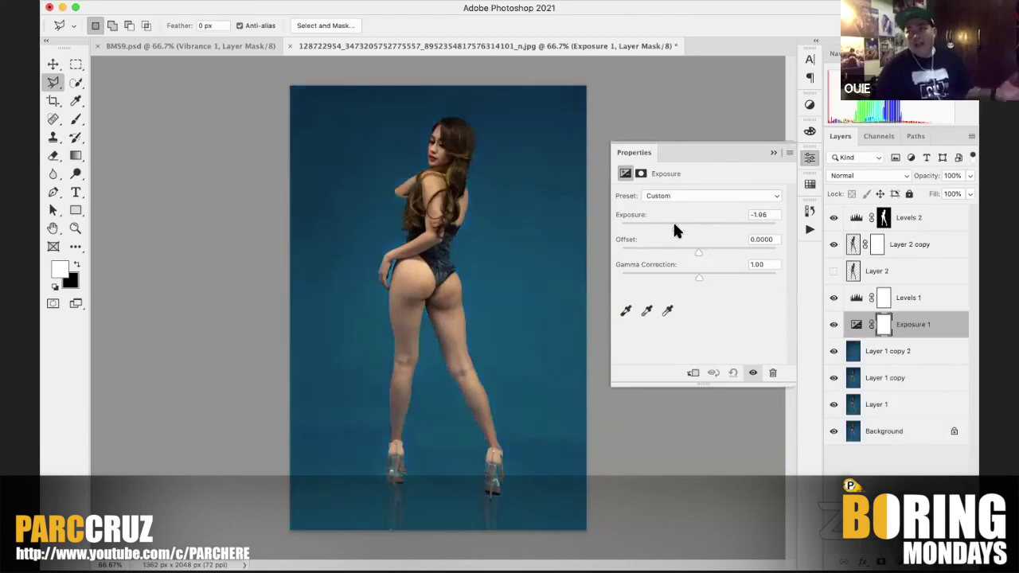
pyautogui.click(674, 226)
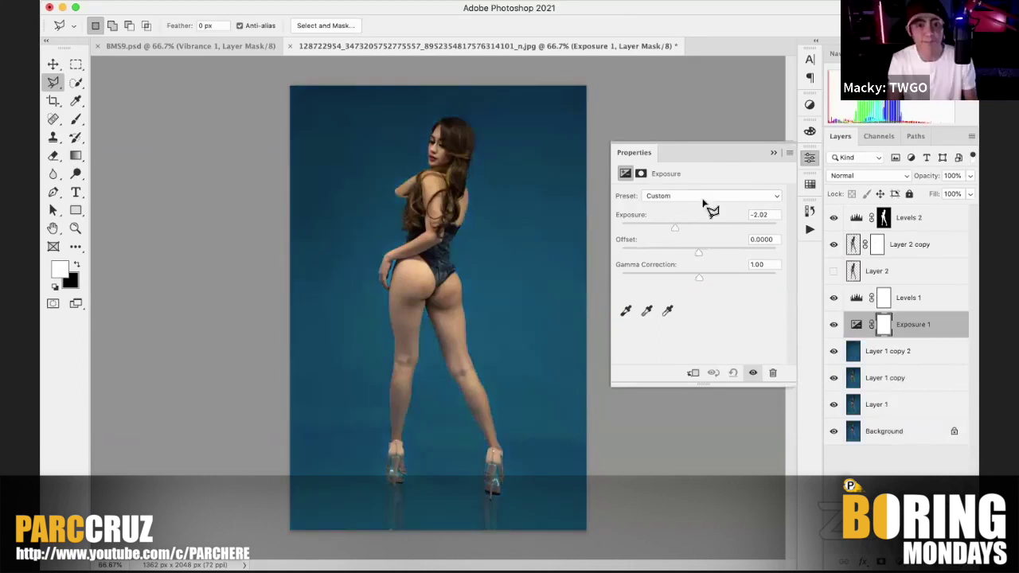
pyautogui.click(770, 152)
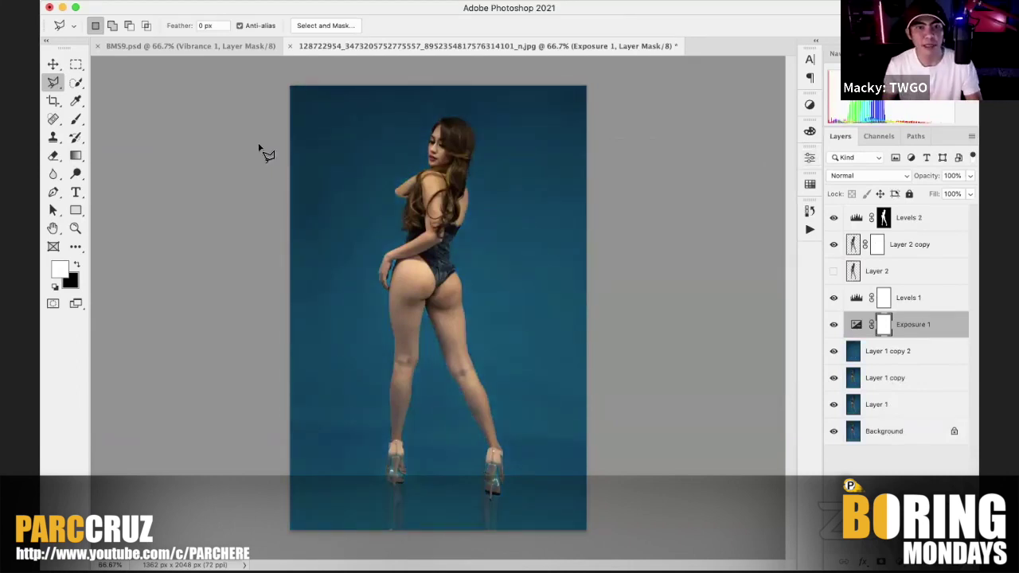
# Step: Draw a large elliptical selection with 90 px feather around the woman, from her head to her ankles
pyautogui.click(77, 118)
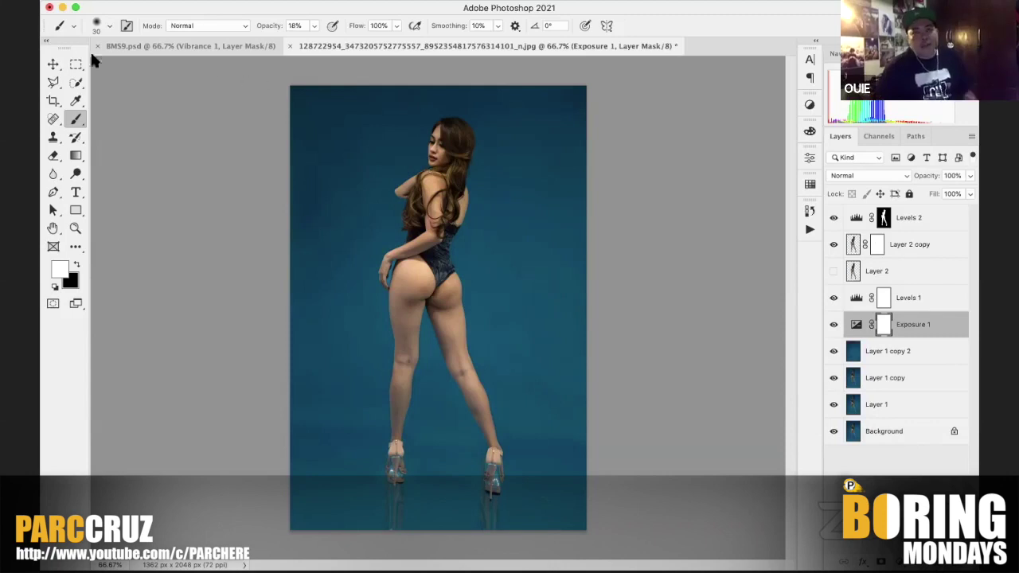
pyautogui.moveTo(77, 64); pyautogui.dragTo(127, 78)
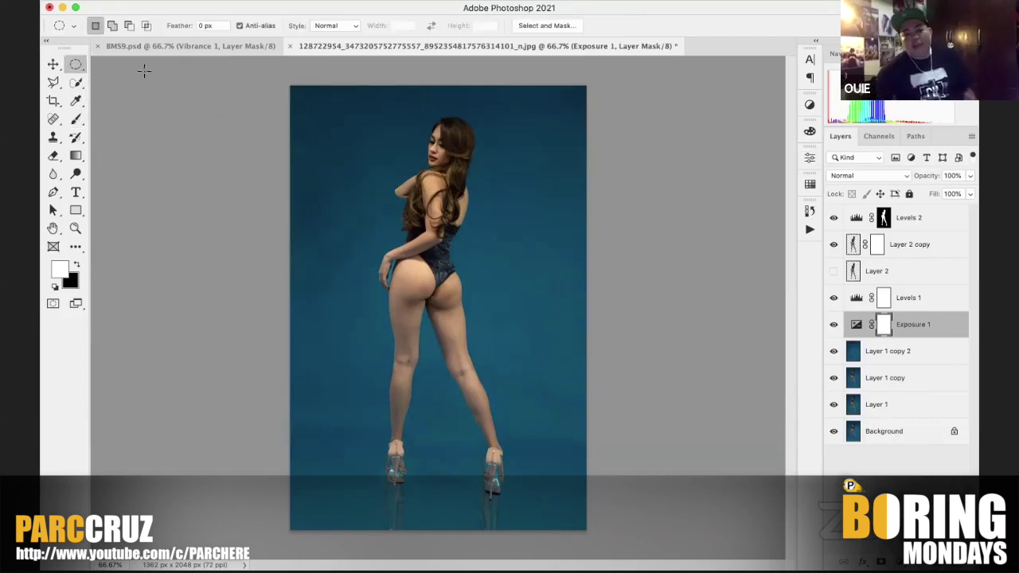
pyautogui.click(221, 24)
pyautogui.write('90')
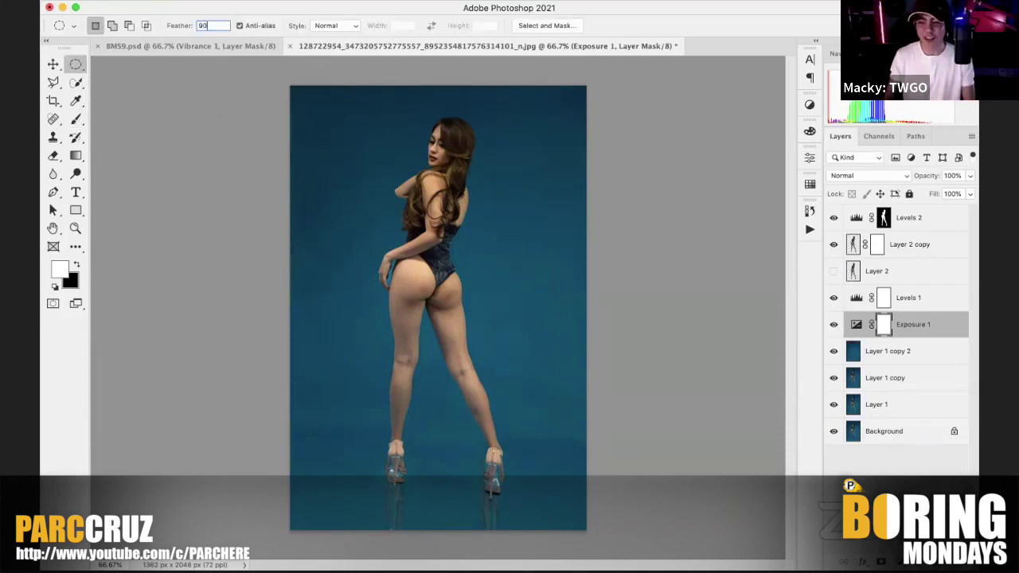
pyautogui.moveTo(367, 117); pyautogui.dragTo(554, 444)
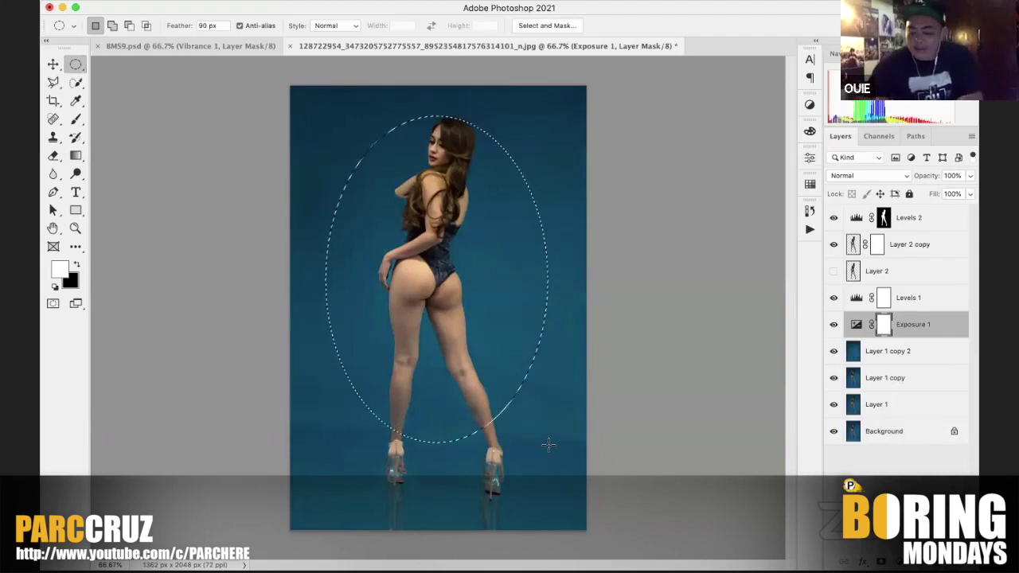
# Step: Fill the ellipse with black on the Exposure 1 mask, deselect it, and set the adjustment layer's fill to 71%
pyautogui.press('BackSpace')
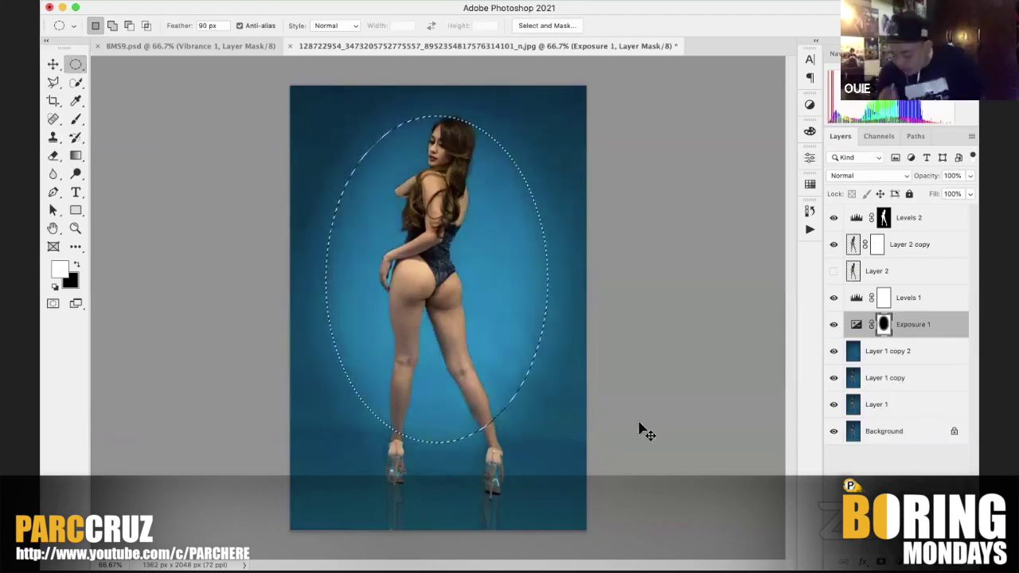
pyautogui.press('super+d')
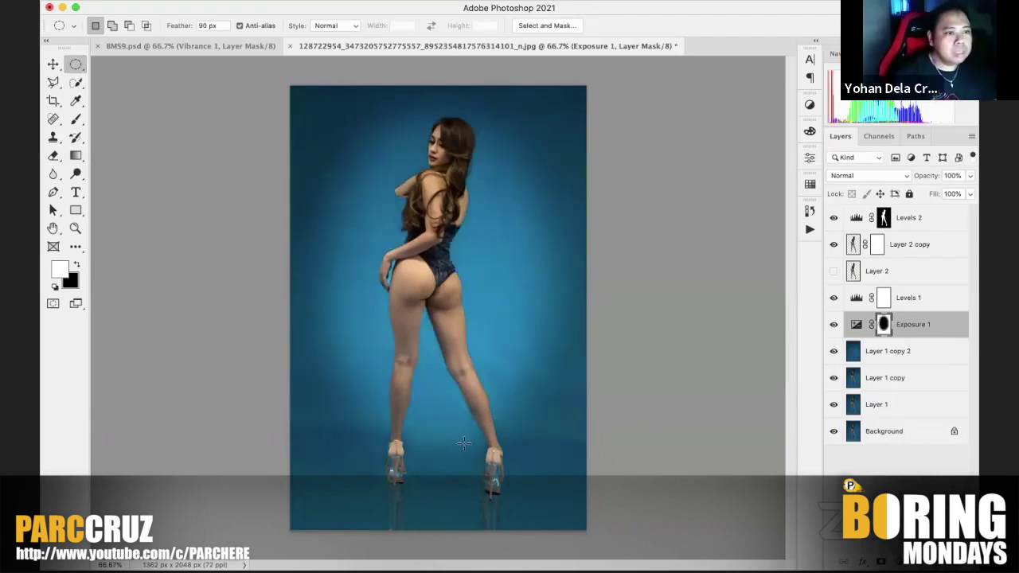
pyautogui.click(969, 194)
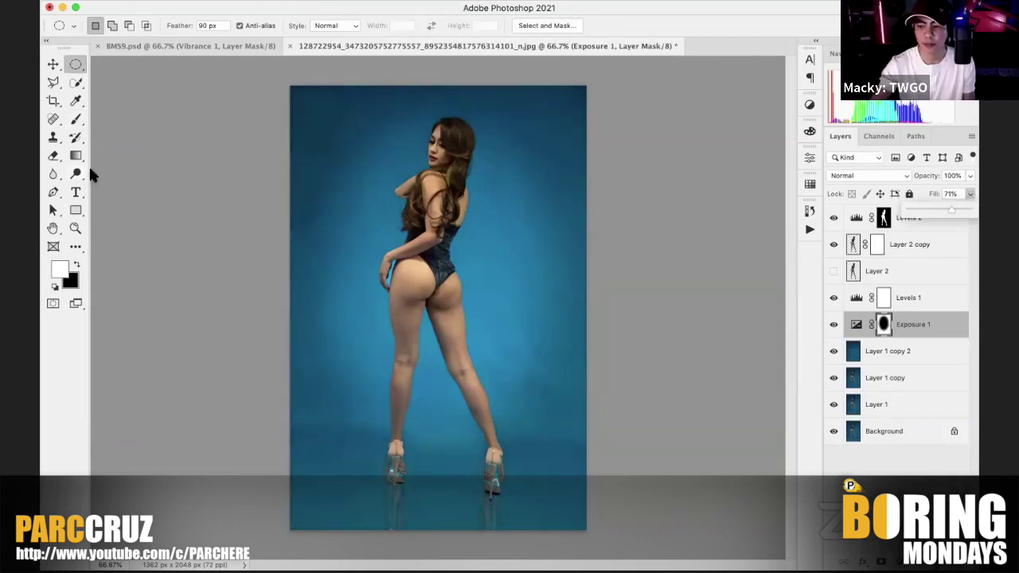
pyautogui.click(76, 118)
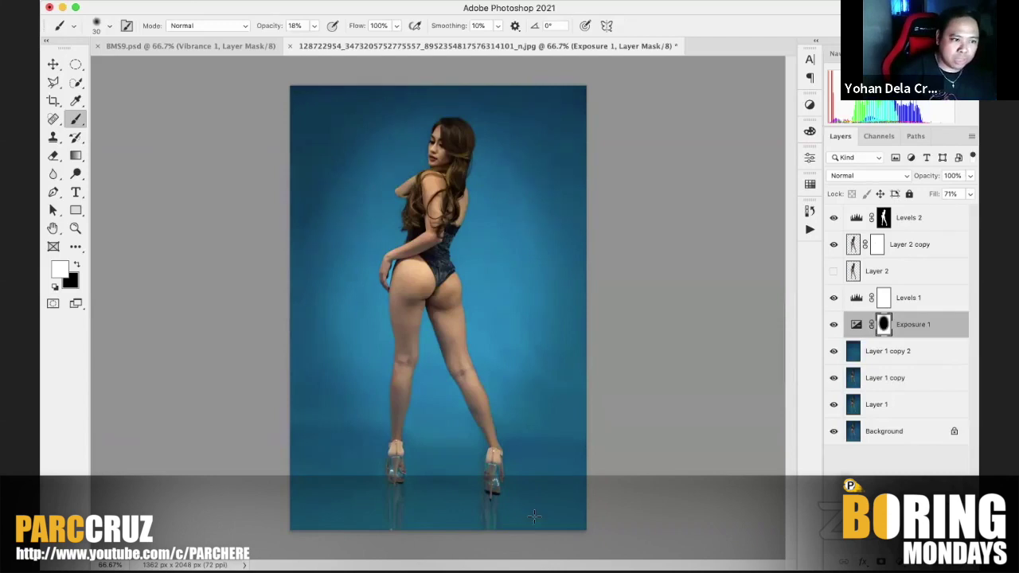
pyautogui.click(75, 64)
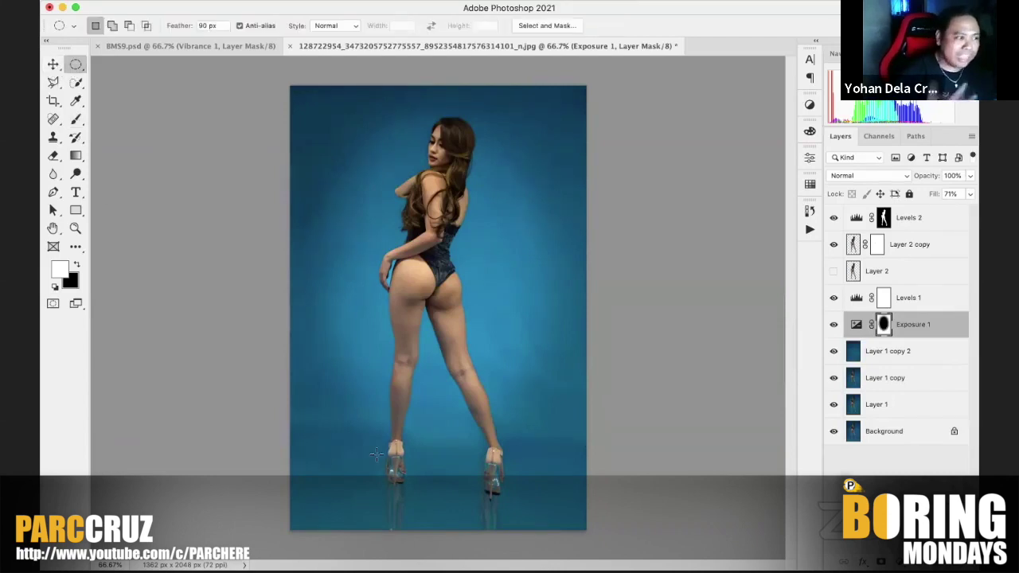
pyautogui.moveTo(371, 449); pyautogui.dragTo(390, 474)
pyautogui.moveTo(528, 528)
pyautogui.mouseDown()
pyautogui.moveTo(538, 520)
pyautogui.moveTo(542, 560)
pyautogui.moveTo(533, 506)
pyautogui.moveTo(526, 557)
pyautogui.moveTo(540, 541)
pyautogui.mouseUp()
pyautogui.click(623, 535)
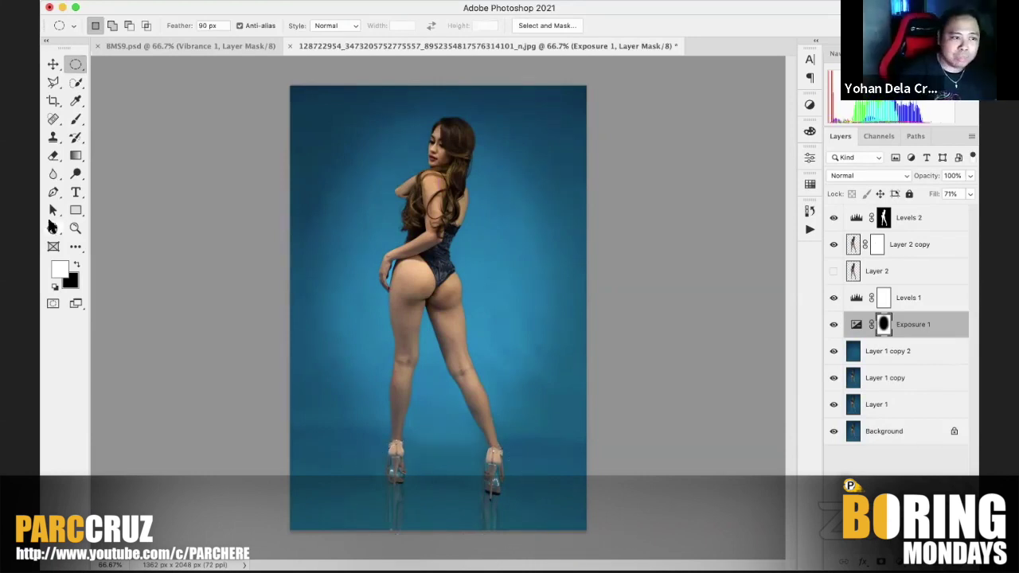
# Step: Paint black on the Exposure 1 mask over the floor around the feet with a 1000 px brush at 18% opacity
pyautogui.click(76, 119)
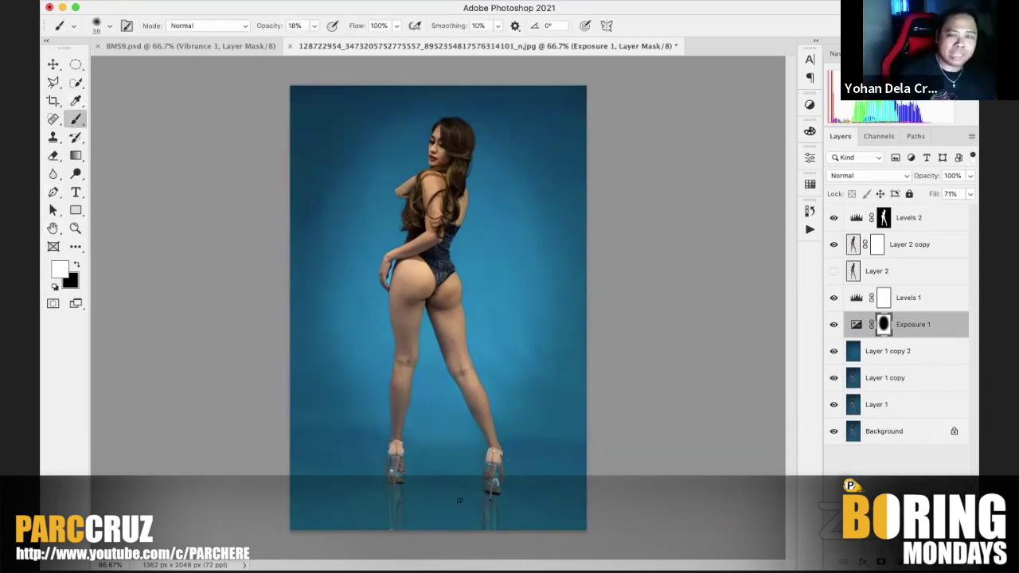
pyautogui.press(']')
pyautogui.press(']')
pyautogui.press(']')
pyautogui.press(']')
pyautogui.press(']')
pyautogui.press(']')
pyautogui.press(']')
pyautogui.press(']')
pyautogui.press(']')
pyautogui.press(']')
pyautogui.press(']')
pyautogui.press(']')
pyautogui.press(']')
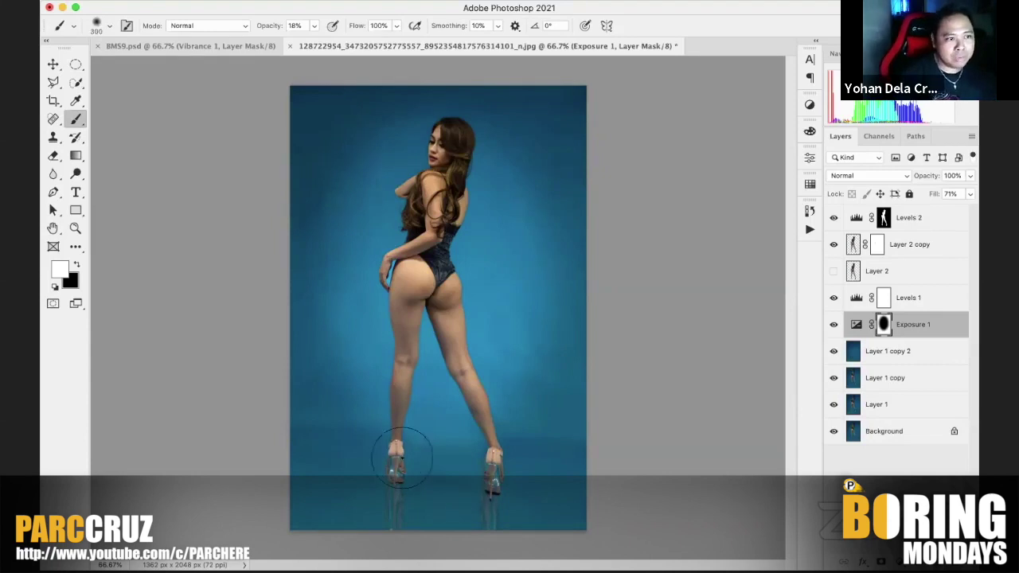
pyautogui.press(']')
pyautogui.press(']')
pyautogui.press(']')
pyautogui.press(']')
pyautogui.press(']')
pyautogui.press(']')
pyautogui.press(']')
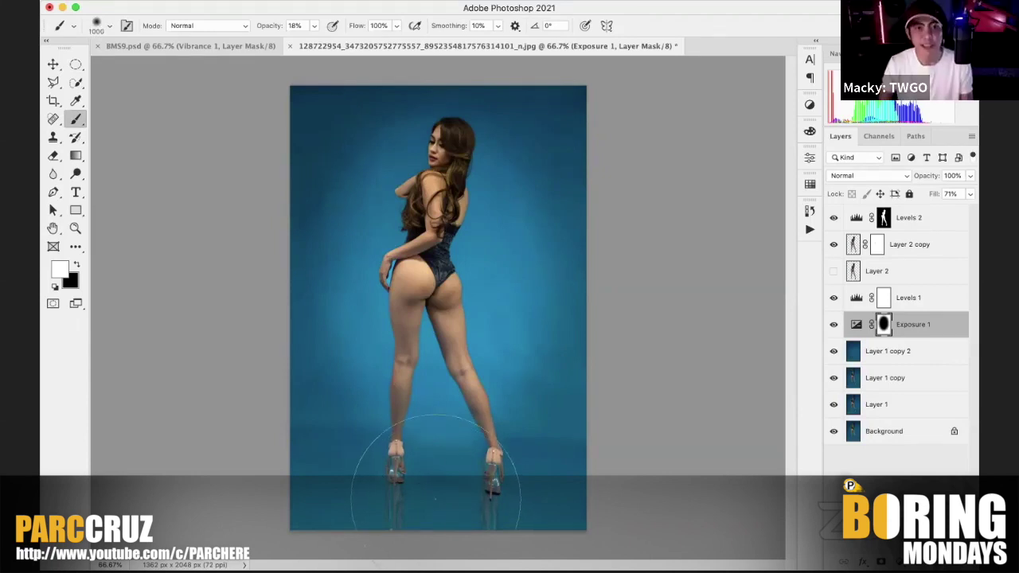
pyautogui.press('x')
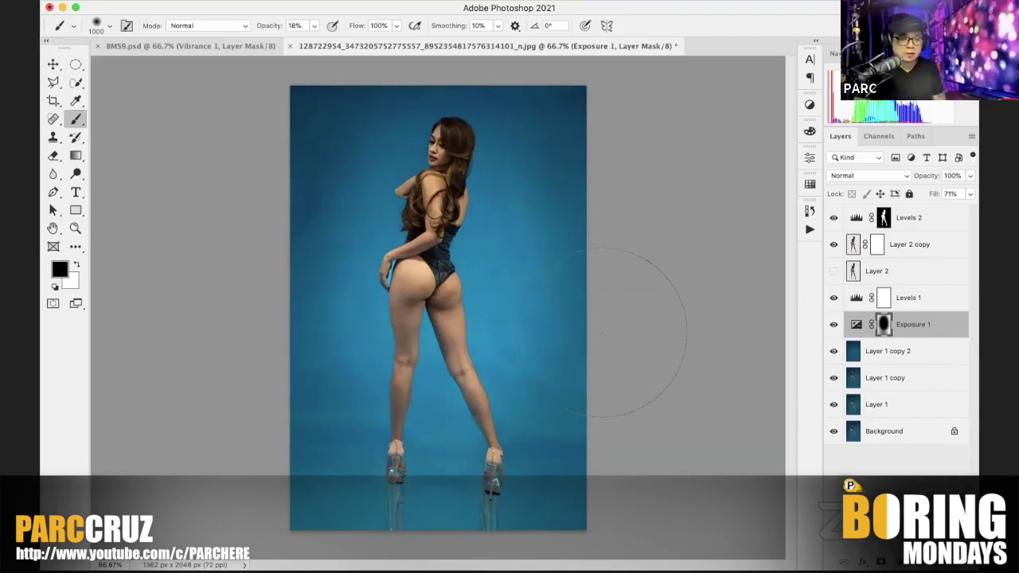
# Step: Duplicate Layer 1 copy 2 and hide the original
pyautogui.click(856, 356)
pyautogui.hotkey('ctrl', 'j')
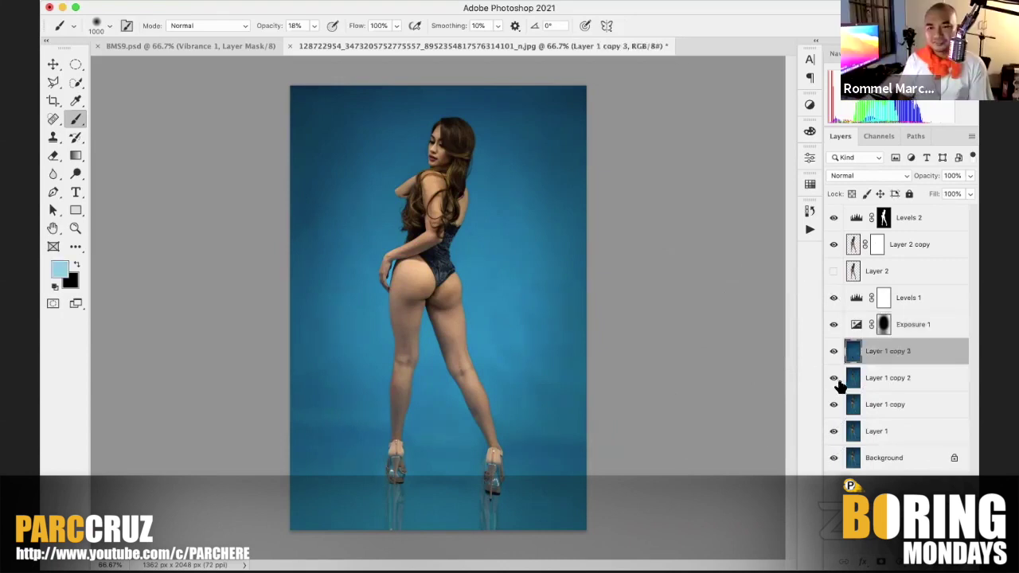
pyautogui.click(833, 378)
# Step: Apply a Gaussian Blur with a radius of 8.9 pixels to Layer 1 copy 3
pyautogui.click(350, 1)
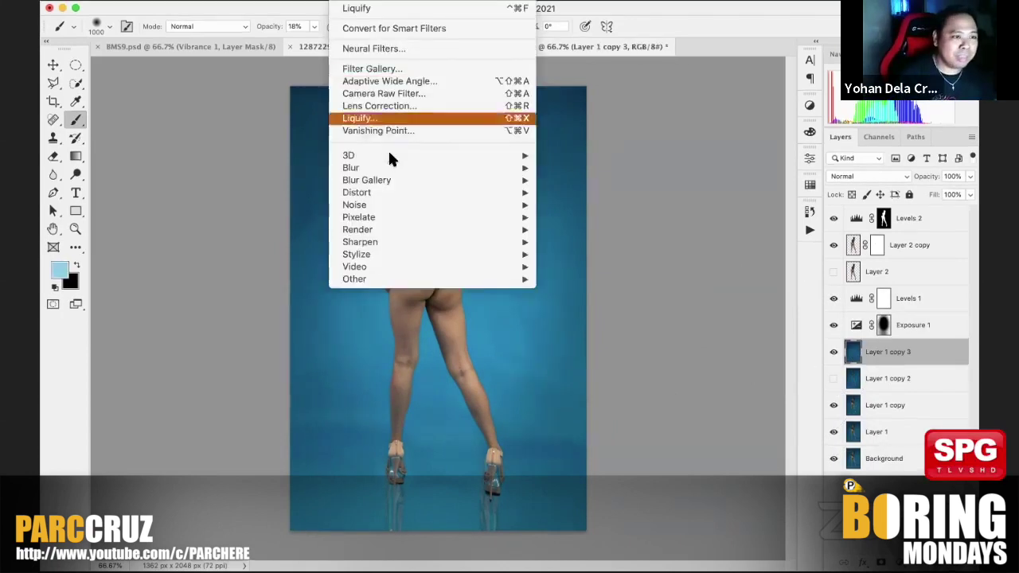
pyautogui.moveTo(391, 168)
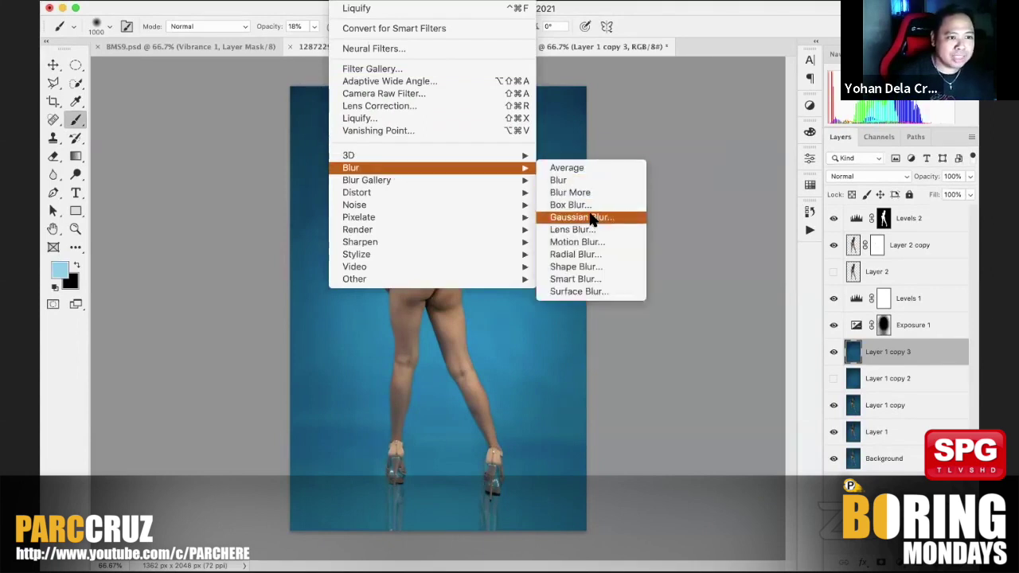
pyautogui.click(589, 218)
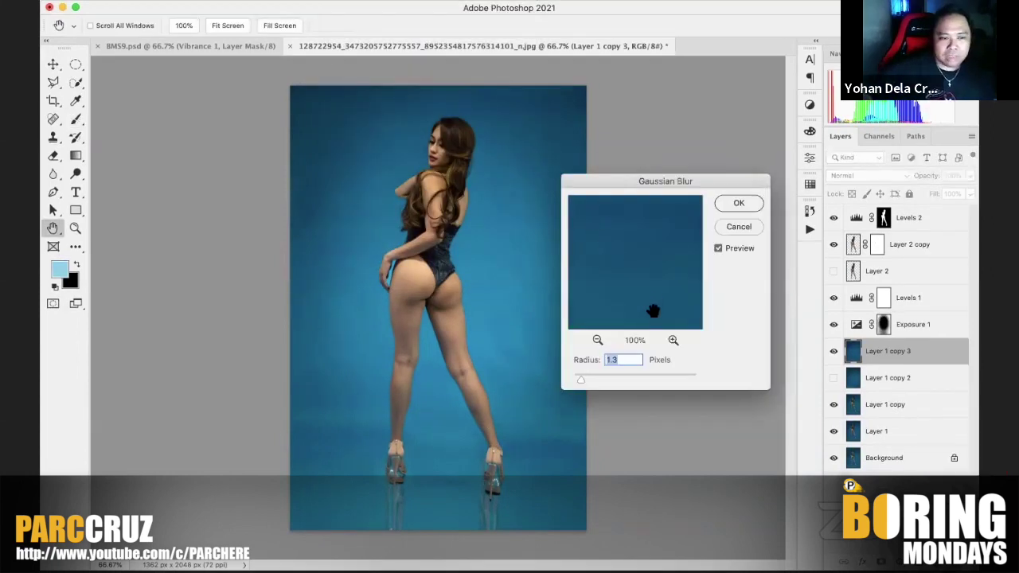
pyautogui.moveTo(585, 381); pyautogui.dragTo(618, 384)
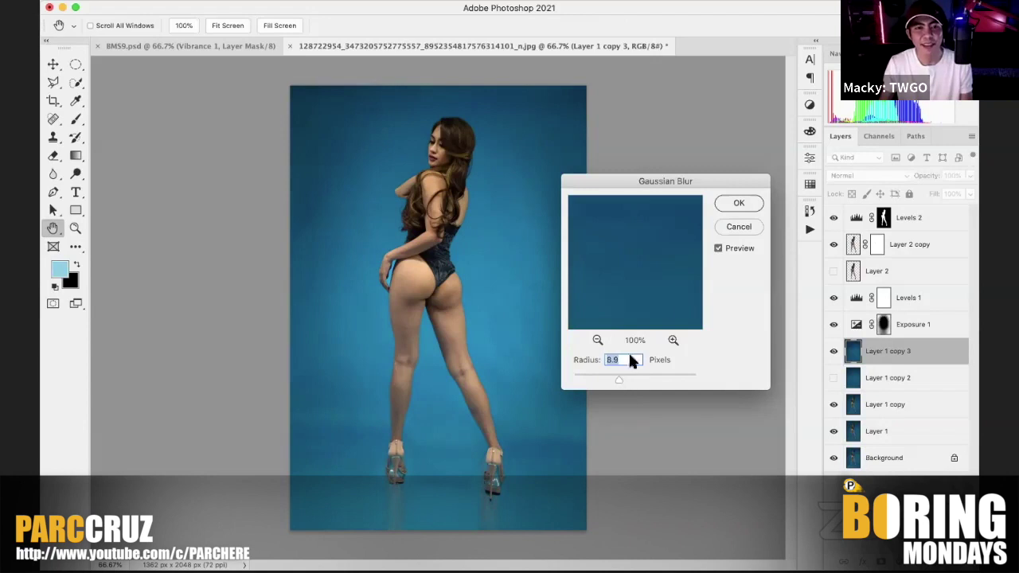
pyautogui.click(737, 205)
# Step: Add a layer mask to Layer 1 copy 3 and draw a black-to-white linear gradient upward from the floor to mid-calf height
pyautogui.press('b')
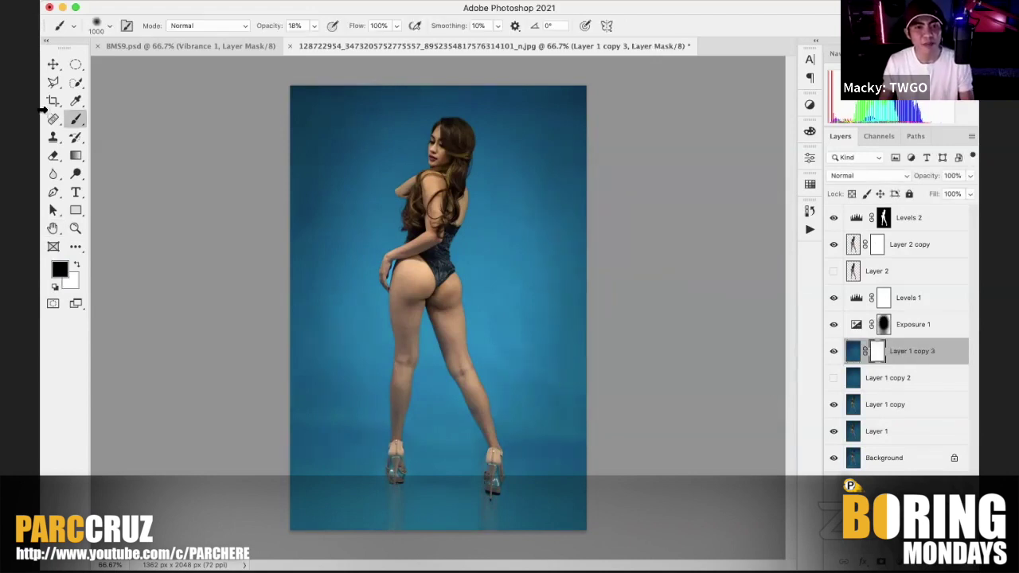
pyautogui.click(76, 155)
pyautogui.moveTo(431, 508); pyautogui.dragTo(433, 402)
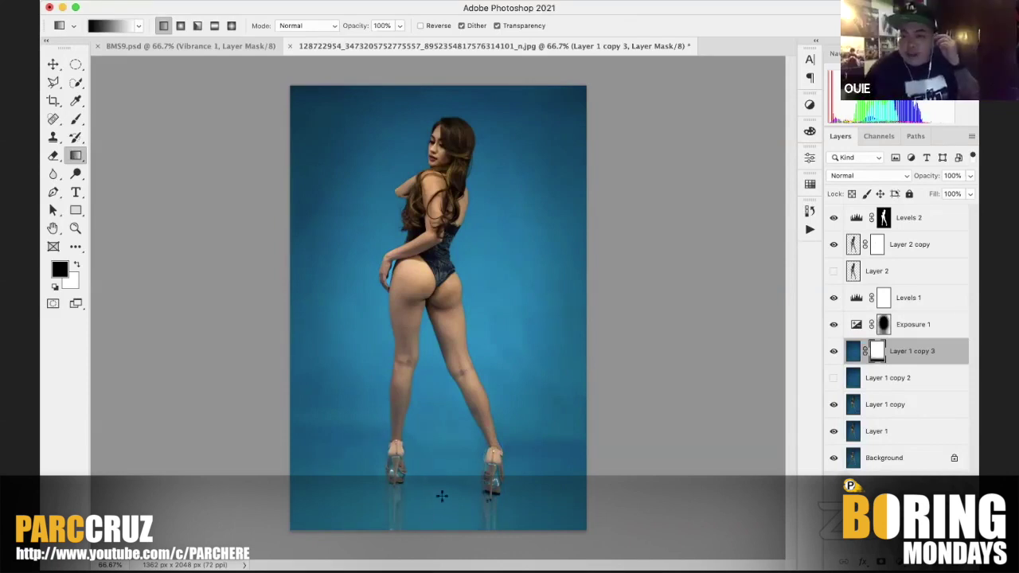
pyautogui.moveTo(441, 496); pyautogui.dragTo(442, 409)
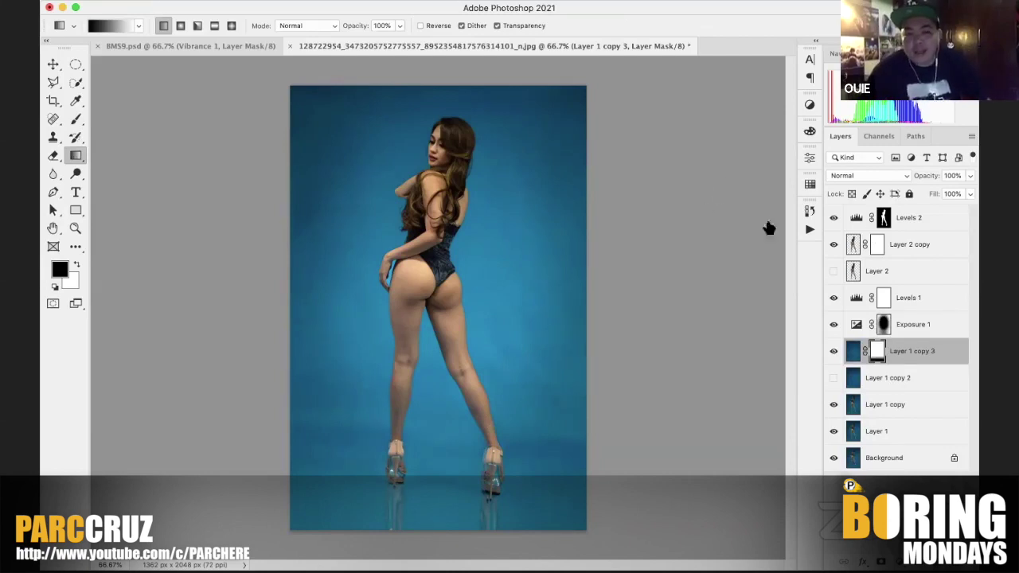
# Step: Duplicate Layer 2 copy with its layer mask
pyautogui.click(850, 247)
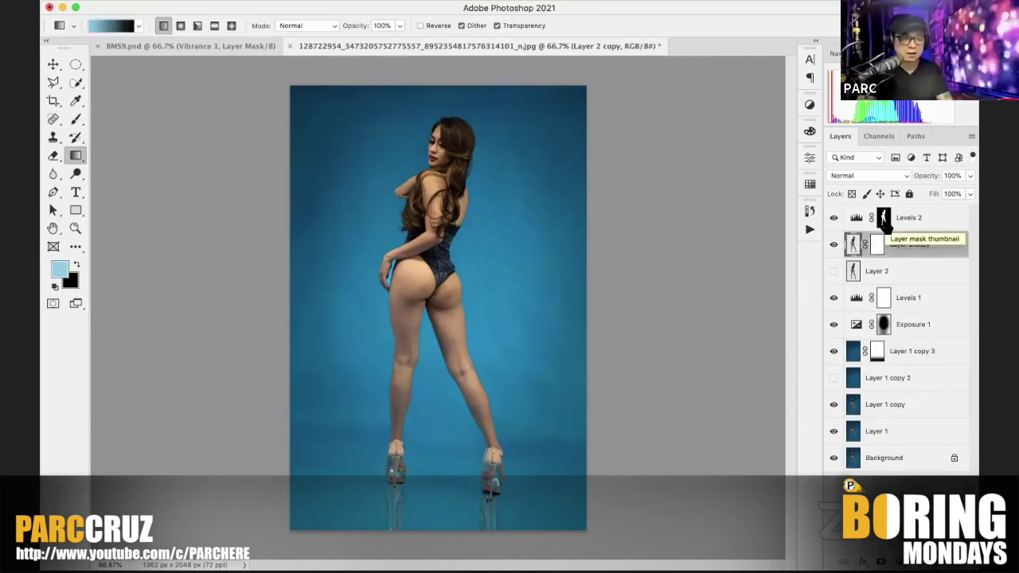
pyautogui.press('super+1')
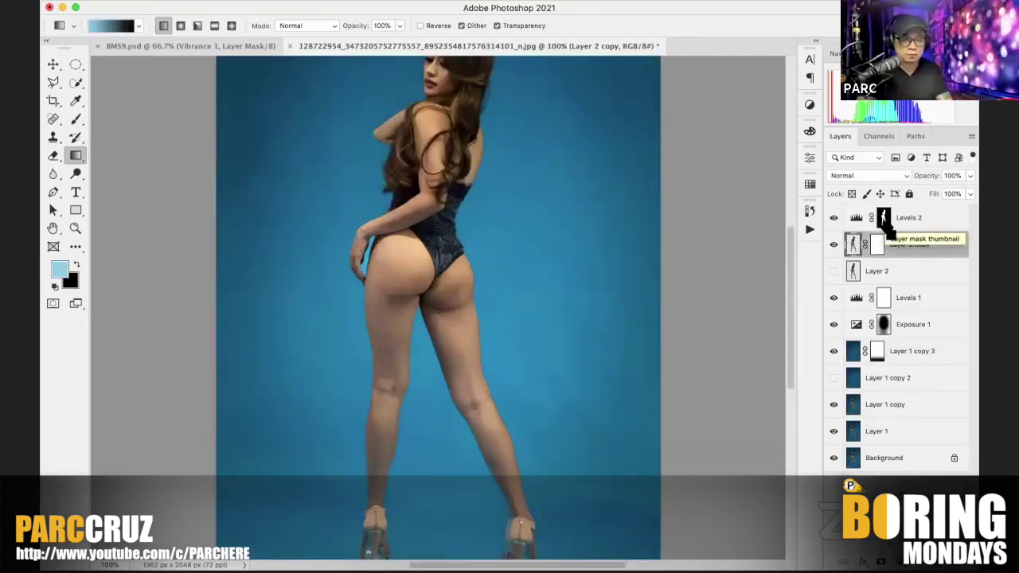
pyautogui.press('super+equal')
pyautogui.moveTo(759, 173); pyautogui.dragTo(793, 325)
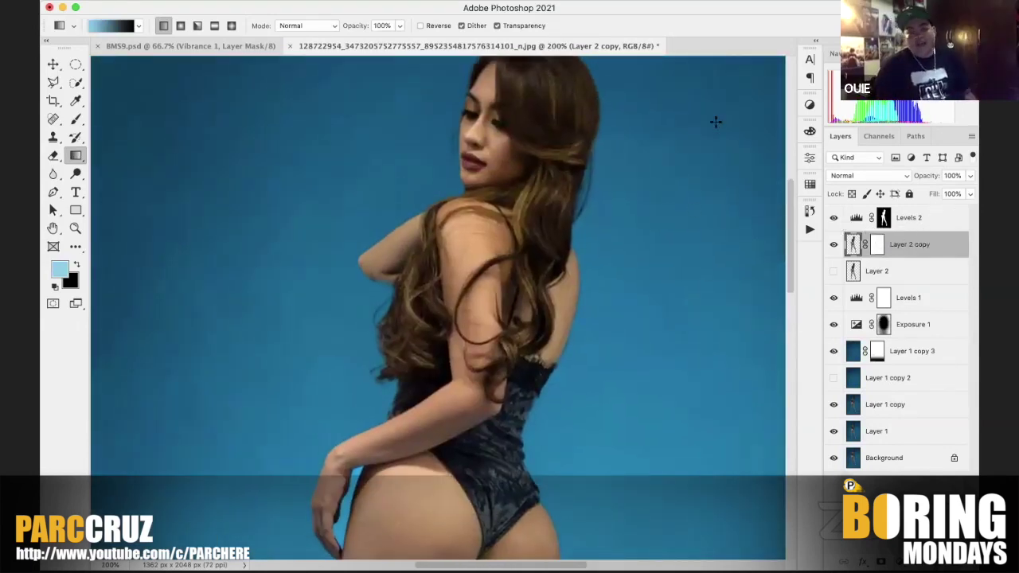
pyautogui.press('super+equal')
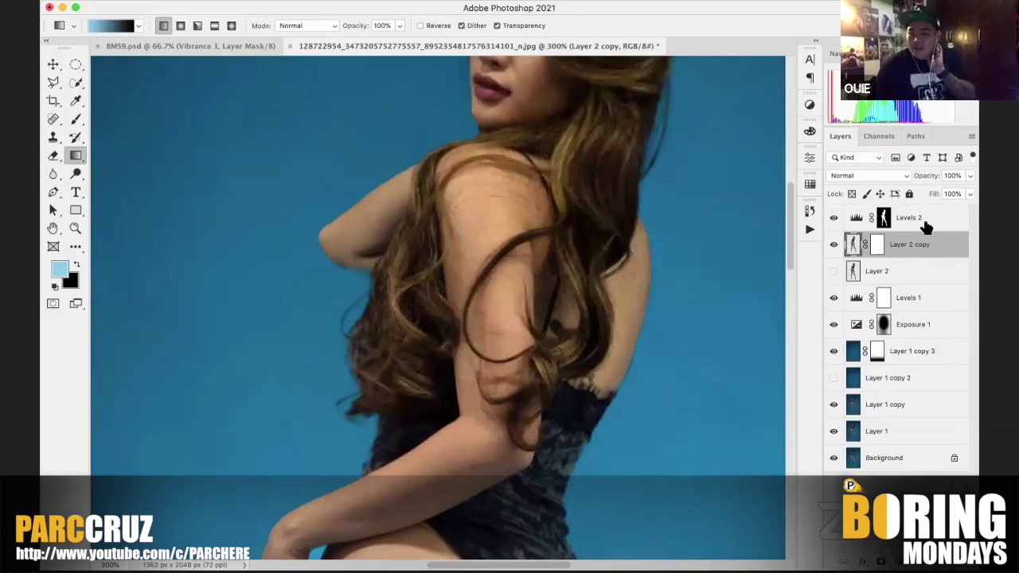
pyautogui.scroll(8, 703, 225)
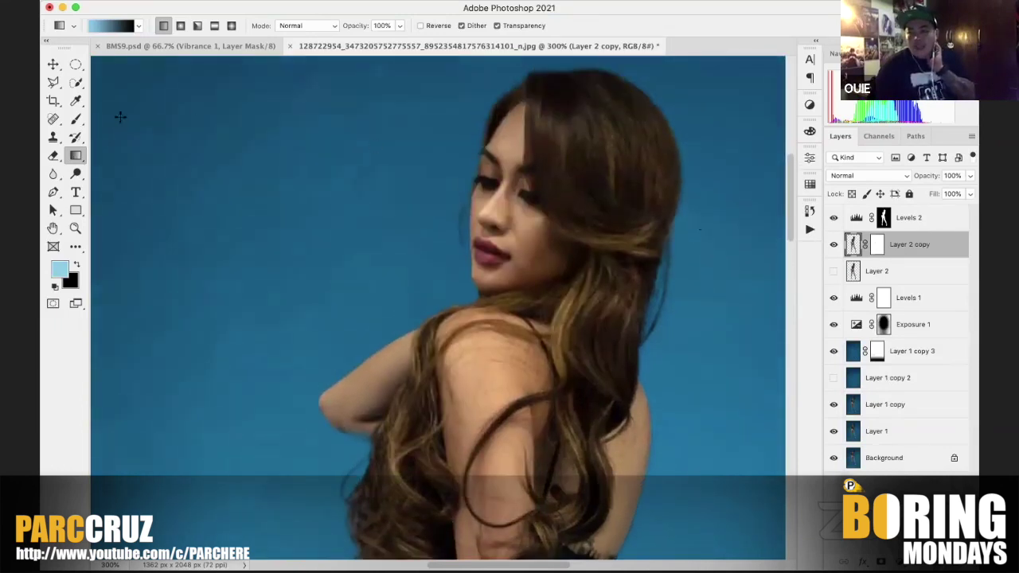
pyautogui.click(75, 173)
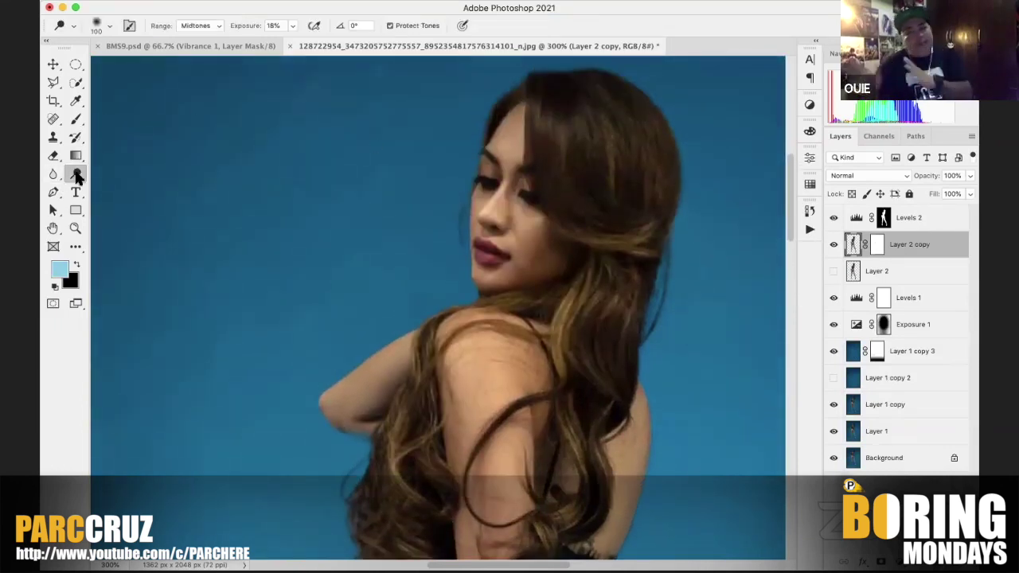
pyautogui.click(931, 222)
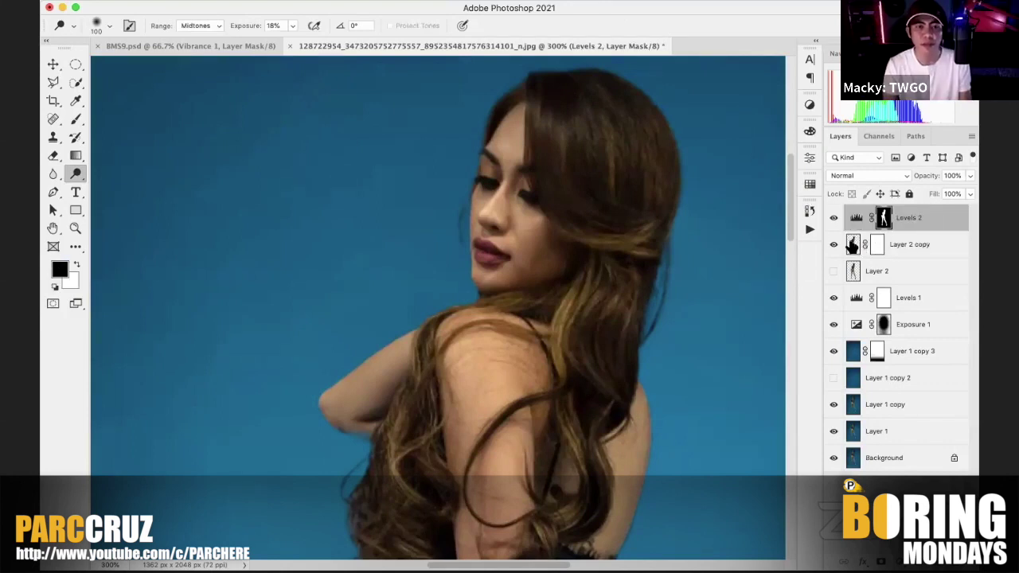
pyautogui.click(852, 245)
pyautogui.press('super+j')
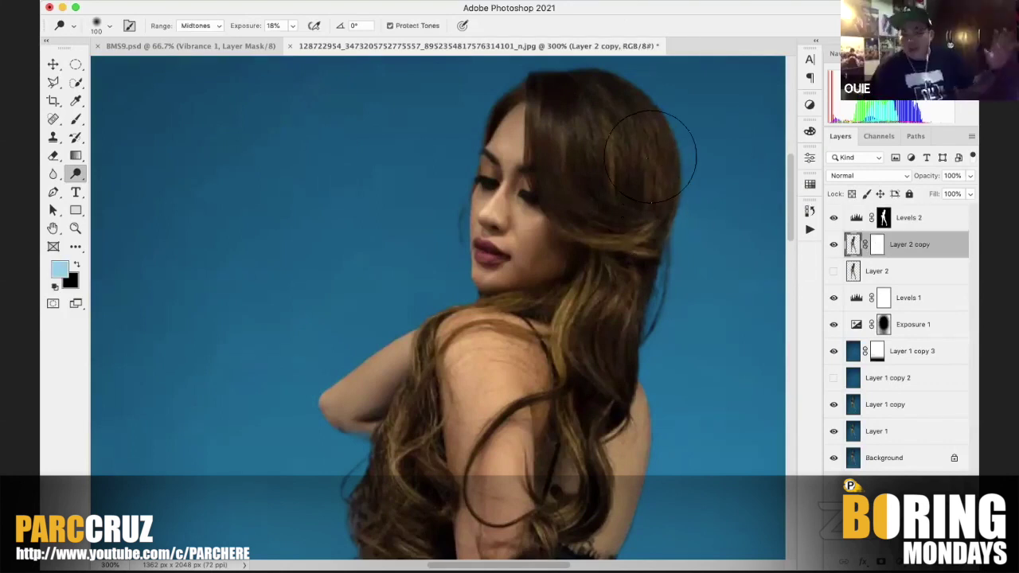
# Step: Dodge the bright hair strands on Layer 2 copy 2 with the Highlights range, 18% exposure and brush sizes from 10 to 35 px
pyautogui.scroll(-3, 650, 157)
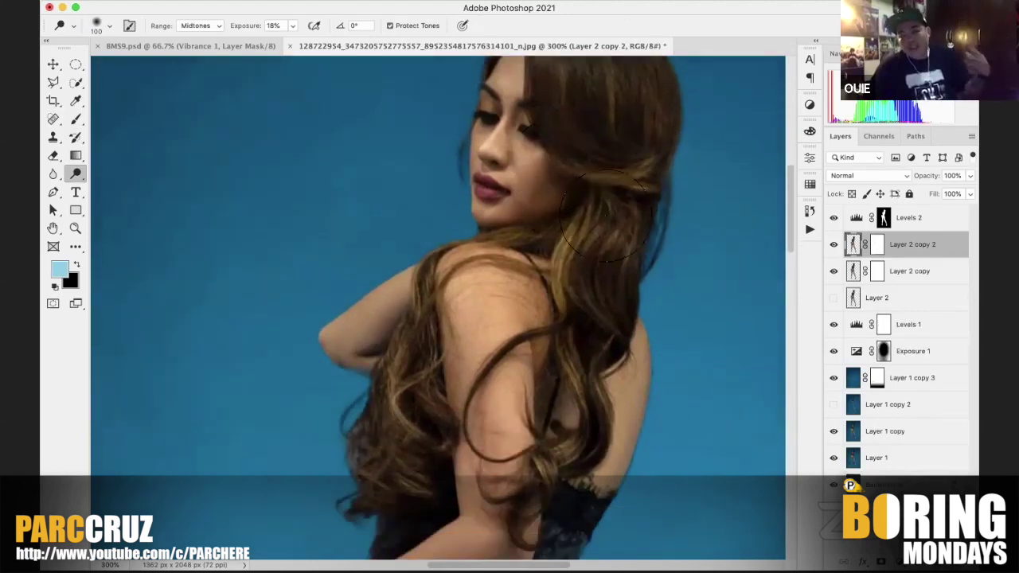
pyautogui.press('[')
pyautogui.press('[')
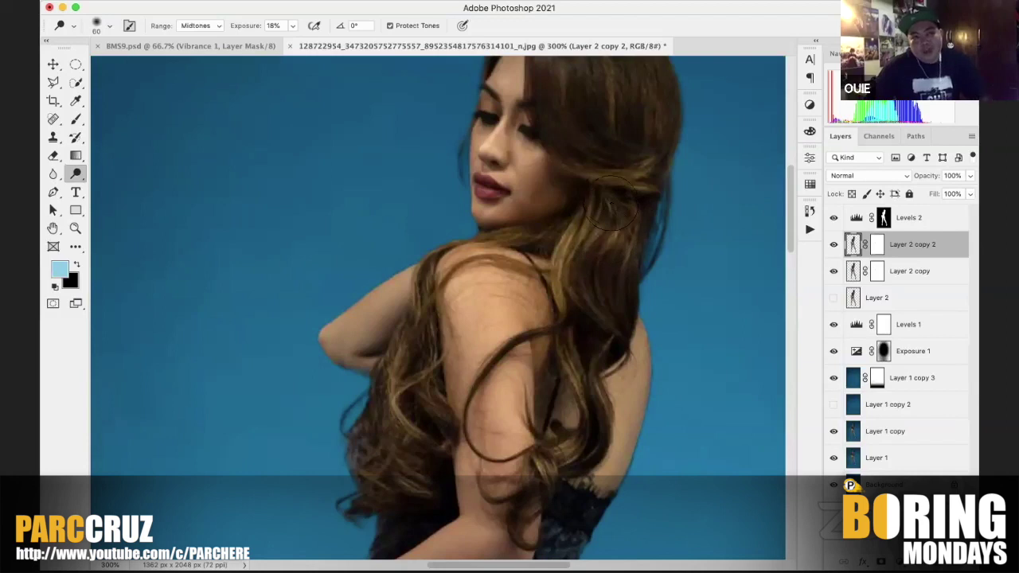
pyautogui.scroll(3, 615, 137)
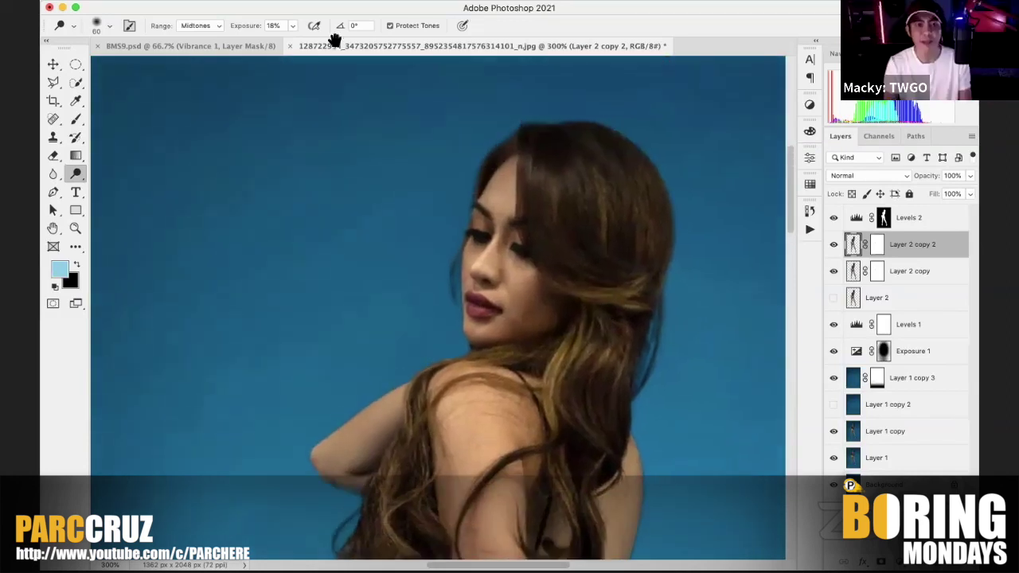
pyautogui.click(217, 25)
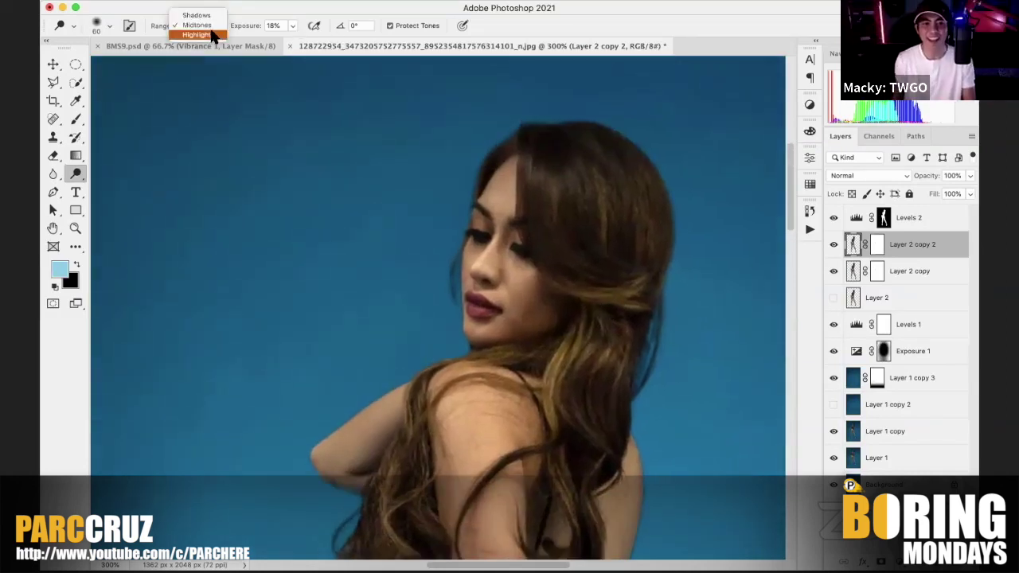
pyautogui.click(197, 33)
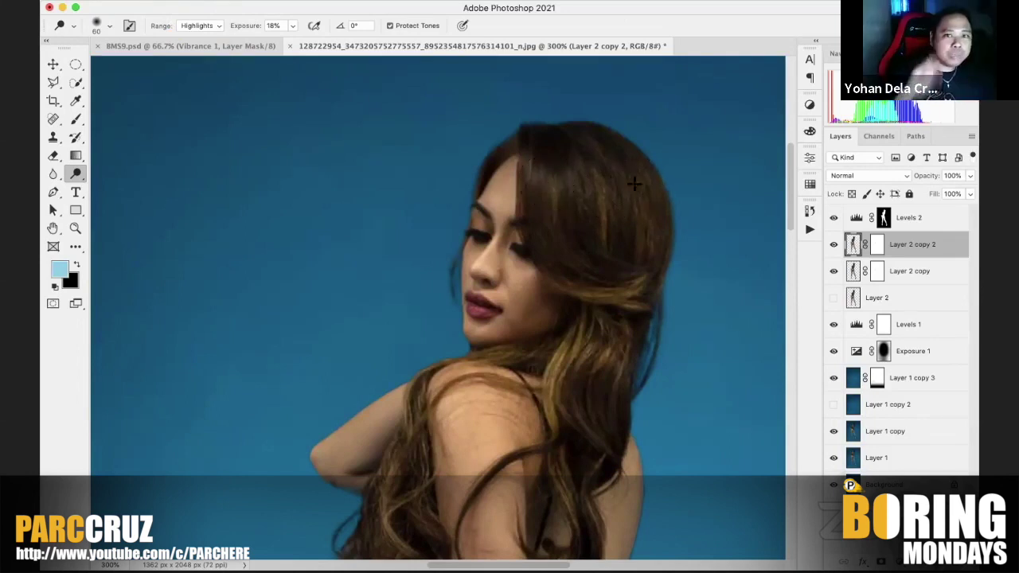
pyautogui.click(854, 244)
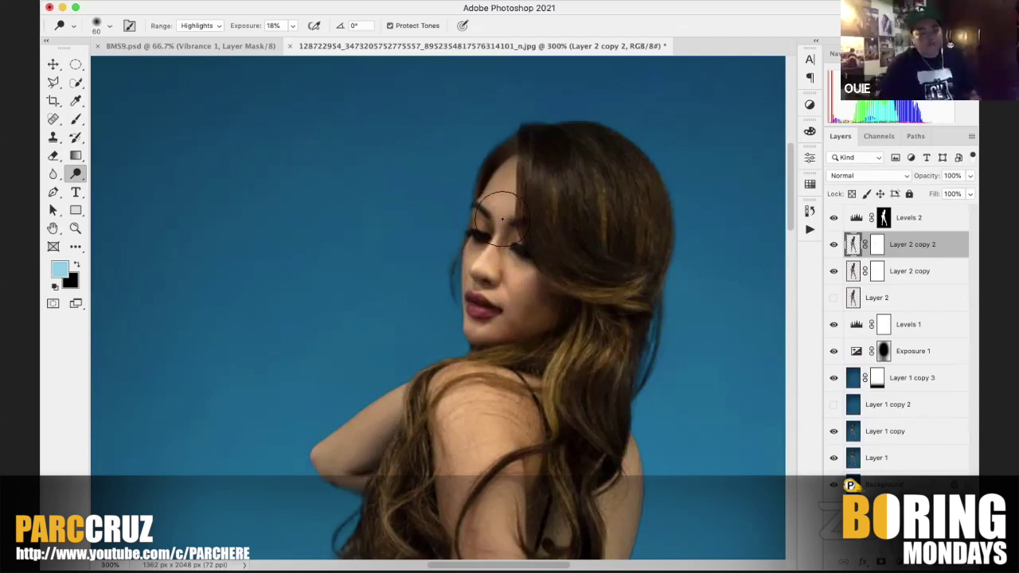
pyautogui.press('[')
pyautogui.press('[')
pyautogui.press('[')
pyautogui.press('[')
pyautogui.press('[')
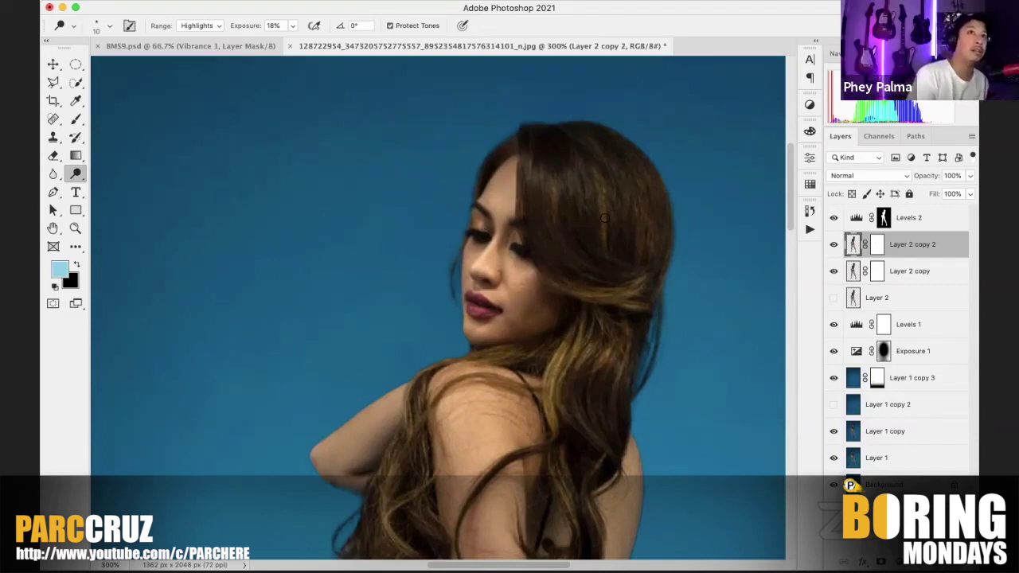
pyautogui.press(']')
pyautogui.press(']')
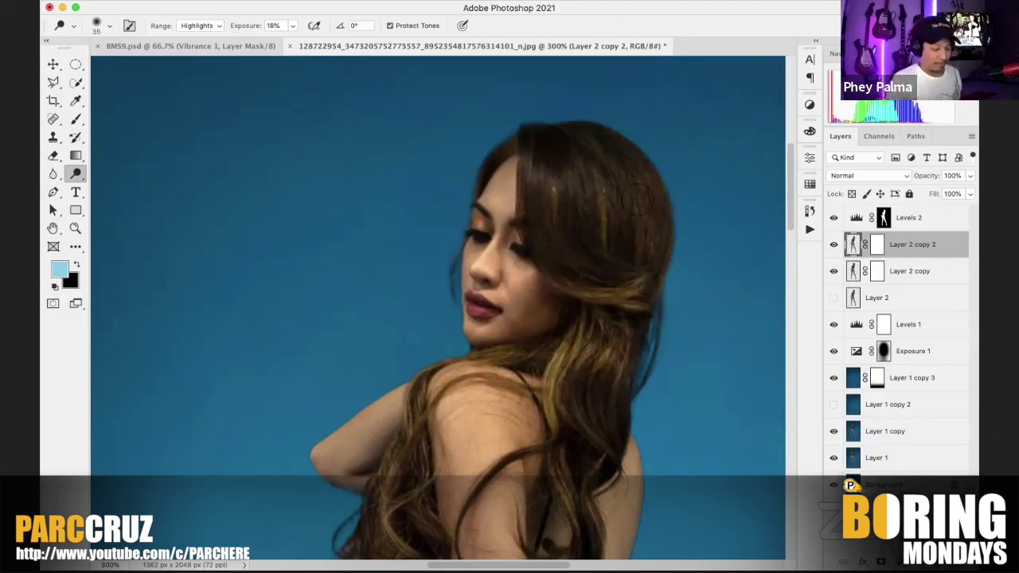
# Step: Turn off Protect Tones for the Dodge tool and compare the image with Layer 2 copy 2 hidden and shown
pyautogui.click(835, 246)
pyautogui.click(836, 247)
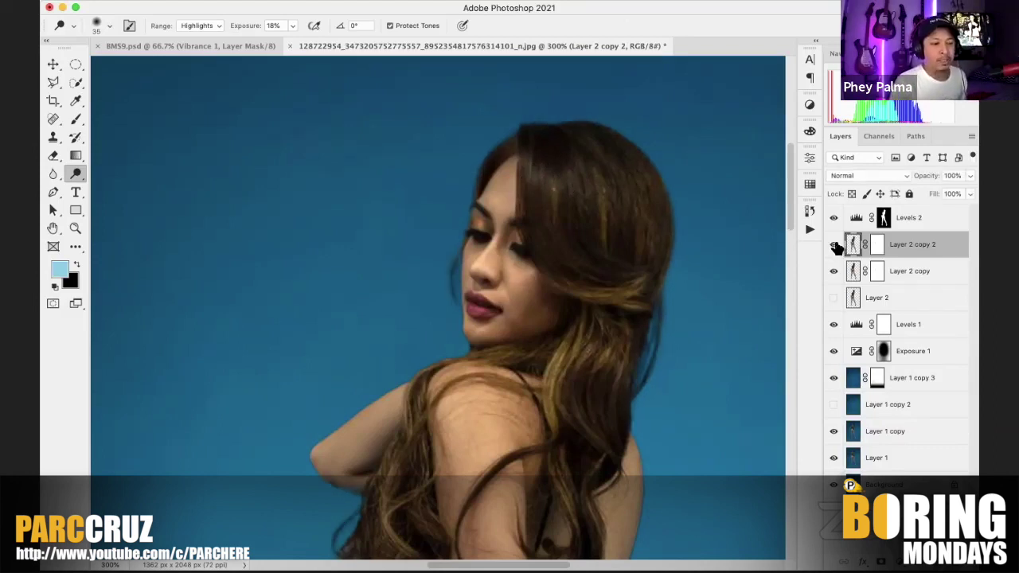
pyautogui.click(835, 247)
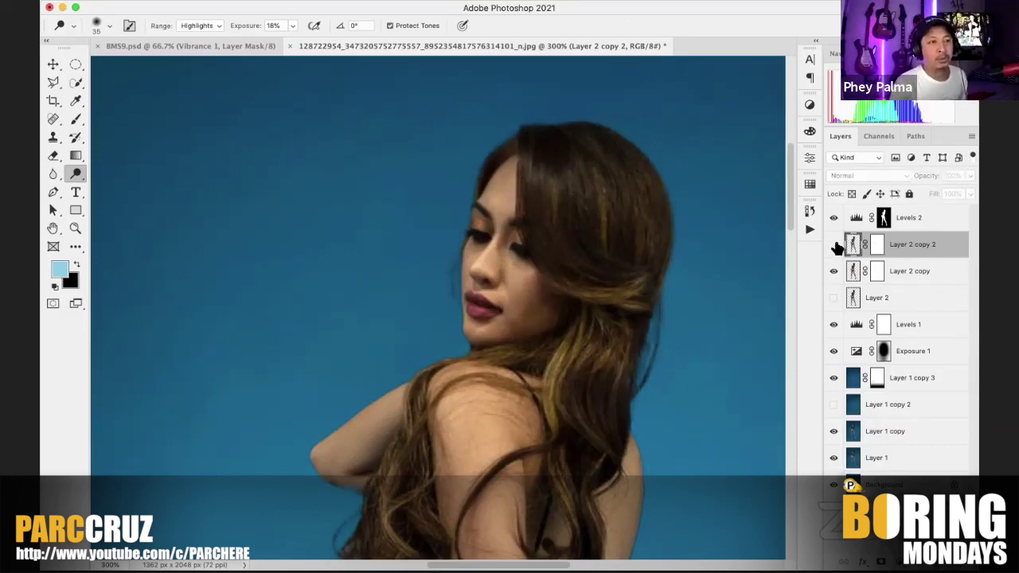
pyautogui.click(390, 25)
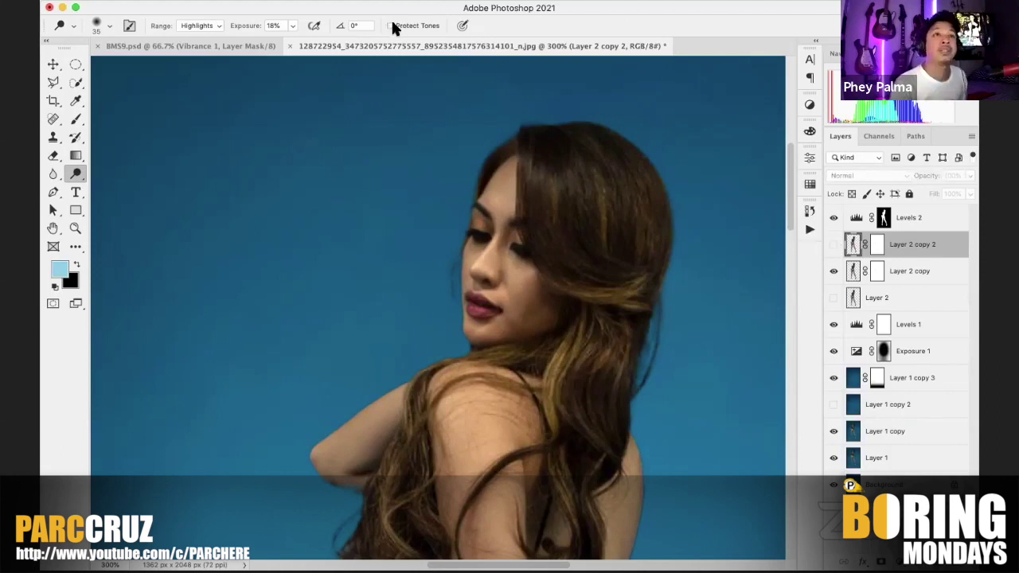
pyautogui.click(833, 246)
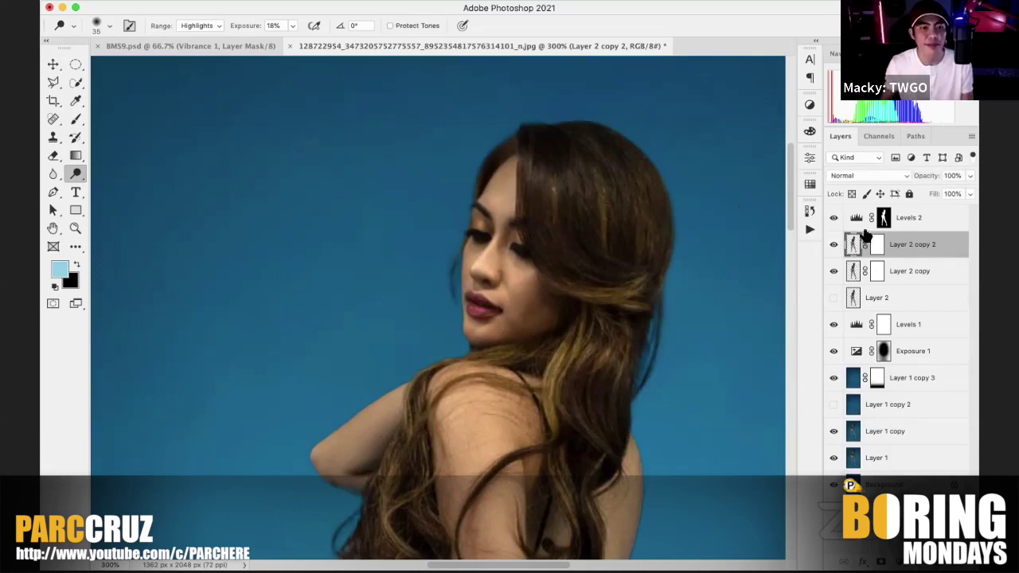
pyautogui.click(833, 245)
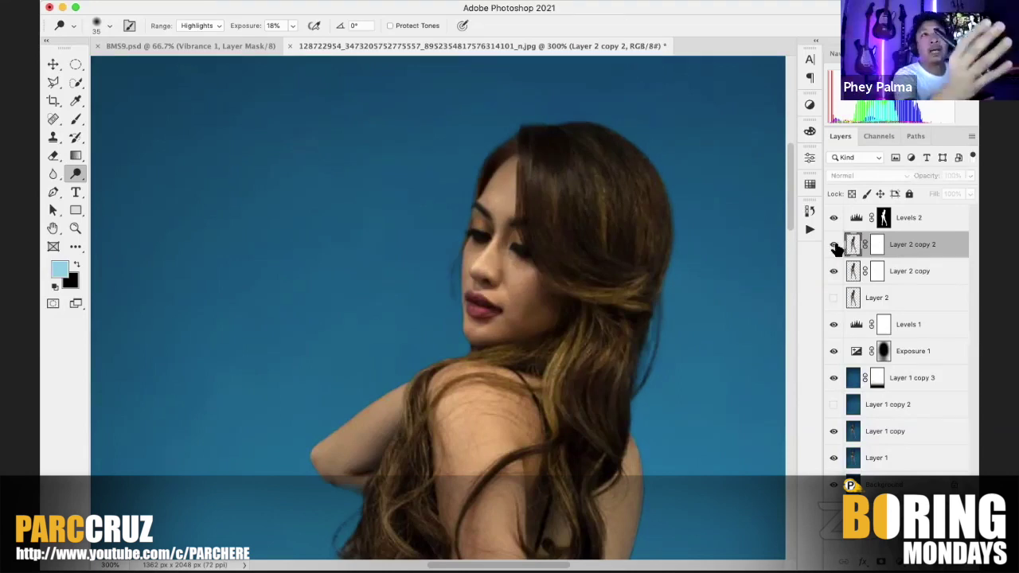
pyautogui.click(833, 245)
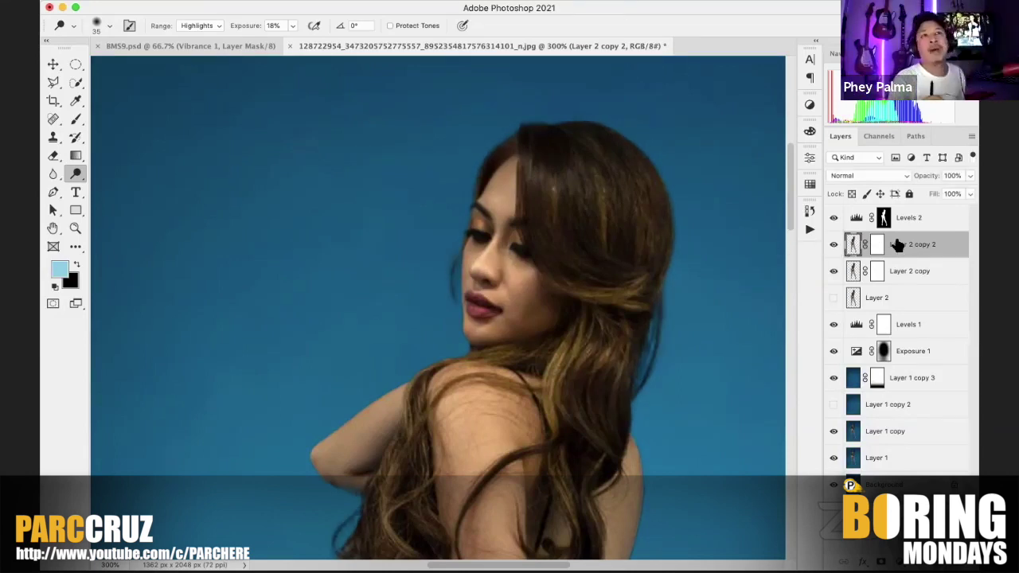
# Step: Delete Layer 2 copy 2 and undo the deletion
pyautogui.press('BackSpace')
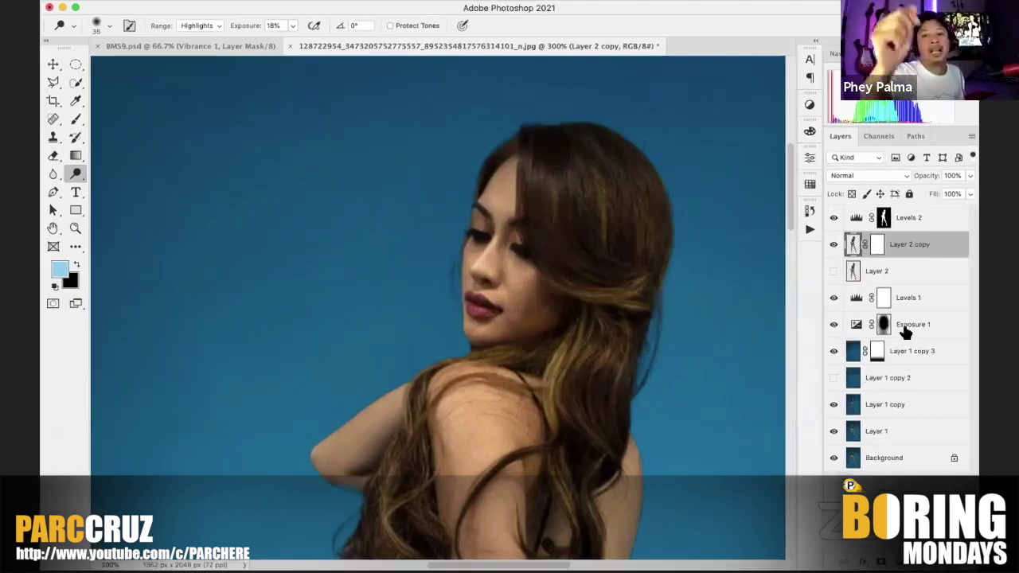
pyautogui.press('super+z')
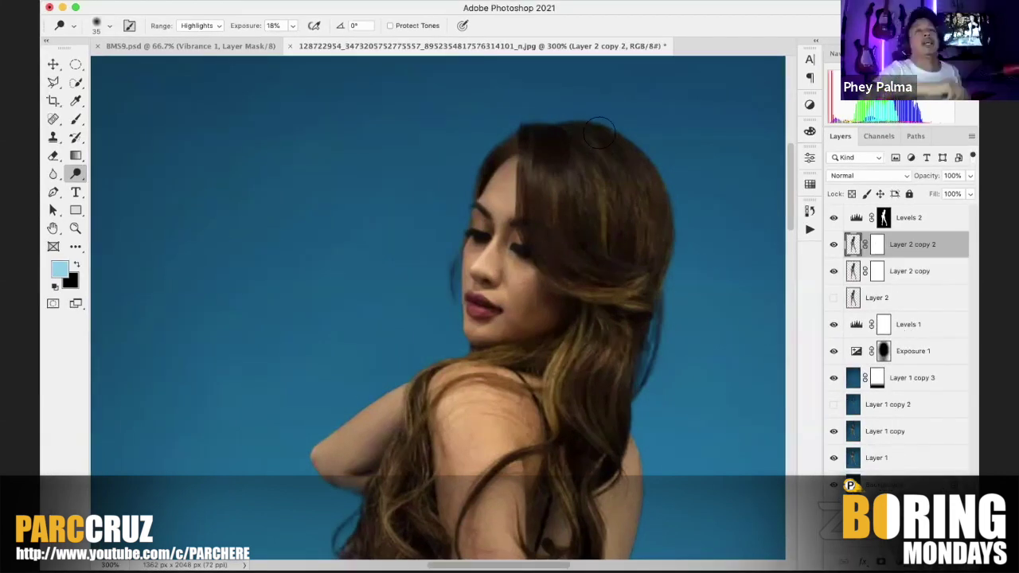
pyautogui.press('super+1')
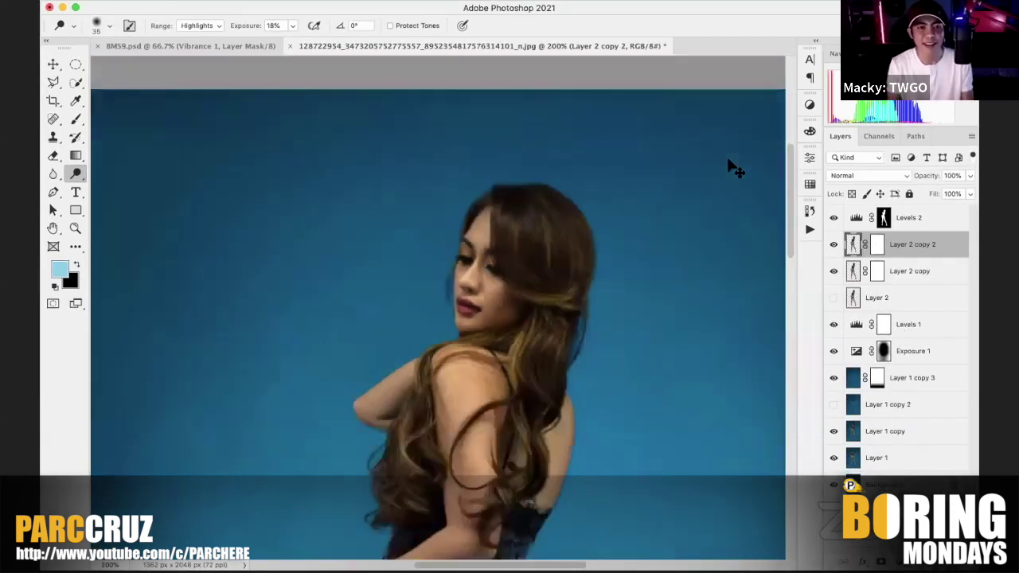
pyautogui.press('super+0')
pyautogui.press('super+1')
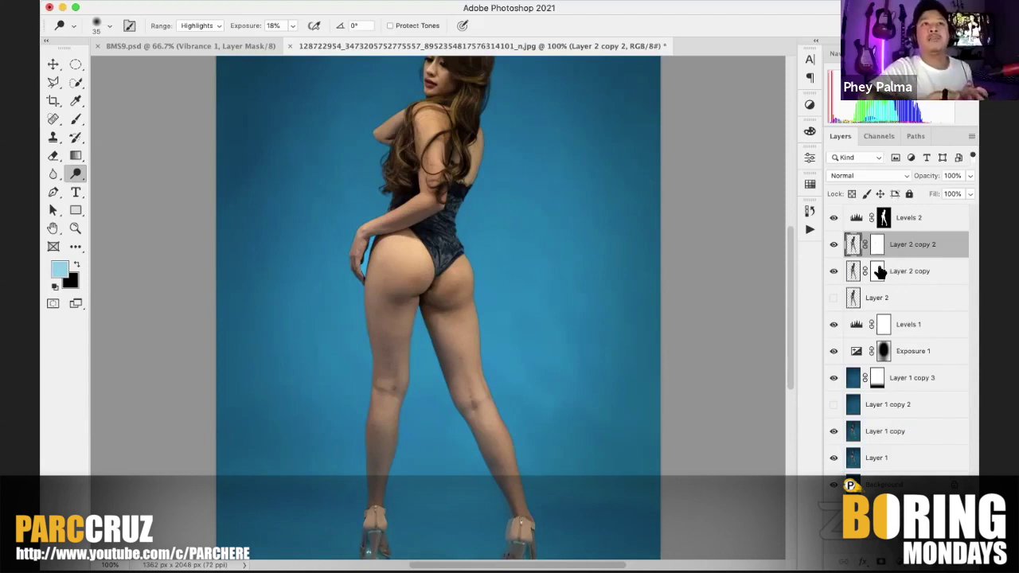
# Step: Hide Layer 2 copy 2 and check Layer 2 copy by briefly switching its visibility off and on
pyautogui.click(833, 245)
pyautogui.click(834, 272)
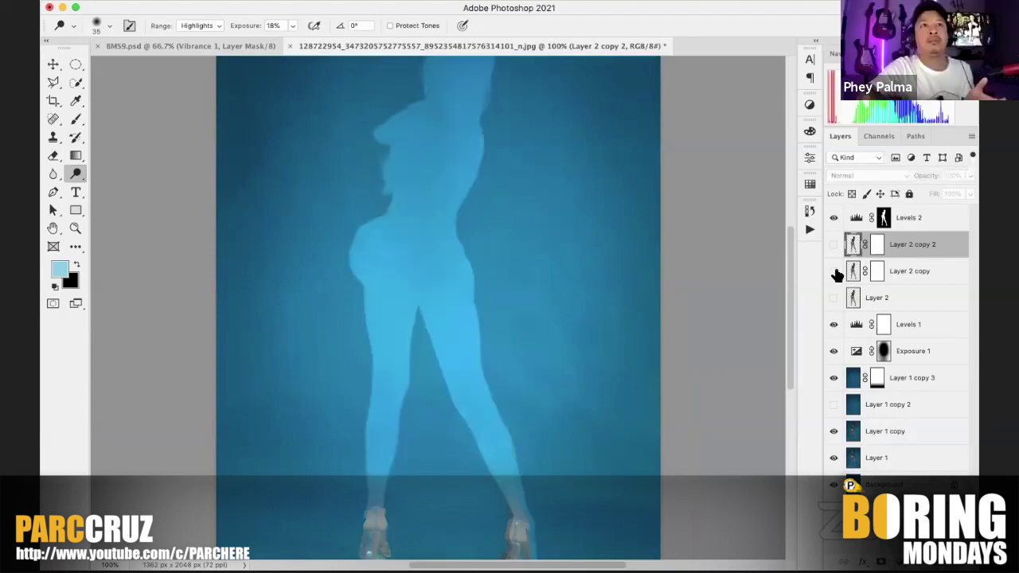
pyautogui.click(834, 271)
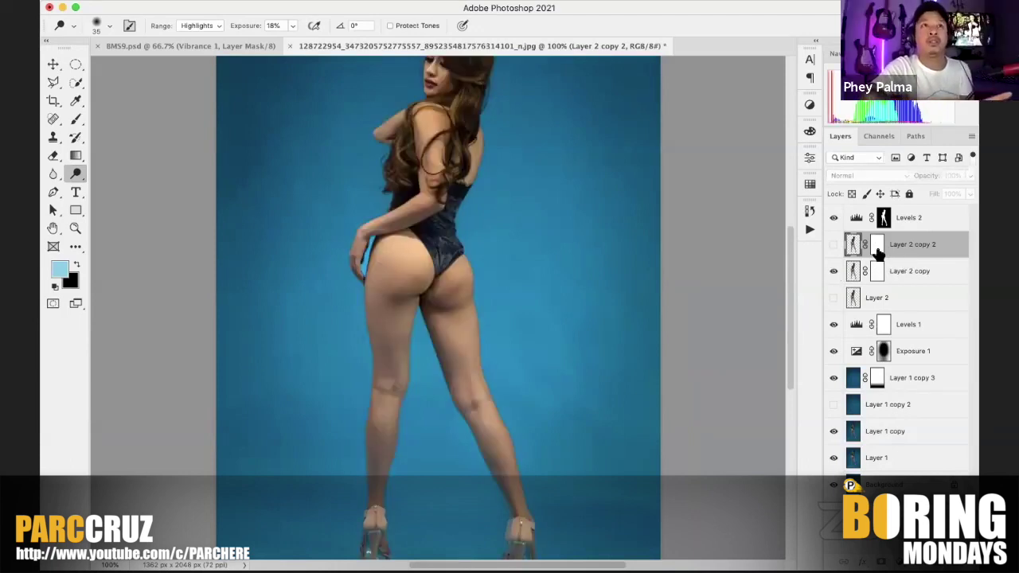
# Step: Group Layer 2 copy 2 and Layer 2 copy, and add a white layer mask to the group
pyautogui.keyDown('shift'); pyautogui.click(915, 272); pyautogui.keyUp('shift')
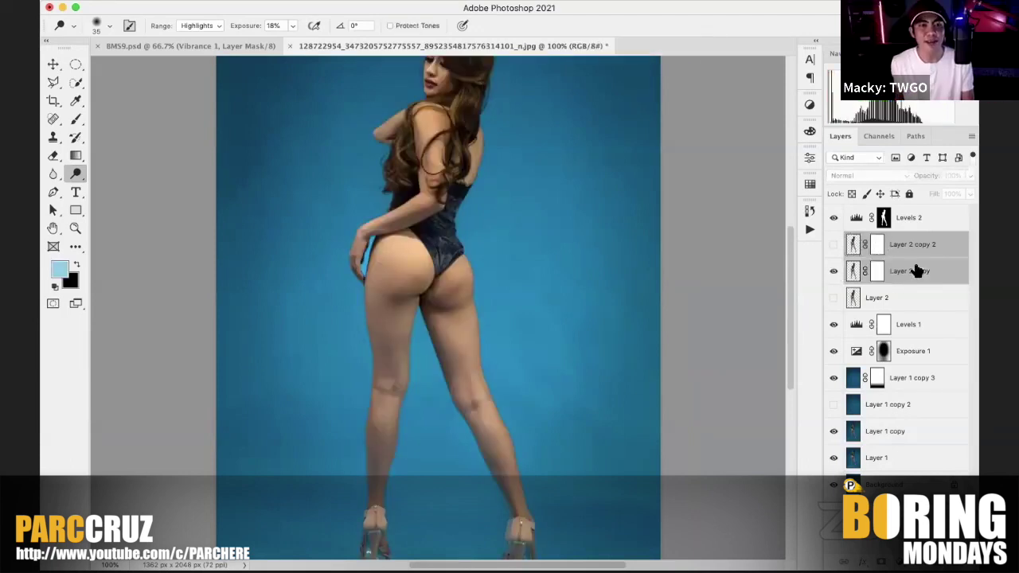
pyautogui.press('super+g')
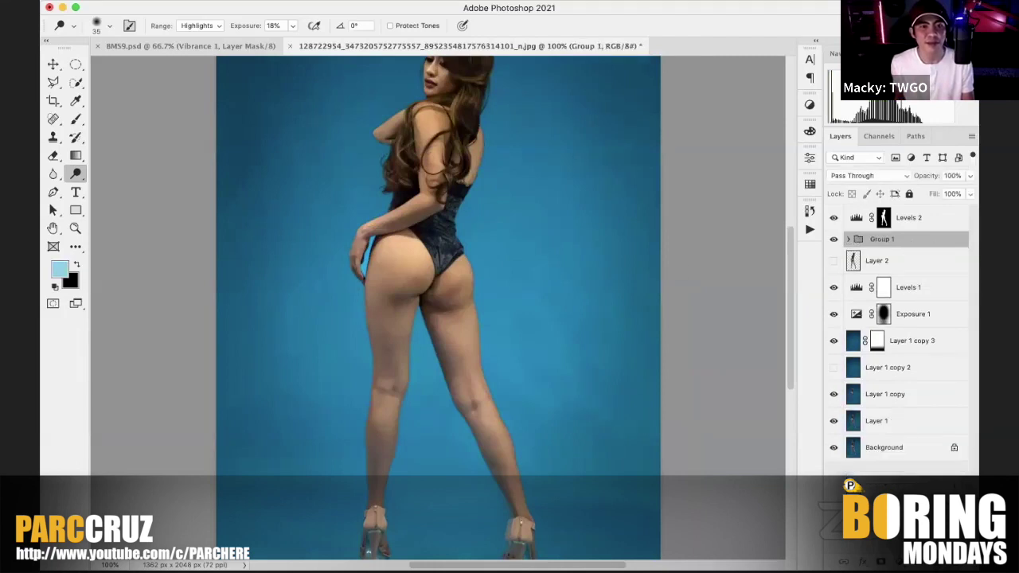
pyautogui.click(875, 561)
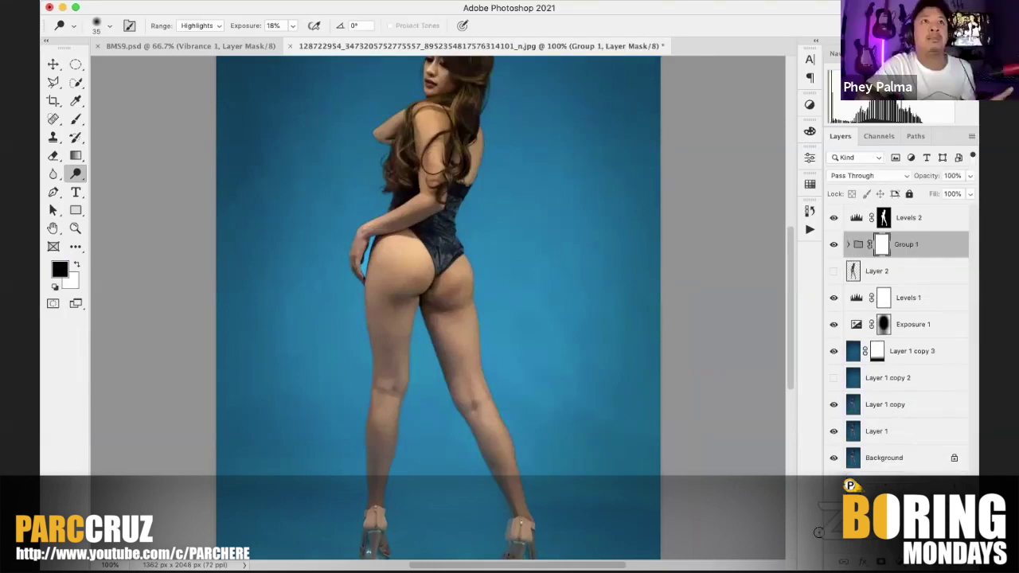
# Step: Select the small backdrop gap between the woman's hand and hip with the Polygonal Lasso tool
pyautogui.click(75, 100)
pyautogui.click(76, 82)
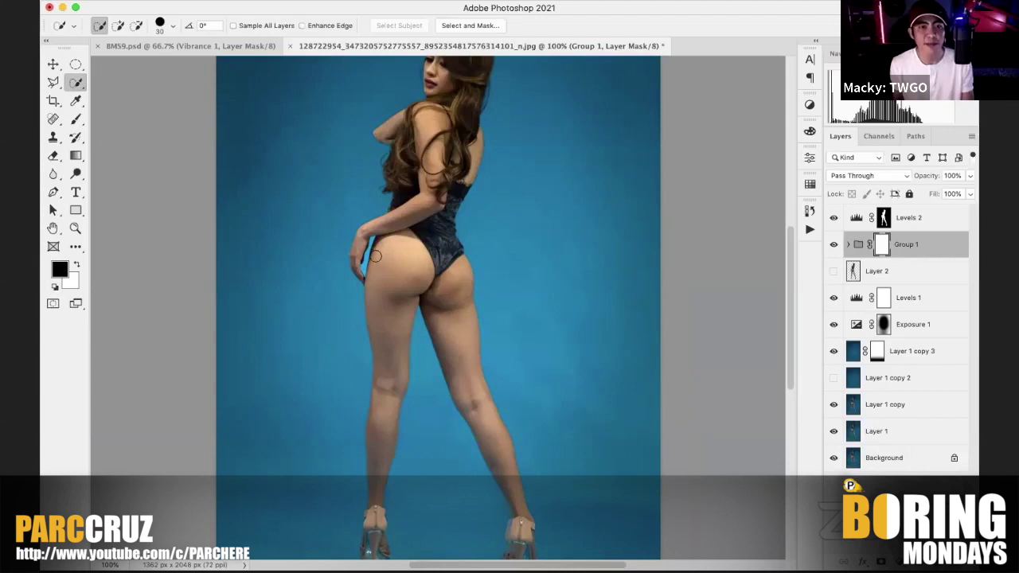
pyautogui.press('super+equal')
pyautogui.press('super+equal')
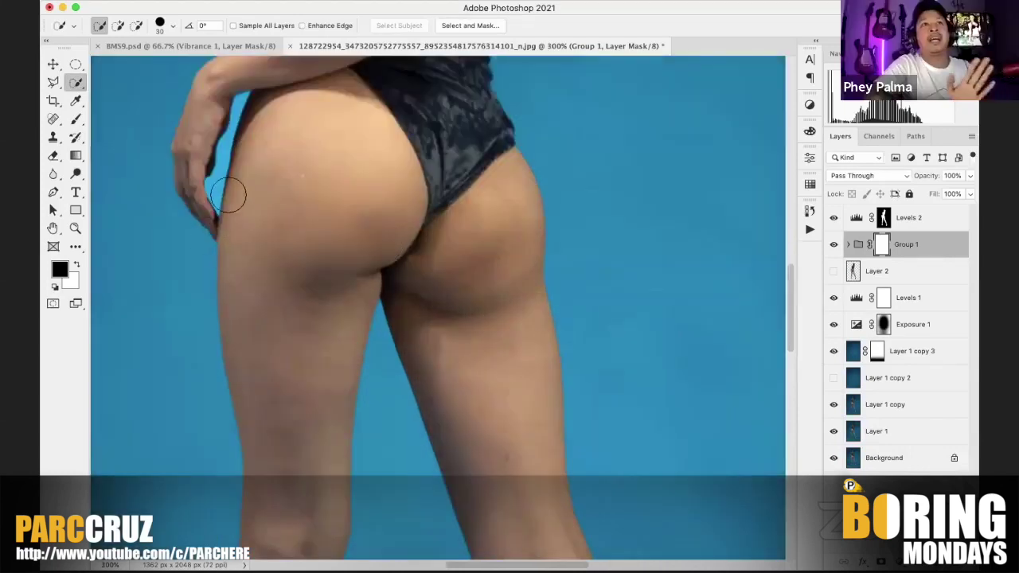
pyautogui.click(217, 185)
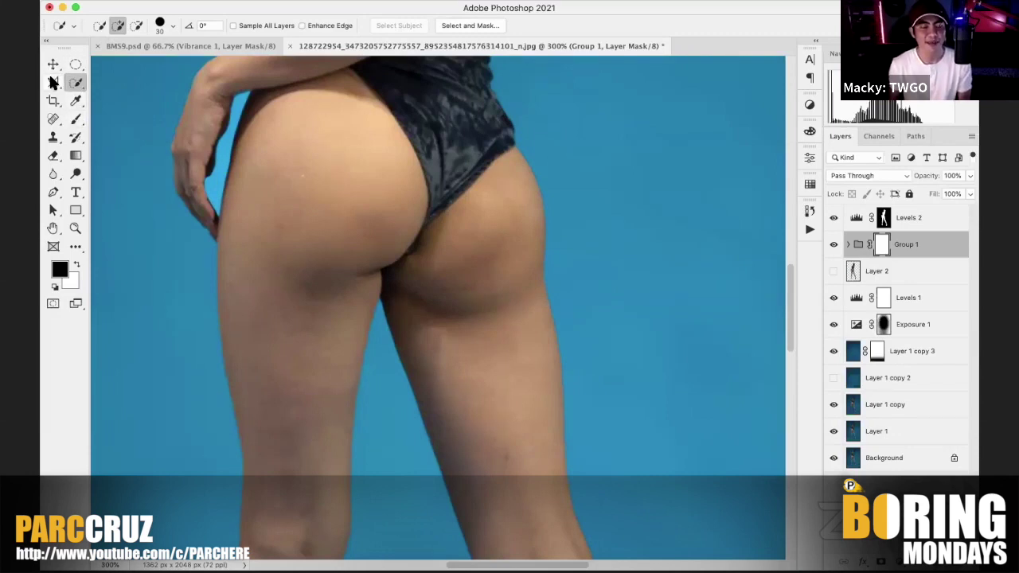
pyautogui.moveTo(53, 82)
pyautogui.mouseDown()
pyautogui.moveTo(51, 94)
pyautogui.moveTo(57, 85)
pyautogui.moveTo(111, 91)
pyautogui.mouseUp()
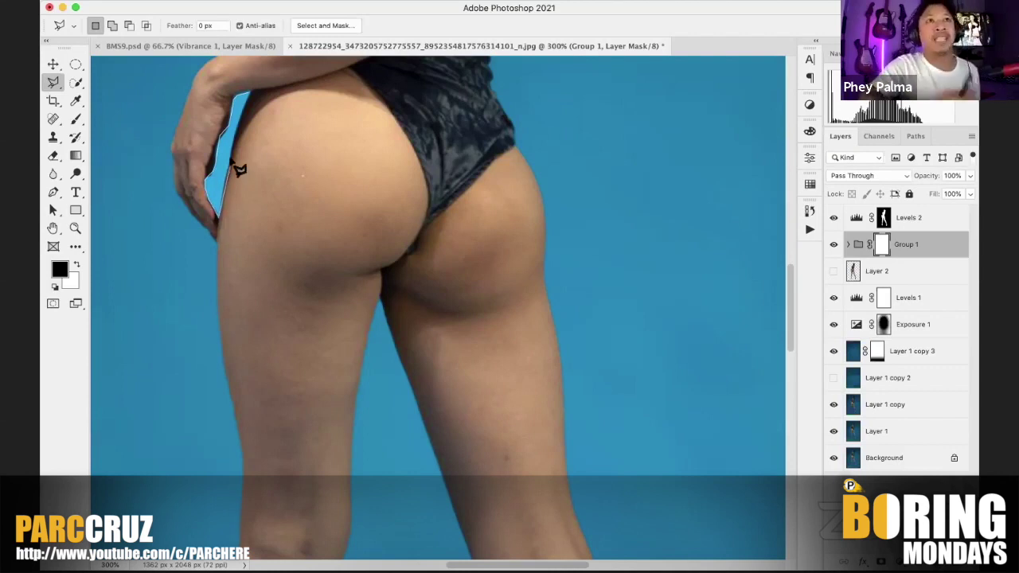
pyautogui.click(253, 101)
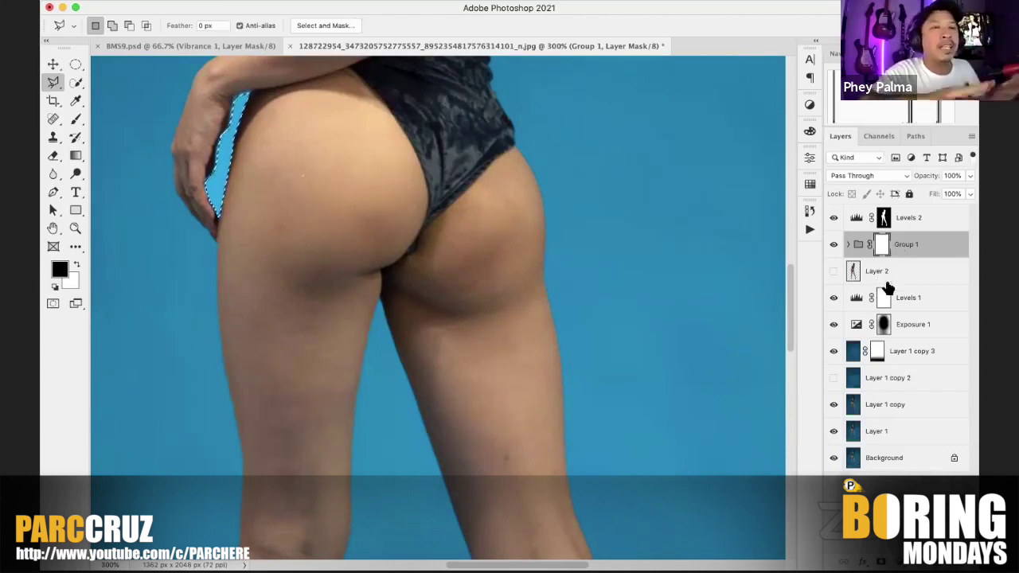
# Step: Check Levels 1 by switching its visibility, try an Exposure adjustment layer above Group 1, undo it and clear the selection
pyautogui.click(834, 298)
pyautogui.click(834, 298)
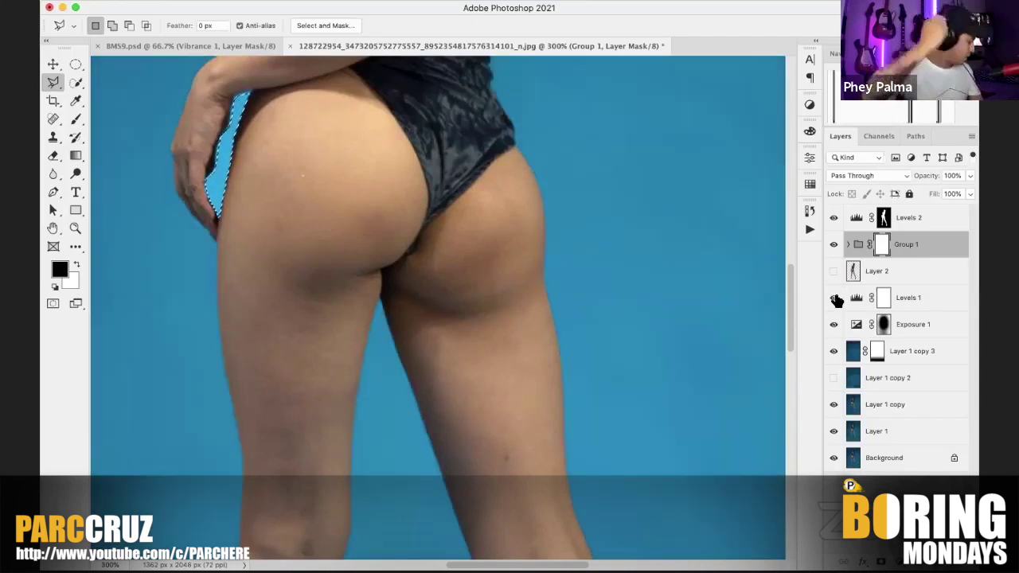
pyautogui.press('super+d')
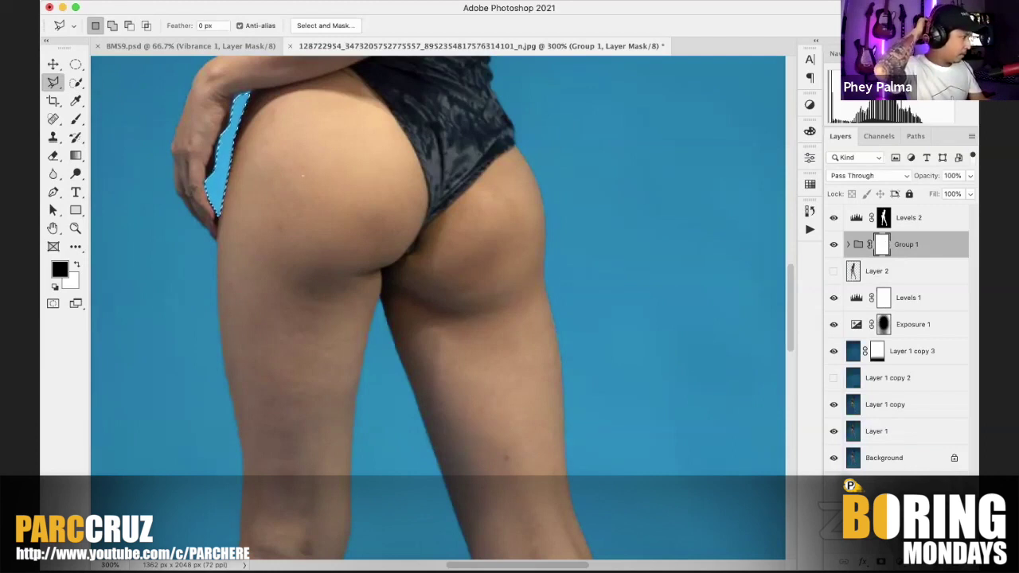
pyautogui.rightClick(918, 389)
pyautogui.click(933, 386)
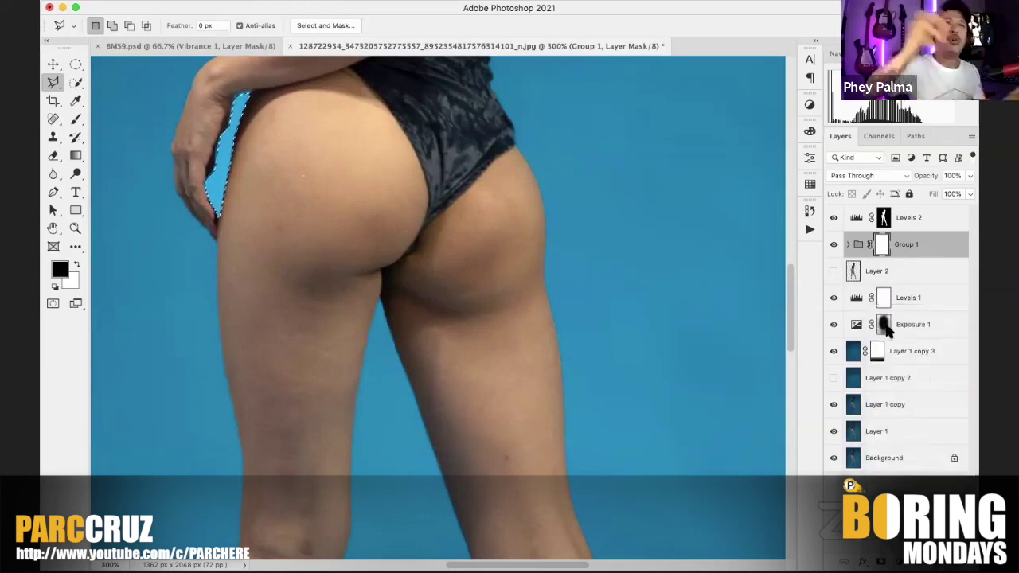
pyautogui.moveTo(693, 226); pyautogui.dragTo(685, 227)
pyautogui.press('super+z')
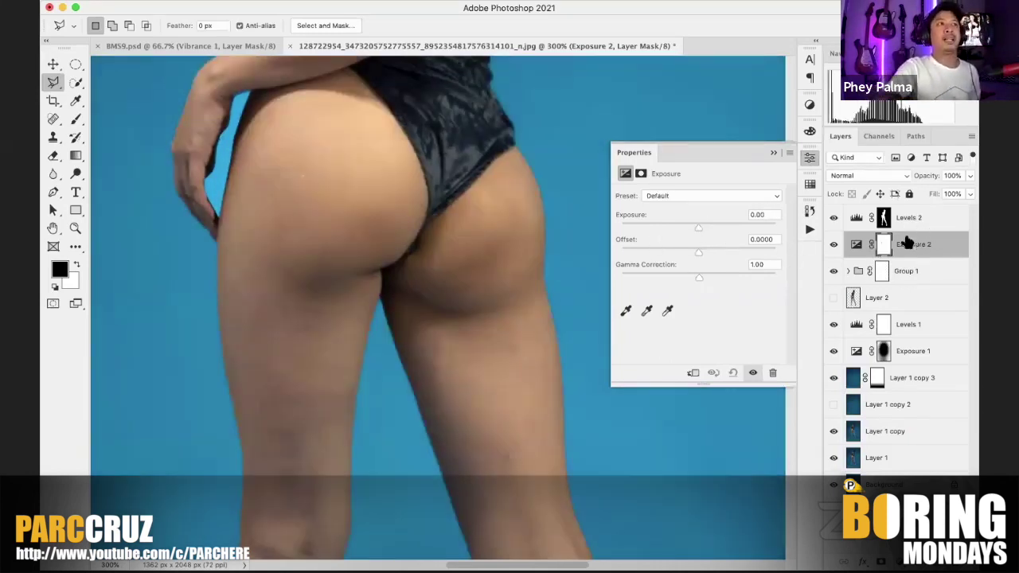
pyautogui.press('BackSpace')
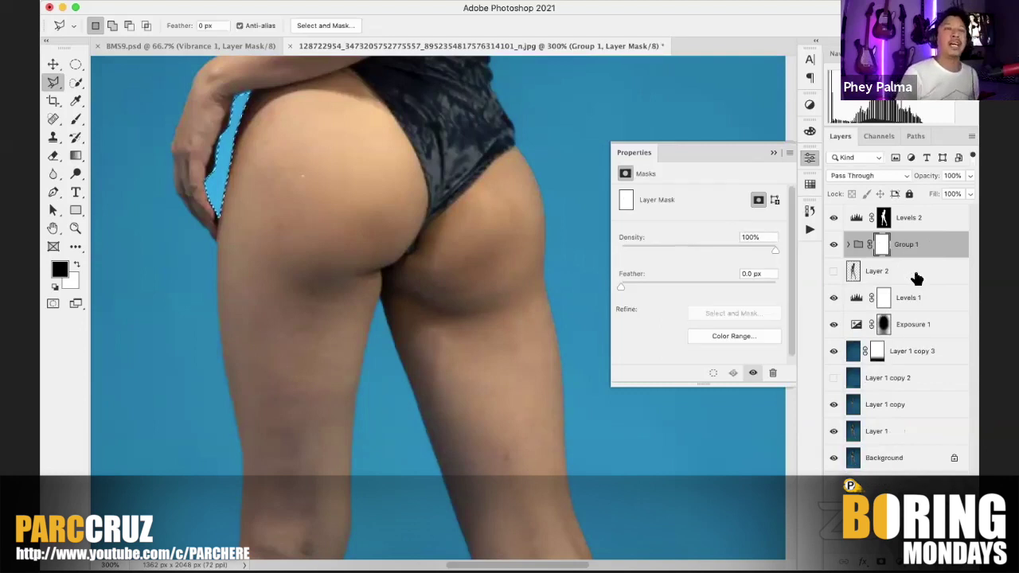
pyautogui.press('super+0')
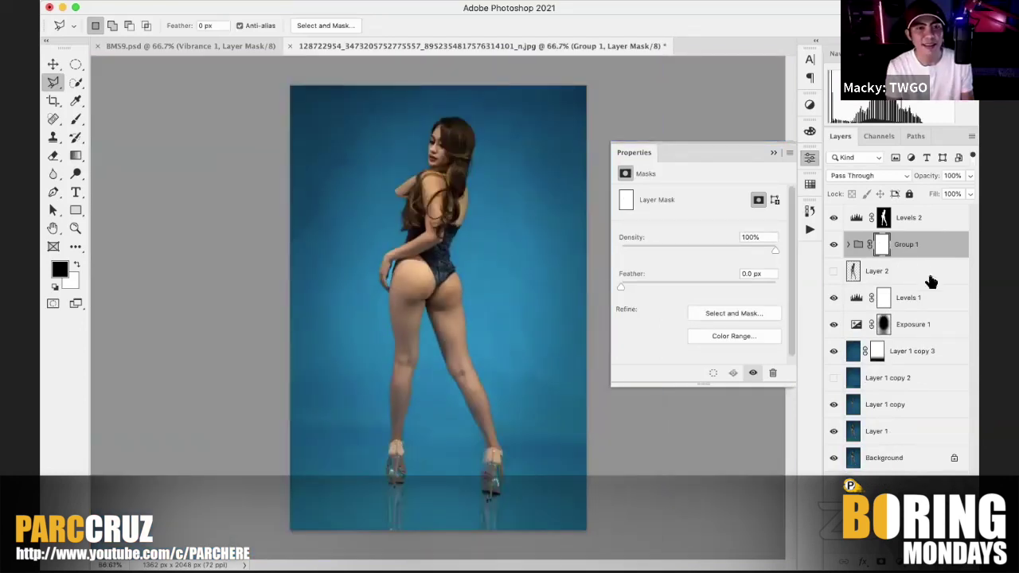
# Step: Show Layer 2 copy 2 inside Group 1 and compare the image with Levels 2 hidden and shown
pyautogui.click(848, 244)
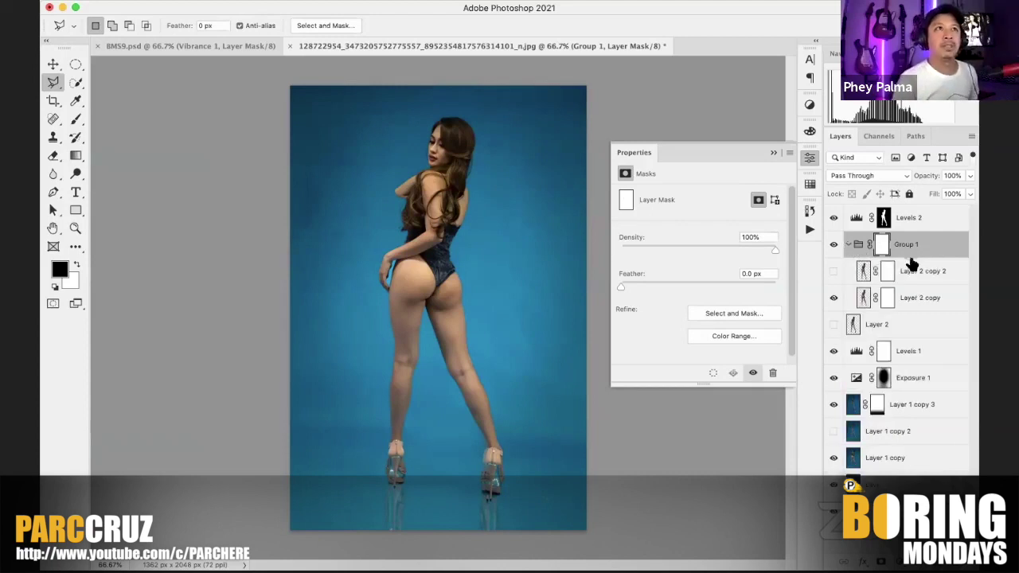
pyautogui.click(833, 271)
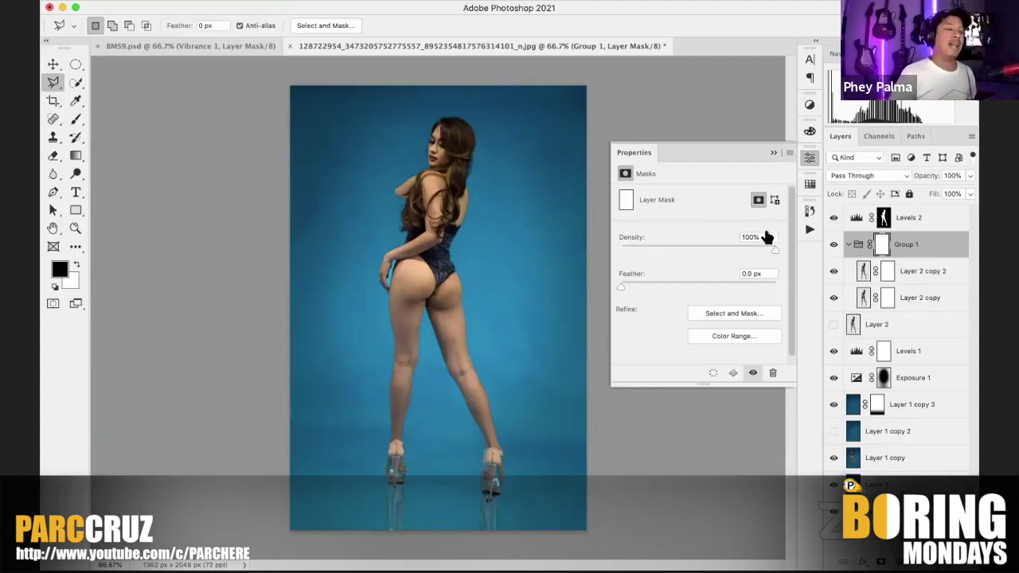
pyautogui.click(834, 220)
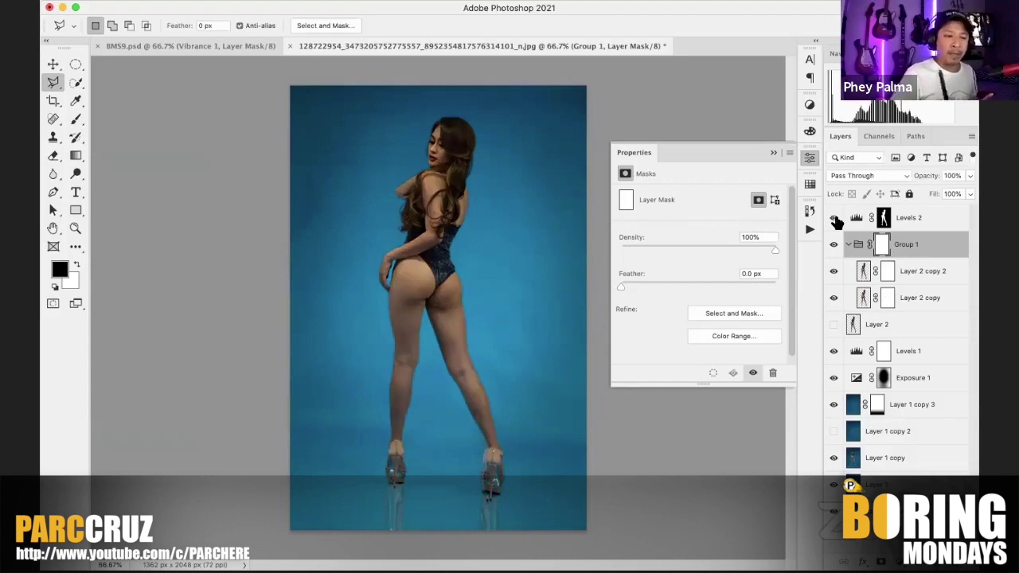
pyautogui.click(834, 220)
pyautogui.press('super+plus')
pyautogui.press('super+plus')
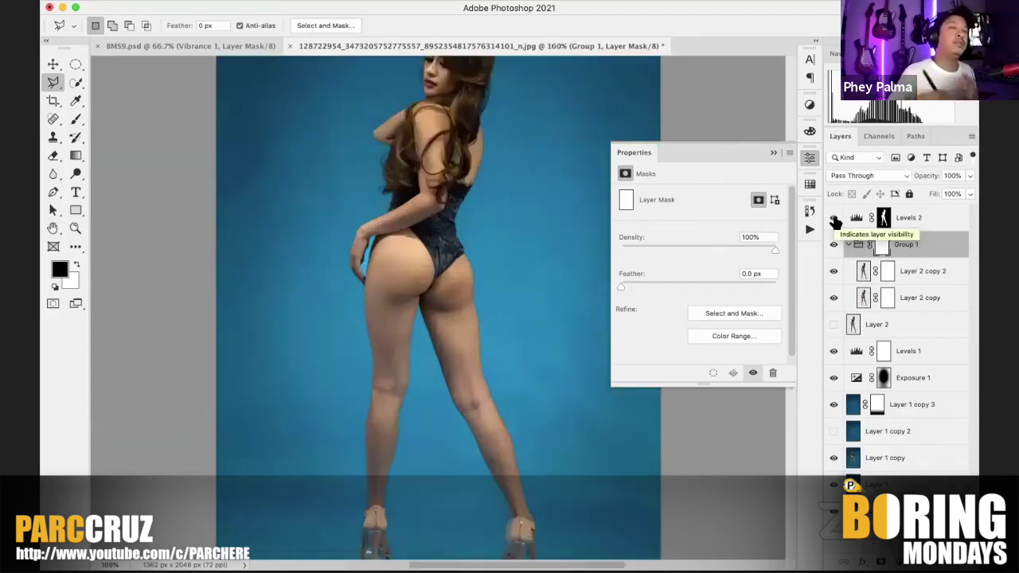
pyautogui.scroll(3, 579, 216)
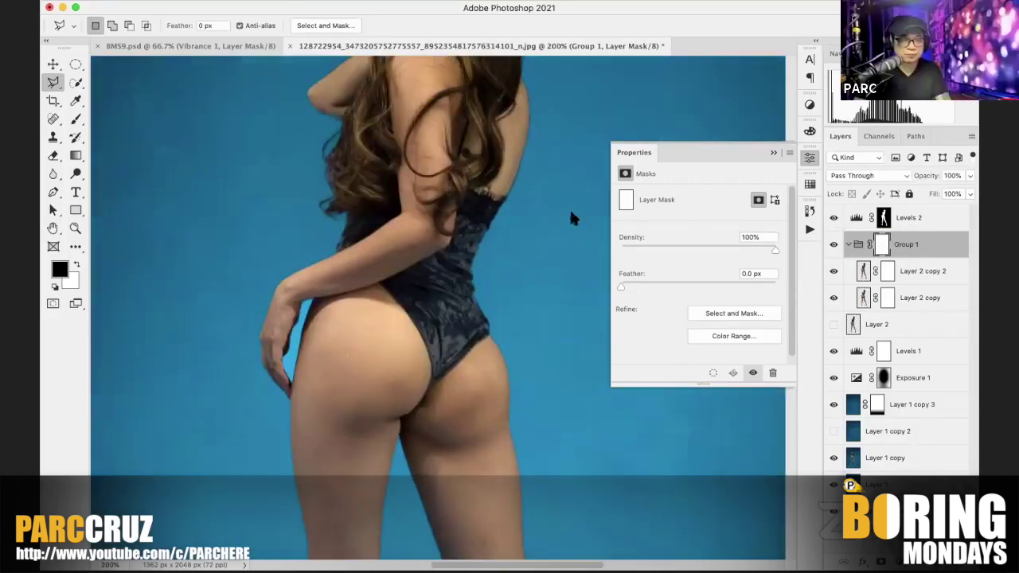
# Step: Make Layer 2 copy 2 active and outline the backdrop gap between the hand and hip with the Polygonal Lasso tool
pyautogui.click(864, 272)
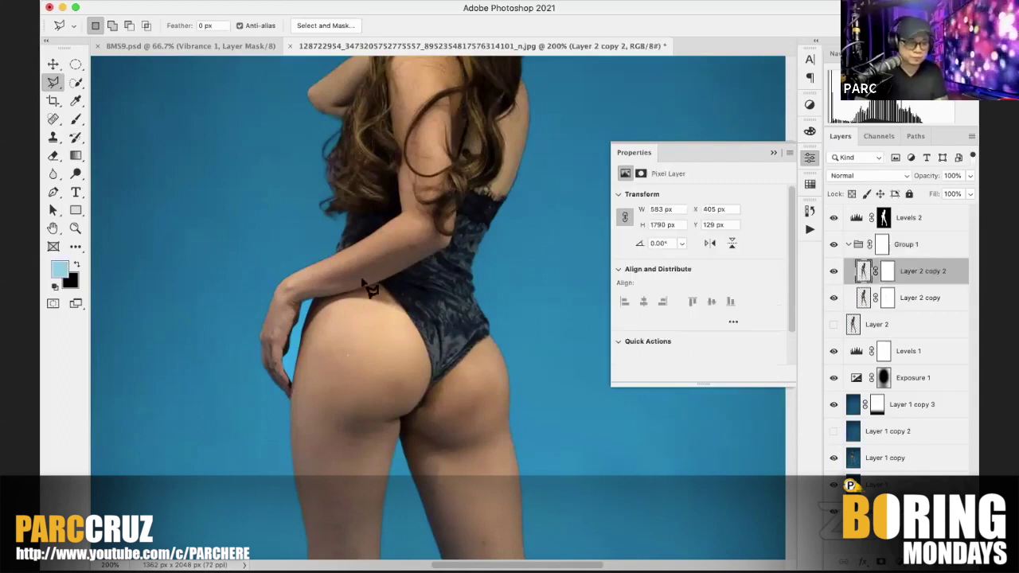
pyautogui.click(77, 84)
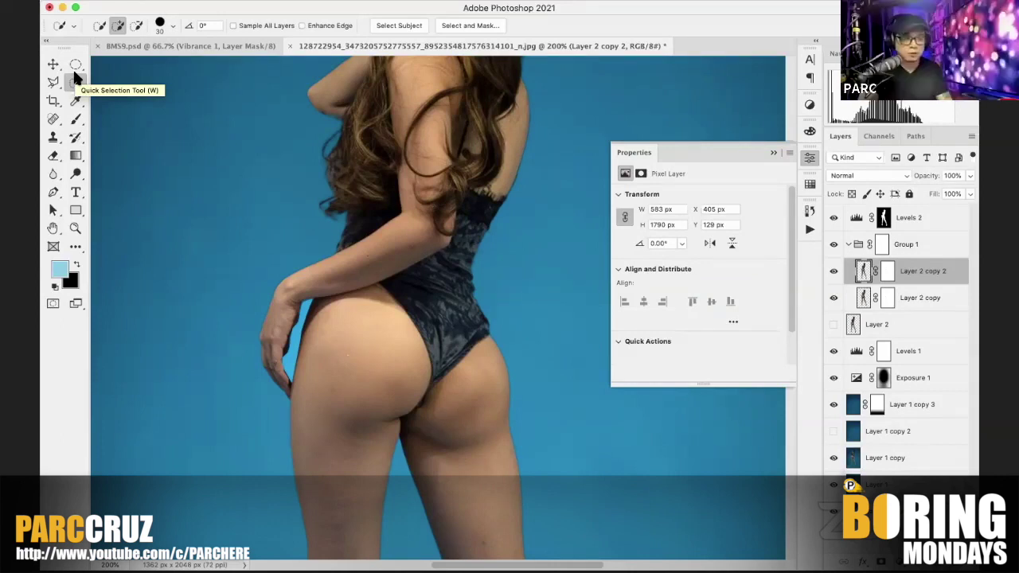
pyautogui.press('super+equal')
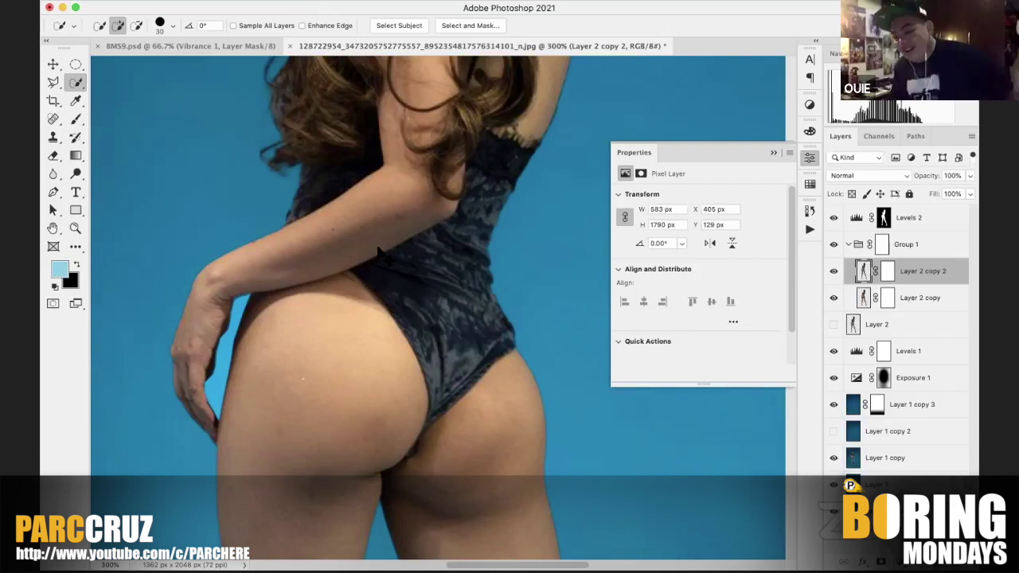
pyautogui.press('super+equal')
pyautogui.moveTo(495, 165); pyautogui.dragTo(614, 86)
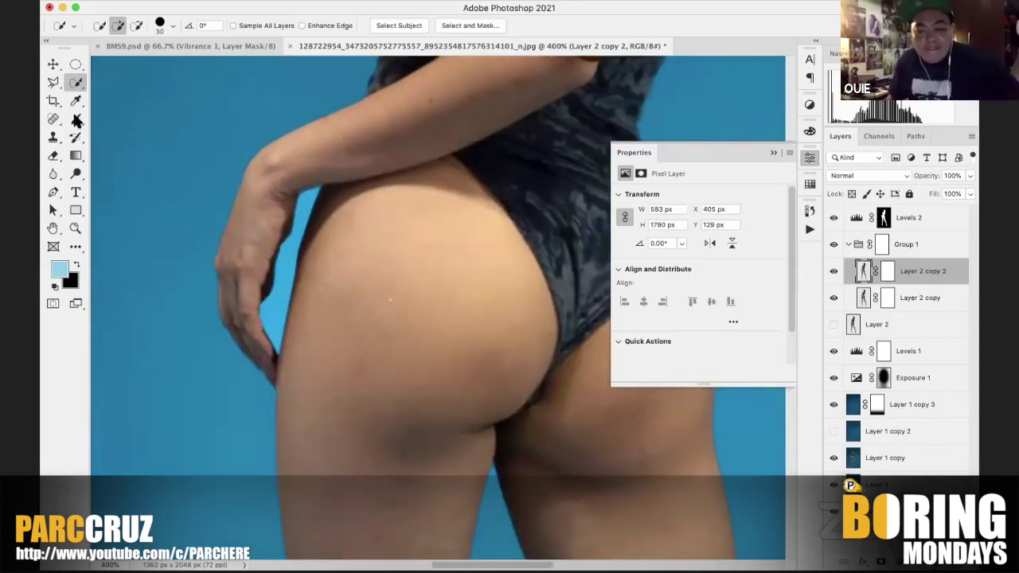
pyautogui.click(53, 82)
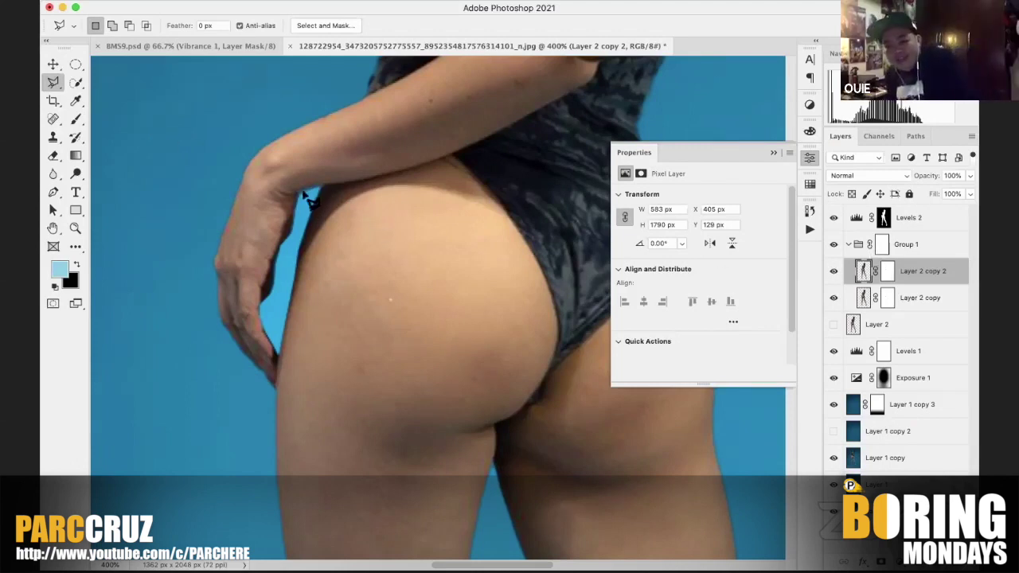
pyautogui.moveTo(294, 198)
pyautogui.mouseDown()
pyautogui.moveTo(258, 315)
pyautogui.moveTo(277, 355)
pyautogui.moveTo(300, 303)
pyautogui.moveTo(296, 238)
pyautogui.moveTo(324, 194)
pyautogui.mouseUp()
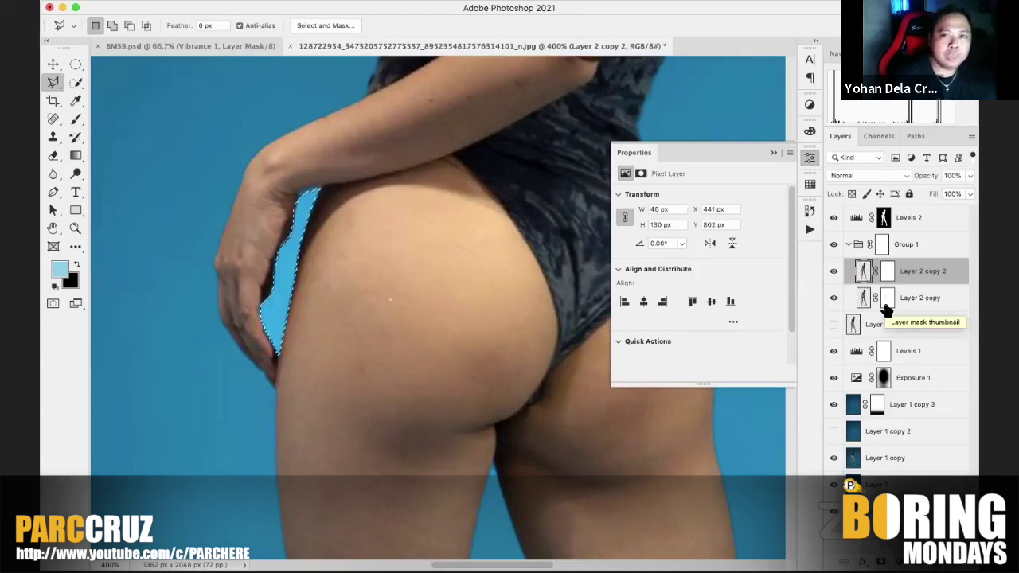
# Step: Add an Exposure adjustment layer in Group 1 masked to the selected gap, with Exposure -2.35 and Offset -0.0462
pyautogui.click(883, 245)
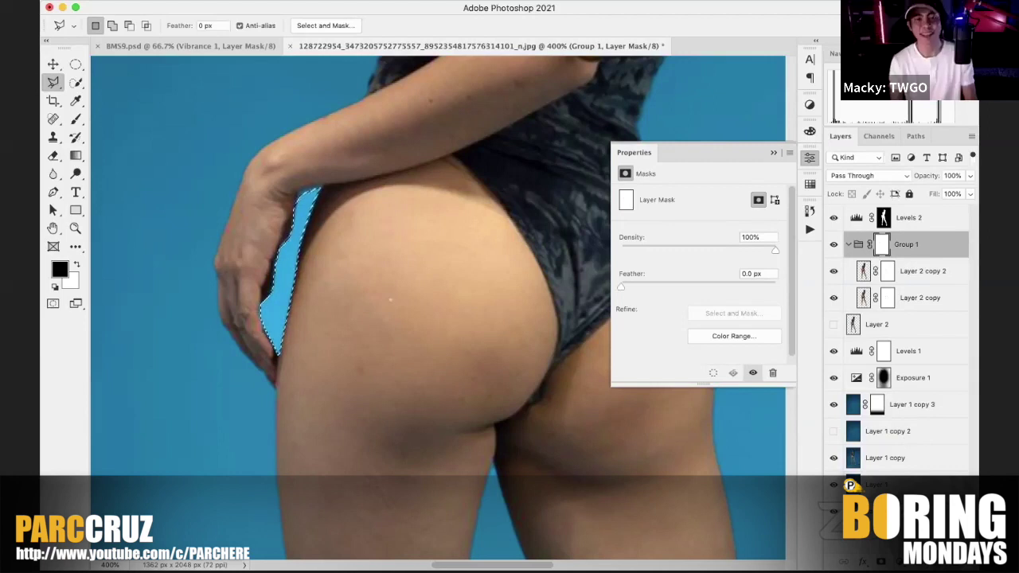
pyautogui.click(900, 562)
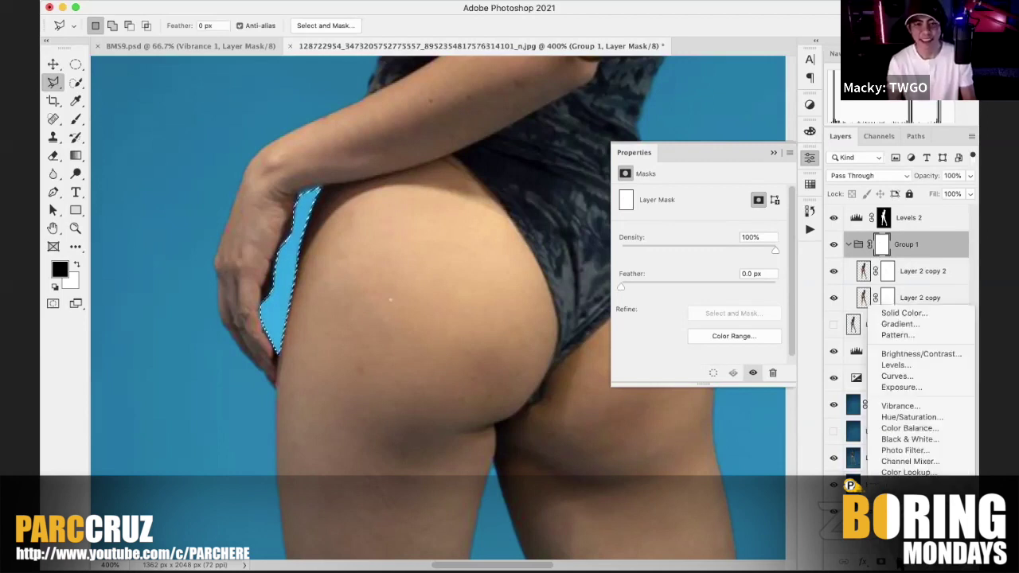
pyautogui.click(924, 388)
pyautogui.moveTo(693, 224)
pyautogui.mouseDown()
pyautogui.moveTo(666, 217)
pyautogui.moveTo(718, 215)
pyautogui.moveTo(677, 213)
pyautogui.mouseUp()
pyautogui.moveTo(689, 248); pyautogui.dragTo(667, 220)
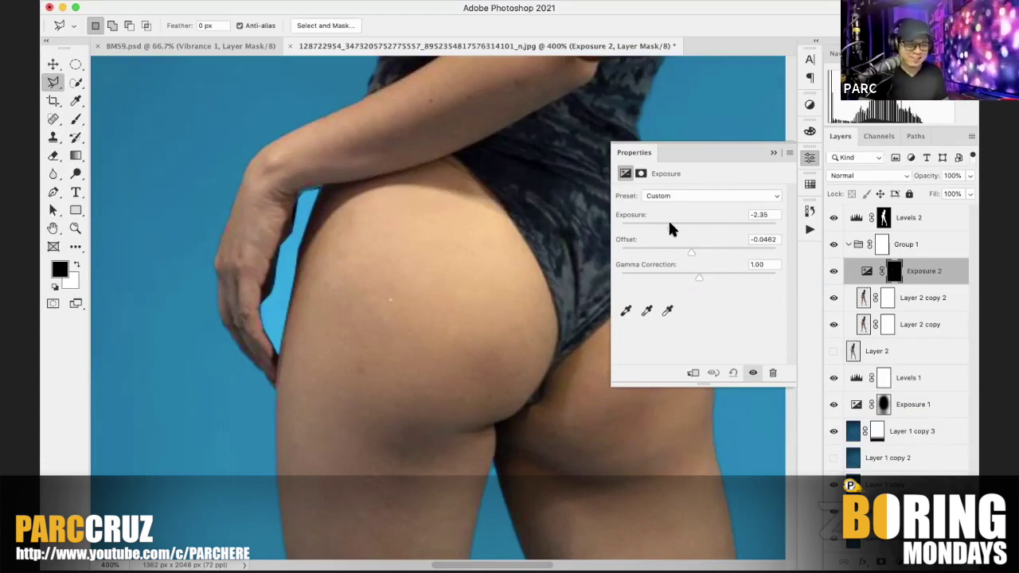
# Step: Keep the Custom exposure preset, check Exposure 2 by switching its visibility, and move the layer out of Group 1 to directly below Exposure 1
pyautogui.press('super+minus')
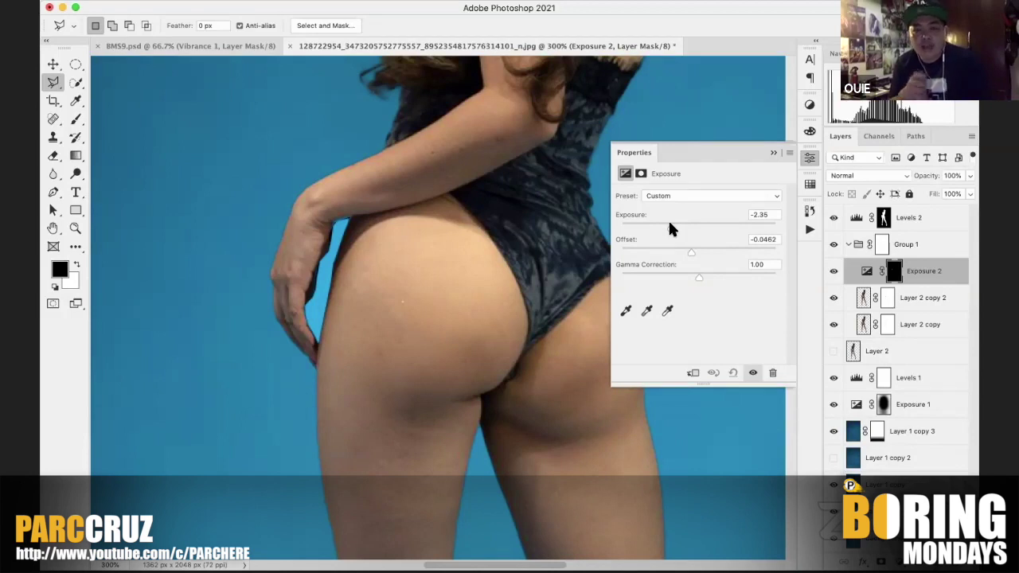
pyautogui.click(679, 195)
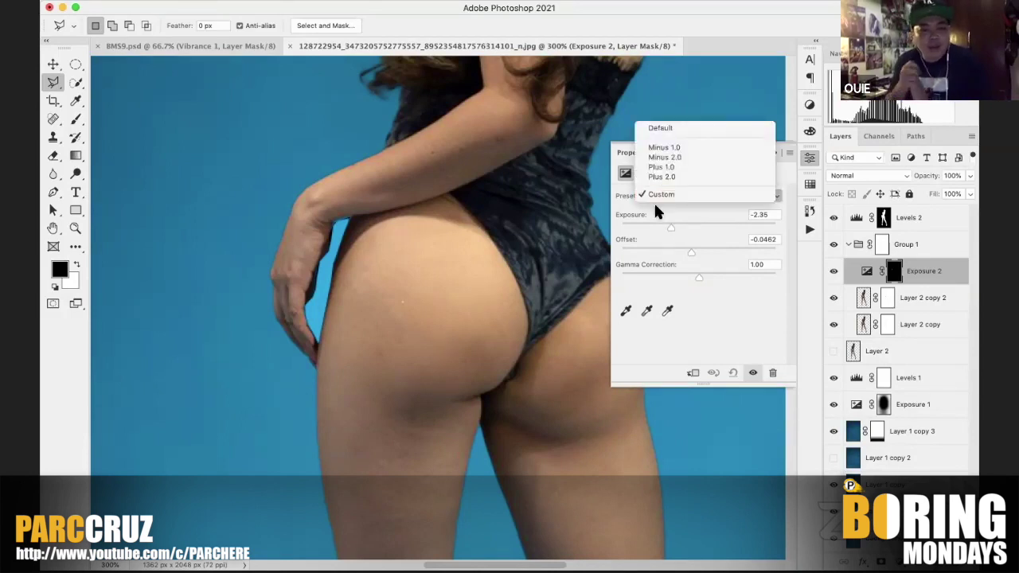
pyautogui.click(654, 197)
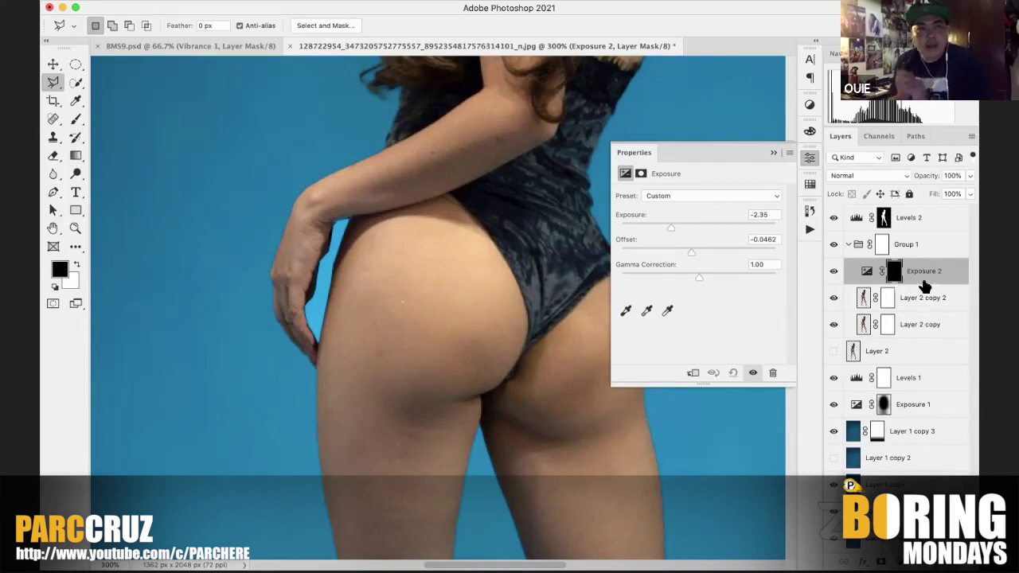
pyautogui.click(833, 271)
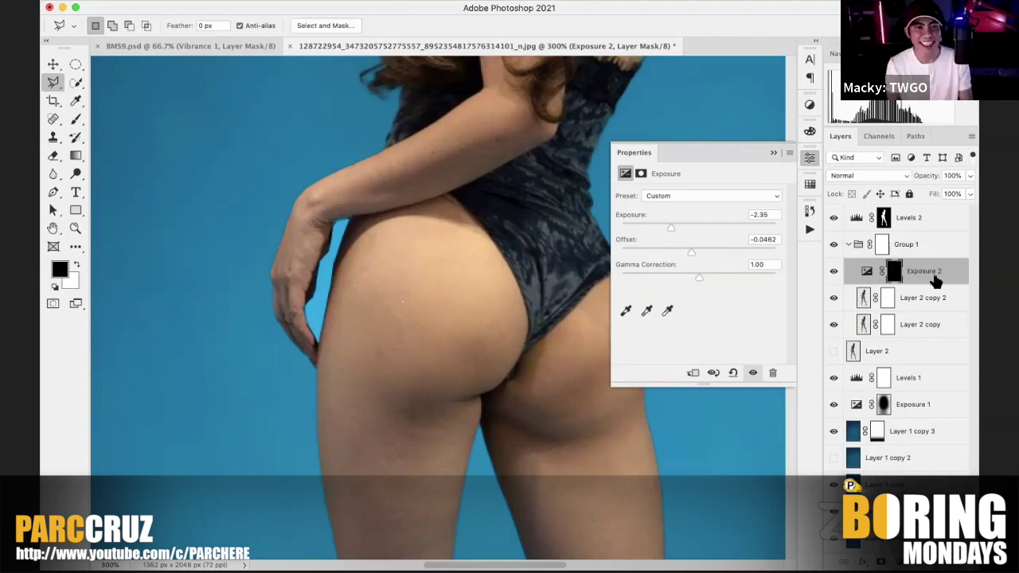
pyautogui.moveTo(939, 438); pyautogui.dragTo(923, 418)
# Step: Set the Exposure 2 layer's Exposure to -0.78 and Offset to 0, and close its properties
pyautogui.moveTo(670, 221); pyautogui.dragTo(692, 248)
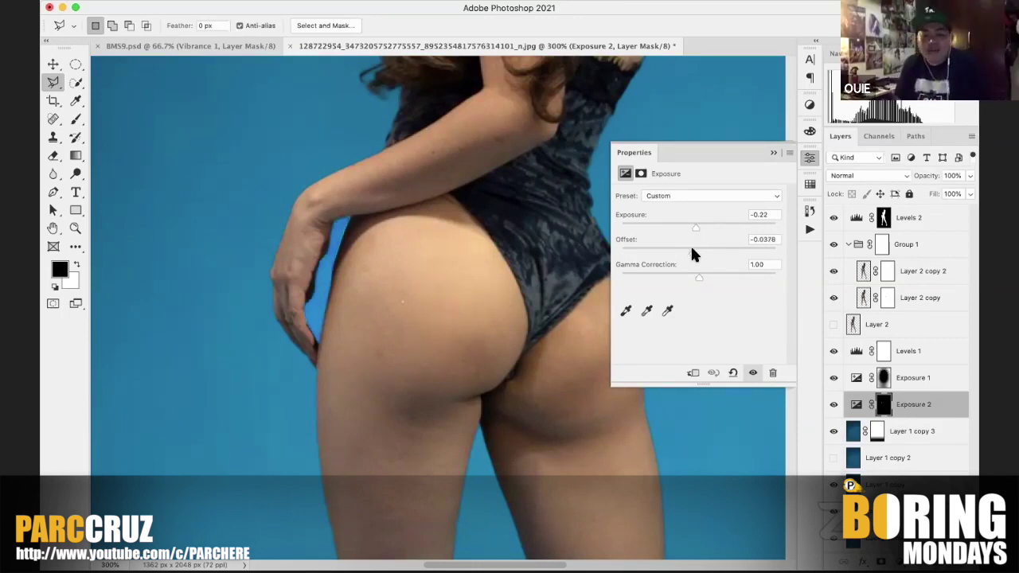
pyautogui.click(771, 240)
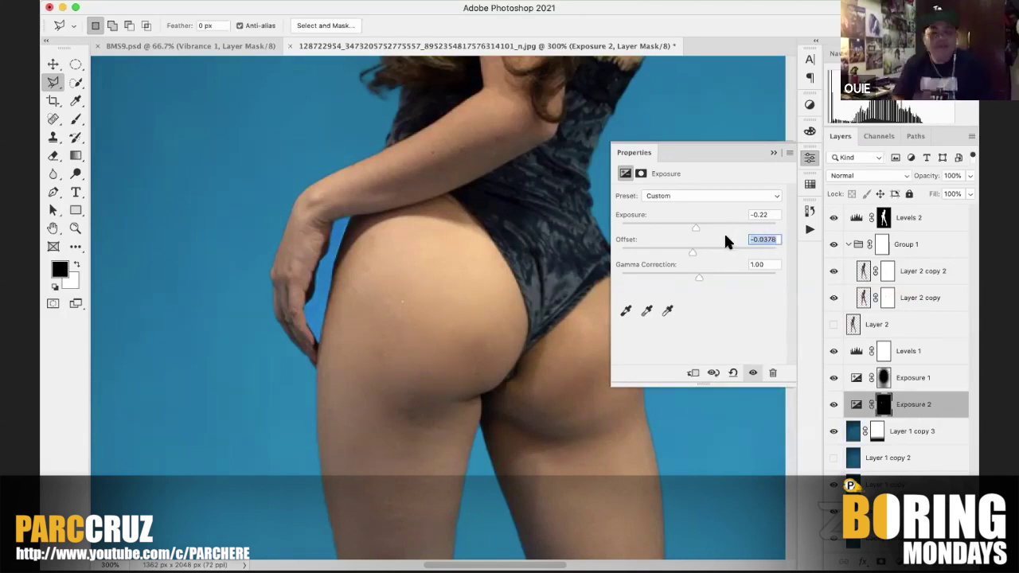
pyautogui.write('0')
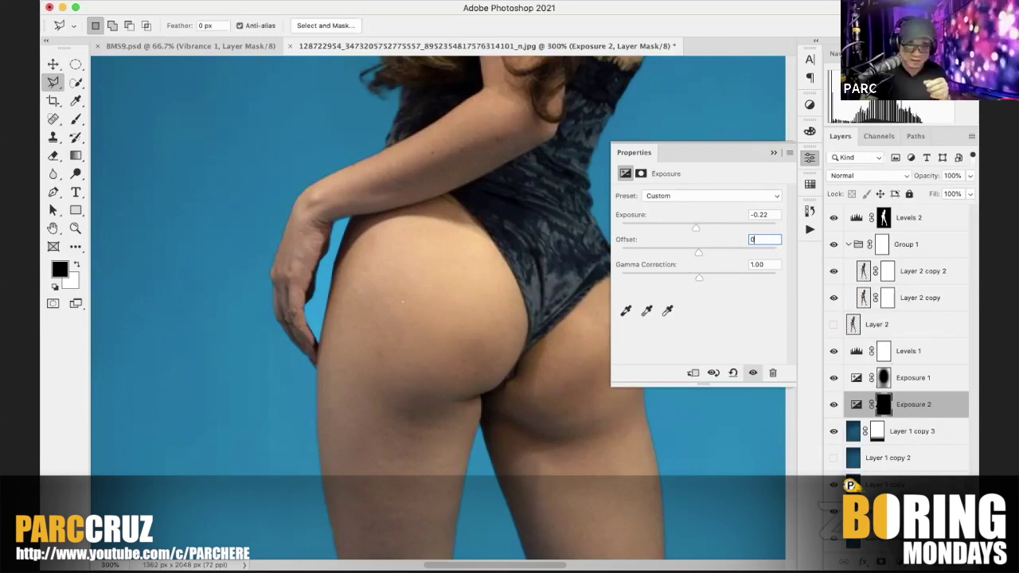
pyautogui.moveTo(693, 220); pyautogui.dragTo(687, 219)
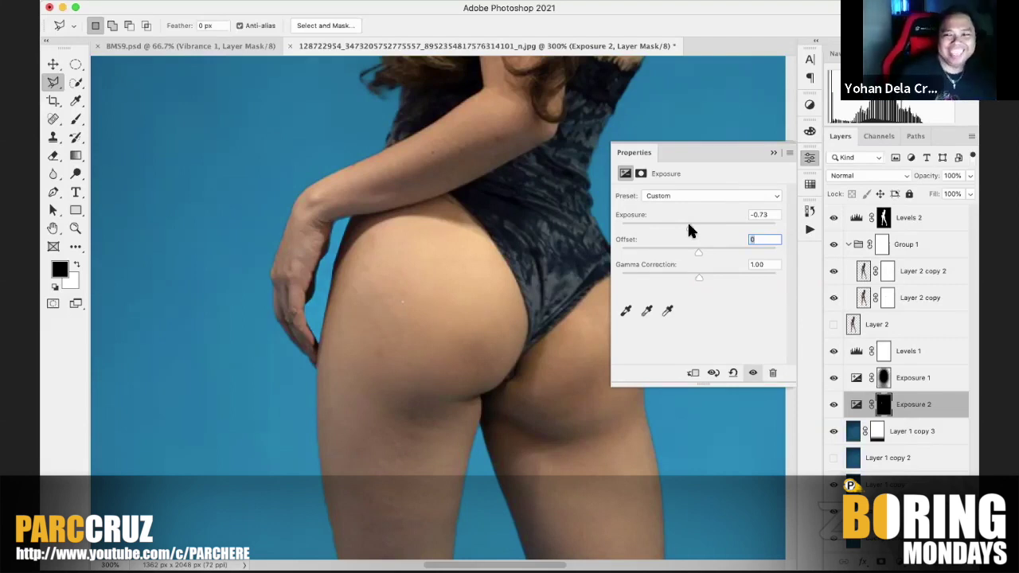
pyautogui.moveTo(687, 220); pyautogui.dragTo(684, 220)
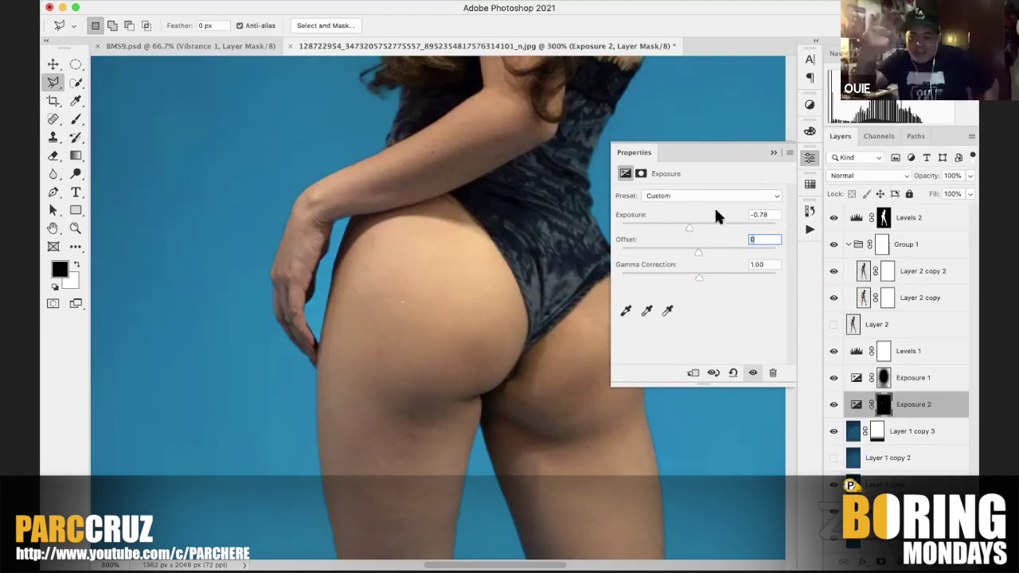
pyautogui.click(771, 154)
pyautogui.press('super+1')
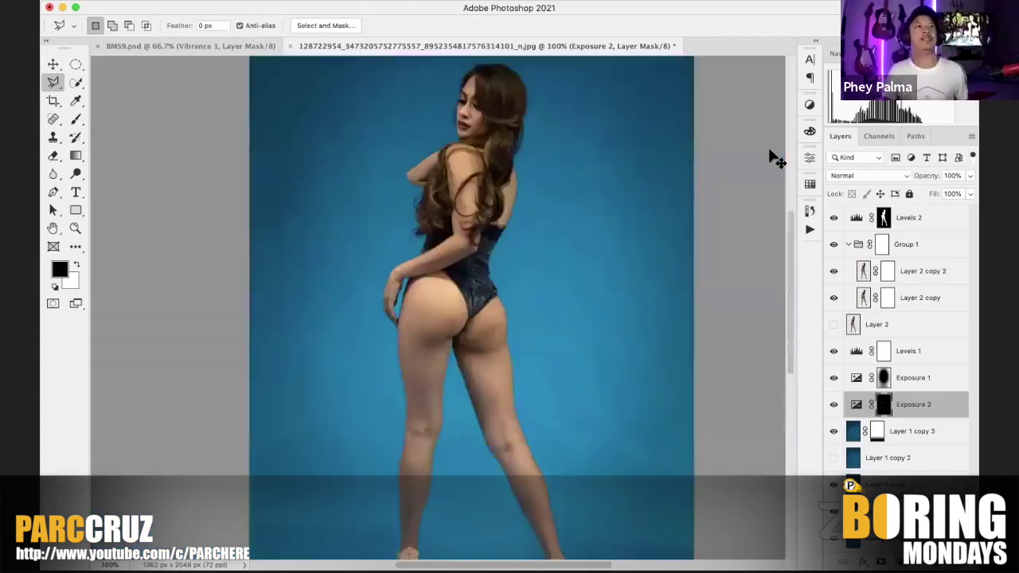
# Step: Check the Levels 2 adjustment by switching its visibility, then stamp all visible layers into a new layer above it
pyautogui.press('super+minus')
pyautogui.press('super+minus')
pyautogui.press('super+0')
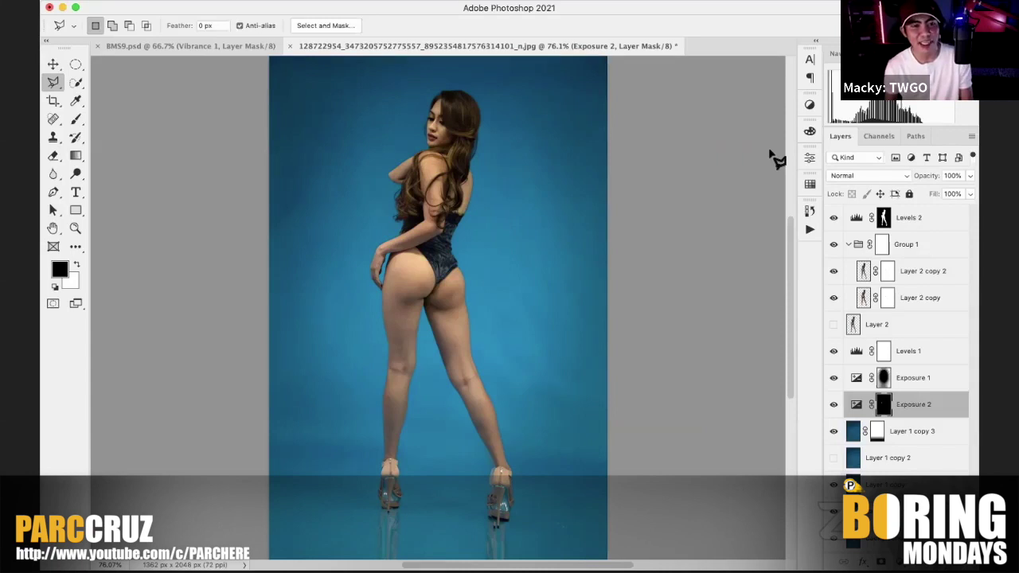
pyautogui.scroll(5, 776, 151)
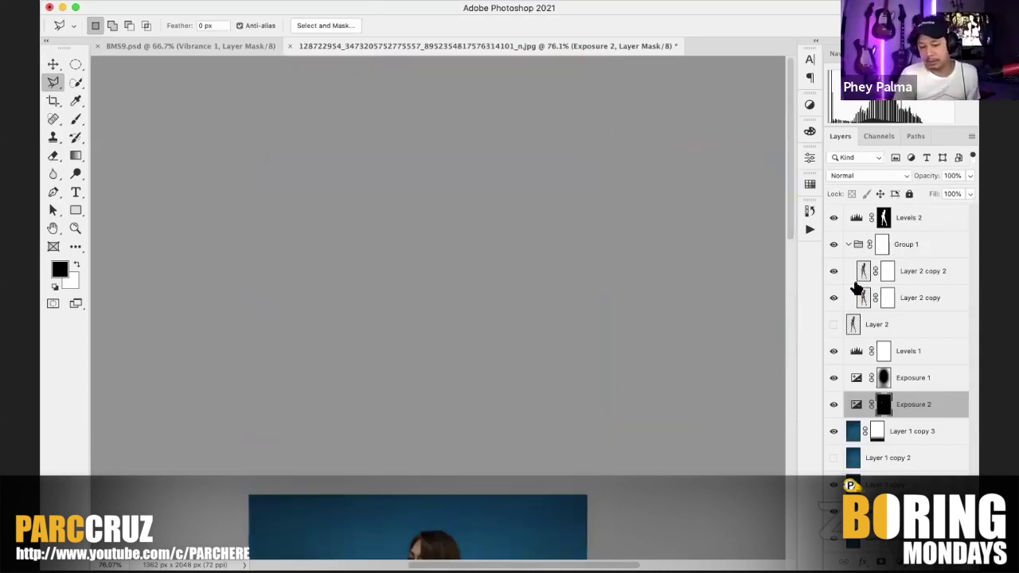
pyautogui.press('super+0')
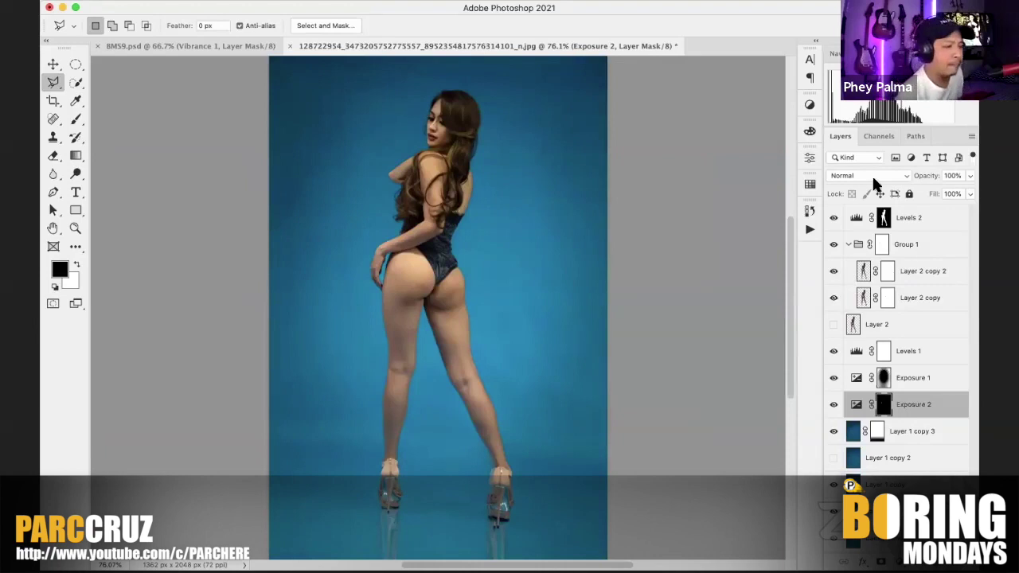
pyautogui.click(834, 220)
pyautogui.click(834, 219)
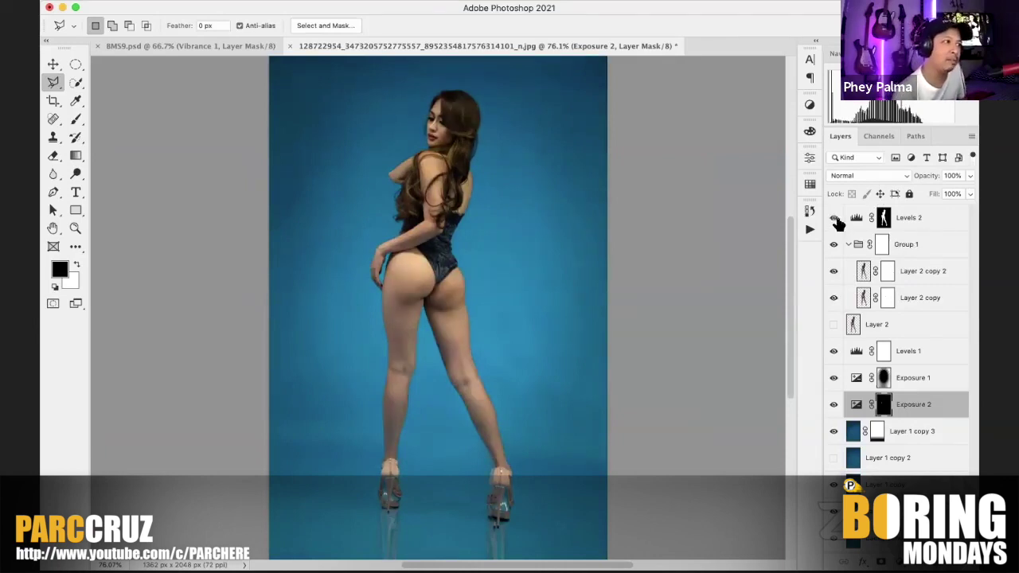
pyautogui.click(928, 219)
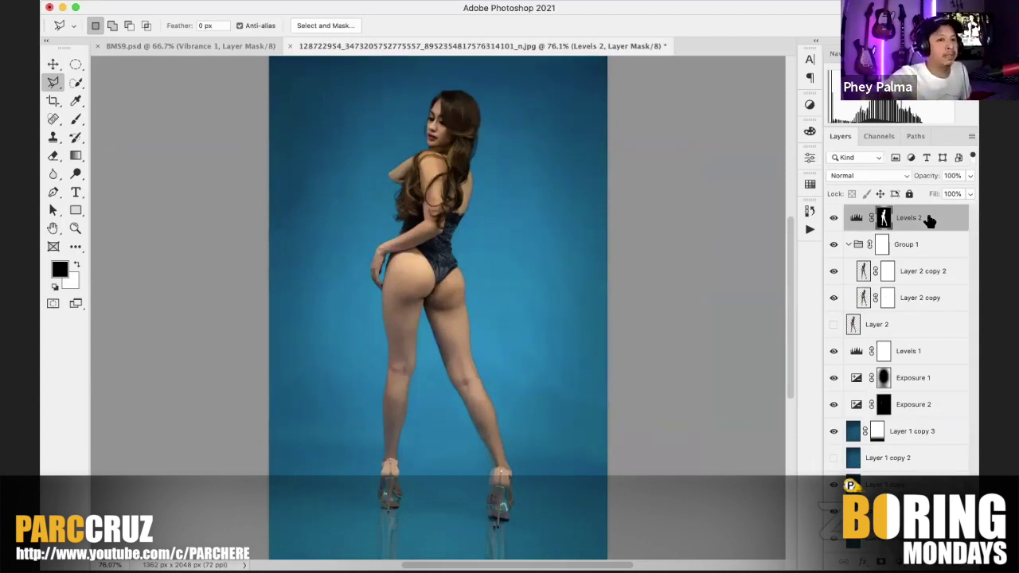
pyautogui.press('super+alt+shift+e')
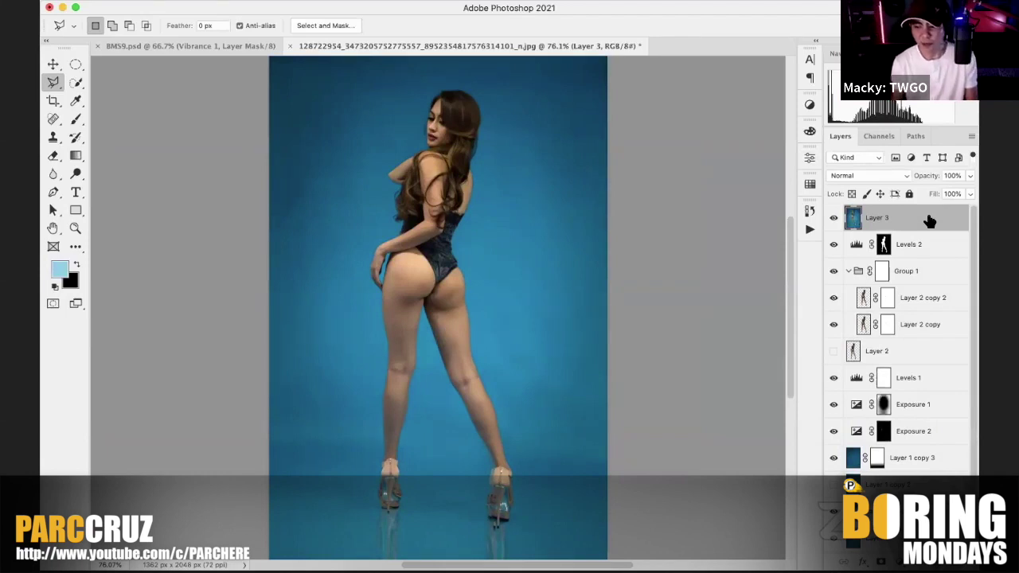
# Step: Outline the woman's forehead skin with the Lasso tool at a 3 px feather on Layer 3
pyautogui.press('super+equal')
pyautogui.press('super+equal')
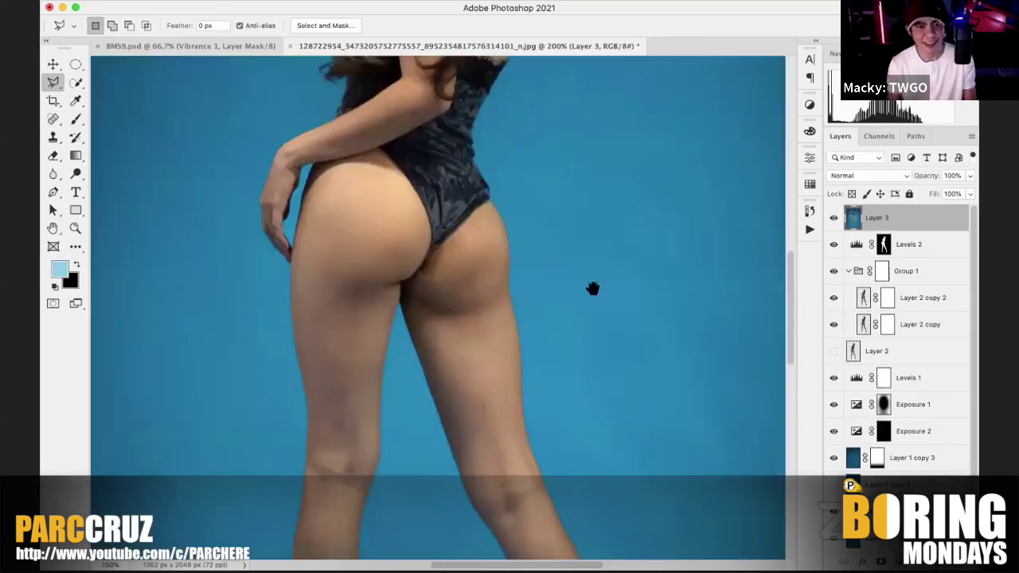
pyautogui.scroll(10, 592, 288)
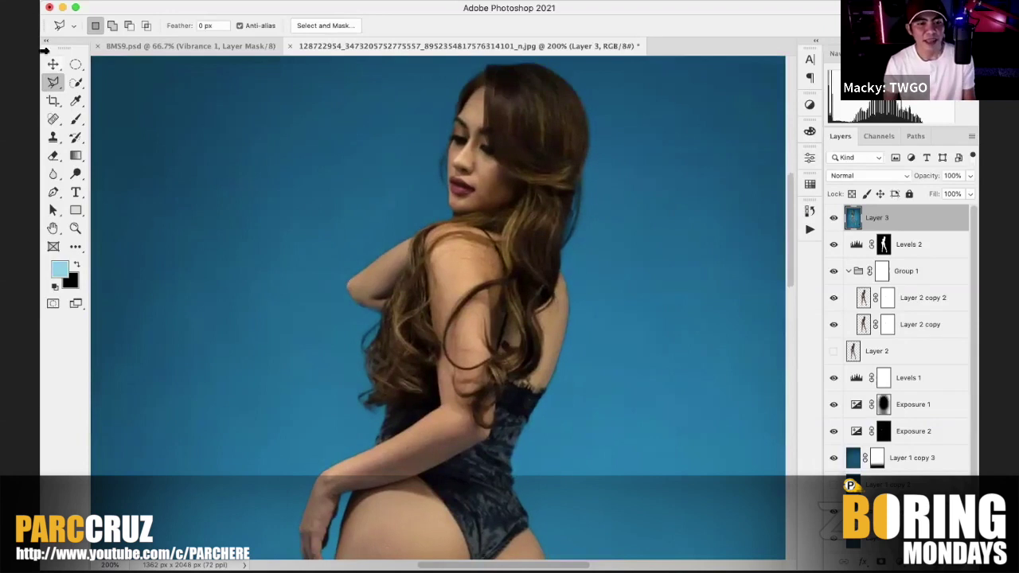
pyautogui.rightClick(54, 90)
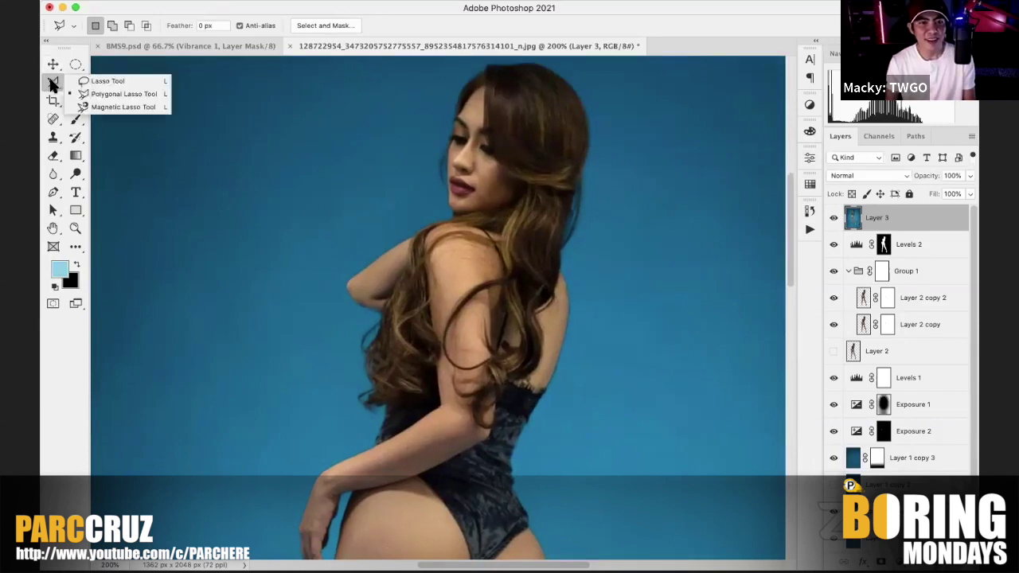
pyautogui.click(90, 81)
pyautogui.press('super+plus')
pyautogui.press('super+plus')
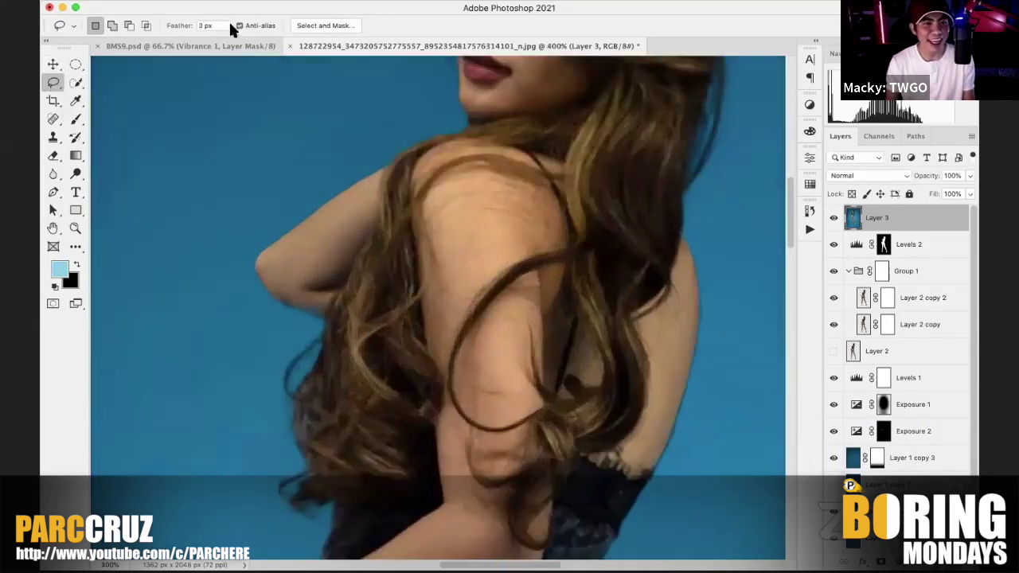
pyautogui.scroll(9, 420, 266)
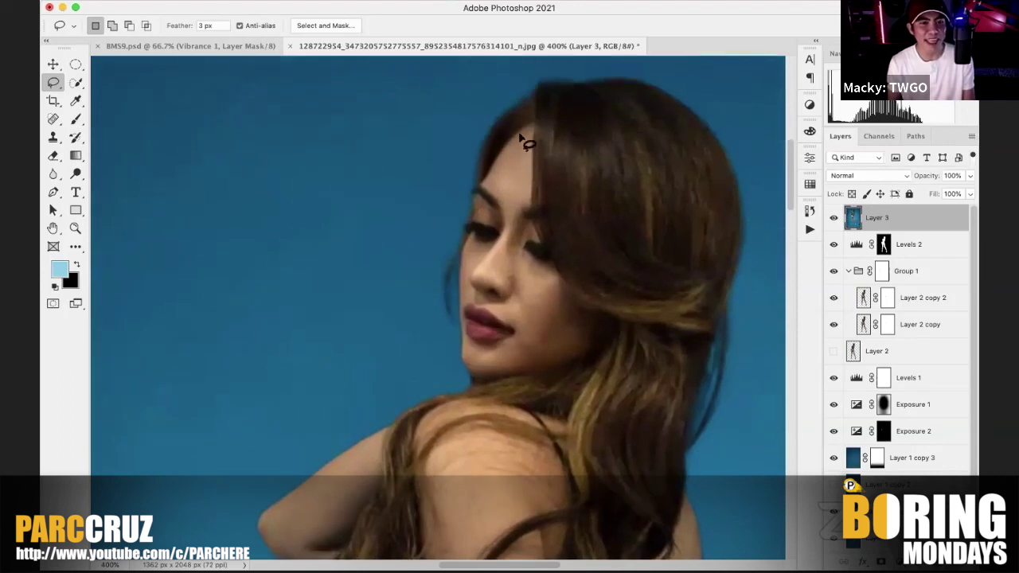
pyautogui.moveTo(497, 191); pyautogui.dragTo(522, 209)
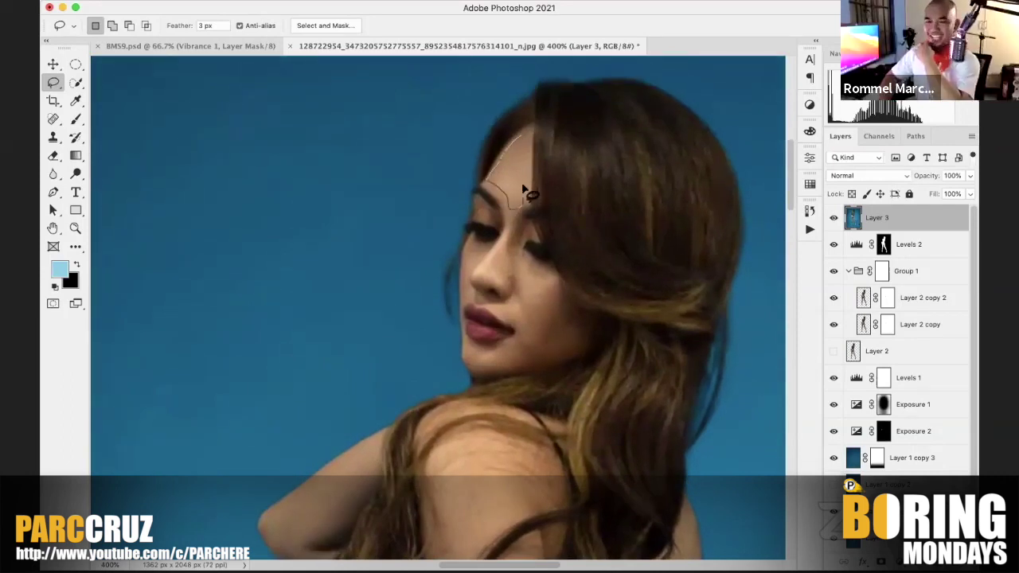
# Step: Add the nose, cheeks and chin to the lasso selection, leaving out the eyes and lips
pyautogui.moveTo(525, 143)
pyautogui.mouseDown()
pyautogui.moveTo(521, 187)
pyautogui.moveTo(477, 273)
pyautogui.moveTo(501, 286)
pyautogui.moveTo(509, 320)
pyautogui.moveTo(501, 341)
pyautogui.moveTo(476, 353)
pyautogui.moveTo(480, 366)
pyautogui.moveTo(520, 371)
pyautogui.mouseUp()
pyautogui.press('shift')
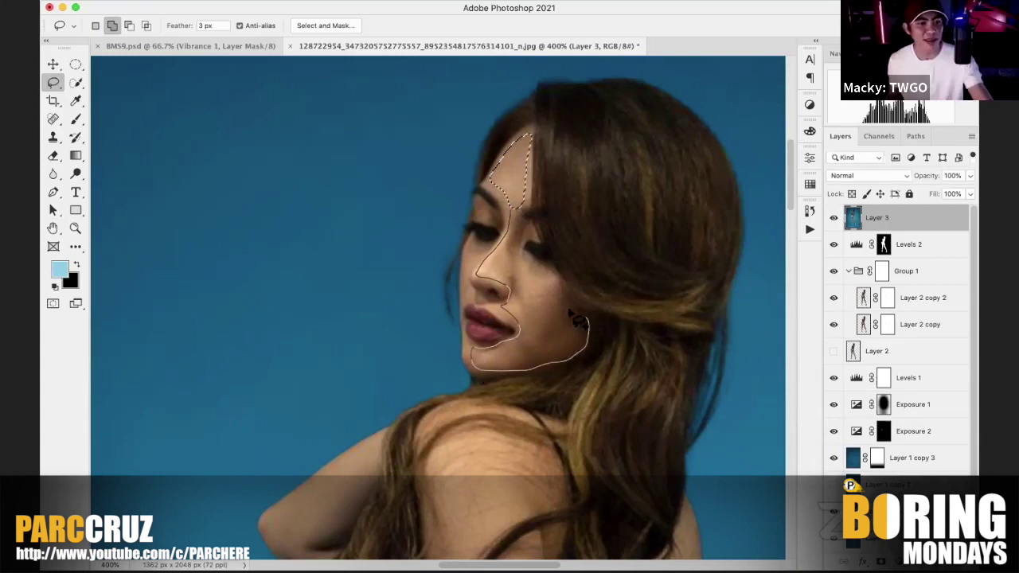
pyautogui.moveTo(584, 321)
pyautogui.mouseDown()
pyautogui.moveTo(561, 283)
pyautogui.moveTo(533, 269)
pyautogui.moveTo(533, 243)
pyautogui.mouseUp()
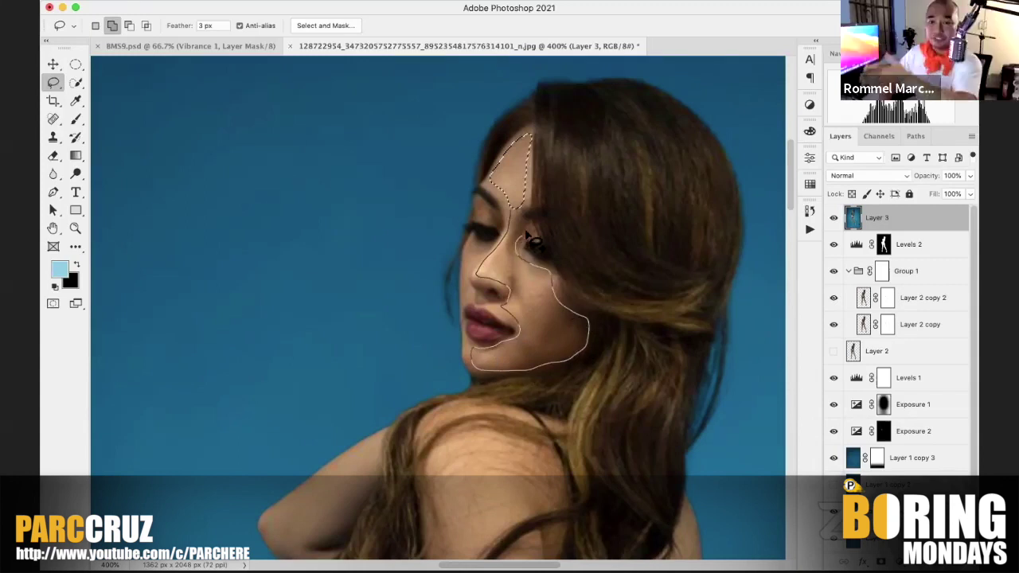
pyautogui.moveTo(521, 205)
pyautogui.mouseDown()
pyautogui.moveTo(466, 252)
pyautogui.moveTo(461, 266)
pyautogui.moveTo(486, 243)
pyautogui.moveTo(479, 282)
pyautogui.moveTo(463, 273)
pyautogui.moveTo(475, 313)
pyautogui.mouseUp()
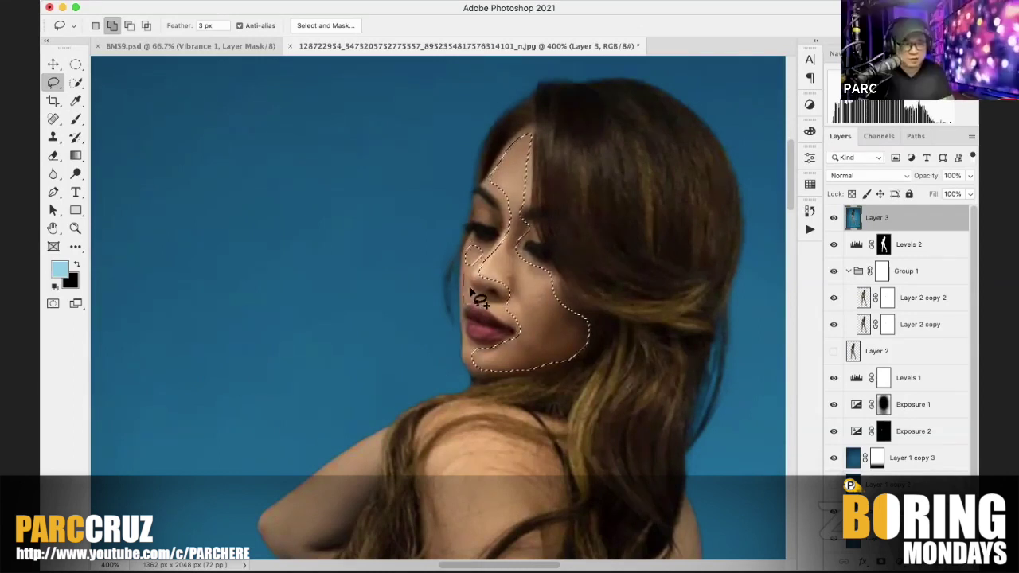
pyautogui.moveTo(461, 275)
pyautogui.mouseDown()
pyautogui.moveTo(475, 291)
pyautogui.moveTo(514, 299)
pyautogui.moveTo(466, 342)
pyautogui.moveTo(466, 366)
pyautogui.moveTo(477, 365)
pyautogui.mouseUp()
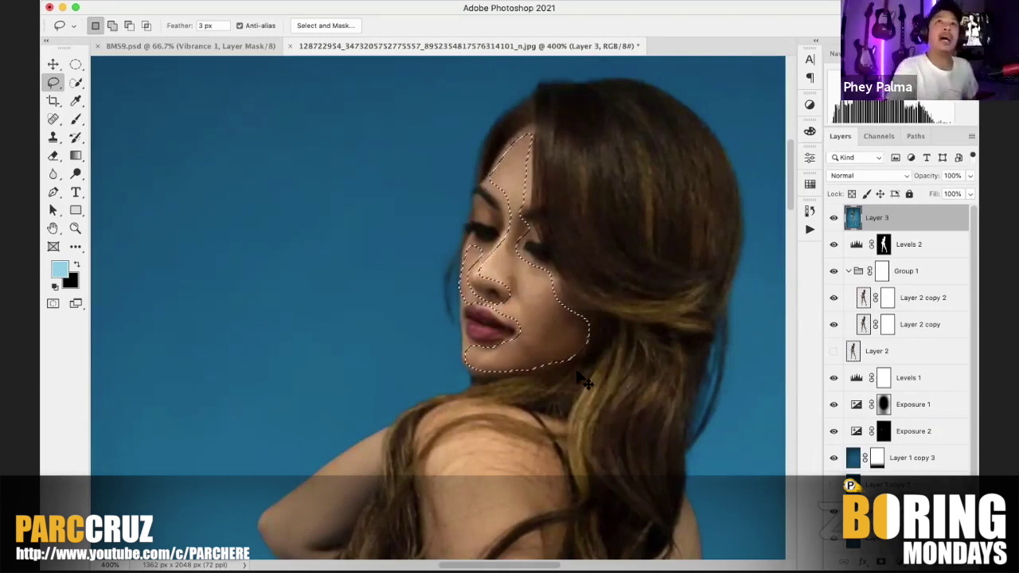
# Step: Add the near shoulder, the bare strip of back and the far bent elbow to the skin selection
pyautogui.press('super+minus')
pyautogui.scroll(-5, 599, 382)
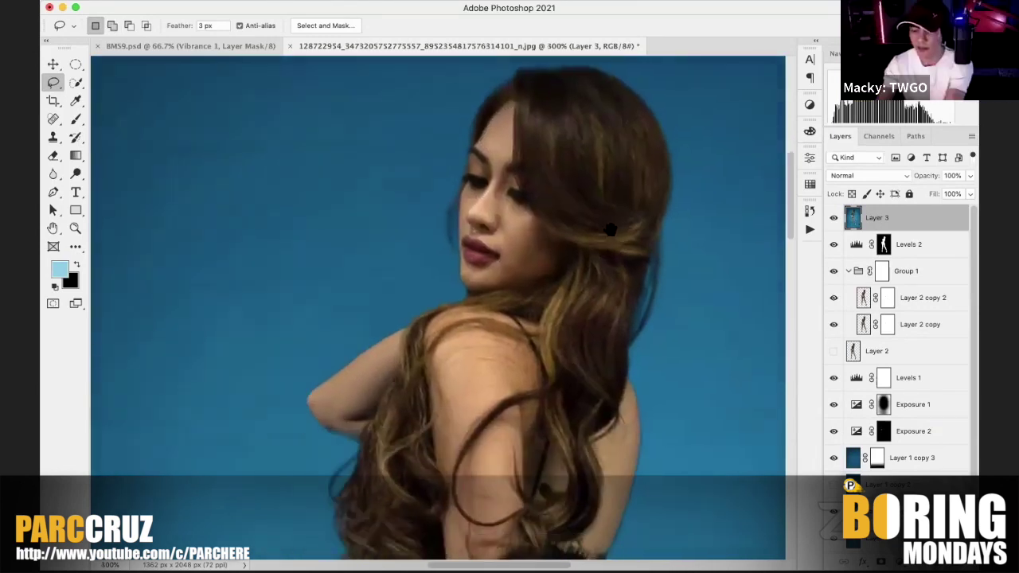
pyautogui.moveTo(450, 253)
pyautogui.mouseDown()
pyautogui.moveTo(444, 352)
pyautogui.moveTo(464, 353)
pyautogui.moveTo(483, 313)
pyautogui.moveTo(517, 298)
pyautogui.moveTo(532, 273)
pyautogui.moveTo(527, 246)
pyautogui.mouseUp()
pyautogui.moveTo(618, 341)
pyautogui.mouseDown()
pyautogui.moveTo(611, 422)
pyautogui.moveTo(590, 447)
pyautogui.moveTo(613, 455)
pyautogui.moveTo(642, 371)
pyautogui.moveTo(647, 323)
pyautogui.moveTo(636, 315)
pyautogui.mouseUp()
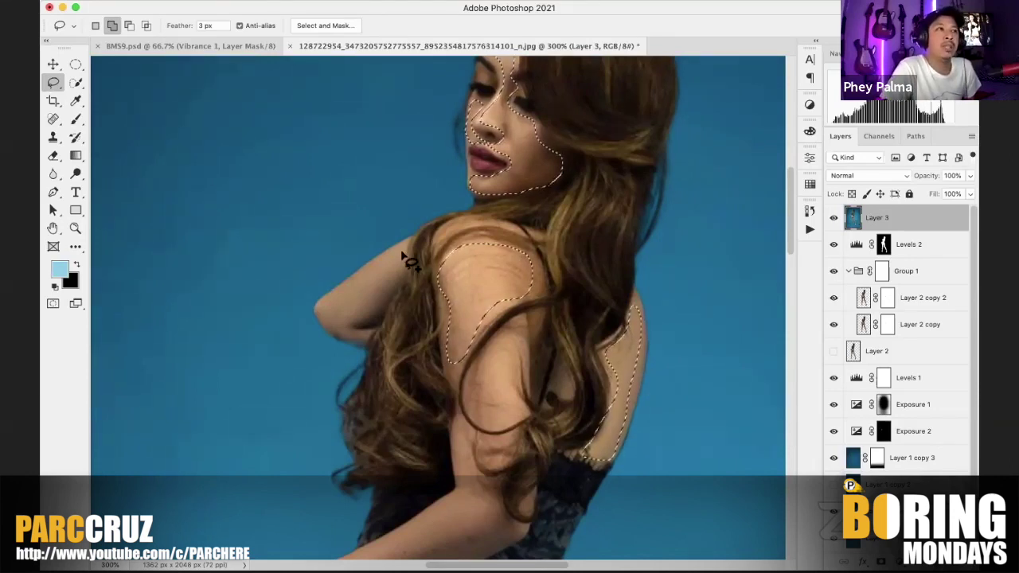
pyautogui.moveTo(404, 248)
pyautogui.mouseDown()
pyautogui.moveTo(318, 306)
pyautogui.moveTo(323, 325)
pyautogui.moveTo(356, 341)
pyautogui.moveTo(357, 324)
pyautogui.moveTo(388, 305)
pyautogui.moveTo(402, 248)
pyautogui.moveTo(332, 305)
pyautogui.mouseUp()
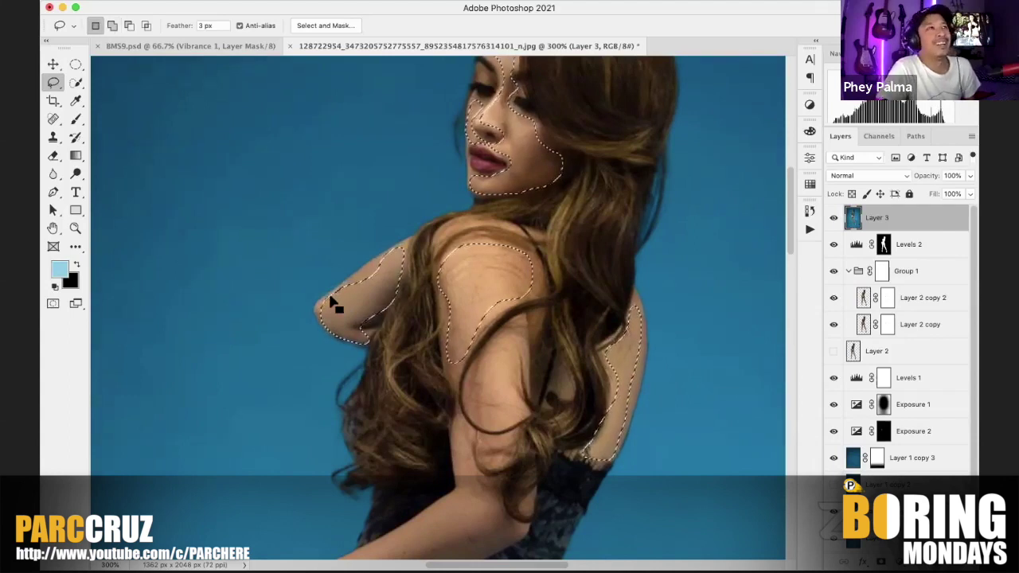
# Step: Add the near upper arm inside the hair curl, the forearm and the back of the hand to the skin selection
pyautogui.press('super+d')
pyautogui.moveTo(651, 298); pyautogui.dragTo(658, 160)
pyautogui.press('super+shift+d')
pyautogui.moveTo(493, 215)
pyautogui.mouseDown()
pyautogui.moveTo(468, 234)
pyautogui.moveTo(487, 280)
pyautogui.mouseUp()
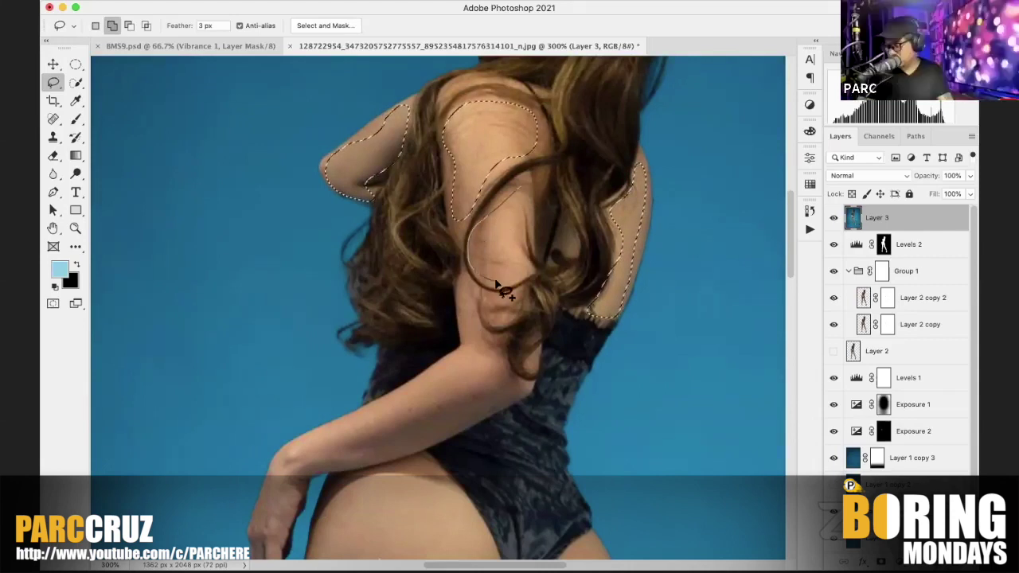
pyautogui.moveTo(495, 285)
pyautogui.mouseDown()
pyautogui.moveTo(525, 277)
pyautogui.moveTo(527, 187)
pyautogui.mouseUp()
pyautogui.moveTo(461, 279)
pyautogui.mouseDown()
pyautogui.moveTo(471, 317)
pyautogui.moveTo(503, 368)
pyautogui.mouseUp()
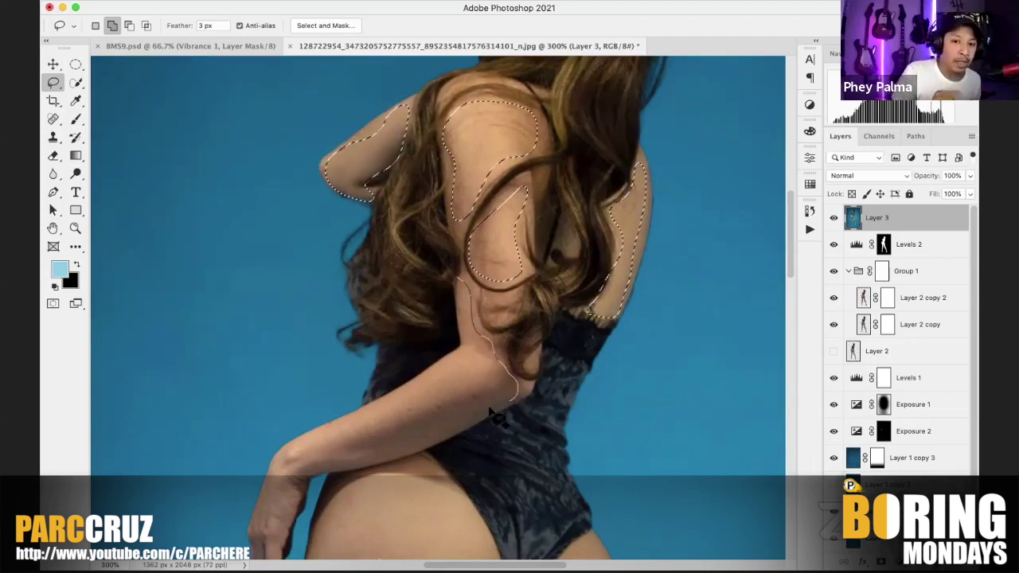
pyautogui.moveTo(437, 442)
pyautogui.mouseDown()
pyautogui.moveTo(338, 466)
pyautogui.moveTo(302, 460)
pyautogui.moveTo(444, 372)
pyautogui.moveTo(463, 333)
pyautogui.moveTo(461, 279)
pyautogui.mouseUp()
pyautogui.press('super+d')
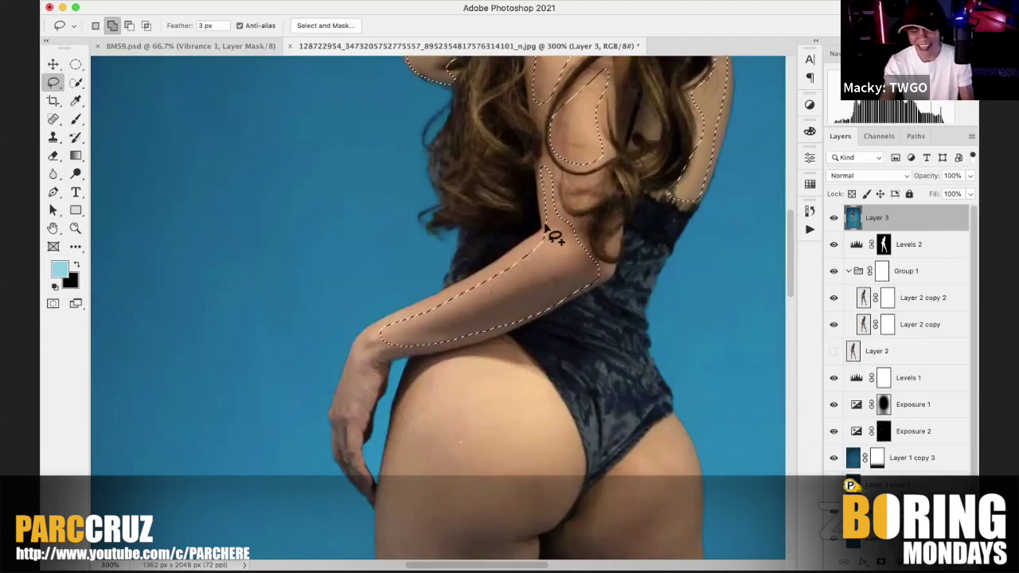
pyautogui.moveTo(504, 263)
pyautogui.mouseDown()
pyautogui.moveTo(375, 324)
pyautogui.moveTo(339, 401)
pyautogui.moveTo(363, 417)
pyautogui.moveTo(383, 364)
pyautogui.moveTo(409, 346)
pyautogui.moveTo(430, 384)
pyautogui.mouseUp()
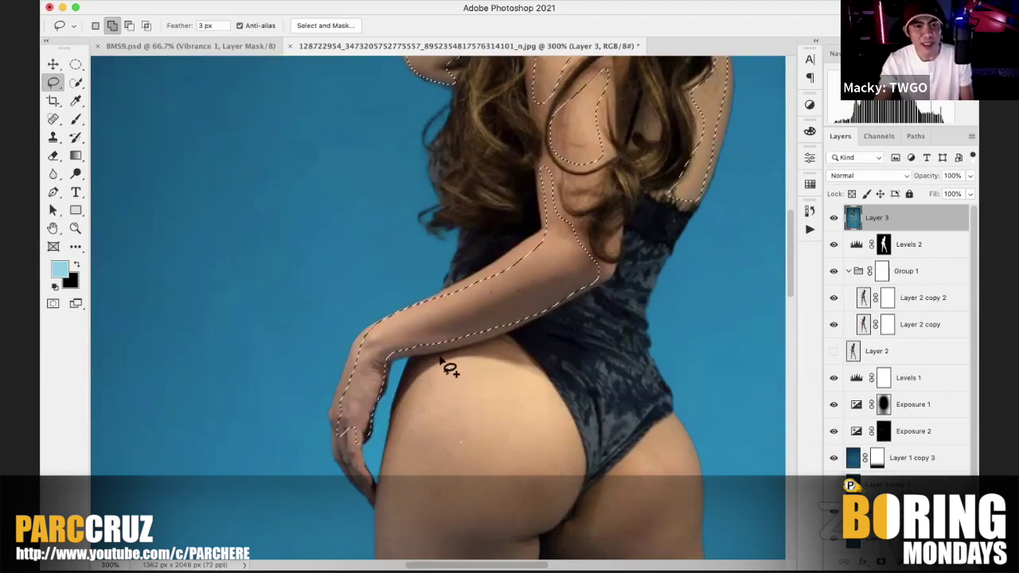
# Step: Add the bare skin of both buttocks below the bodysuit to the selection
pyautogui.moveTo(447, 352)
pyautogui.mouseDown()
pyautogui.moveTo(478, 350)
pyautogui.moveTo(540, 381)
pyautogui.moveTo(566, 427)
pyautogui.moveTo(572, 470)
pyautogui.moveTo(548, 514)
pyautogui.moveTo(497, 533)
pyautogui.moveTo(413, 534)
pyautogui.moveTo(384, 476)
pyautogui.moveTo(411, 402)
pyautogui.moveTo(435, 363)
pyautogui.moveTo(455, 365)
pyautogui.moveTo(450, 359)
pyautogui.mouseUp()
pyautogui.scroll(-5, 528, 216)
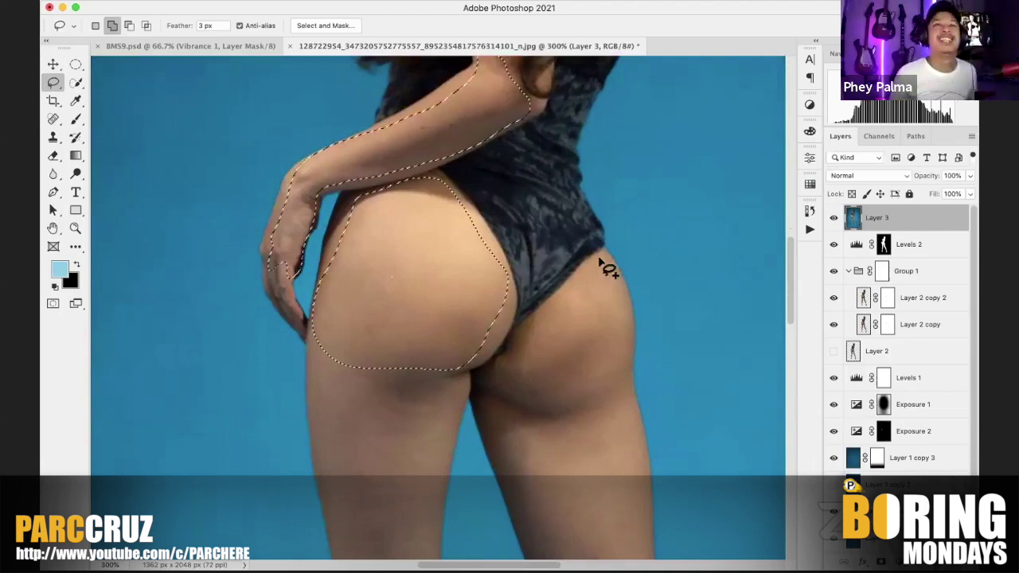
pyautogui.moveTo(600, 261)
pyautogui.mouseDown()
pyautogui.moveTo(495, 370)
pyautogui.moveTo(497, 391)
pyautogui.moveTo(562, 407)
pyautogui.moveTo(590, 404)
pyautogui.moveTo(622, 379)
pyautogui.moveTo(618, 301)
pyautogui.moveTo(598, 255)
pyautogui.moveTo(653, 205)
pyautogui.moveTo(639, 109)
pyautogui.mouseUp()
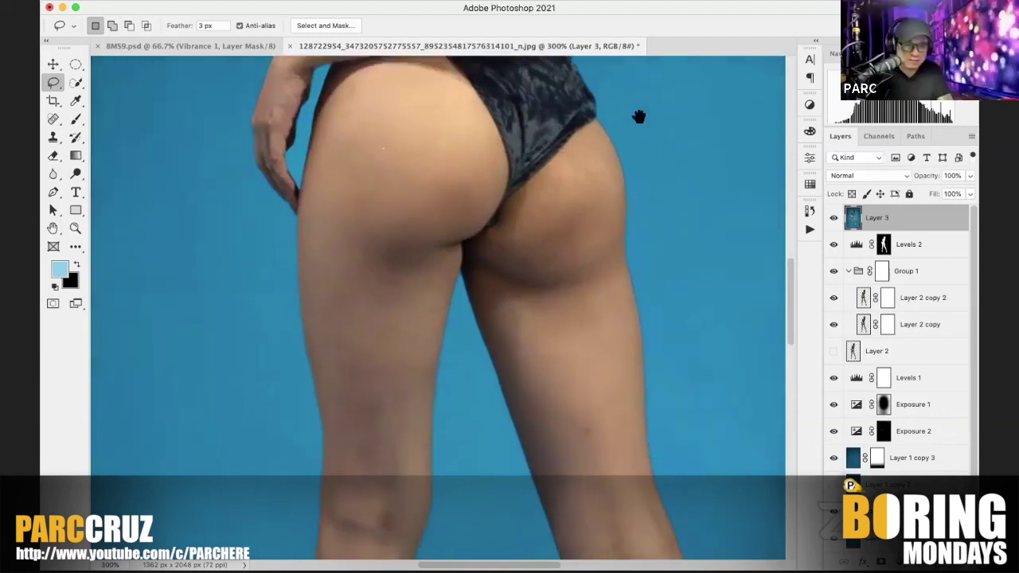
# Step: Add the backs of both thighs and knees to the skin selection, keeping just inside the leg edges
pyautogui.moveTo(631, 310); pyautogui.dragTo(645, 202)
pyautogui.press('shift')
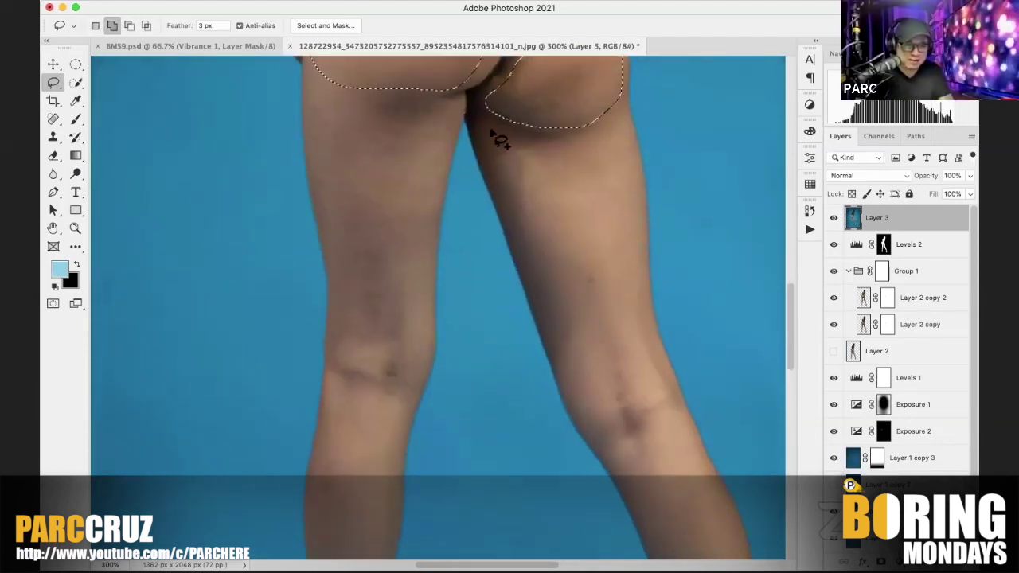
pyautogui.moveTo(504, 134)
pyautogui.mouseDown()
pyautogui.moveTo(548, 137)
pyautogui.moveTo(624, 110)
pyautogui.moveTo(629, 267)
pyautogui.moveTo(675, 394)
pyautogui.moveTo(668, 422)
pyautogui.moveTo(618, 436)
pyautogui.moveTo(601, 428)
pyautogui.moveTo(526, 264)
pyautogui.mouseUp()
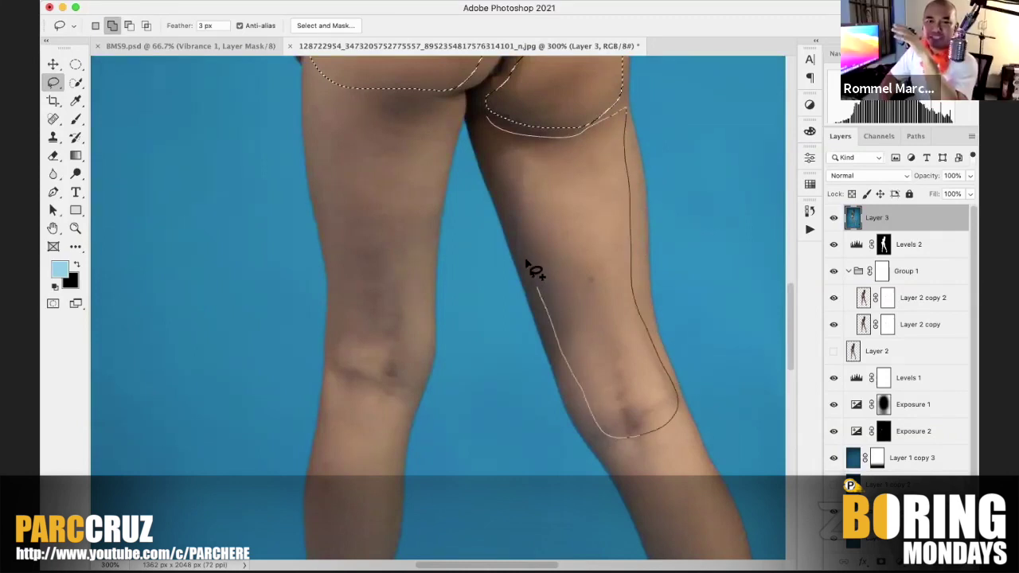
pyautogui.moveTo(499, 182); pyautogui.dragTo(482, 121)
pyautogui.moveTo(316, 72)
pyautogui.mouseDown()
pyautogui.moveTo(338, 90)
pyautogui.moveTo(449, 100)
pyautogui.moveTo(419, 251)
pyautogui.moveTo(415, 388)
pyautogui.moveTo(390, 468)
pyautogui.moveTo(325, 457)
pyautogui.moveTo(339, 288)
pyautogui.moveTo(305, 76)
pyautogui.mouseUp()
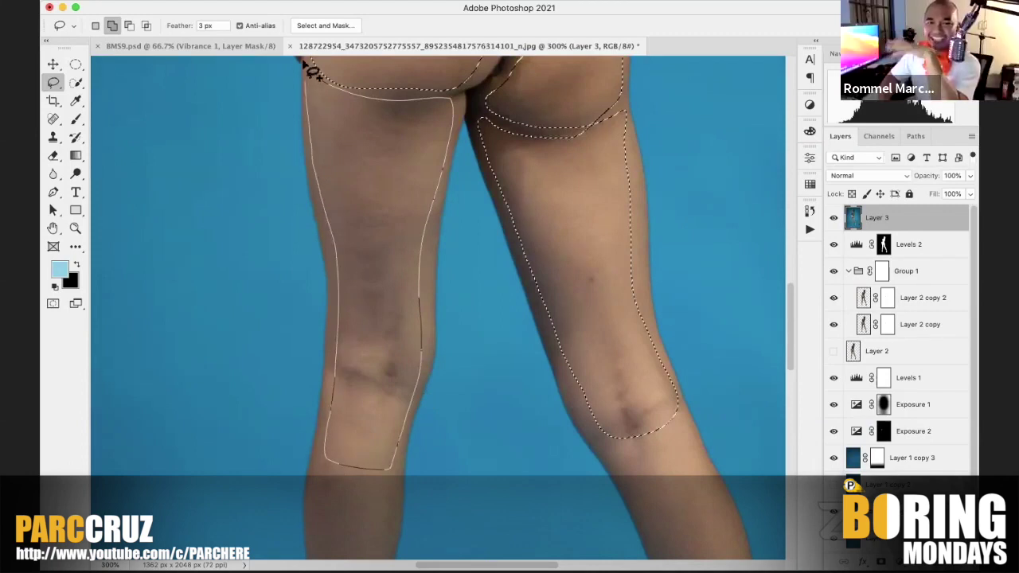
pyautogui.moveTo(414, 83); pyautogui.dragTo(586, 118)
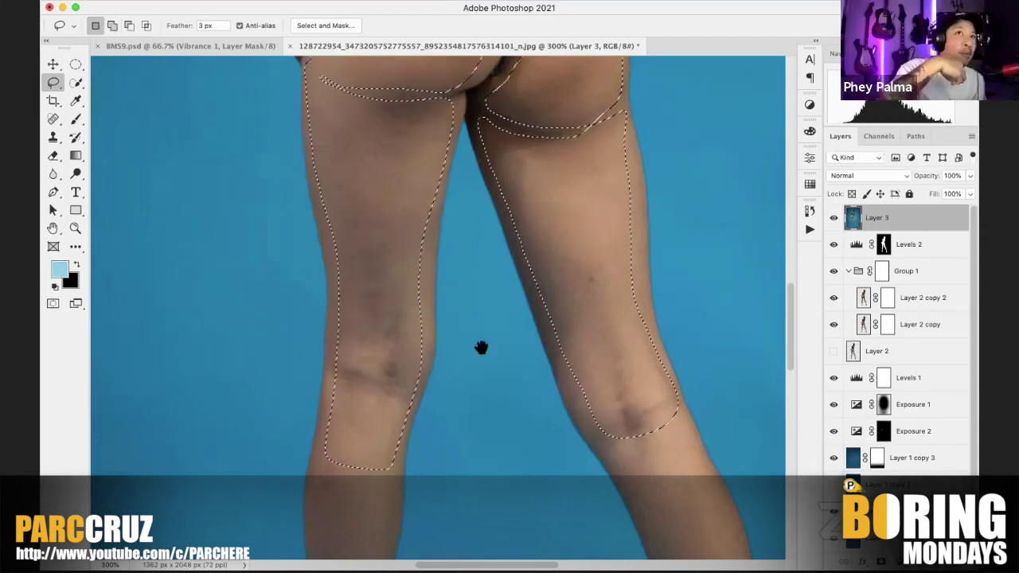
# Step: Add the calf of the leg on the image's left to the selection, down to the top of the shoe
pyautogui.hotkey('ctrl', 'd')
pyautogui.moveTo(507, 297); pyautogui.dragTo(504, 177)
pyautogui.hotkey('ctrl', 'shift', 'd')
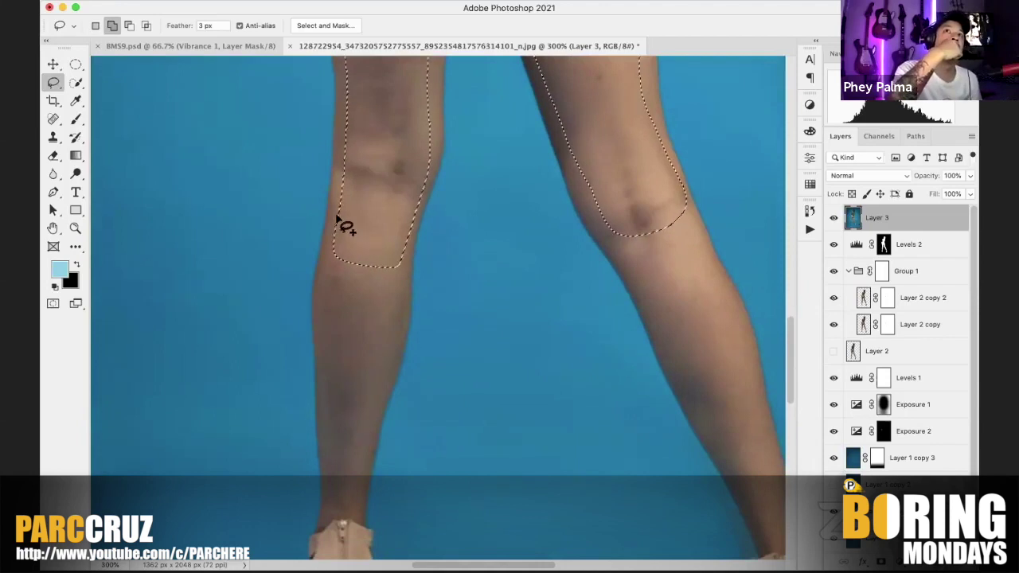
pyautogui.moveTo(323, 244); pyautogui.dragTo(324, 525)
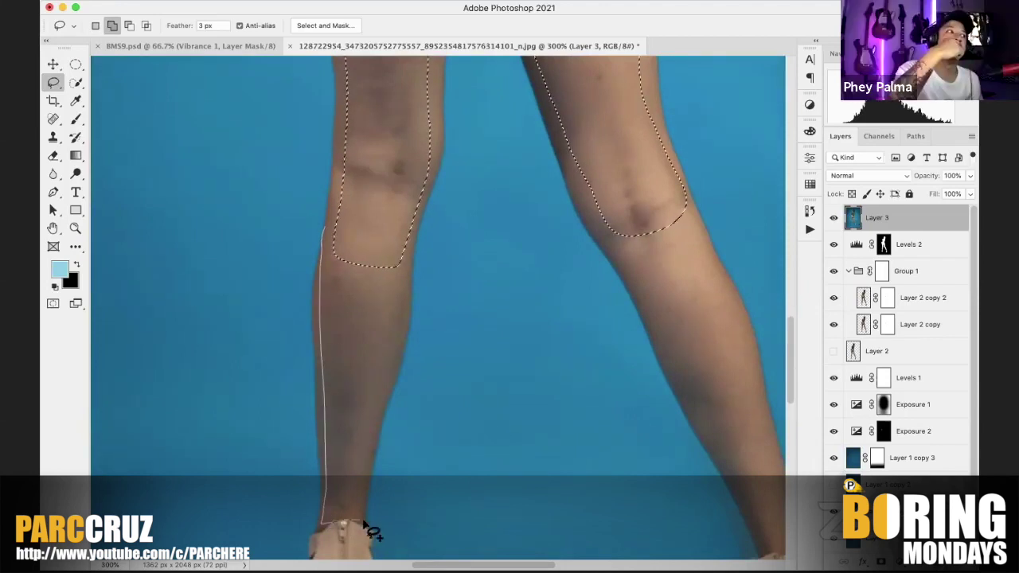
pyautogui.moveTo(366, 482)
pyautogui.mouseDown()
pyautogui.moveTo(409, 238)
pyautogui.moveTo(328, 230)
pyautogui.mouseUp()
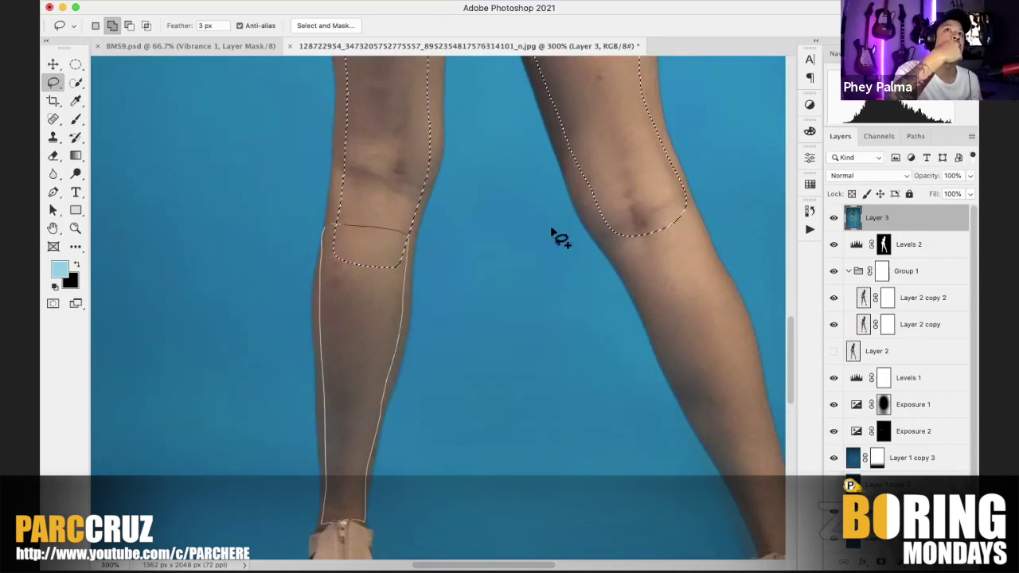
# Step: Add the calf of the leg on the image's right to the selection, ending just above the ankle
pyautogui.moveTo(573, 172)
pyautogui.mouseDown()
pyautogui.moveTo(738, 493)
pyautogui.moveTo(769, 443)
pyautogui.moveTo(755, 379)
pyautogui.moveTo(695, 216)
pyautogui.moveTo(655, 148)
pyautogui.mouseUp()
pyautogui.moveTo(613, 151)
pyautogui.mouseDown()
pyautogui.moveTo(542, 158)
pyautogui.moveTo(395, 66)
pyautogui.mouseUp()
pyautogui.press('super+d')
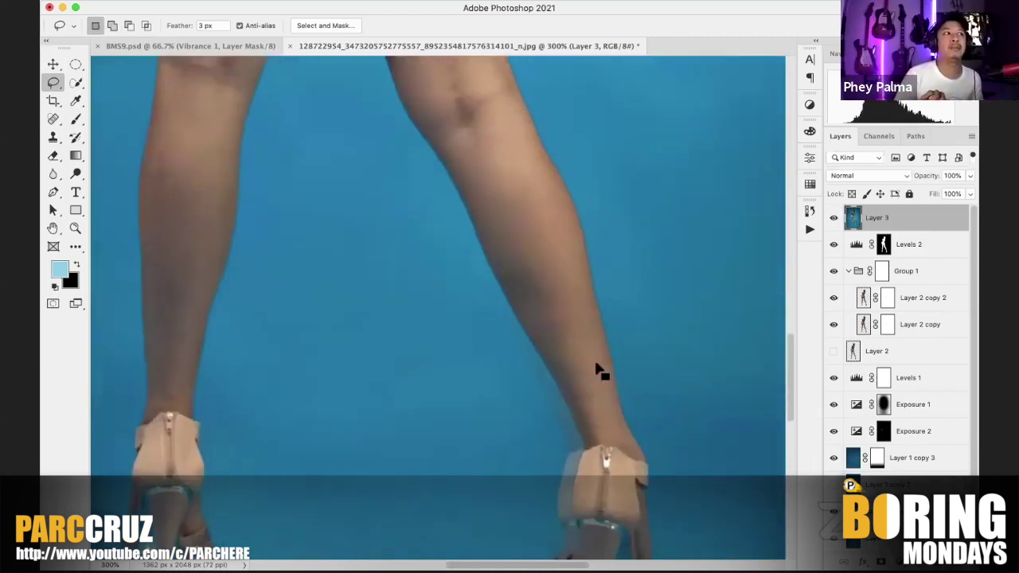
pyautogui.press('super+z')
pyautogui.moveTo(580, 402)
pyautogui.mouseDown()
pyautogui.moveTo(628, 447)
pyautogui.moveTo(634, 438)
pyautogui.moveTo(597, 318)
pyautogui.mouseUp()
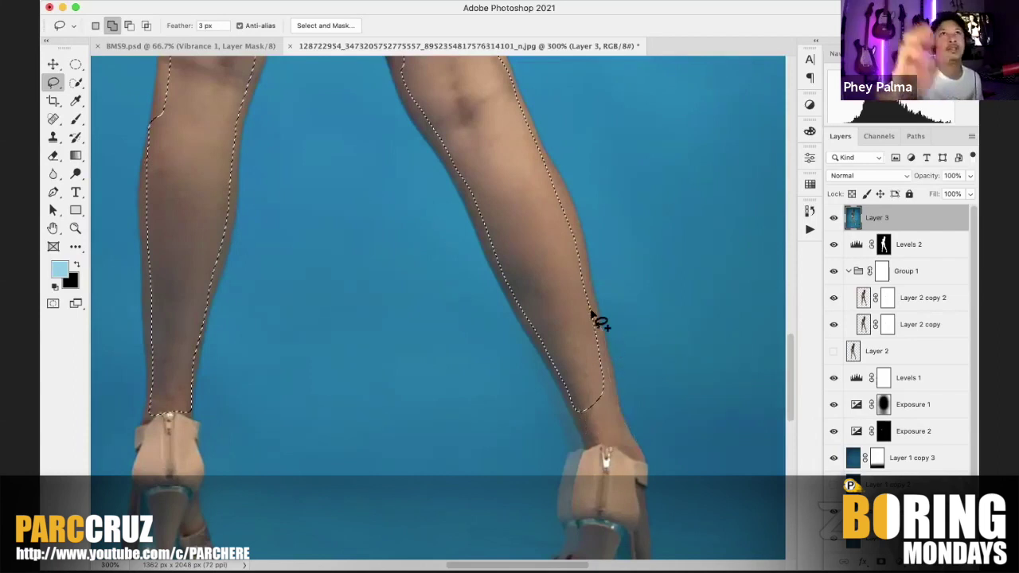
# Step: Hide Layer 2 copy 2 and Layer 2 copy in Group 1
pyautogui.click(834, 298)
pyautogui.press('super+minus')
pyautogui.press('super+minus')
pyautogui.press('super+minus')
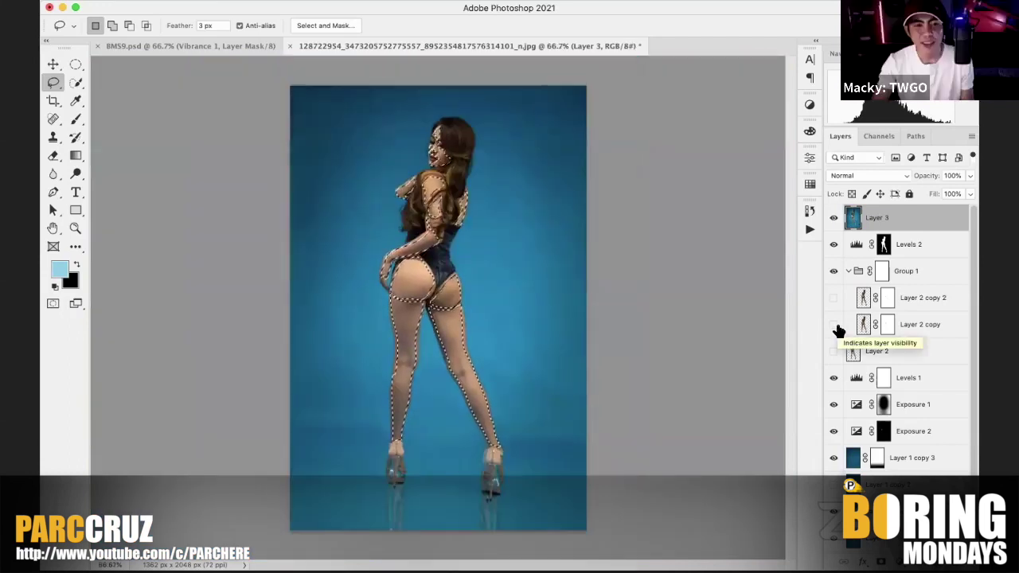
# Step: Copy the selected skin from Layer 3 onto its own new layer
pyautogui.press('super+0')
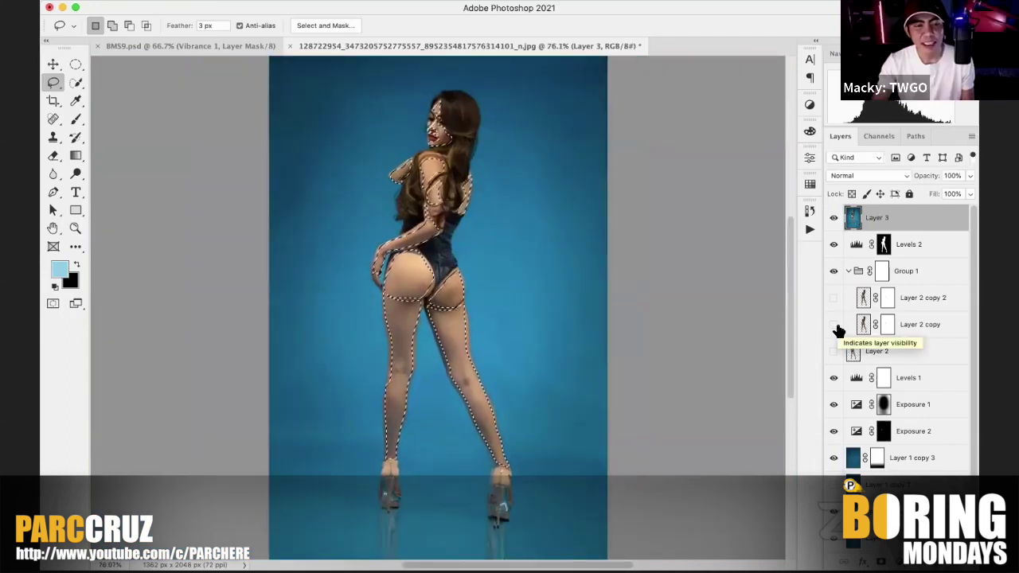
pyautogui.press('super+j')
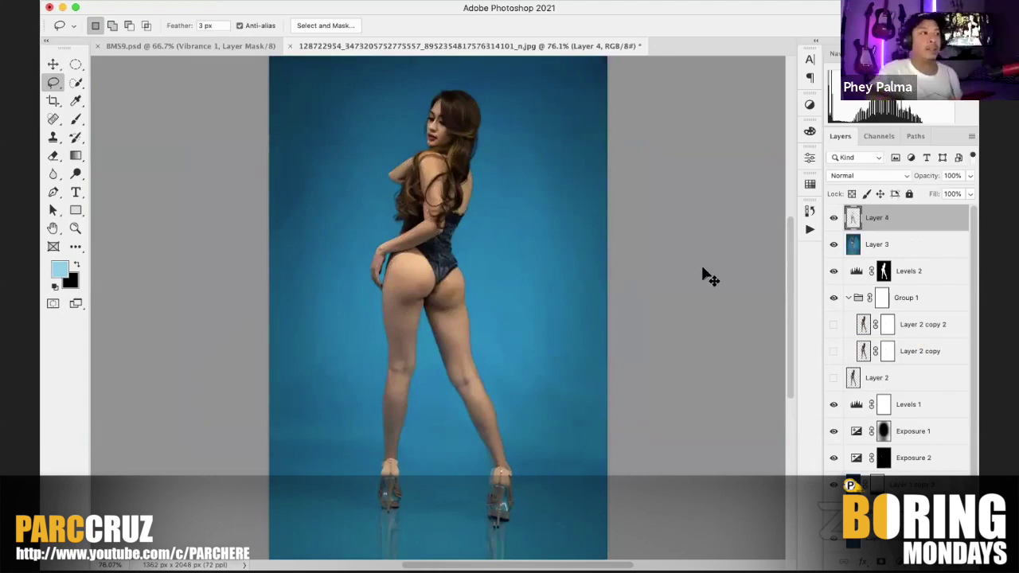
pyautogui.press('super+1')
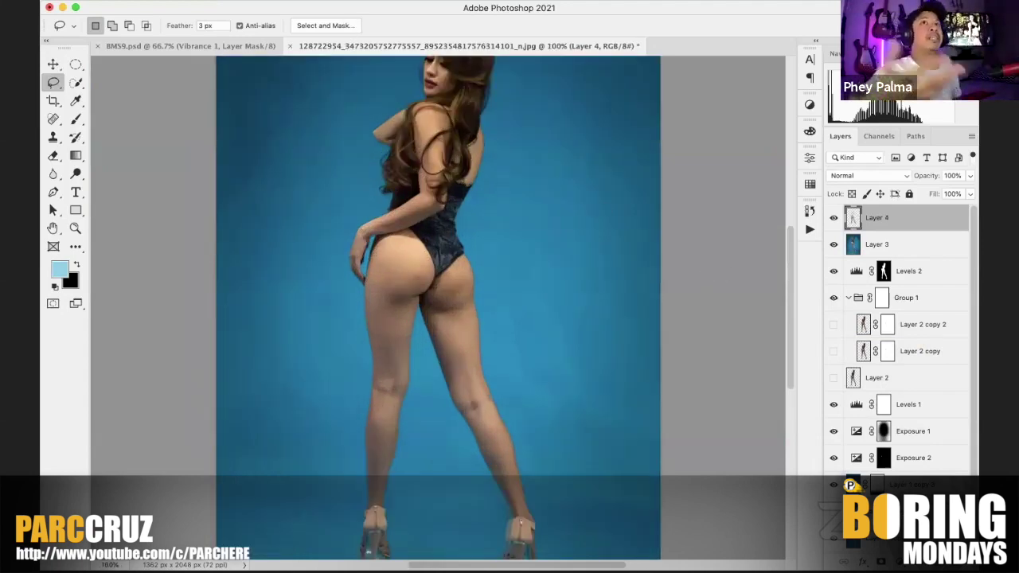
# Step: Apply a Surface Blur to the skin layer with a radius of 40 pixels and a threshold of 30 levels
pyautogui.click(355, 2)
pyautogui.moveTo(401, 171)
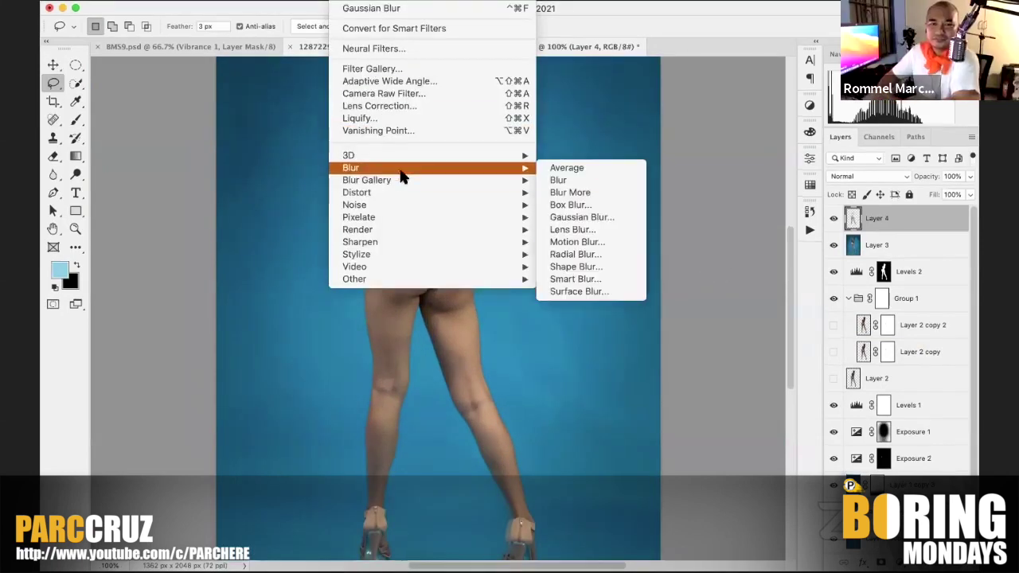
pyautogui.click(604, 290)
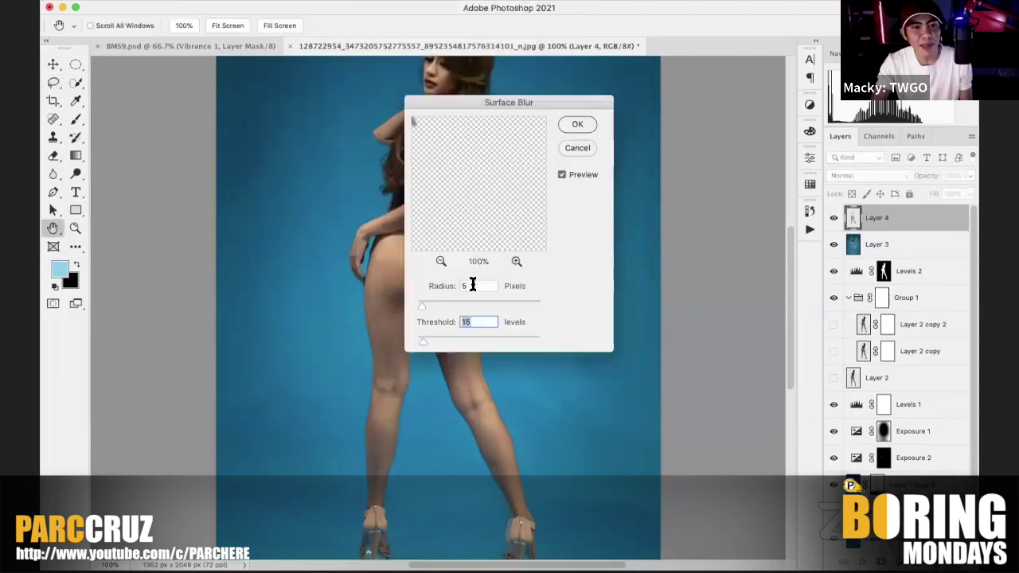
pyautogui.doubleClick(472, 285)
pyautogui.write('40')
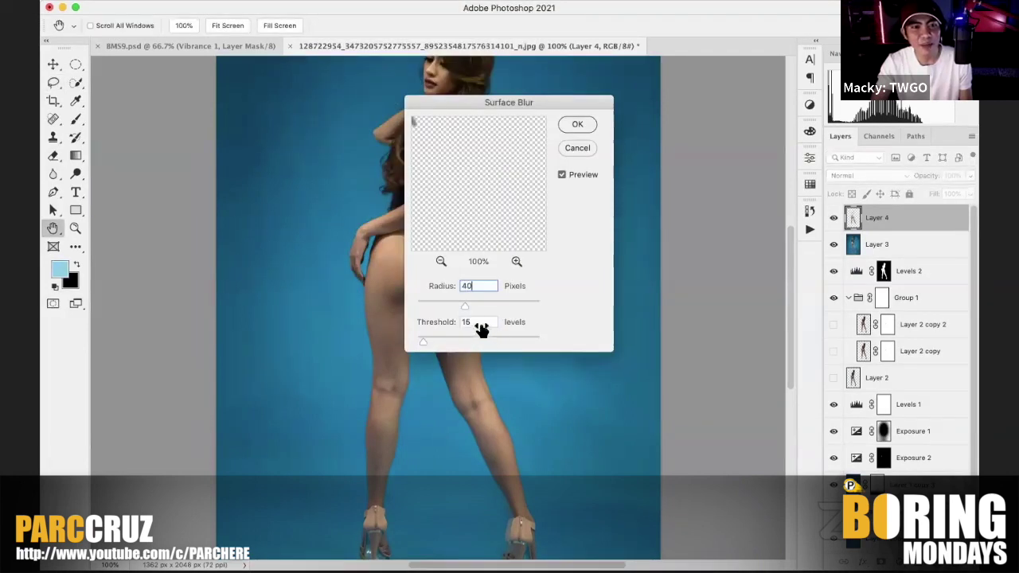
pyautogui.doubleClick(477, 321)
pyautogui.write('3')
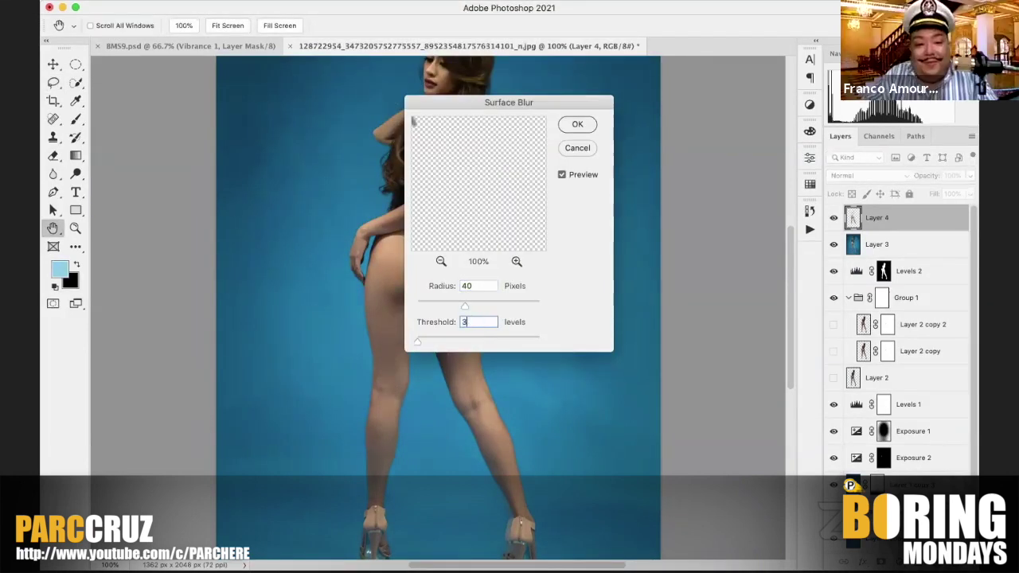
pyautogui.write('0')
pyautogui.click(577, 125)
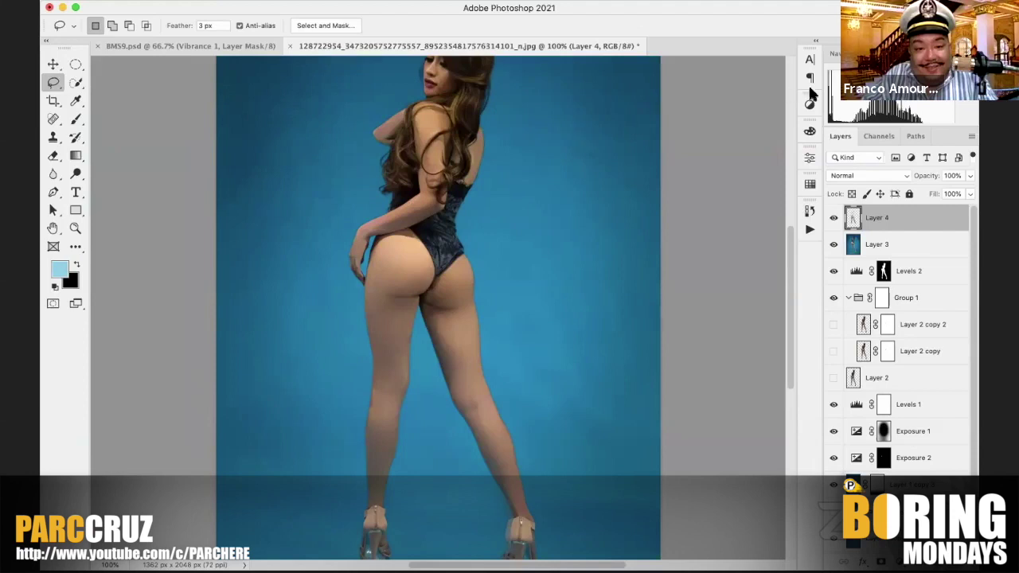
# Step: Reduce the blurred skin layer's fill to 40% so some skin texture shows through
pyautogui.click(969, 194)
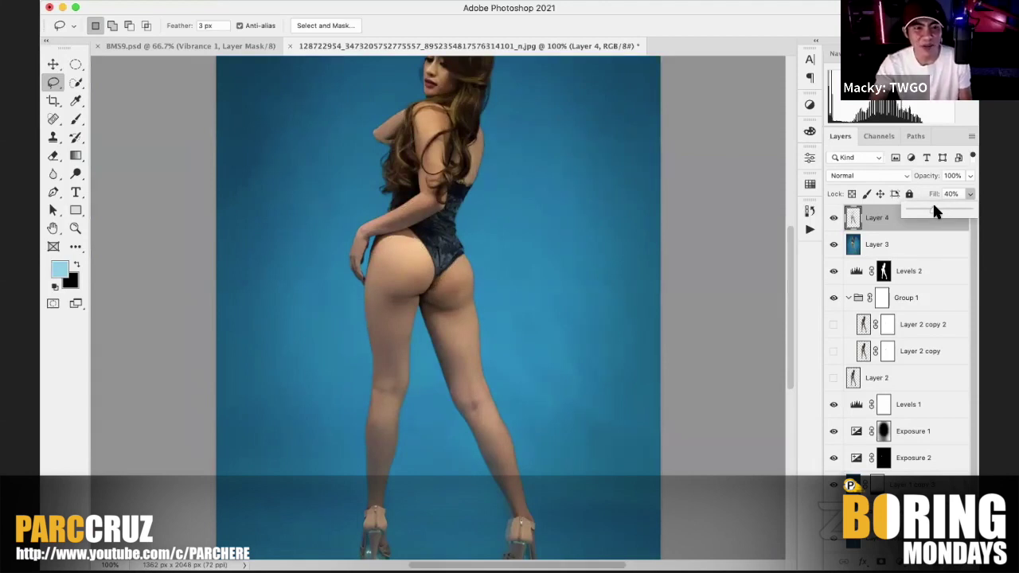
pyautogui.click(880, 221)
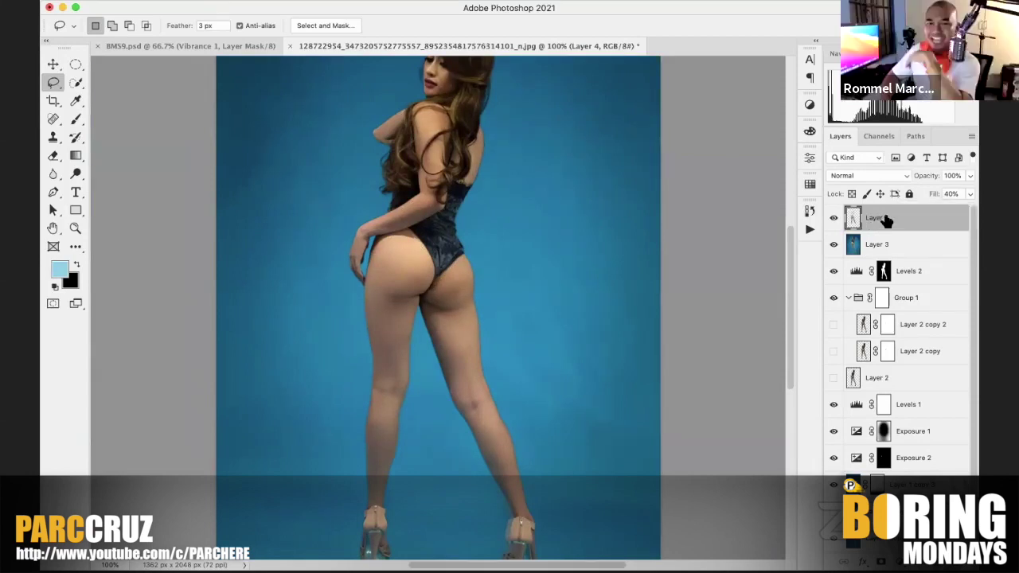
pyautogui.press('super+minus')
pyautogui.press('super+plus')
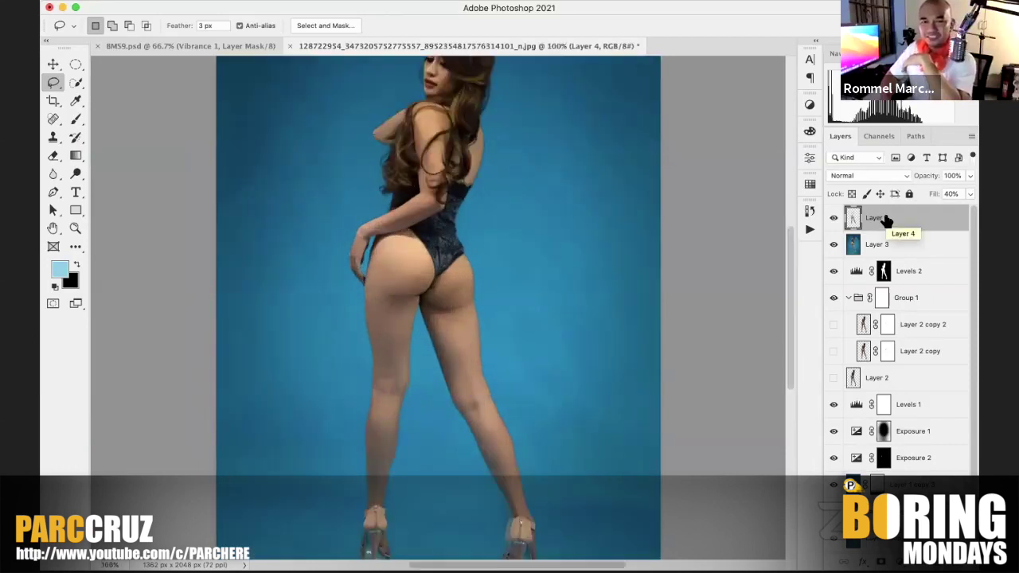
# Step: Stamp all visible layers into a new merged layer above the blurred skin layer
pyautogui.press('super+alt+shift+e')
pyautogui.press('super+minus')
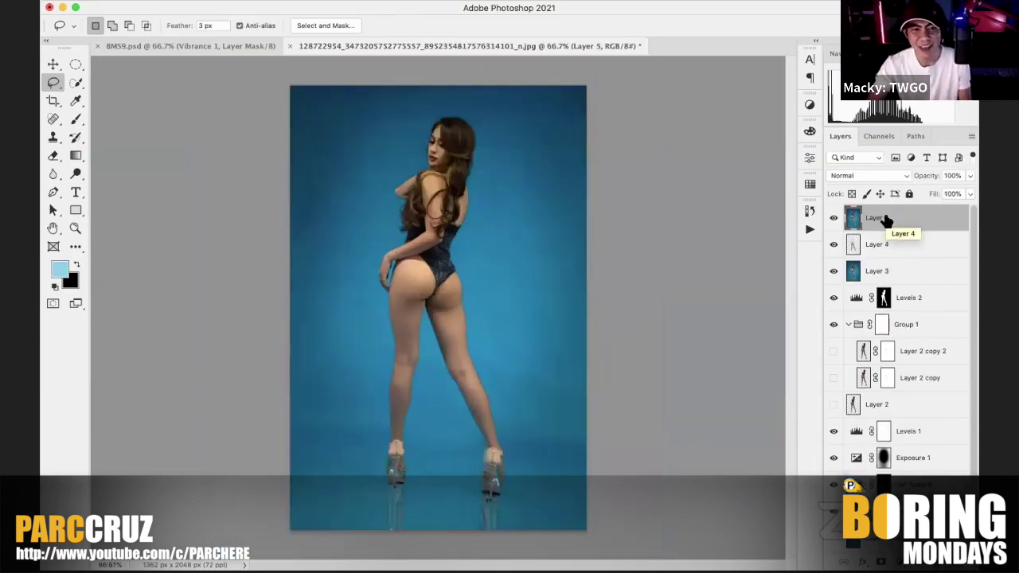
pyautogui.press('super+plus')
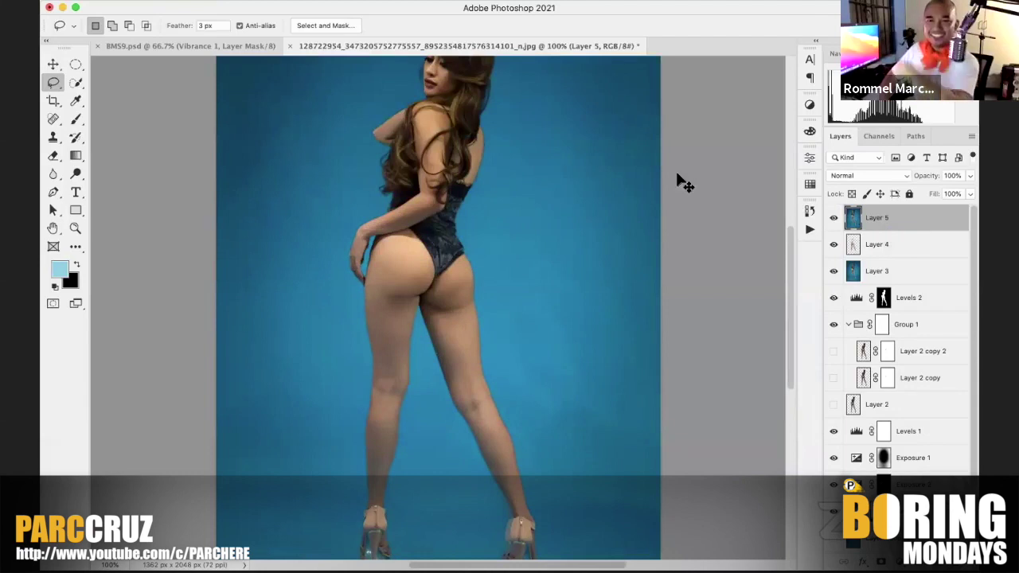
# Step: Dodge the highlights on the woman's face, shoulder and upper arm at 18% exposure, enlarging the brush to 70 pixels
pyautogui.press('super+plus')
pyautogui.scroll(10, 678, 179)
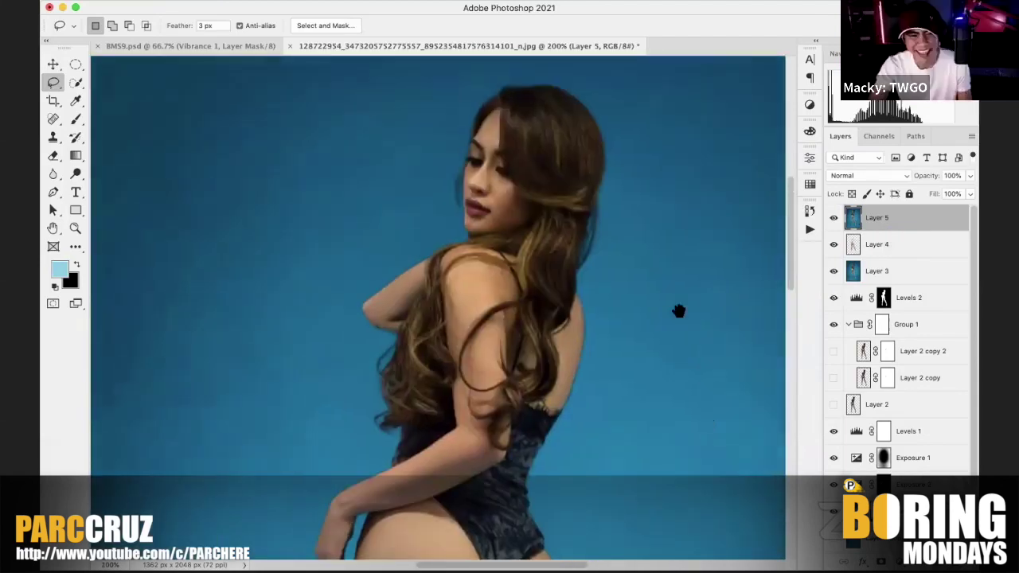
pyautogui.click(76, 174)
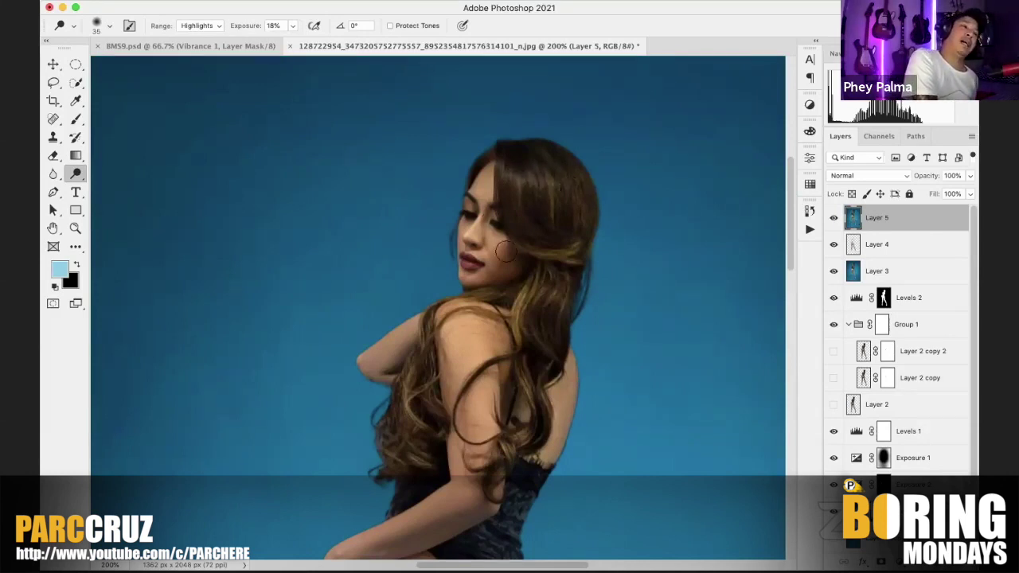
pyautogui.press(']')
pyautogui.press(']')
pyautogui.press(']')
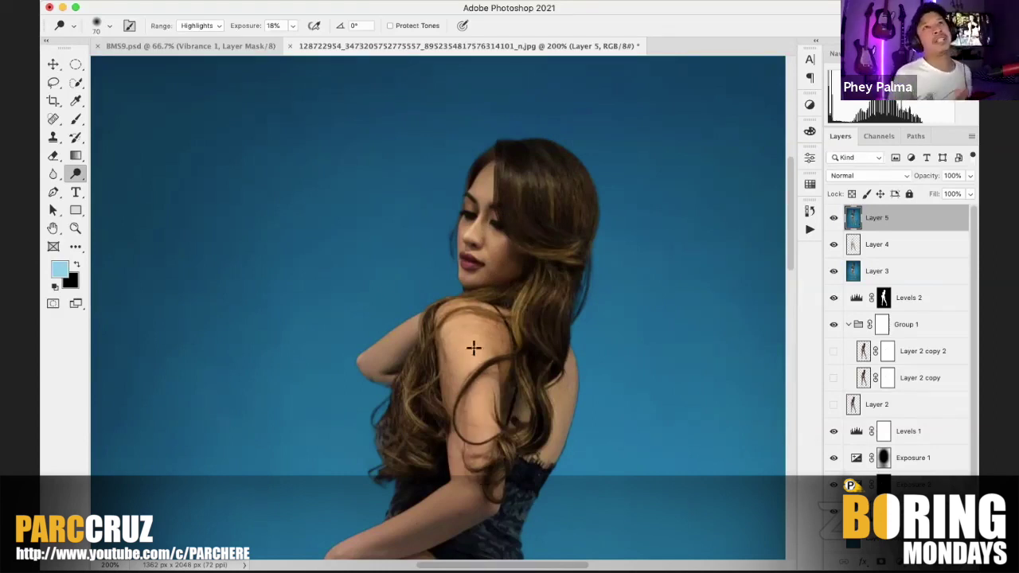
# Step: Dodge the highlights along the woman's bent arm, reducing the brush to 45 pixels
pyautogui.scroll(-5, 524, 309)
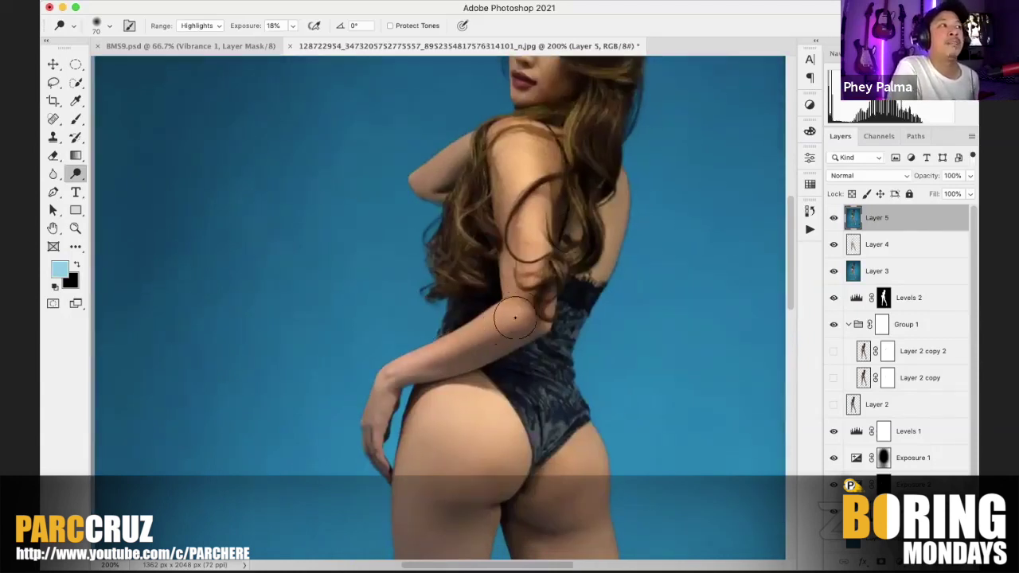
pyautogui.press('[')
pyautogui.press('[')
pyautogui.press('[')
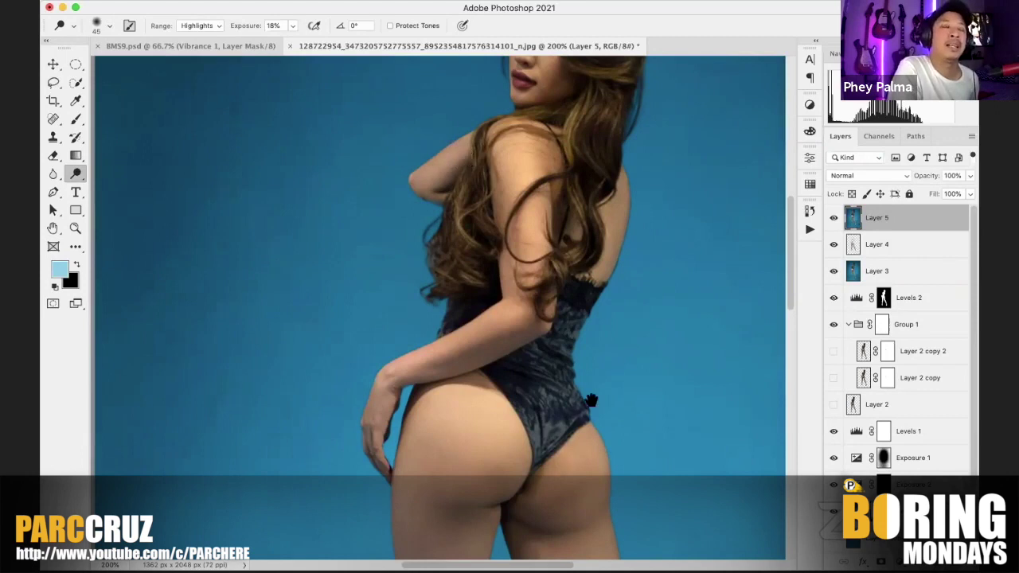
pyautogui.moveTo(545, 221); pyautogui.dragTo(533, 184)
# Step: Dodge the highlights on the hips and the thigh on the image's right, enlarging the brush to between 80 and 90 pixels
pyautogui.scroll(-6, 533, 185)
pyautogui.press(']')
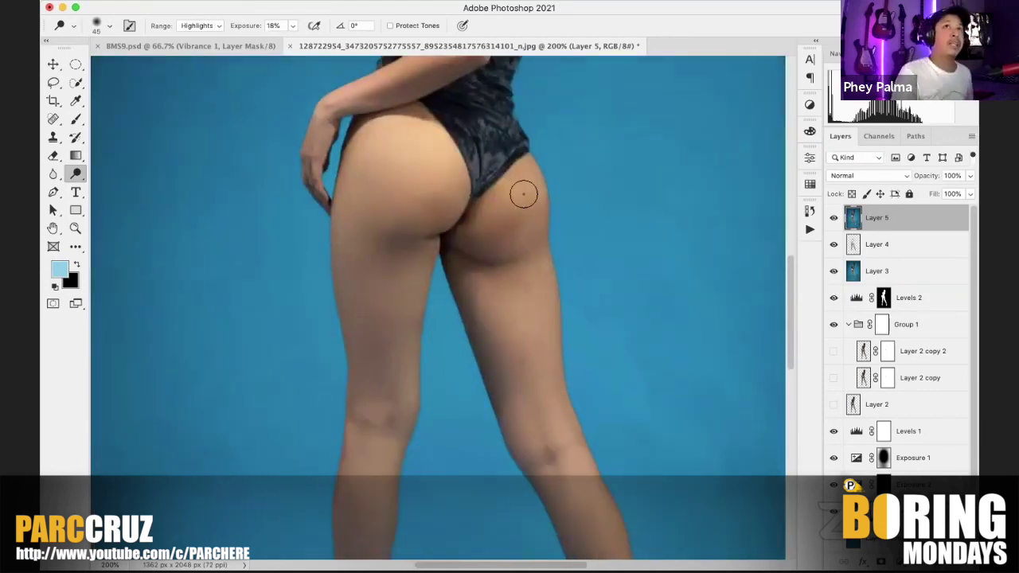
pyautogui.press(']')
pyautogui.press(']')
pyautogui.press(']')
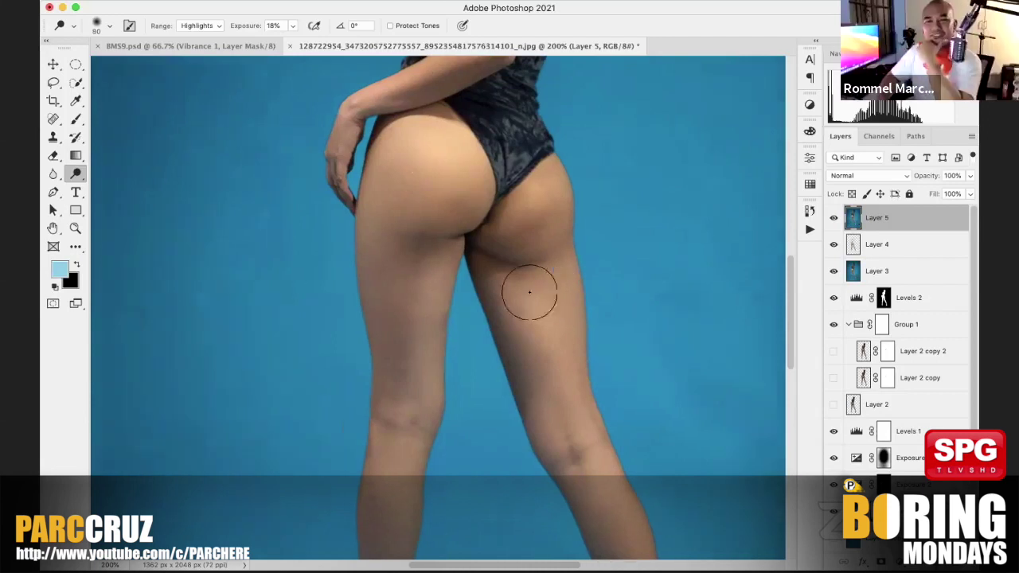
pyautogui.hscroll(-3, 534, 292)
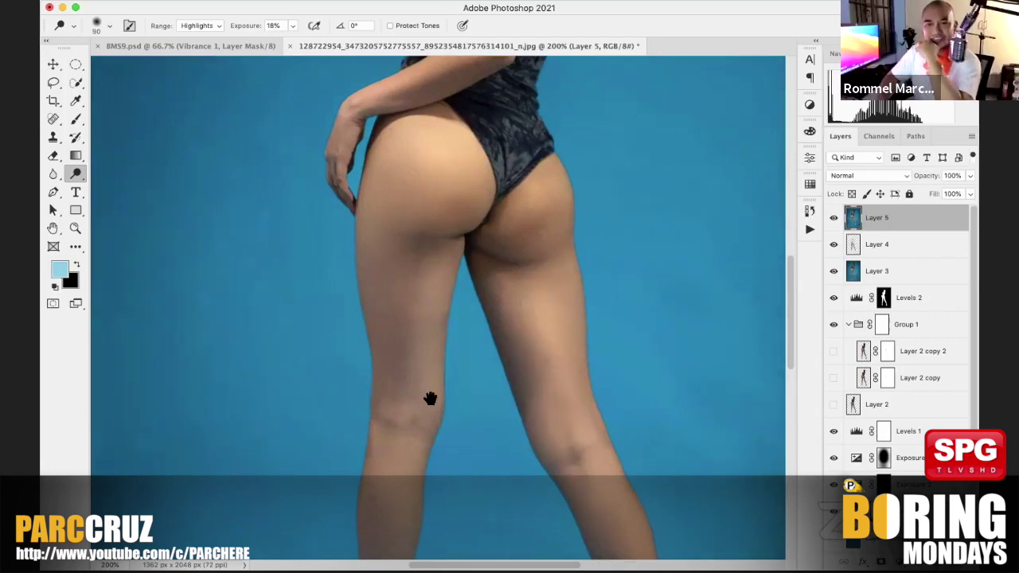
pyautogui.scroll(-5, 446, 322)
pyautogui.hscroll(-1, 446, 322)
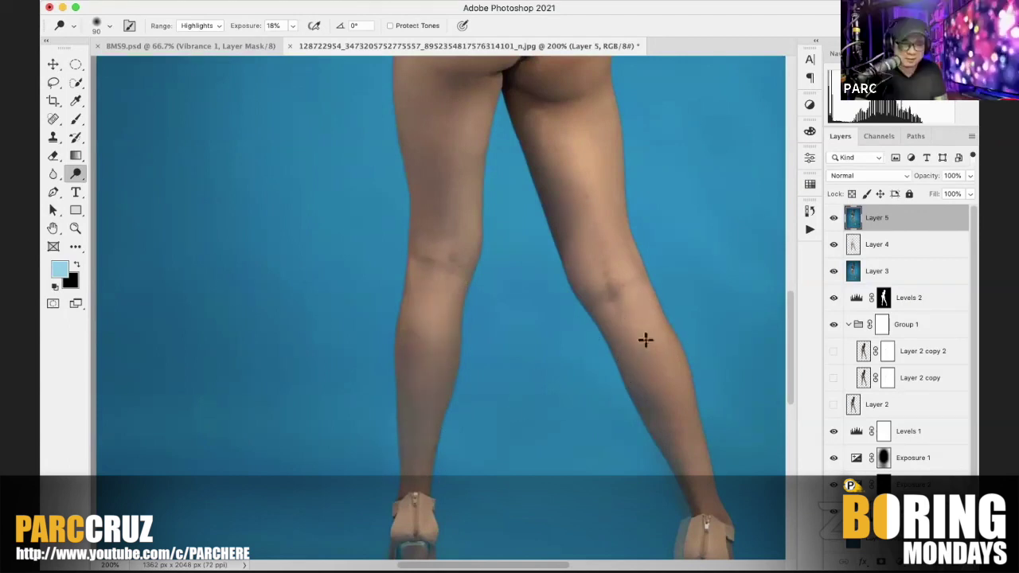
pyautogui.press('[')
pyautogui.press('[')
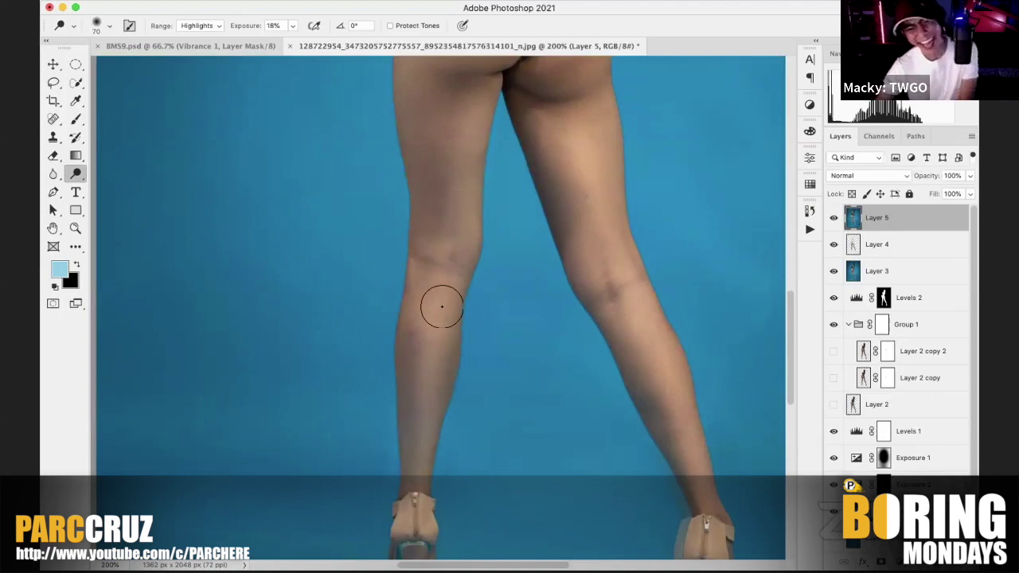
pyautogui.press('super+minus')
pyautogui.press('super+minus')
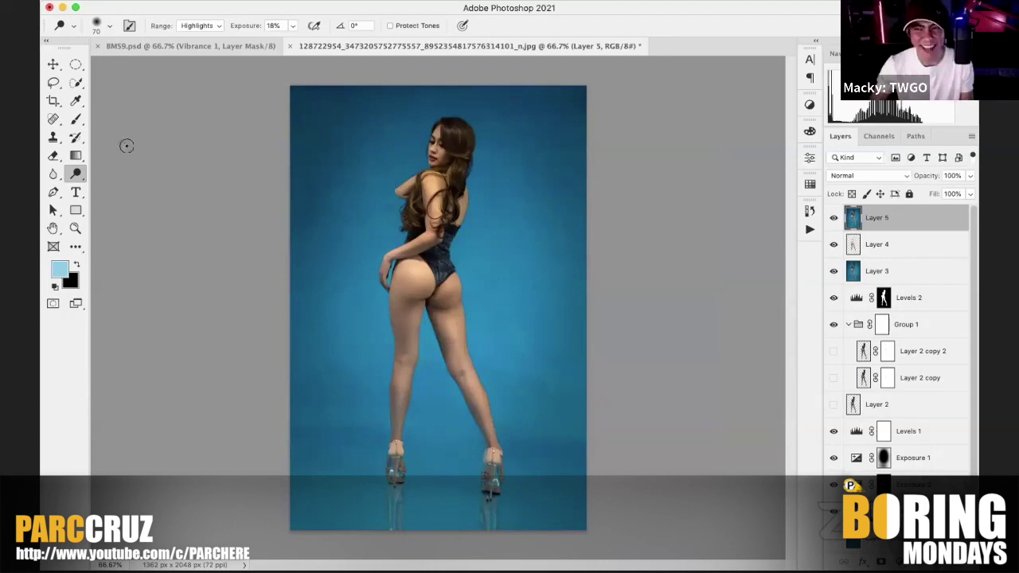
# Step: Switch to the Burn tool and enlarge its brush to 90 px
pyautogui.moveTo(76, 172); pyautogui.dragTo(133, 185)
pyautogui.click(129, 185)
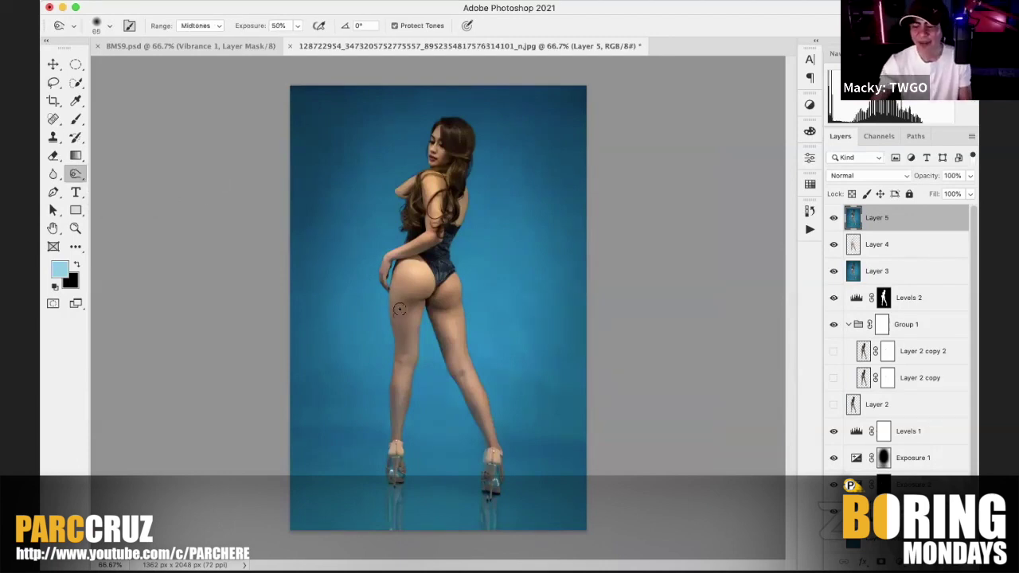
pyautogui.press(']')
pyautogui.press(']')
pyautogui.press(']')
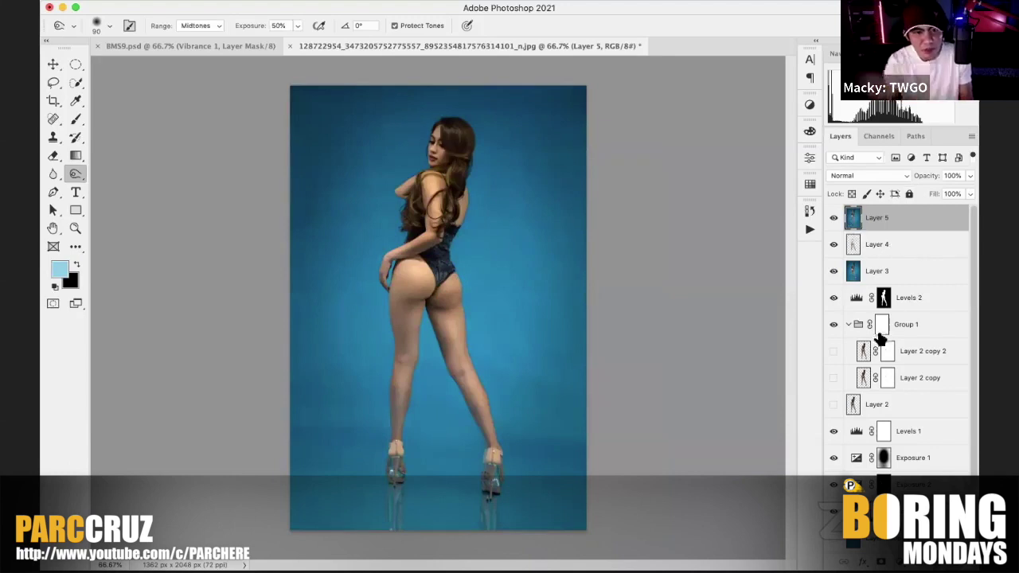
# Step: Load the woman's outline from Layer 2 copy 2 as a selection and add a solid colour fill of #776b61 masked to it
pyautogui.keyDown('super'); pyautogui.click(861, 350); pyautogui.keyUp('super')
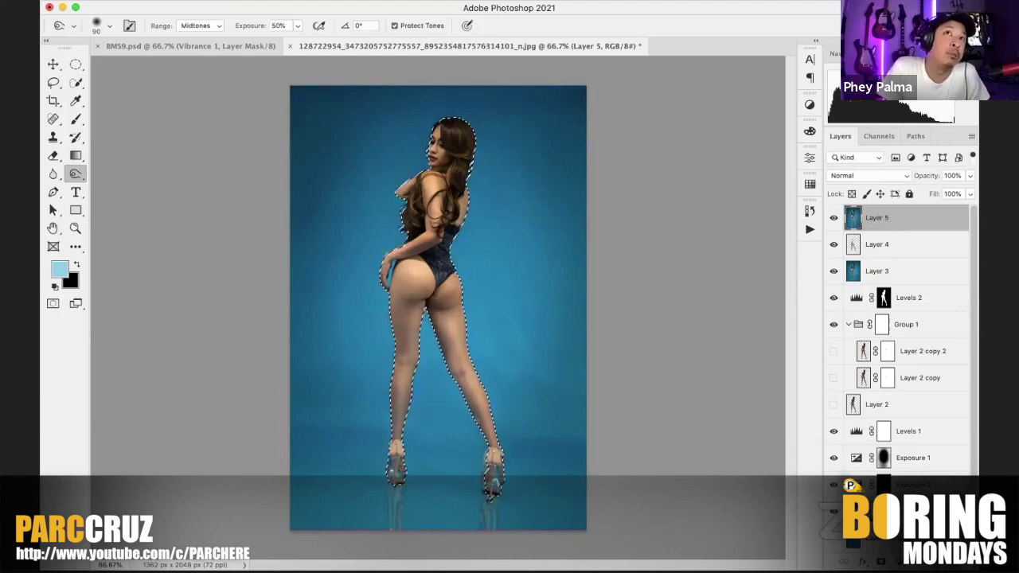
pyautogui.click(880, 561)
pyautogui.click(918, 316)
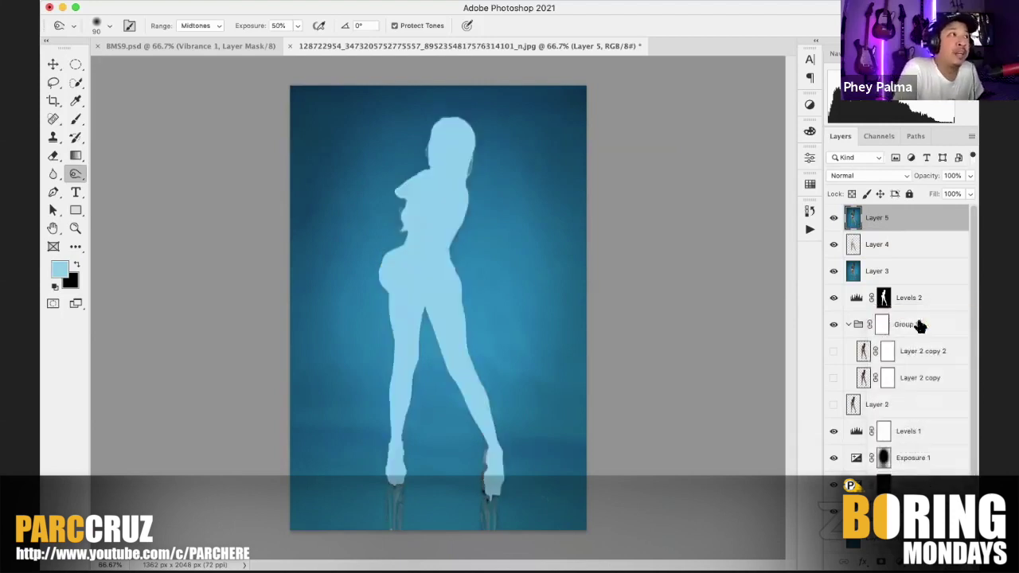
pyautogui.click(690, 269)
pyautogui.moveTo(690, 271); pyautogui.dragTo(691, 306)
pyautogui.moveTo(575, 252); pyautogui.dragTo(544, 241)
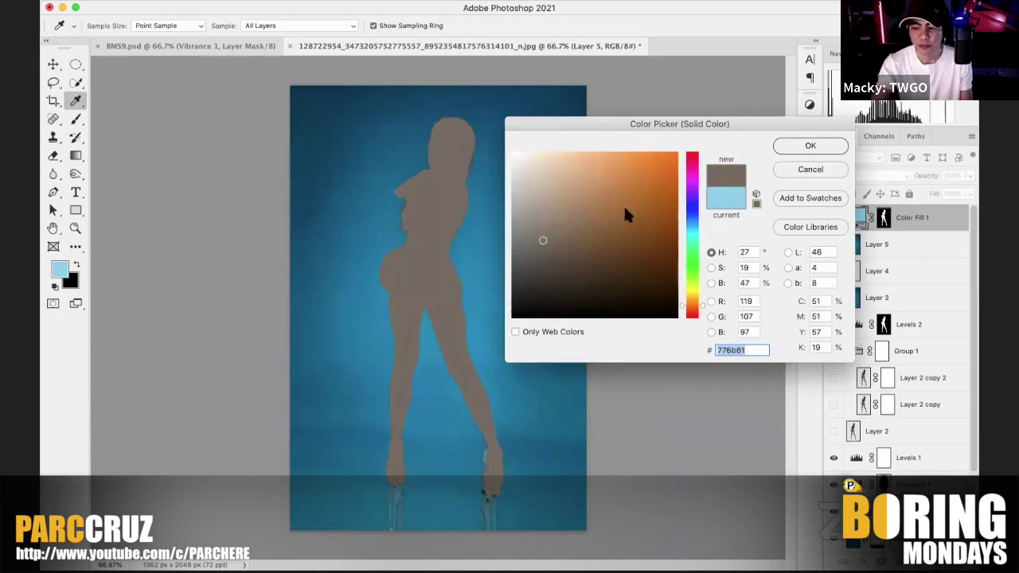
pyautogui.click(812, 147)
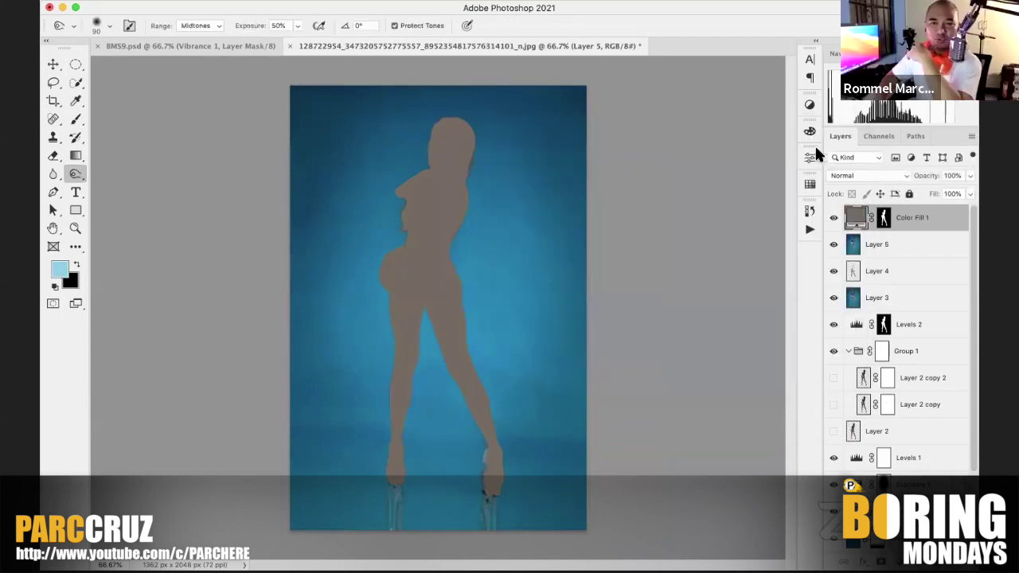
# Step: Set the colour fill layer's blend mode to Soft Light and its colour to the warmer brown #9d724f
pyautogui.click(853, 172)
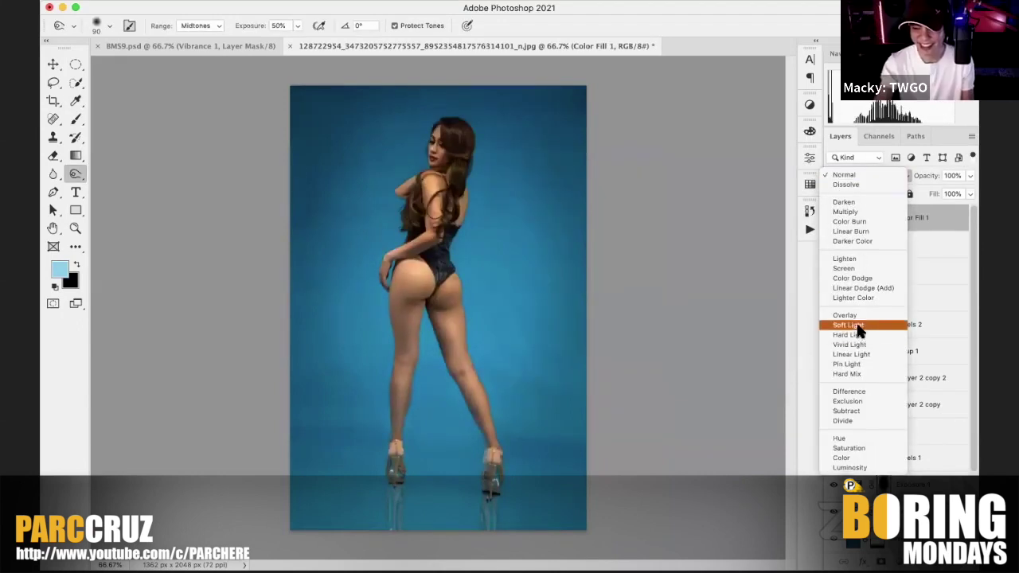
pyautogui.click(847, 325)
pyautogui.doubleClick(864, 217)
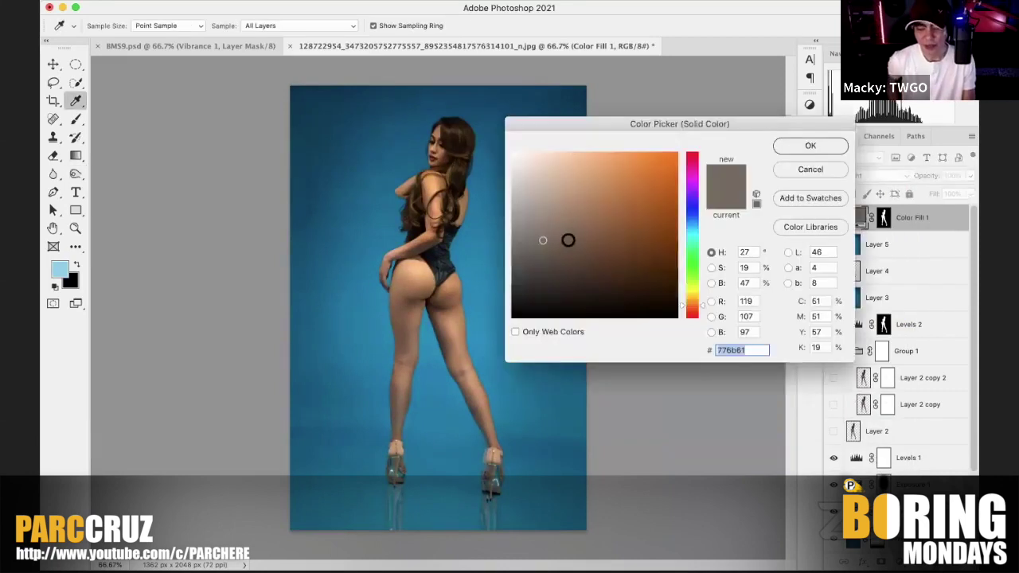
pyautogui.moveTo(557, 218)
pyautogui.mouseDown()
pyautogui.moveTo(596, 234)
pyautogui.moveTo(607, 210)
pyautogui.moveTo(594, 214)
pyautogui.mouseUp()
pyautogui.click(601, 223)
pyautogui.click(798, 146)
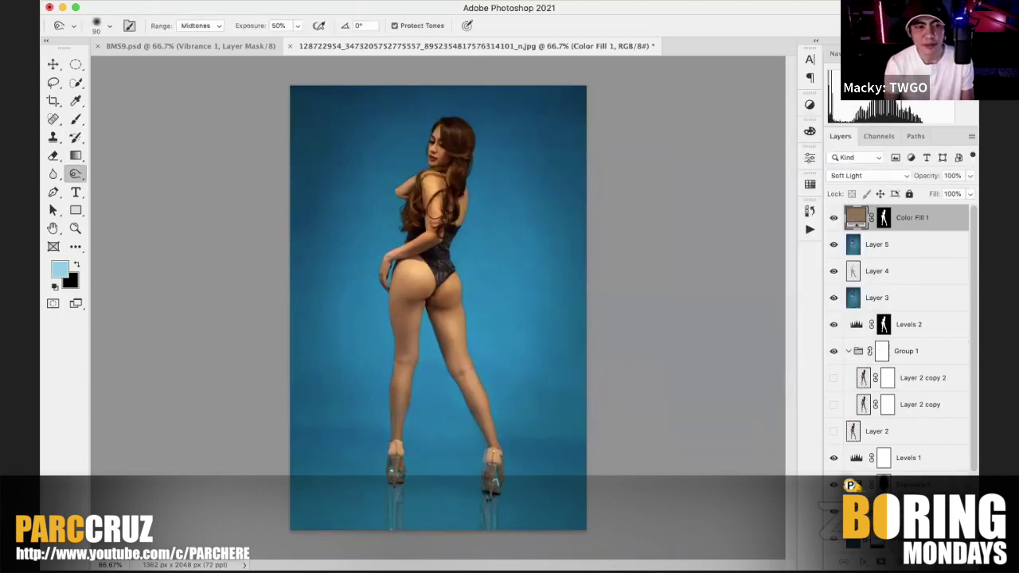
# Step: Add a Levels adjustment layer above the colour fill and set its white input level to 231
pyautogui.click(894, 561)
pyautogui.press('Escape')
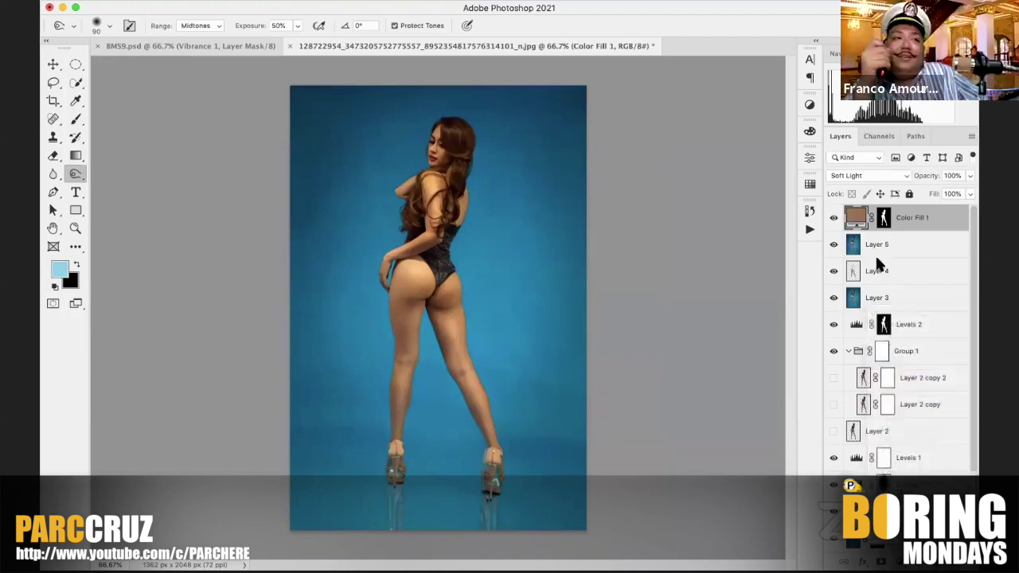
pyautogui.moveTo(770, 295)
pyautogui.mouseDown()
pyautogui.moveTo(752, 294)
pyautogui.moveTo(764, 294)
pyautogui.mouseUp()
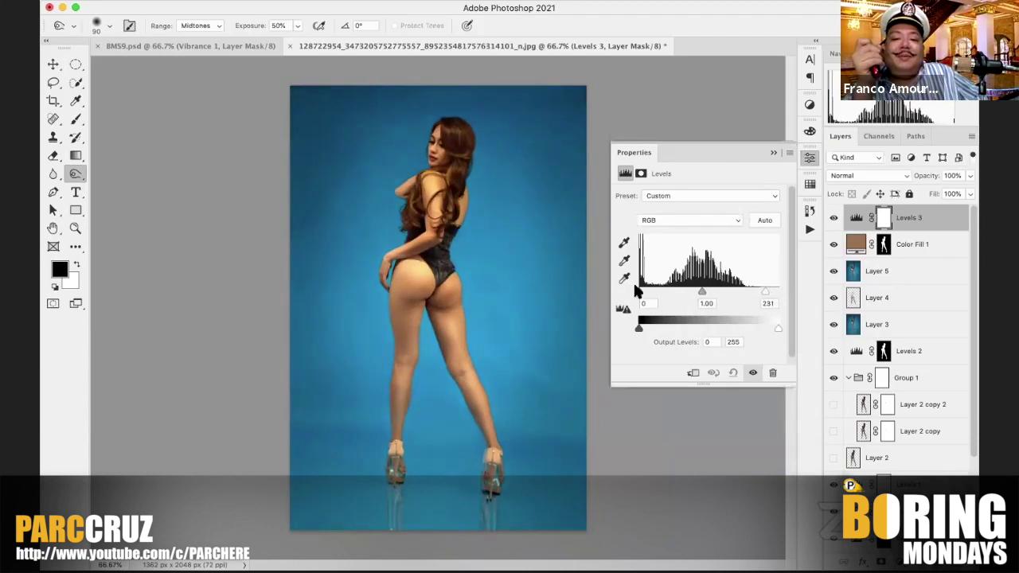
# Step: Add a Hue/Saturation adjustment above Layer 5, target the Cyans by sampling the blue backdrop, and set their hue to -3
pyautogui.click(899, 272)
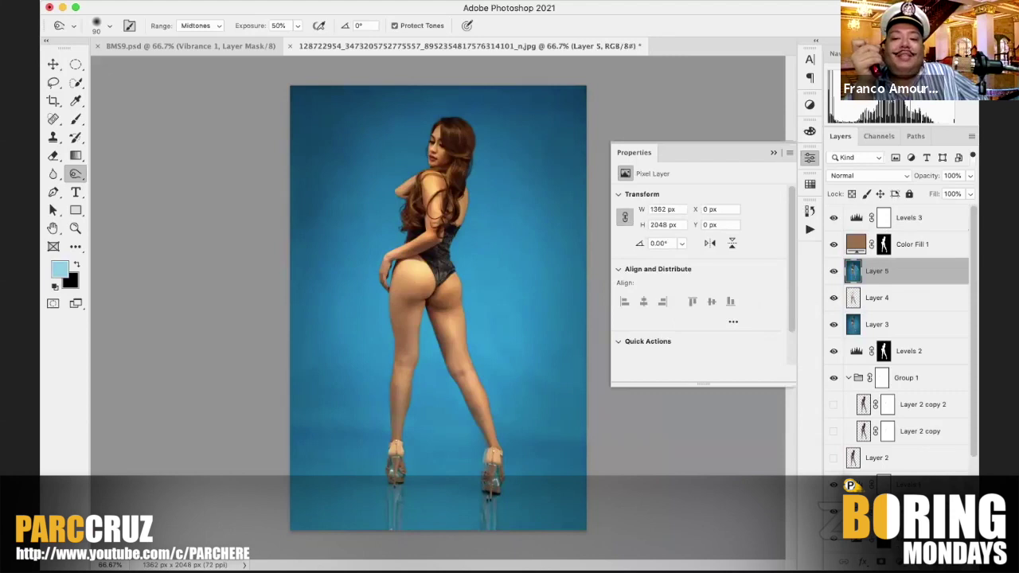
pyautogui.click(899, 561)
pyautogui.click(926, 414)
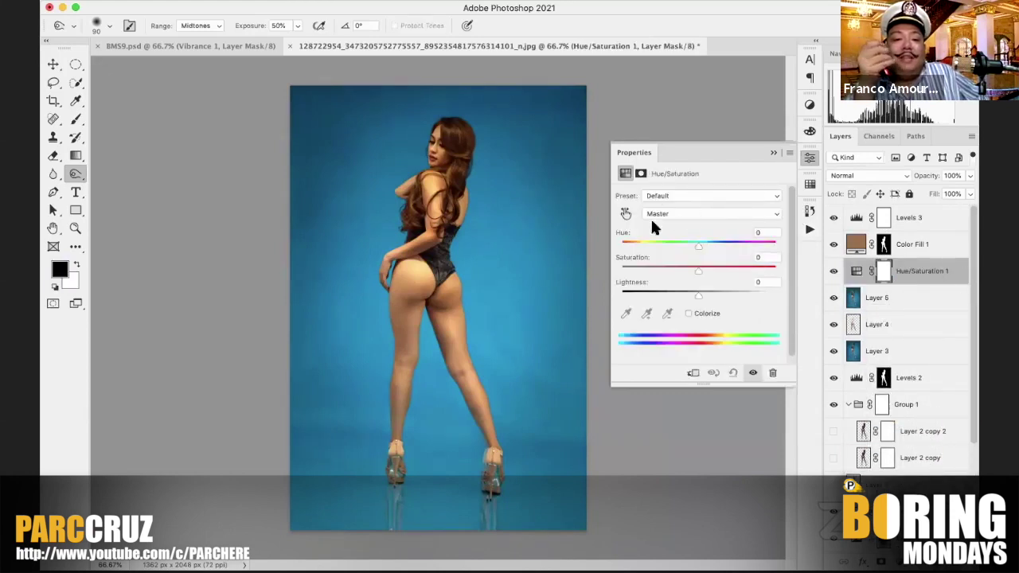
pyautogui.click(625, 215)
pyautogui.click(493, 221)
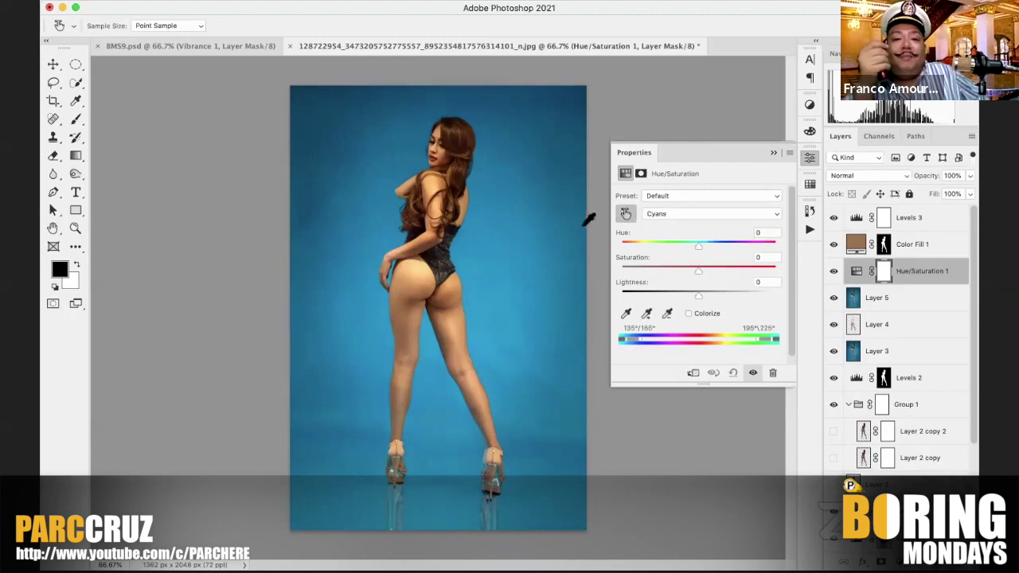
pyautogui.moveTo(698, 240); pyautogui.dragTo(693, 243)
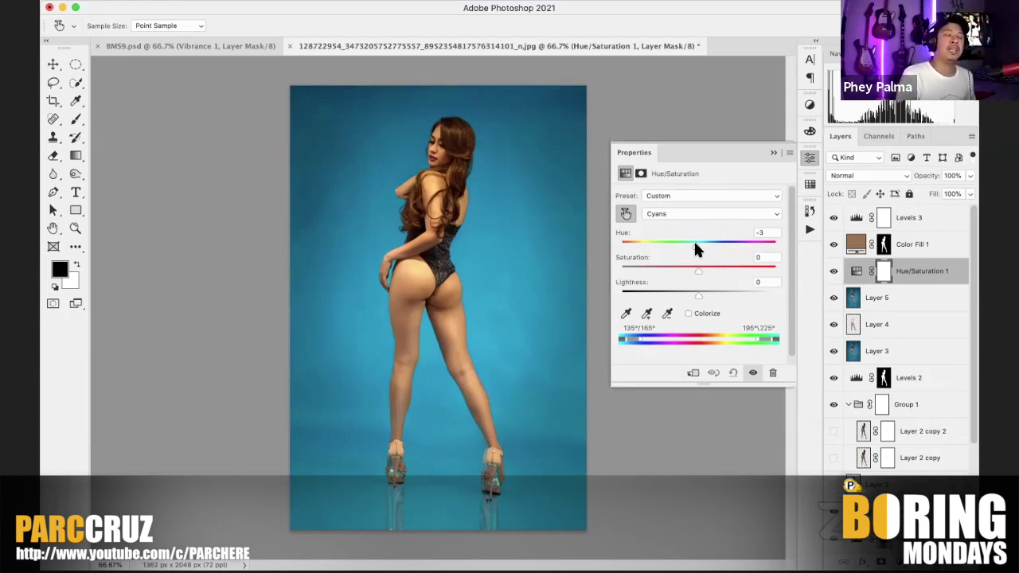
pyautogui.click(772, 152)
# Step: Change the Color Fill 1 layer's colour to the more muted brown #8d6e55
pyautogui.doubleClick(857, 237)
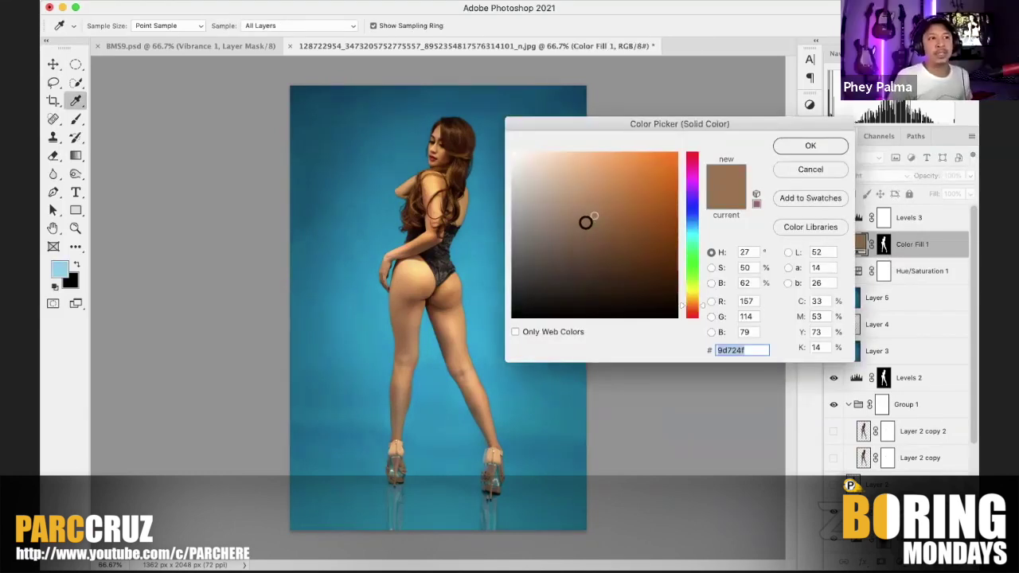
pyautogui.moveTo(586, 222)
pyautogui.mouseDown()
pyautogui.moveTo(557, 223)
pyautogui.moveTo(580, 228)
pyautogui.mouseUp()
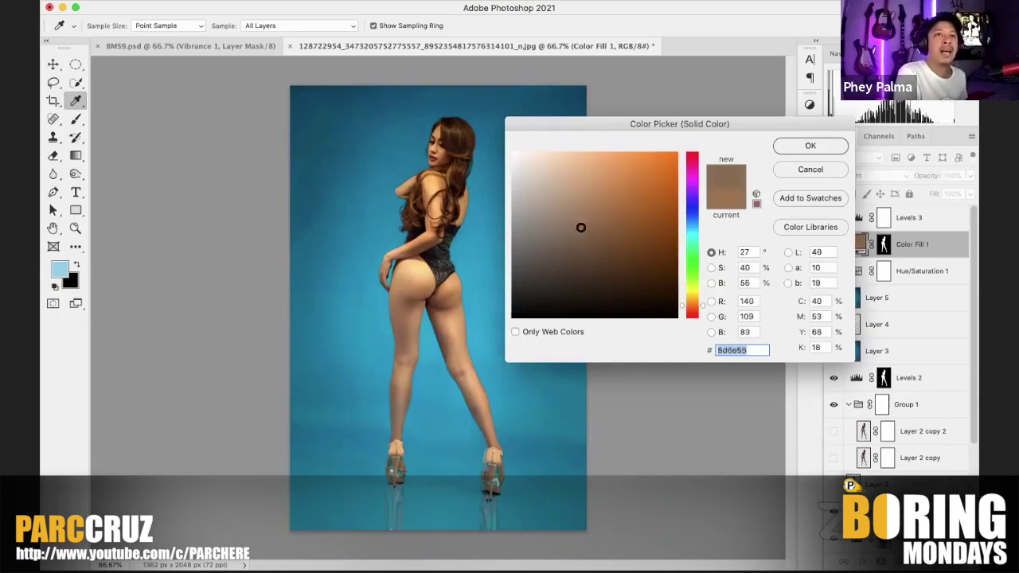
pyautogui.click(810, 145)
# Step: Compare the retouched photo with its original state by toggling the bottom layer's visibility
pyautogui.scroll(-4, 928, 422)
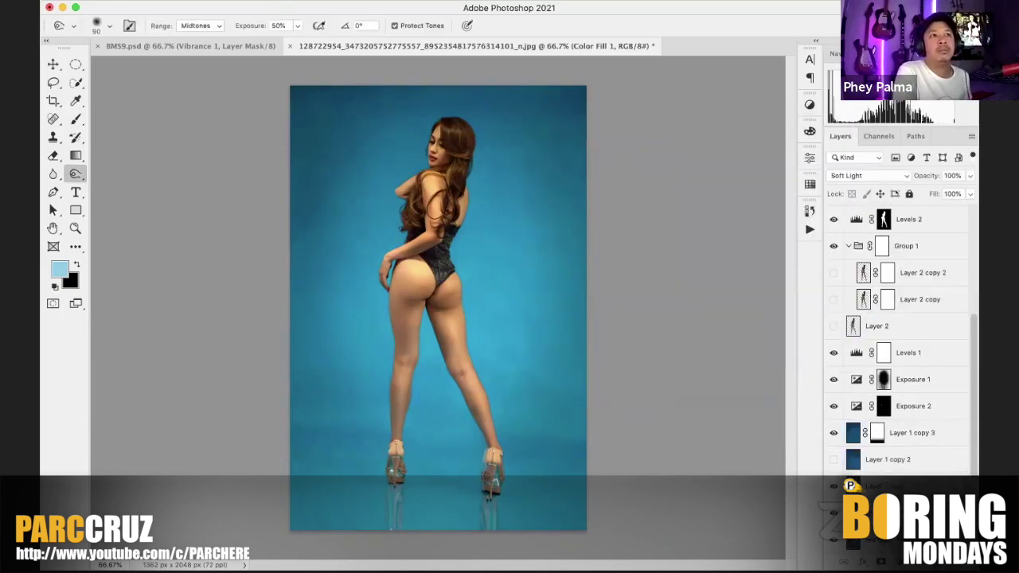
pyautogui.click(832, 543)
pyautogui.click(832, 544)
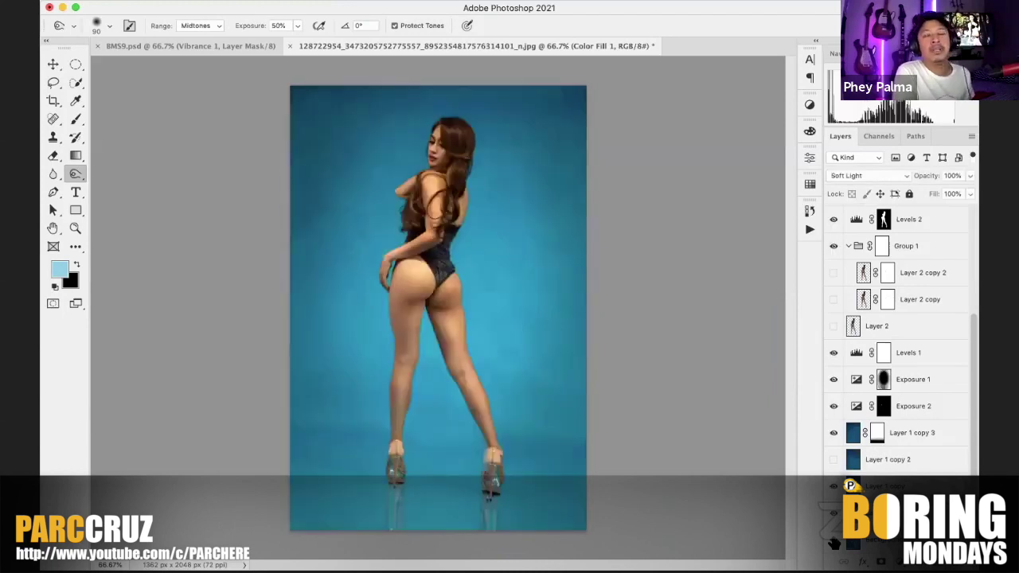
pyautogui.press('super+minus')
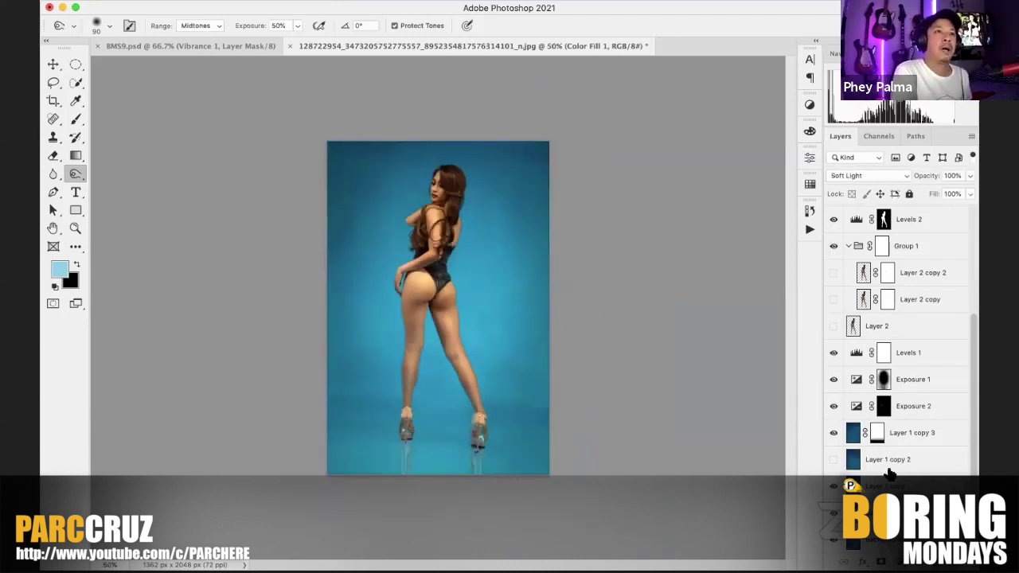
pyautogui.press('super+plus')
pyautogui.scroll(5, 915, 231)
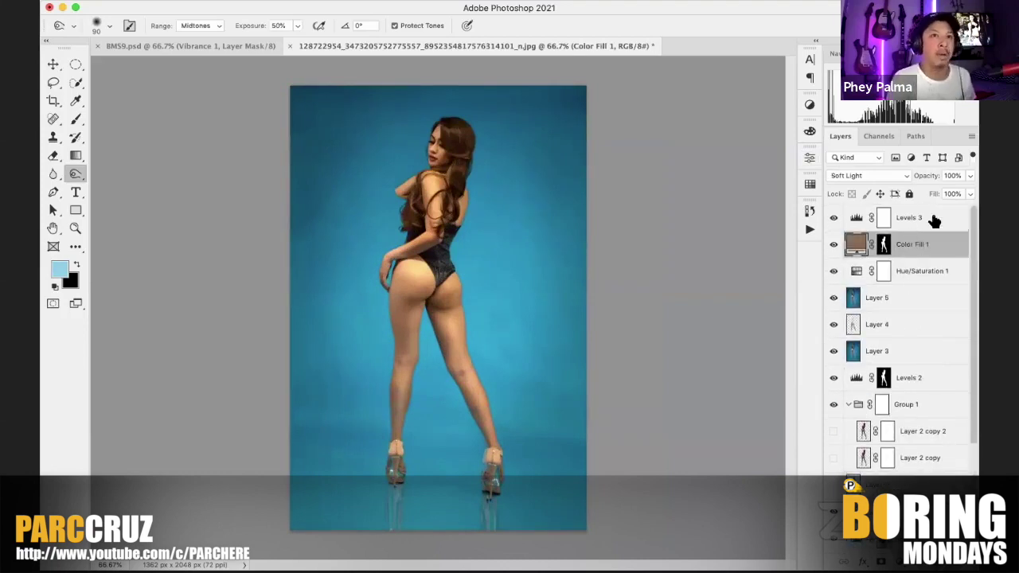
pyautogui.click(933, 221)
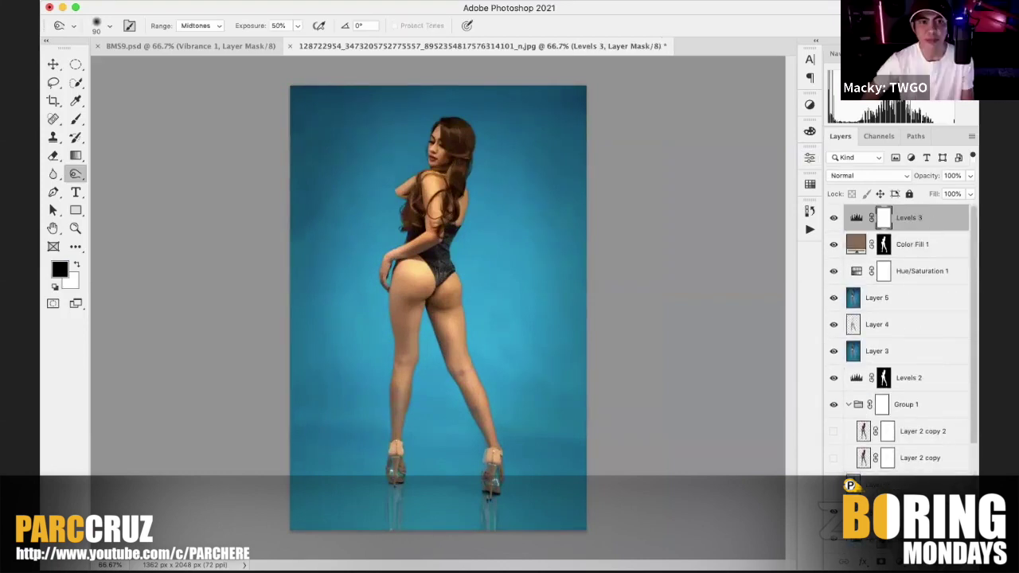
pyautogui.click(899, 561)
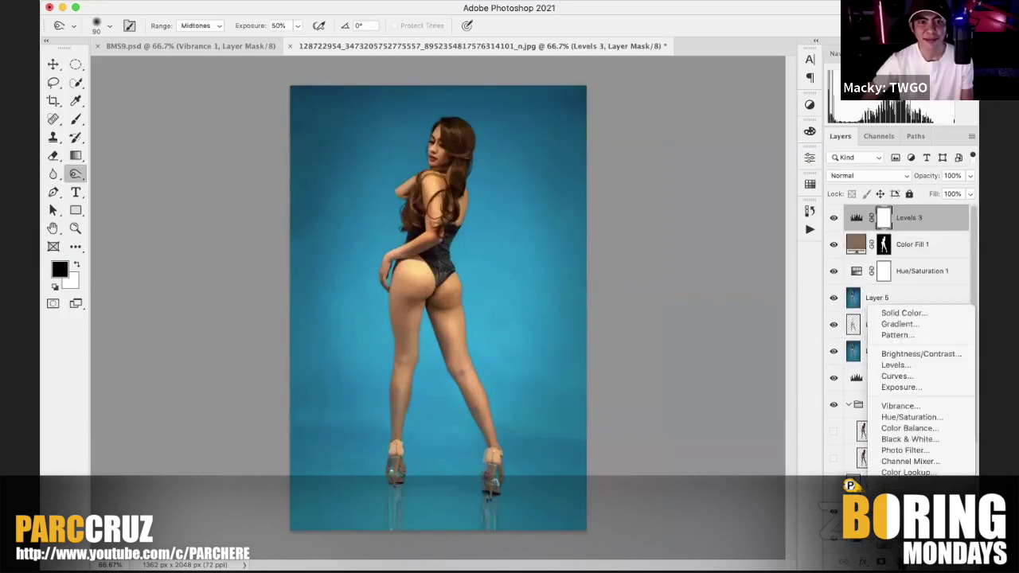
pyautogui.click(933, 314)
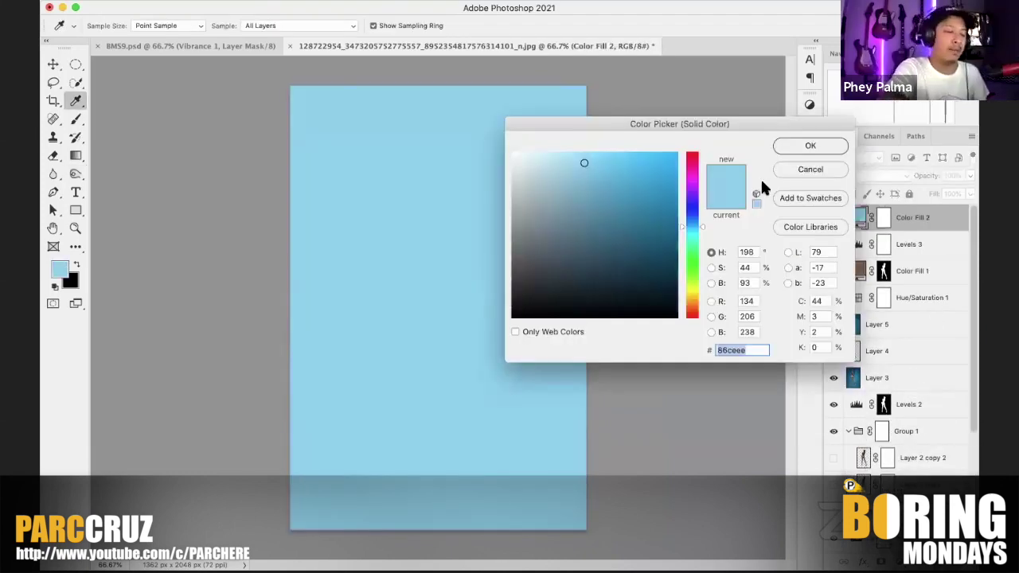
pyautogui.click(802, 169)
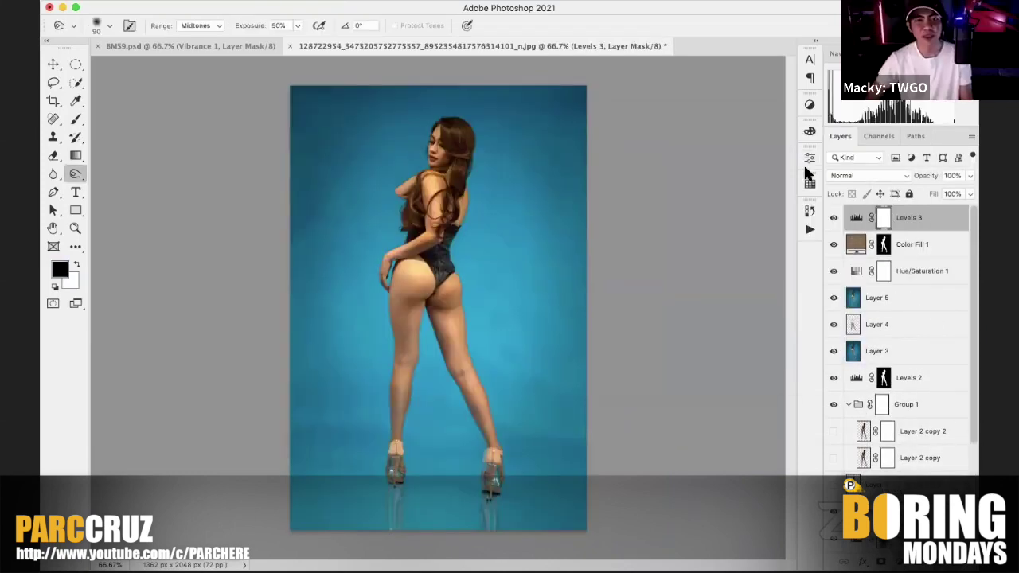
# Step: Stamp all visible layers into a new top layer, hide Color Fill 1, and delete the stamped layer
pyautogui.press('super+alt+shift+e')
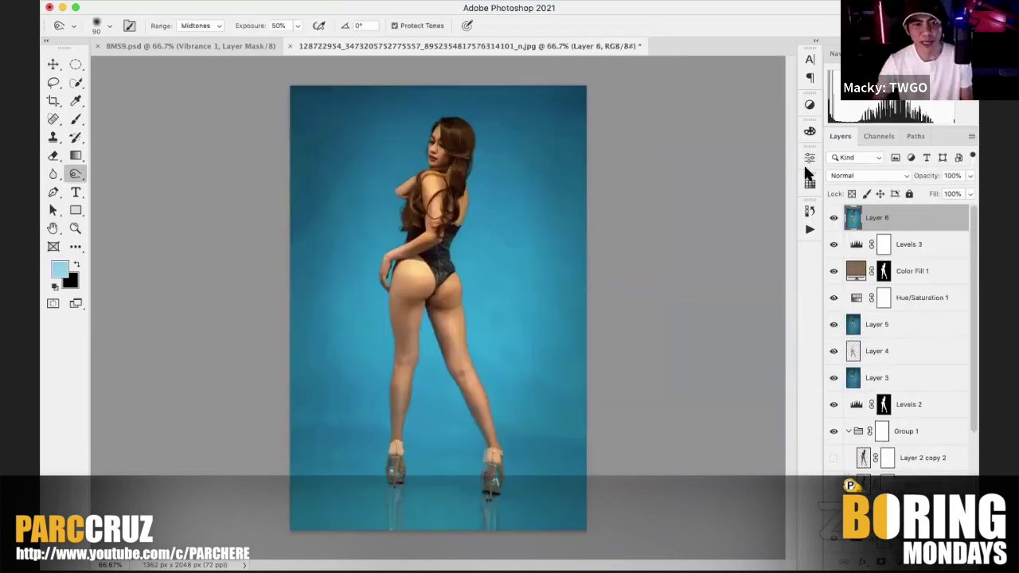
pyautogui.click(833, 271)
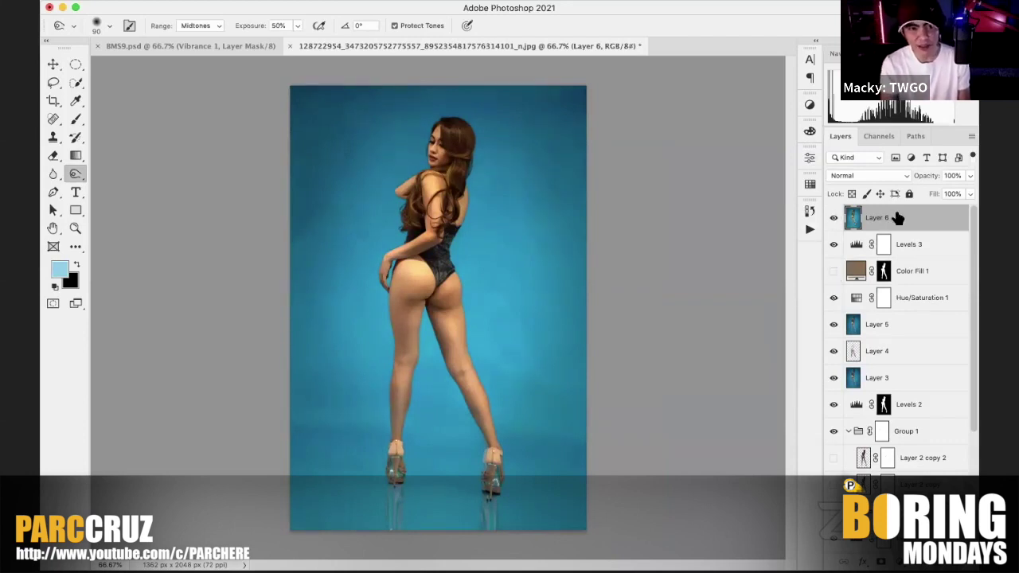
pyautogui.press('Delete')
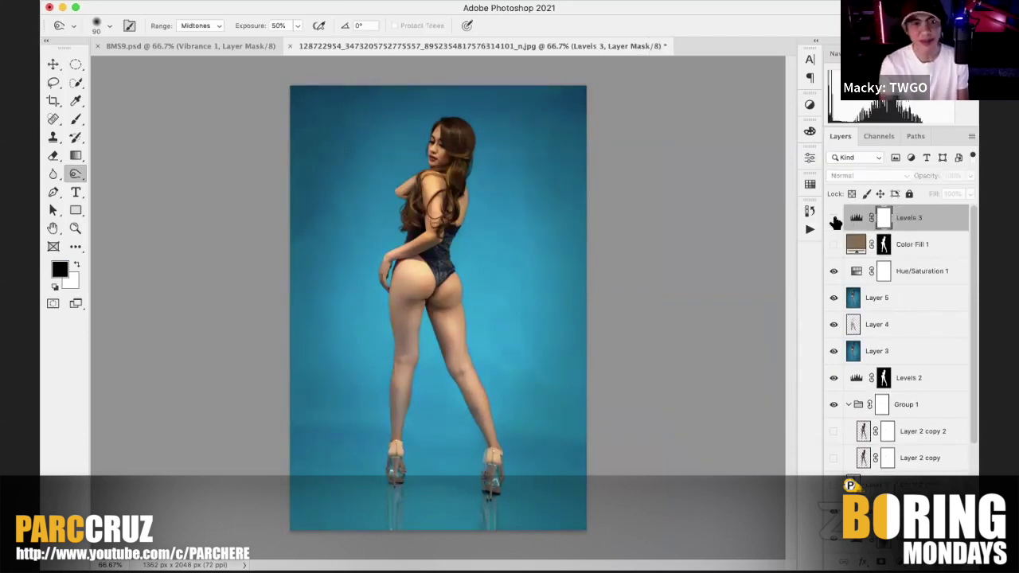
# Step: Compare the photo with and without the Levels 3 and Color Fill 1 layers, leaving both shown
pyautogui.click(834, 218)
pyautogui.click(834, 219)
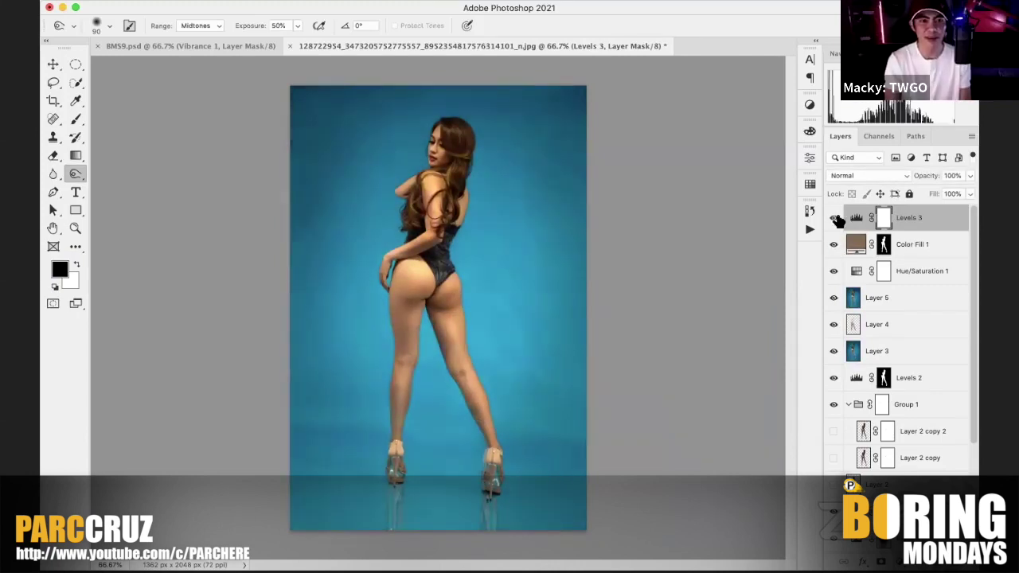
pyautogui.click(834, 218)
pyautogui.click(833, 218)
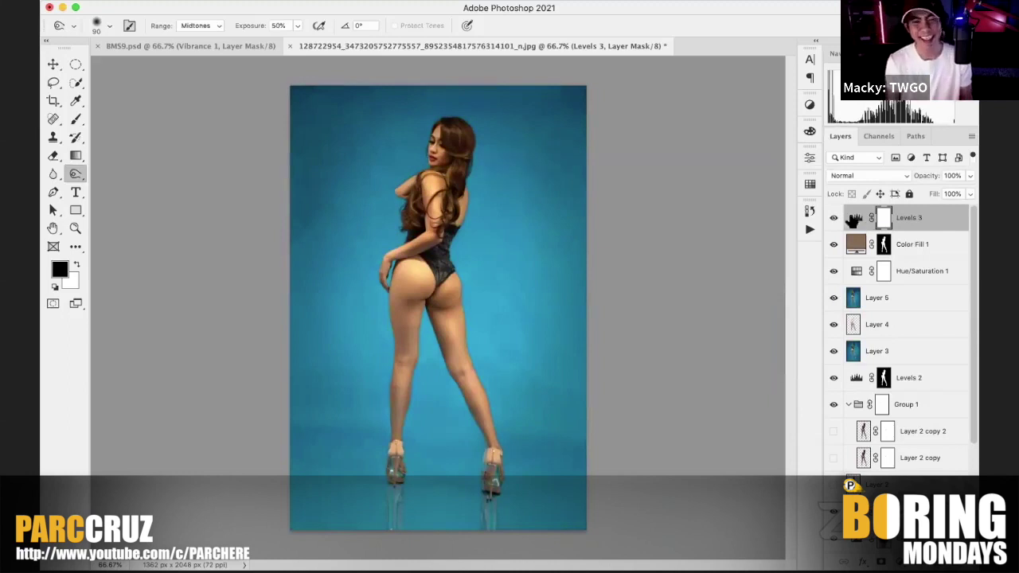
# Step: Paint black on the Levels 3 mask over the woman's hips and upper body with a 300 px brush at 18% opacity
pyautogui.click(75, 119)
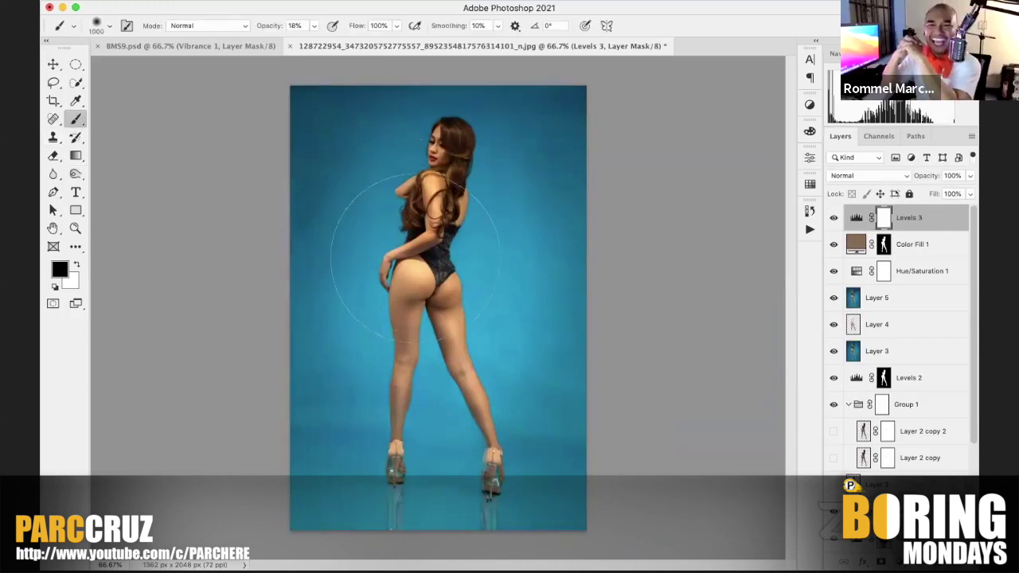
pyautogui.press('[')
pyautogui.press('[')
pyautogui.moveTo(423, 276)
pyautogui.mouseDown()
pyautogui.moveTo(406, 279)
pyautogui.moveTo(446, 279)
pyautogui.moveTo(436, 283)
pyautogui.moveTo(454, 159)
pyautogui.moveTo(454, 199)
pyautogui.mouseUp()
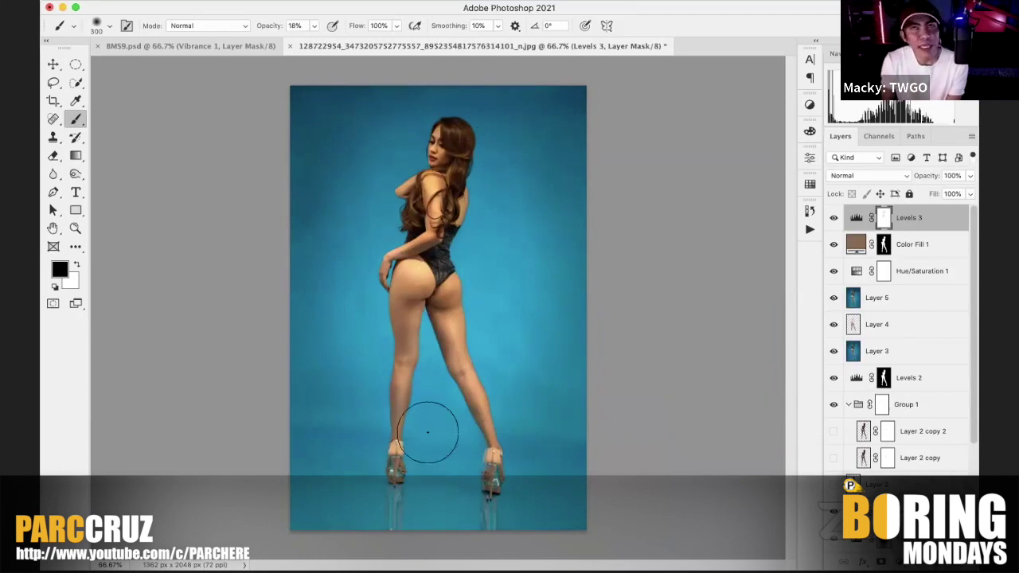
# Step: Add a Levels adjustment masked with Color Fill 1's silhouette, with input levels of 7, 1.03 and 241
pyautogui.keyDown('super'); pyautogui.click(885, 252); pyautogui.keyUp('super')
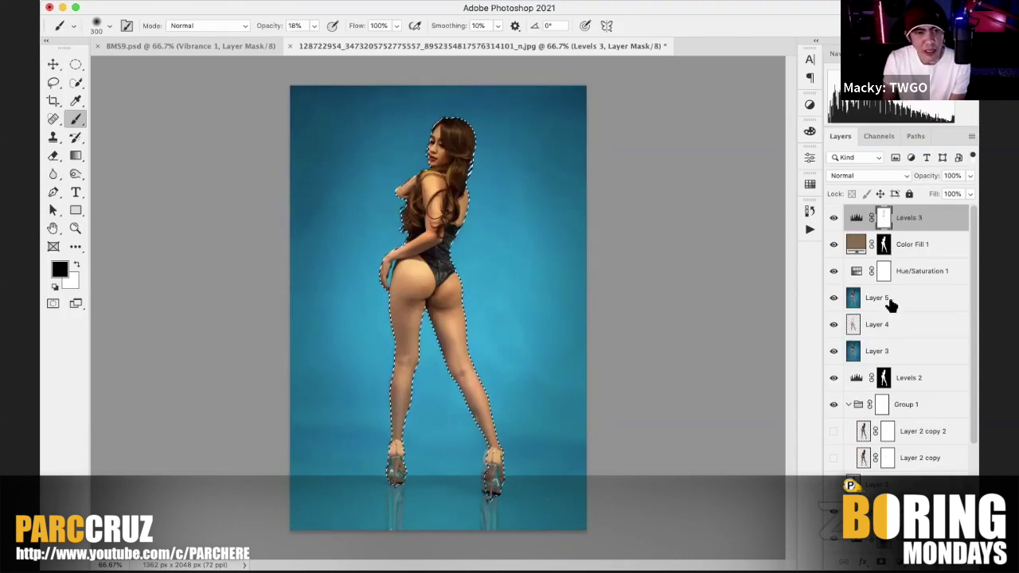
pyautogui.click(892, 561)
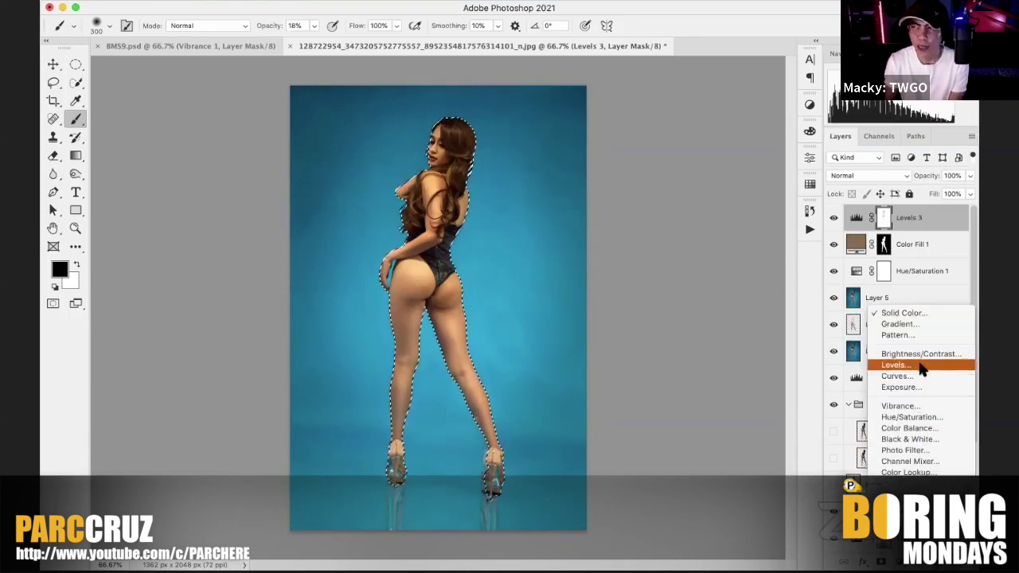
pyautogui.click(923, 371)
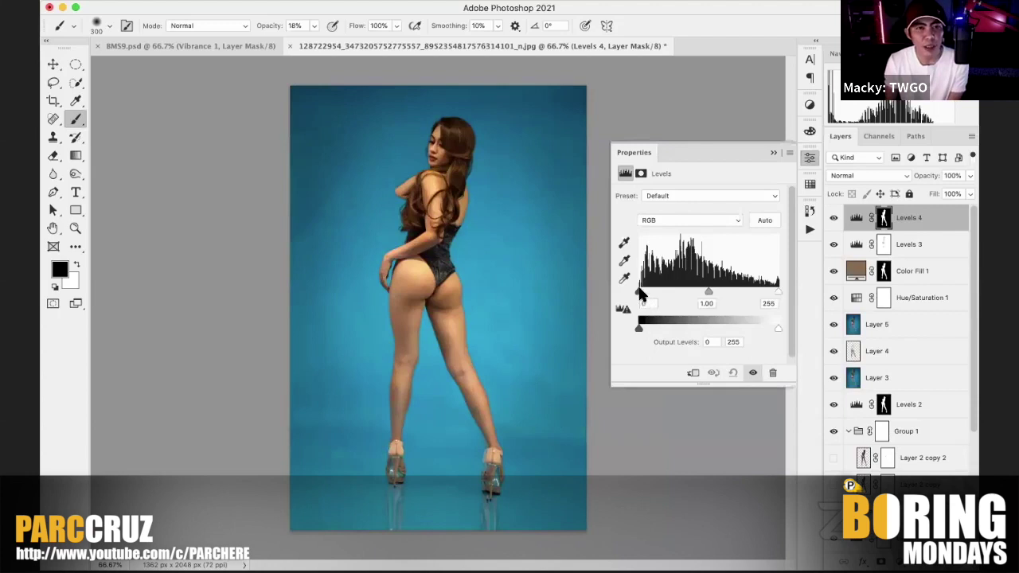
pyautogui.moveTo(640, 295); pyautogui.dragTo(644, 296)
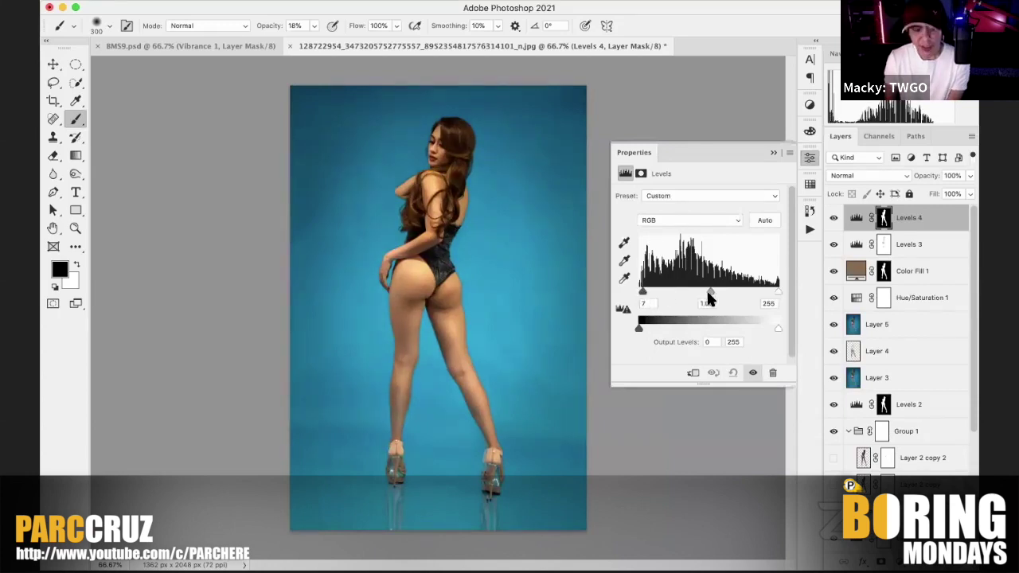
pyautogui.moveTo(708, 297); pyautogui.dragTo(707, 295)
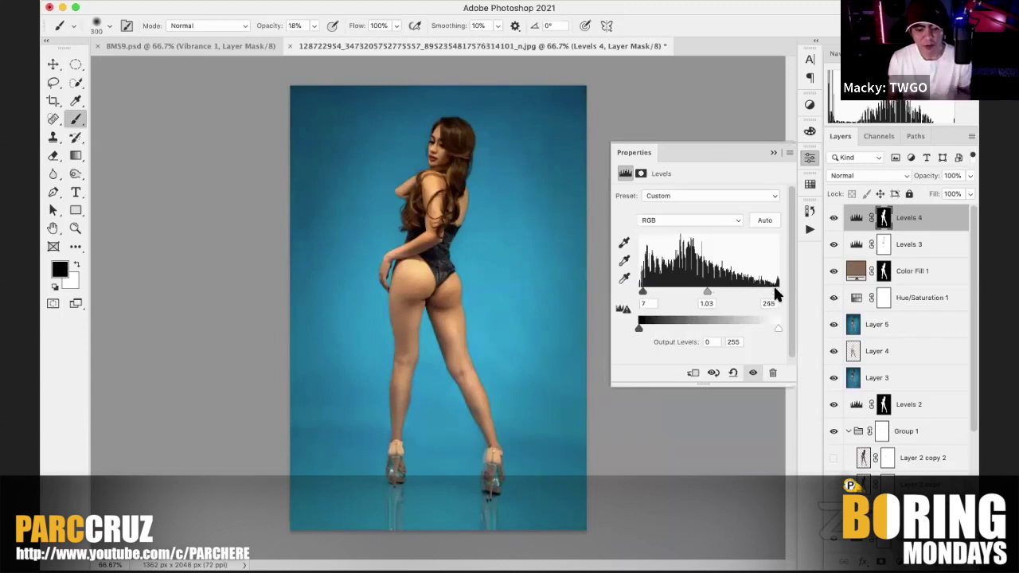
pyautogui.moveTo(776, 294); pyautogui.dragTo(771, 292)
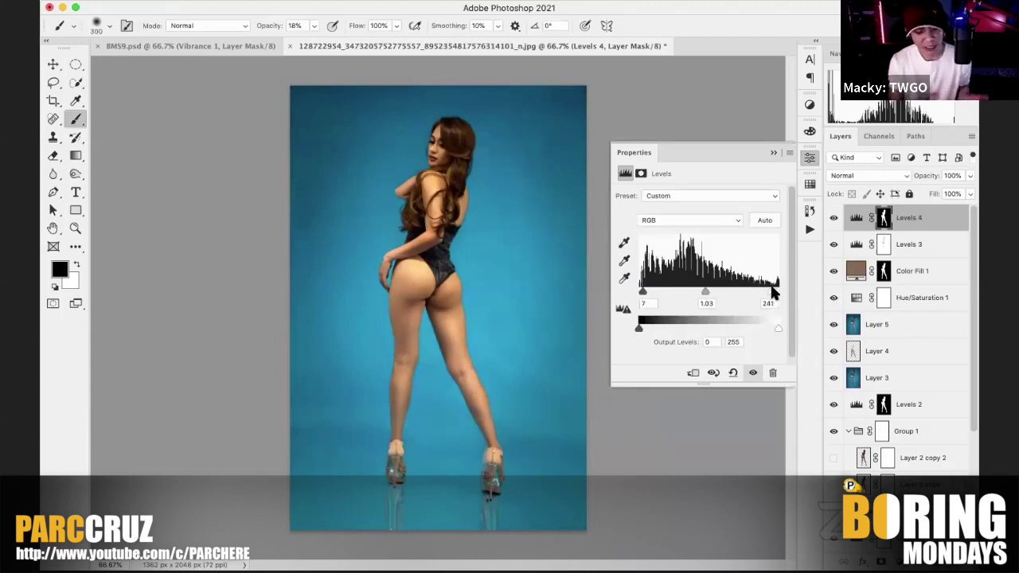
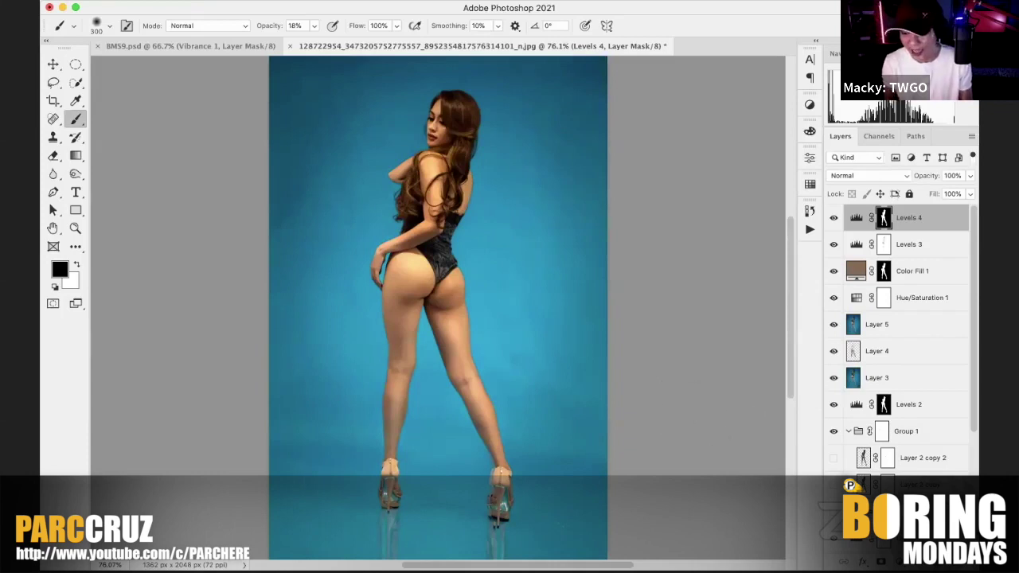
# Step: Compare the retouched photo with the original by showing only the bottom layer and restoring all the others
pyautogui.scroll(-5, 899, 358)
pyautogui.keyDown('alt'); pyautogui.click(834, 540); pyautogui.keyUp('alt')
pyautogui.keyDown('alt'); pyautogui.click(834, 540); pyautogui.keyUp('alt')
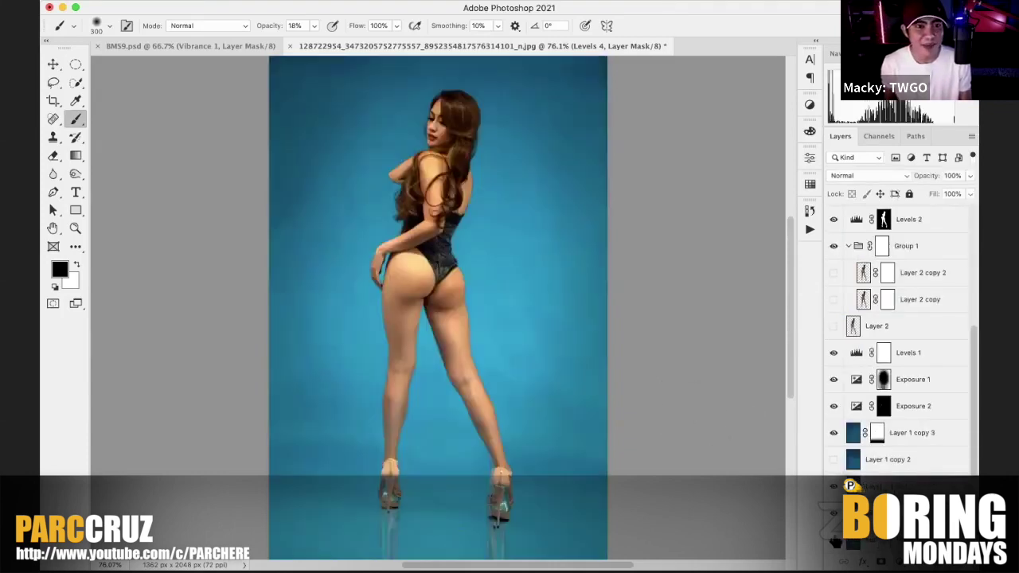
pyautogui.scroll(5, 937, 289)
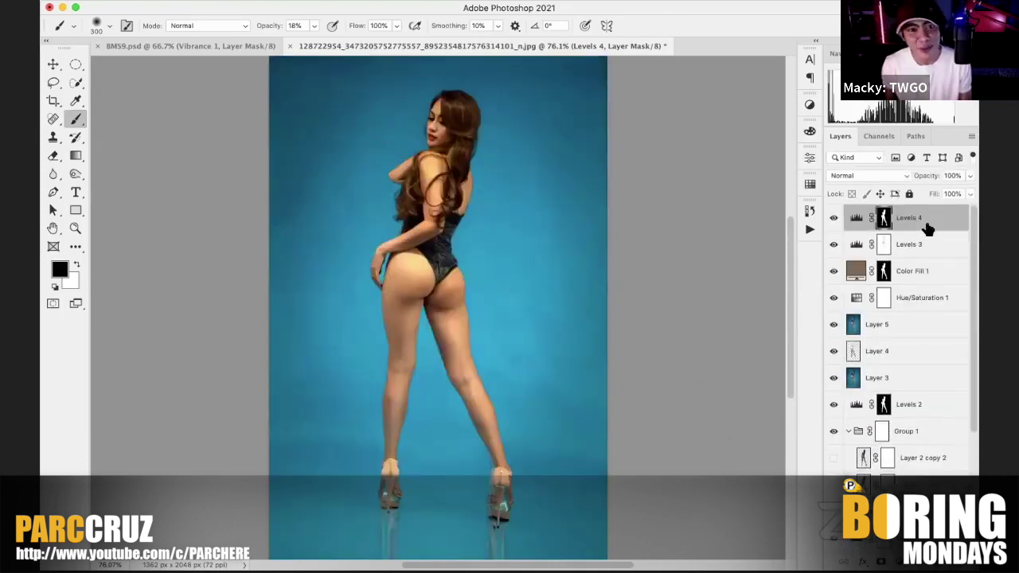
# Step: Add an unmasked Levels adjustment above Levels 4 and set its white input level to 238
pyautogui.press('super+2')
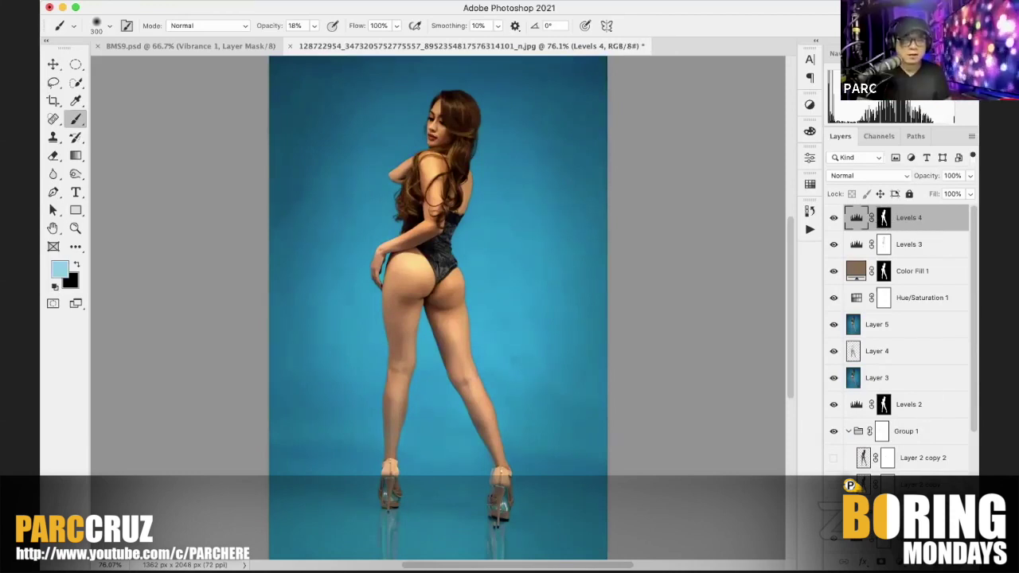
pyautogui.click(897, 561)
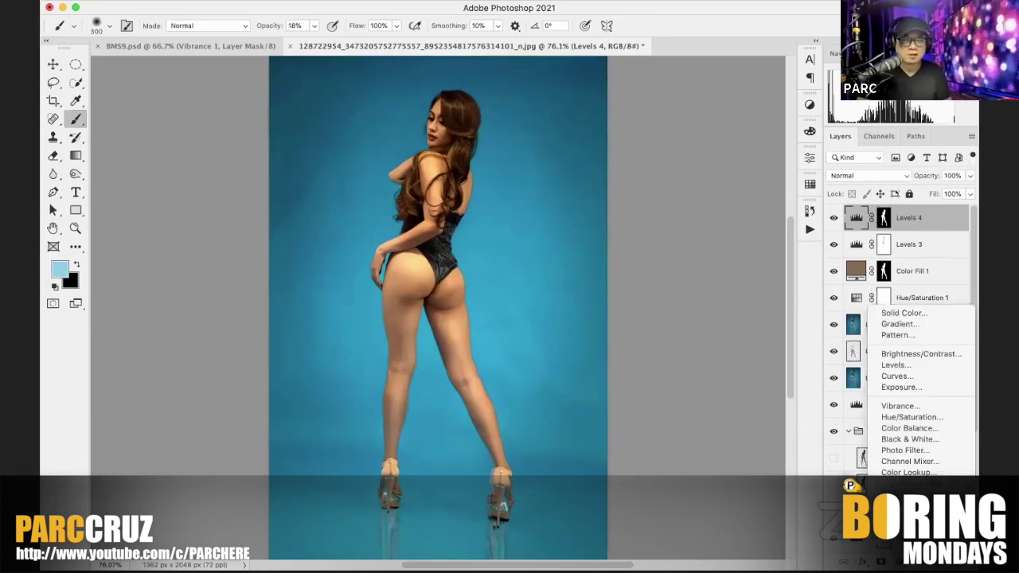
pyautogui.click(941, 365)
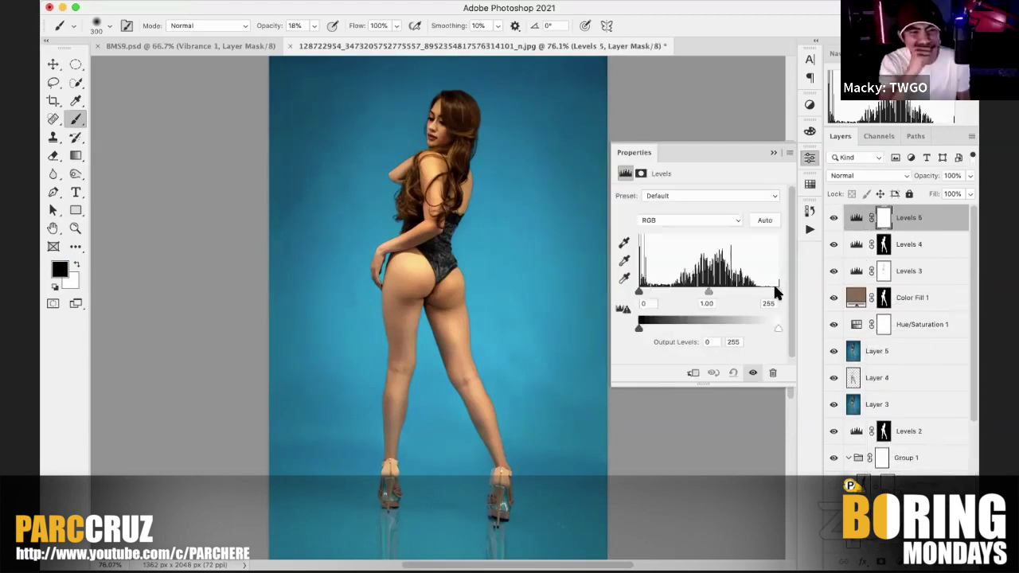
pyautogui.moveTo(775, 288); pyautogui.dragTo(768, 292)
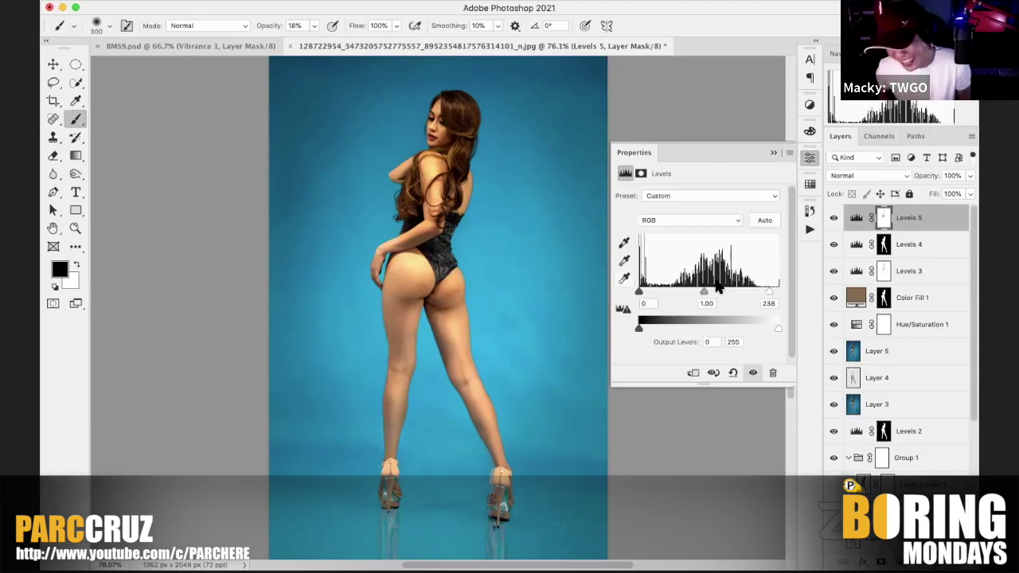
# Step: Compare the photo with and without the Levels 5 adjustment, leaving it shown
pyautogui.click(833, 220)
pyautogui.click(832, 220)
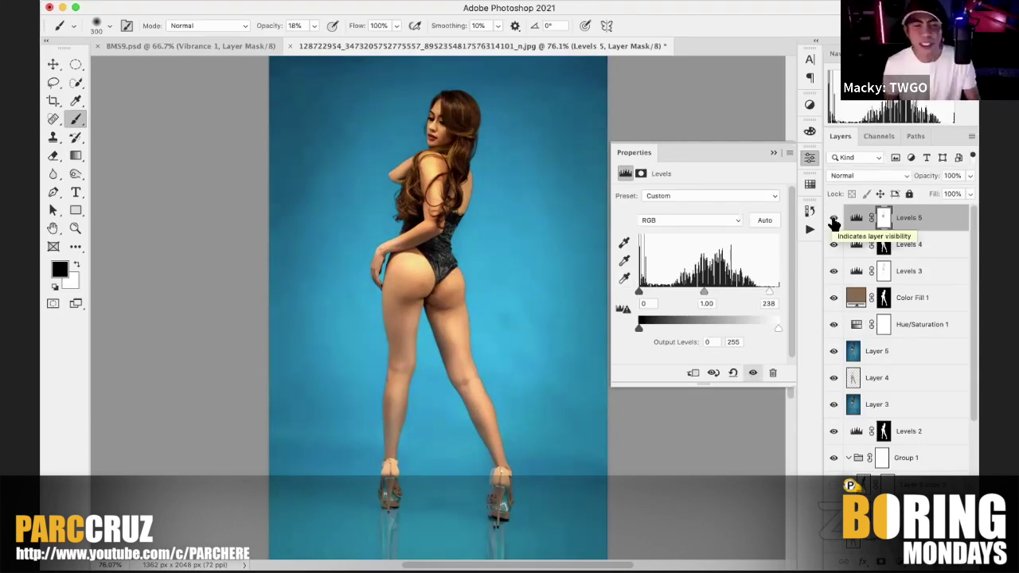
pyautogui.click(833, 220)
pyautogui.click(832, 219)
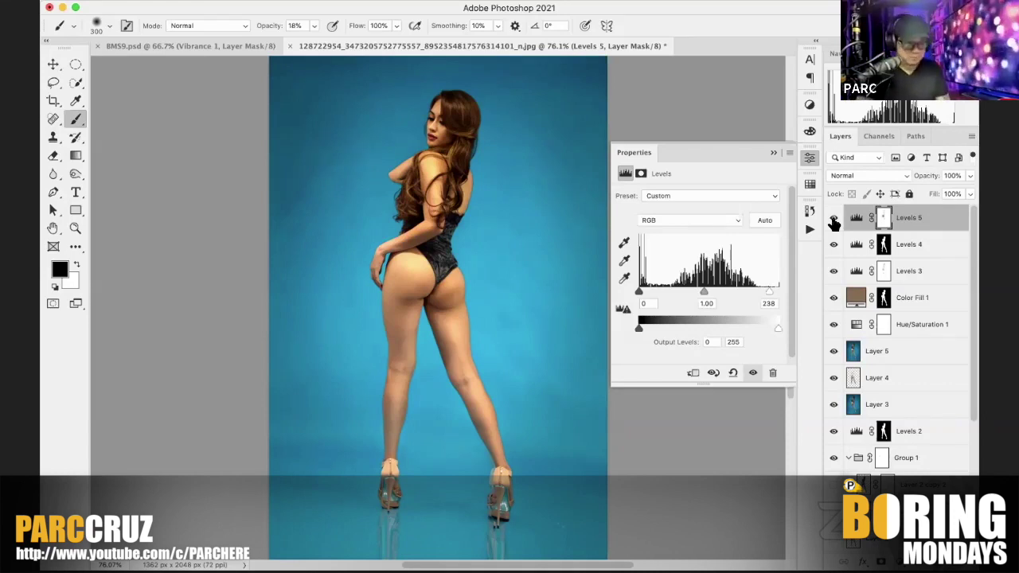
# Step: Check the whole image against the original by isolating the bottom layer, restore the other layers, and collapse the Levels settings
pyautogui.press('super+minus')
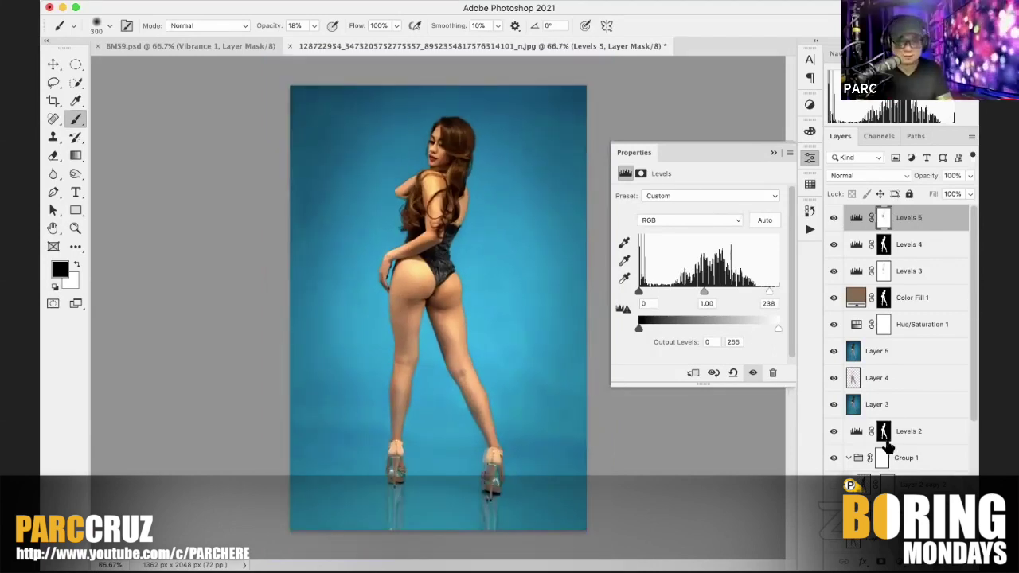
pyautogui.scroll(-5, 897, 425)
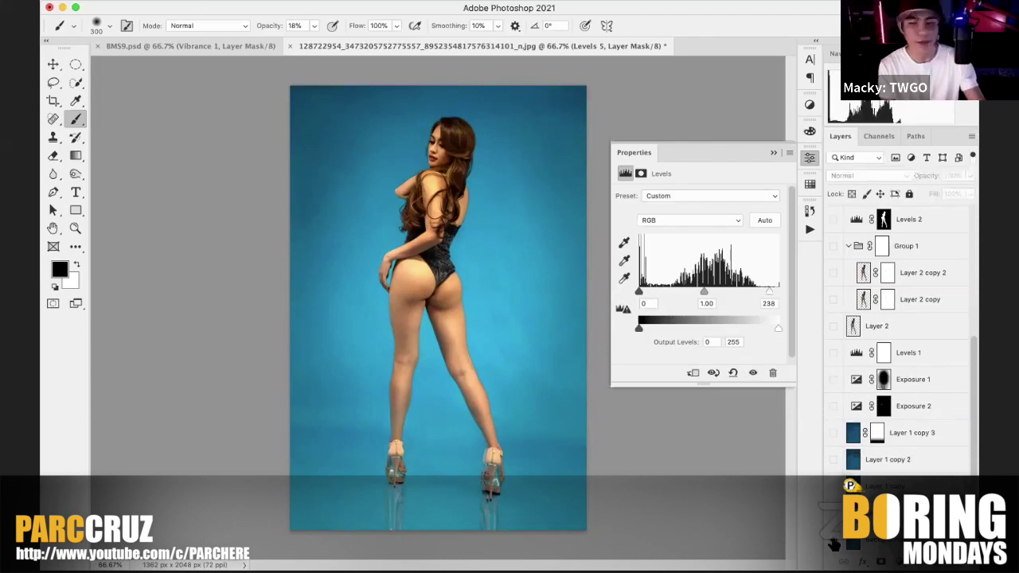
pyautogui.keyDown('alt'); pyautogui.click(833, 543); pyautogui.keyUp('alt')
pyautogui.keyDown('alt'); pyautogui.click(833, 544); pyautogui.keyUp('alt')
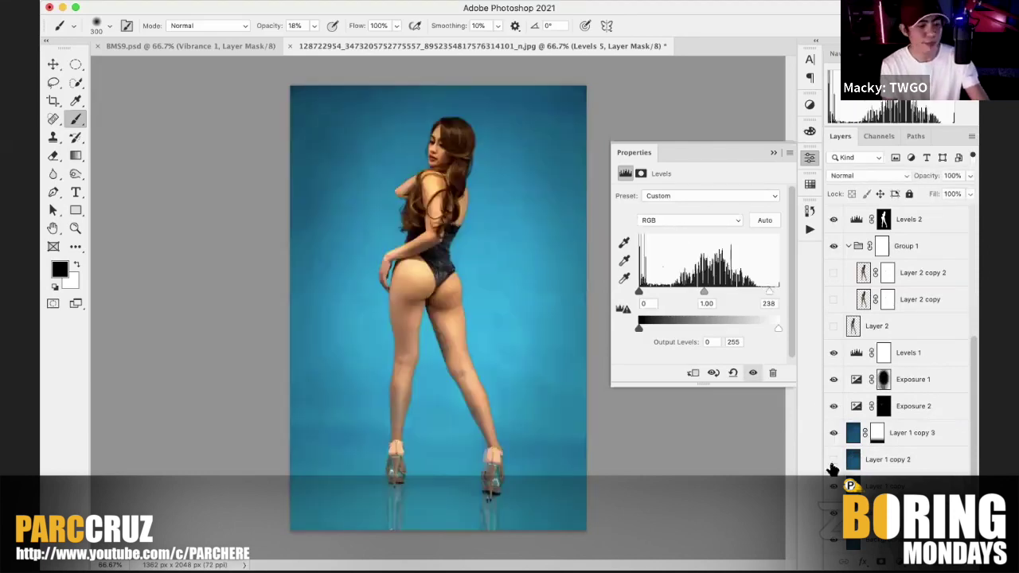
pyautogui.click(773, 152)
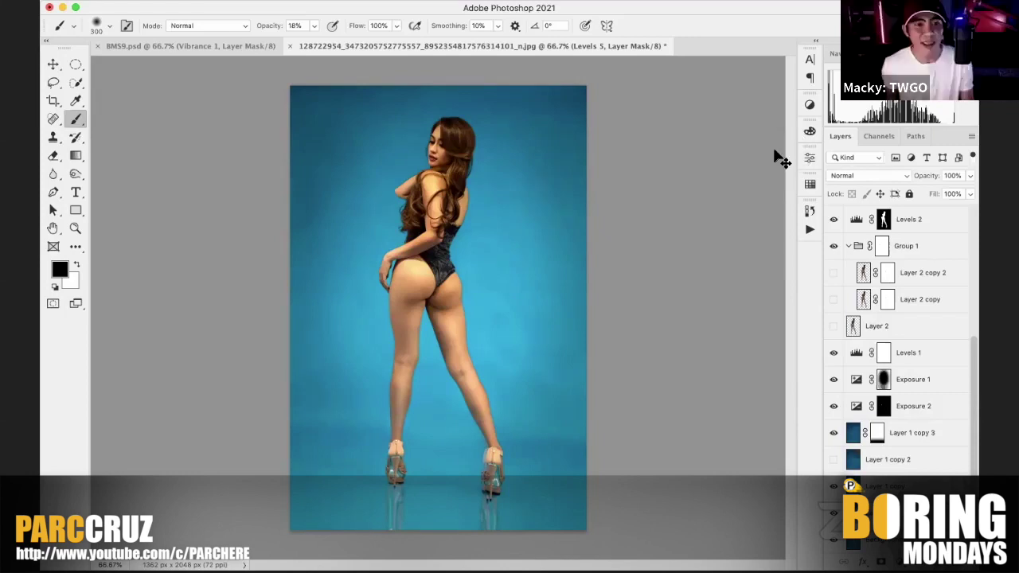
# Step: Compare the photo with and without Group 1 and the Levels 2 adjustment, leaving both shown
pyautogui.scroll(2, 779, 156)
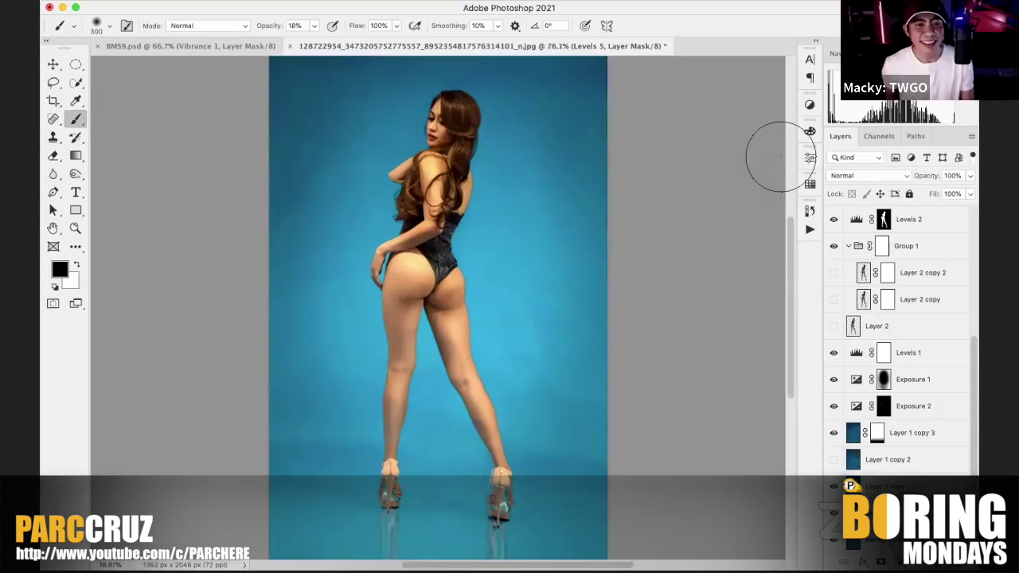
pyautogui.scroll(-3, 780, 156)
pyautogui.scroll(3, 779, 156)
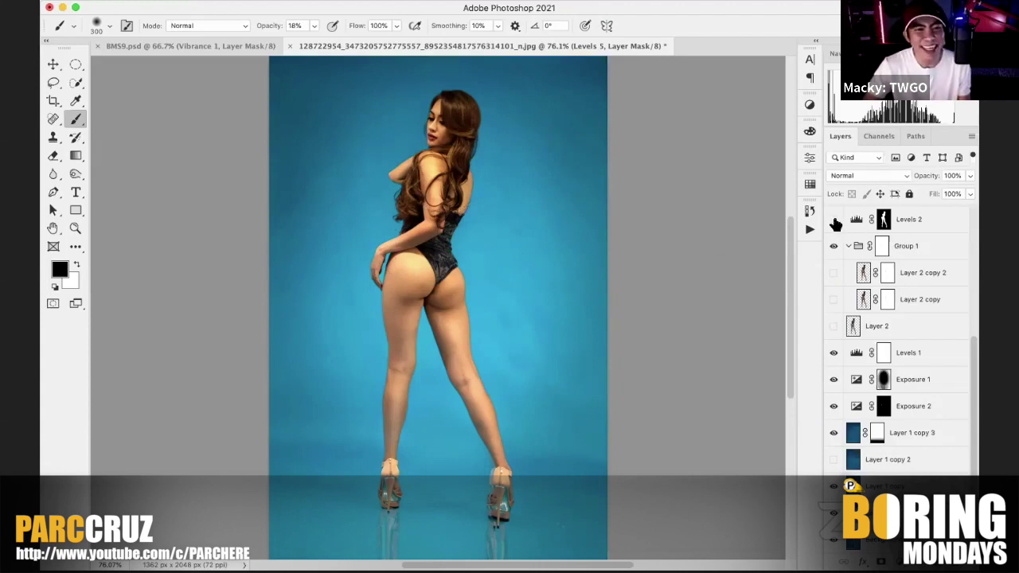
pyautogui.click(833, 246)
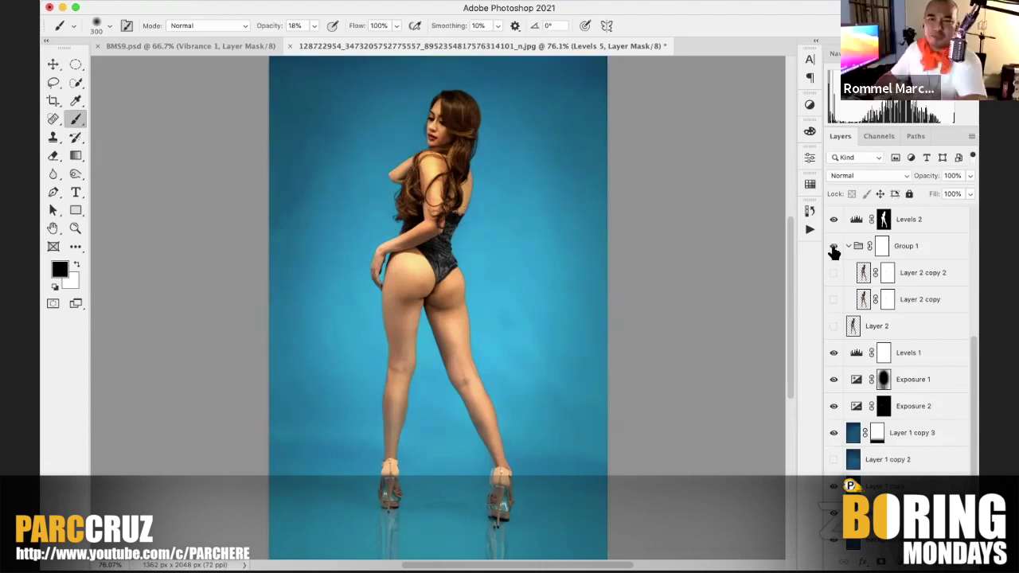
pyautogui.click(833, 249)
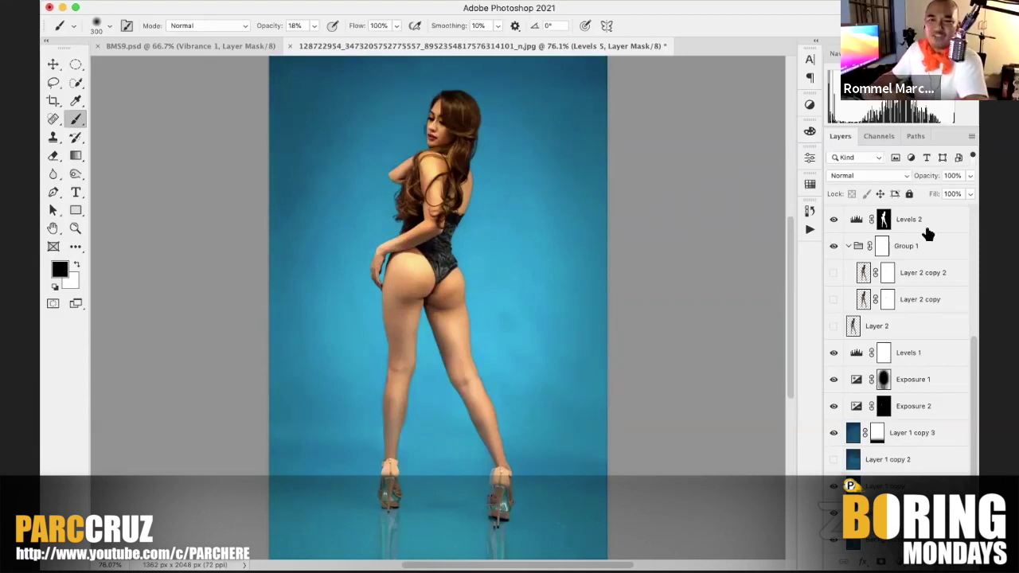
pyautogui.click(833, 220)
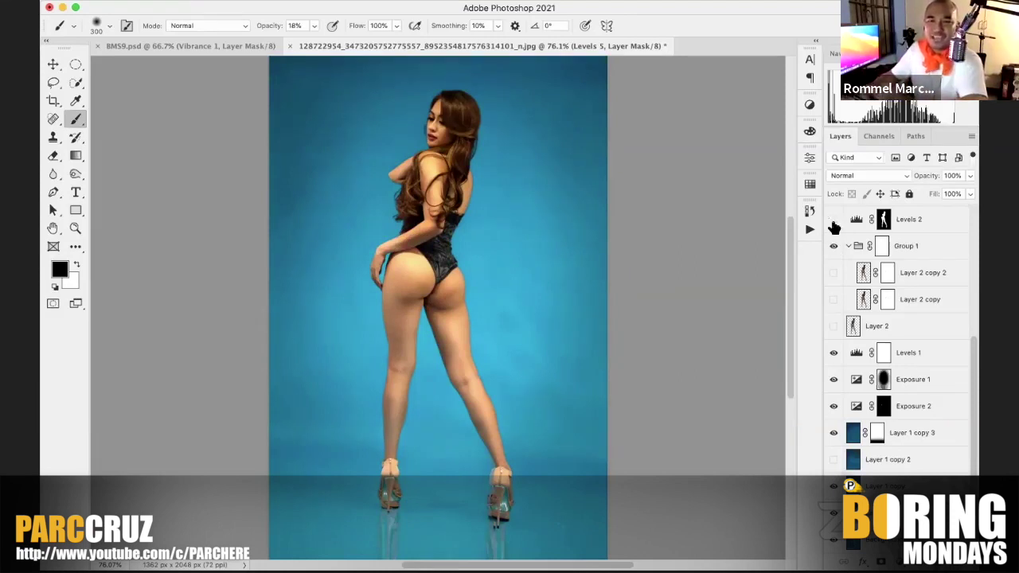
pyautogui.click(834, 247)
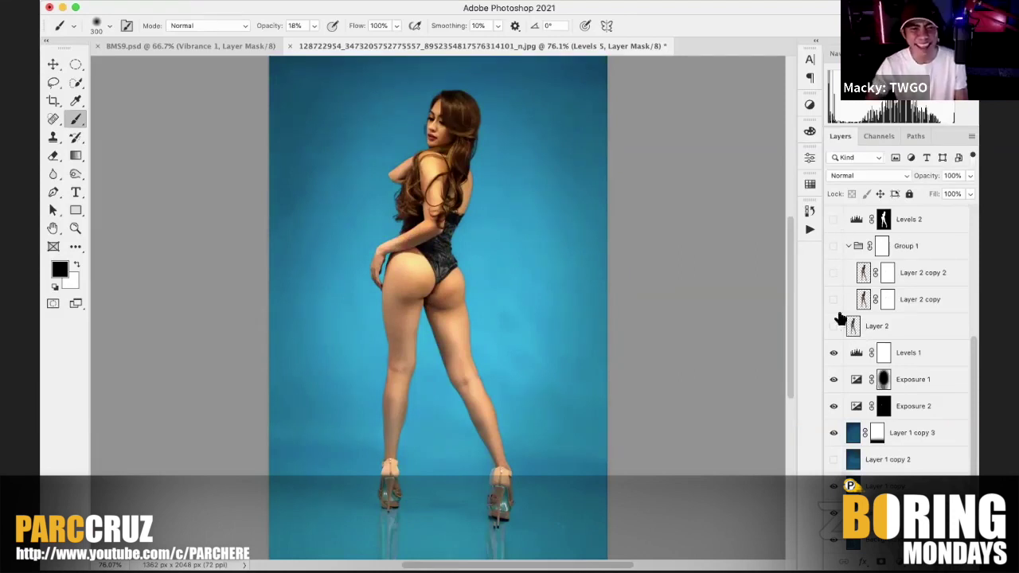
pyautogui.scroll(5, 851, 322)
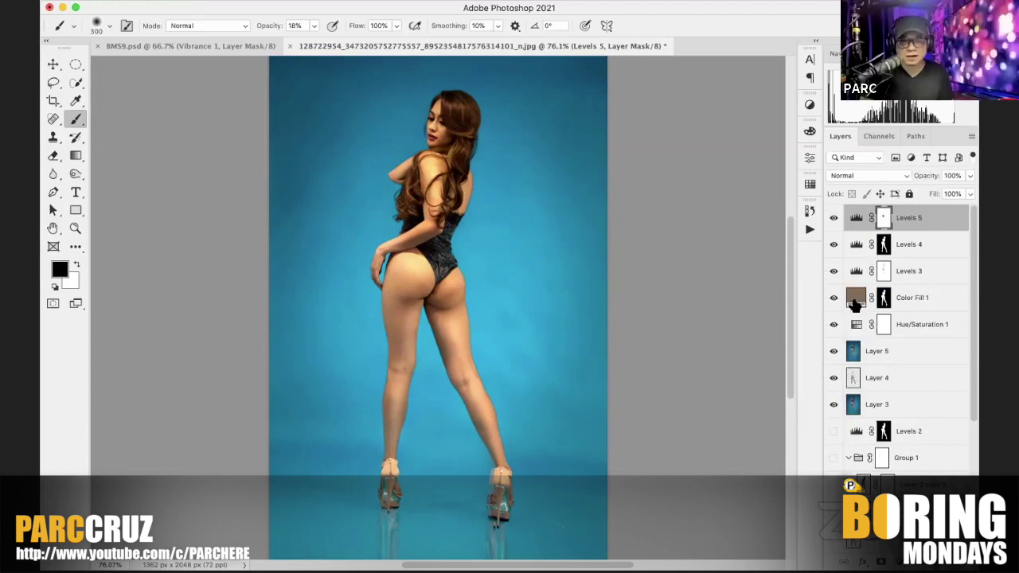
pyautogui.click(833, 458)
pyautogui.click(833, 430)
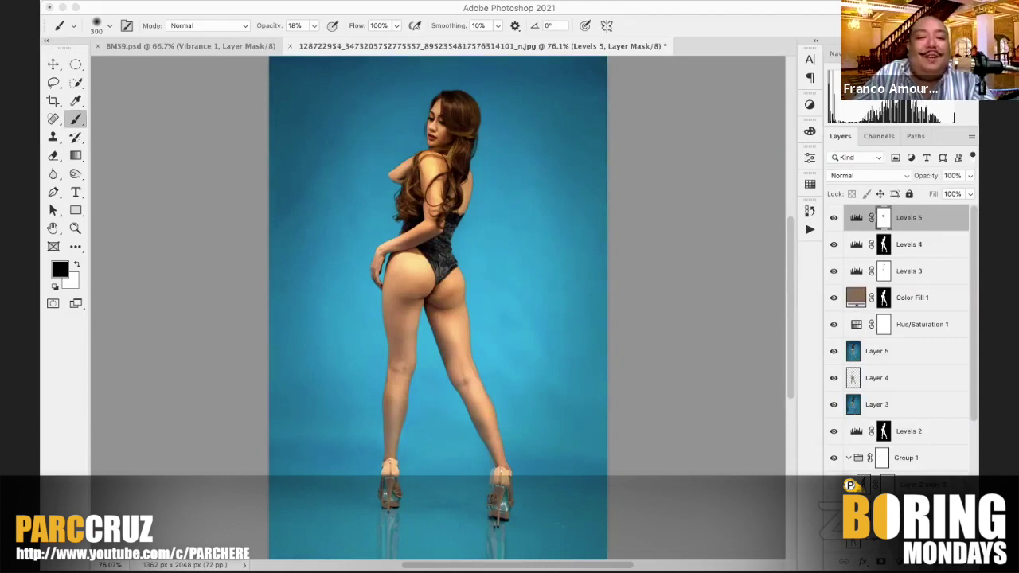
pyautogui.scroll(-2, 693, 346)
pyautogui.hscroll(2, 692, 346)
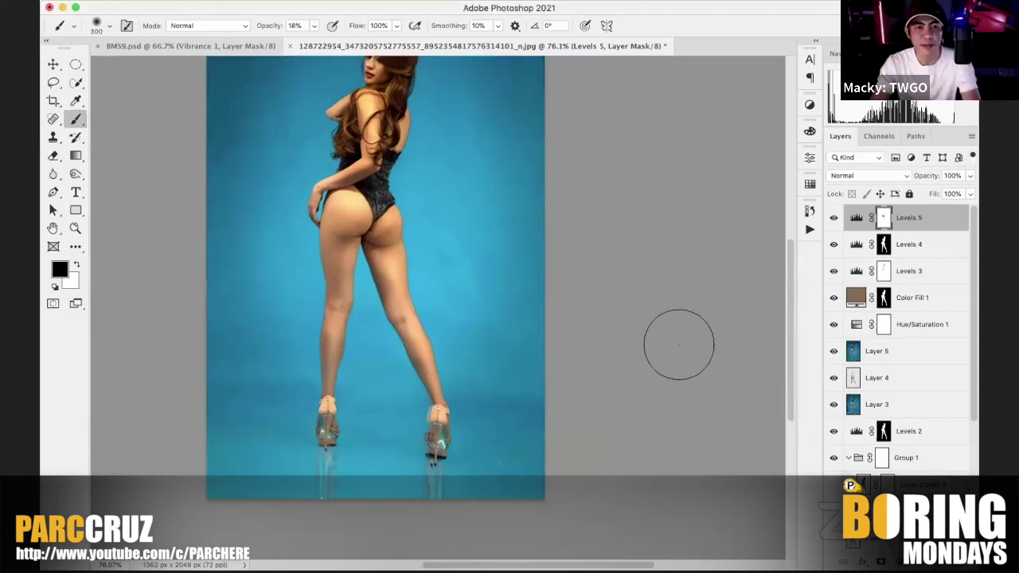
pyautogui.scroll(2, 674, 313)
pyautogui.hscroll(-2, 674, 313)
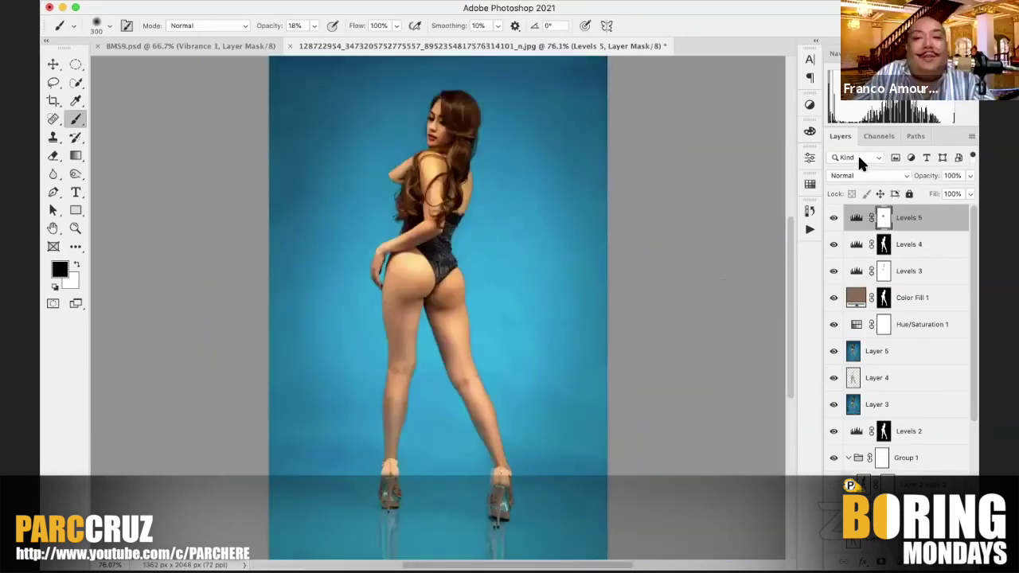
# Step: Compare the photo with and without Levels 5, Levels 4 and Levels 3 one by one, leaving all three shown
pyautogui.click(833, 218)
pyautogui.click(833, 218)
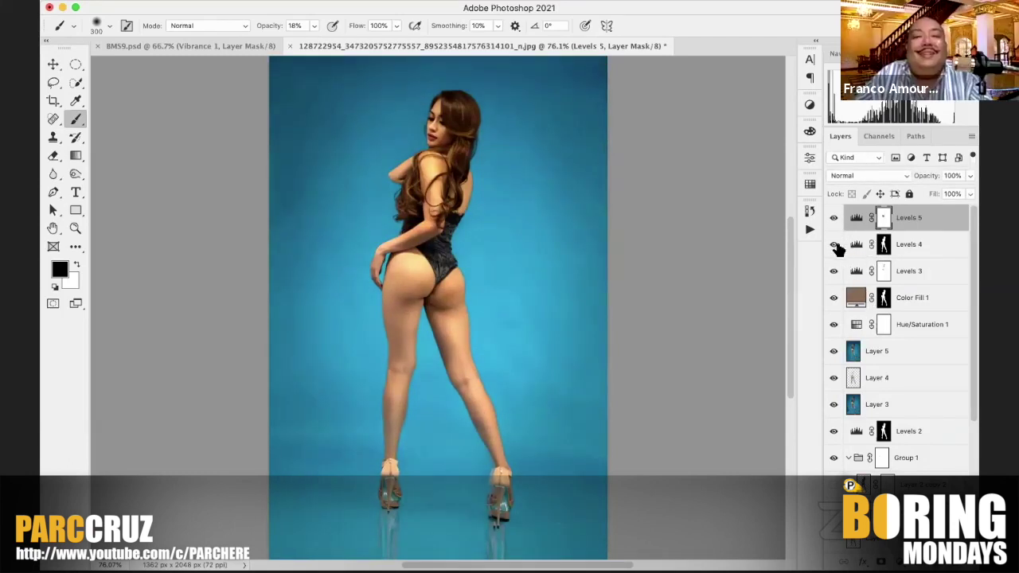
pyautogui.click(833, 244)
pyautogui.click(833, 245)
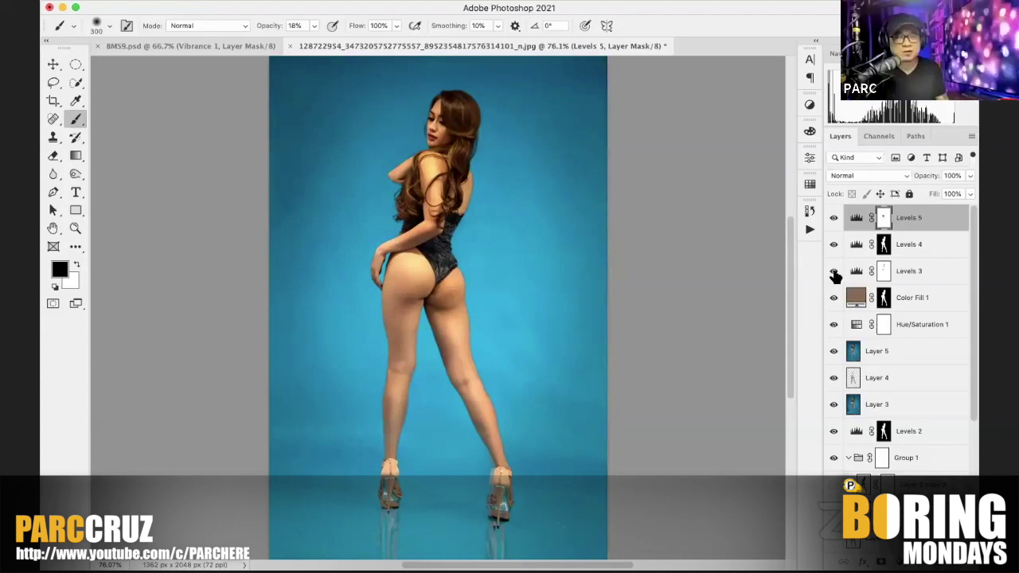
pyautogui.click(834, 271)
pyautogui.click(833, 271)
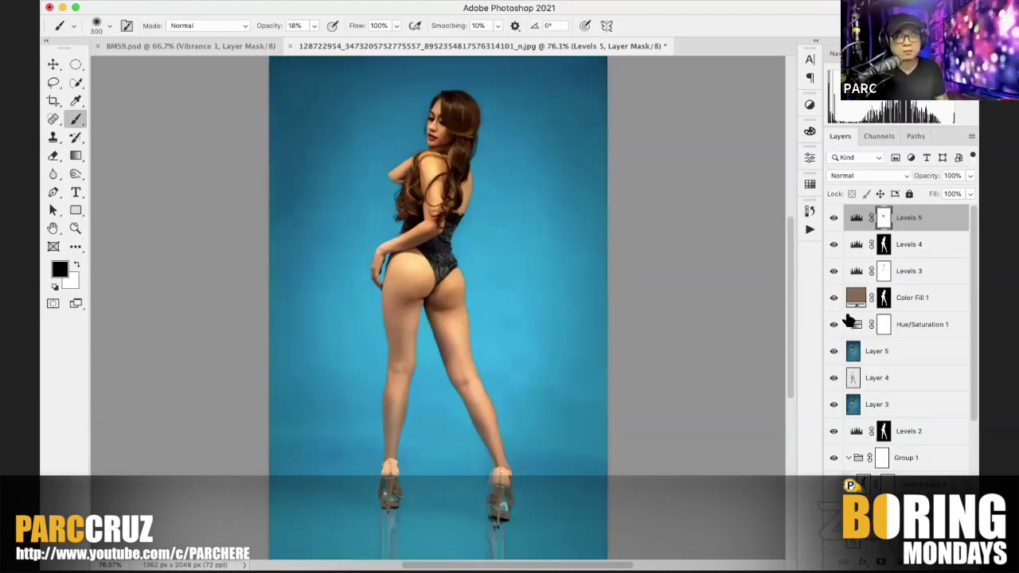
# Step: Check the effect of Color Fill 1 and Layer 5 by hiding and reshowing each, leaving both shown
pyautogui.click(833, 298)
pyautogui.click(834, 299)
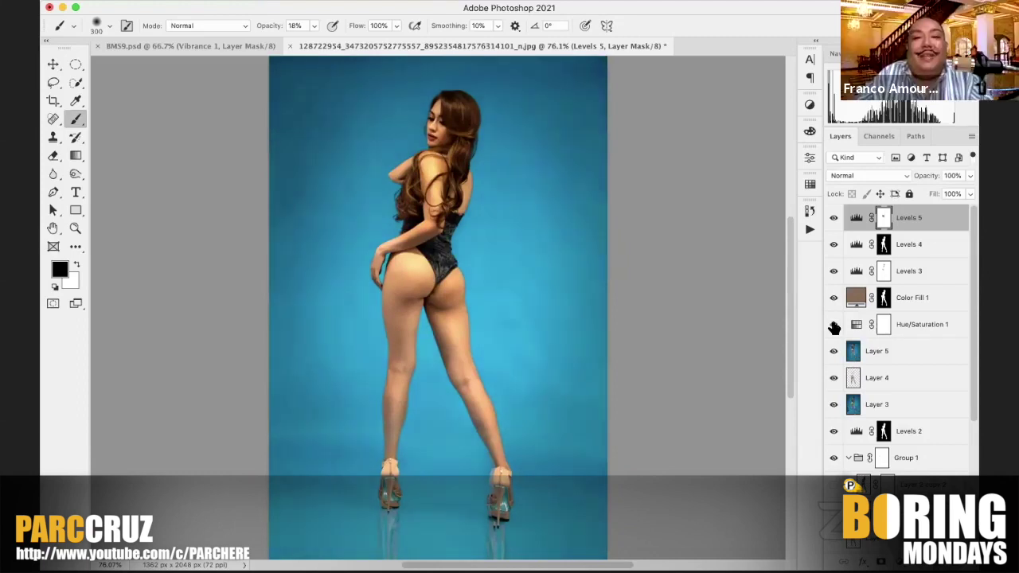
pyautogui.click(834, 352)
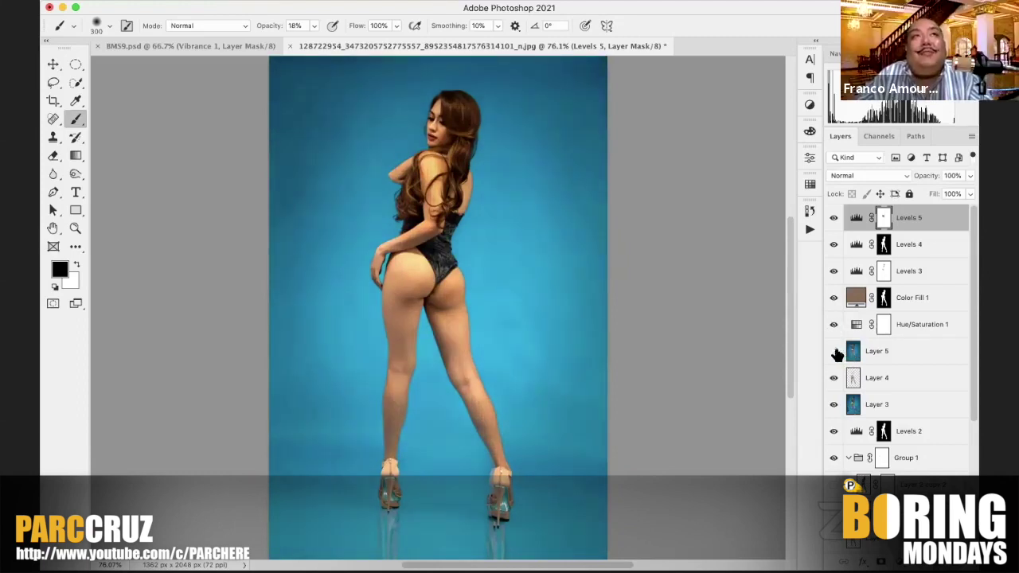
pyautogui.click(834, 352)
pyautogui.click(834, 351)
pyautogui.click(834, 352)
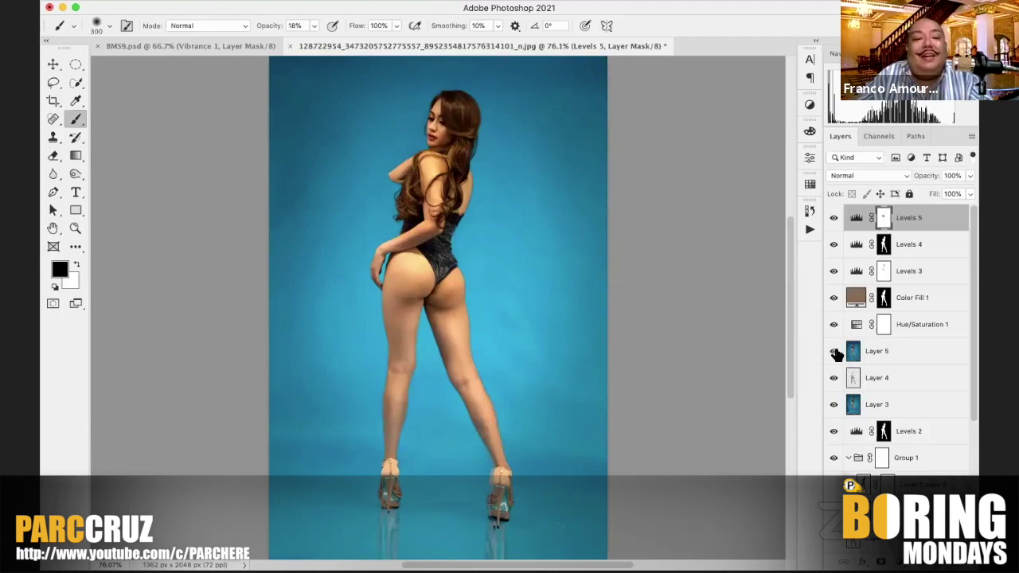
# Step: Lower Layer 5's opacity to 88%
pyautogui.click(880, 354)
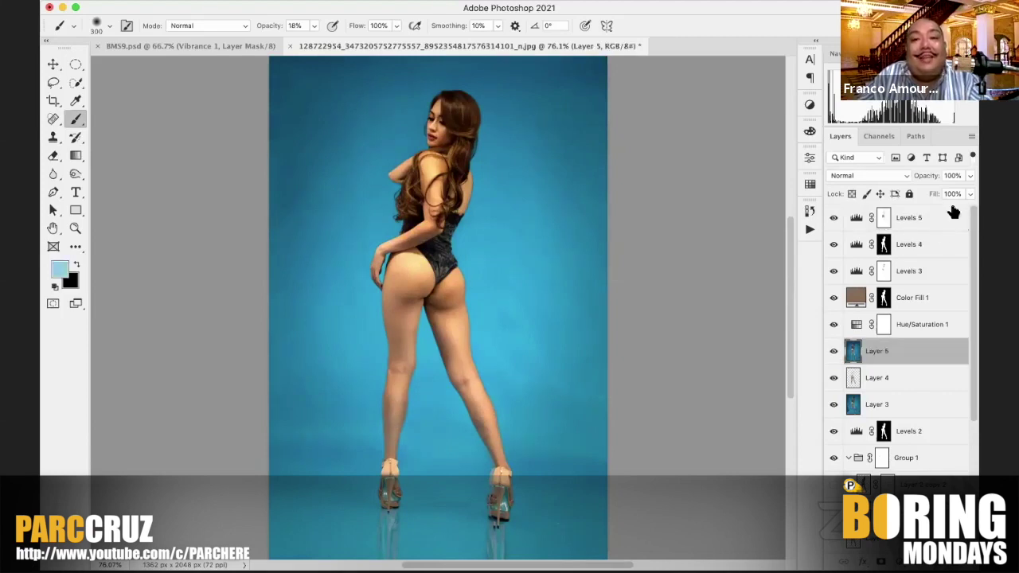
pyautogui.click(969, 177)
pyautogui.moveTo(958, 192); pyautogui.dragTo(962, 191)
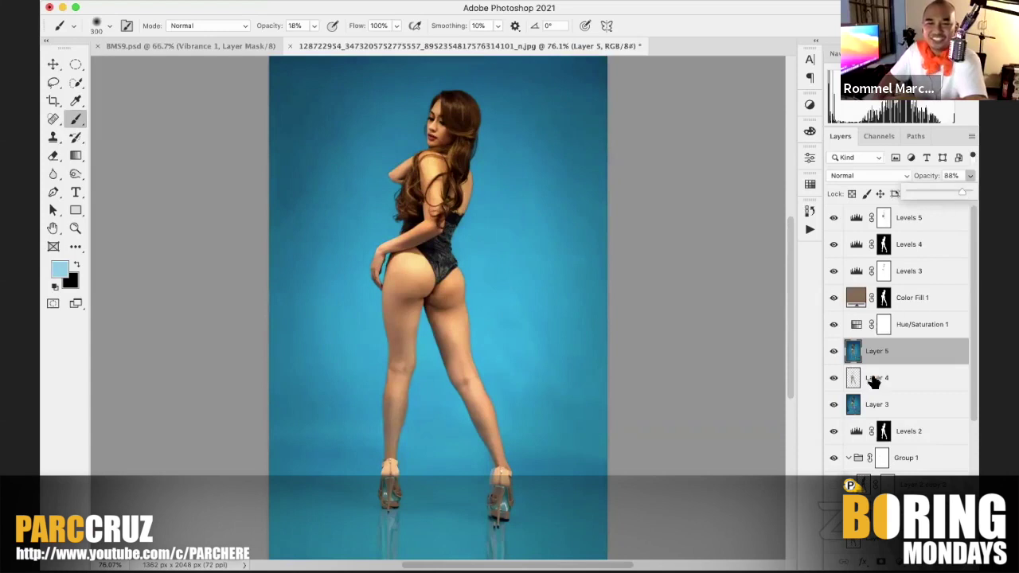
# Step: Check the effect of Layer 4 and Layer 3 on the photo, leaving both shown, and review the whole image at reduced size
pyautogui.click(833, 382)
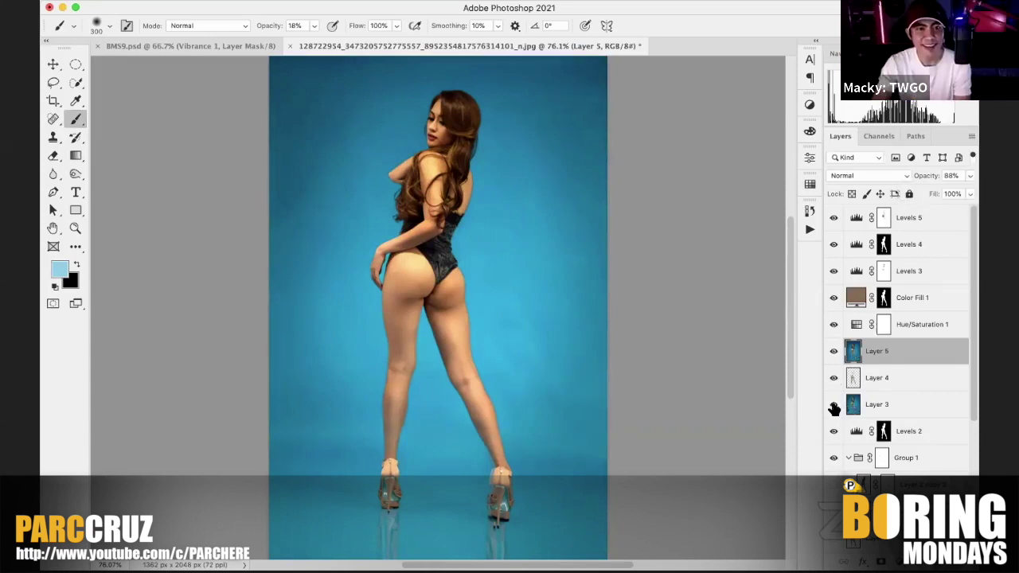
pyautogui.click(832, 405)
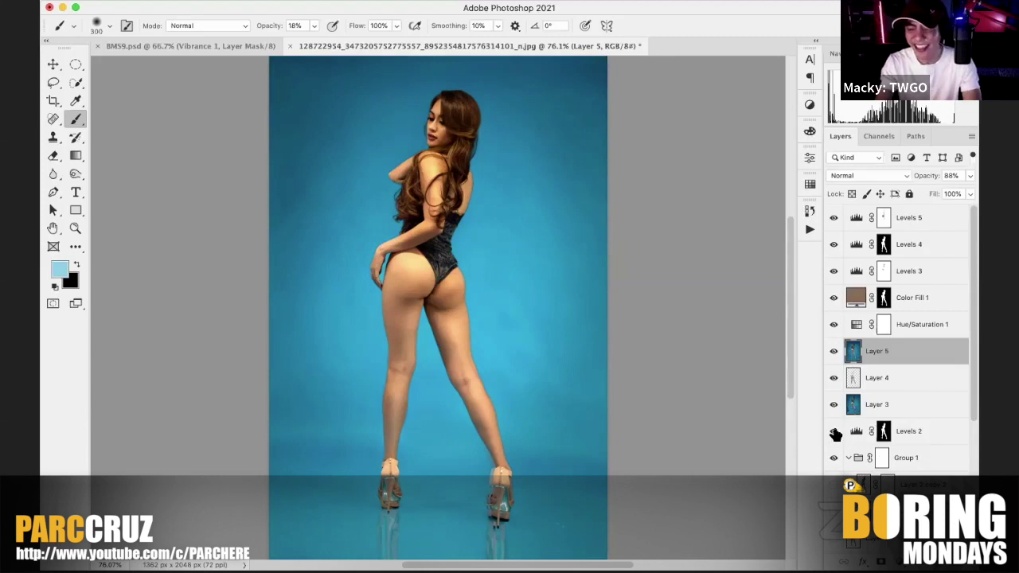
pyautogui.press('super+minus')
pyautogui.press('super+minus')
pyautogui.press('super+minus')
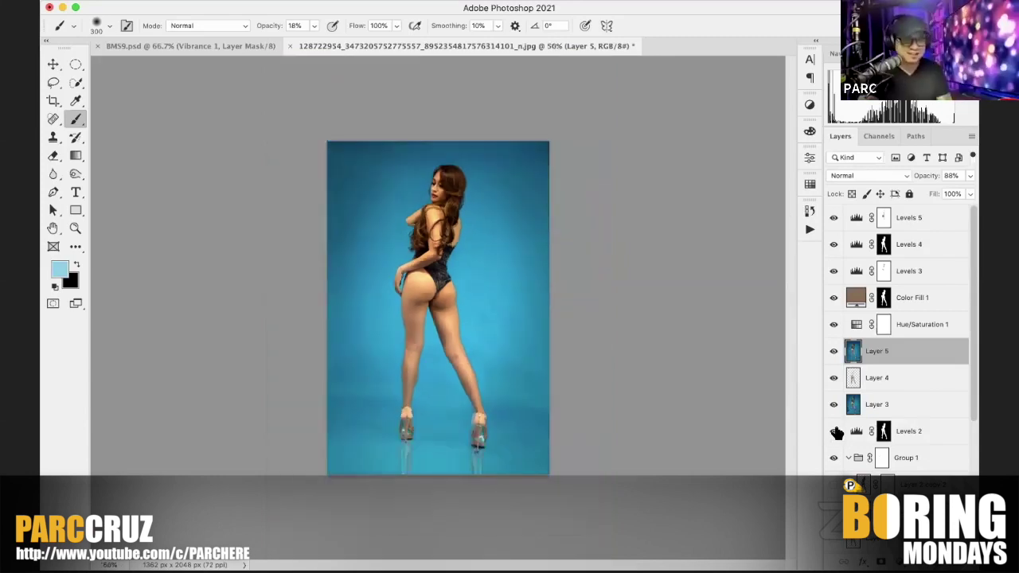
pyautogui.press('super+plus')
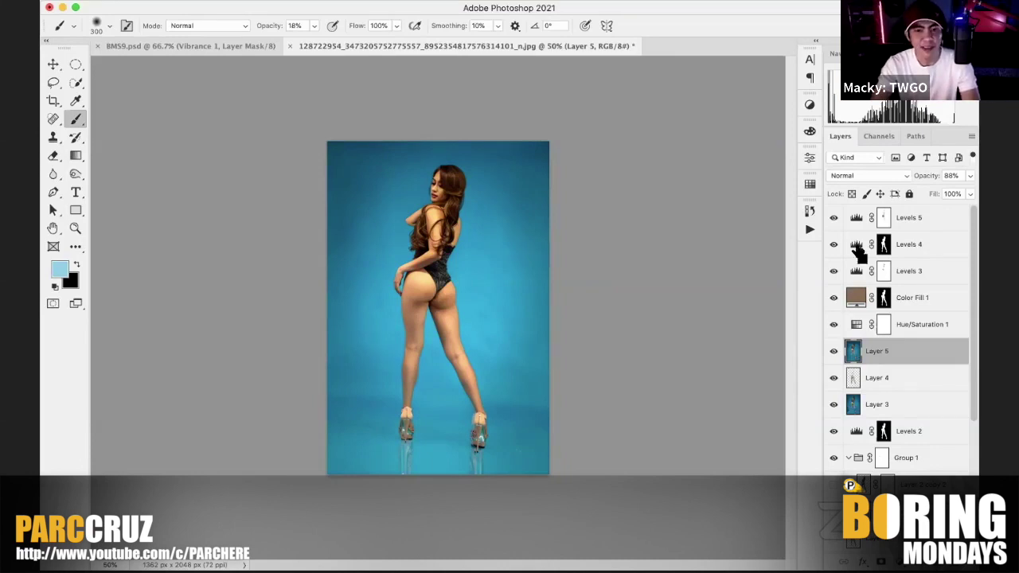
pyautogui.hotkey('ctrl', '+')
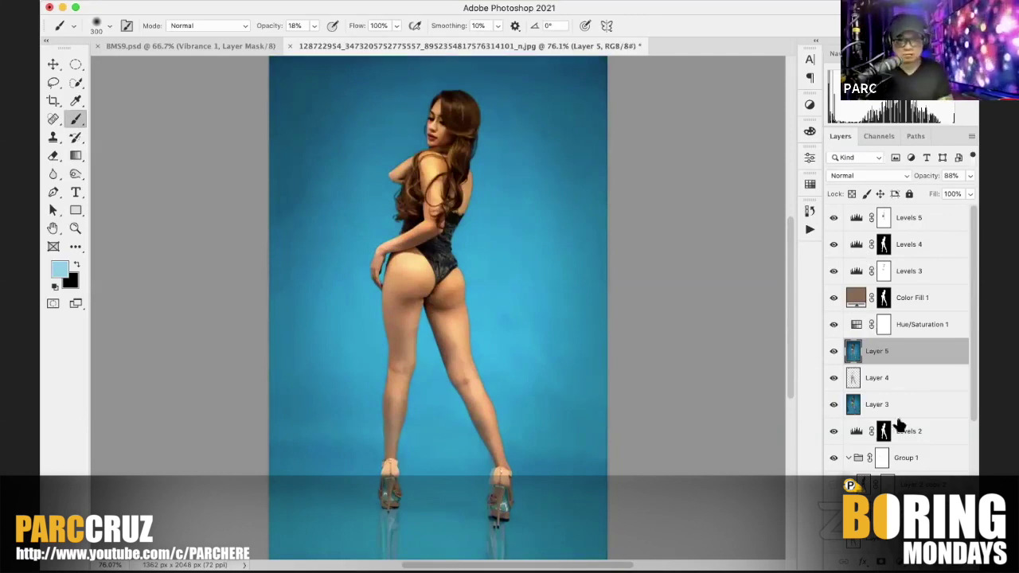
pyautogui.scroll(-3, 889, 382)
pyautogui.scroll(3, 871, 358)
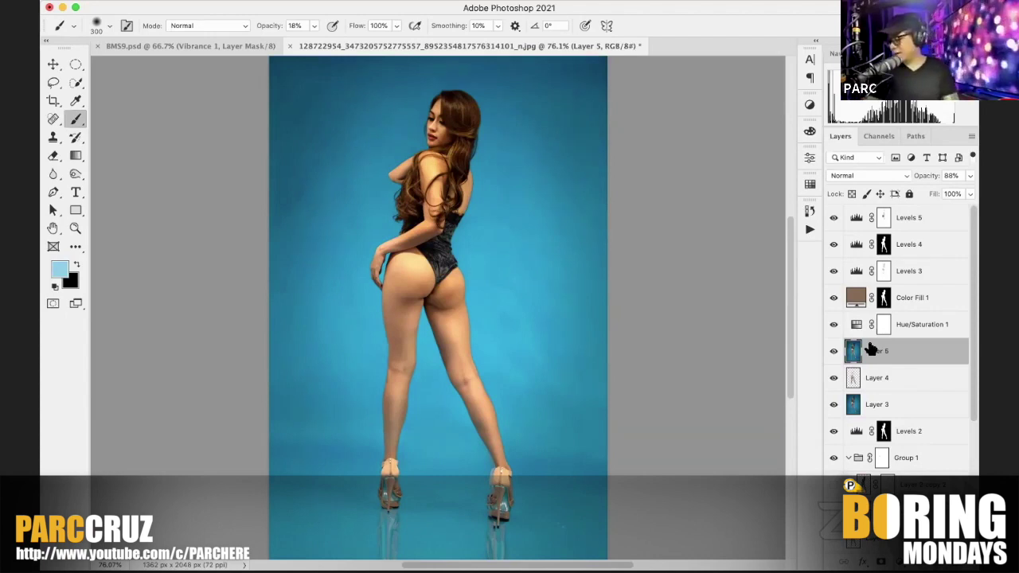
# Step: Compare the photo with and without Color Fill 1, Hue/Saturation 1 and Levels 3, leaving all three shown
pyautogui.click(833, 297)
pyautogui.click(833, 298)
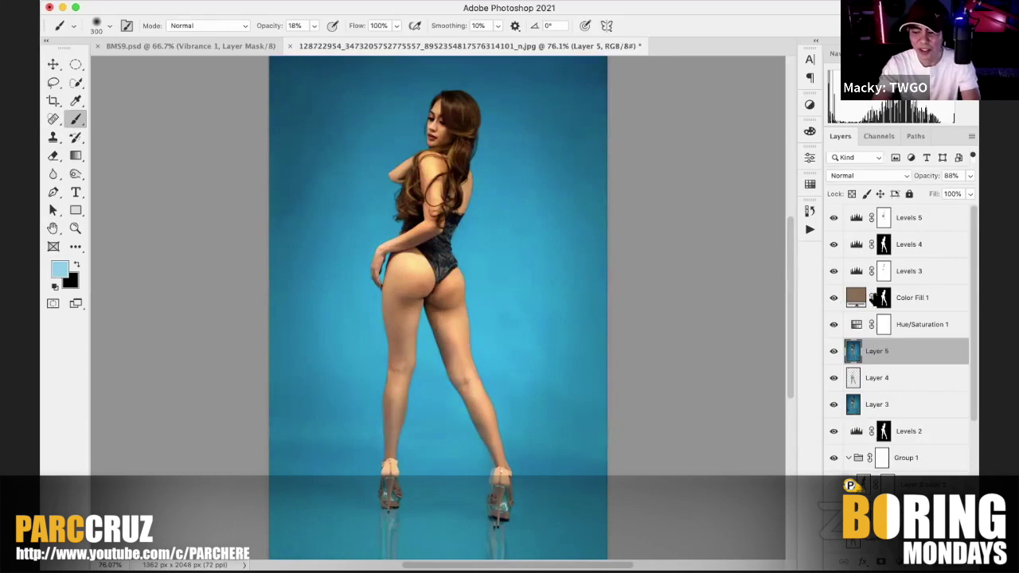
pyautogui.click(834, 324)
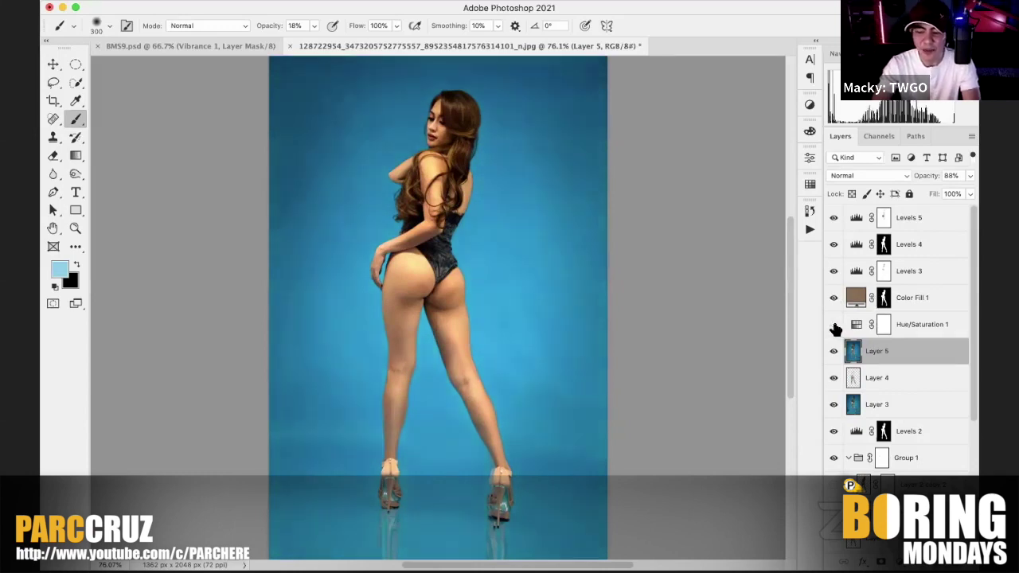
pyautogui.click(833, 272)
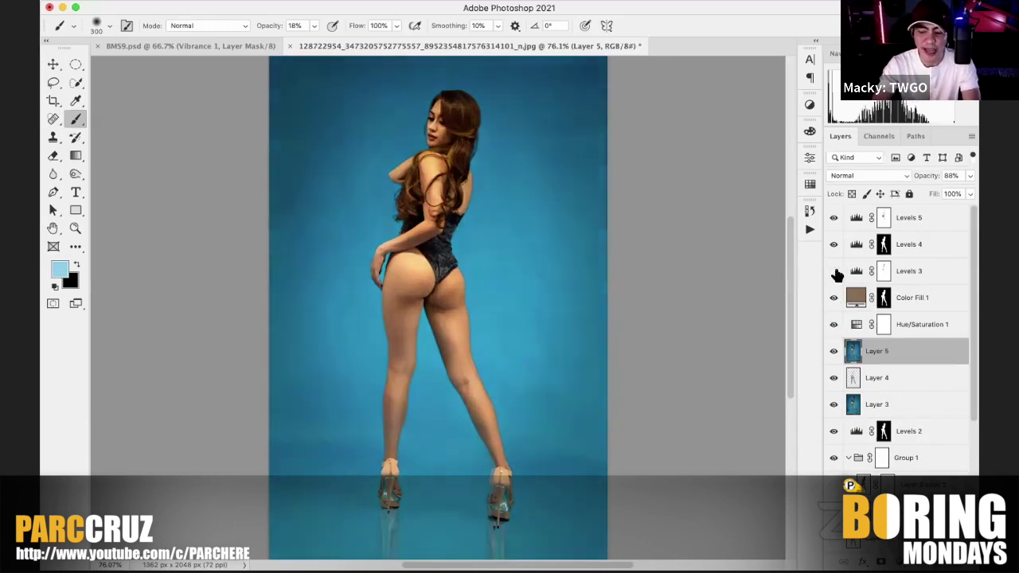
pyautogui.click(833, 272)
# Step: Turn off the Levels 4 adjustment and compare the photo with and without Levels 5, leaving Levels 5 shown
pyautogui.click(833, 244)
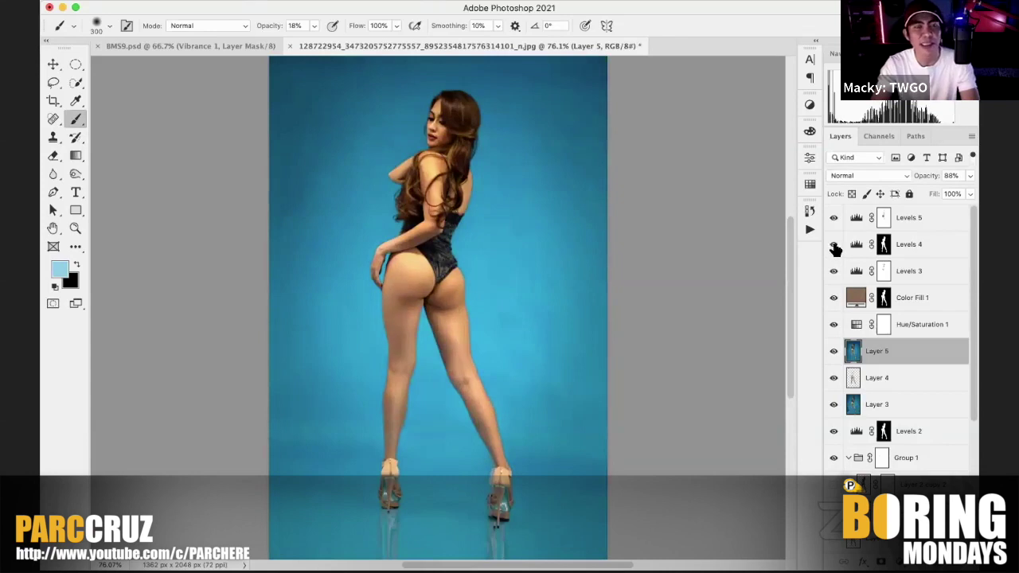
pyautogui.click(833, 244)
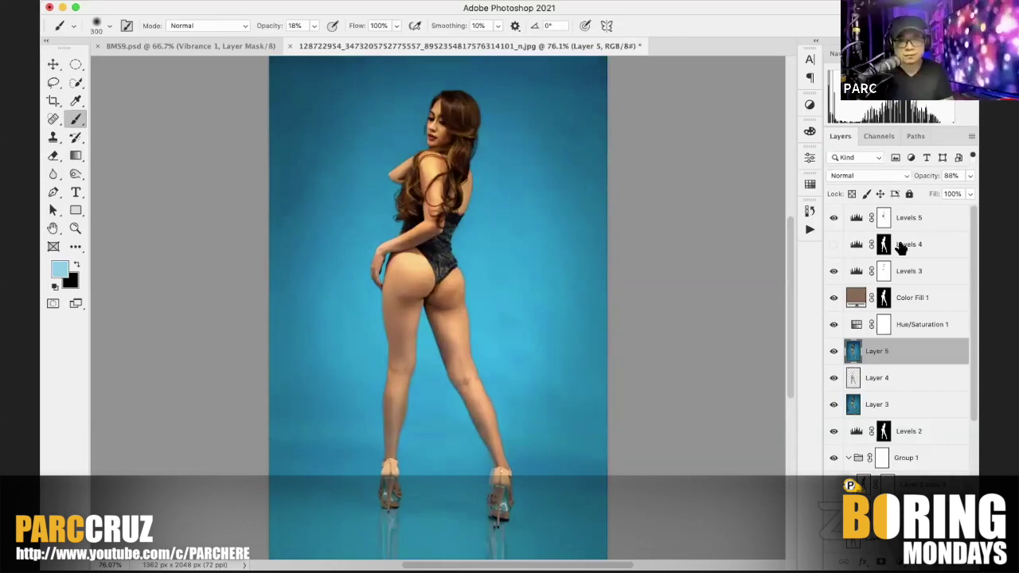
pyautogui.click(833, 244)
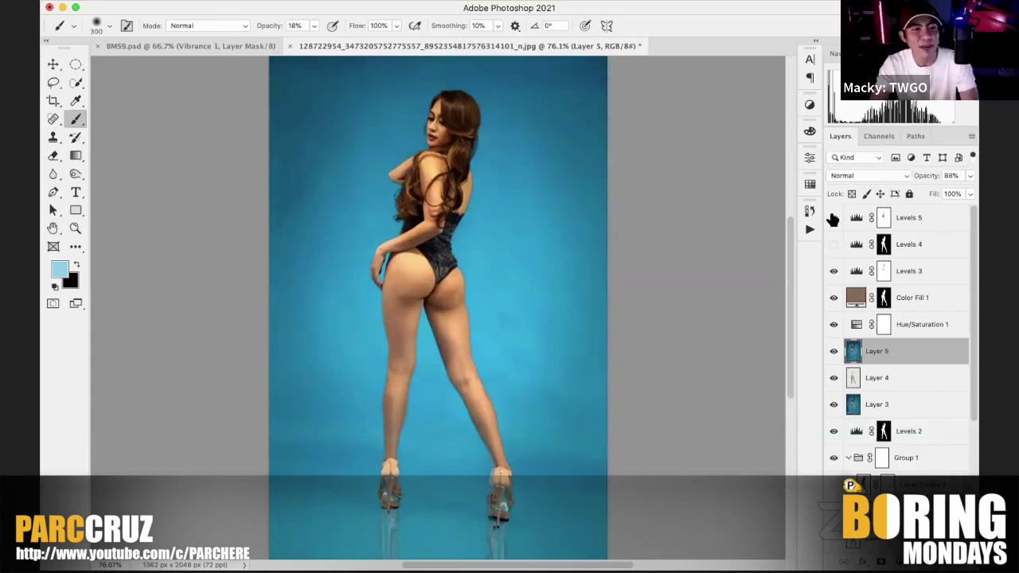
pyautogui.click(831, 219)
pyautogui.click(830, 219)
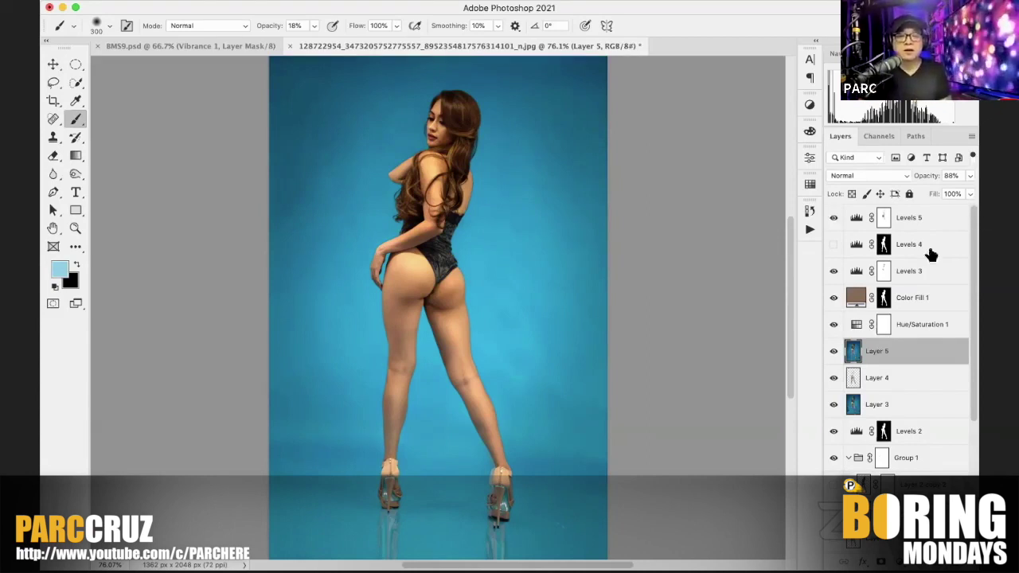
# Step: Compare the photo with and without Layer 5, and reduce that layer's fill to 80%
pyautogui.scroll(-4, 915, 256)
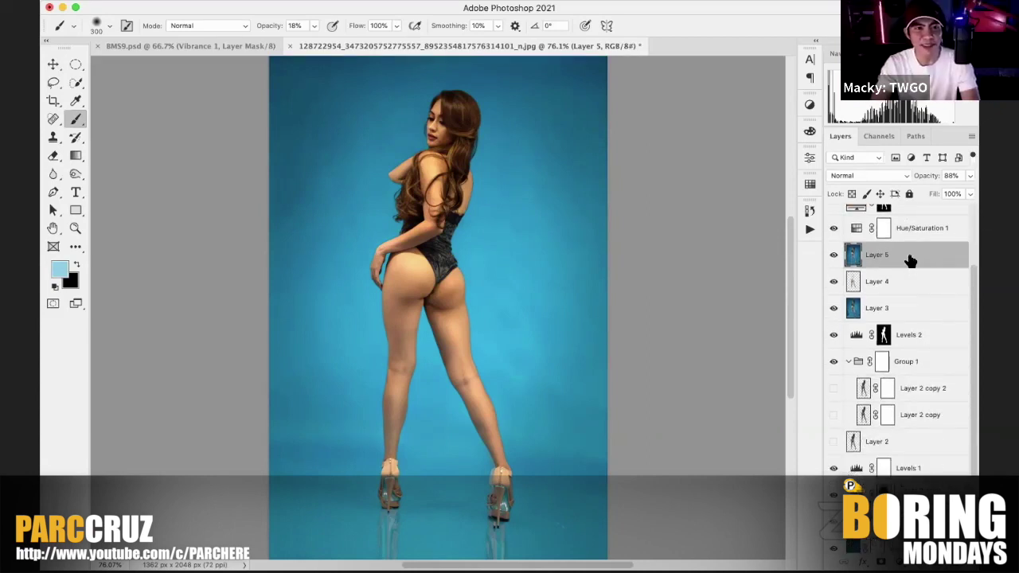
pyautogui.scroll(-4, 907, 283)
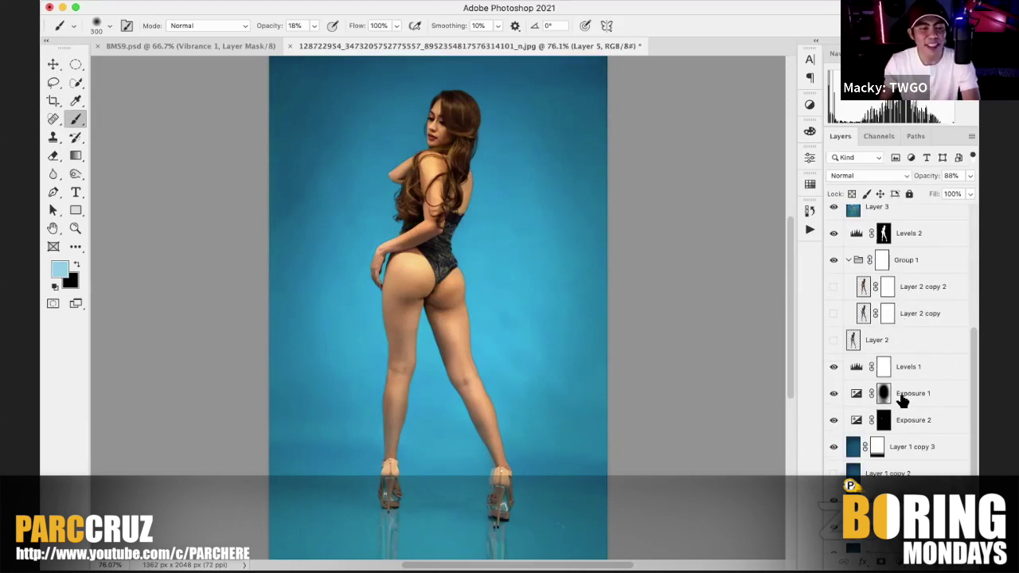
pyautogui.scroll(3, 900, 402)
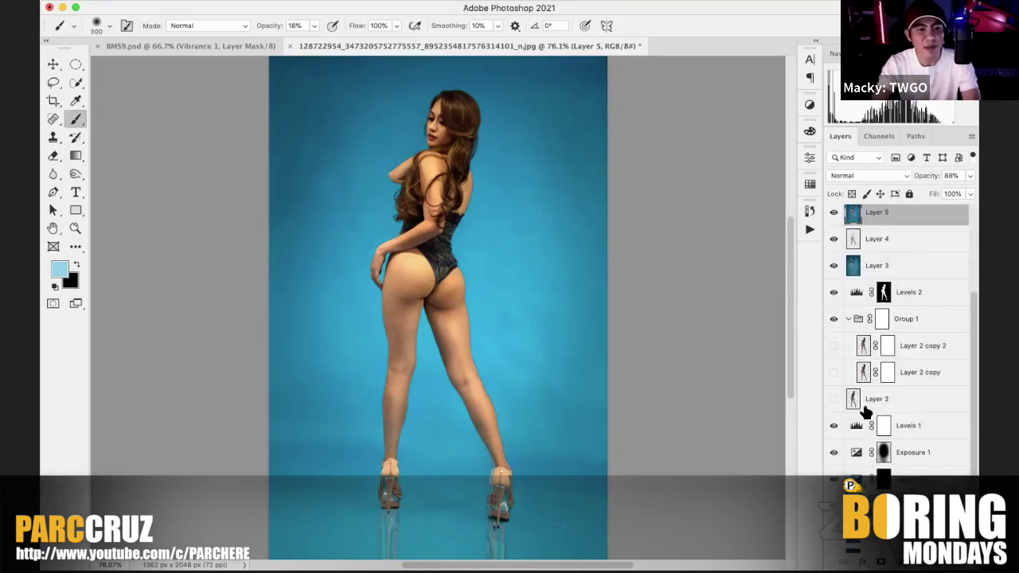
pyautogui.scroll(3, 874, 402)
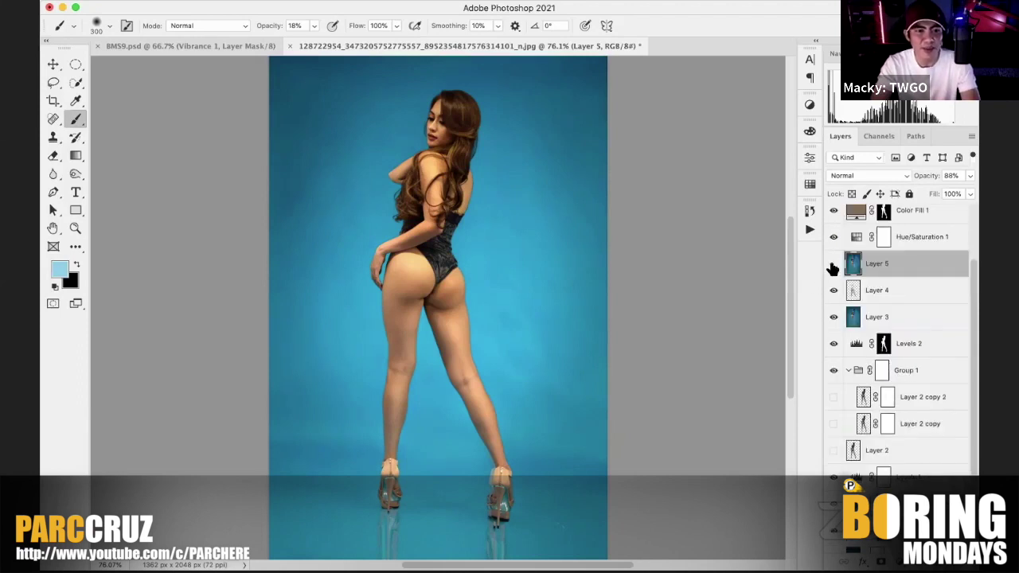
pyautogui.click(832, 269)
pyautogui.click(832, 269)
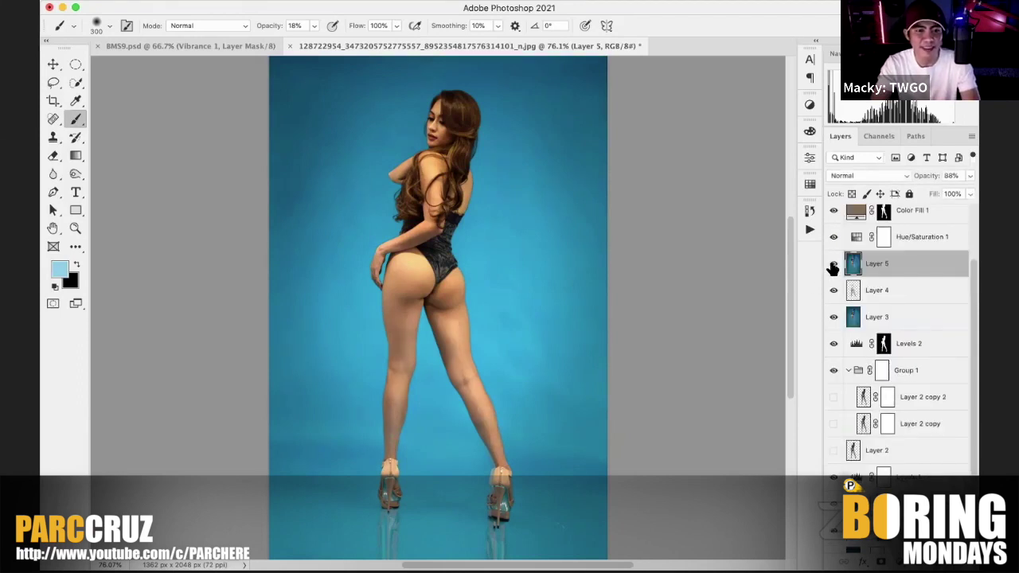
pyautogui.click(969, 194)
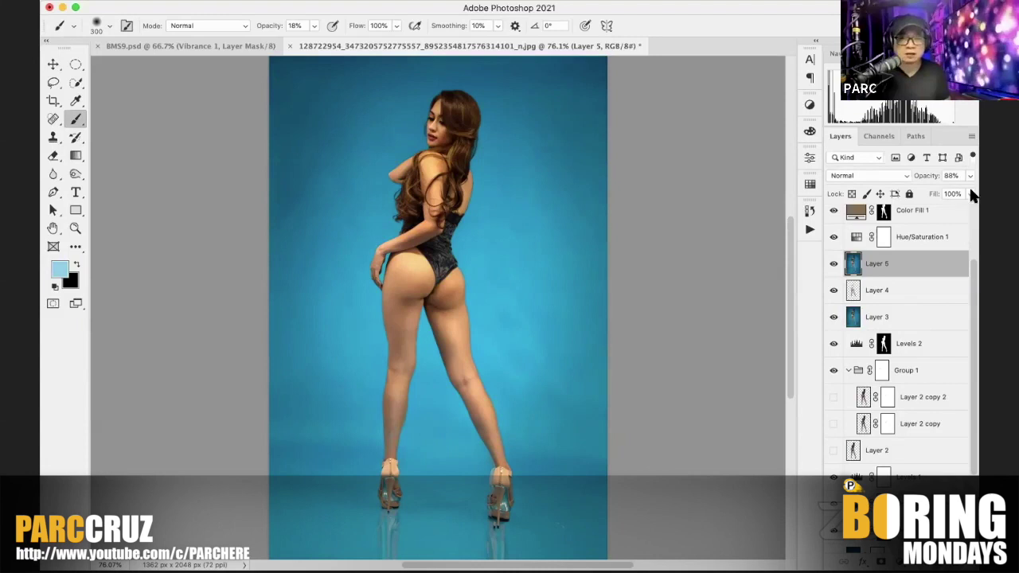
pyautogui.moveTo(951, 208)
pyautogui.mouseDown()
pyautogui.moveTo(943, 206)
pyautogui.moveTo(957, 209)
pyautogui.mouseUp()
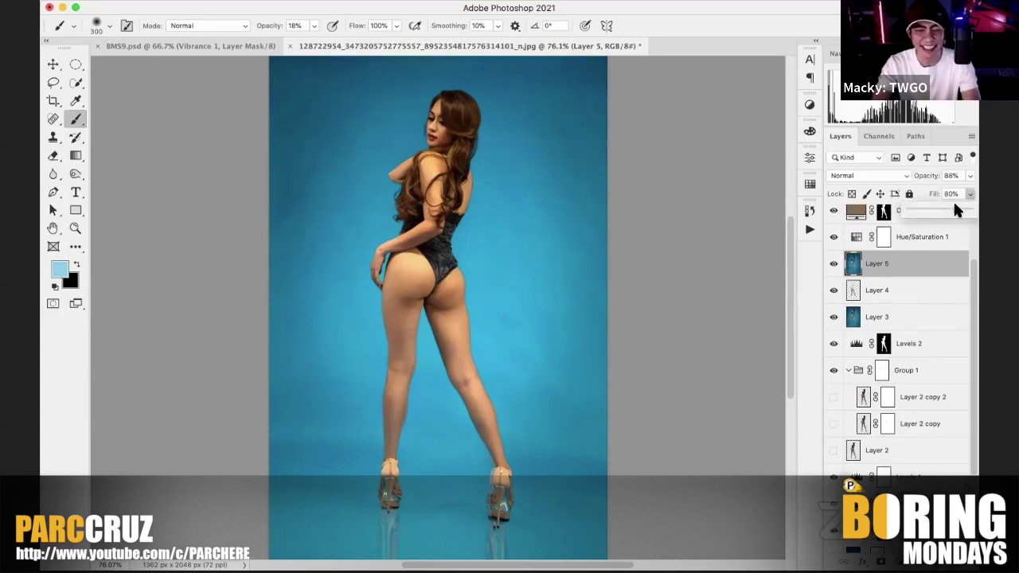
pyautogui.click(925, 274)
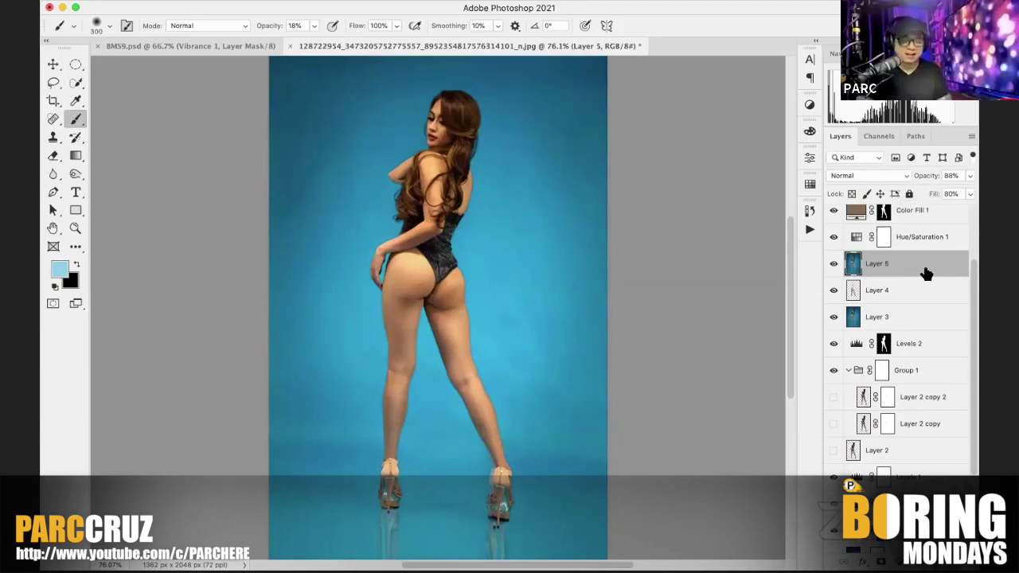
# Step: Save the image as a layered Photoshop file in the BMS Submission RAW folder, keeping the existing file name
pyautogui.press('super+minus')
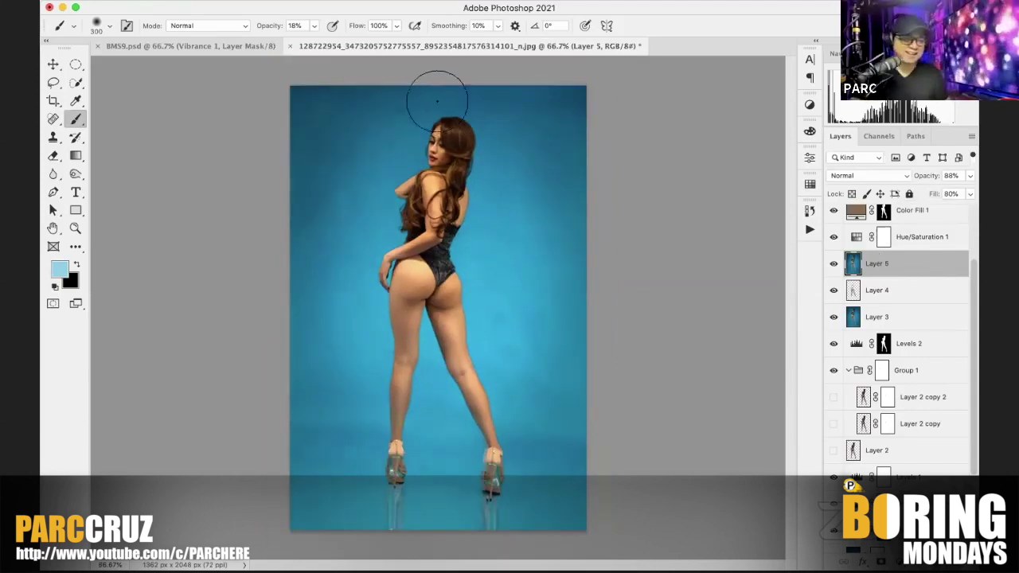
pyautogui.click(147, 0)
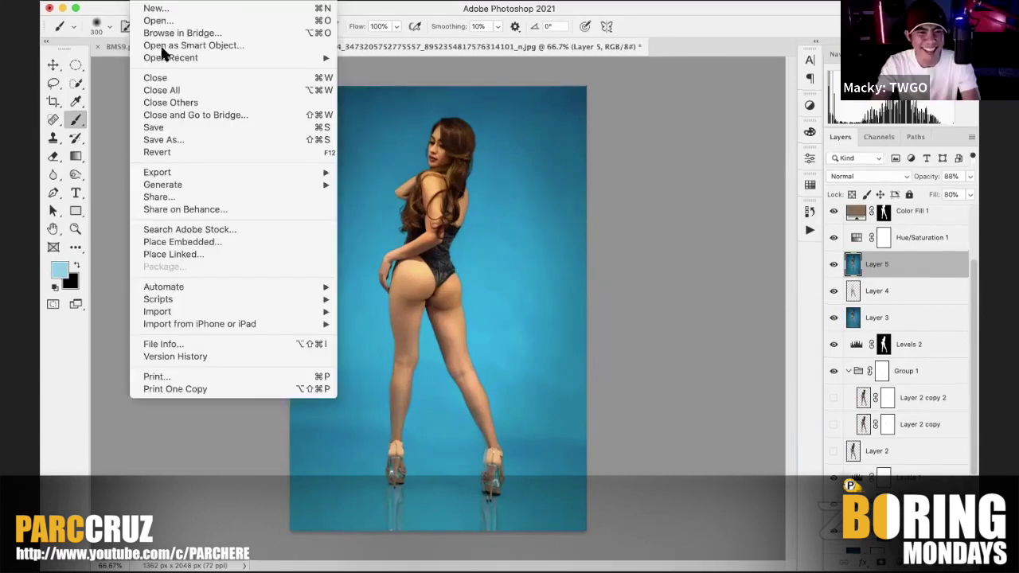
pyautogui.click(257, 140)
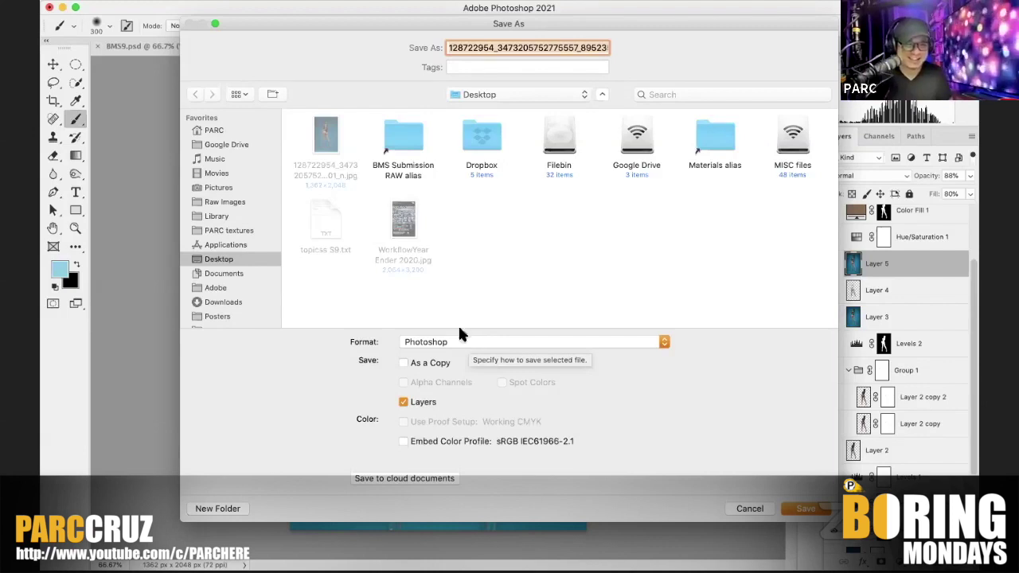
pyautogui.doubleClick(405, 136)
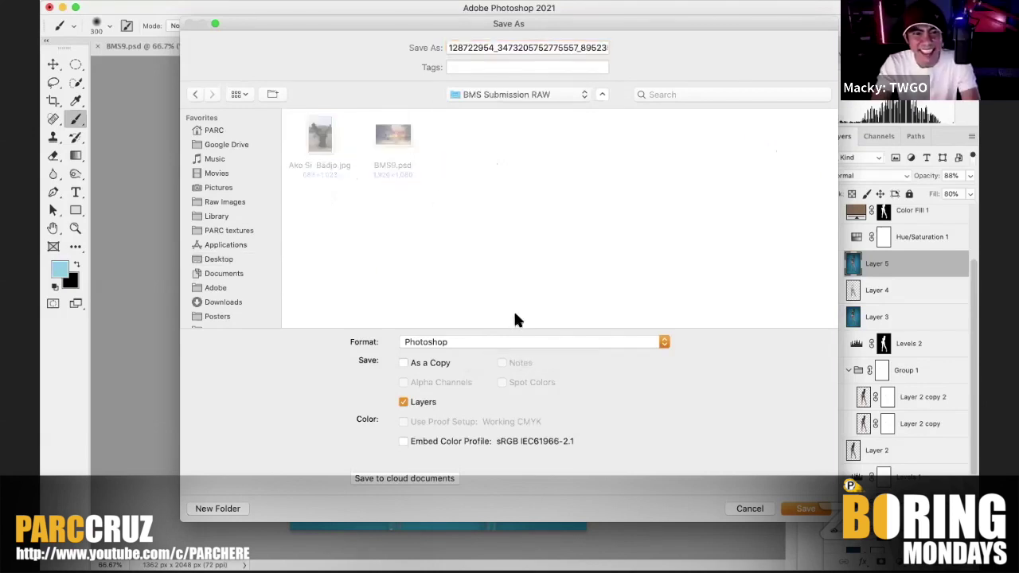
pyautogui.click(478, 341)
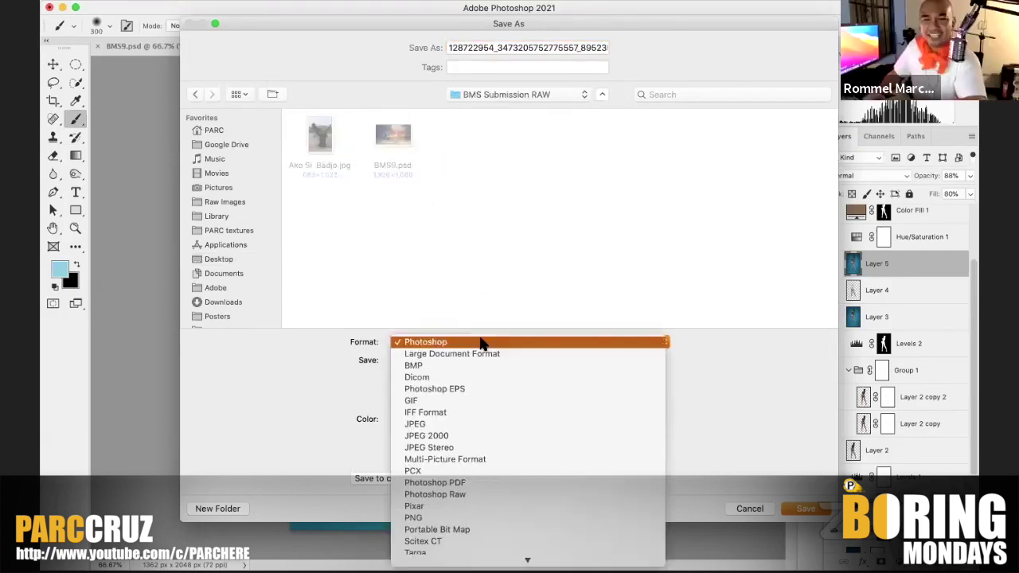
pyautogui.click(802, 509)
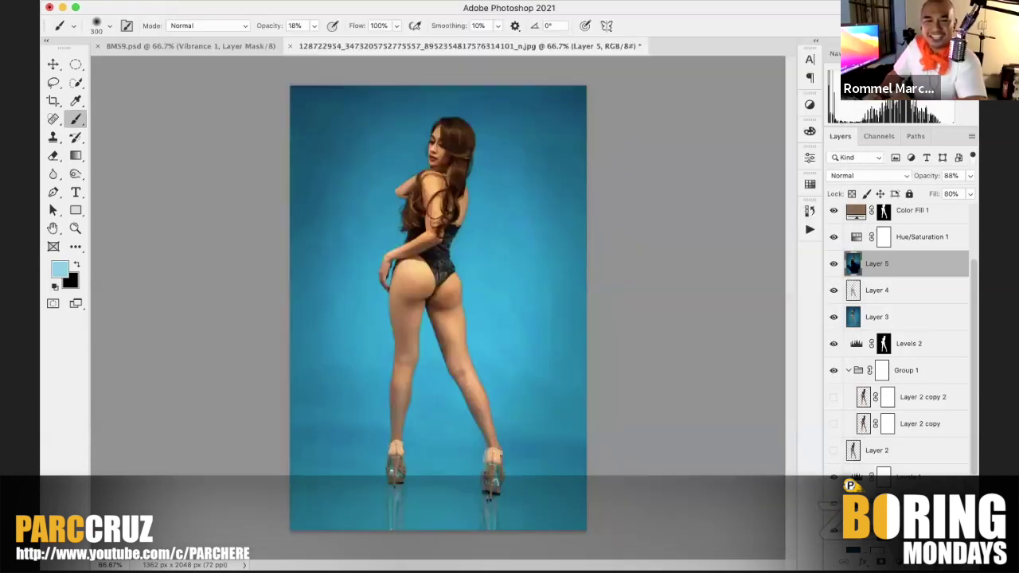
# Step: Widen the canvas to 200 percent with the anchor at middle right, so black background space is added to the left of the photo
pyautogui.click(354, 0)
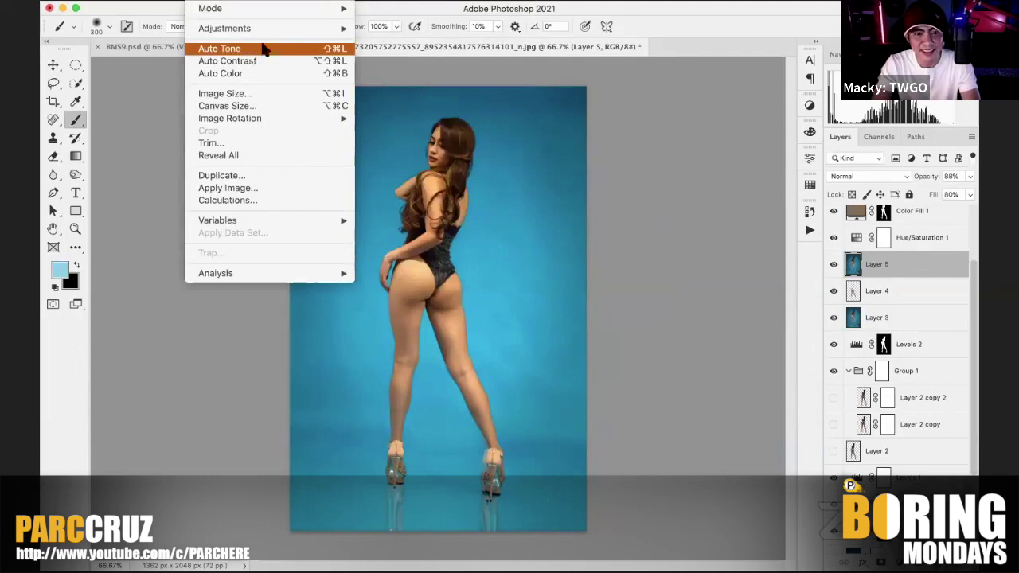
pyautogui.click(295, 111)
pyautogui.click(513, 330)
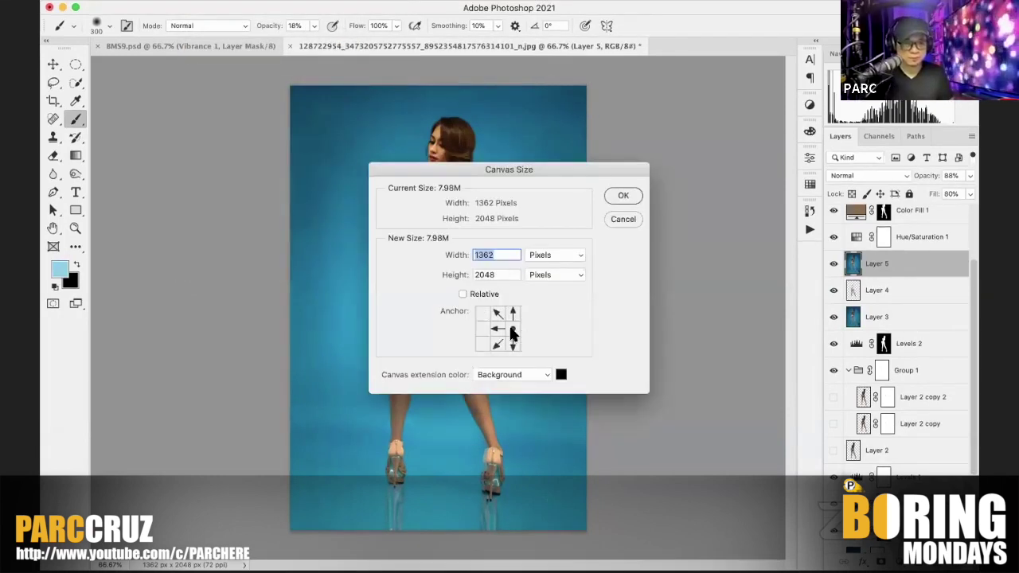
pyautogui.click(558, 254)
pyautogui.click(558, 238)
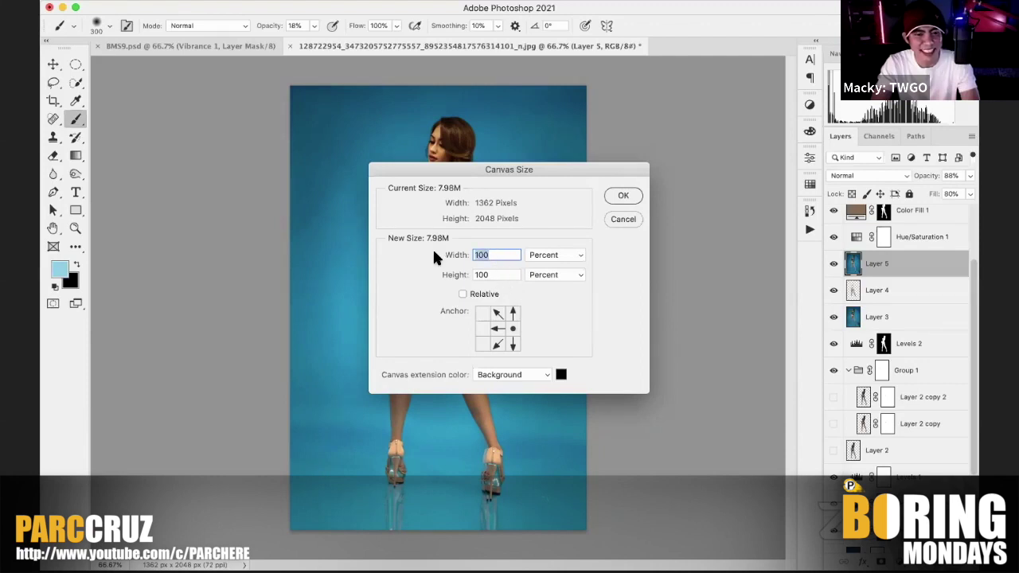
pyautogui.write('200')
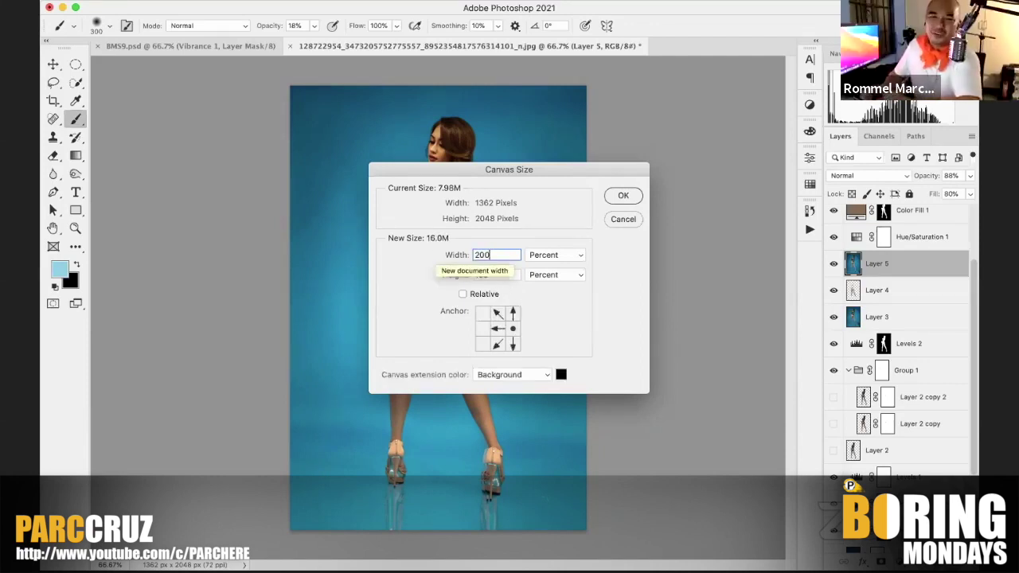
pyautogui.click(624, 195)
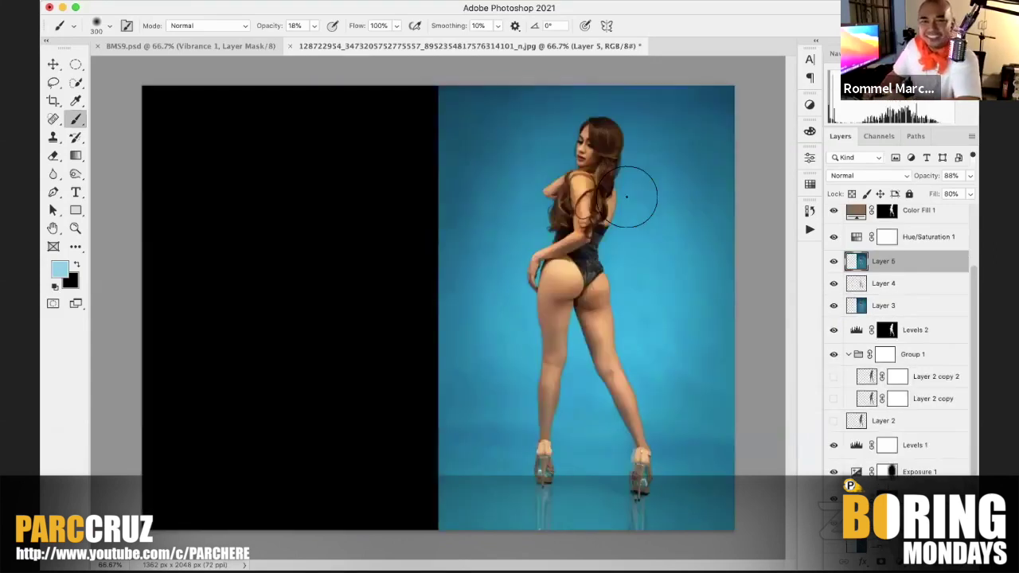
pyautogui.press('super+minus')
pyautogui.scroll(-3, 872, 406)
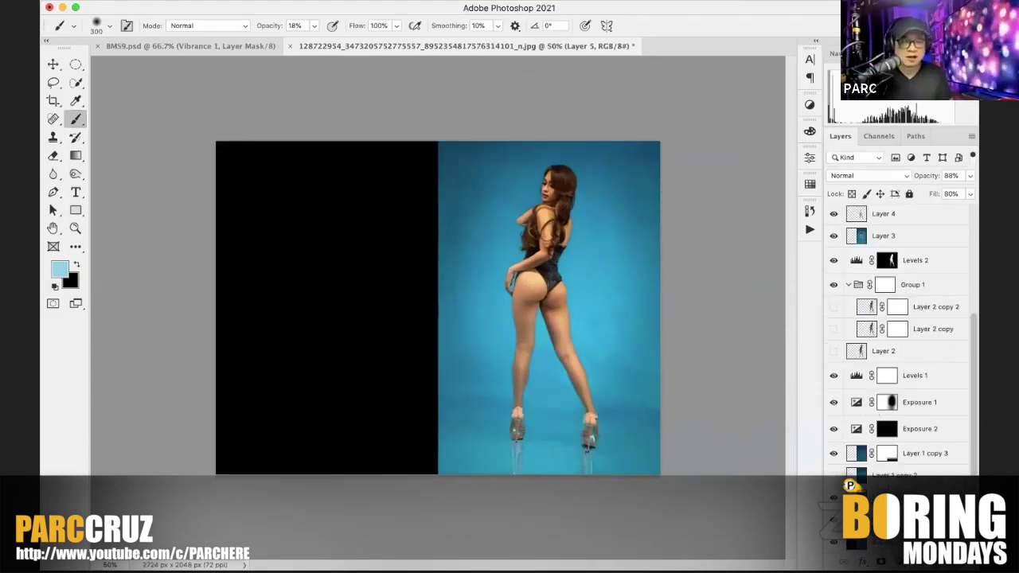
# Step: Duplicate the Background layer, place the copy above all other layers, and move it over the black area beside the retouched photo
pyautogui.hotkey('alt', '[')
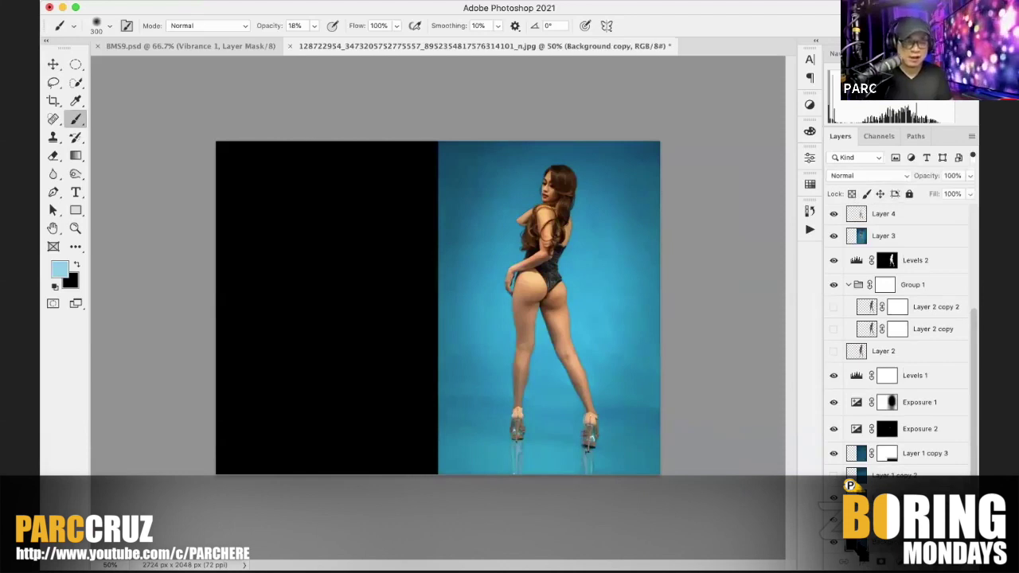
pyautogui.scroll(-1, 884, 239)
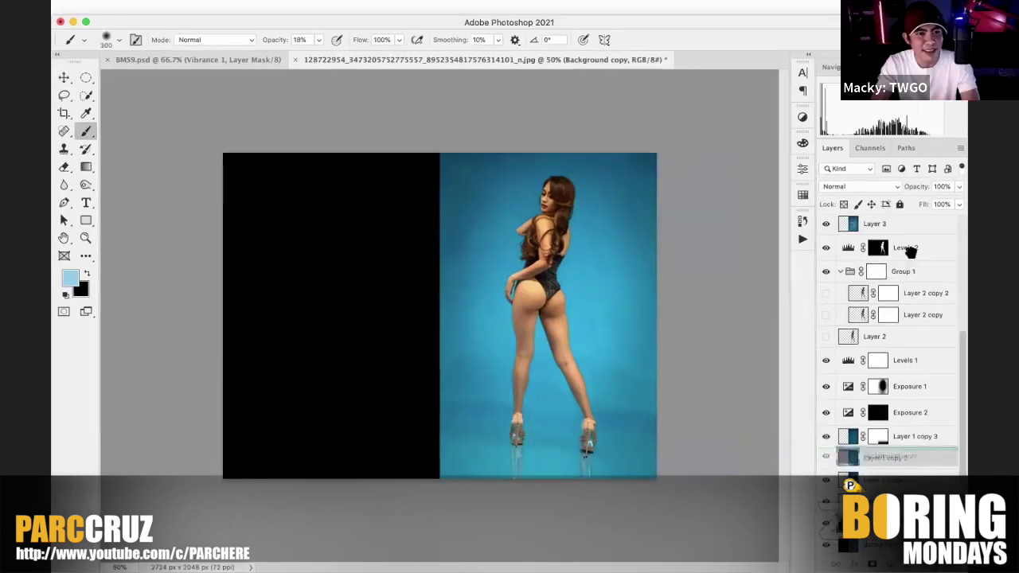
pyautogui.moveTo(910, 251); pyautogui.dragTo(911, 219)
pyautogui.press('v')
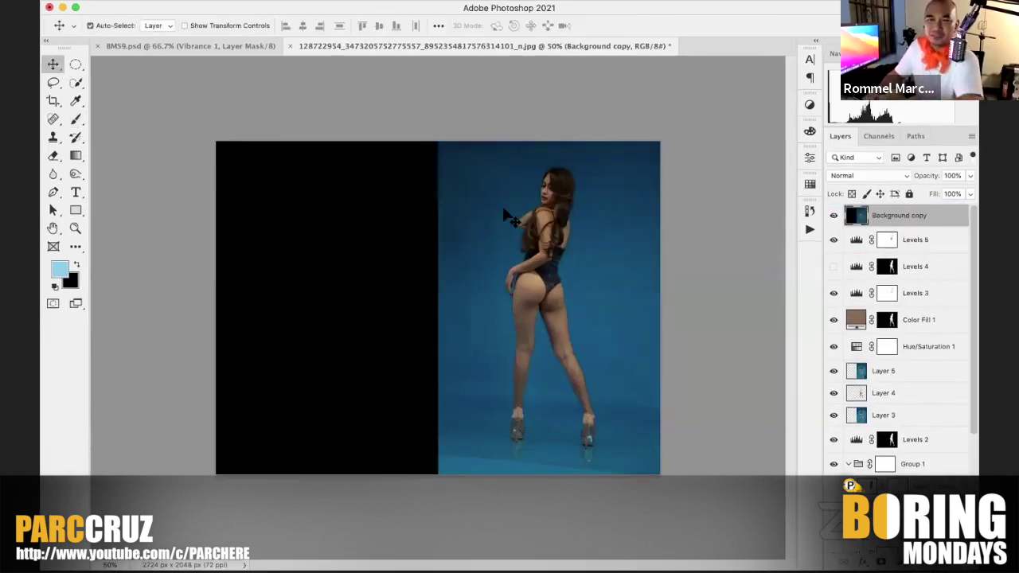
pyautogui.moveTo(503, 209); pyautogui.dragTo(280, 213)
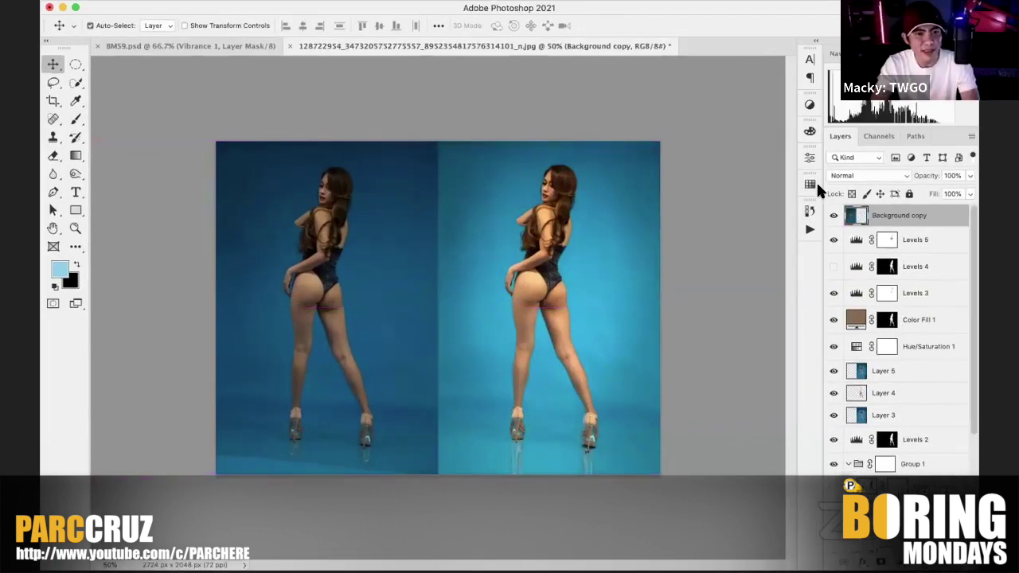
pyautogui.scroll(-5, 930, 324)
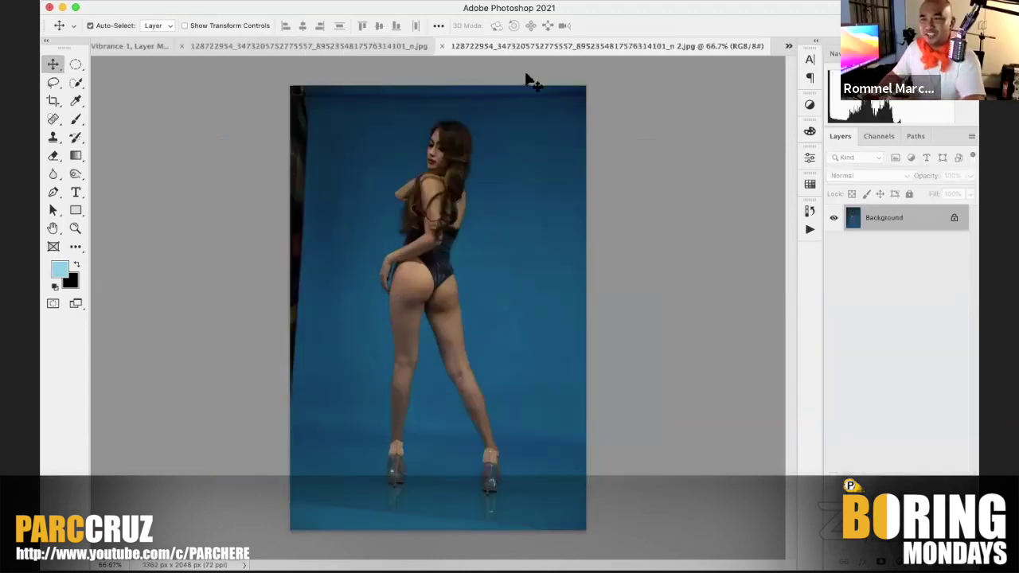
# Step: Copy the untouched original photo from its own document into the comparison file and align it over the darker left half
pyautogui.moveTo(570, 46); pyautogui.dragTo(554, 164)
pyautogui.moveTo(908, 208); pyautogui.dragTo(375, 228)
pyautogui.moveTo(521, 195); pyautogui.dragTo(378, 202)
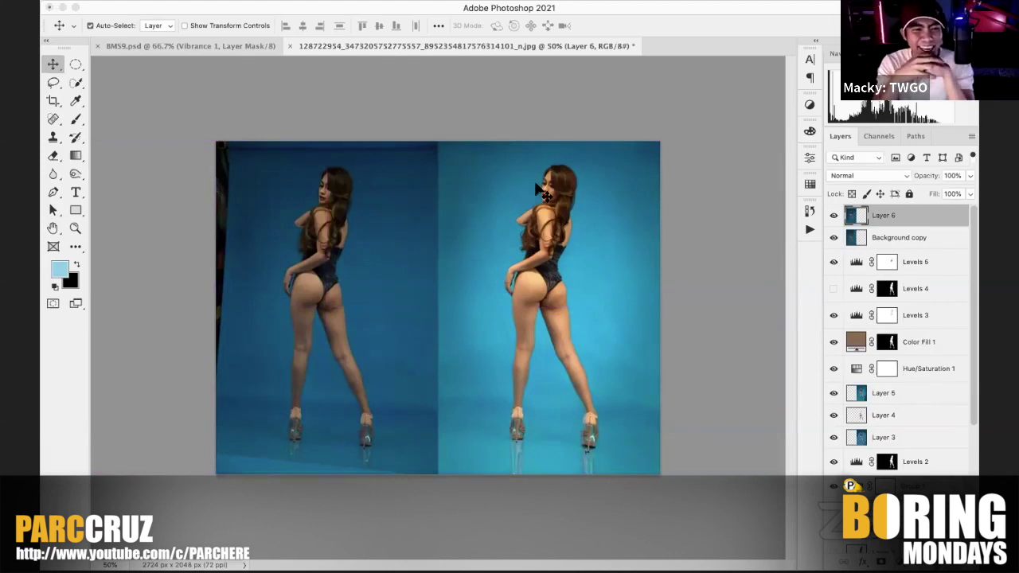
pyautogui.scroll(3, 541, 190)
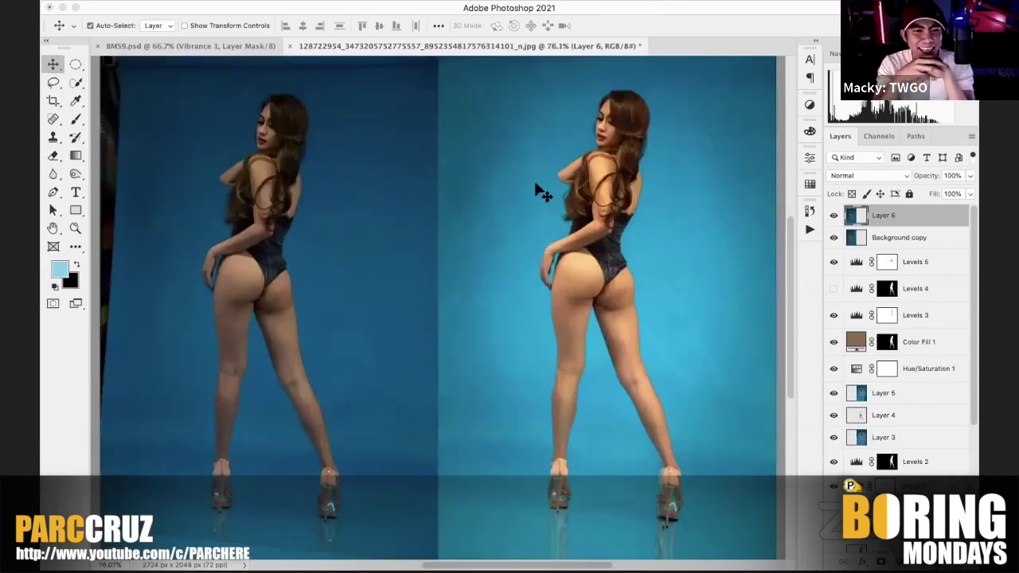
pyautogui.click(136, 0)
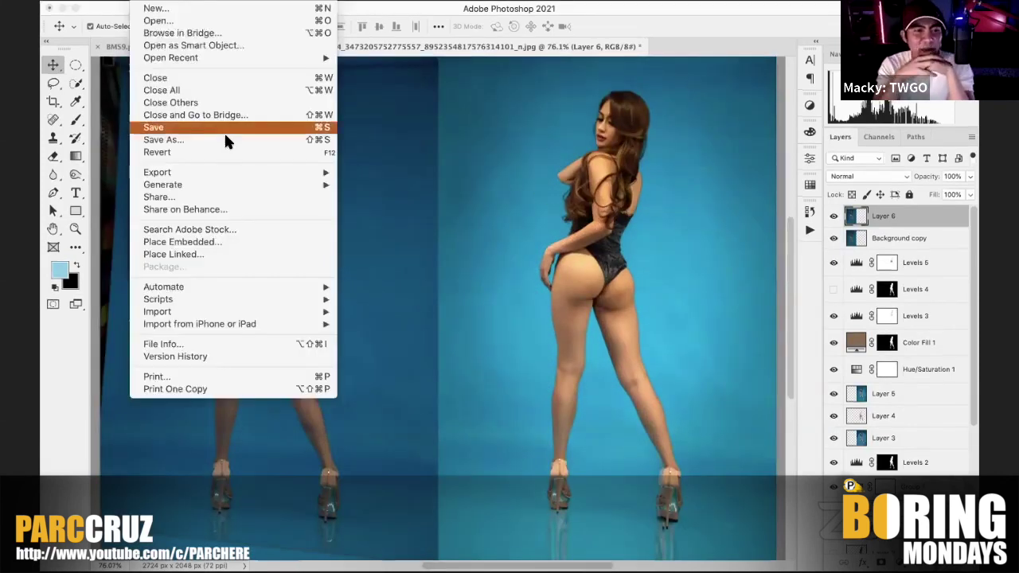
pyautogui.click(224, 131)
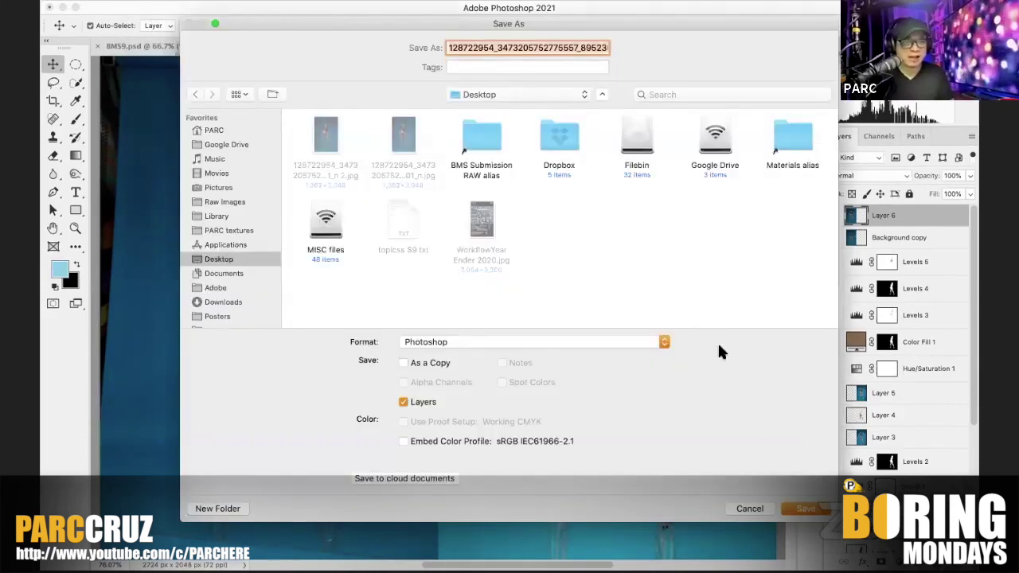
pyautogui.click(752, 509)
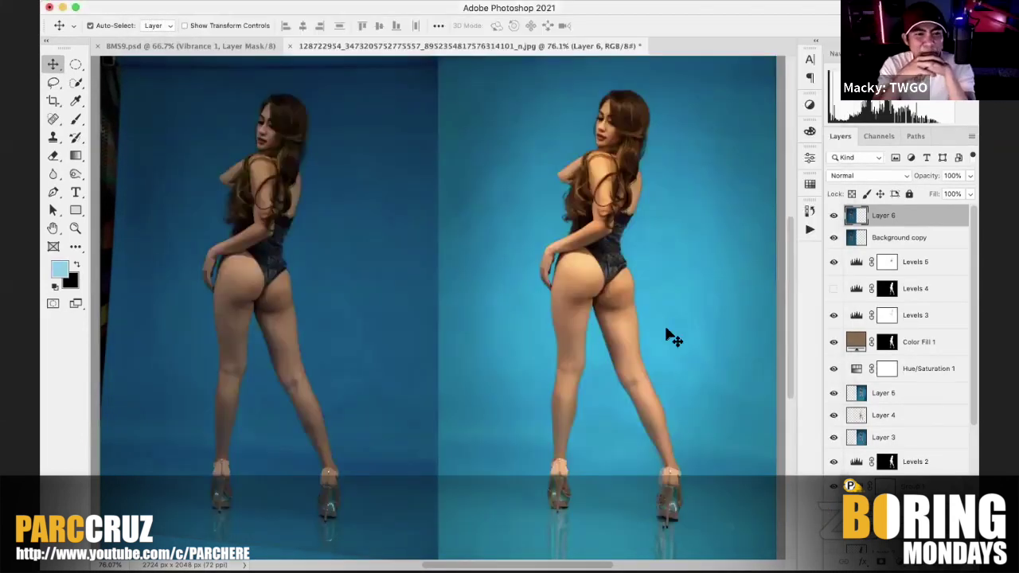
# Step: Save the comparison as a layered Photoshop file in the BMS Submission RAW folder with Maximize Compatibility on, keeping the existing file name
pyautogui.press('super+s')
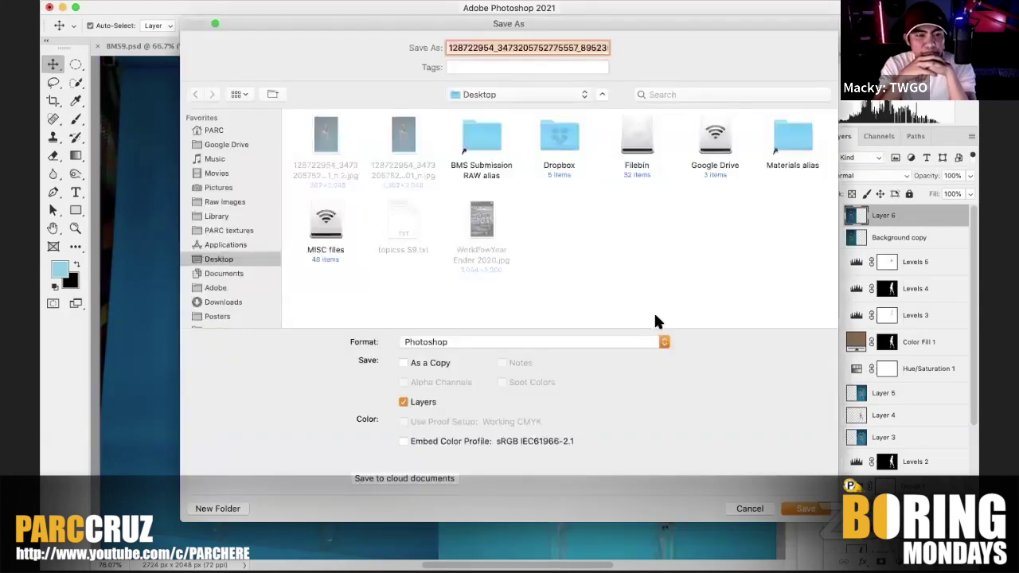
pyautogui.doubleClick(476, 138)
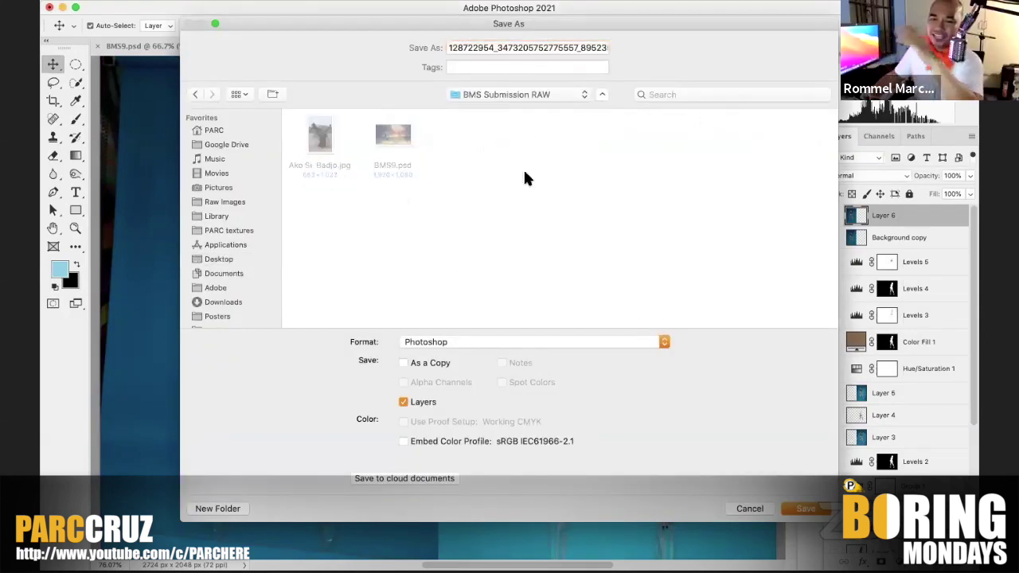
pyautogui.click(799, 508)
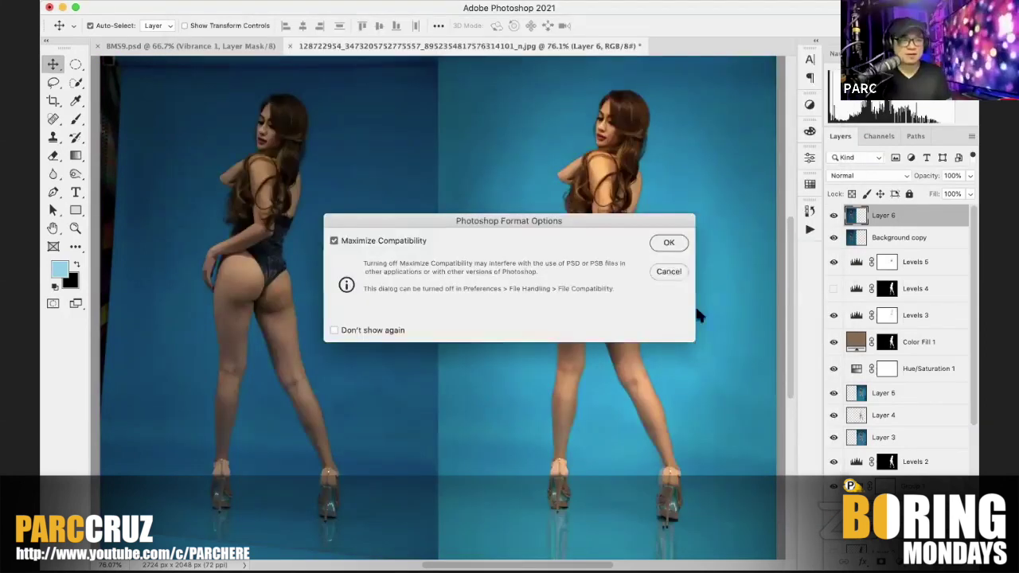
pyautogui.click(671, 243)
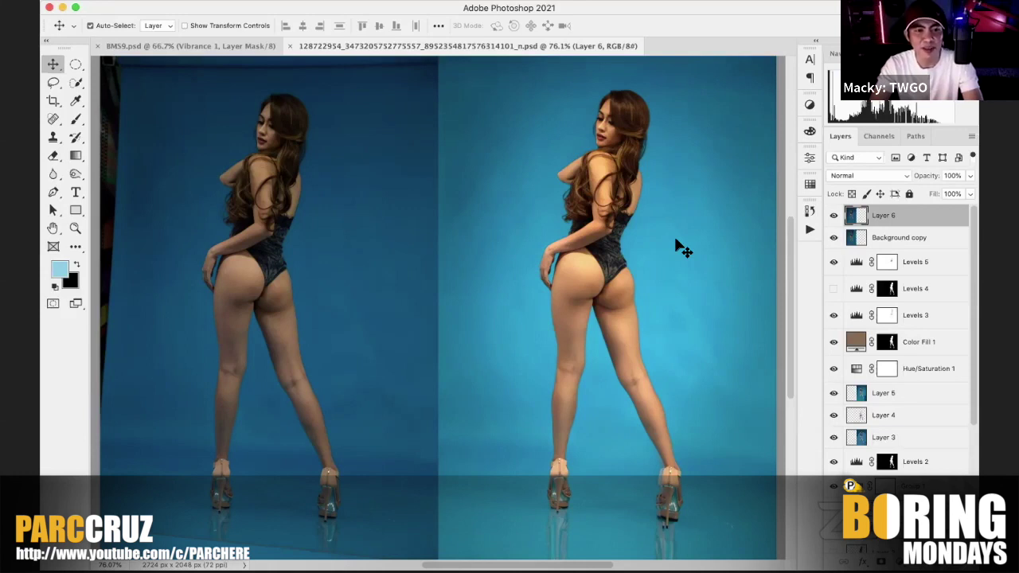
pyautogui.press('super')
pyautogui.press('super+minus')
pyautogui.press('super+minus')
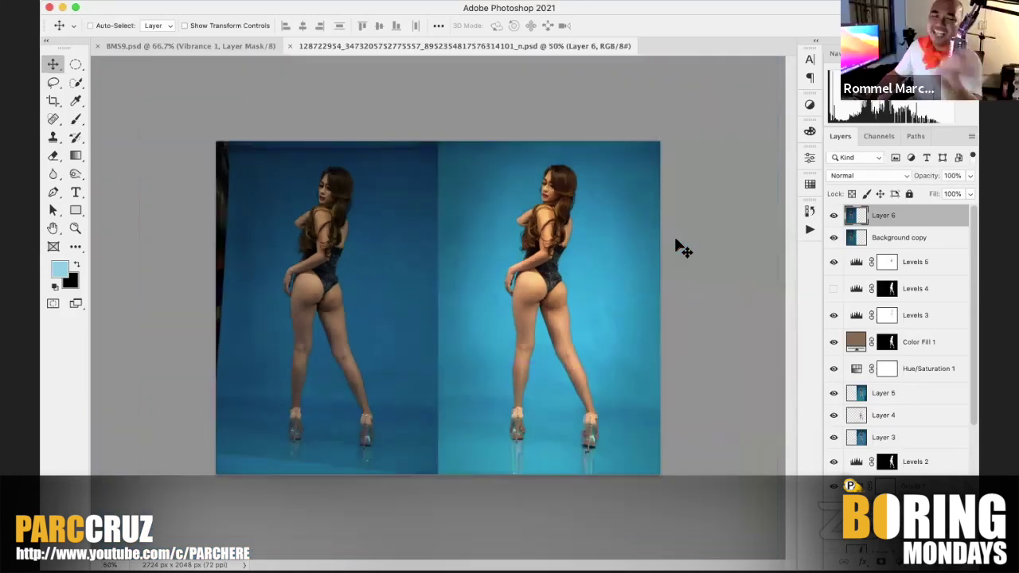
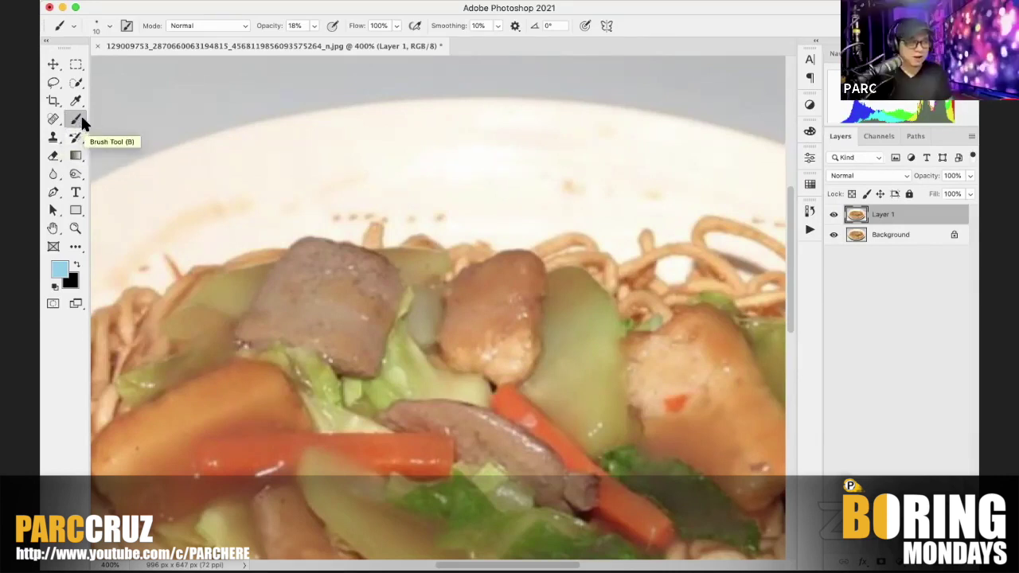
# Step: Heal the sauce stains on the bowl's upper-left inner rim using the Spot Healing Brush in Content-Aware mode at size 25
pyautogui.click(52, 118)
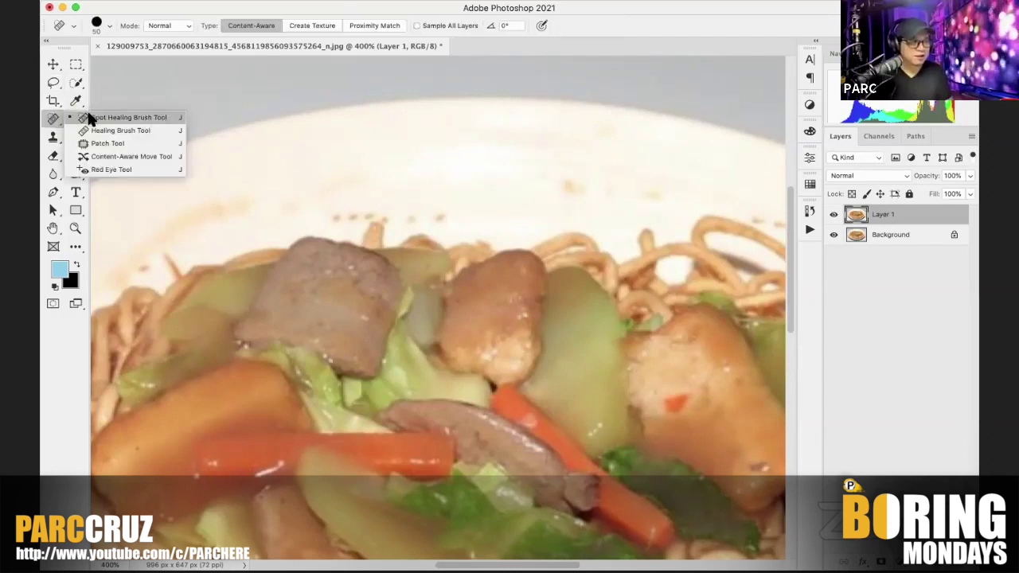
pyautogui.click(125, 130)
pyautogui.press('[')
pyautogui.press('[')
pyautogui.press('[')
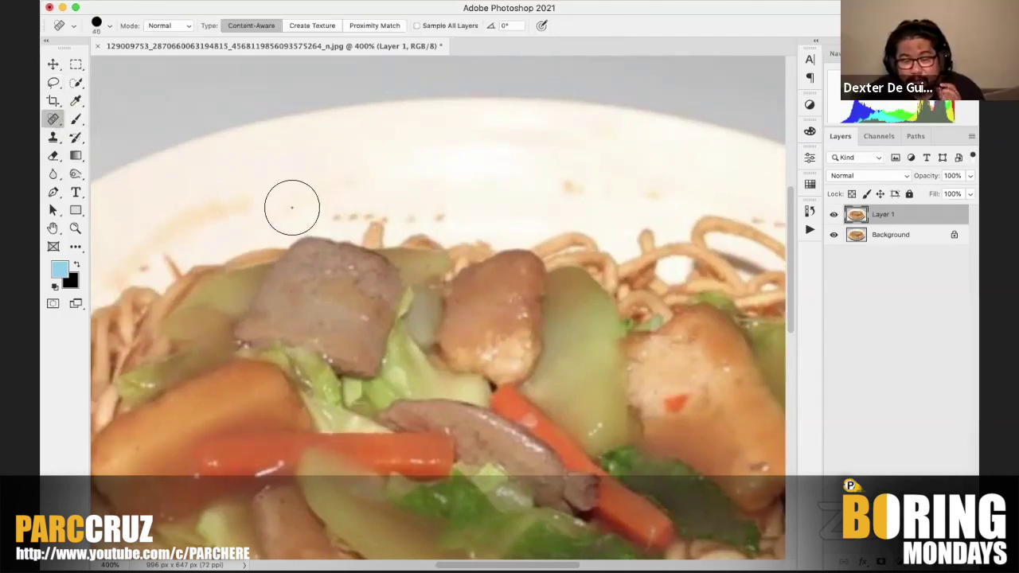
pyautogui.moveTo(288, 209); pyautogui.dragTo(374, 173)
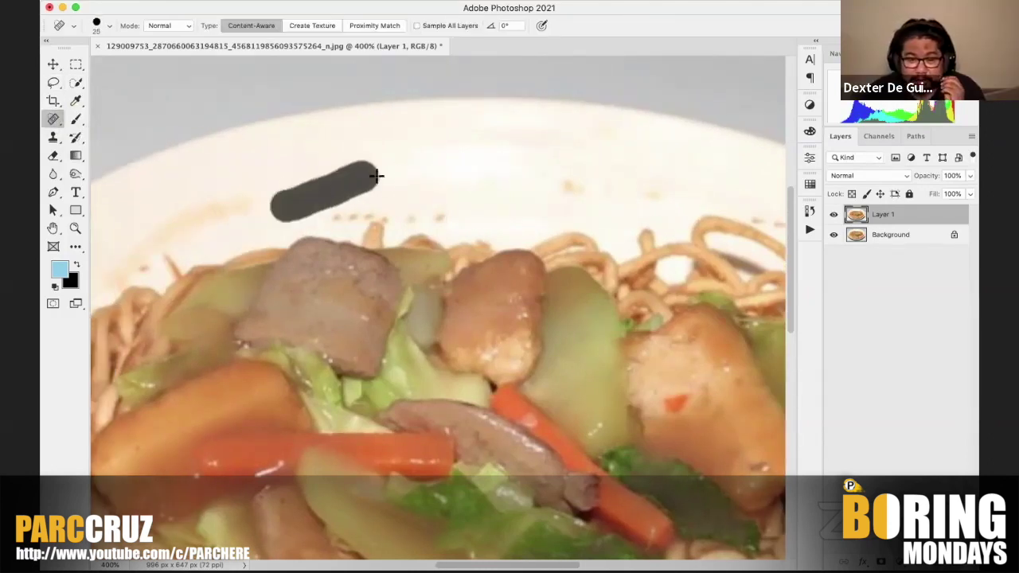
pyautogui.moveTo(179, 225); pyautogui.dragTo(291, 207)
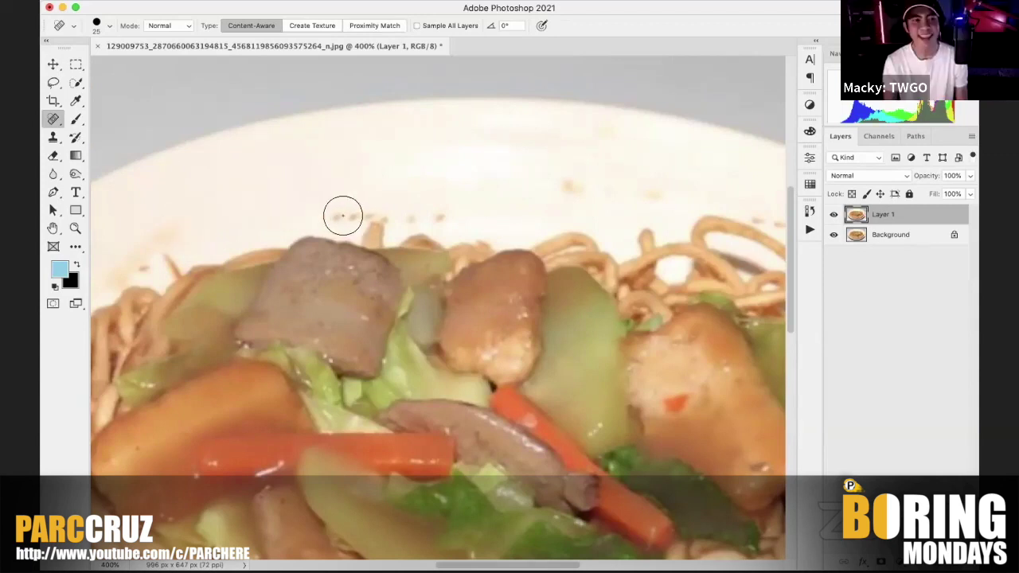
# Step: Heal the small brown spots on the bowl's inner rim just above the noodles, reducing the Spot Healing Brush to size 10
pyautogui.click(340, 212)
pyautogui.press('[')
pyautogui.press('[')
pyautogui.press('[')
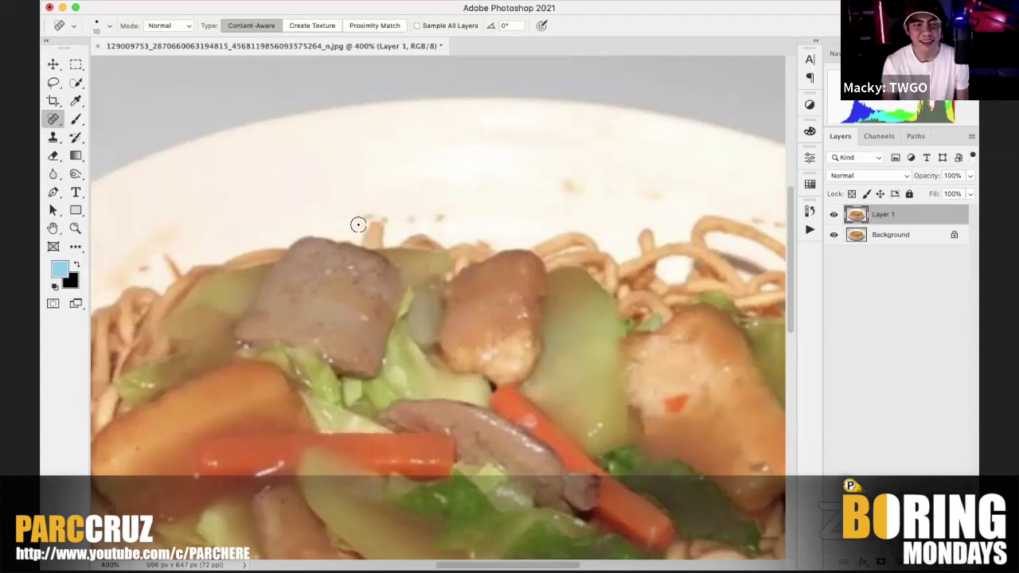
pyautogui.moveTo(361, 216); pyautogui.dragTo(461, 219)
pyautogui.moveTo(562, 182)
pyautogui.mouseDown()
pyautogui.moveTo(665, 195)
pyautogui.moveTo(561, 183)
pyautogui.moveTo(618, 187)
pyautogui.moveTo(384, 189)
pyautogui.moveTo(448, 197)
pyautogui.moveTo(439, 216)
pyautogui.moveTo(500, 238)
pyautogui.mouseUp()
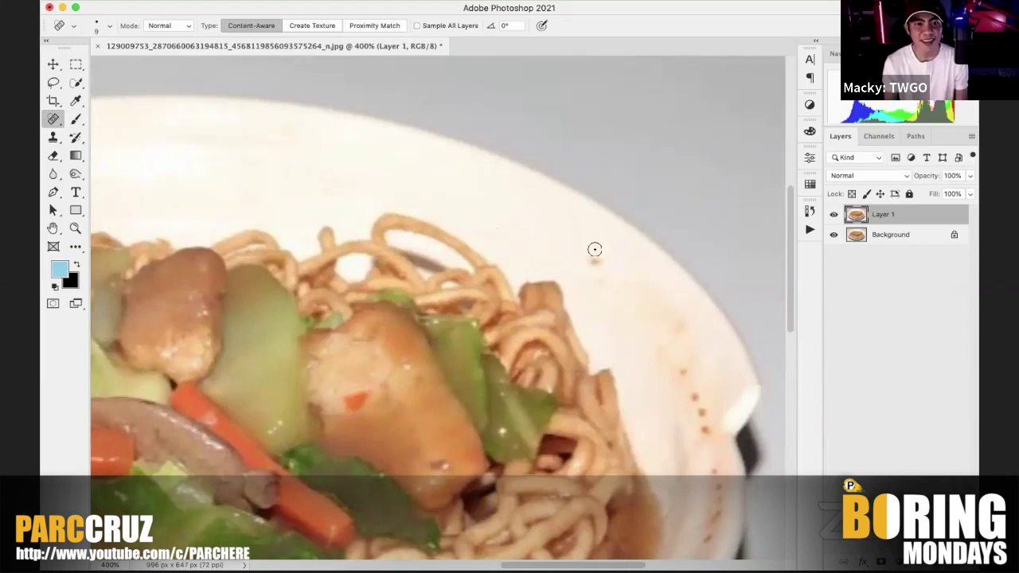
# Step: Heal the orange and red sauce spots along the bowl's right inner rim with the size 9 Spot Healing Brush
pyautogui.moveTo(597, 266); pyautogui.dragTo(598, 266)
pyautogui.moveTo(677, 403)
pyautogui.mouseDown()
pyautogui.moveTo(603, 284)
pyautogui.moveTo(625, 282)
pyautogui.moveTo(644, 366)
pyautogui.moveTo(633, 422)
pyautogui.mouseUp()
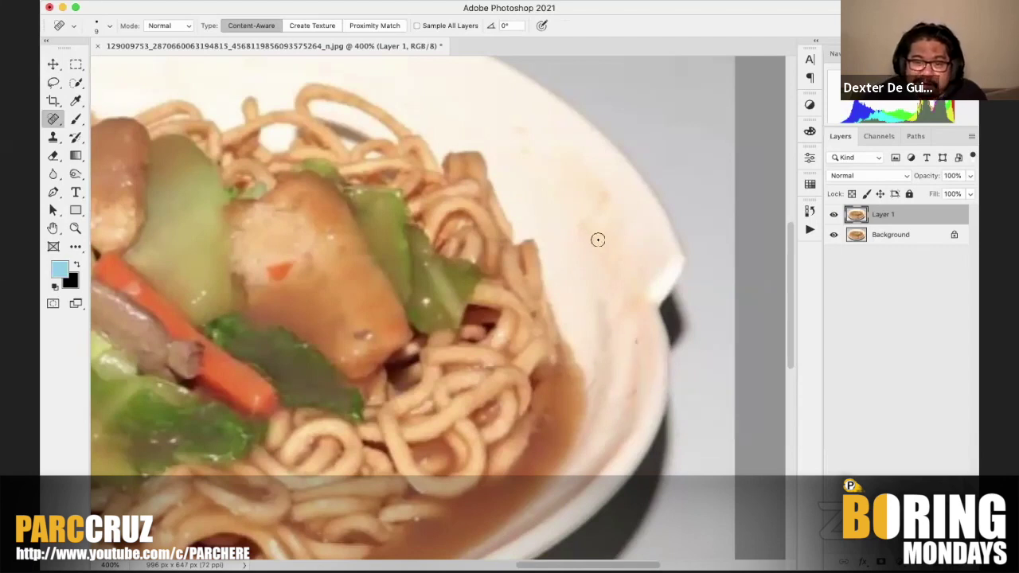
pyautogui.click(605, 182)
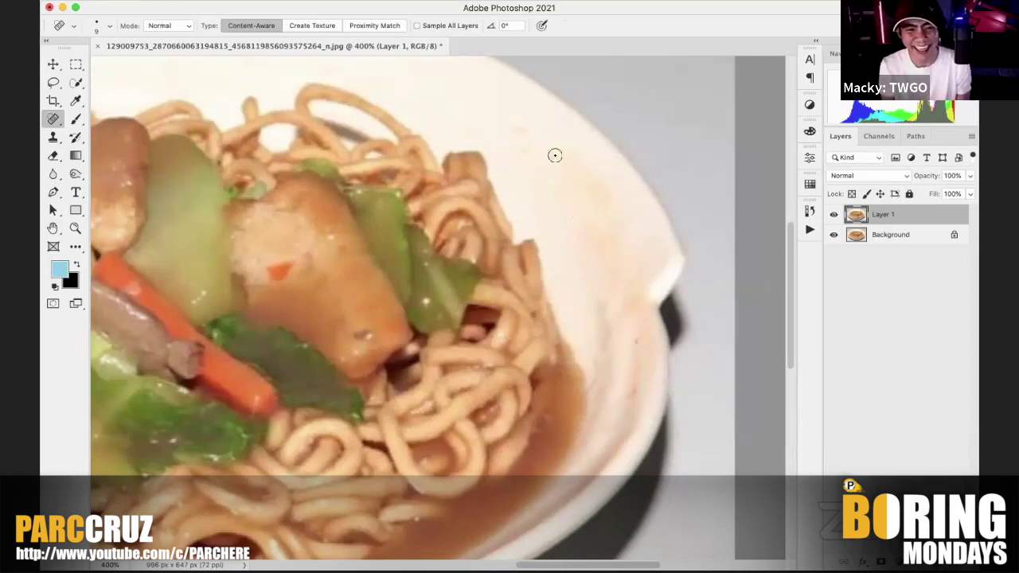
# Step: Heal the sauce specks on the bowl's left inner rim beside the noodles
pyautogui.scroll(-10, 532, 211)
pyautogui.hscroll(-5, 531, 211)
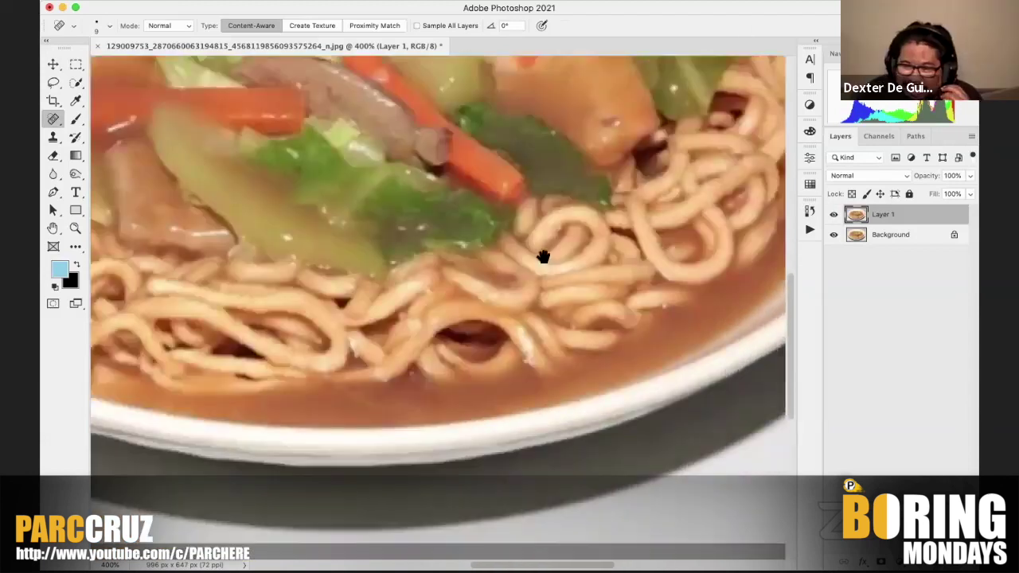
pyautogui.scroll(5, 494, 135)
pyautogui.hscroll(-1, 493, 136)
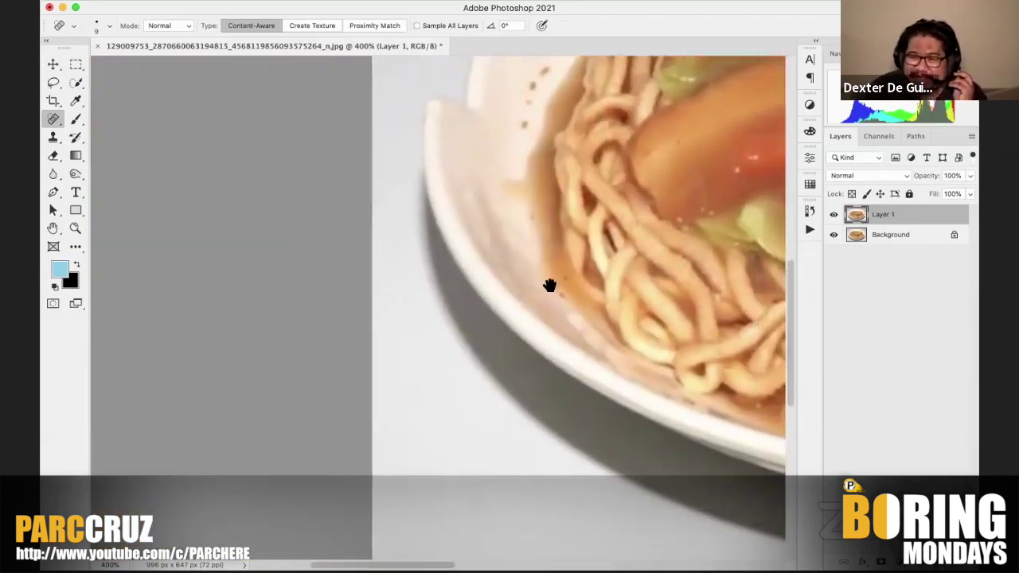
pyautogui.moveTo(548, 285); pyautogui.dragTo(566, 303)
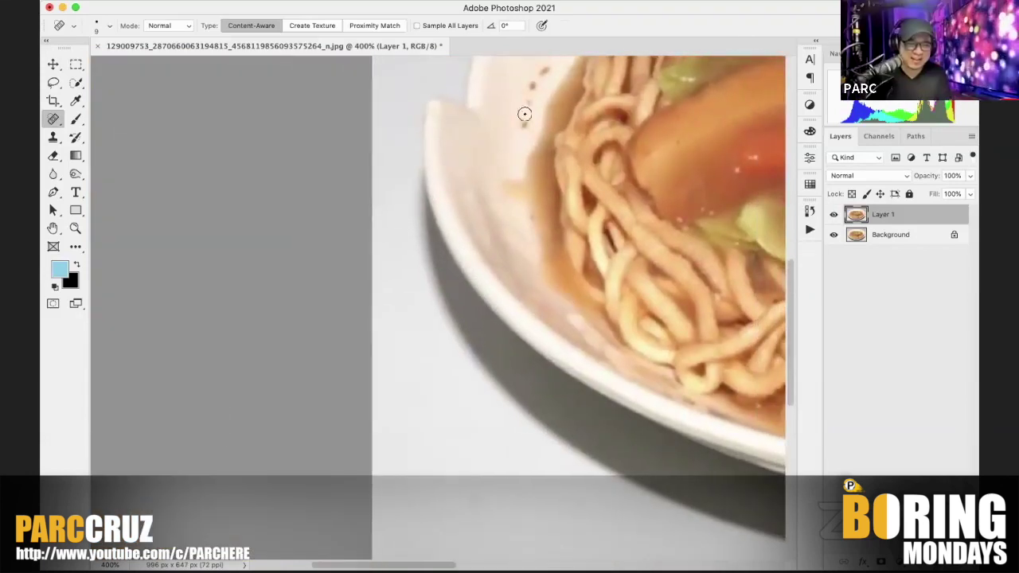
pyautogui.moveTo(544, 69)
pyautogui.mouseDown()
pyautogui.moveTo(527, 100)
pyautogui.moveTo(528, 136)
pyautogui.mouseUp()
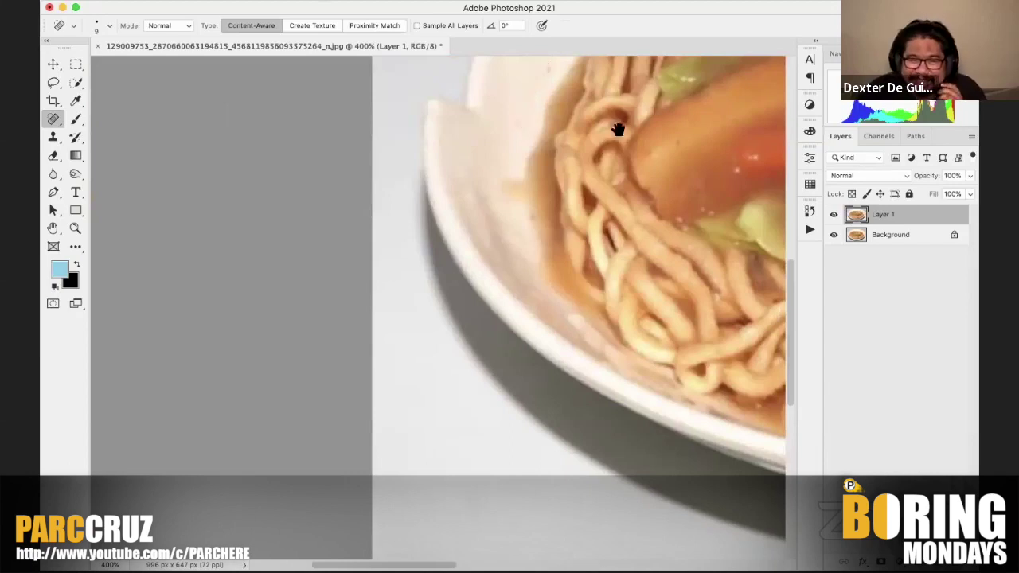
# Step: Heal the remaining marks on the bowl's upper-left and upper inner rim, and fit the whole image in view
pyautogui.scroll(6, 536, 371)
pyautogui.hscroll(2, 536, 371)
pyautogui.moveTo(601, 235); pyautogui.dragTo(595, 222)
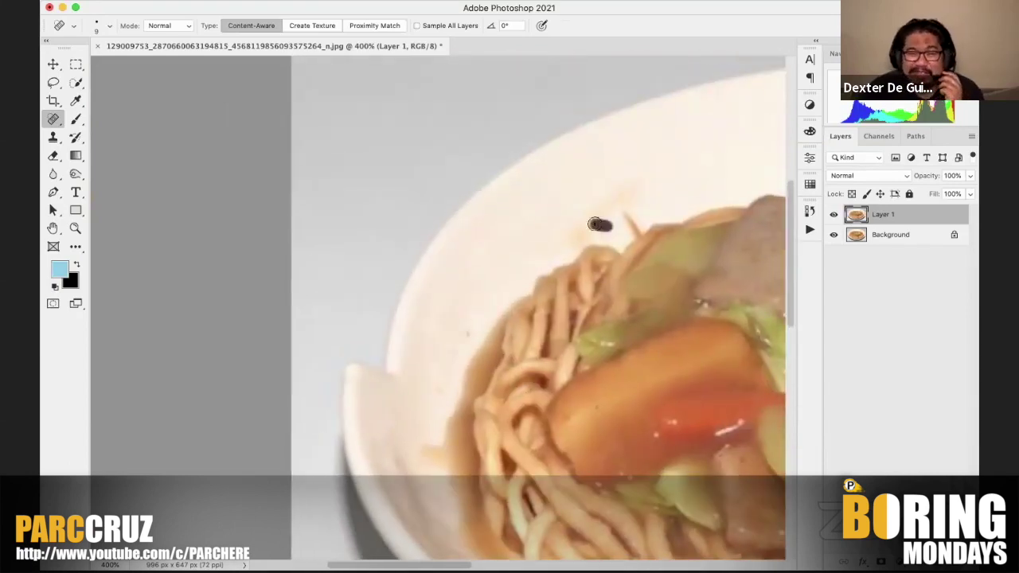
pyautogui.hscroll(5, 636, 191)
pyautogui.scroll(3, 637, 191)
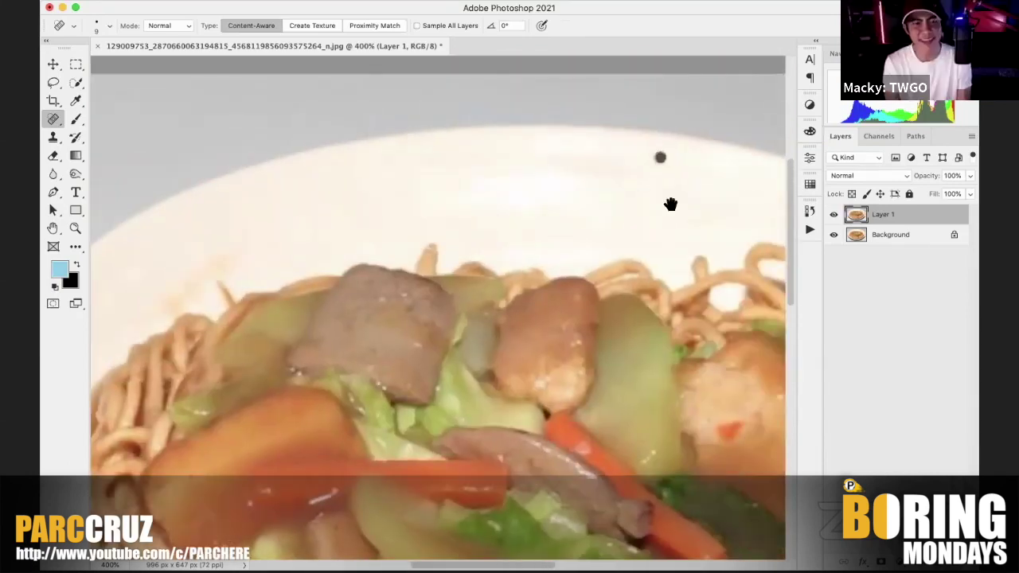
pyautogui.scroll(-4, 557, 183)
pyautogui.hscroll(5, 557, 183)
pyautogui.press('super+0')
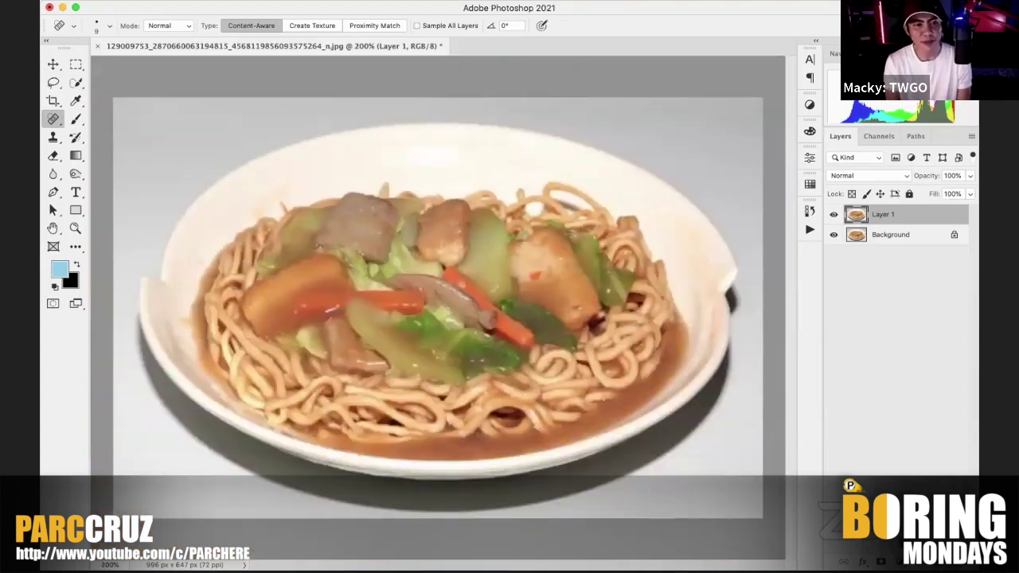
# Step: Add a Hue/Saturation adjustment targeting the bowl's Yellows, with saturation -87 and lightness +39
pyautogui.click(896, 562)
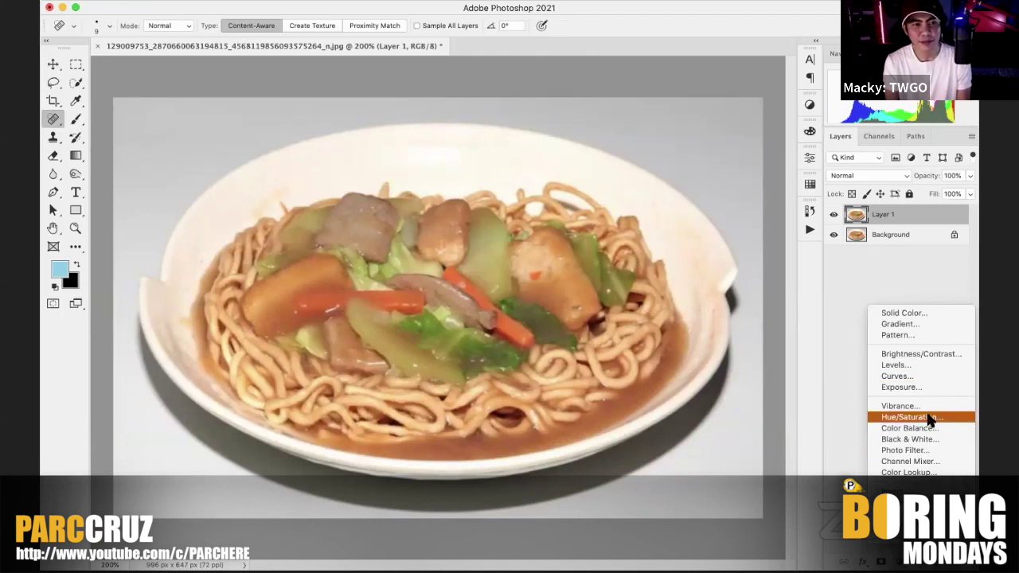
pyautogui.click(908, 416)
pyautogui.click(625, 213)
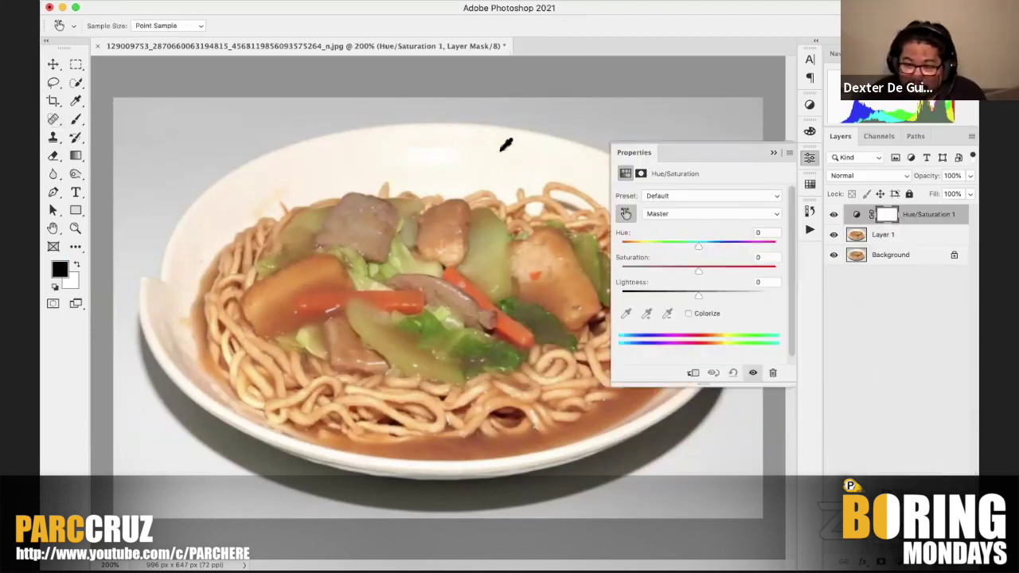
pyautogui.click(370, 150)
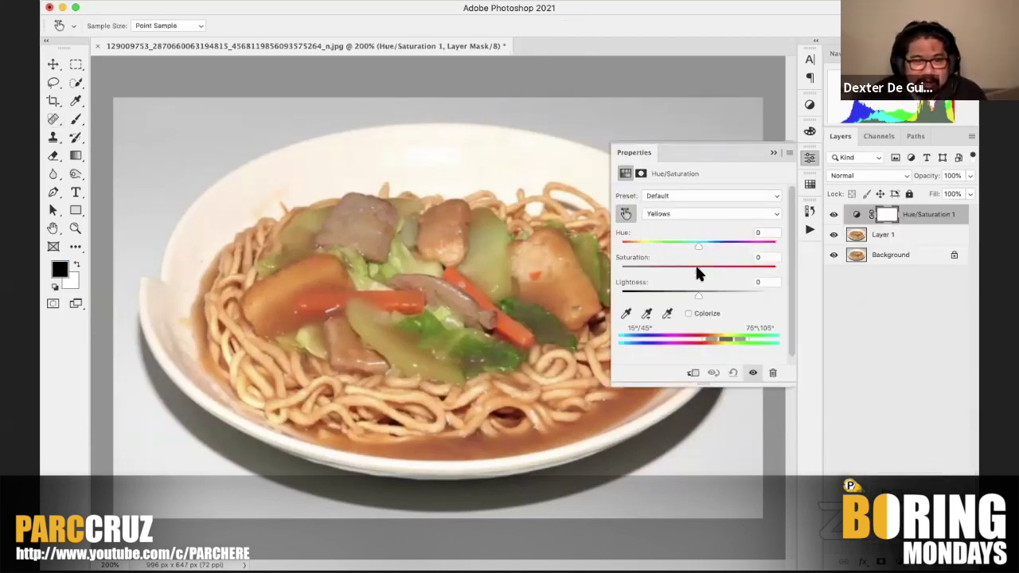
pyautogui.moveTo(697, 269); pyautogui.dragTo(630, 276)
pyautogui.moveTo(695, 293); pyautogui.dragTo(728, 293)
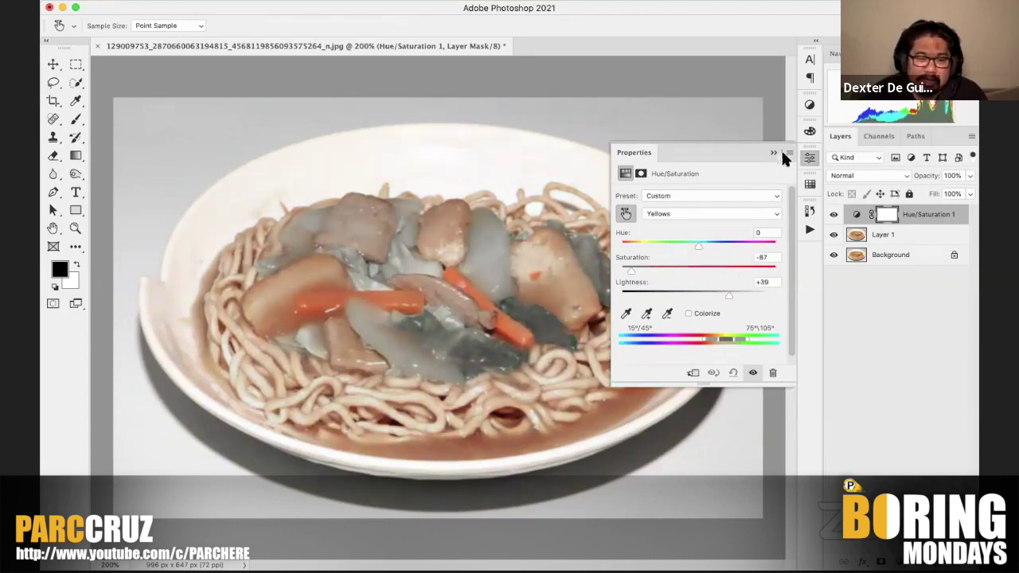
# Step: Paint black on the Hue/Saturation mask over the middle of the food with a 300 px brush at 100% opacity
pyautogui.click(568, 148)
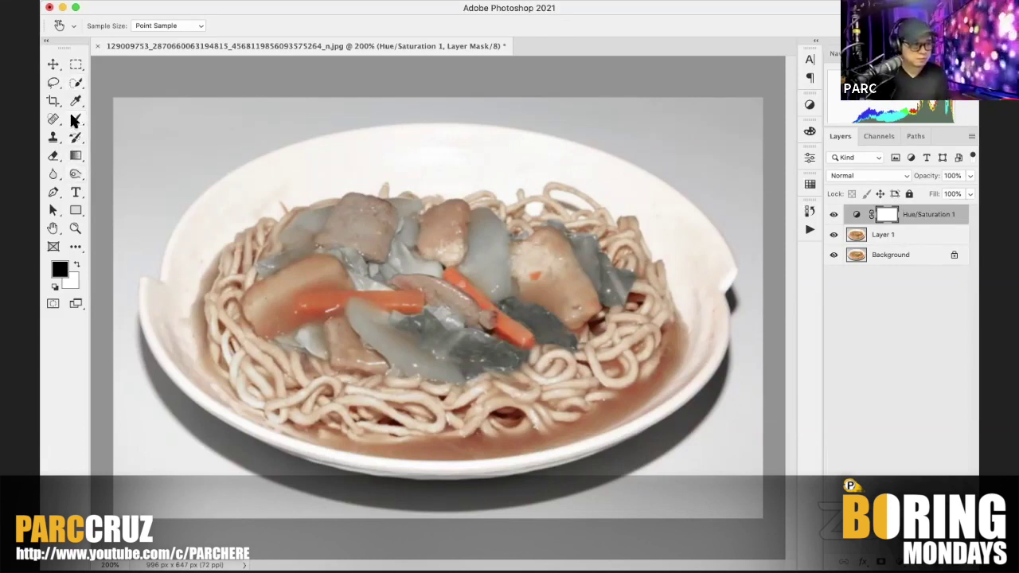
pyautogui.click(75, 118)
pyautogui.press(']')
pyautogui.press(']')
pyautogui.press(']')
pyautogui.press(']')
pyautogui.press(']')
pyautogui.press(']')
pyautogui.press(']')
pyautogui.press(']')
pyautogui.press(']')
pyautogui.press(']')
pyautogui.press(']')
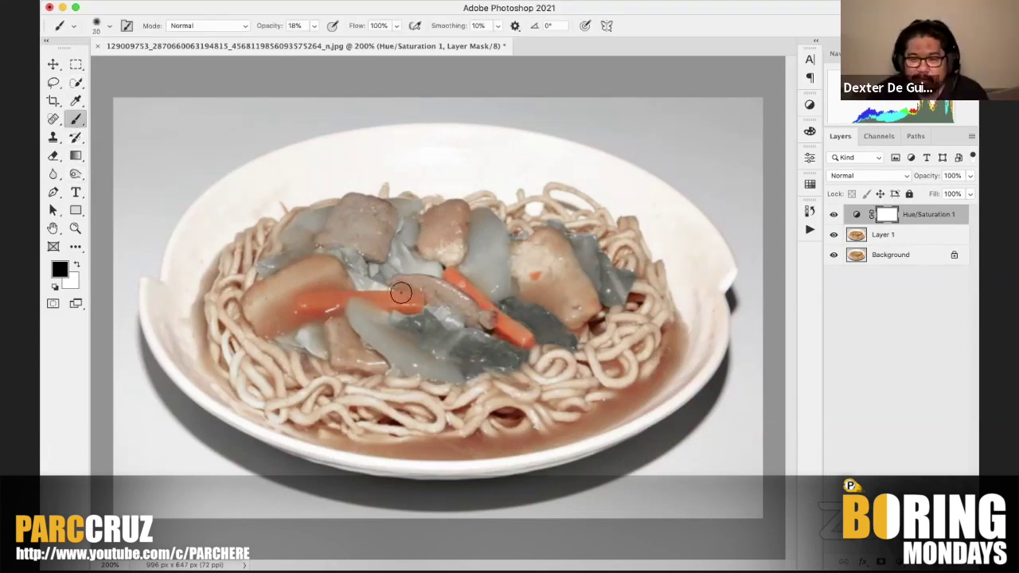
pyautogui.press(']')
pyautogui.press(']')
pyautogui.press(']')
pyautogui.press(']')
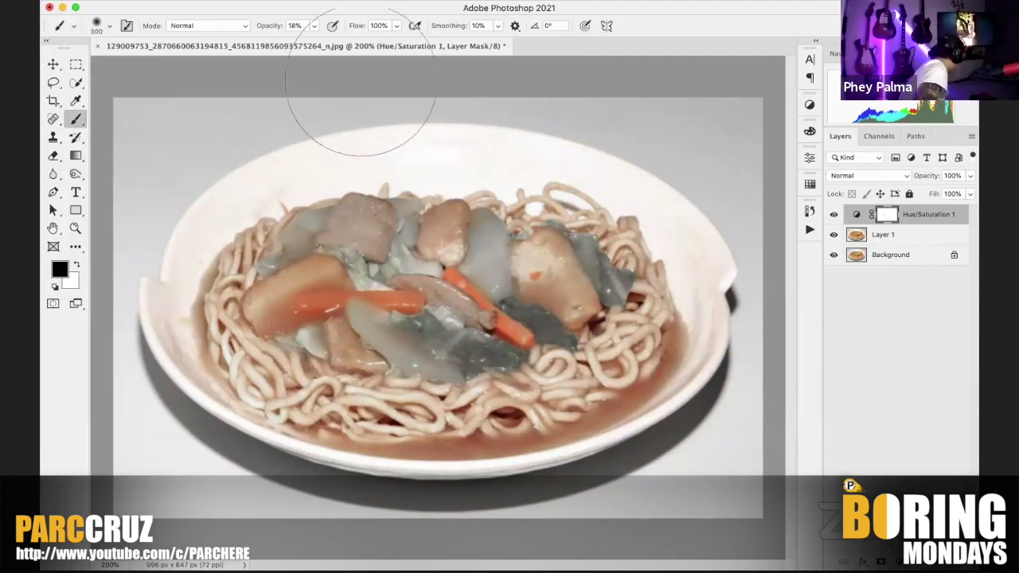
pyautogui.click(313, 26)
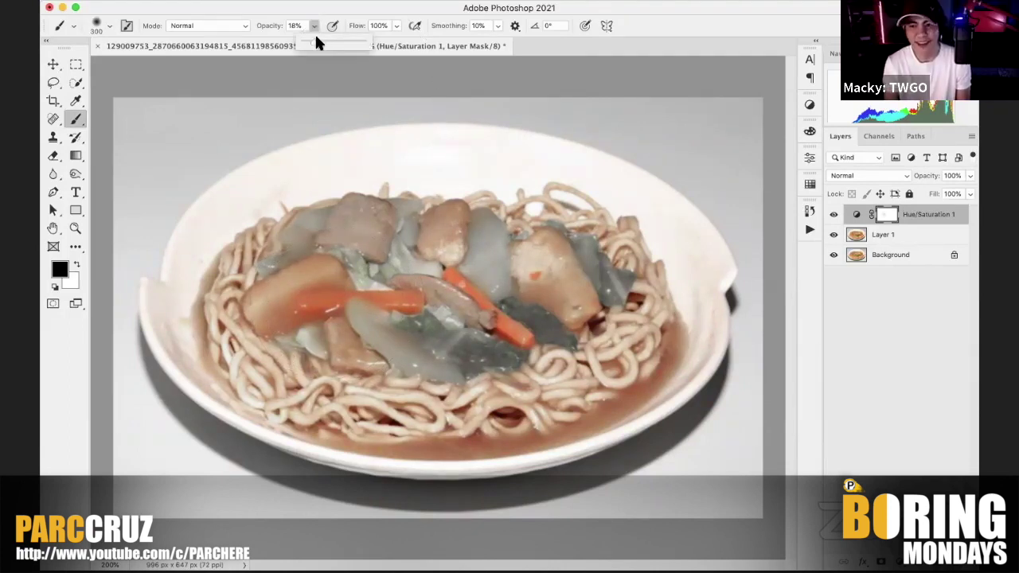
pyautogui.moveTo(343, 40); pyautogui.dragTo(413, 48)
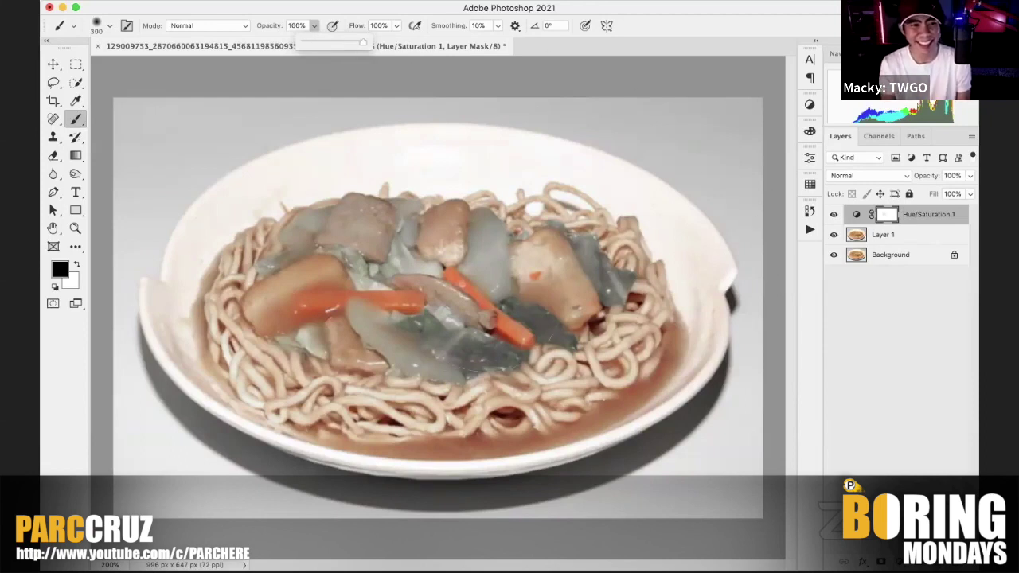
pyautogui.moveTo(256, 346); pyautogui.dragTo(454, 292)
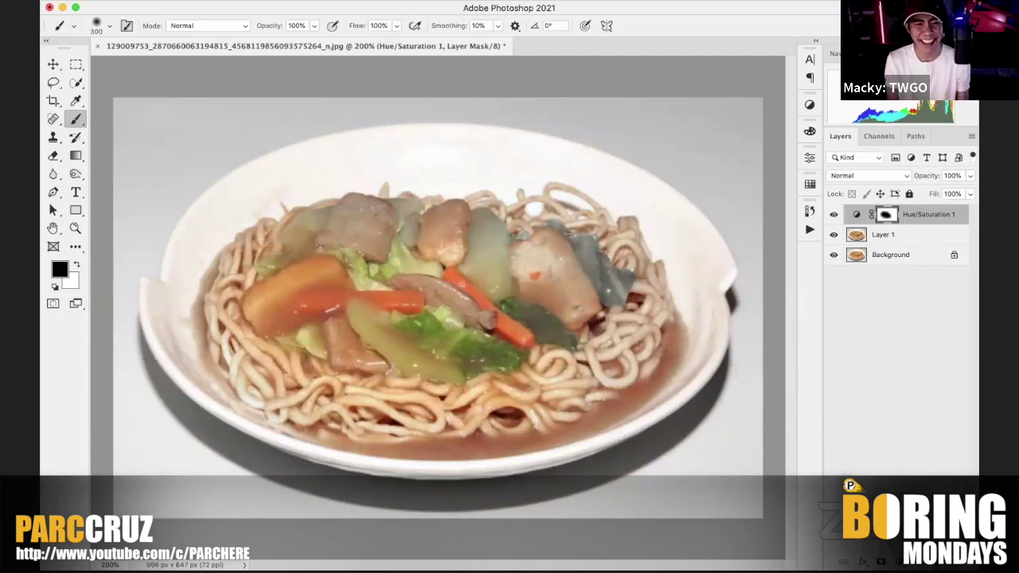
# Step: Mask the Hue/Saturation effect off the outer noodles, vegetables and meat with a 125 px black brush
pyautogui.press('[')
pyautogui.press('[')
pyautogui.press('[')
pyautogui.press('[')
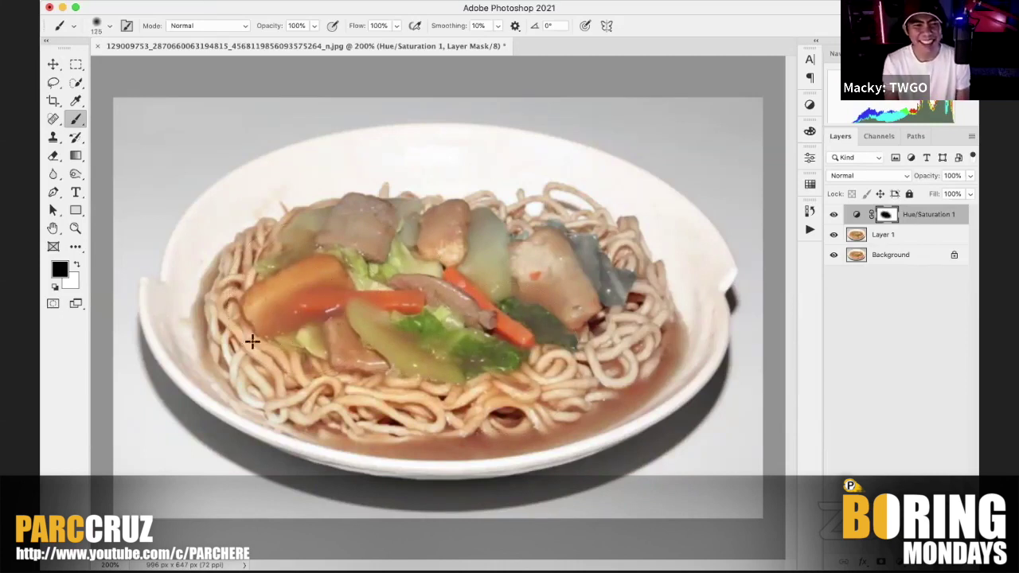
pyautogui.moveTo(407, 412)
pyautogui.mouseDown()
pyautogui.moveTo(494, 429)
pyautogui.moveTo(541, 422)
pyautogui.moveTo(602, 395)
pyautogui.moveTo(648, 354)
pyautogui.moveTo(651, 310)
pyautogui.moveTo(627, 270)
pyautogui.moveTo(515, 247)
pyautogui.mouseUp()
pyautogui.moveTo(398, 234)
pyautogui.mouseDown()
pyautogui.moveTo(355, 241)
pyautogui.moveTo(293, 261)
pyautogui.moveTo(329, 242)
pyautogui.mouseUp()
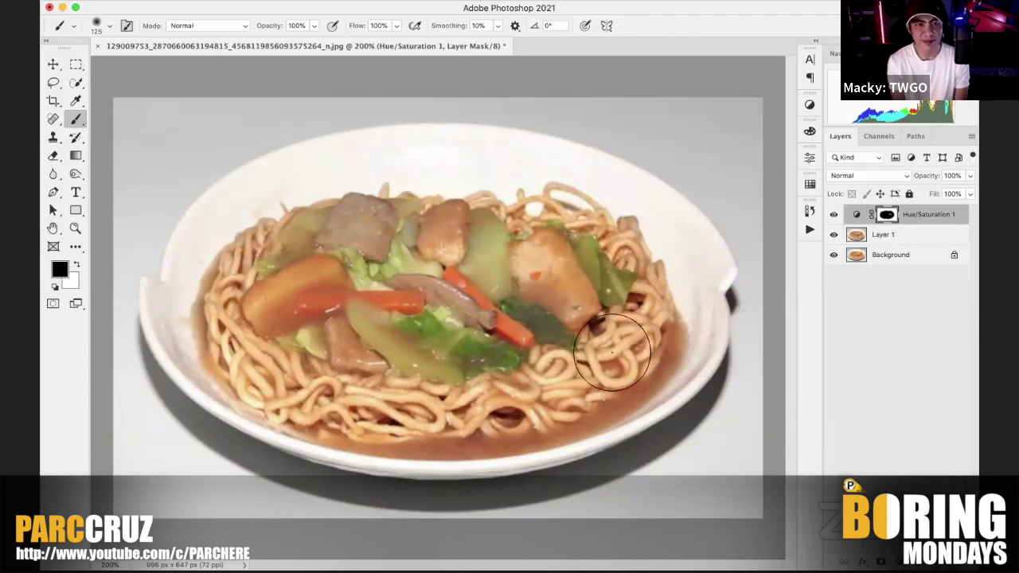
pyautogui.scroll(1, 611, 353)
pyautogui.scroll(-1, 609, 351)
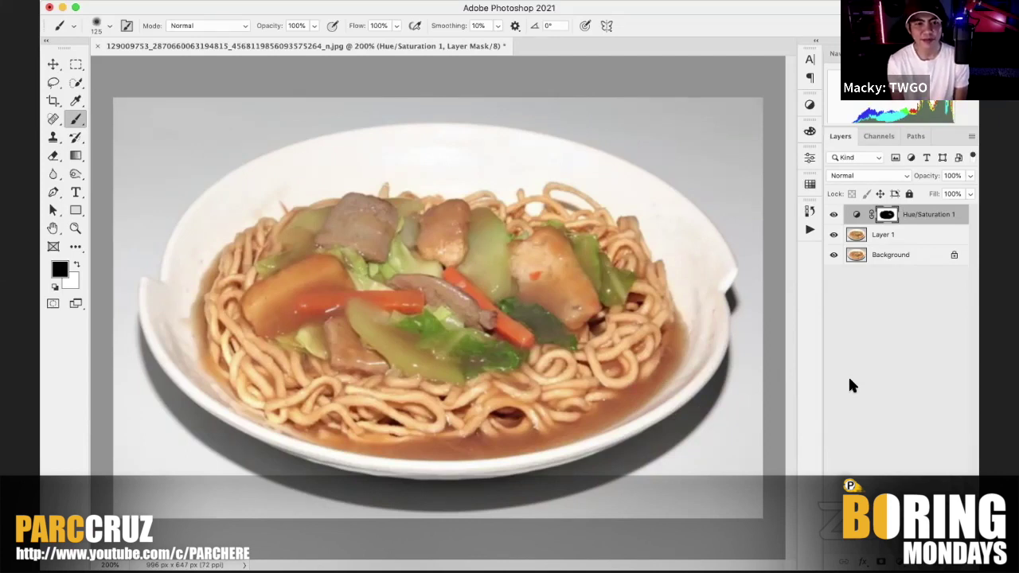
pyautogui.press('super+minus')
pyautogui.press('super+equal')
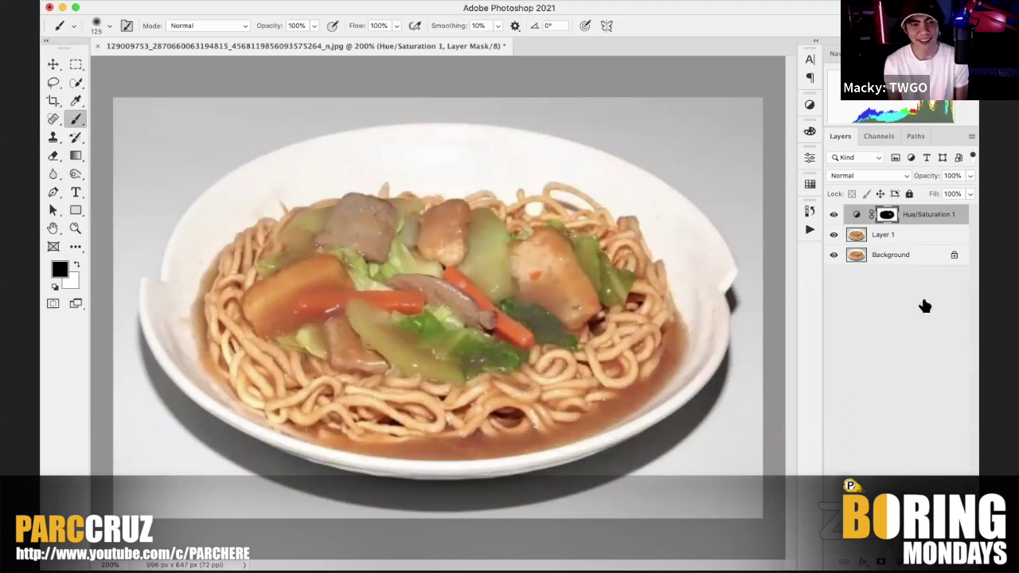
# Step: Select the bowl of noodles on Layer 1 and copy it onto a new layer
pyautogui.click(891, 237)
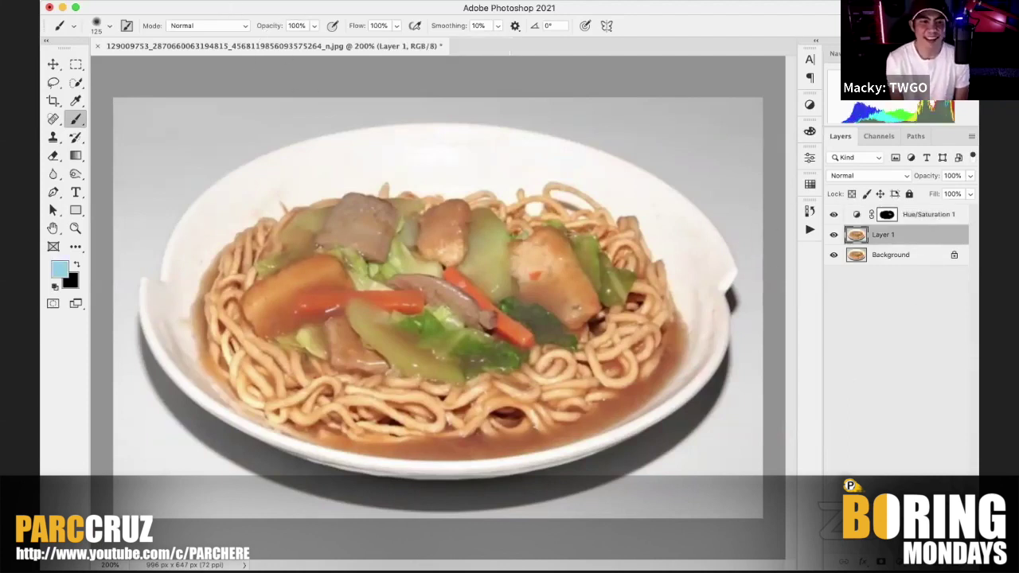
pyautogui.click(315, 2)
pyautogui.click(365, 145)
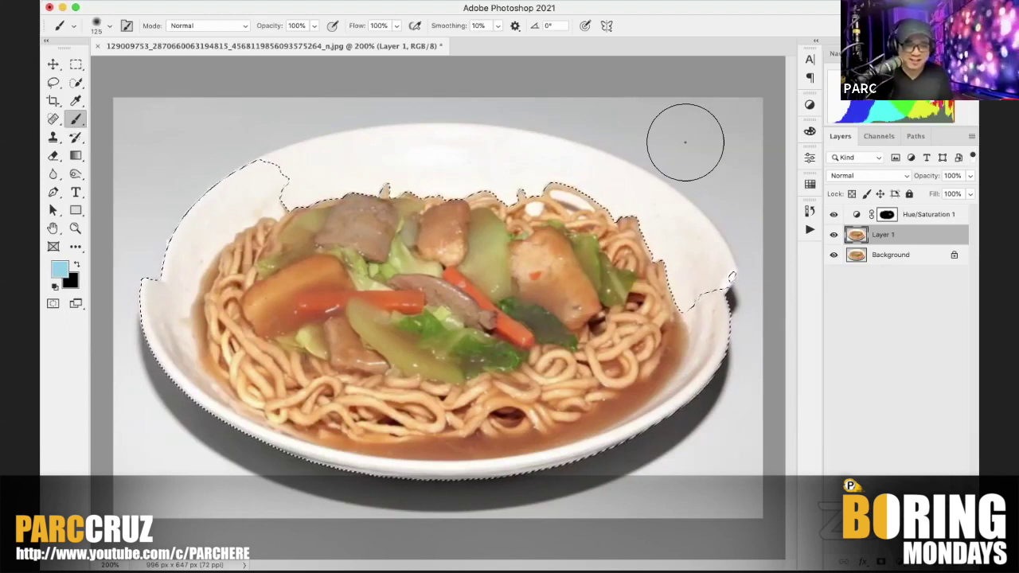
pyautogui.press('super+j')
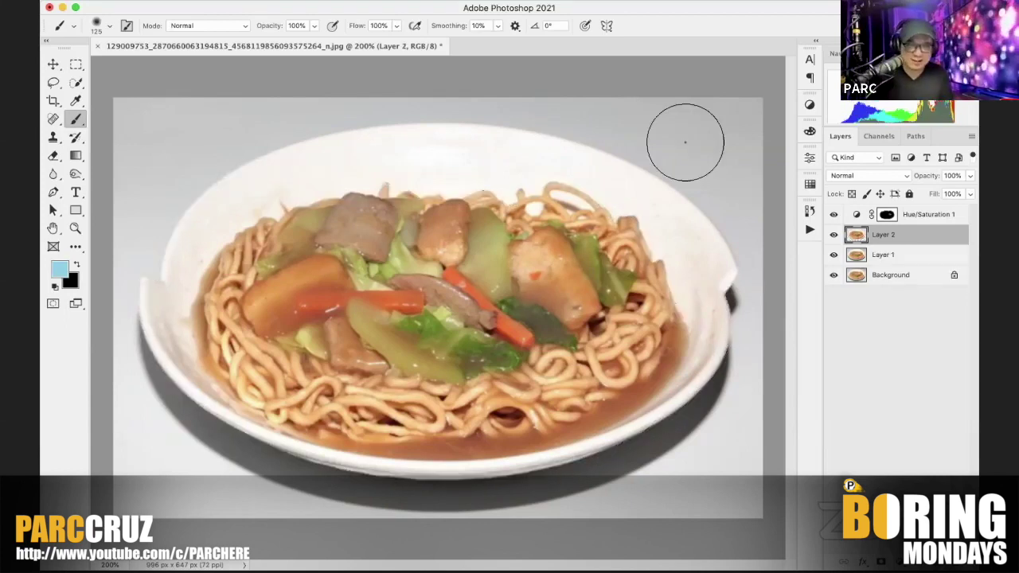
# Step: Try a Gaussian Blur with a radius of 4.5 pixels on Layer 1, and cancel it
pyautogui.click(858, 256)
pyautogui.click(344, 2)
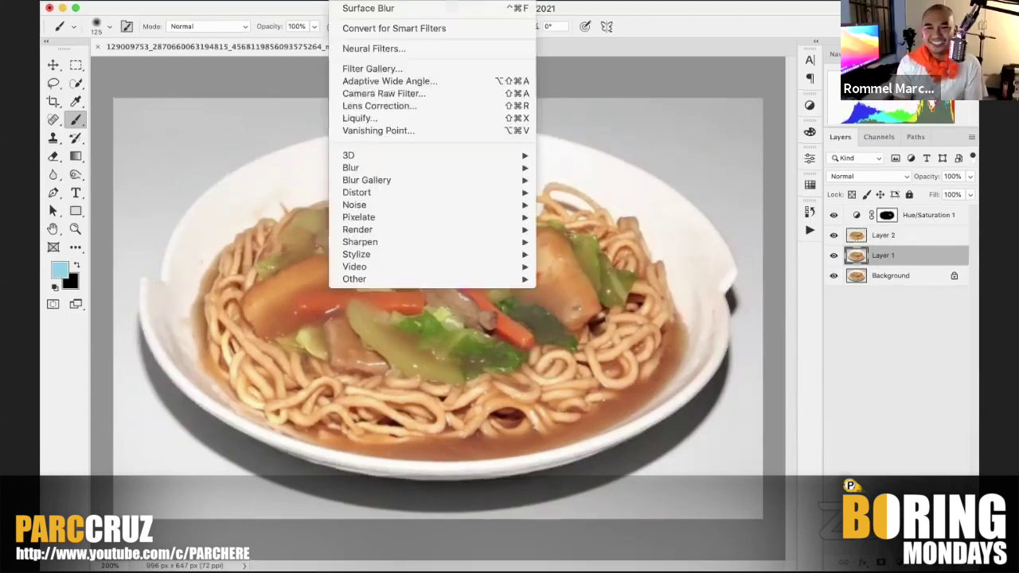
pyautogui.moveTo(391, 166)
pyautogui.click(593, 220)
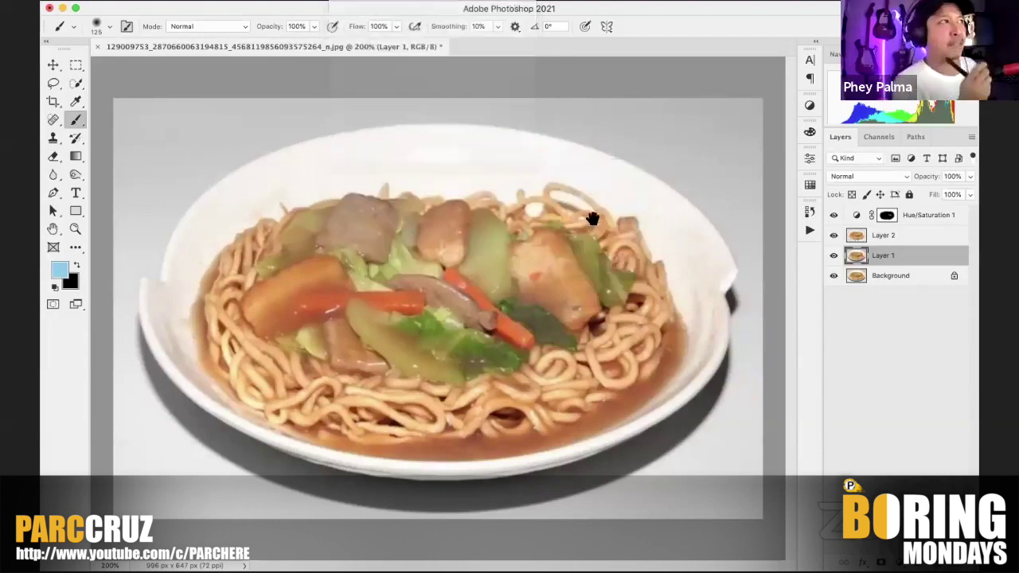
pyautogui.moveTo(611, 383); pyautogui.dragTo(605, 382)
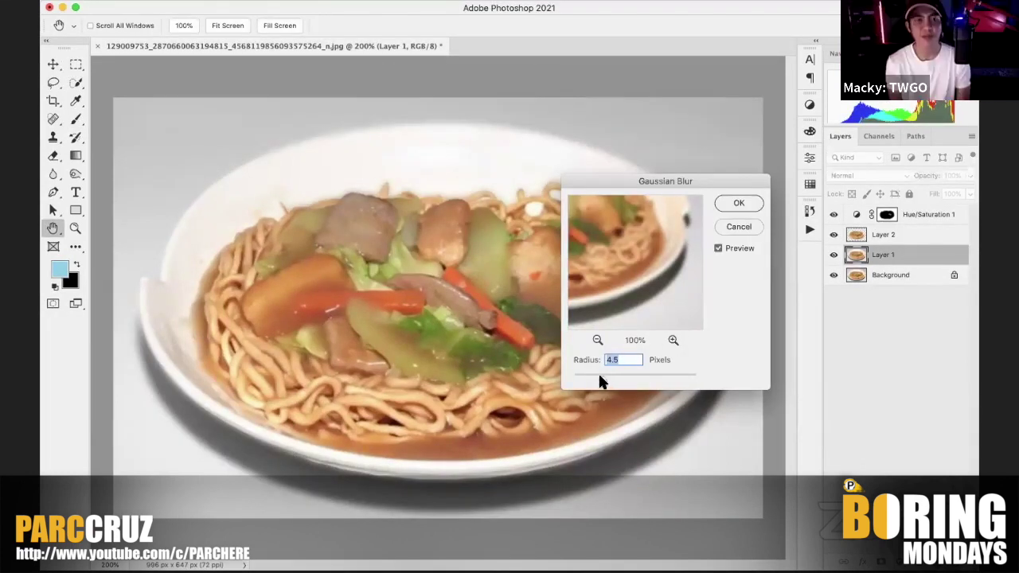
pyautogui.click(738, 227)
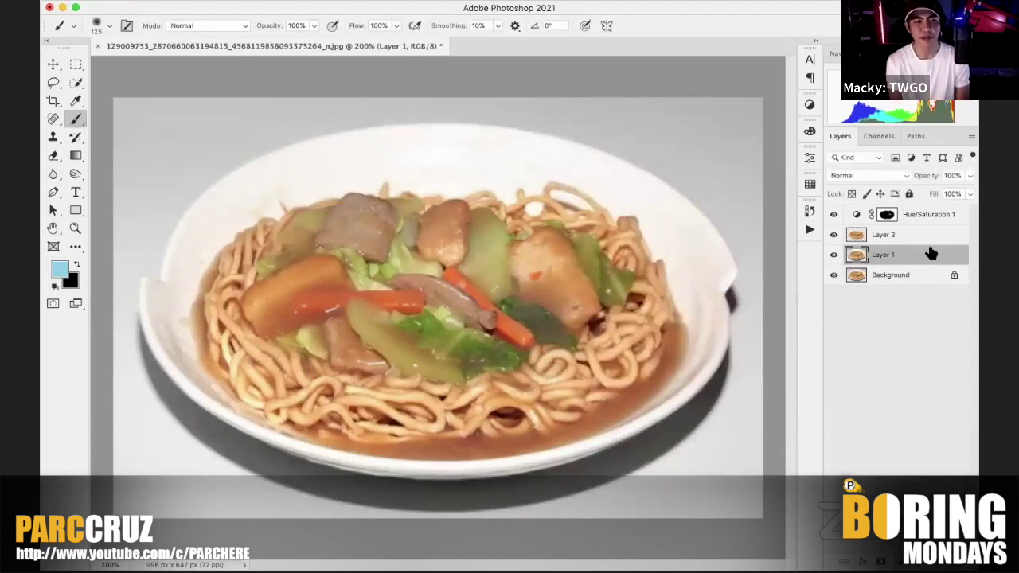
# Step: Delete Layer 1, and undo both the deletion and the copying of the bowl to a new layer
pyautogui.press('Delete')
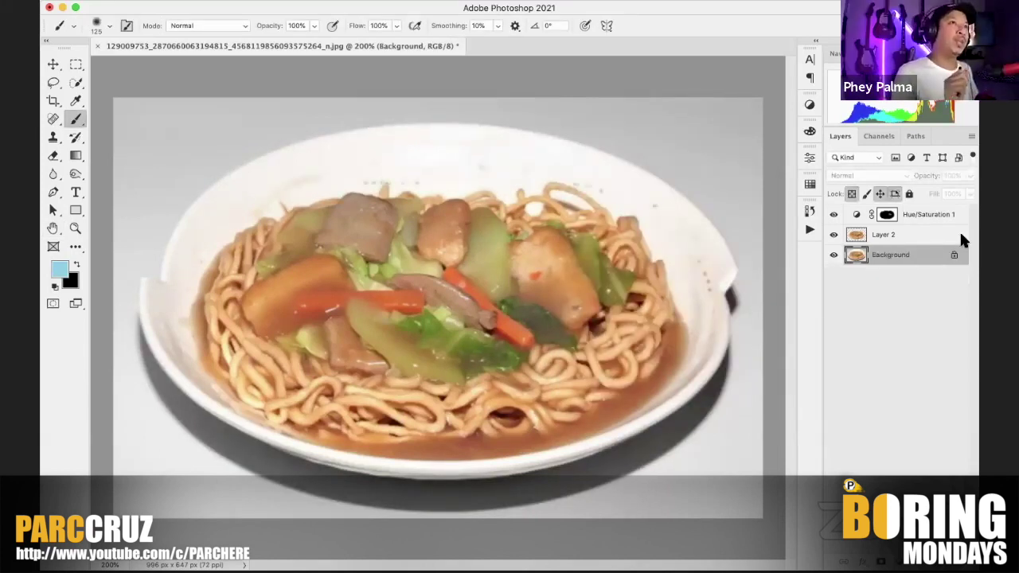
pyautogui.press('super+z')
pyautogui.press('super+z')
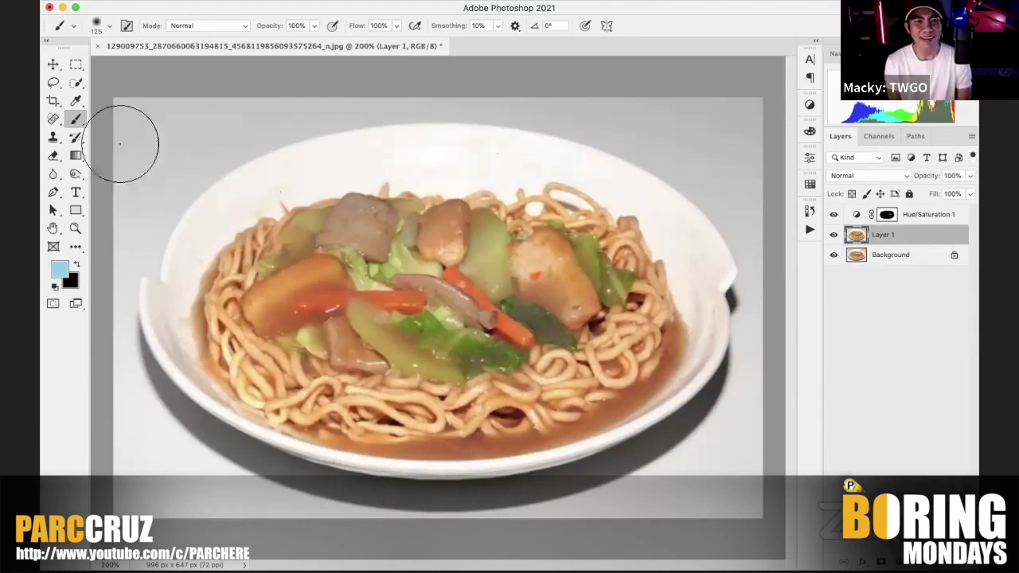
# Step: Make an elliptical selection around the noodles and toppings with a 60 px feather
pyautogui.moveTo(77, 62); pyautogui.dragTo(112, 75)
pyautogui.click(113, 76)
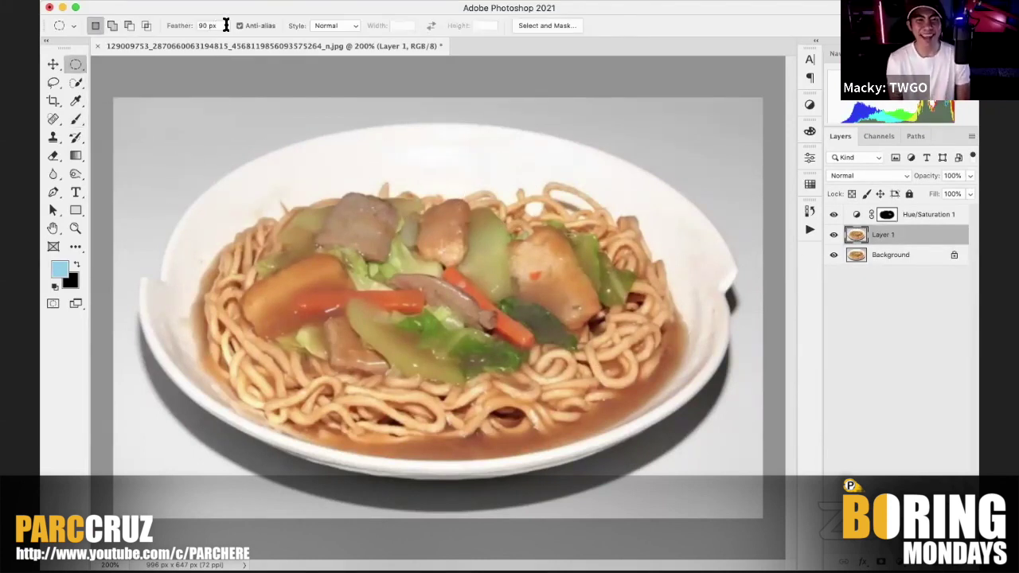
pyautogui.click(226, 25)
pyautogui.write('60')
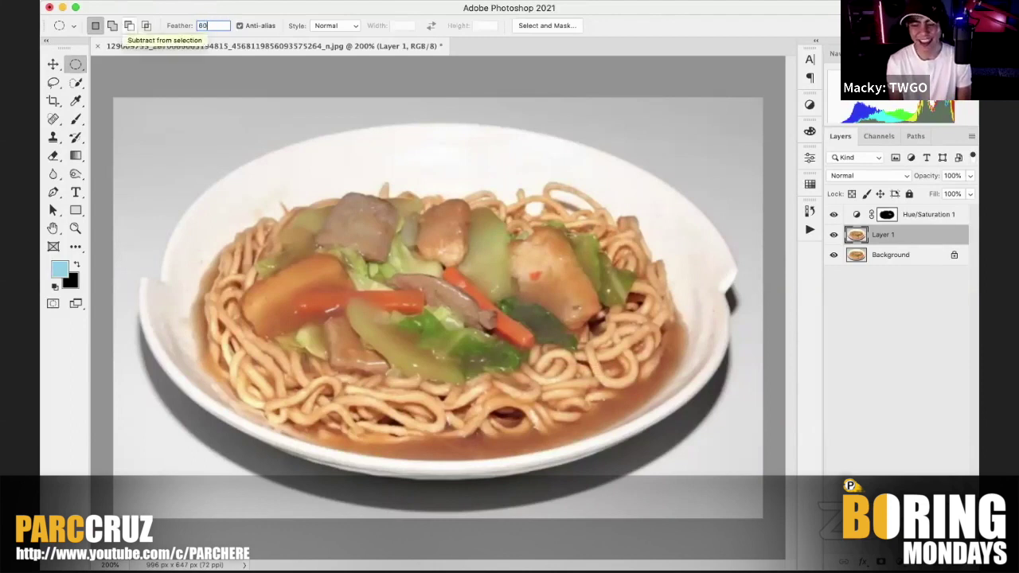
pyautogui.moveTo(208, 200); pyautogui.dragTo(677, 427)
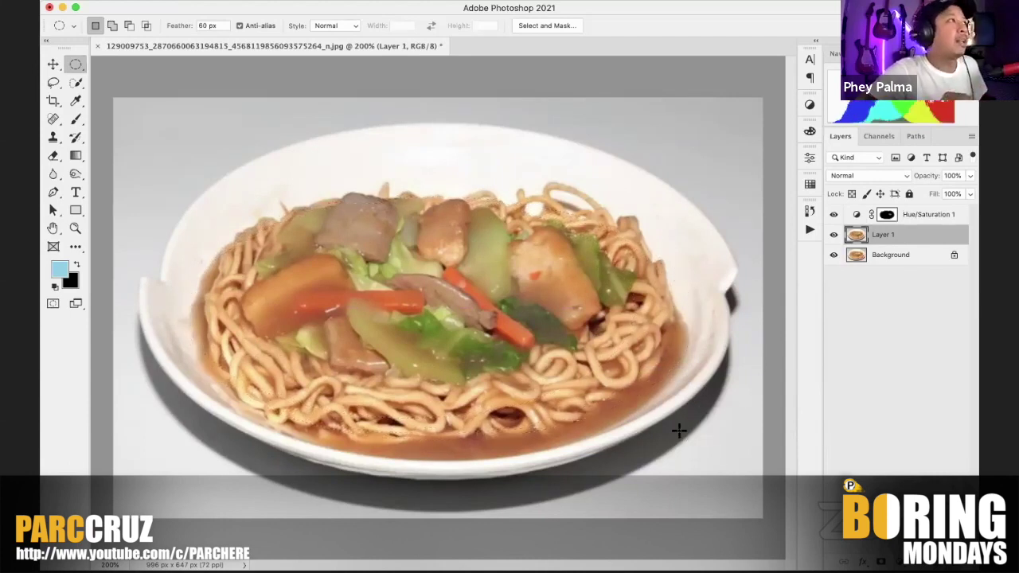
# Step: Add a Curves adjustment to the selected food with a contrast-boosting curve raised in the highlights, and compare the image with and without it
pyautogui.click(900, 562)
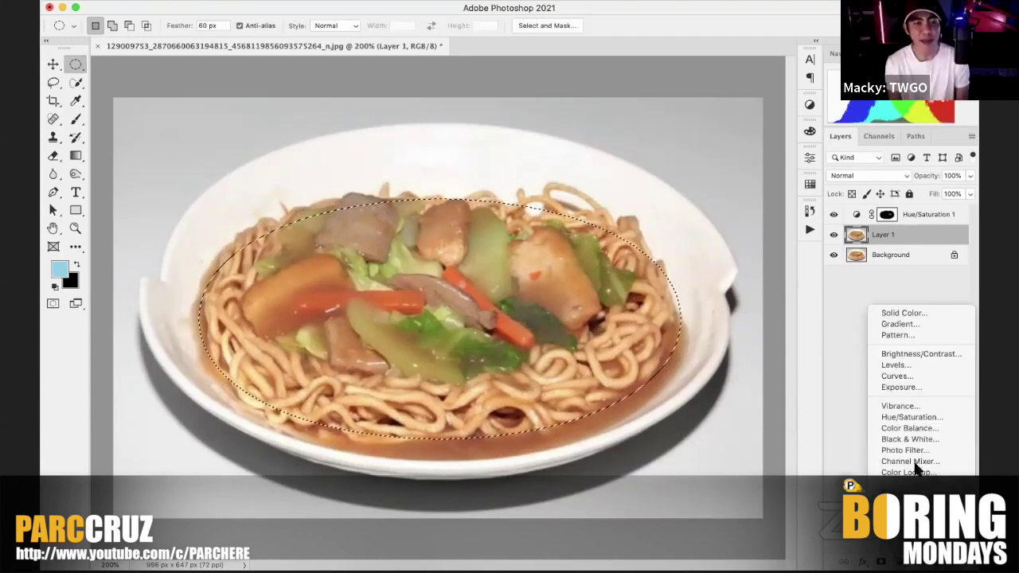
pyautogui.click(913, 376)
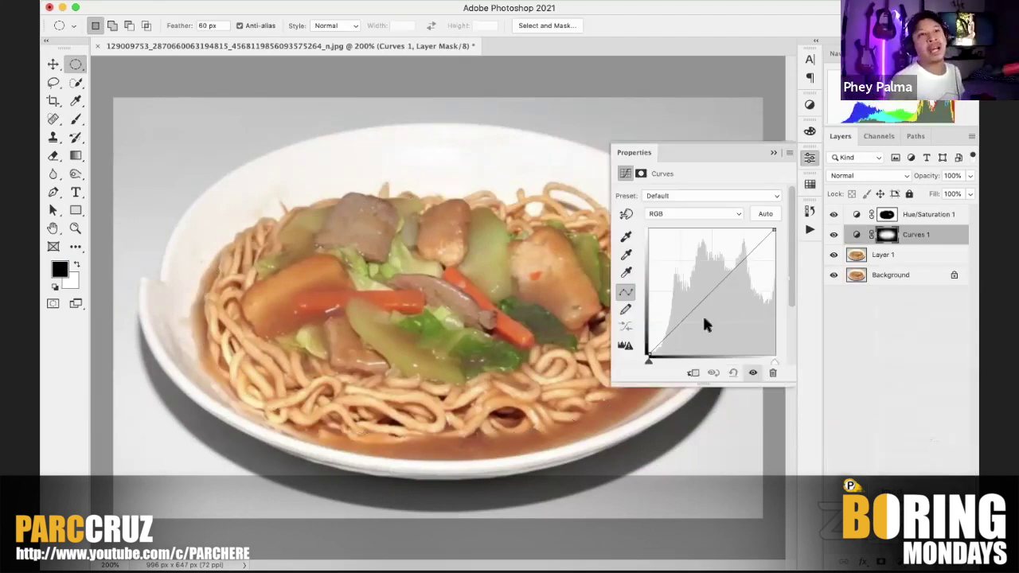
pyautogui.click(682, 323)
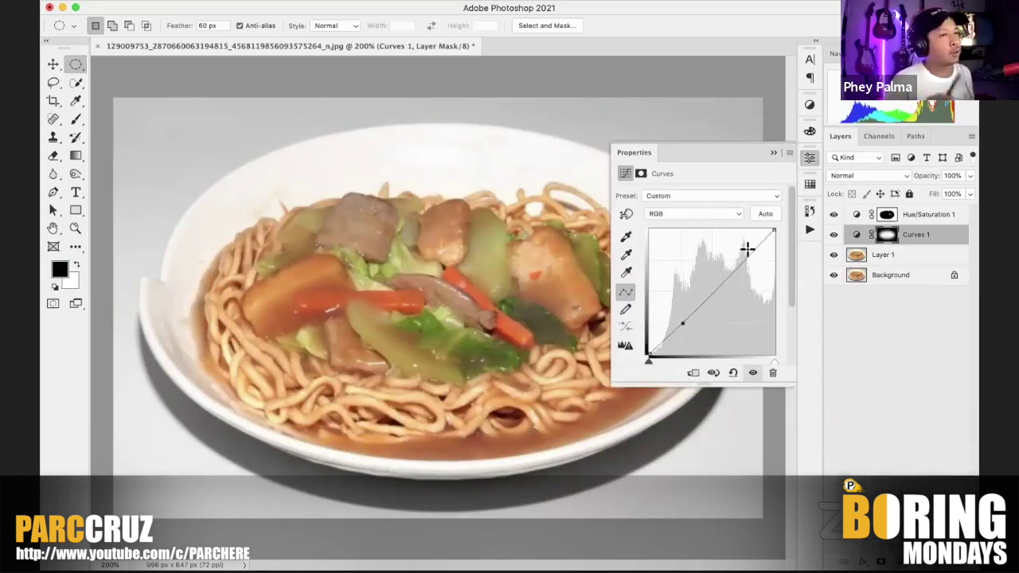
pyautogui.moveTo(743, 259); pyautogui.dragTo(739, 248)
pyautogui.moveTo(683, 324); pyautogui.dragTo(685, 323)
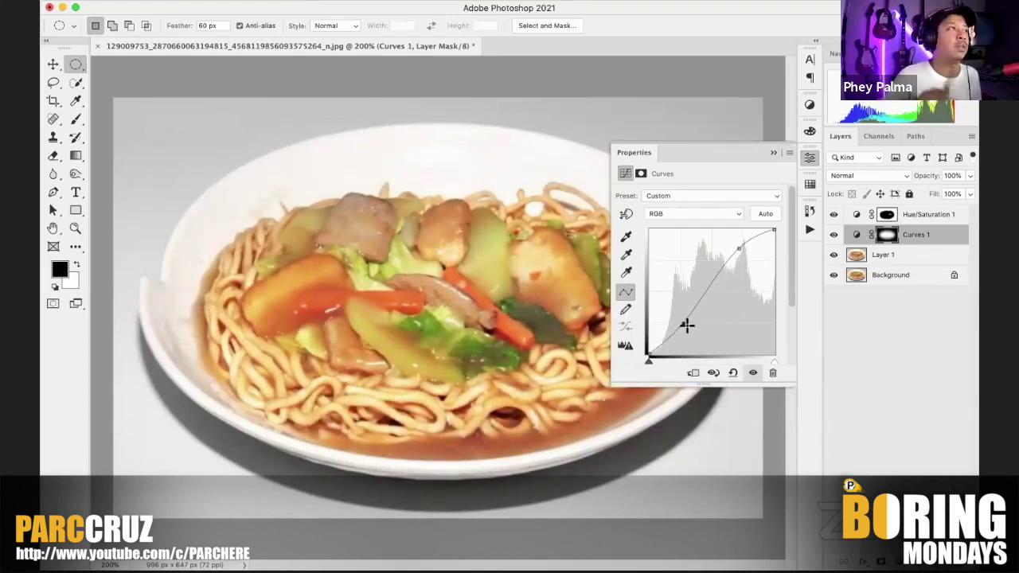
pyautogui.click(772, 152)
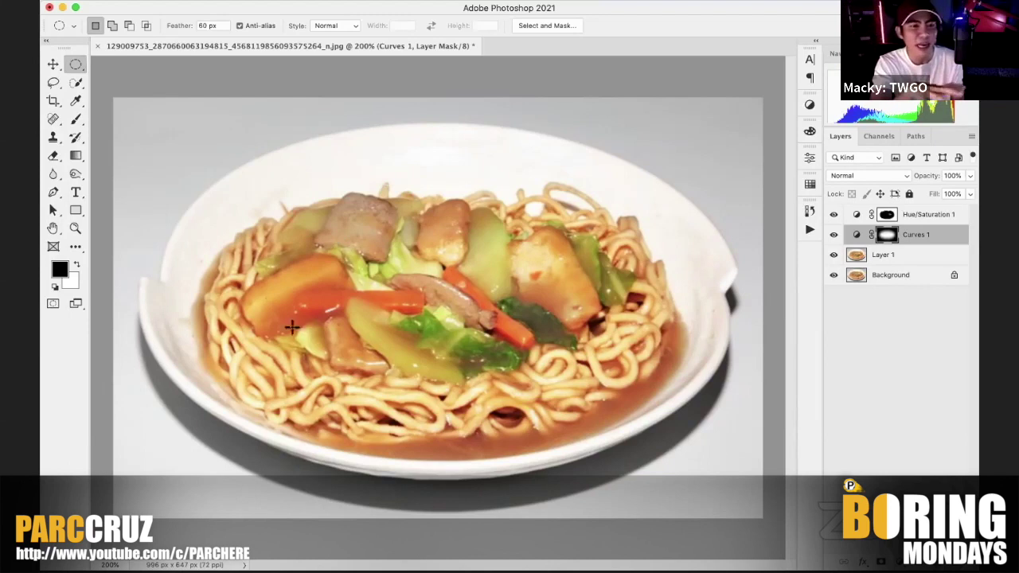
pyautogui.click(833, 234)
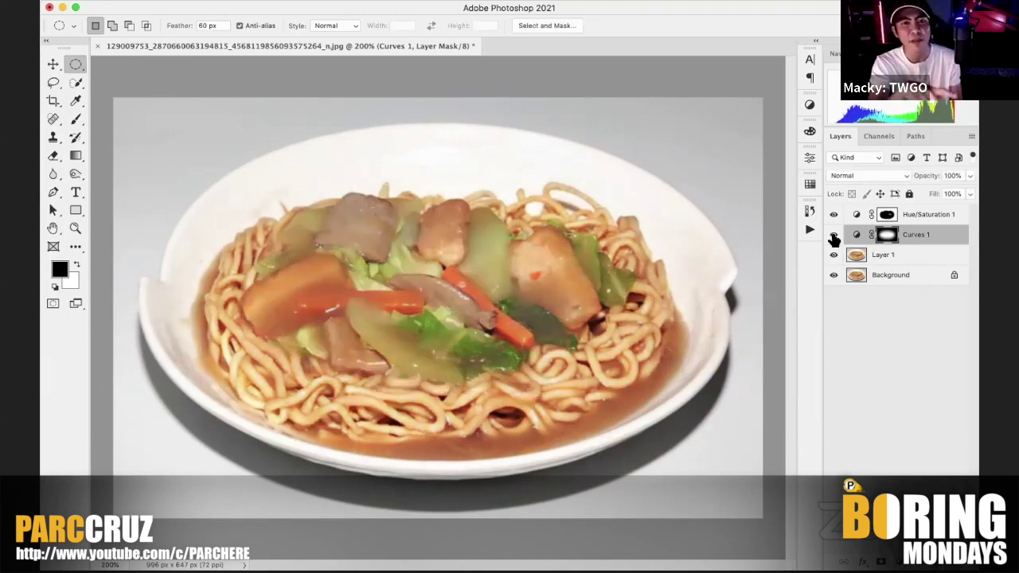
pyautogui.click(833, 234)
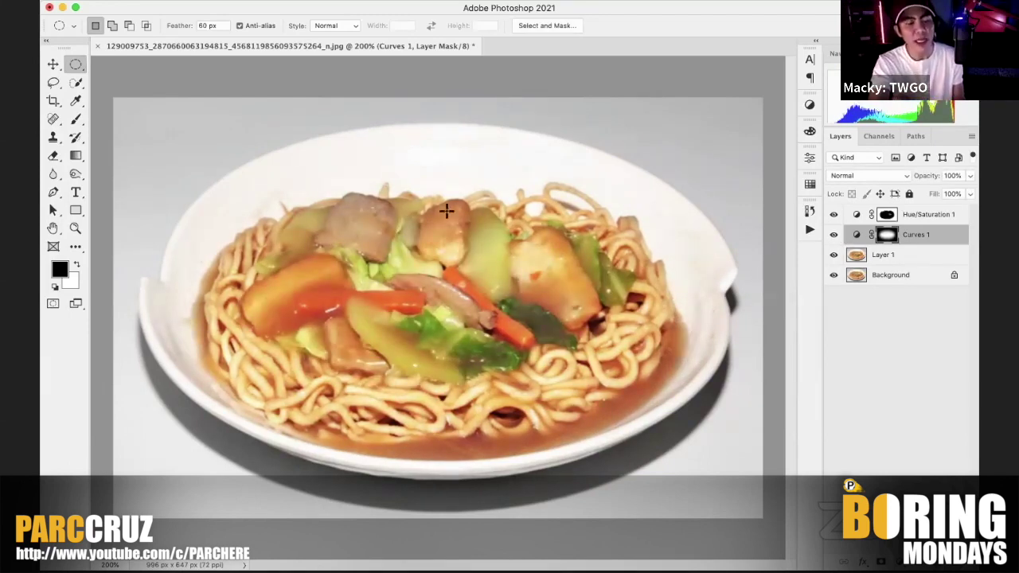
# Step: Duplicate Layer 1 and apply a Gaussian Blur with a radius of 1.8 pixels to the copy
pyautogui.click(910, 262)
pyautogui.press('super+j')
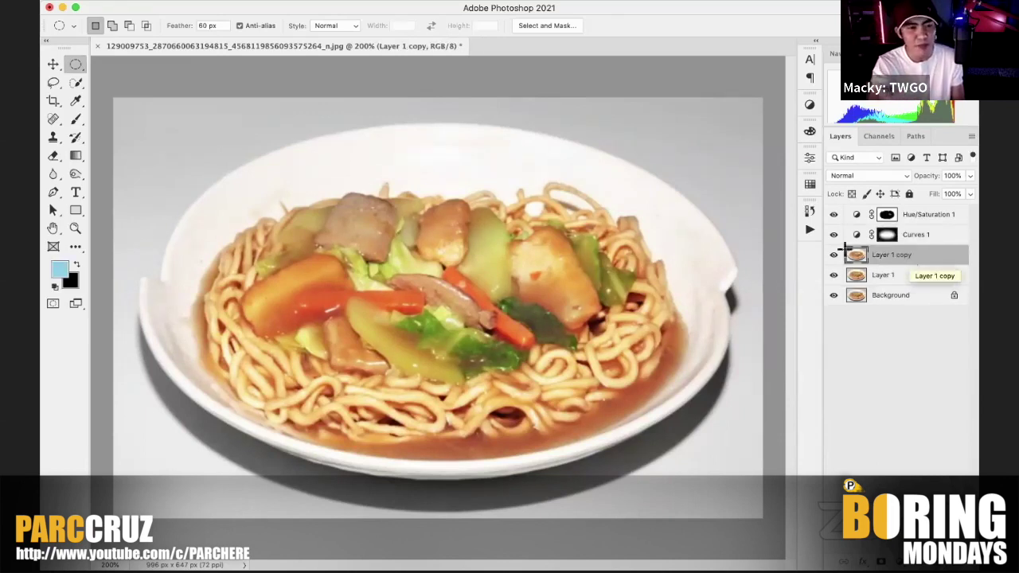
pyautogui.click(350, 0)
pyautogui.moveTo(421, 168)
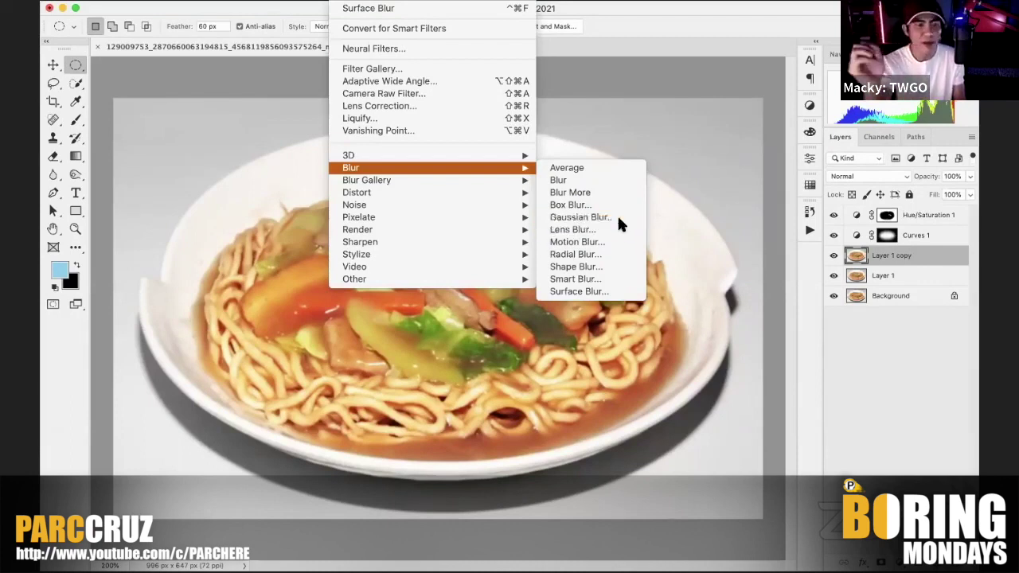
pyautogui.click(618, 218)
pyautogui.moveTo(603, 374); pyautogui.dragTo(585, 376)
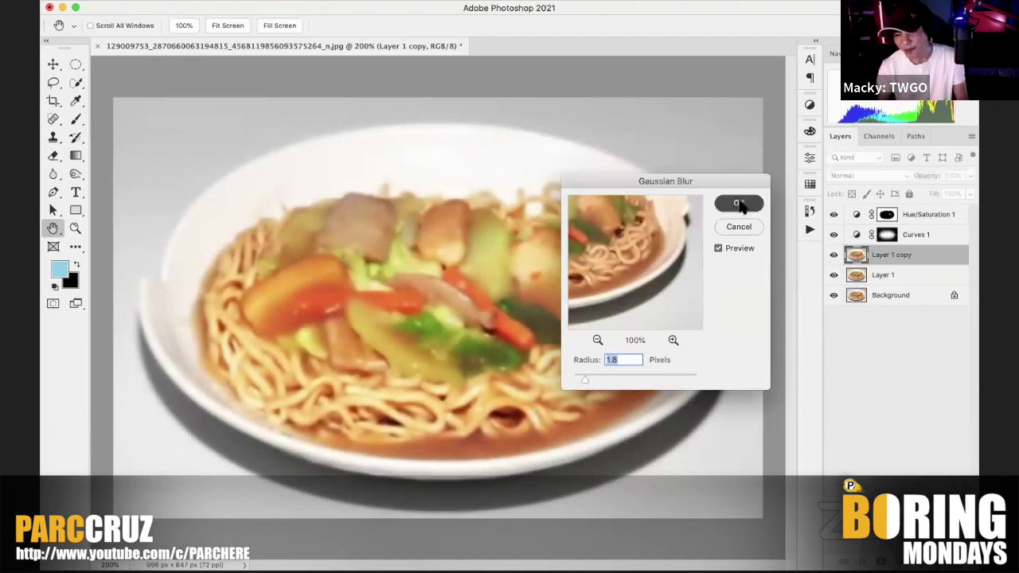
pyautogui.click(738, 204)
# Step: Undo a brush dab on Layer 1 copy, add a layer mask to it, and reset the painting colors to black and white
pyautogui.click(75, 119)
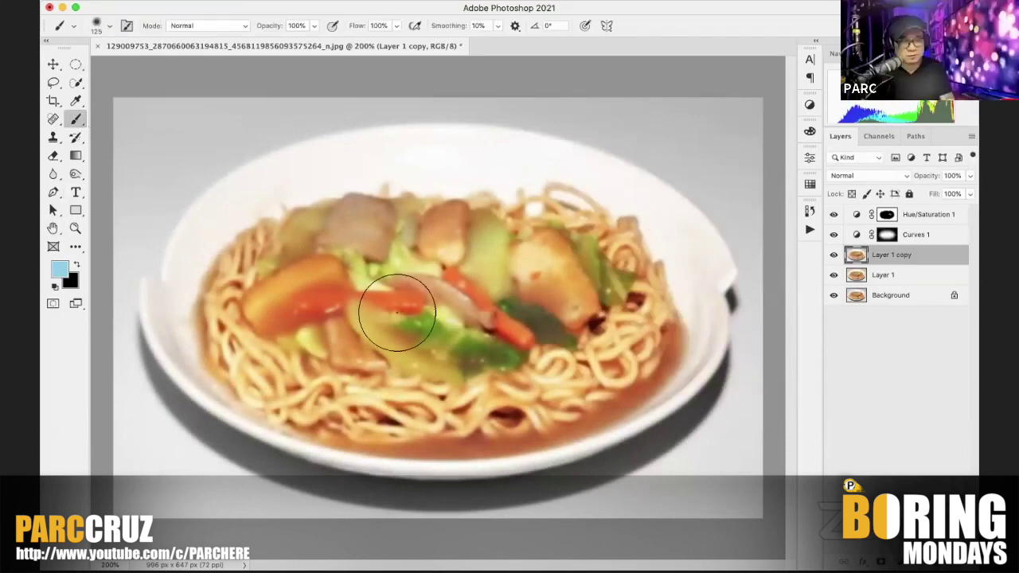
pyautogui.press(']')
pyautogui.press(']')
pyautogui.press(']')
pyautogui.press(']')
pyautogui.press(']')
pyautogui.press(']')
pyautogui.press(']')
pyautogui.press(']')
pyautogui.press(']')
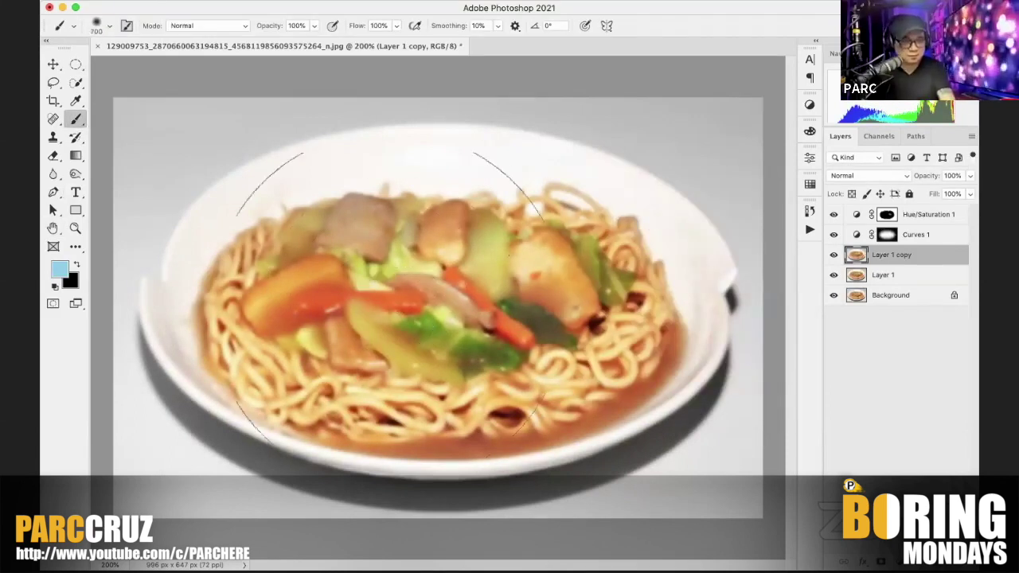
pyautogui.click(388, 299)
pyautogui.press('super+z')
pyautogui.press(']')
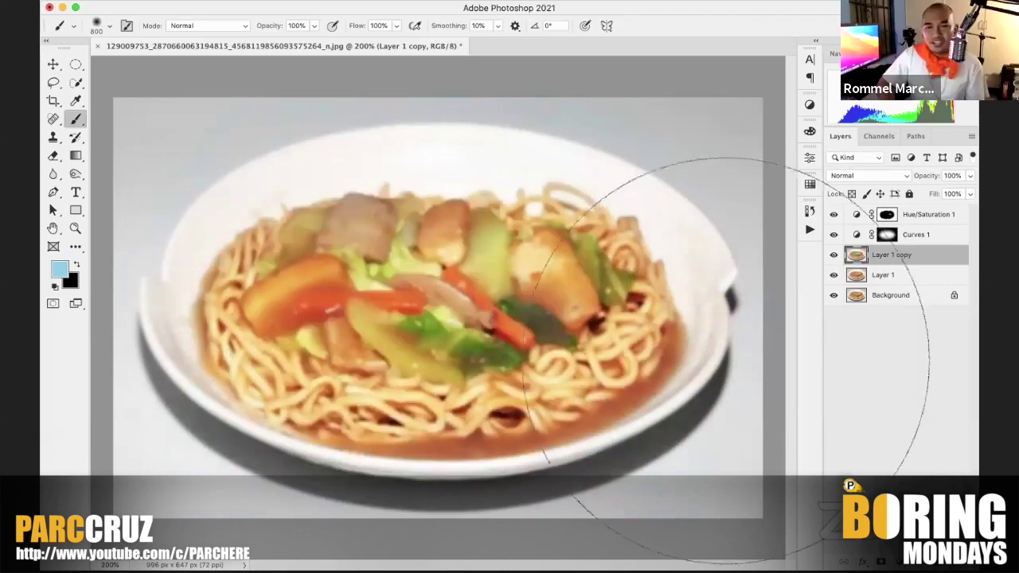
pyautogui.click(883, 563)
pyautogui.press('d')
# Step: Paint black on the Layer 1 copy mask over the food and noodles with a 400 px brush to remove the blur there
pyautogui.press('[')
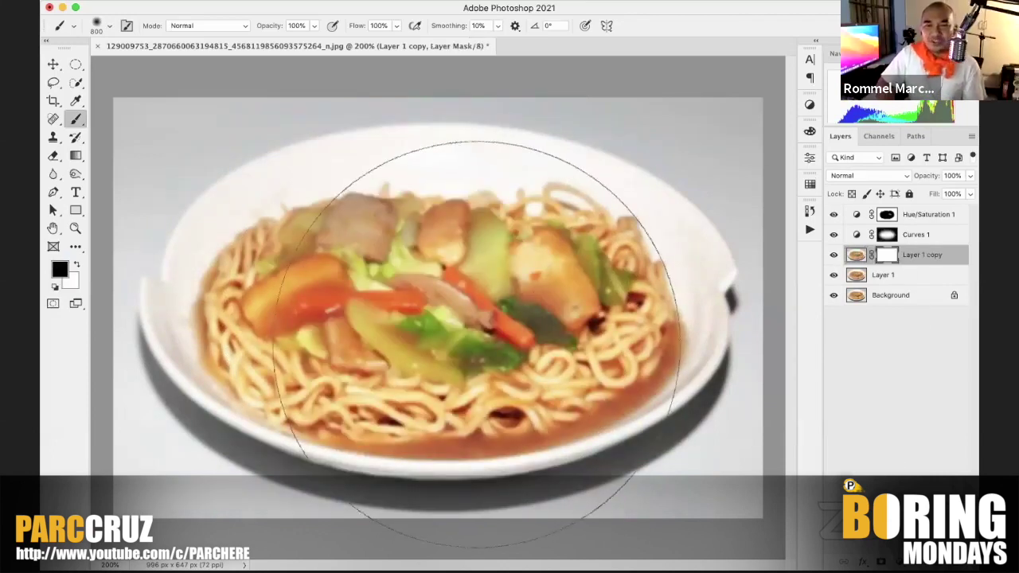
pyautogui.press('[')
pyautogui.press('[')
pyautogui.press('[')
pyautogui.click(430, 322)
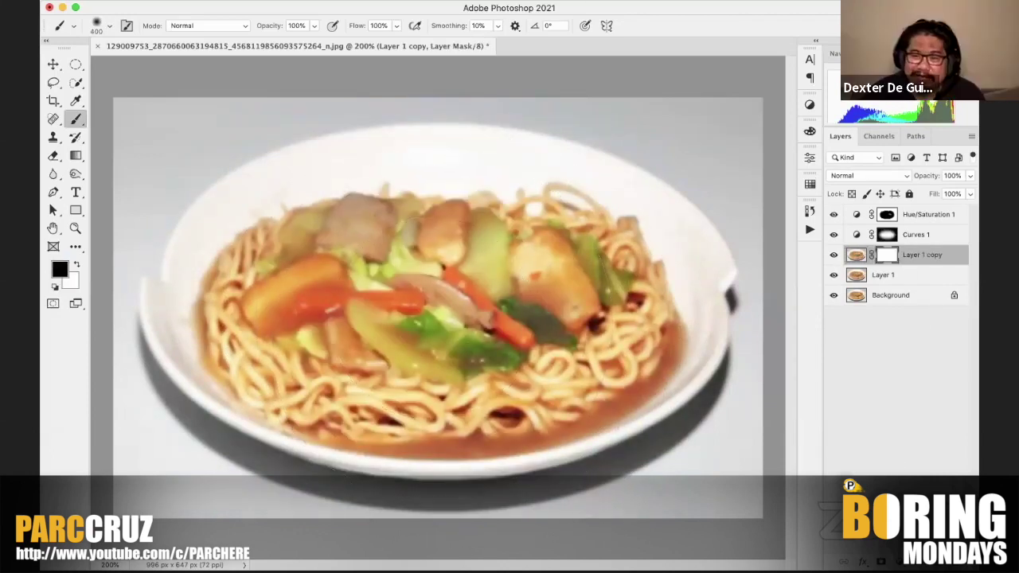
pyautogui.moveTo(532, 314)
pyautogui.mouseDown()
pyautogui.moveTo(557, 342)
pyautogui.moveTo(352, 316)
pyautogui.moveTo(508, 315)
pyautogui.mouseUp()
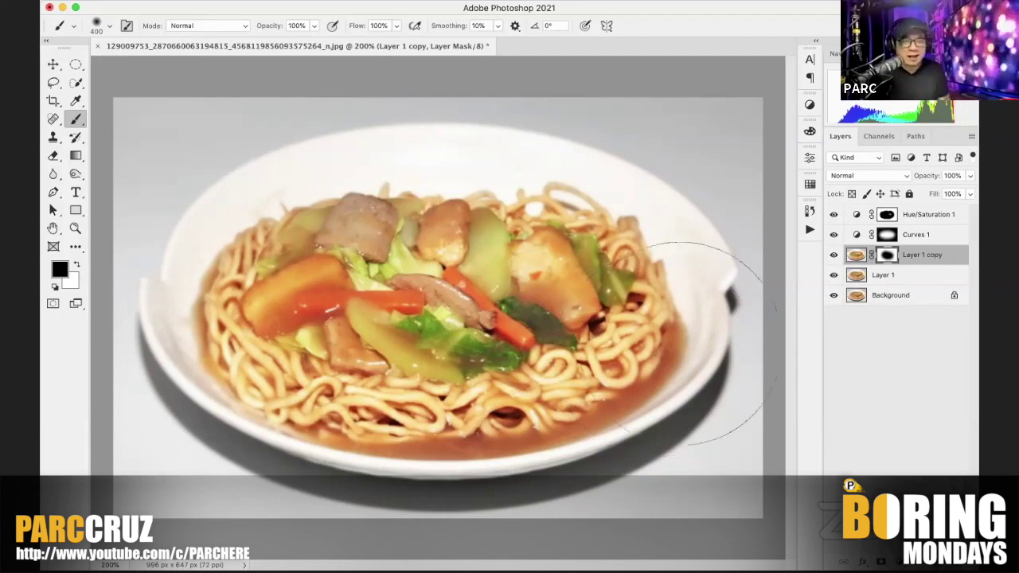
# Step: Hide Layer 1 copy, add a Hue/Saturation adjustment above it, and target its Reds range by sampling the food
pyautogui.click(833, 255)
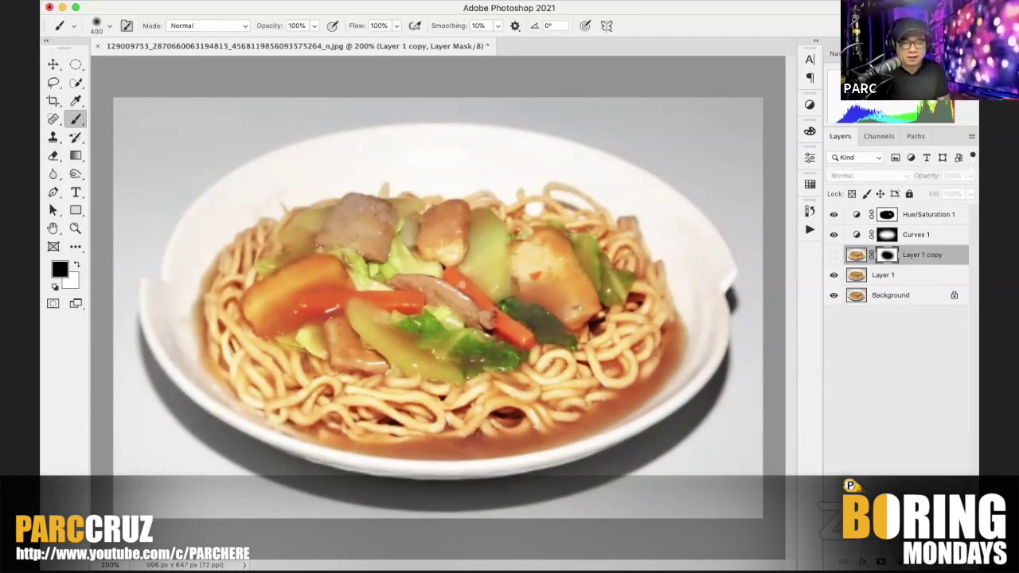
pyautogui.click(895, 561)
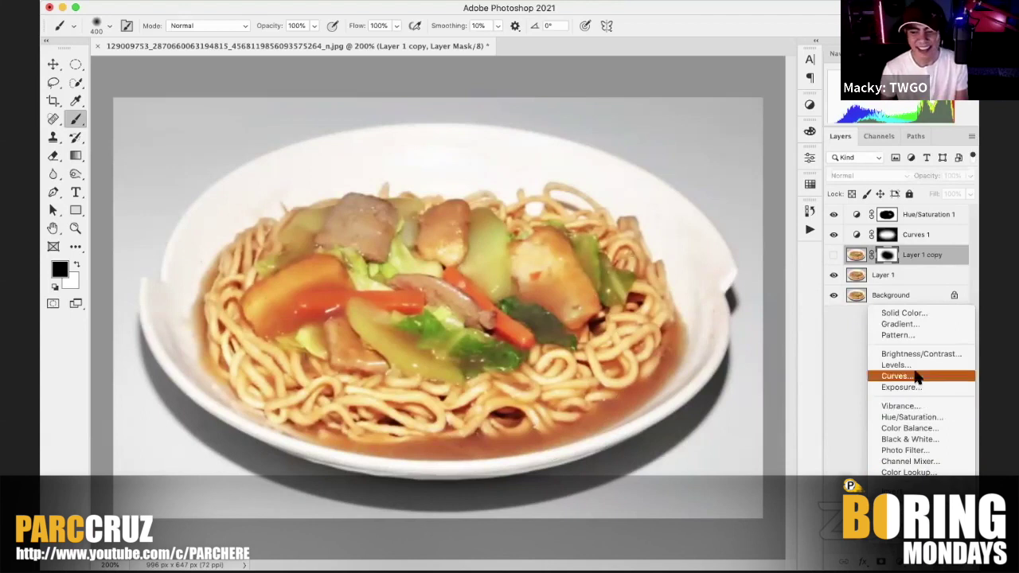
pyautogui.click(909, 416)
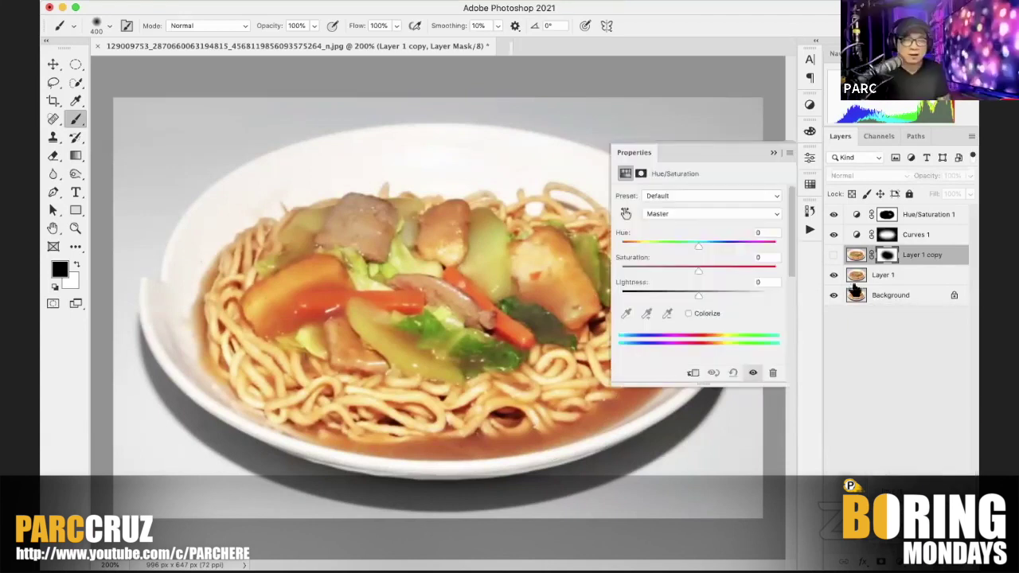
pyautogui.click(626, 214)
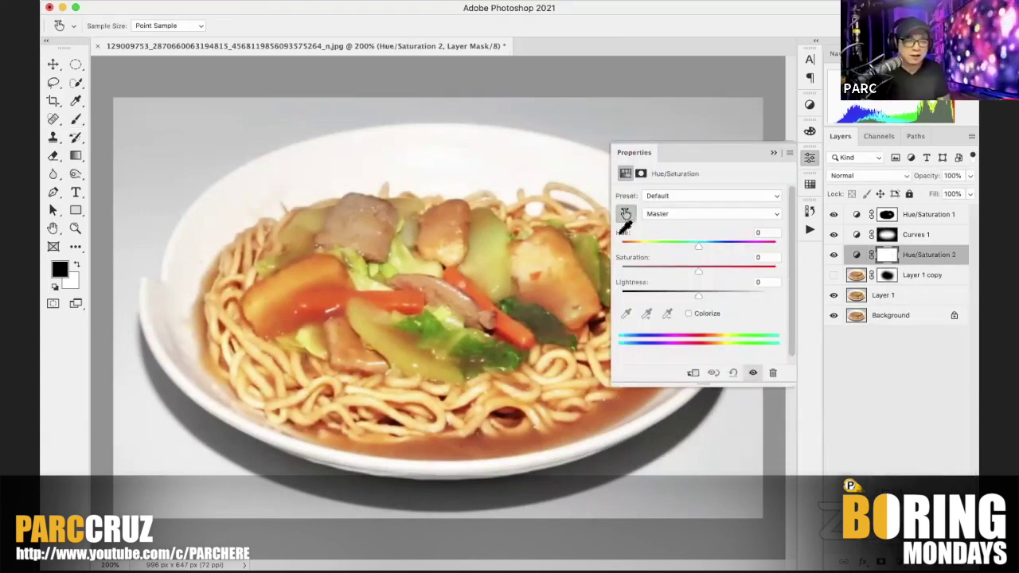
pyautogui.click(478, 280)
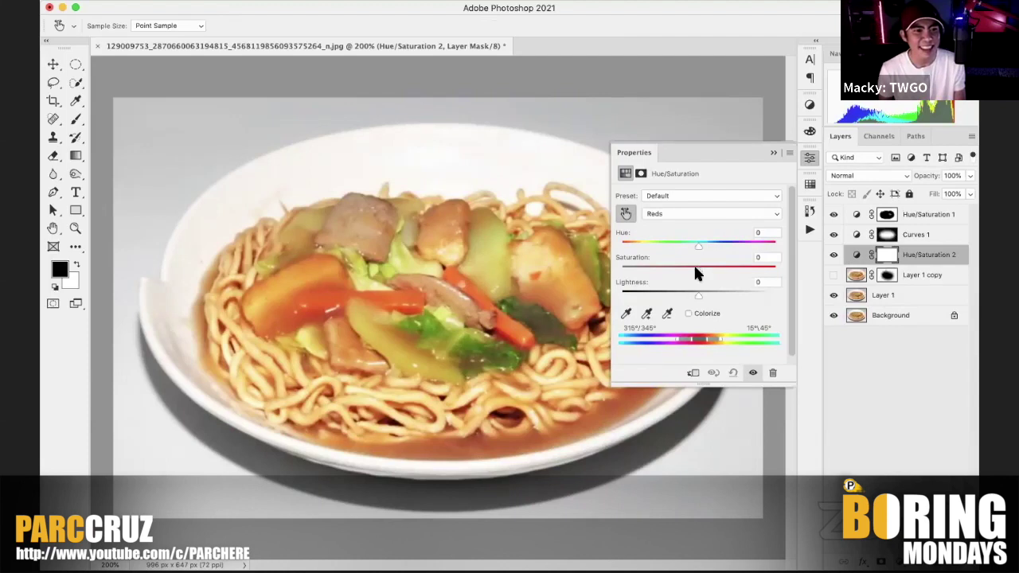
# Step: Test the Reds saturation at -100, raise it well above zero for redder food, and toggle the visibility of Layer 1 copy
pyautogui.moveTo(697, 270); pyautogui.dragTo(610, 272)
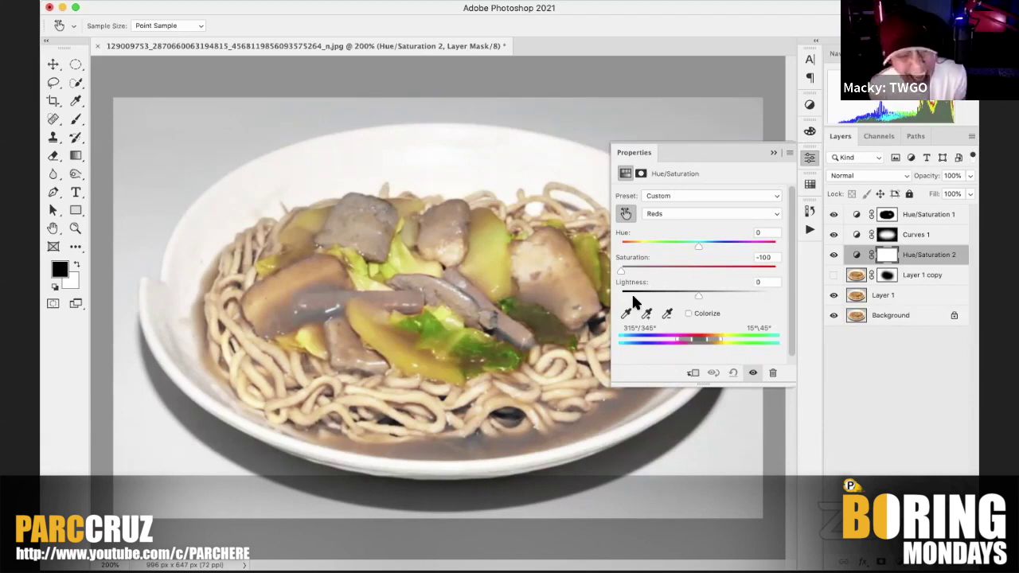
pyautogui.click(697, 267)
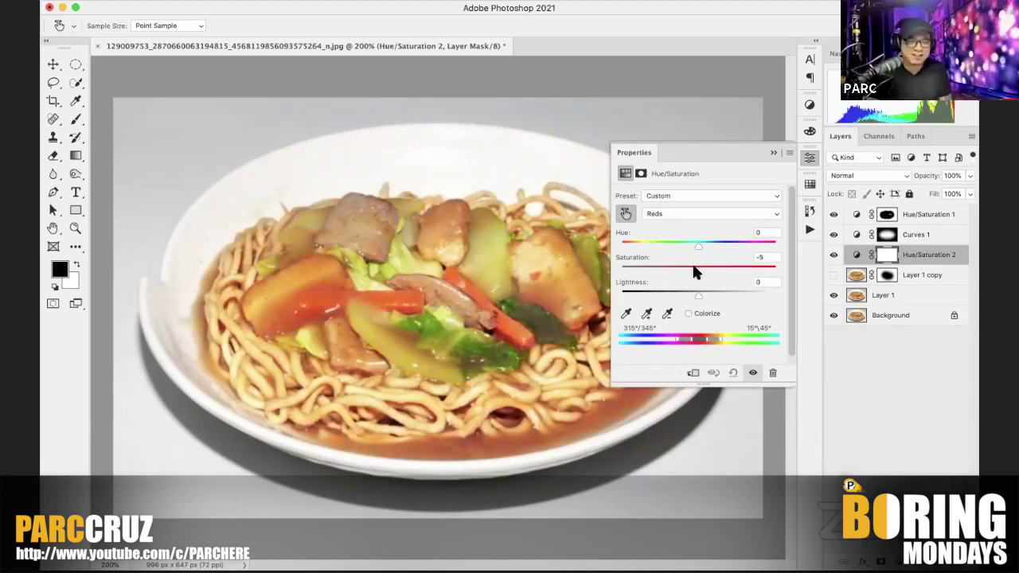
pyautogui.moveTo(695, 268); pyautogui.dragTo(752, 264)
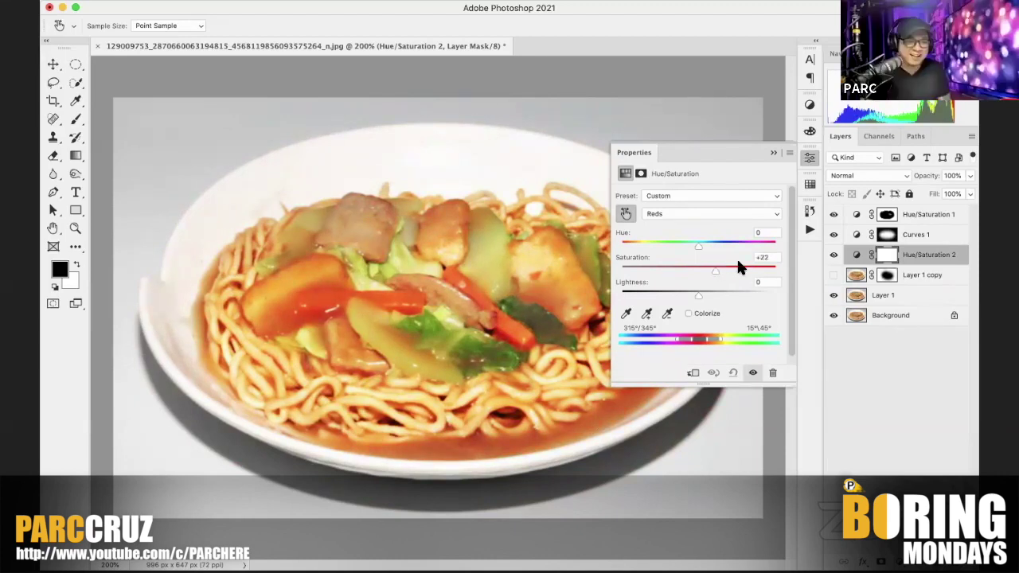
pyautogui.click(772, 152)
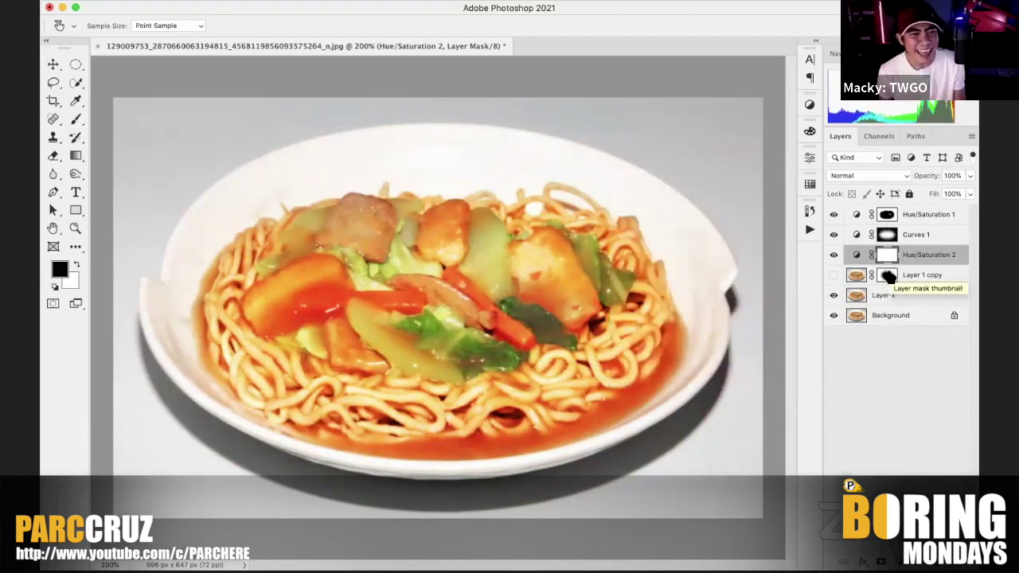
pyautogui.click(834, 275)
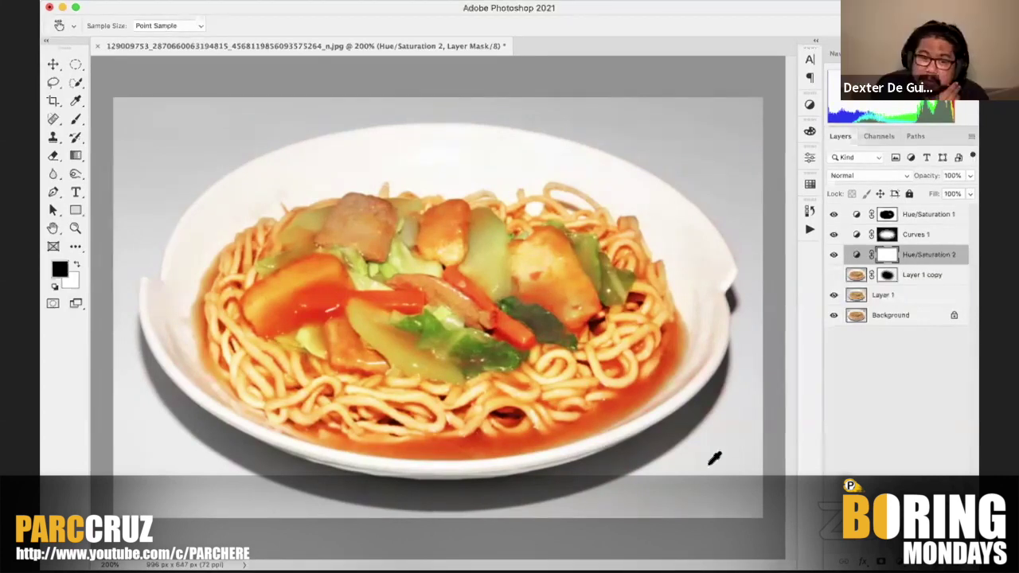
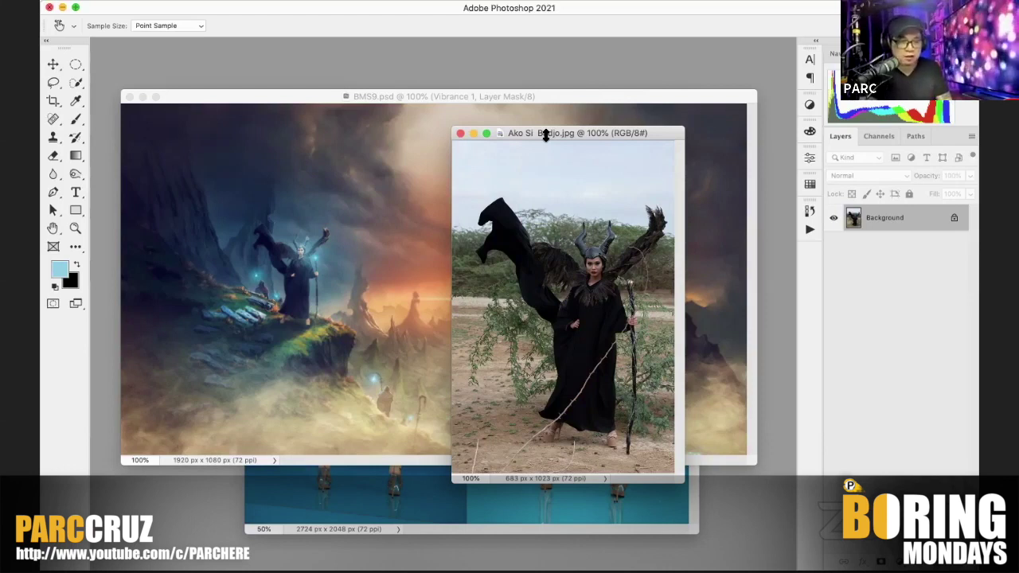
# Step: Examine the photo of the woman in the horned black costume at 200% magnification
pyautogui.press('super+plus')
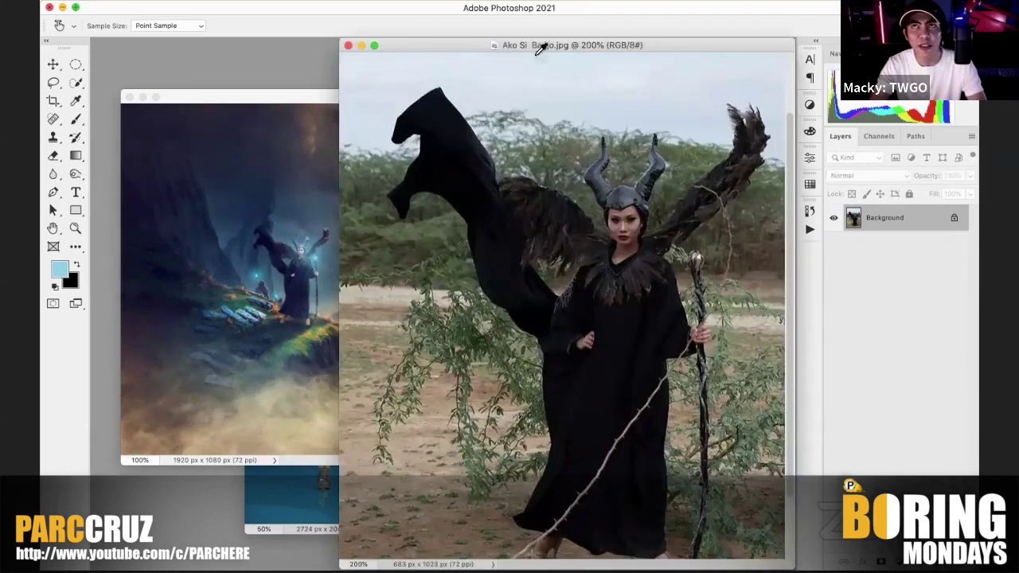
pyautogui.moveTo(596, 48); pyautogui.dragTo(537, 51)
pyautogui.press('super+minus')
pyautogui.press('super+plus')
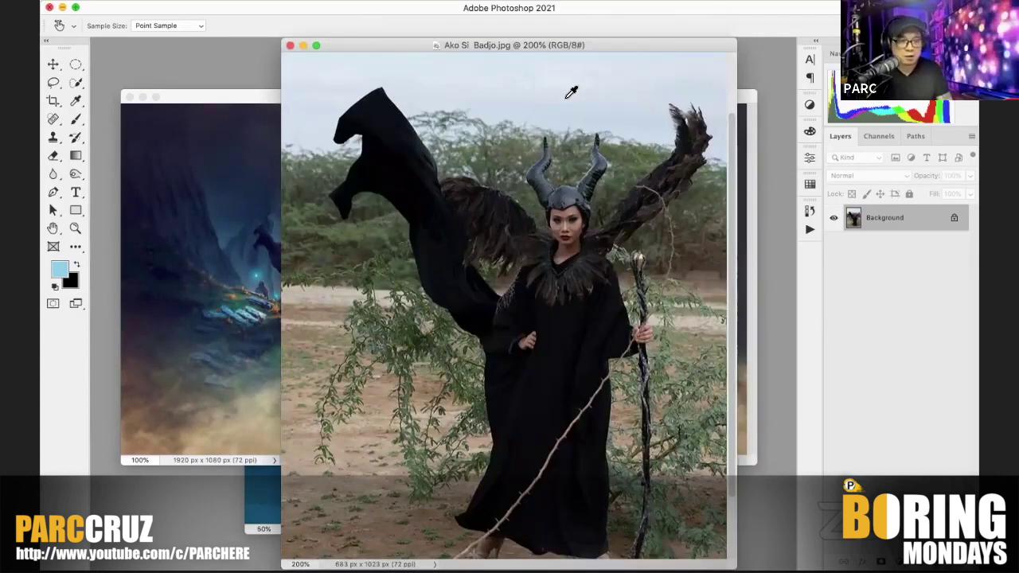
pyautogui.scroll(-3, 605, 111)
pyautogui.moveTo(562, 43); pyautogui.dragTo(581, 63)
pyautogui.press('super+minus')
pyautogui.press('super+plus')
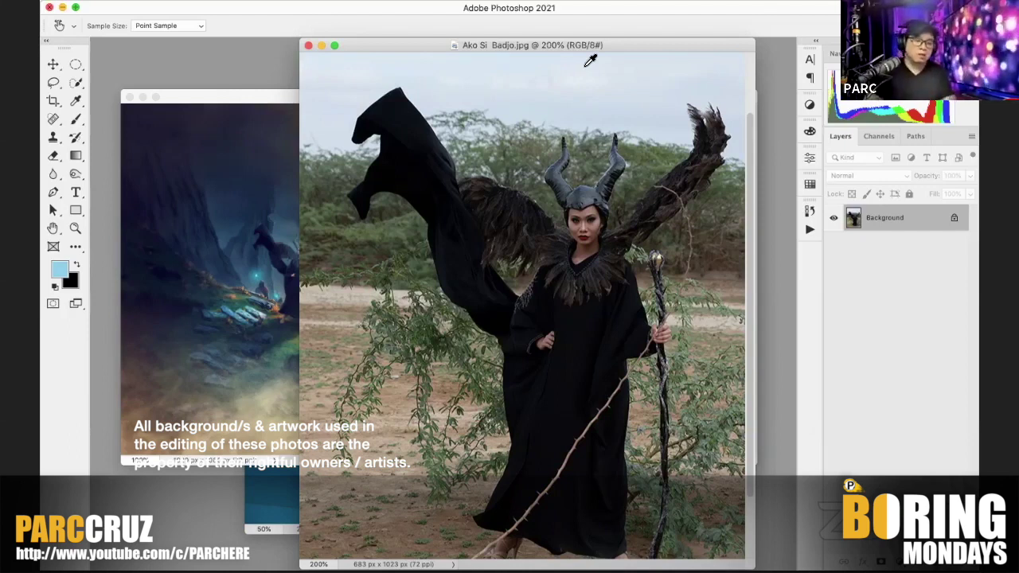
# Step: Duplicate the costume photo's background layer and select the woman automatically with Select Subject
pyautogui.press('super+j')
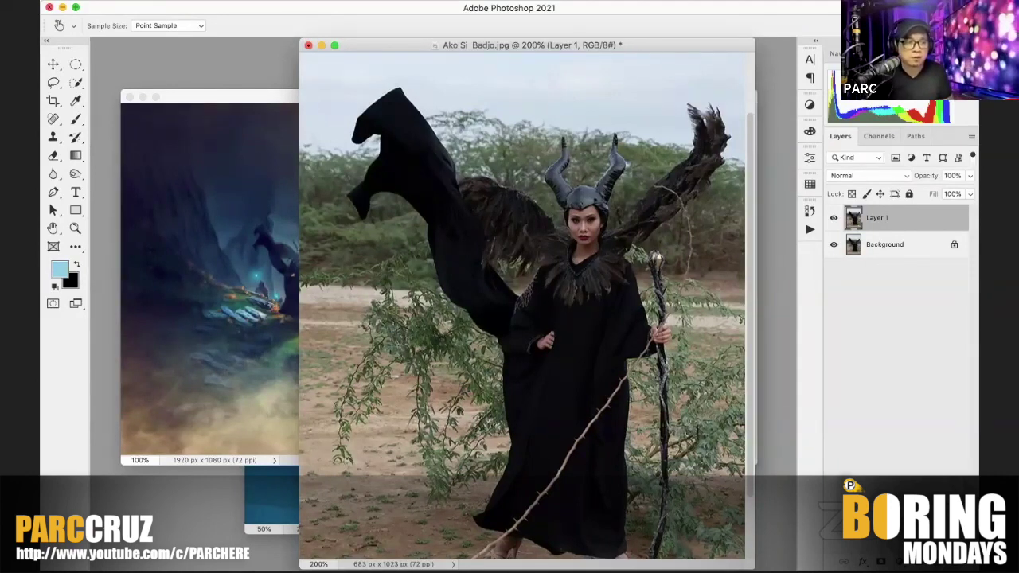
pyautogui.click(307, 1)
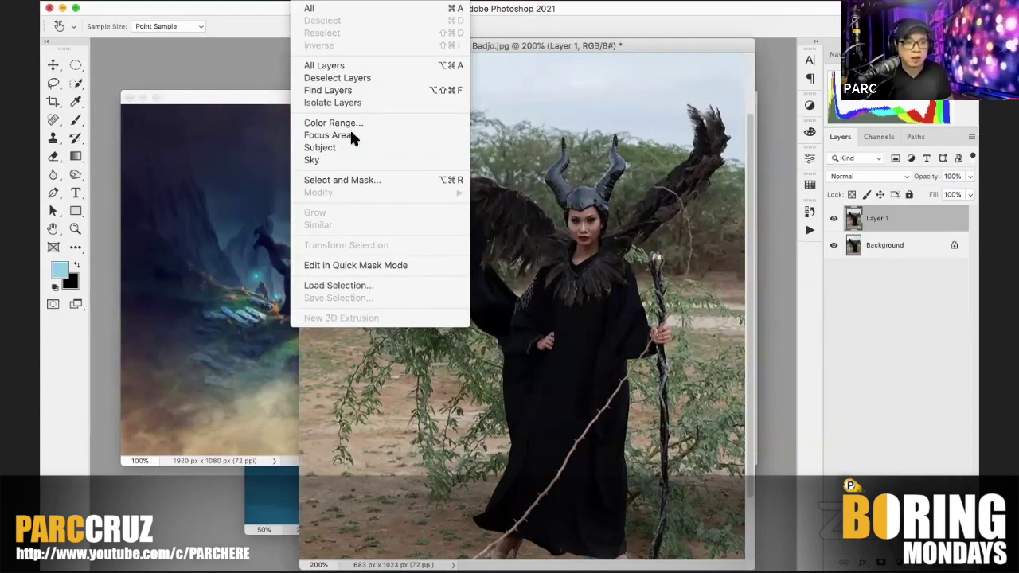
pyautogui.click(348, 148)
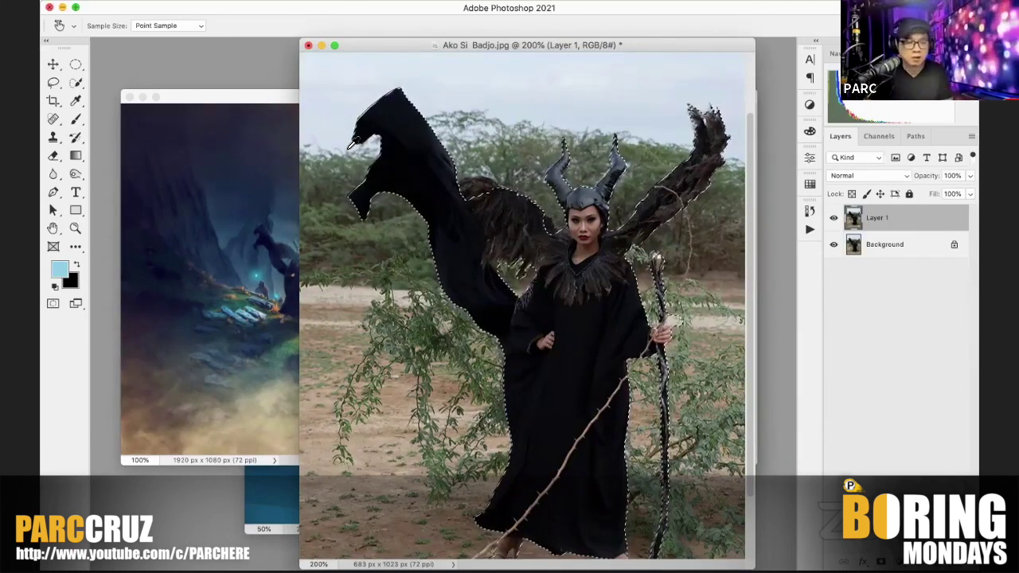
# Step: Close the costume photo without saving, dock BMS9.psd as a tab, and fit the artwork to the window
pyautogui.click(308, 46)
pyautogui.click(468, 199)
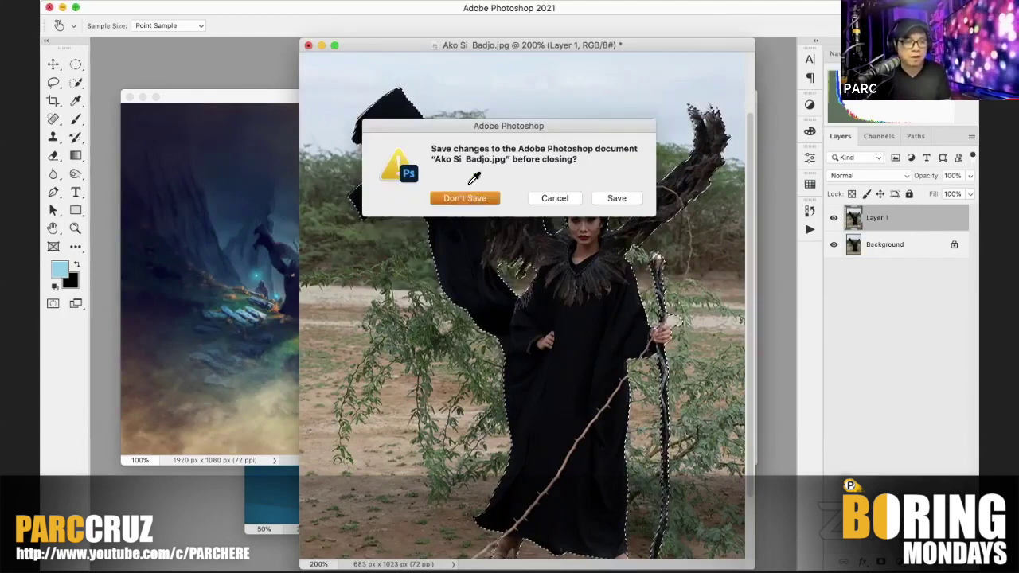
pyautogui.moveTo(458, 94); pyautogui.dragTo(462, 40)
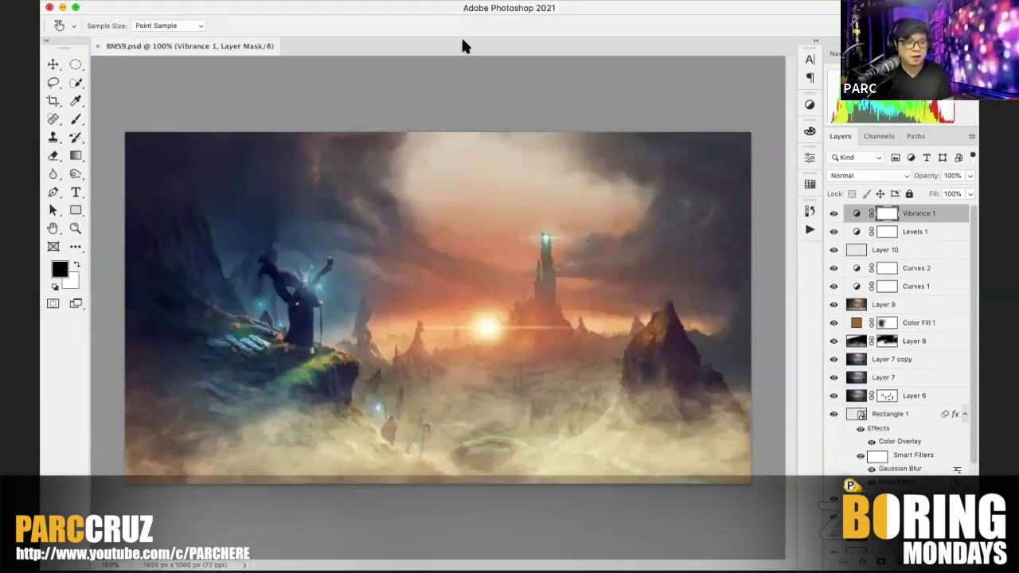
pyautogui.press('super+0')
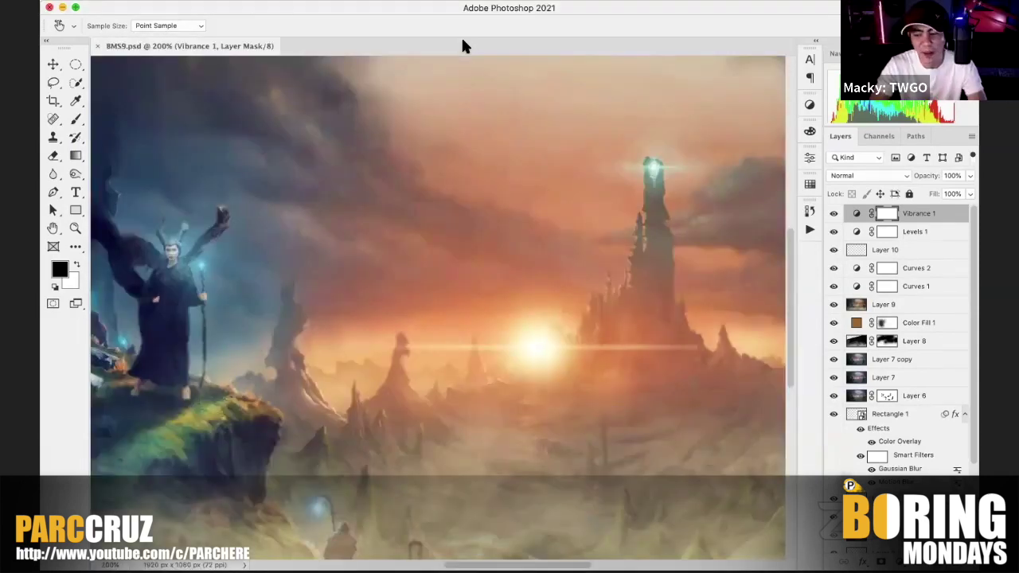
# Step: Isolate the Background layer in BMS9.psd, show the layers covering its robed figure, and briefly view Layer 1 alone
pyautogui.scroll(-3, 915, 366)
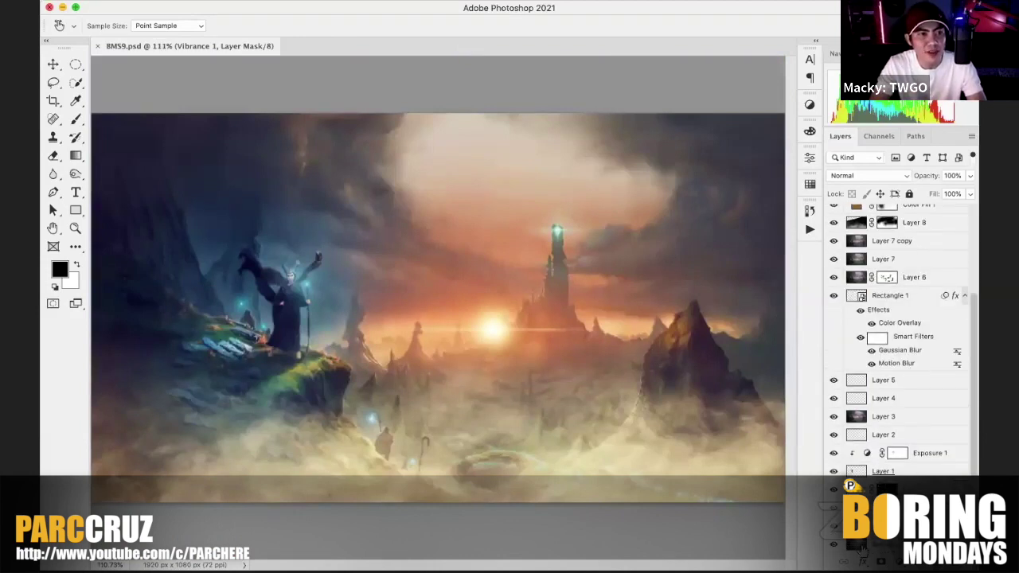
pyautogui.keyDown('alt'); pyautogui.click(836, 547); pyautogui.keyUp('alt')
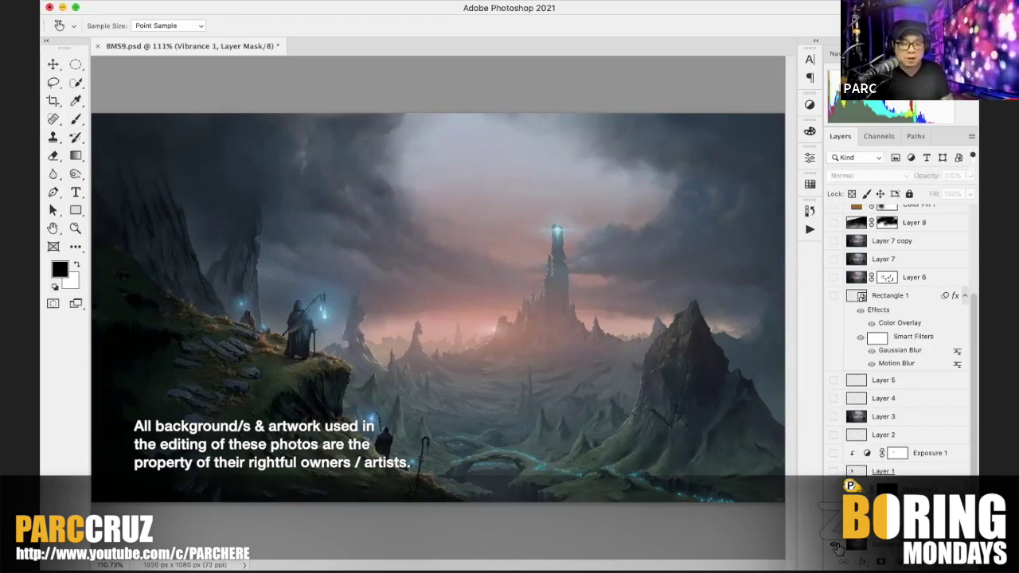
pyautogui.click(833, 544)
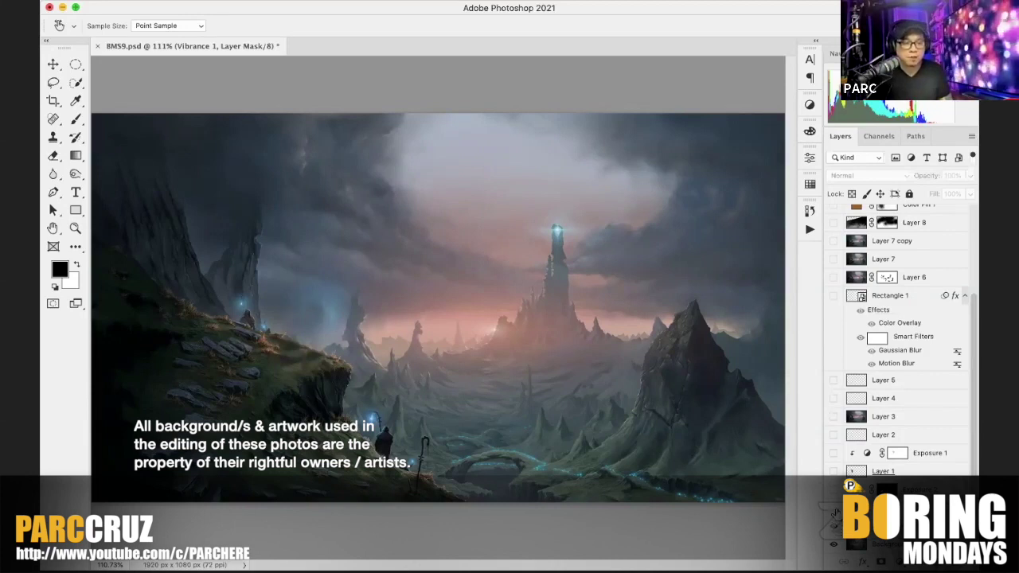
pyautogui.keyDown('alt'); pyautogui.click(833, 472); pyautogui.keyUp('alt')
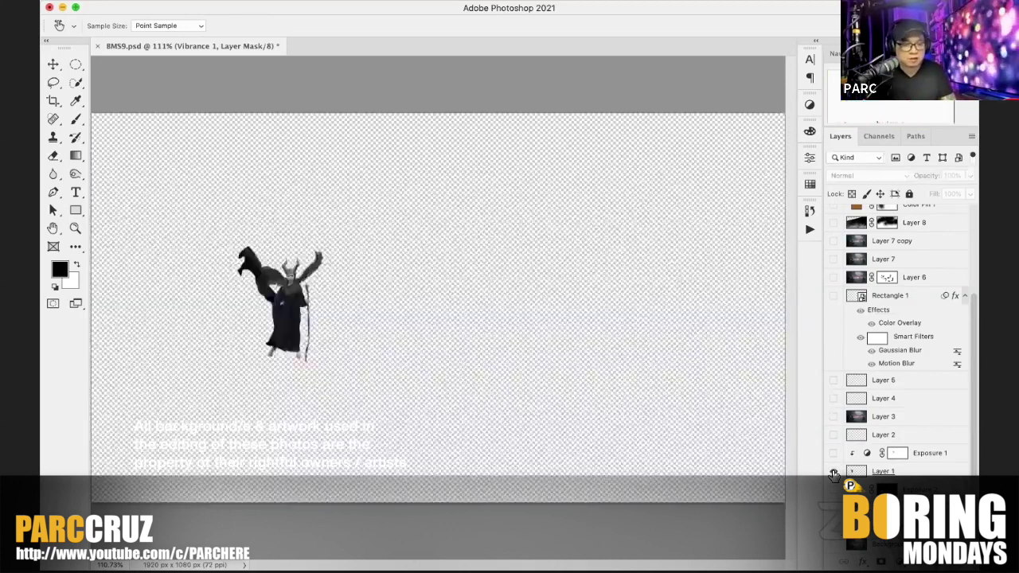
pyautogui.keyDown('alt'); pyautogui.click(833, 473); pyautogui.keyUp('alt')
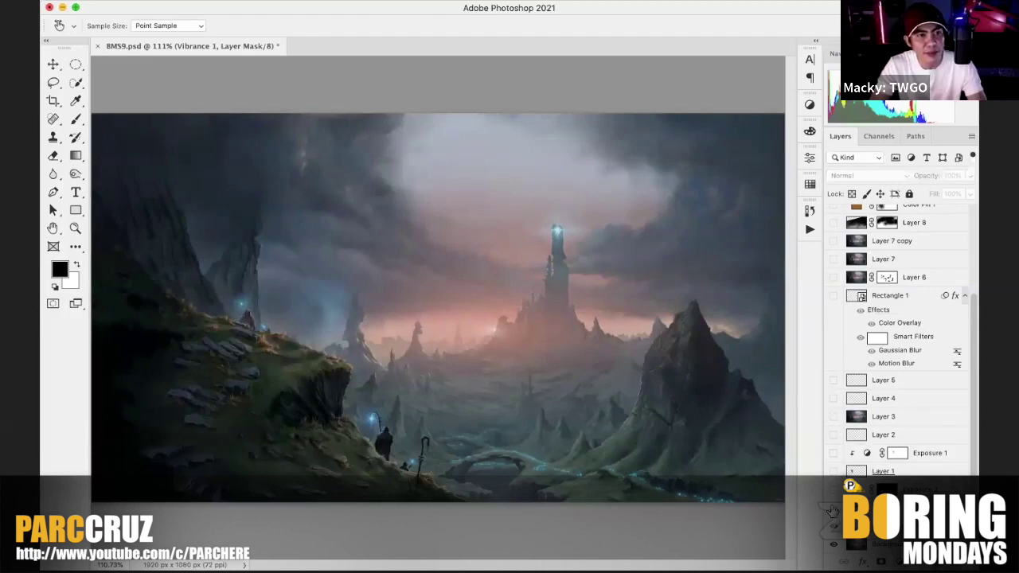
# Step: Show the layers from the background up through Layer 3, comparing the cliff-top figure with and without the Exposure 1 adjustment
pyautogui.moveTo(831, 509); pyautogui.dragTo(834, 473)
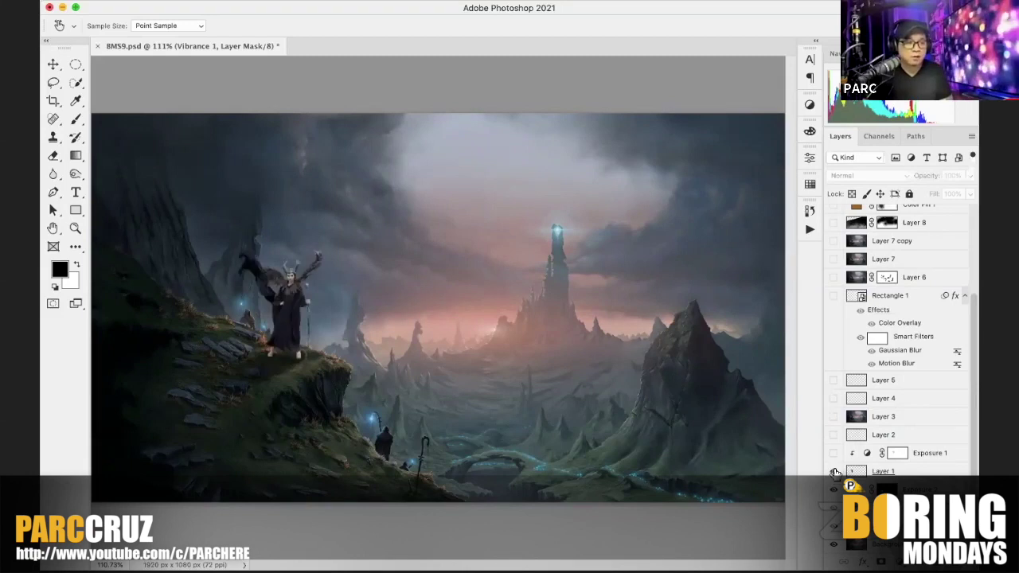
pyautogui.click(833, 453)
pyautogui.click(833, 453)
pyautogui.click(833, 454)
pyautogui.click(833, 454)
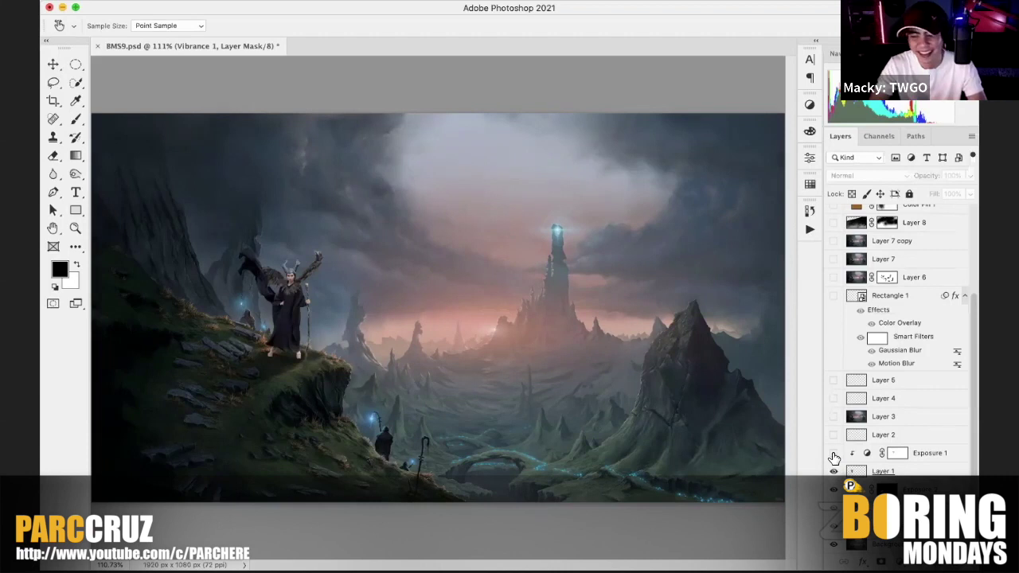
pyautogui.click(833, 454)
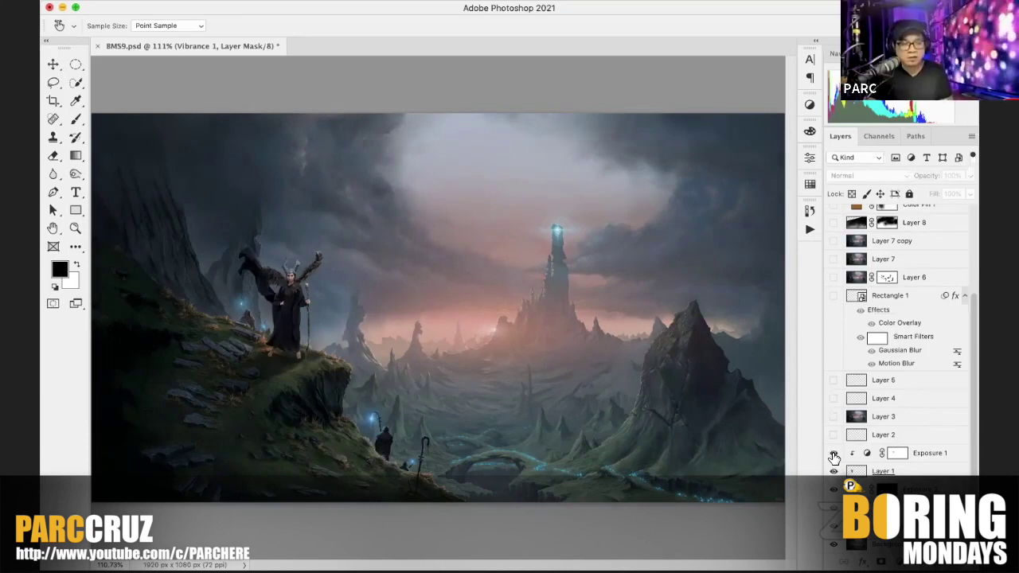
pyautogui.click(833, 434)
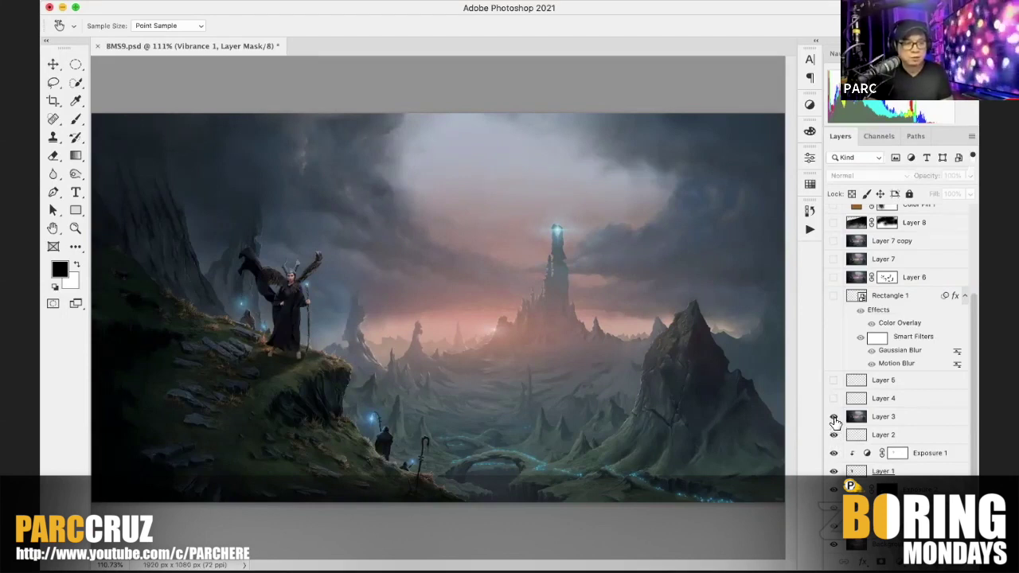
# Step: Show Layer 4, Layer 5 and the Rectangle 1 sun flare, comparing the artwork with and without Layer 5
pyautogui.click(833, 402)
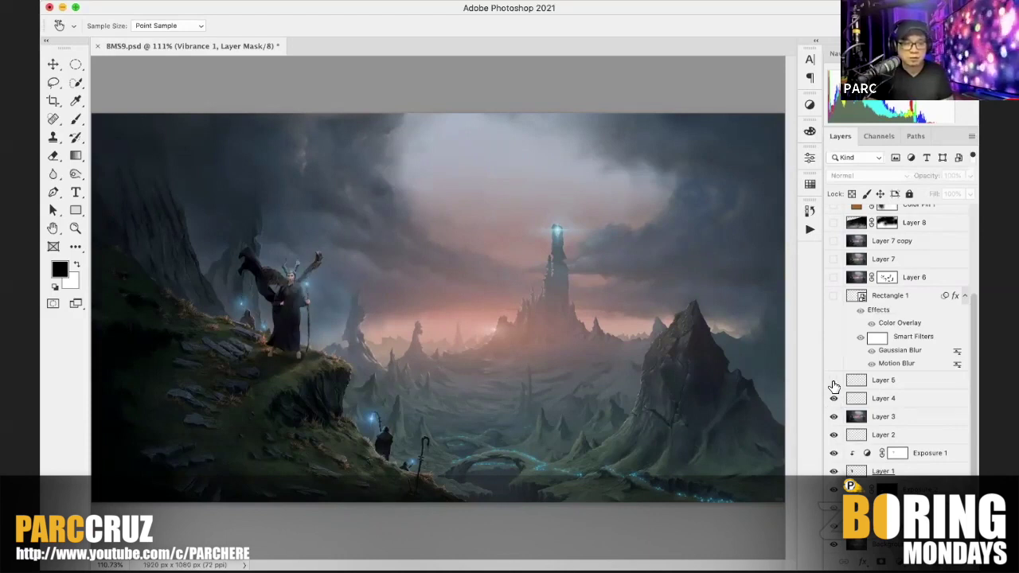
pyautogui.click(833, 384)
pyautogui.click(833, 385)
pyautogui.click(833, 385)
pyautogui.click(833, 296)
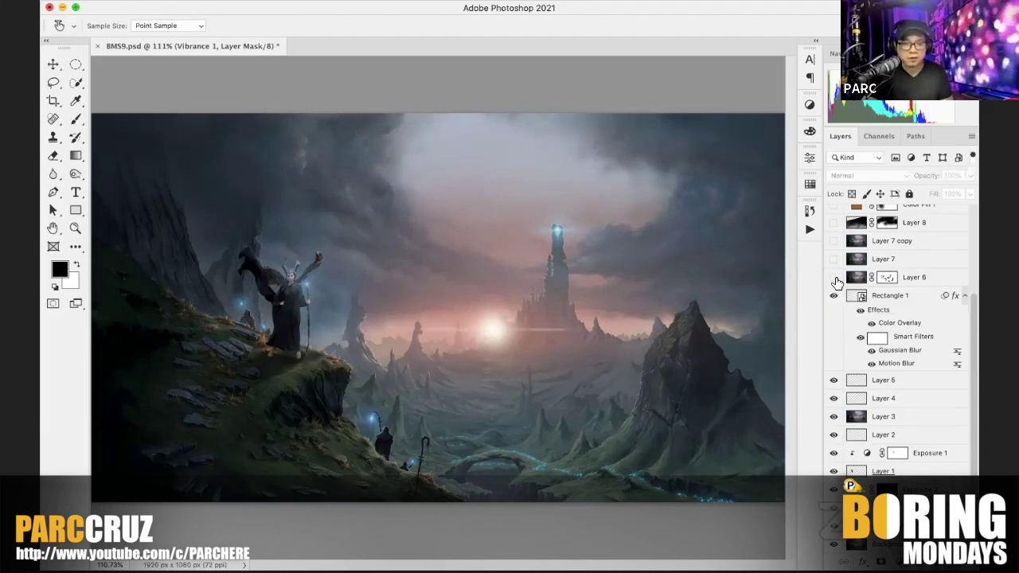
# Step: Show Layer 6, Layer 7 and Layer 7 copy, comparing the scene with and without Layer 7
pyautogui.scroll(3, 837, 310)
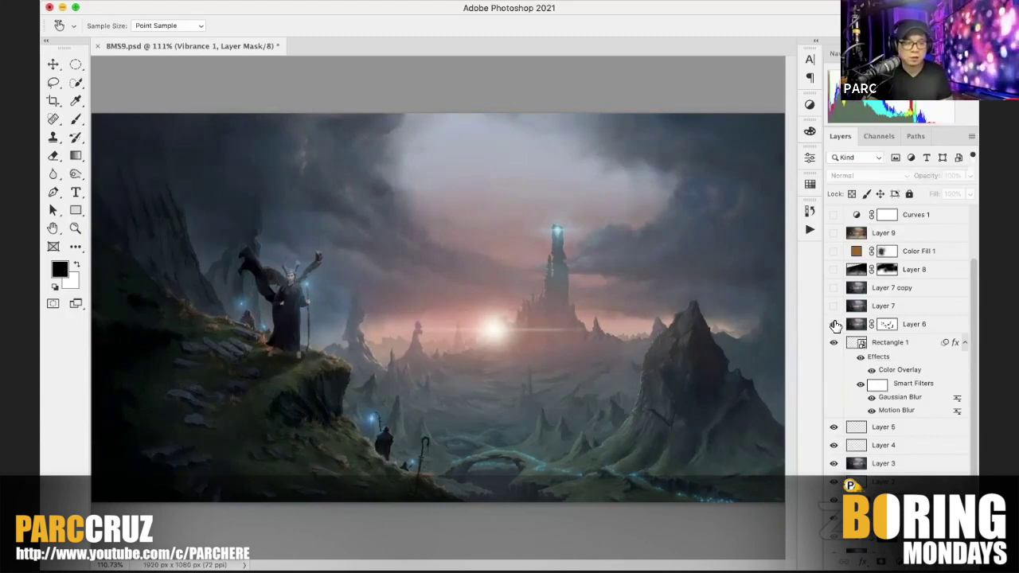
pyautogui.click(834, 307)
pyautogui.click(833, 307)
pyautogui.click(833, 307)
pyautogui.click(833, 307)
pyautogui.click(833, 307)
pyautogui.click(833, 288)
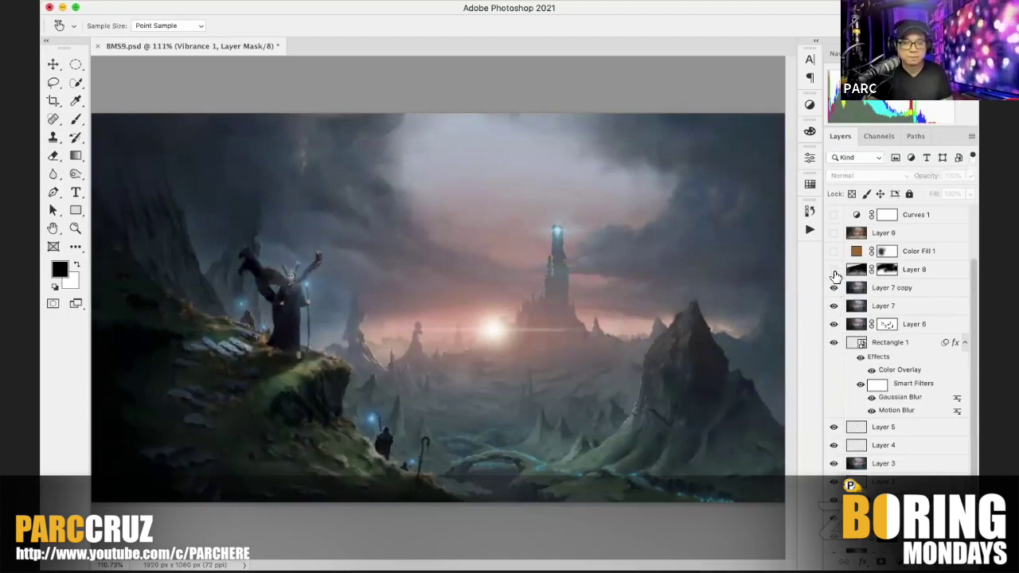
# Step: Show the Layer 8 fog and the orange Color Fill 1, comparing the valley with and without the fog
pyautogui.click(833, 271)
pyautogui.click(833, 270)
pyautogui.click(833, 270)
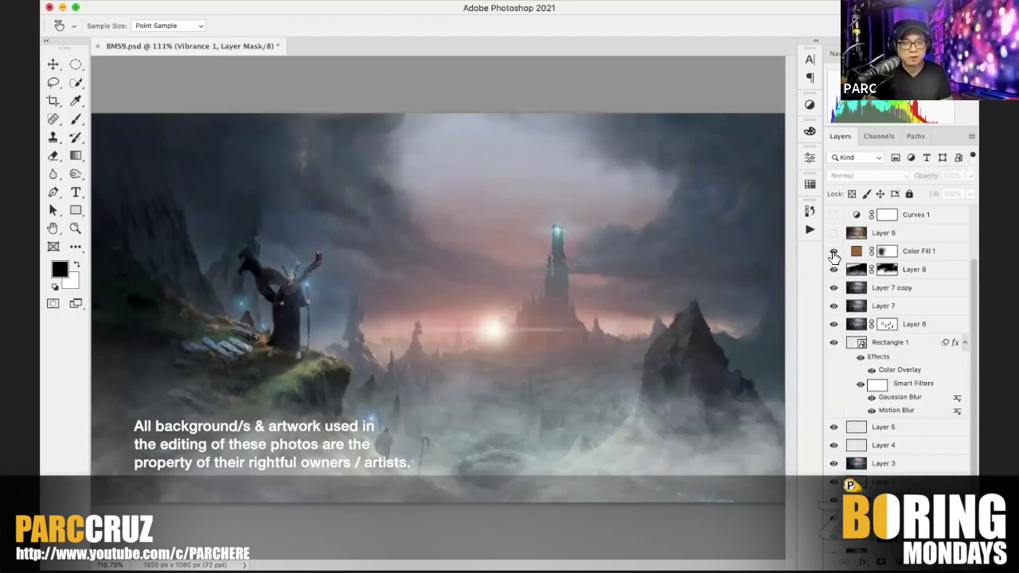
pyautogui.click(833, 251)
# Step: Show Layer 9 and compare the warm-toned scene with and without it
pyautogui.scroll(2, 835, 264)
pyautogui.click(833, 277)
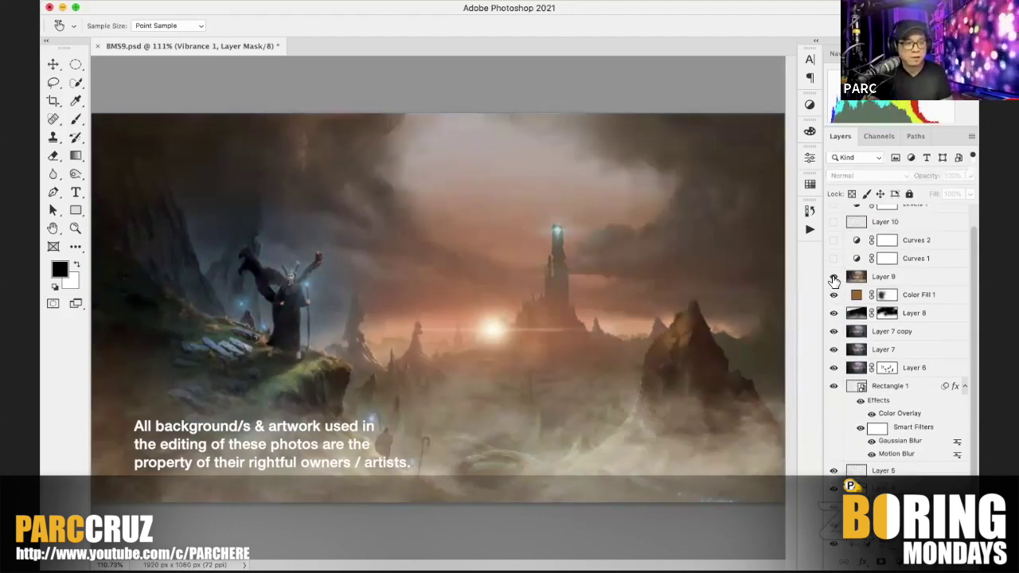
pyautogui.click(833, 278)
pyautogui.click(833, 278)
pyautogui.scroll(2, 833, 279)
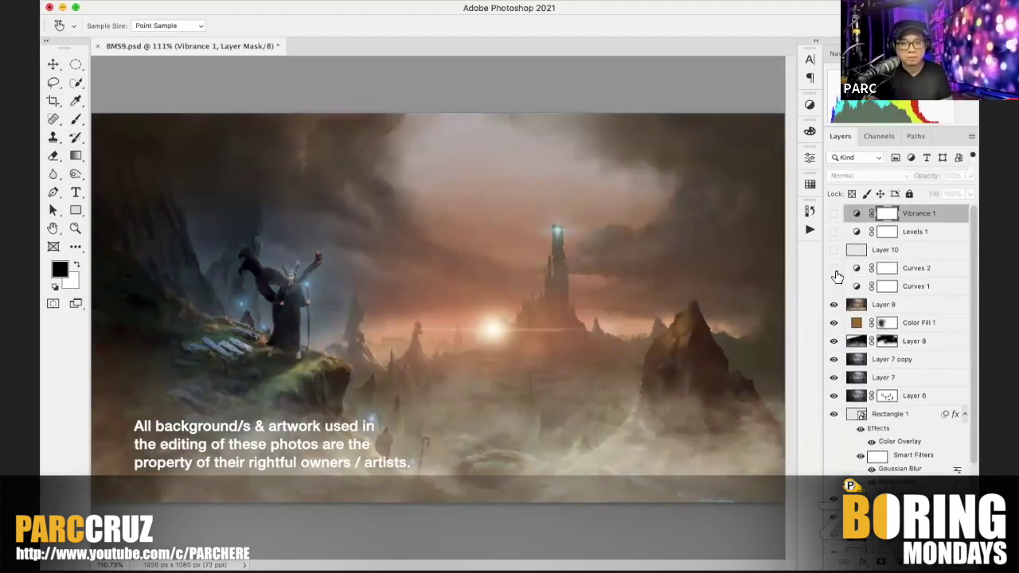
# Step: Show Curves 1, Curves 2, Layer 10, Levels 1 and Vibrance 1 to complete the composite, comparing the Curves 2 effect
pyautogui.click(834, 271)
pyautogui.click(833, 270)
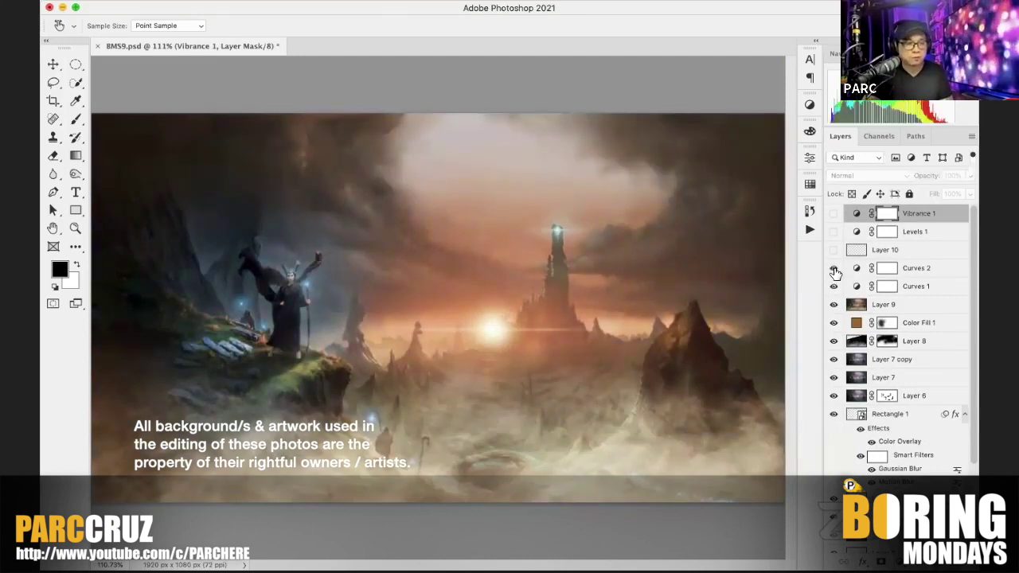
pyautogui.click(833, 270)
pyautogui.click(834, 270)
pyautogui.click(834, 270)
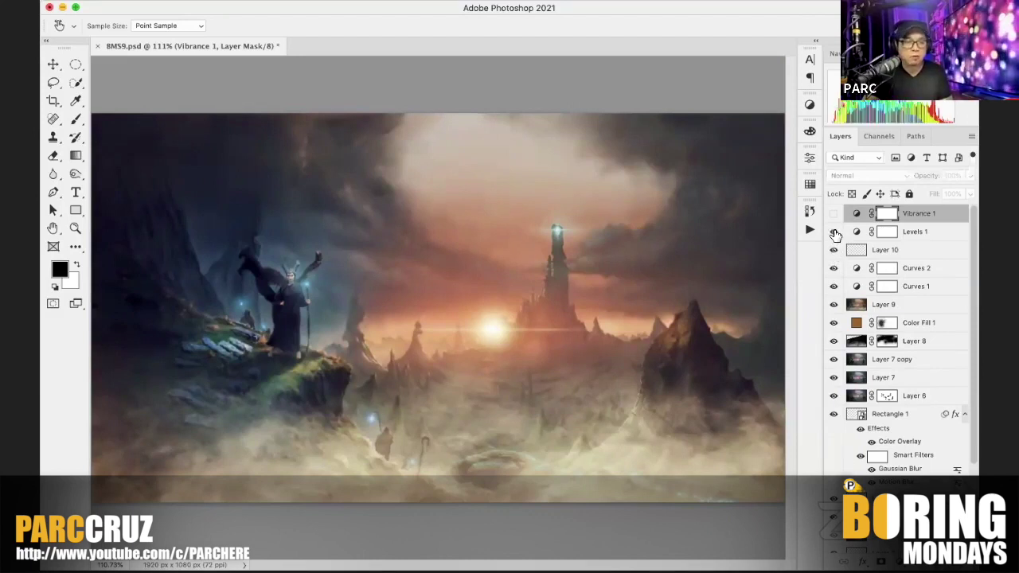
pyautogui.click(834, 231)
pyautogui.click(833, 214)
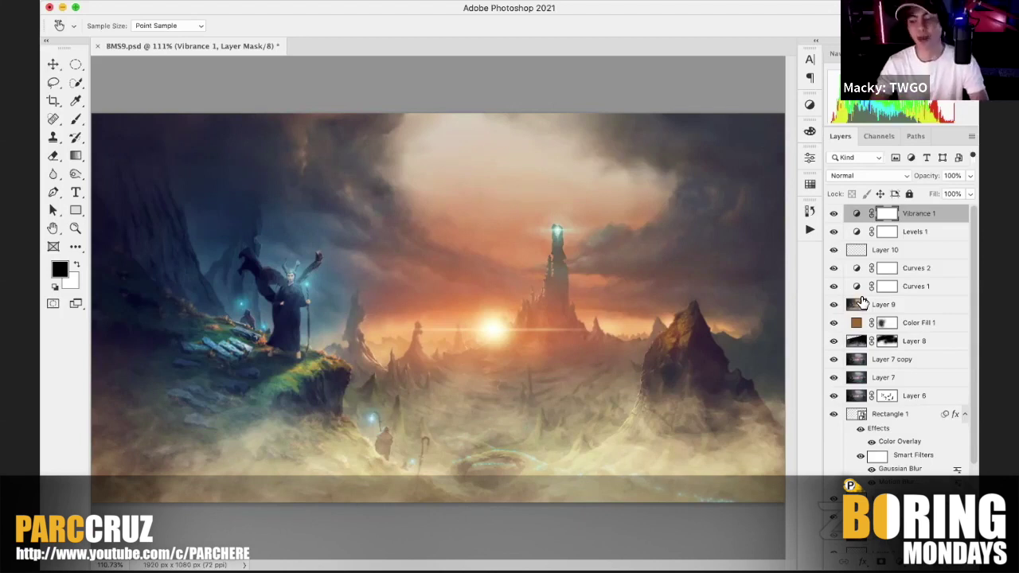
# Step: View BMS9.psd at 100%, dock the floating before-and-after studio photo as a tab, and fit it to the window
pyautogui.press('super+1')
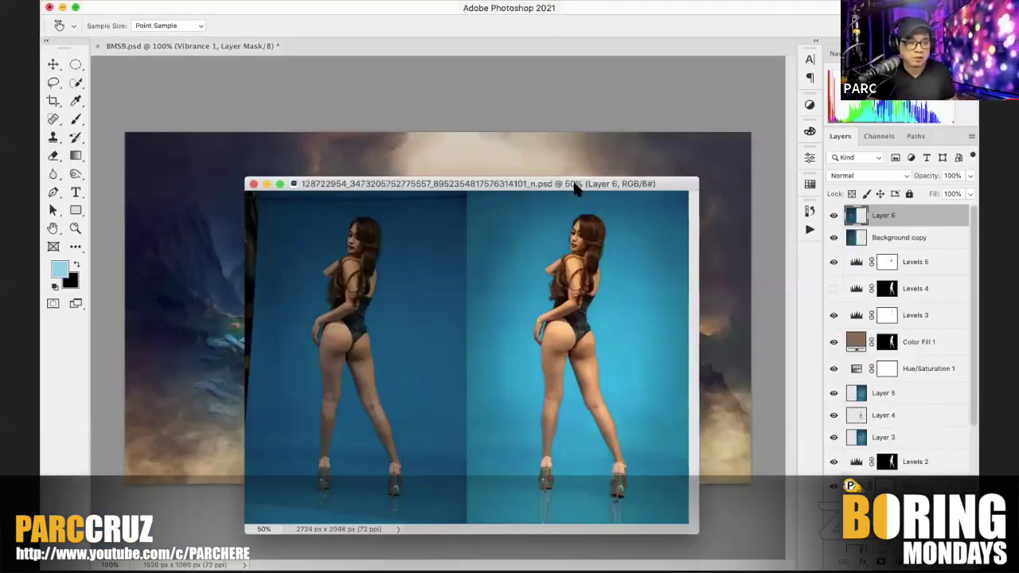
pyautogui.moveTo(572, 170); pyautogui.dragTo(566, 36)
pyautogui.press('super+0')
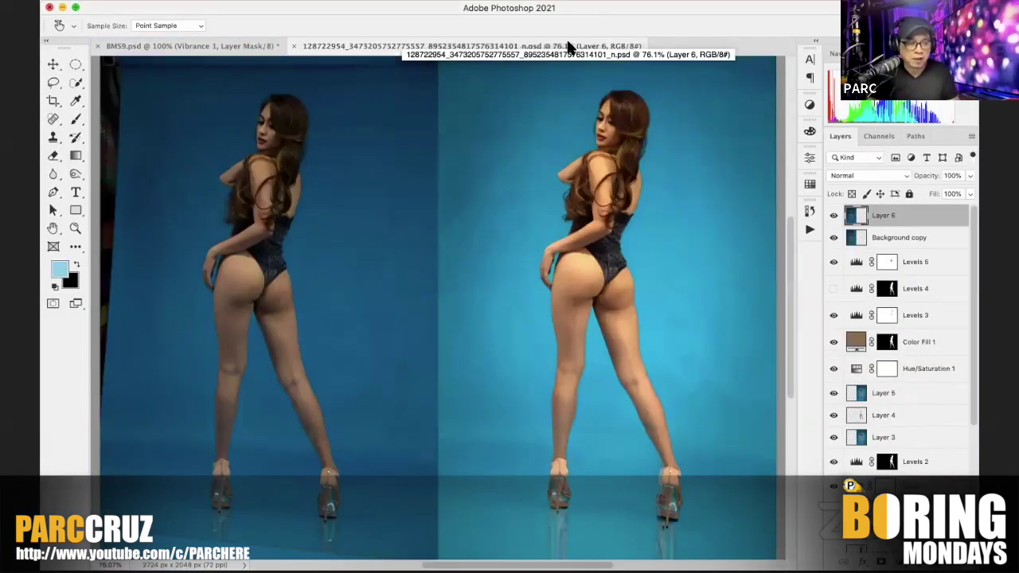
# Step: Briefly isolate the studio photo's bottom layer to view the unedited shot, and restore the visibility of its other layers
pyautogui.scroll(-5, 827, 334)
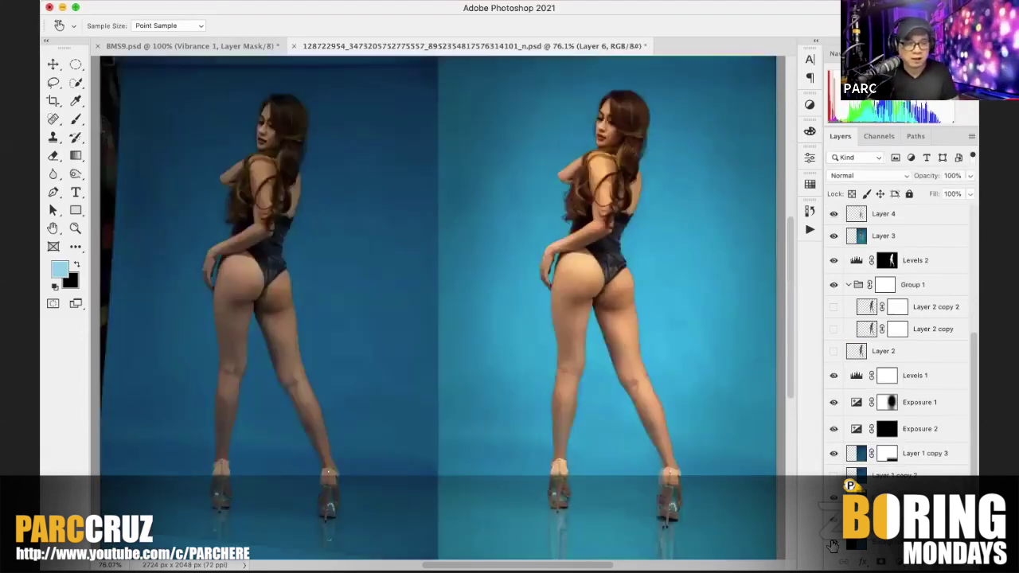
pyautogui.keyDown('alt'); pyautogui.click(832, 545); pyautogui.keyUp('alt')
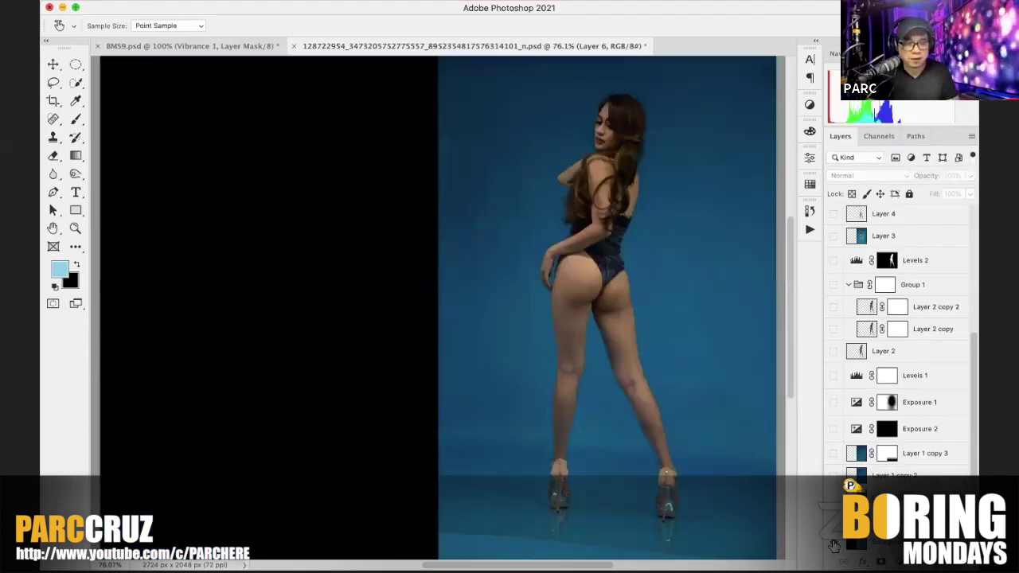
pyautogui.keyDown('alt'); pyautogui.click(831, 545); pyautogui.keyUp('alt')
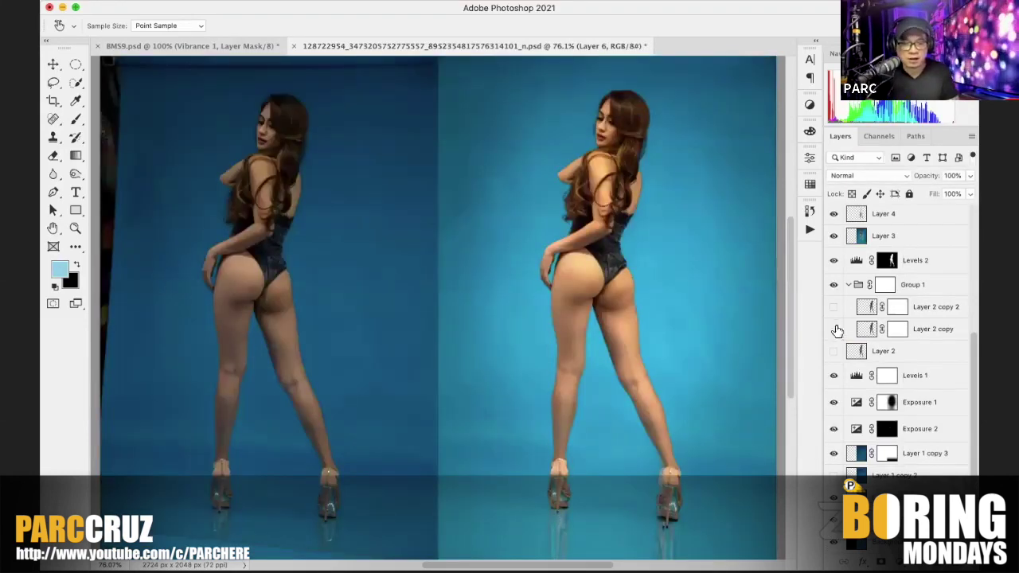
pyautogui.scroll(5, 836, 330)
pyautogui.scroll(10, 178, 132)
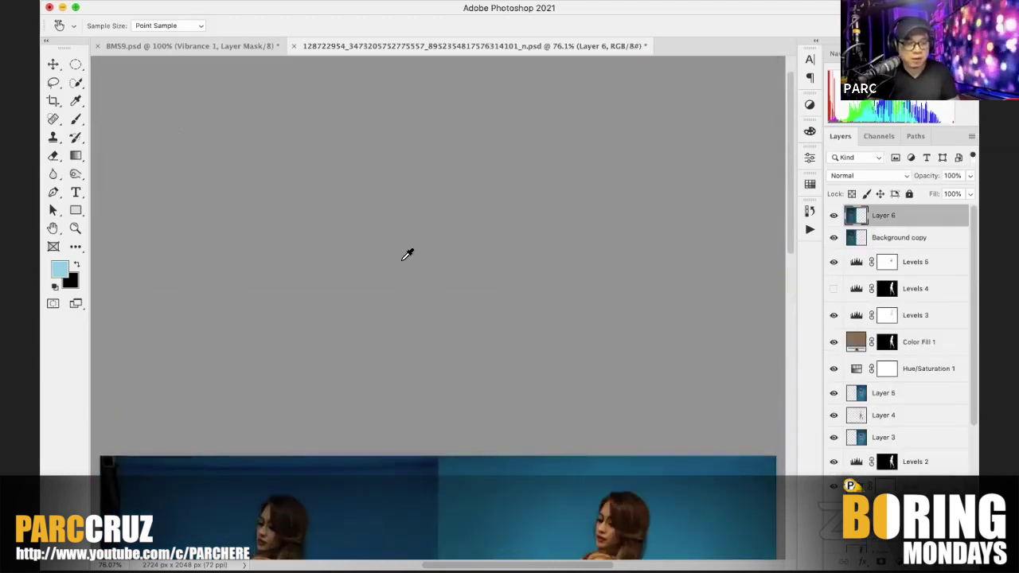
pyautogui.scroll(-10, 406, 253)
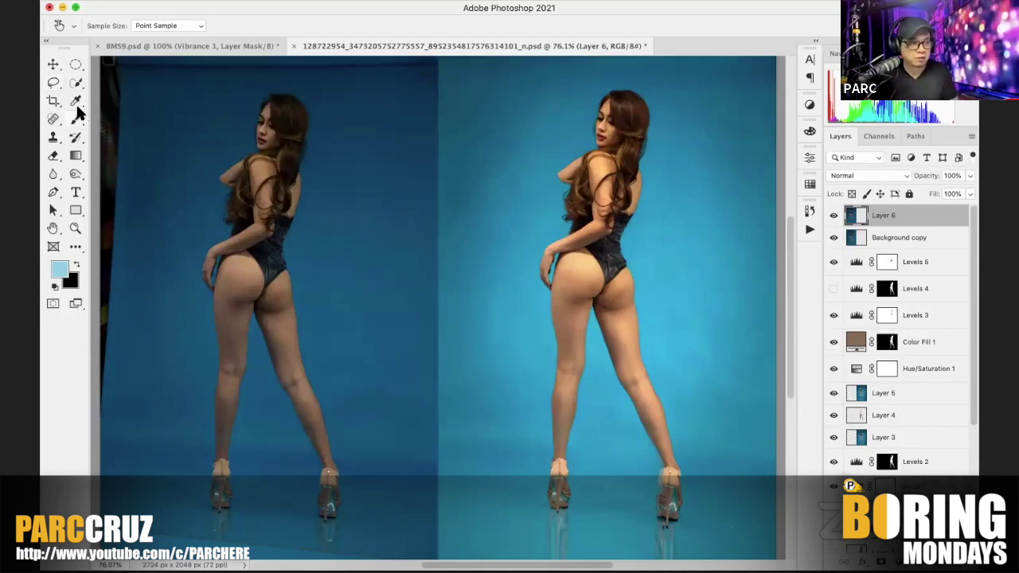
# Step: Activate the Move tool, zoom out to 66.7%, and hide the studio photo's layers above the bottom layer
pyautogui.click(52, 65)
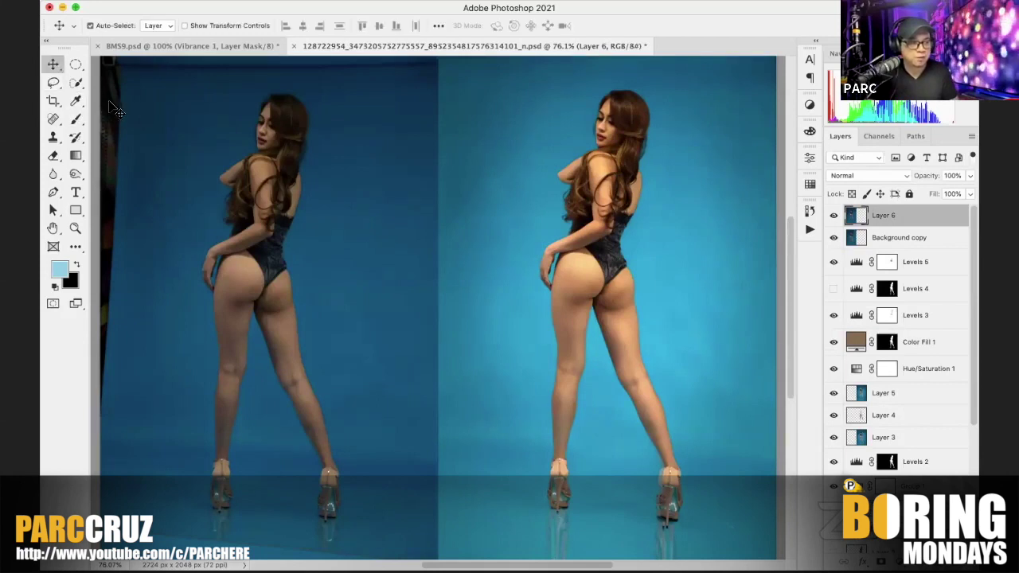
pyautogui.scroll(-5, 916, 365)
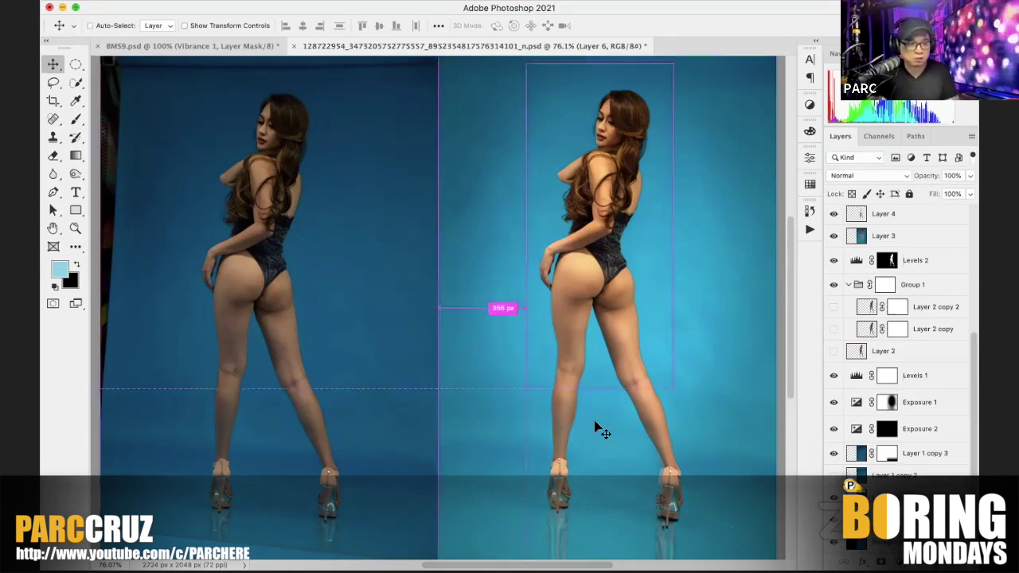
pyautogui.press('super+minus')
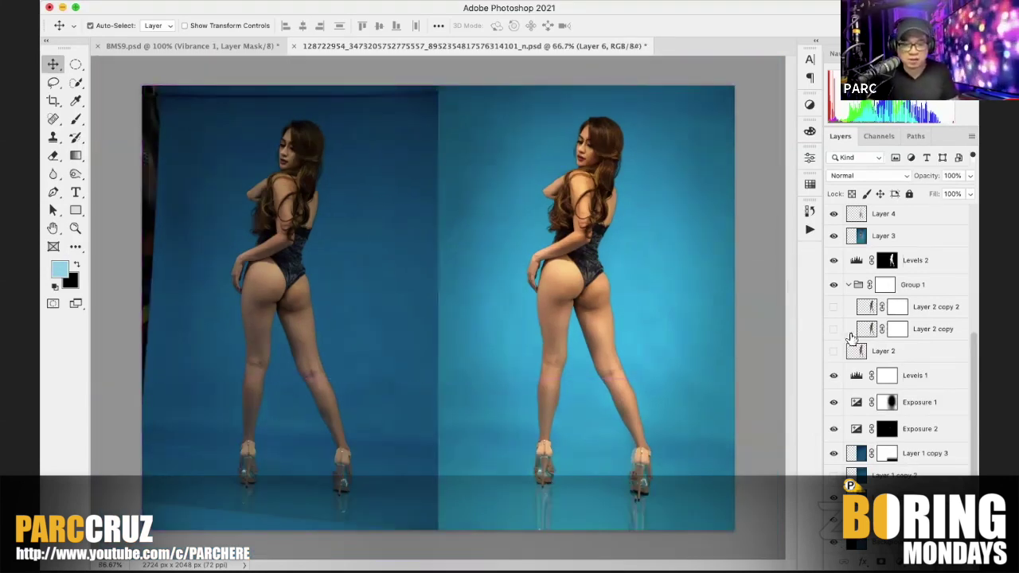
pyautogui.click(833, 236)
pyautogui.click(833, 213)
pyautogui.moveTo(833, 402); pyautogui.dragTo(885, 239)
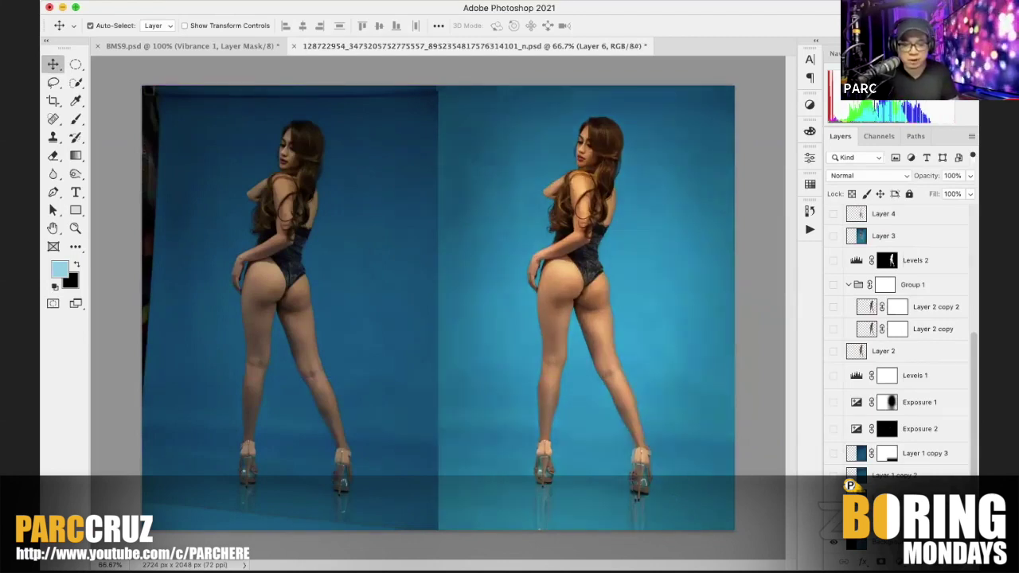
pyautogui.scroll(5, 884, 239)
pyautogui.moveTo(833, 360); pyautogui.dragTo(832, 548)
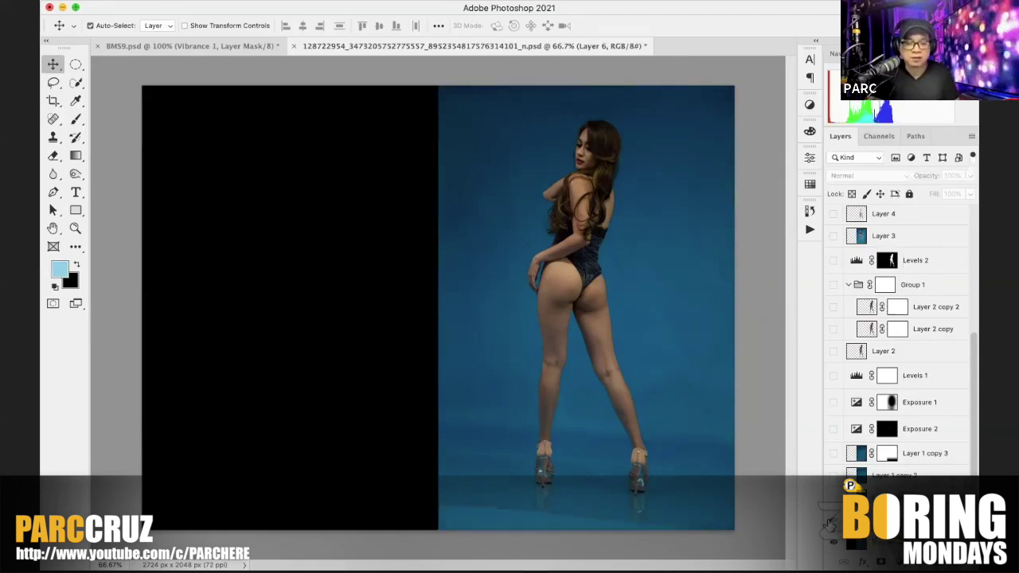
# Step: Show the layers just above the studio photo's bottom layer and briefly view the cut-out woman on Layer 2 alone
pyautogui.click(833, 476)
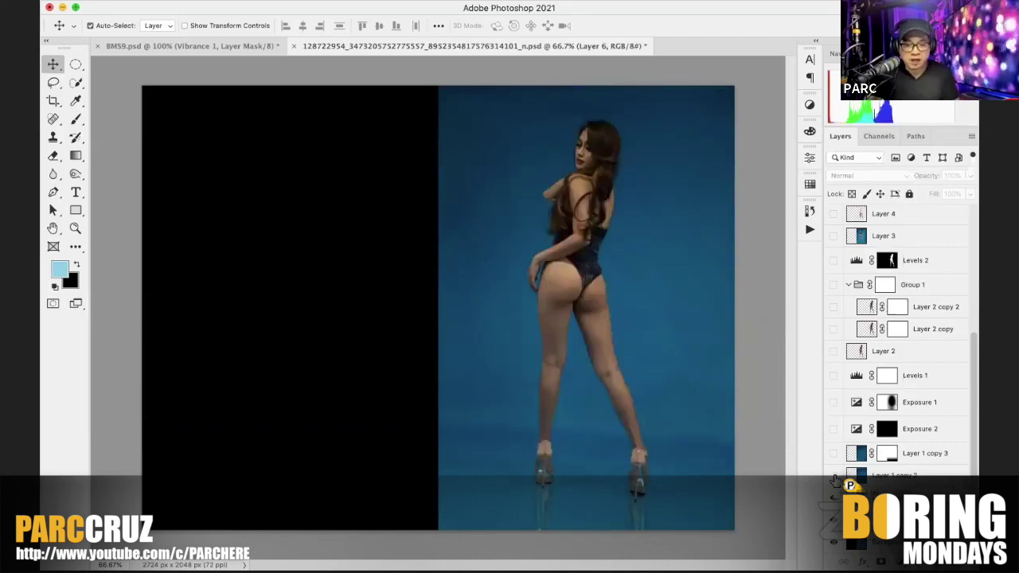
pyautogui.keyDown('alt'); pyautogui.click(835, 353); pyautogui.keyUp('alt')
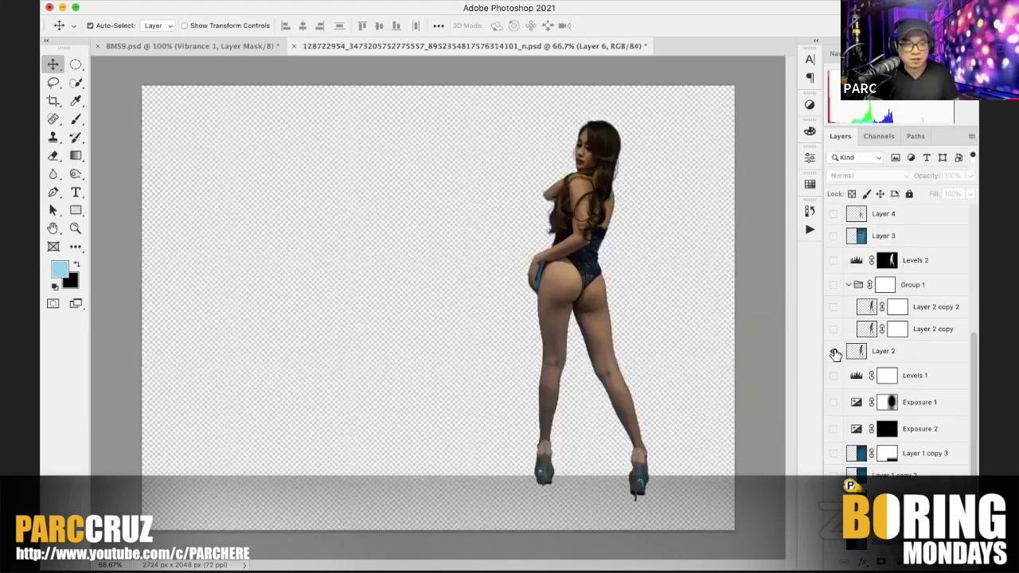
pyautogui.keyDown('alt'); pyautogui.click(835, 353); pyautogui.keyUp('alt')
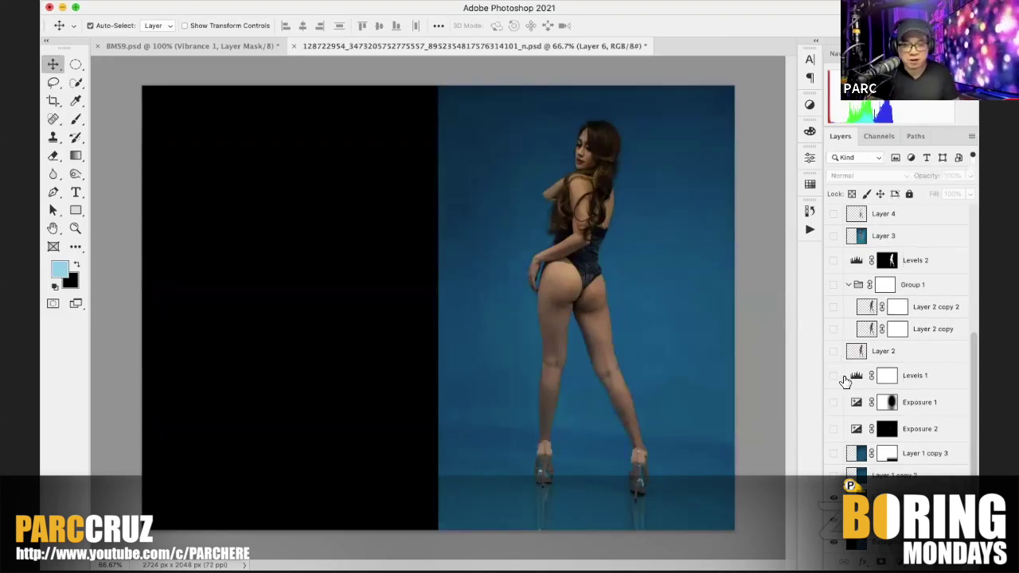
# Step: Show the empty backdrop from Layer 1 copy 2 up through Levels 1, comparing it with and without Exposure 1
pyautogui.click(834, 476)
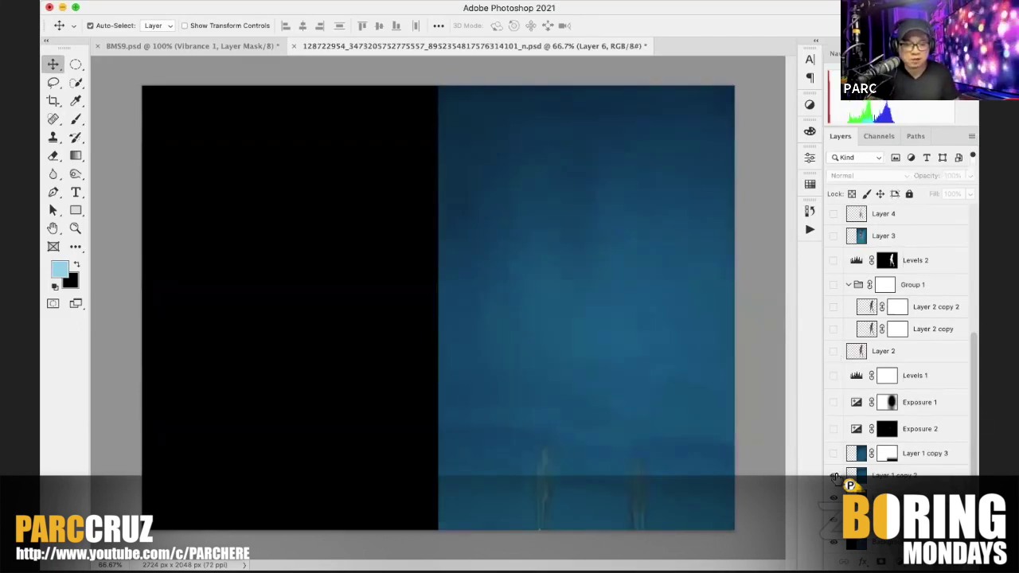
pyautogui.click(834, 429)
pyautogui.click(833, 402)
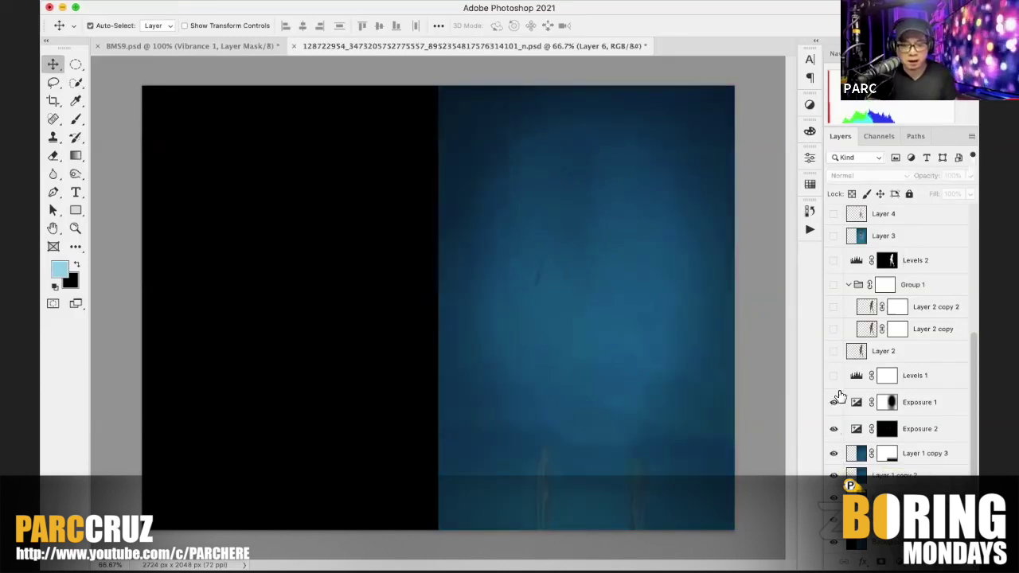
pyautogui.click(834, 403)
pyautogui.click(834, 404)
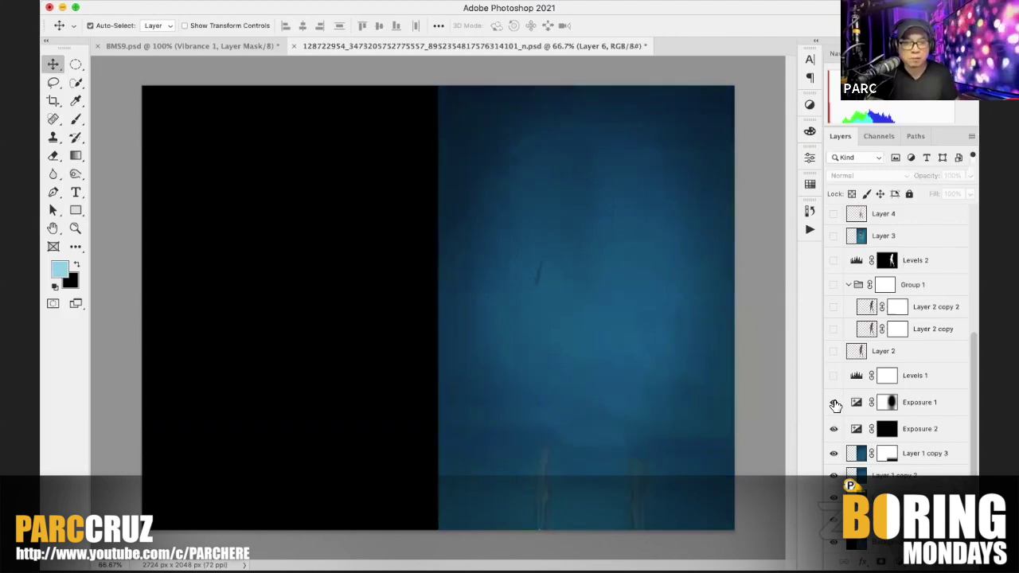
pyautogui.click(834, 379)
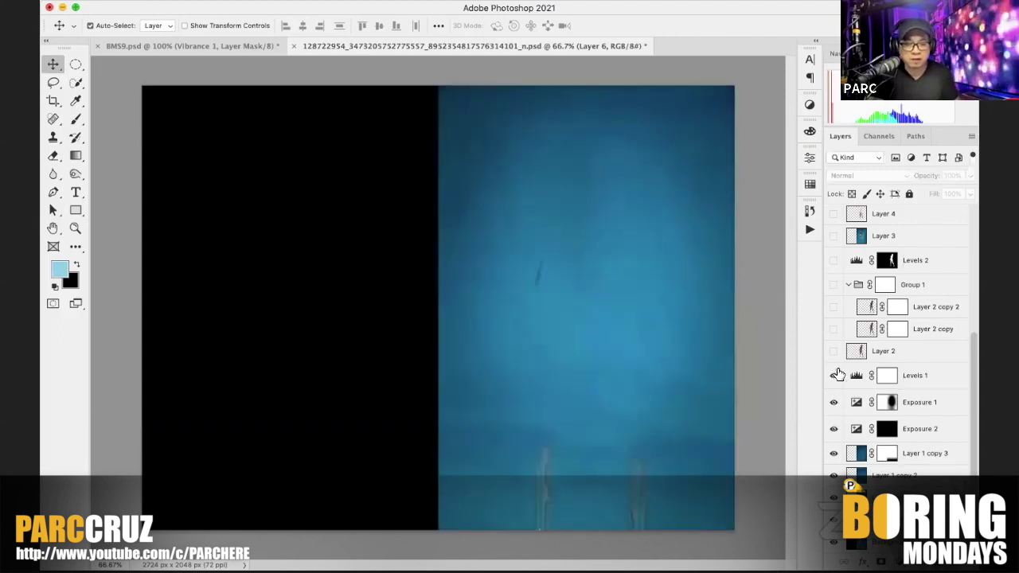
# Step: Show the cut-out woman on Layer 2 over the brightened backdrop and compare the image with and without Exposure 1
pyautogui.click(834, 351)
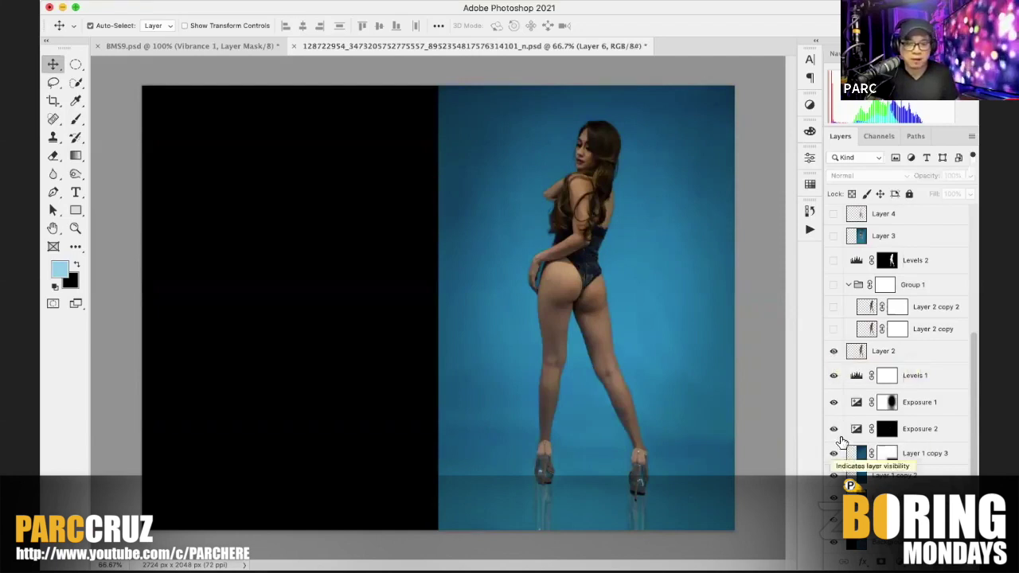
pyautogui.click(836, 404)
pyautogui.click(835, 402)
pyautogui.click(835, 403)
pyautogui.click(836, 403)
pyautogui.click(836, 403)
# Step: Show Layer 2 copy and Layer 2 copy 2 in Group 1, the Levels 2 adjustment, and Layer 3
pyautogui.scroll(1, 839, 398)
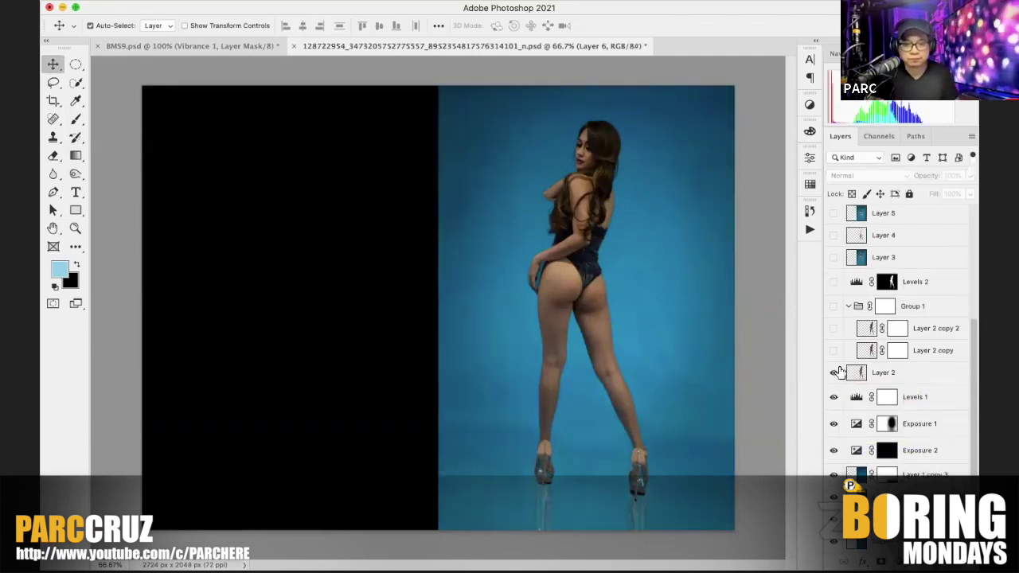
pyautogui.click(833, 350)
pyautogui.click(834, 328)
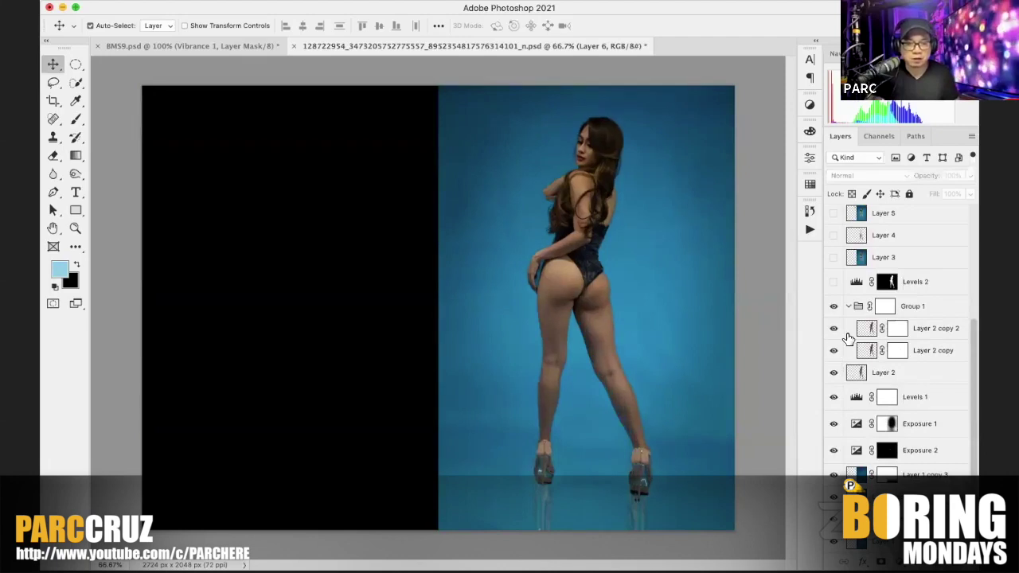
pyautogui.scroll(2, 836, 339)
pyautogui.click(833, 325)
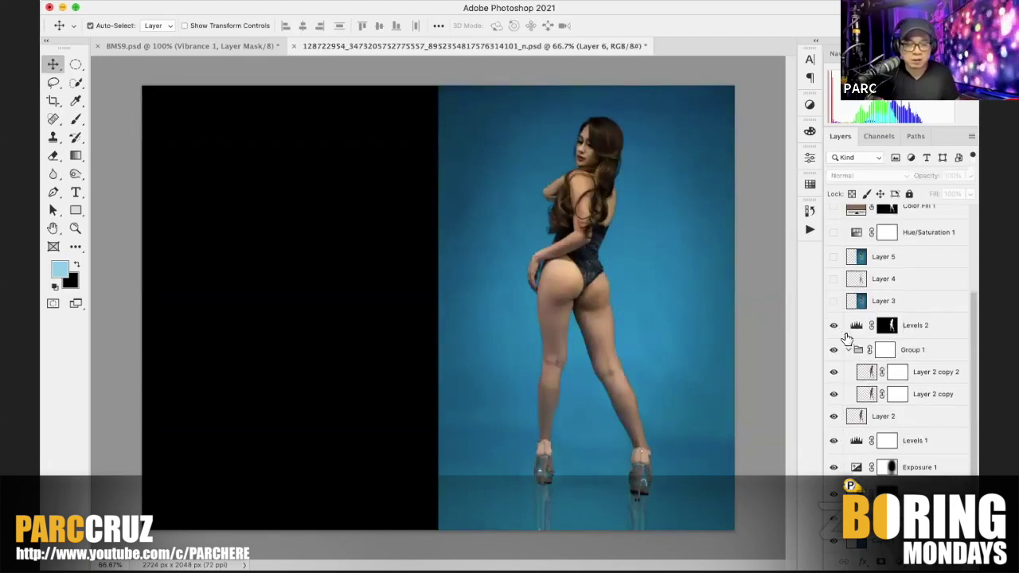
pyautogui.scroll(1, 833, 332)
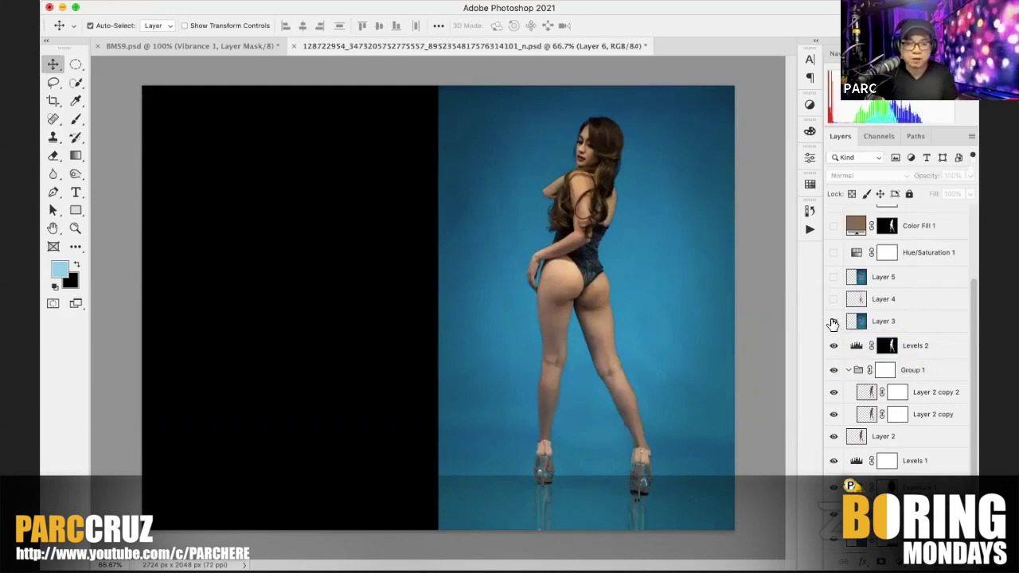
pyautogui.click(834, 322)
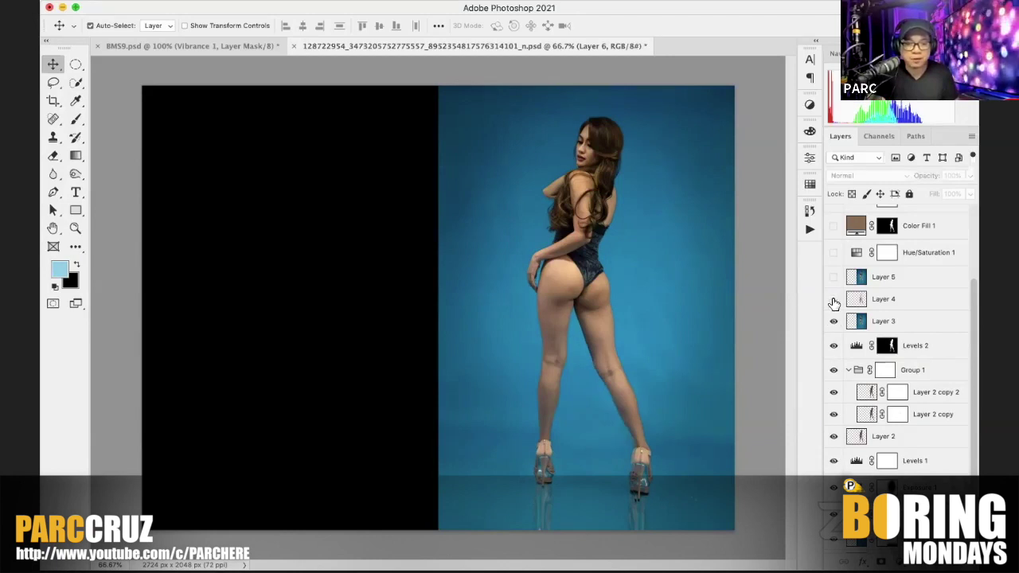
# Step: Show Layer 4, Layer 5, Hue/Saturation 1, Color Fill 1 and Levels 3 of the studio retouch one after another
pyautogui.click(834, 277)
pyautogui.click(834, 279)
pyautogui.click(834, 281)
pyautogui.scroll(1, 834, 280)
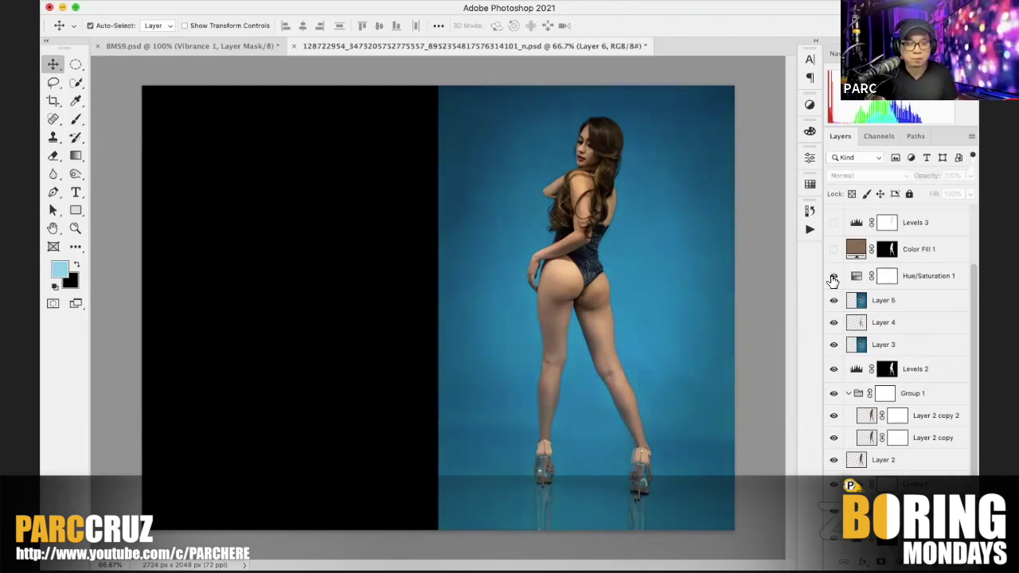
pyautogui.scroll(2, 833, 280)
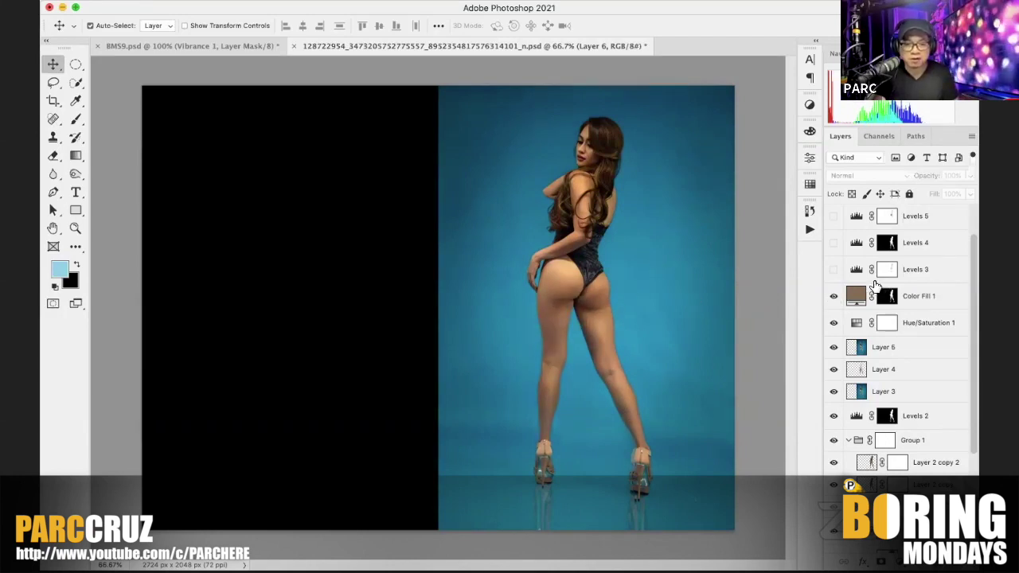
pyautogui.scroll(1, 851, 315)
pyautogui.click(834, 293)
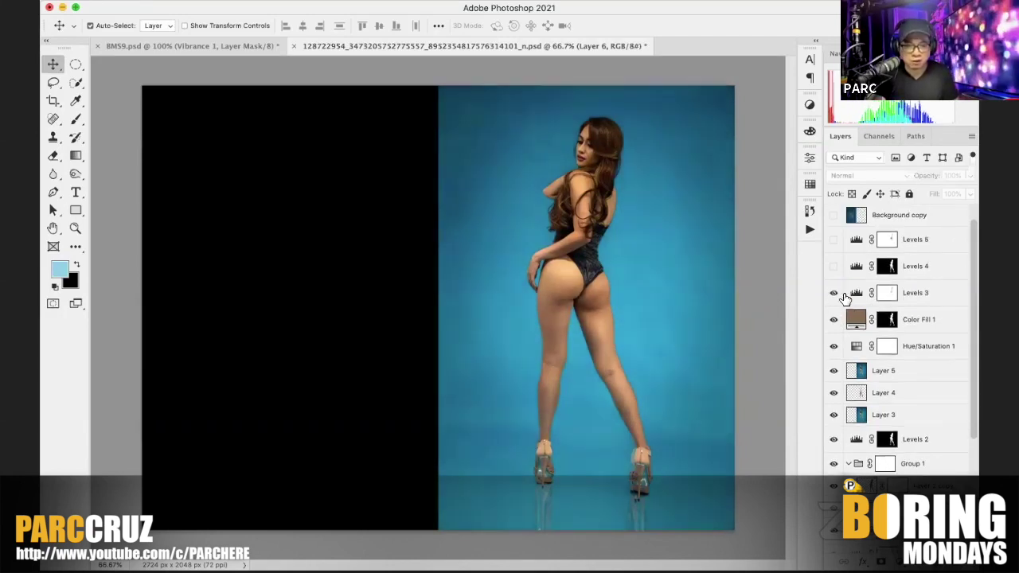
# Step: Show Levels 4 and Levels 5, plus Background copy and Layer 6 with the original photo for a before-and-after comparison
pyautogui.scroll(1, 845, 298)
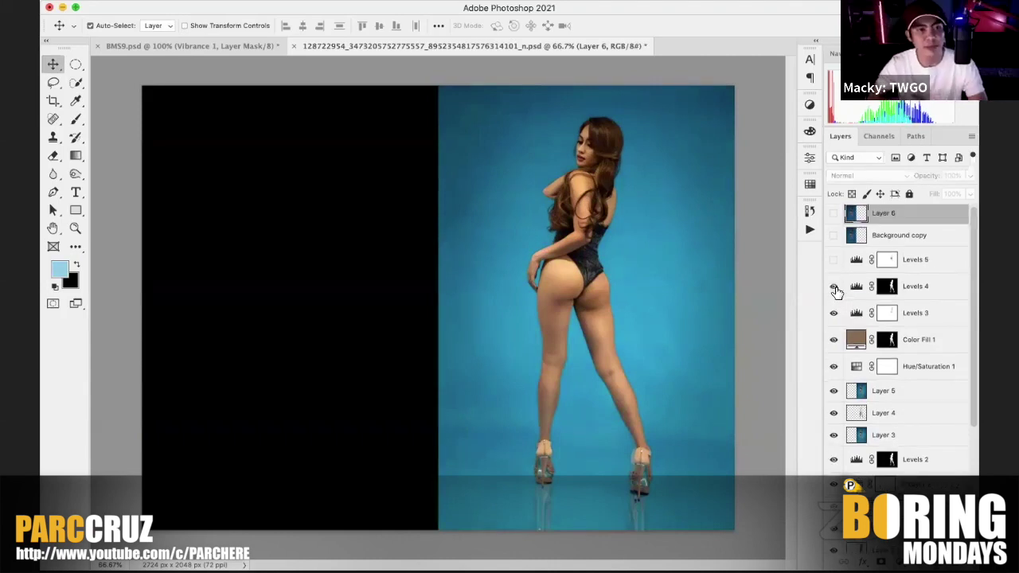
pyautogui.click(834, 287)
pyautogui.click(834, 288)
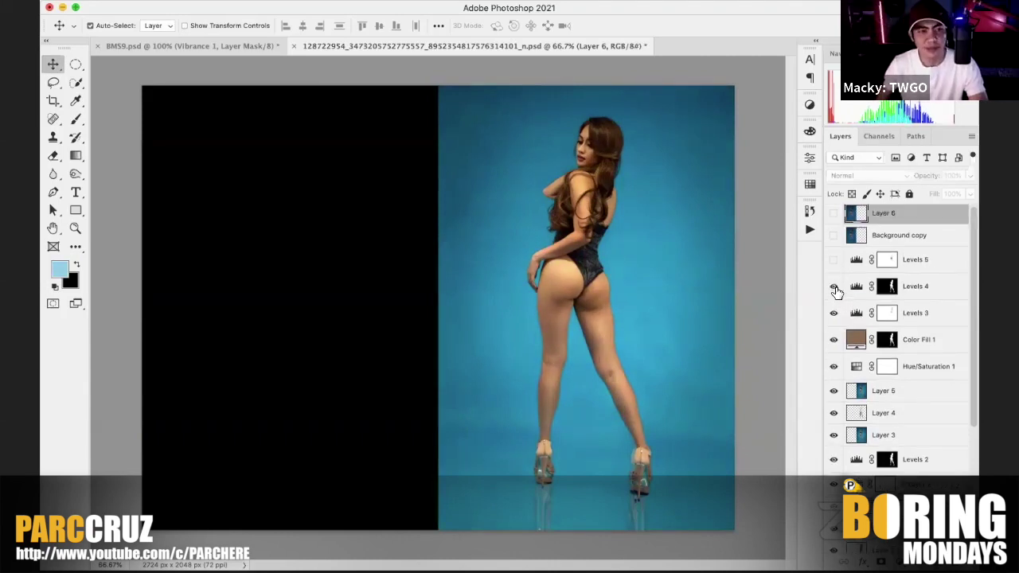
pyautogui.scroll(1, 834, 288)
pyautogui.click(833, 261)
pyautogui.click(833, 237)
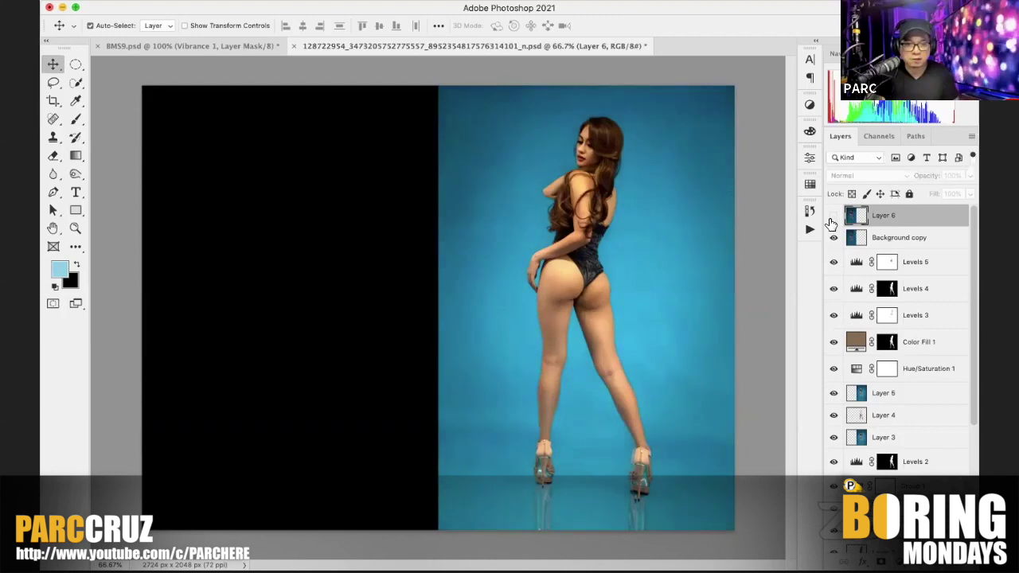
pyautogui.click(834, 215)
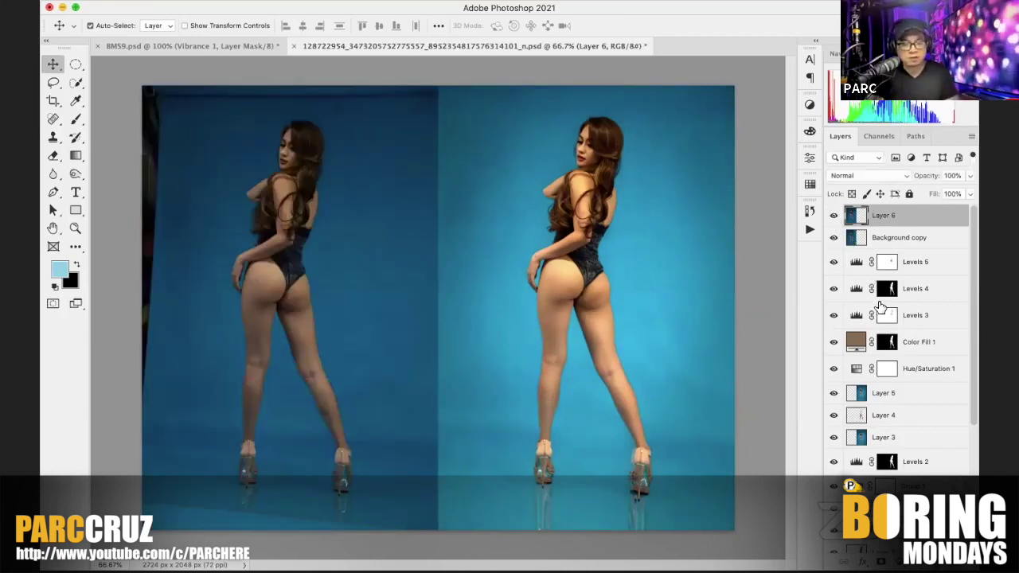
pyautogui.press('super+minus')
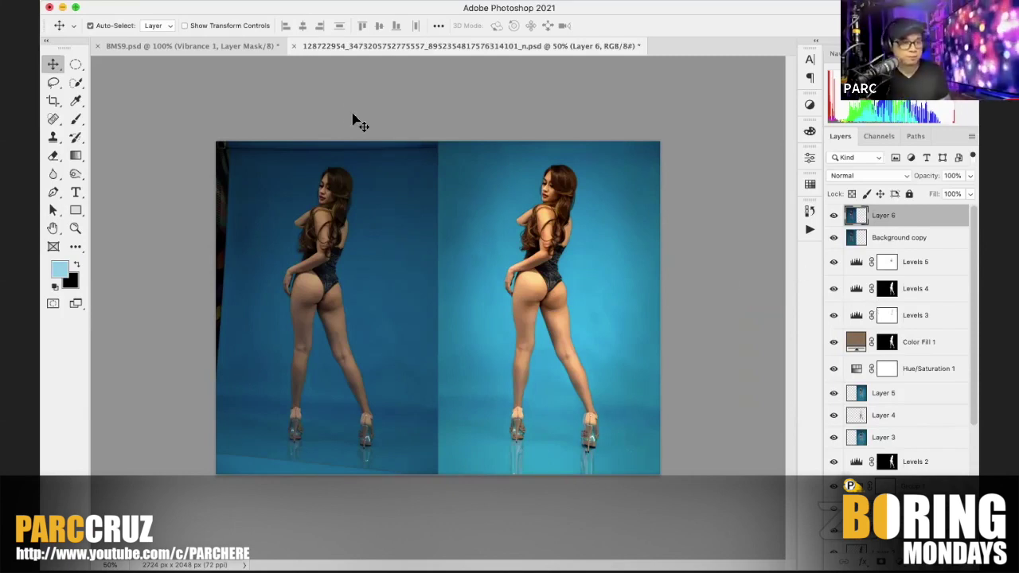
pyautogui.press('super')
pyautogui.press('super+w')
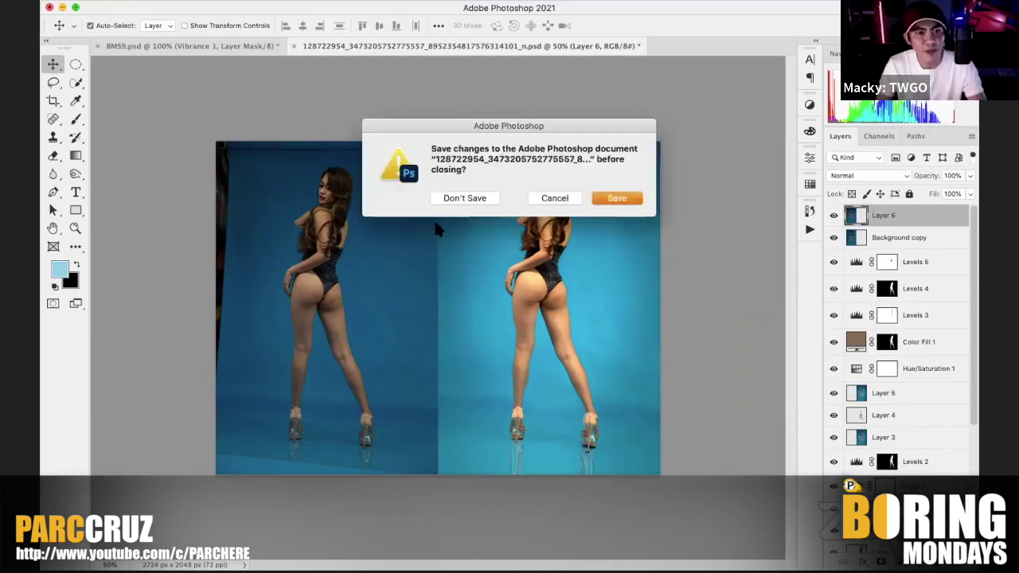
pyautogui.click(557, 198)
pyautogui.scroll(2, 565, 205)
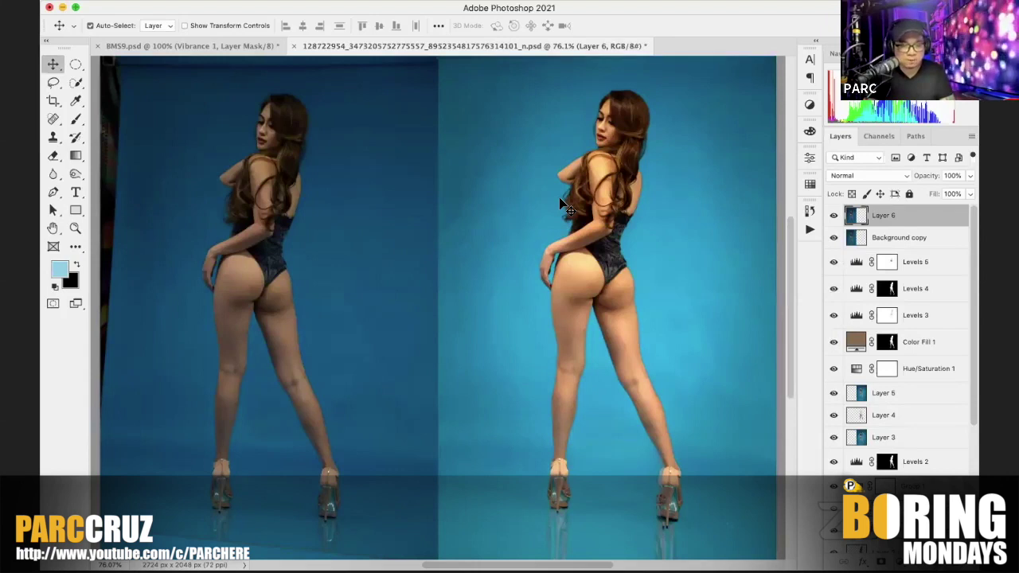
# Step: Switch to the noodle dish document, reduce it to its Background, and show Layer 1, Layer 1 copy and Hue/Saturation 2 in turn
pyautogui.hotkey('ctrl', 'Tab')
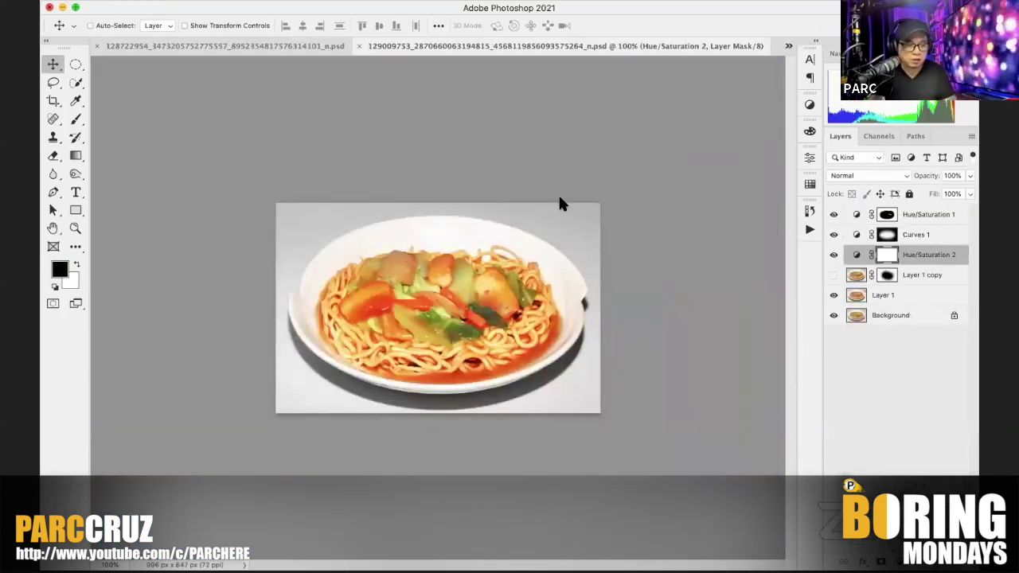
pyautogui.press('super+0')
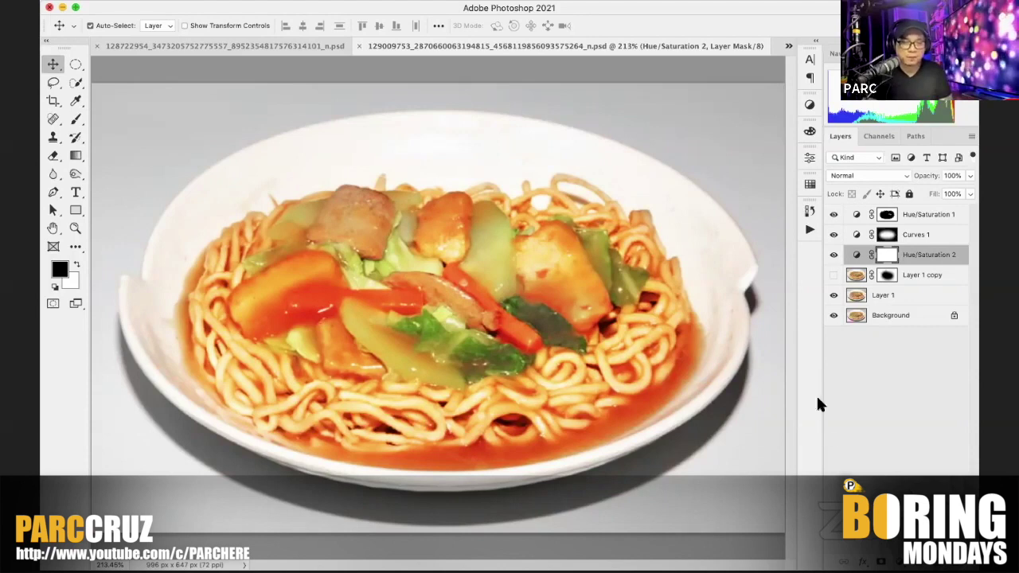
pyautogui.moveTo(833, 214); pyautogui.dragTo(833, 294)
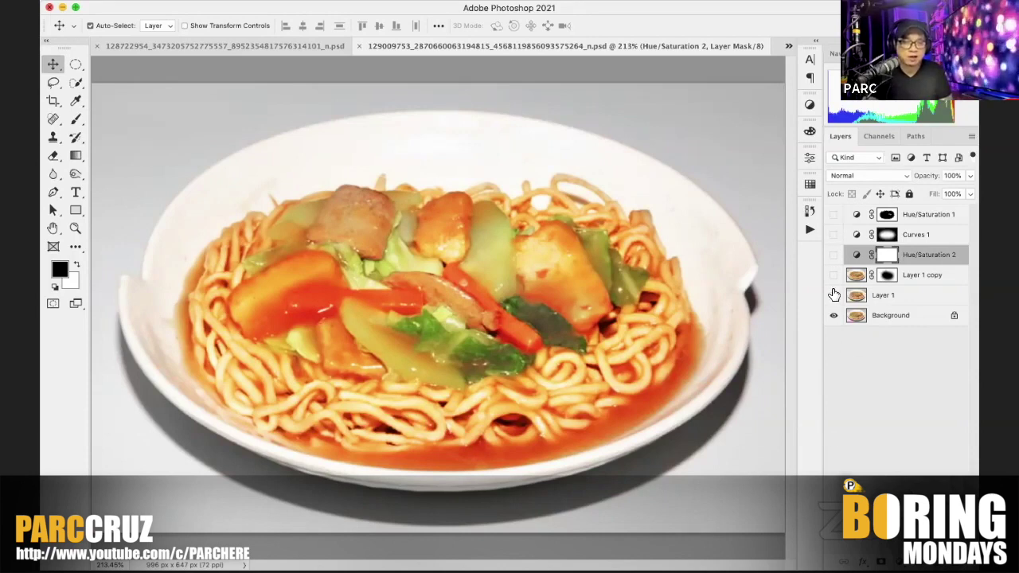
pyautogui.click(834, 295)
pyautogui.click(833, 274)
pyautogui.click(833, 255)
pyautogui.click(833, 254)
pyautogui.click(833, 255)
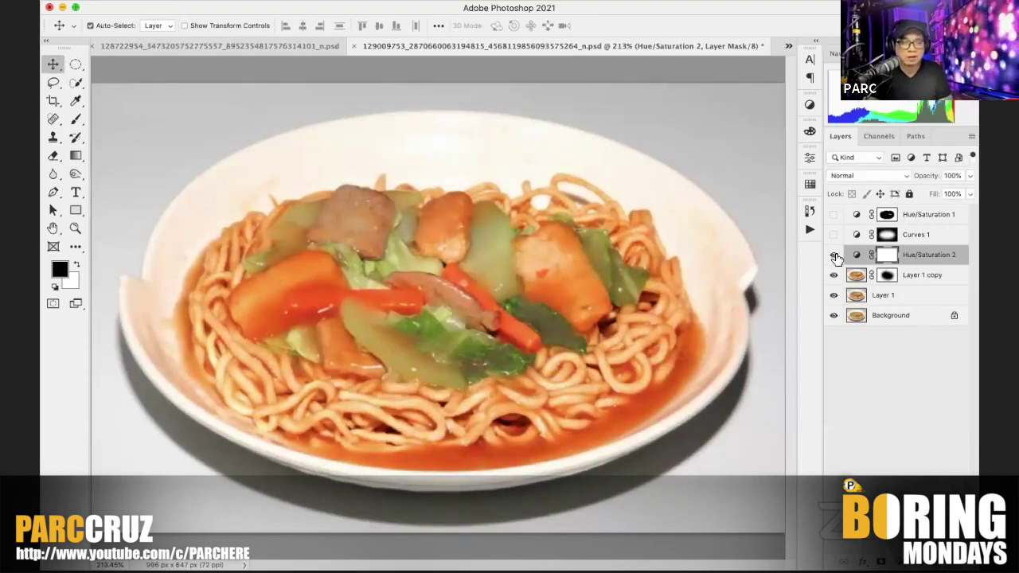
# Step: Hide Hue/Saturation 2, compare the noodle image with and without Curves 1, and show Hue/Saturation 1
pyautogui.click(833, 255)
pyautogui.click(833, 234)
pyautogui.click(833, 235)
pyautogui.click(834, 234)
pyautogui.click(833, 214)
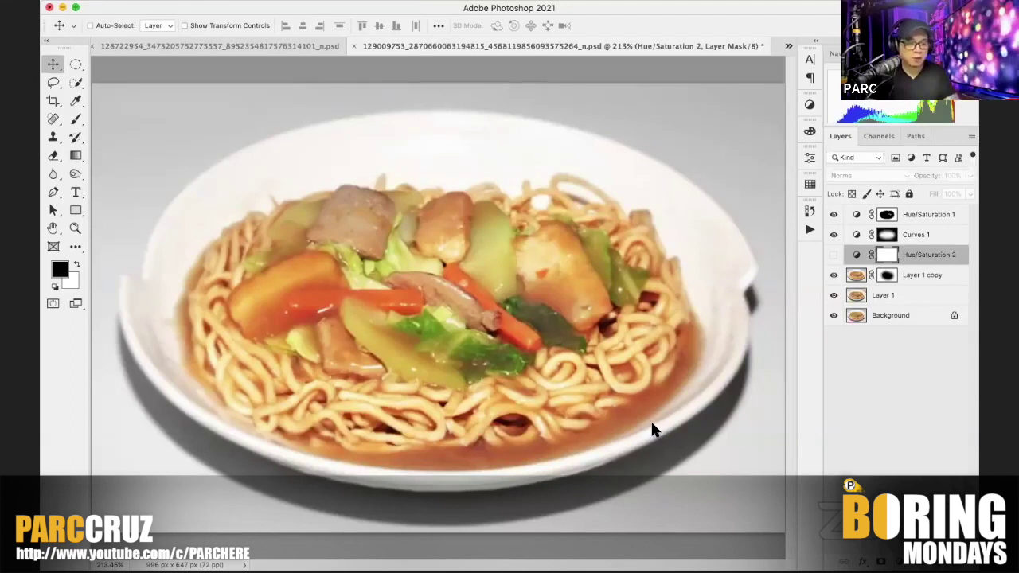
# Step: Close the layered noodle dish document without saving its changes
pyautogui.press('super+w')
pyautogui.click(450, 199)
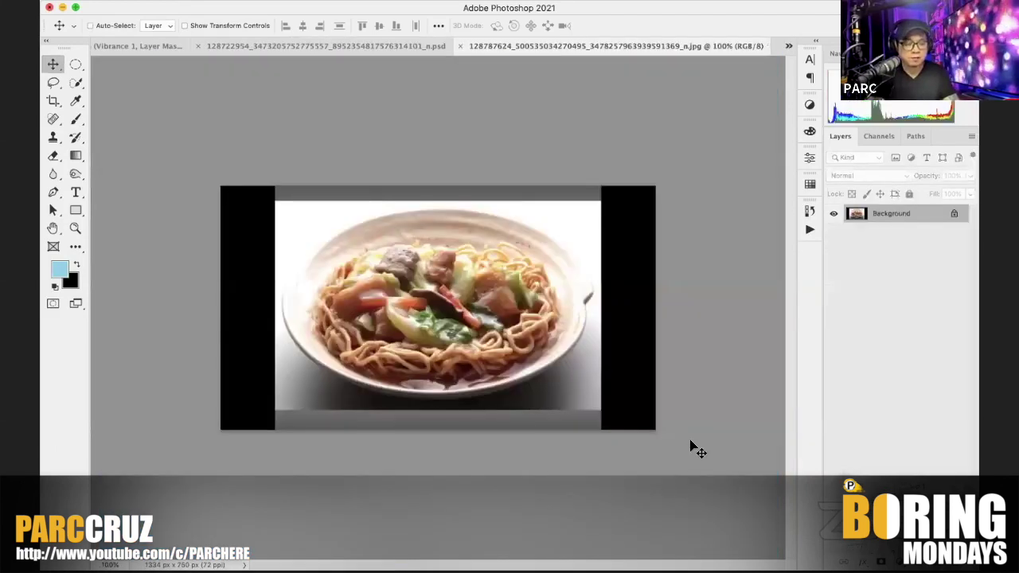
pyautogui.press('super+equal')
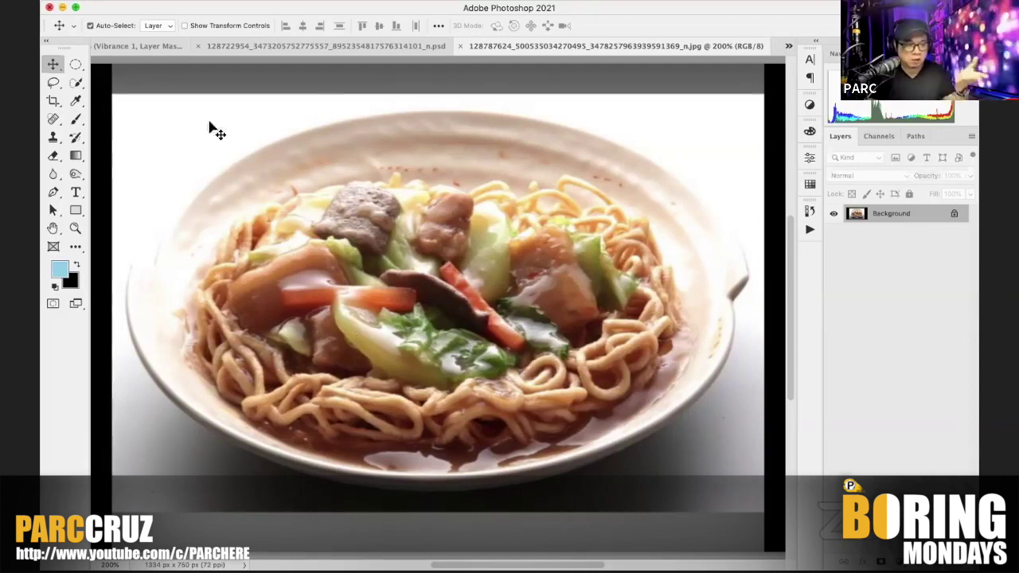
# Step: Lasso the noodles in the bowl with a 60 px feather and brighten them with a raised Curves adjustment
pyautogui.click(53, 83)
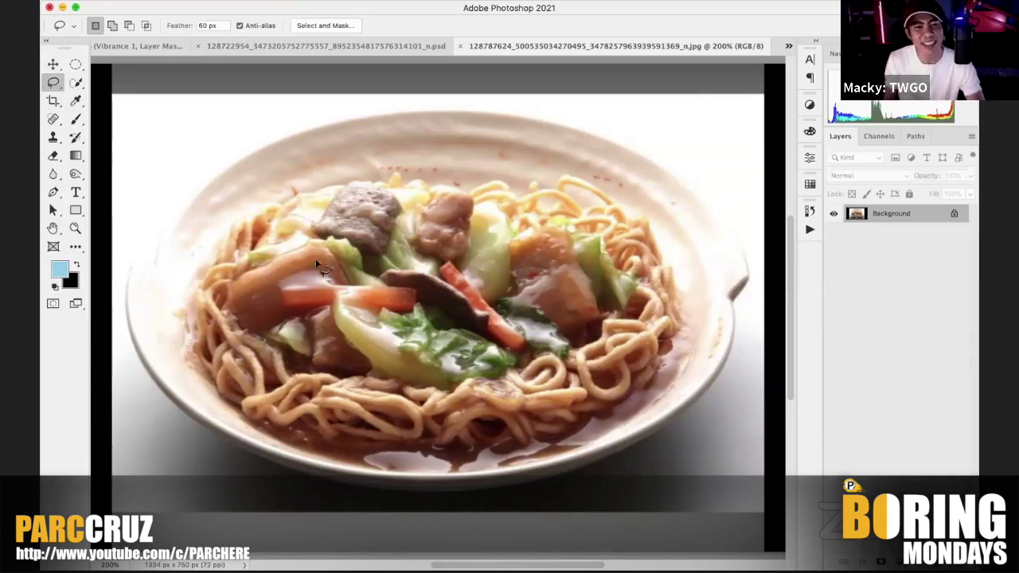
pyautogui.moveTo(326, 234)
pyautogui.mouseDown()
pyautogui.moveTo(223, 269)
pyautogui.moveTo(174, 306)
pyautogui.moveTo(173, 346)
pyautogui.moveTo(215, 405)
pyautogui.moveTo(318, 458)
pyautogui.moveTo(532, 462)
pyautogui.moveTo(653, 407)
pyautogui.moveTo(700, 335)
pyautogui.moveTo(693, 293)
pyautogui.moveTo(602, 238)
pyautogui.moveTo(506, 222)
pyautogui.moveTo(426, 239)
pyautogui.moveTo(343, 225)
pyautogui.moveTo(321, 237)
pyautogui.mouseUp()
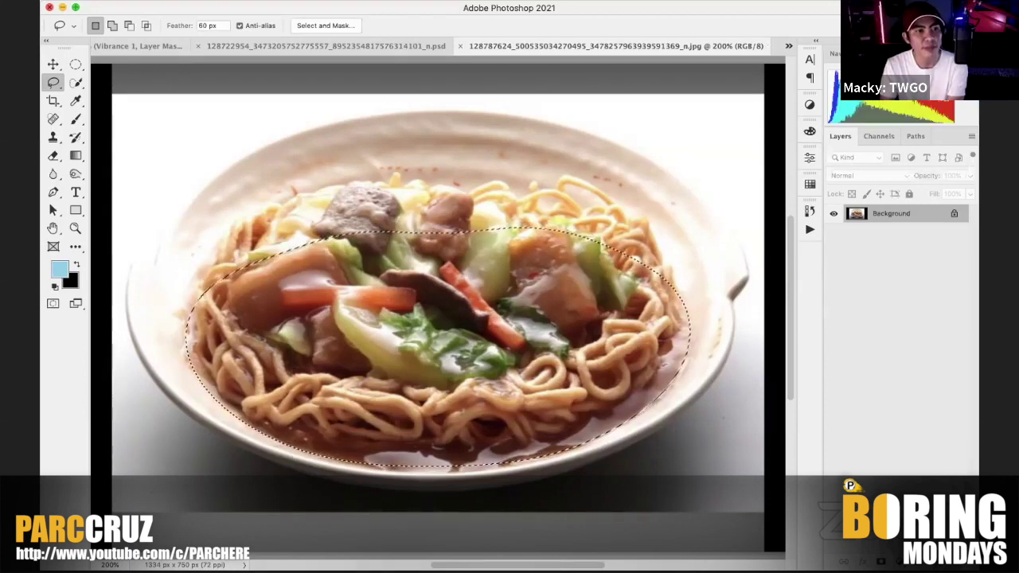
pyautogui.click(879, 559)
pyautogui.click(891, 377)
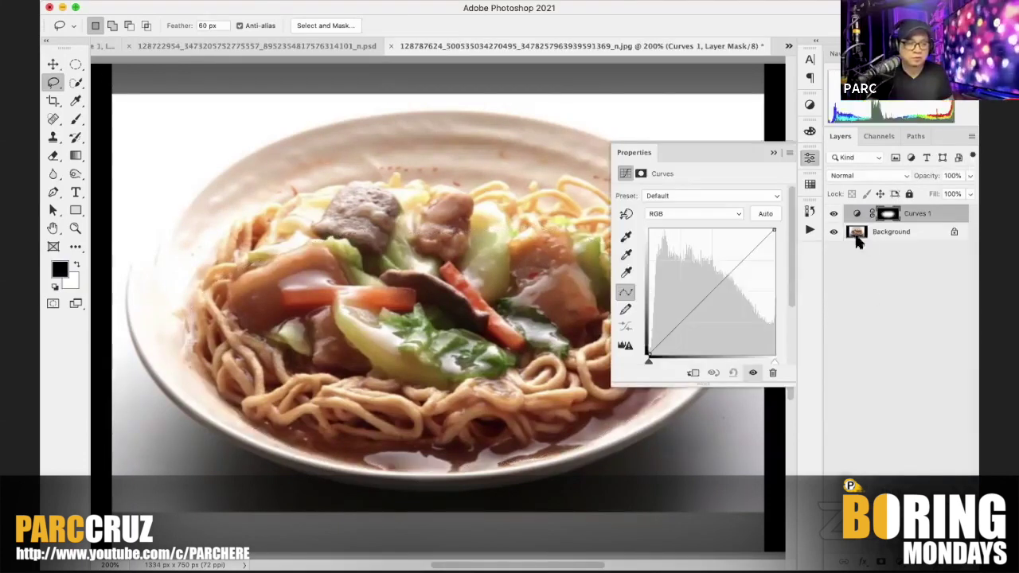
pyautogui.press('super+minus')
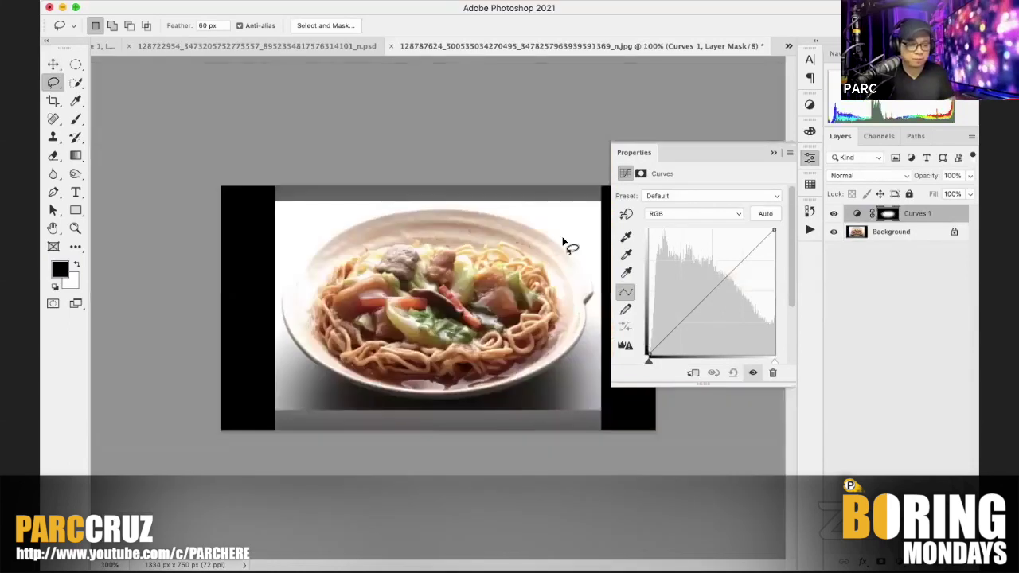
pyautogui.moveTo(711, 291); pyautogui.dragTo(695, 276)
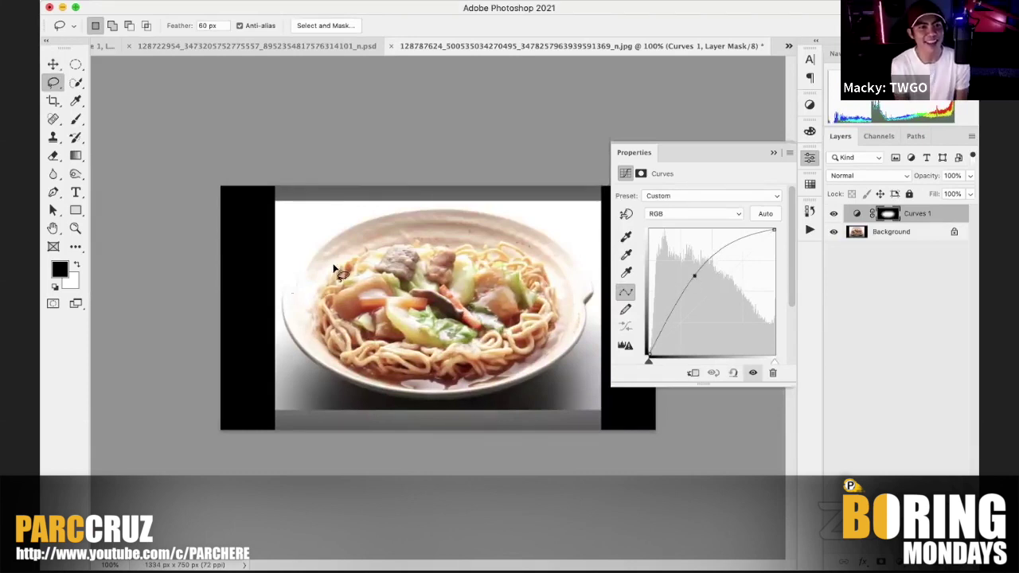
# Step: Lasso the upper part of the noodles and darken it with a Levels adjustment, setting the output white level to 195
pyautogui.moveTo(346, 252)
pyautogui.mouseDown()
pyautogui.moveTo(327, 291)
pyautogui.moveTo(396, 282)
pyautogui.moveTo(574, 291)
pyautogui.moveTo(540, 259)
pyautogui.moveTo(430, 241)
pyautogui.moveTo(353, 250)
pyautogui.moveTo(341, 262)
pyautogui.mouseUp()
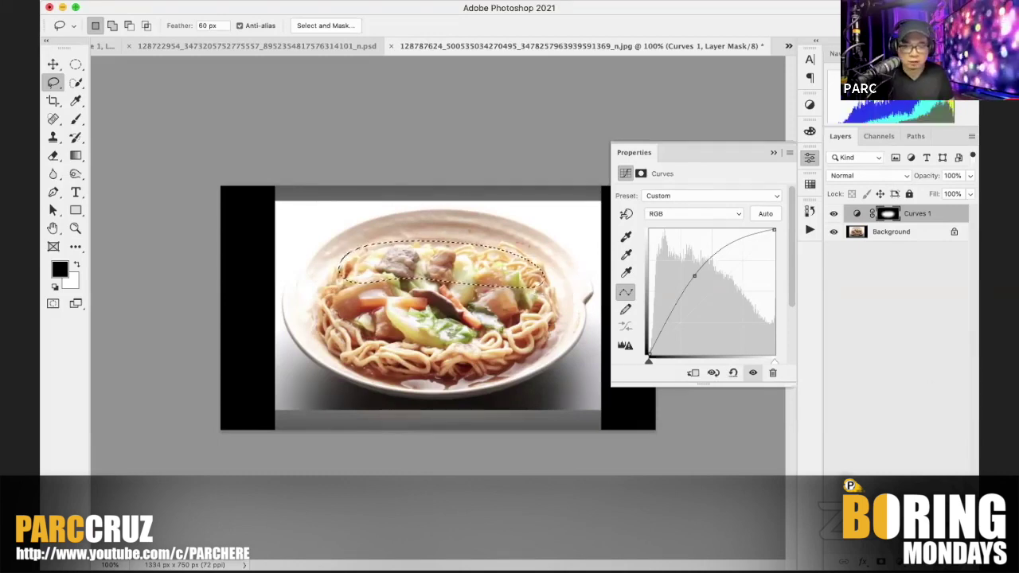
pyautogui.click(901, 562)
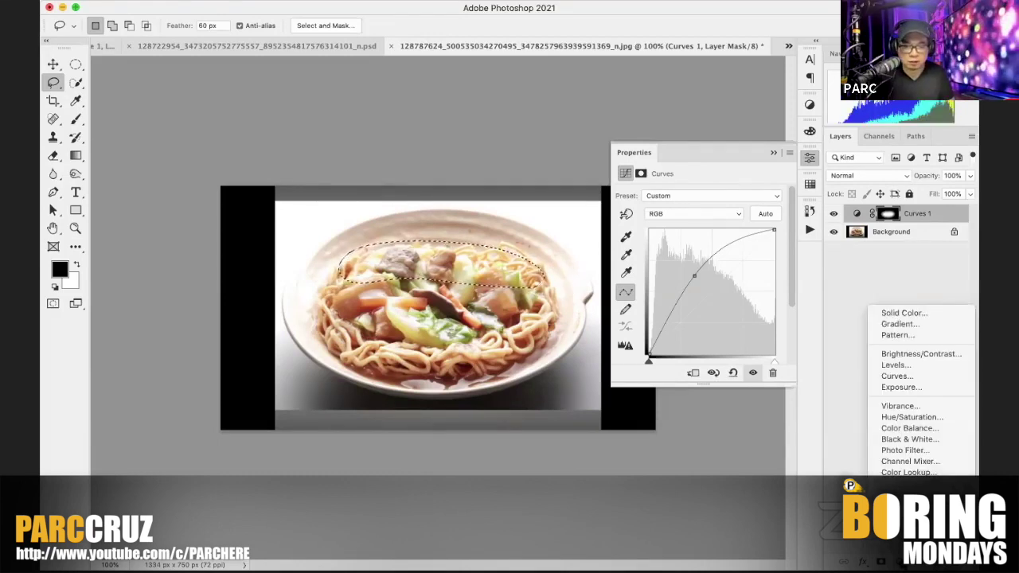
pyautogui.click(921, 366)
pyautogui.moveTo(774, 326); pyautogui.dragTo(745, 326)
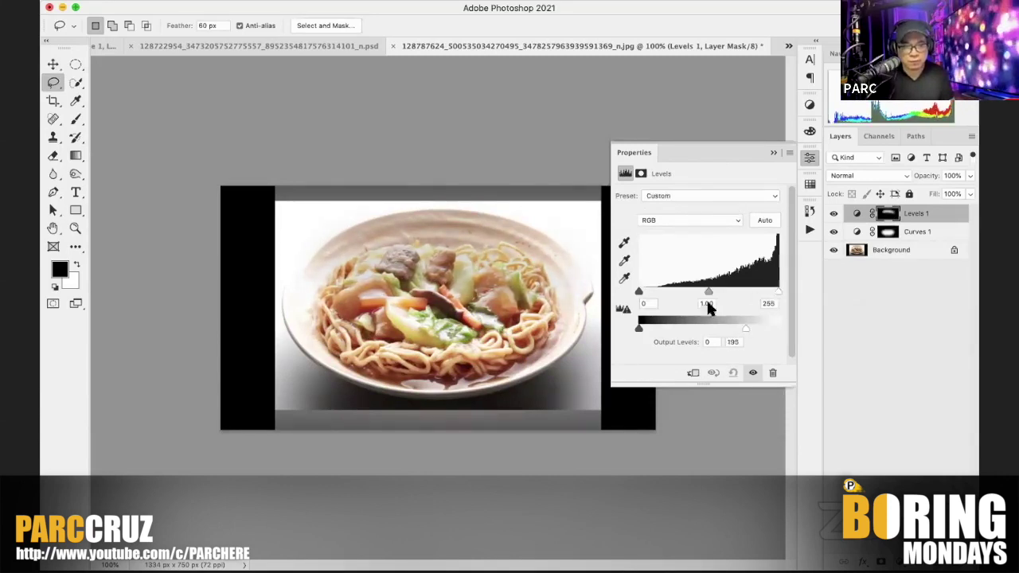
pyautogui.moveTo(640, 291); pyautogui.dragTo(715, 294)
pyautogui.click(772, 153)
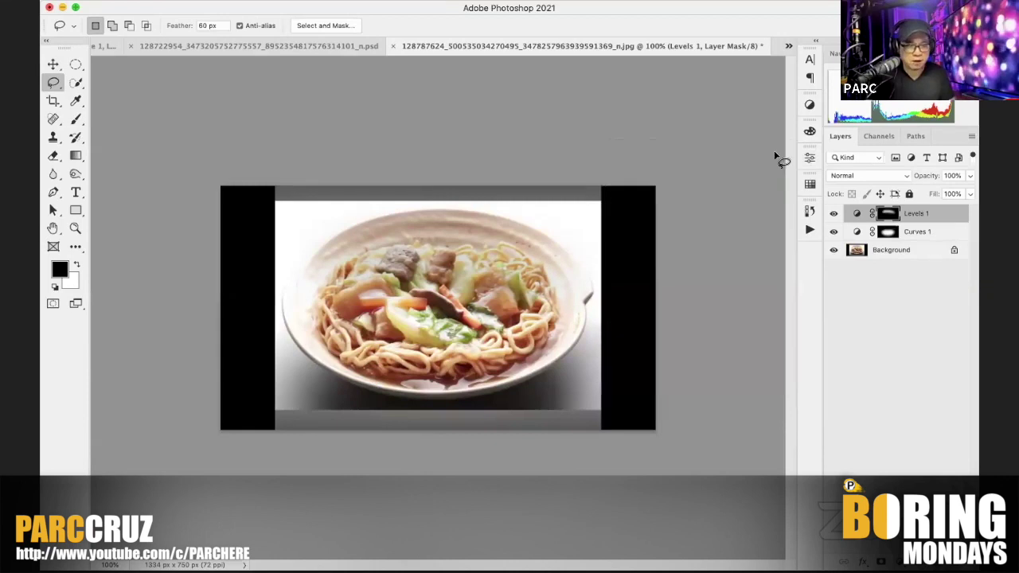
# Step: Stamp all visible layers into a new layer and copy a 60 px feathered elliptical selection of the noodles to another layer
pyautogui.press('super+0')
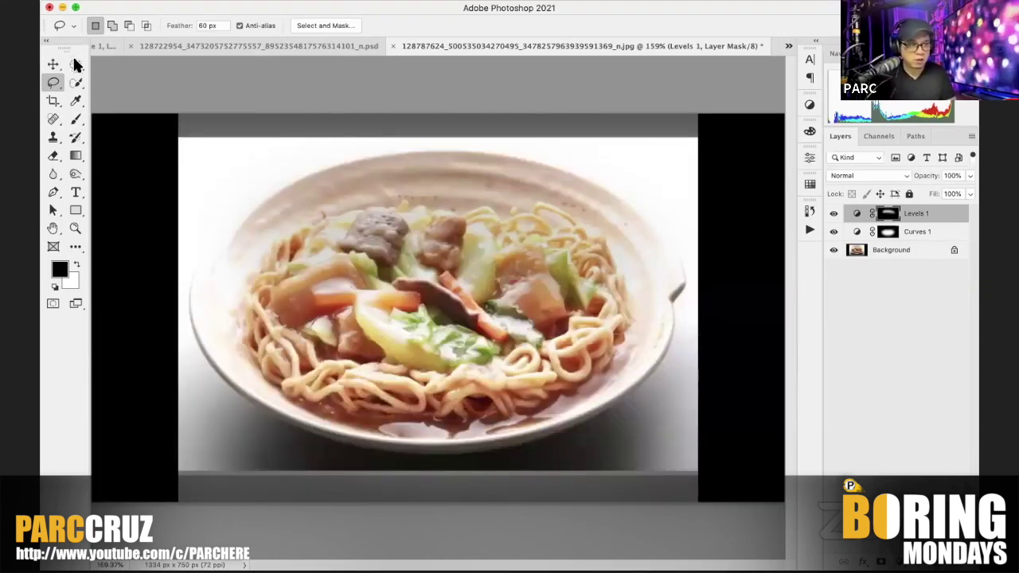
pyautogui.press('m')
pyautogui.press('super+alt+shift+e')
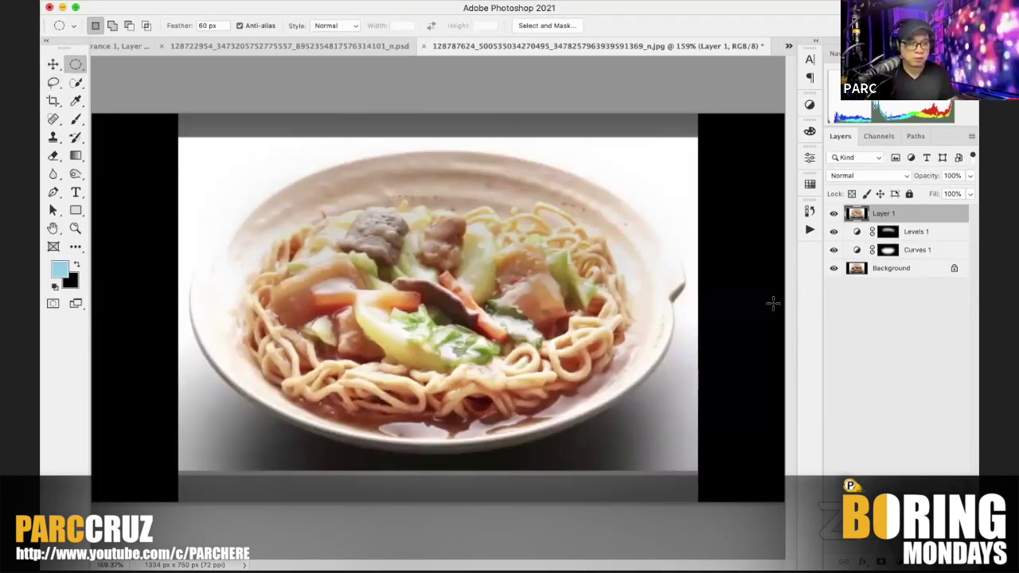
pyautogui.moveTo(300, 227); pyautogui.dragTo(648, 406)
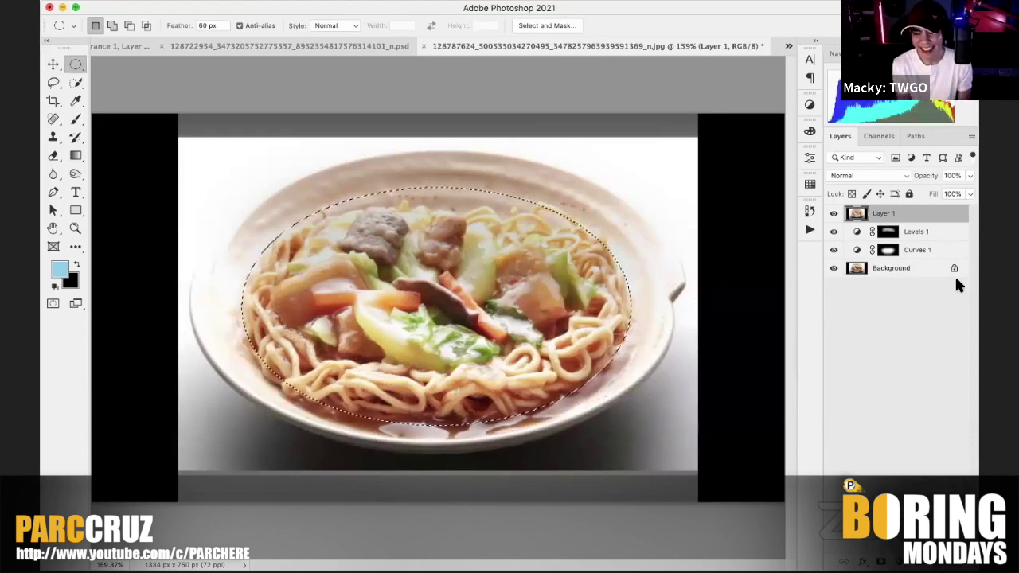
pyautogui.press('super+j')
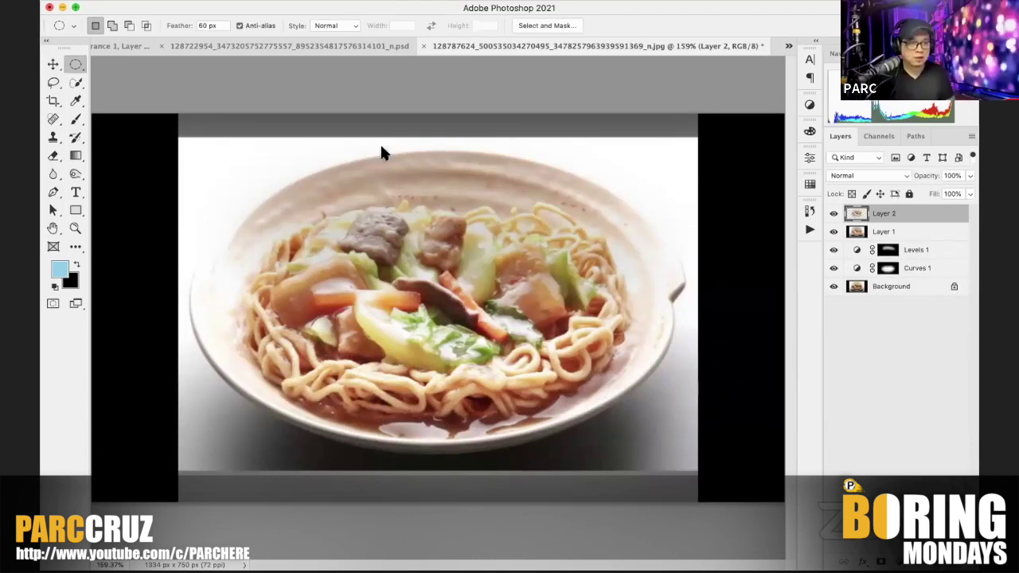
# Step: Apply the High Pass filter to the copied noodle area on Layer 2
pyautogui.click(354, 2)
pyautogui.moveTo(438, 278)
pyautogui.click(602, 288)
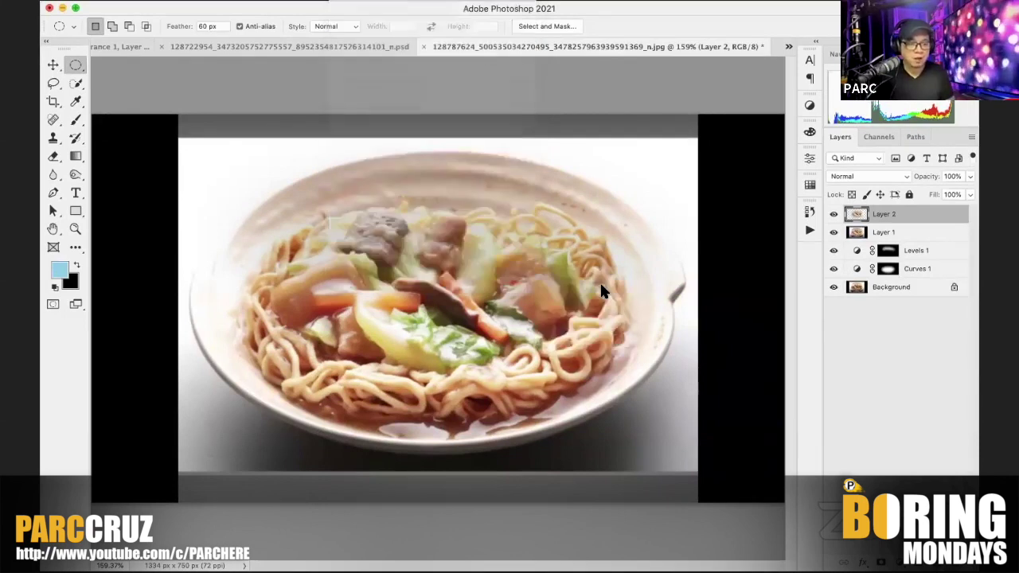
pyautogui.click(575, 136)
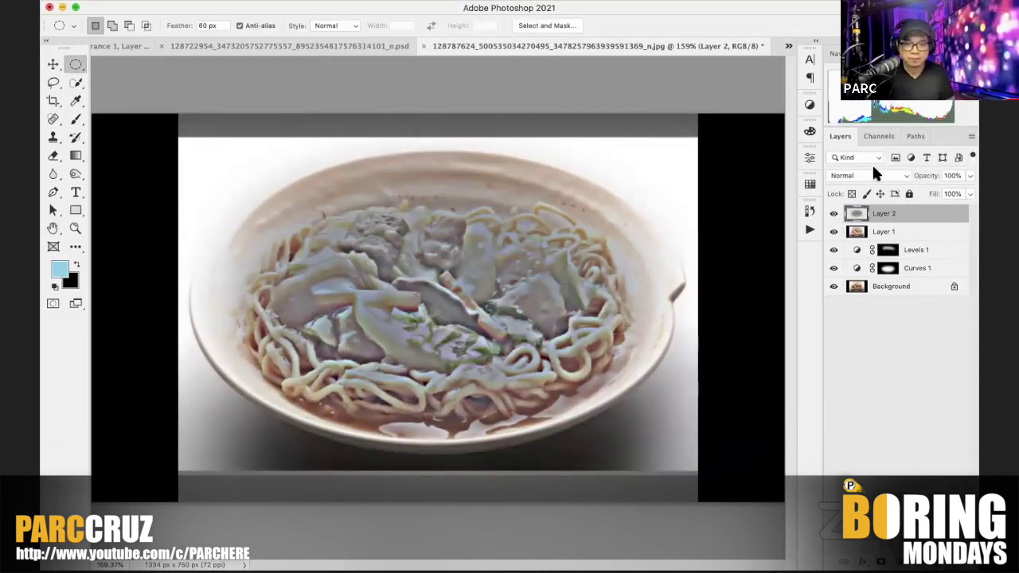
# Step: Blend the High Pass copy on Layer 2 in Soft Light mode and reduce its fill to 60%
pyautogui.click(875, 175)
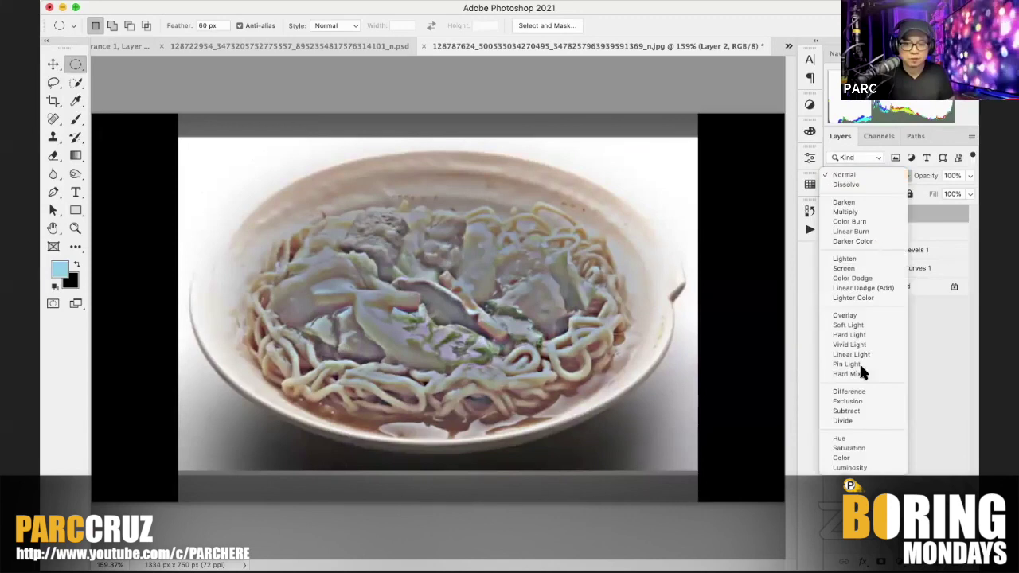
pyautogui.click(869, 325)
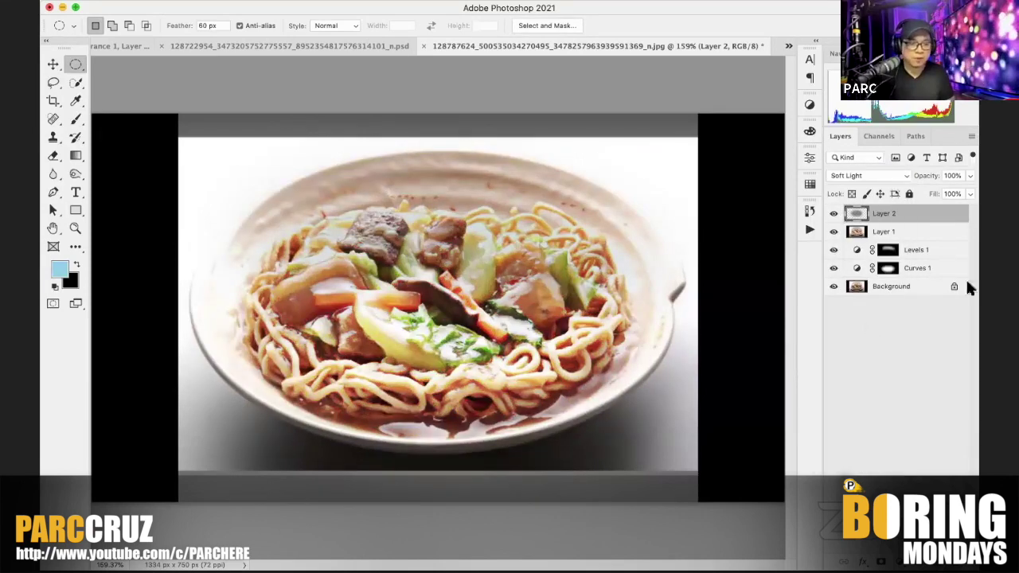
pyautogui.click(970, 194)
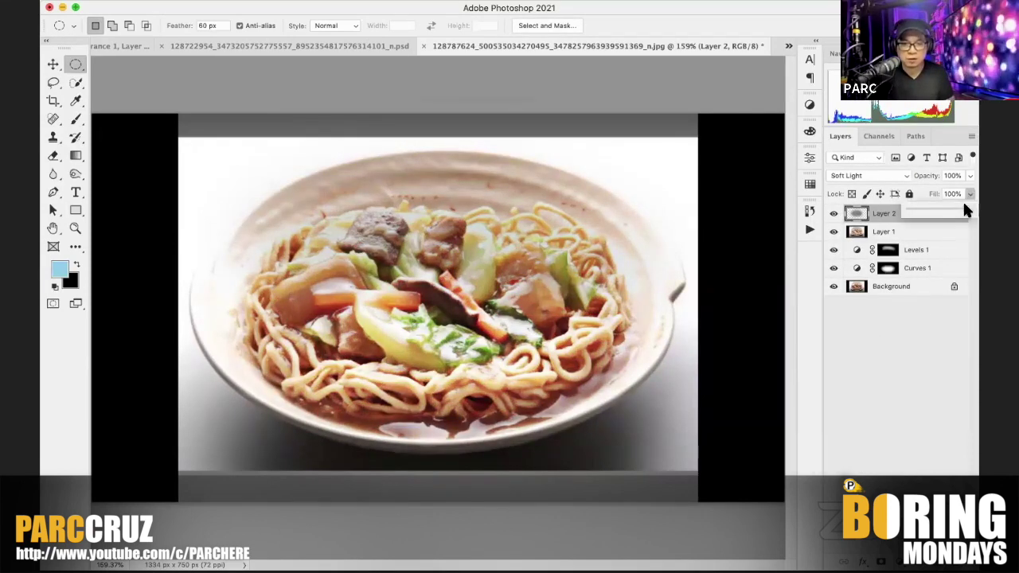
pyautogui.moveTo(944, 207); pyautogui.dragTo(942, 209)
# Step: Add a Vibrance adjustment layer above Layer 2 with vibrance +11 and saturation +22
pyautogui.click(902, 563)
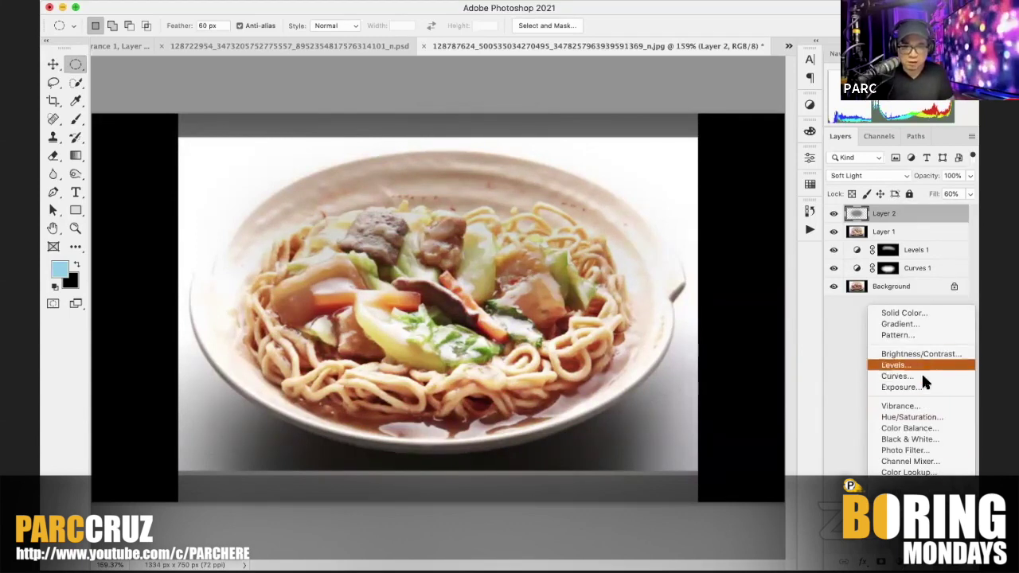
pyautogui.press('Escape')
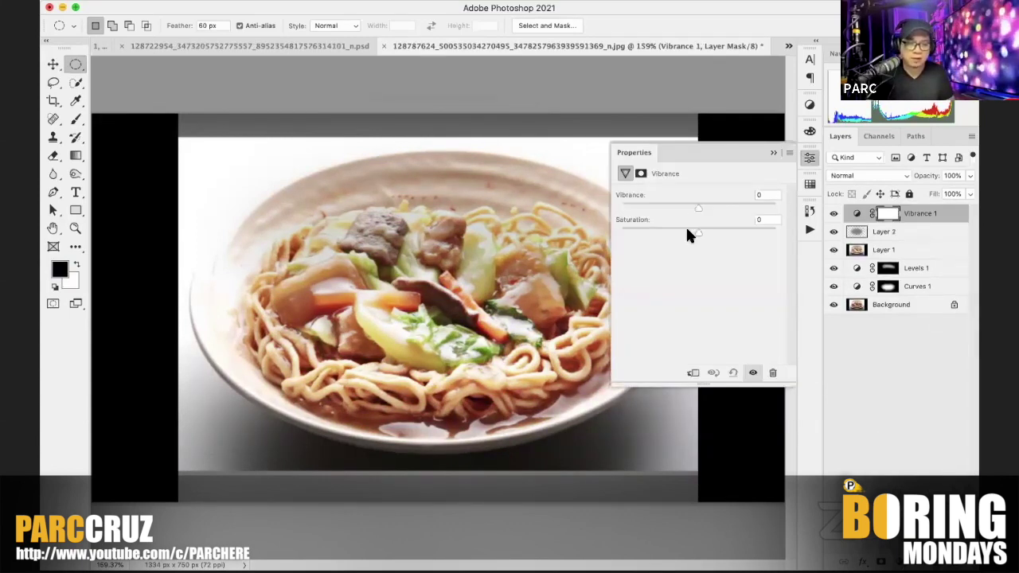
pyautogui.moveTo(697, 208); pyautogui.dragTo(717, 232)
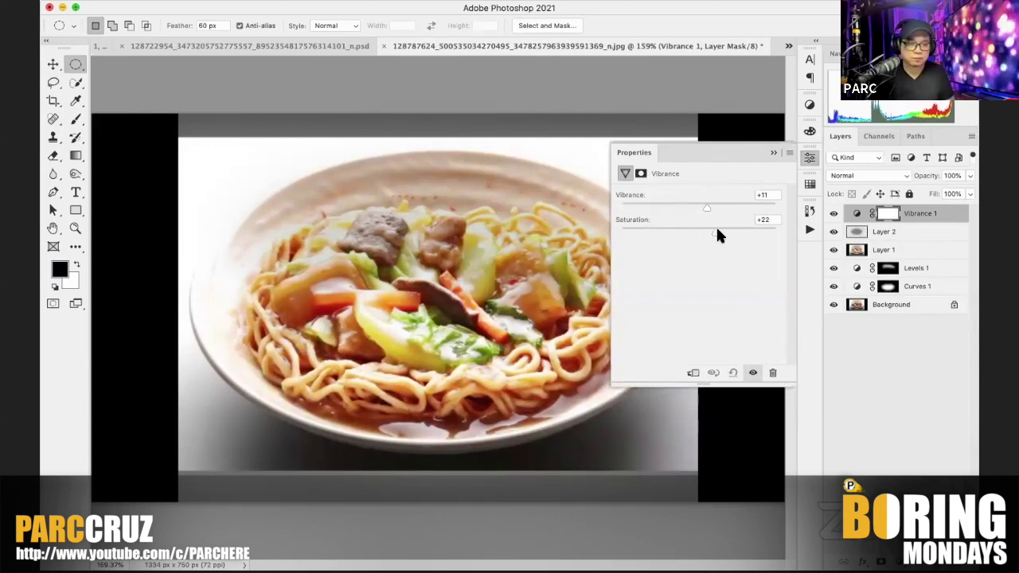
pyautogui.click(772, 152)
# Step: Compare the noodle photo before and after by repeatedly hiding and showing all layers above the Background
pyautogui.keyDown('alt'); pyautogui.click(833, 307); pyautogui.keyUp('alt')
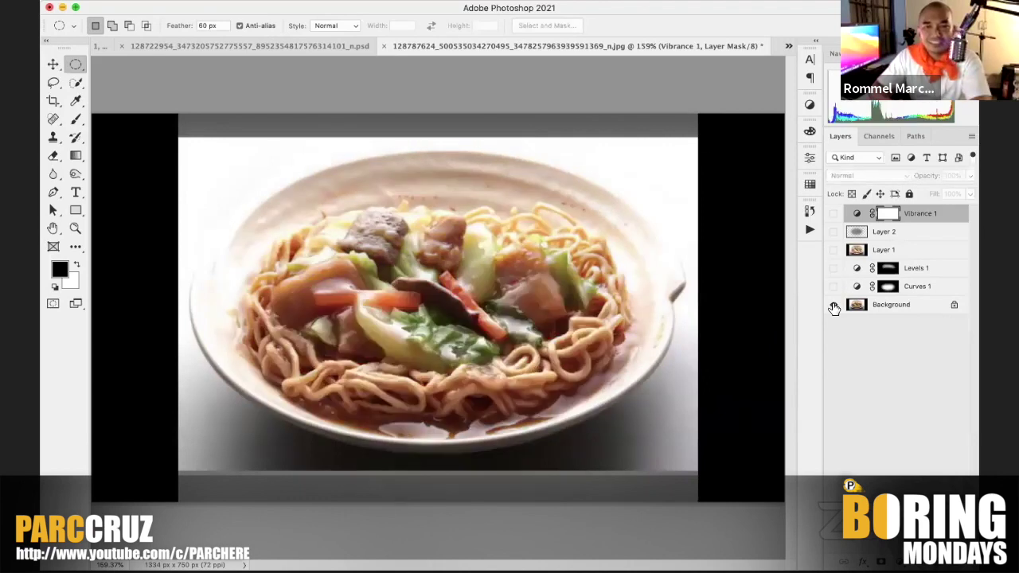
pyautogui.keyDown('alt'); pyautogui.click(833, 307); pyautogui.keyUp('alt')
pyautogui.keyDown('alt'); pyautogui.click(833, 307); pyautogui.keyUp('alt')
pyautogui.keyDown('alt'); pyautogui.click(833, 307); pyautogui.keyUp('alt')
pyautogui.keyDown('alt'); pyautogui.click(833, 307); pyautogui.keyUp('alt')
pyautogui.keyDown('alt'); pyautogui.click(833, 307); pyautogui.keyUp('alt')
pyautogui.keyDown('alt'); pyautogui.click(834, 307); pyautogui.keyUp('alt')
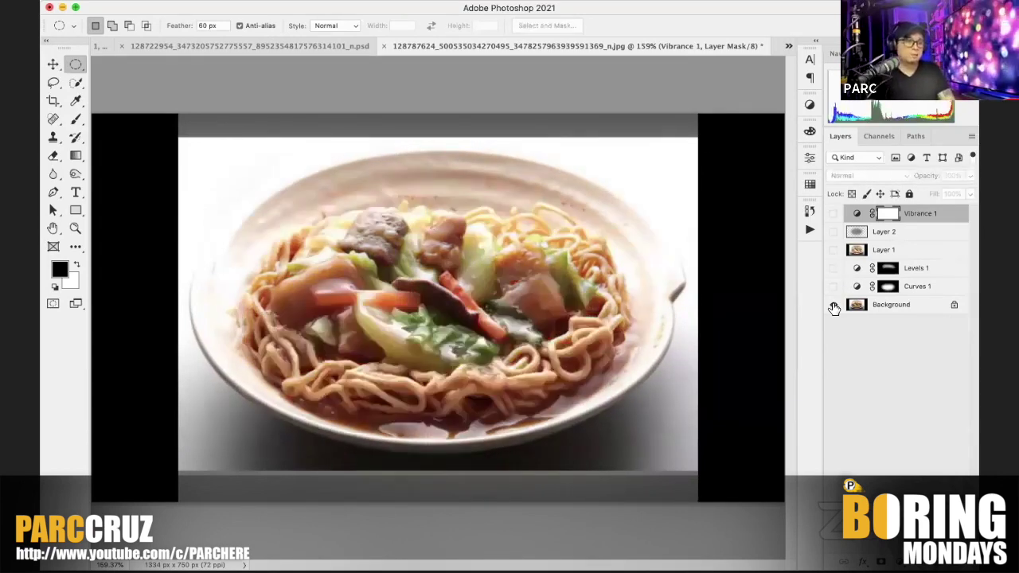
pyautogui.keyDown('alt'); pyautogui.click(833, 307); pyautogui.keyUp('alt')
pyautogui.keyDown('alt'); pyautogui.click(833, 307); pyautogui.keyUp('alt')
pyautogui.keyDown('alt'); pyautogui.click(833, 307); pyautogui.keyUp('alt')
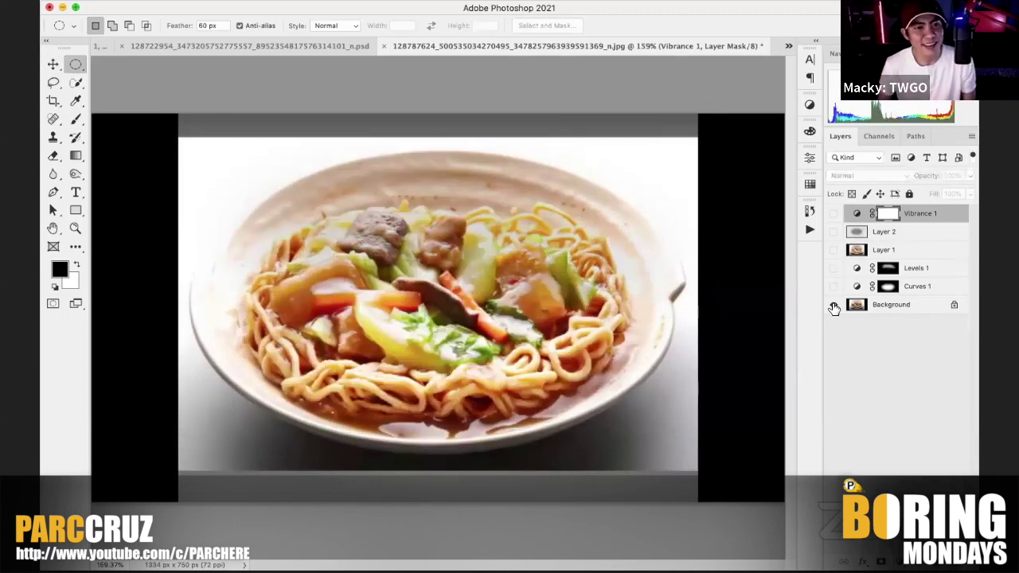
pyautogui.keyDown('alt'); pyautogui.click(834, 307); pyautogui.keyUp('alt')
pyautogui.keyDown('alt'); pyautogui.click(833, 307); pyautogui.keyUp('alt')
pyautogui.keyDown('alt'); pyautogui.click(833, 307); pyautogui.keyUp('alt')
pyautogui.keyDown('alt'); pyautogui.click(834, 307); pyautogui.keyUp('alt')
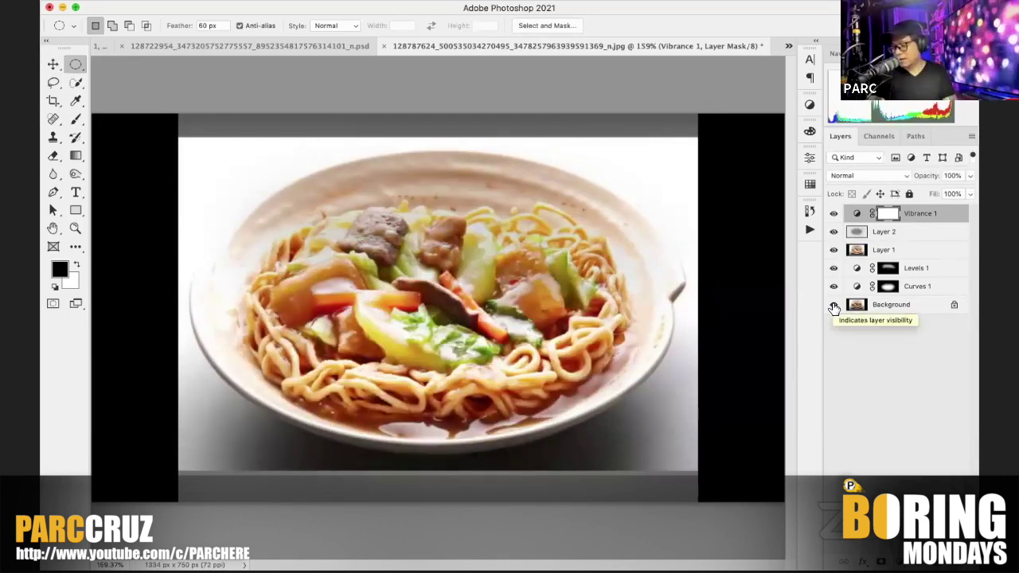
pyautogui.keyDown('alt'); pyautogui.click(833, 307); pyautogui.keyUp('alt')
pyautogui.keyDown('alt'); pyautogui.click(833, 307); pyautogui.keyUp('alt')
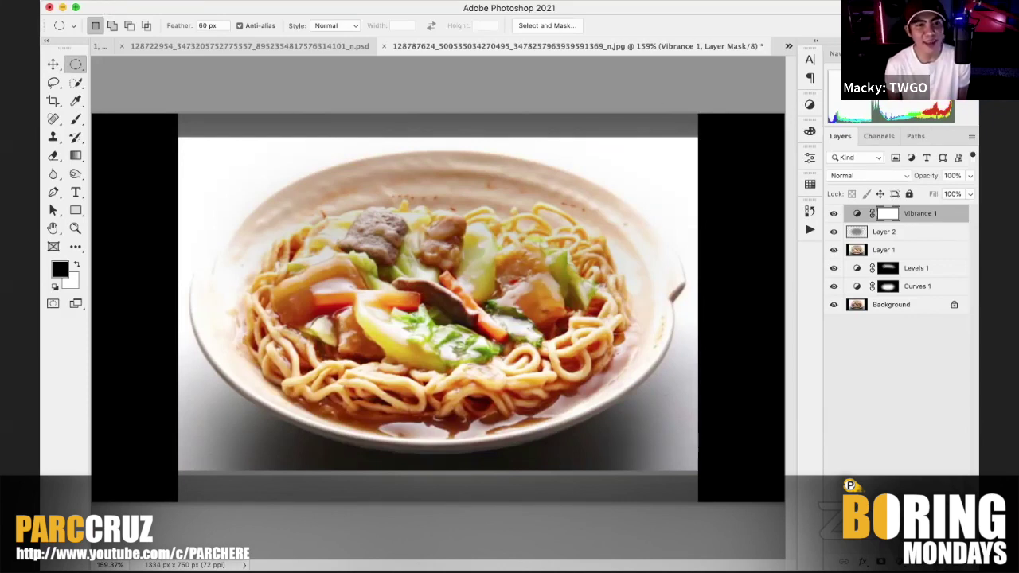
pyautogui.click(48, 2)
pyautogui.click(489, 560)
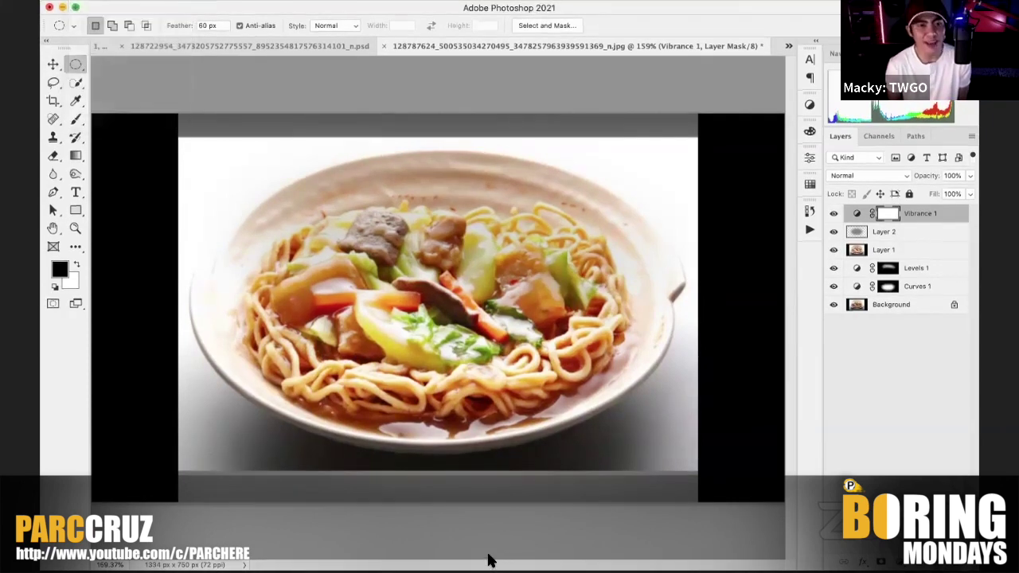